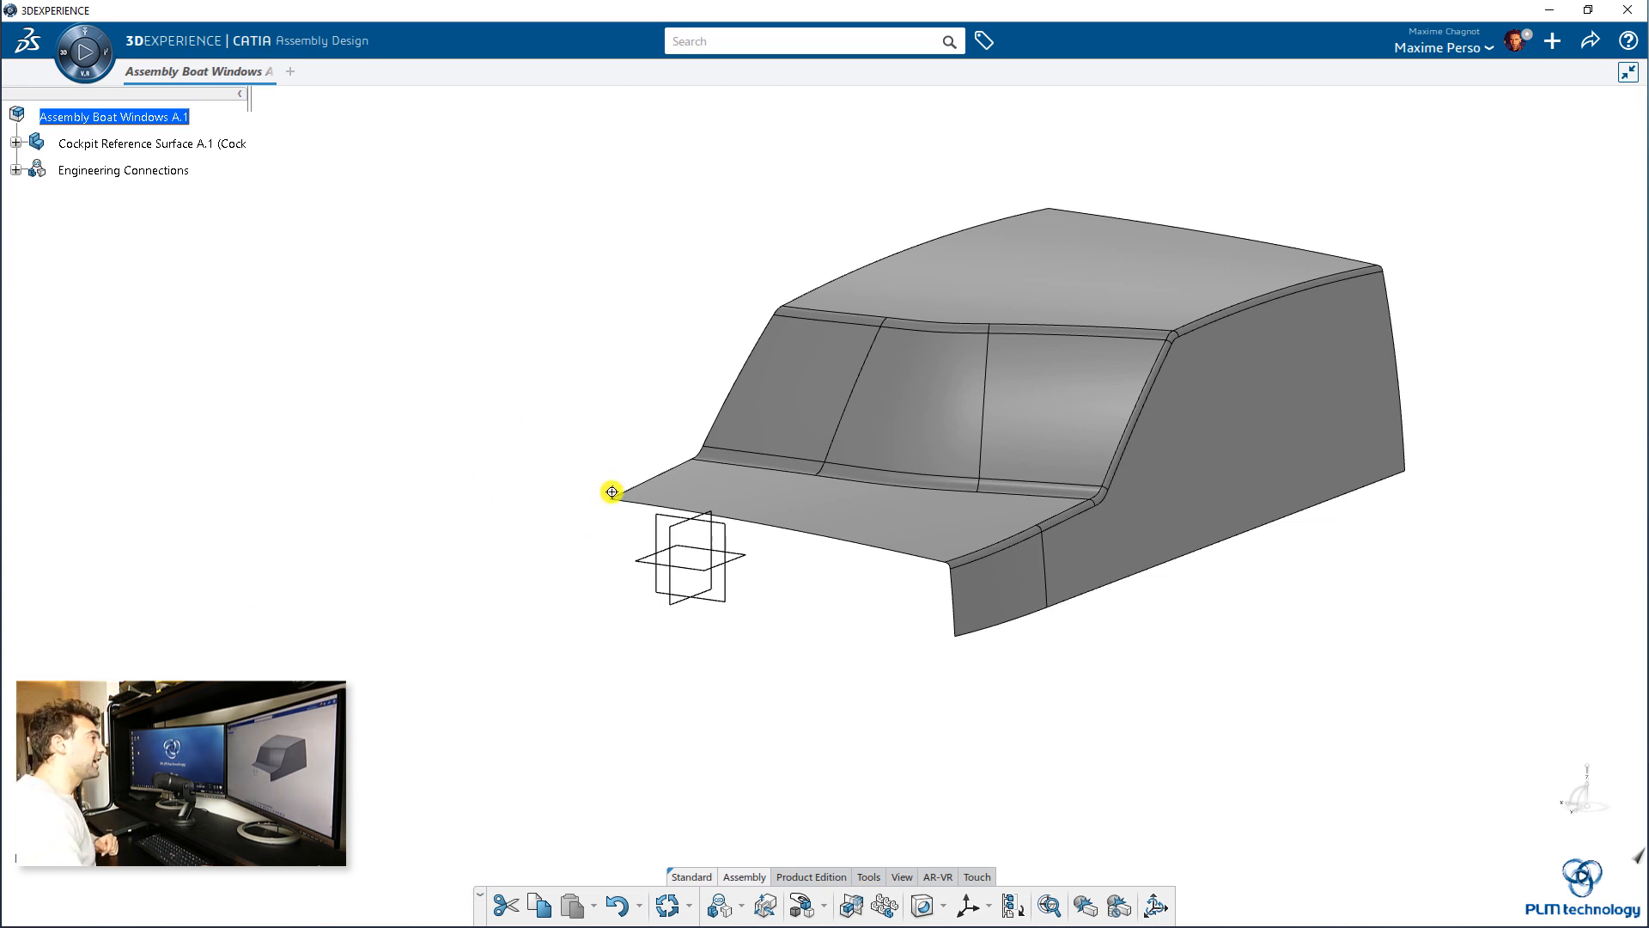
Examine the cockpit reference surface in the assembly from several viewing angles, including its windscreen panels.
{"action": "middle_click_drag", "start_coordinate": [612, 491], "coordinate": [885, 290]}
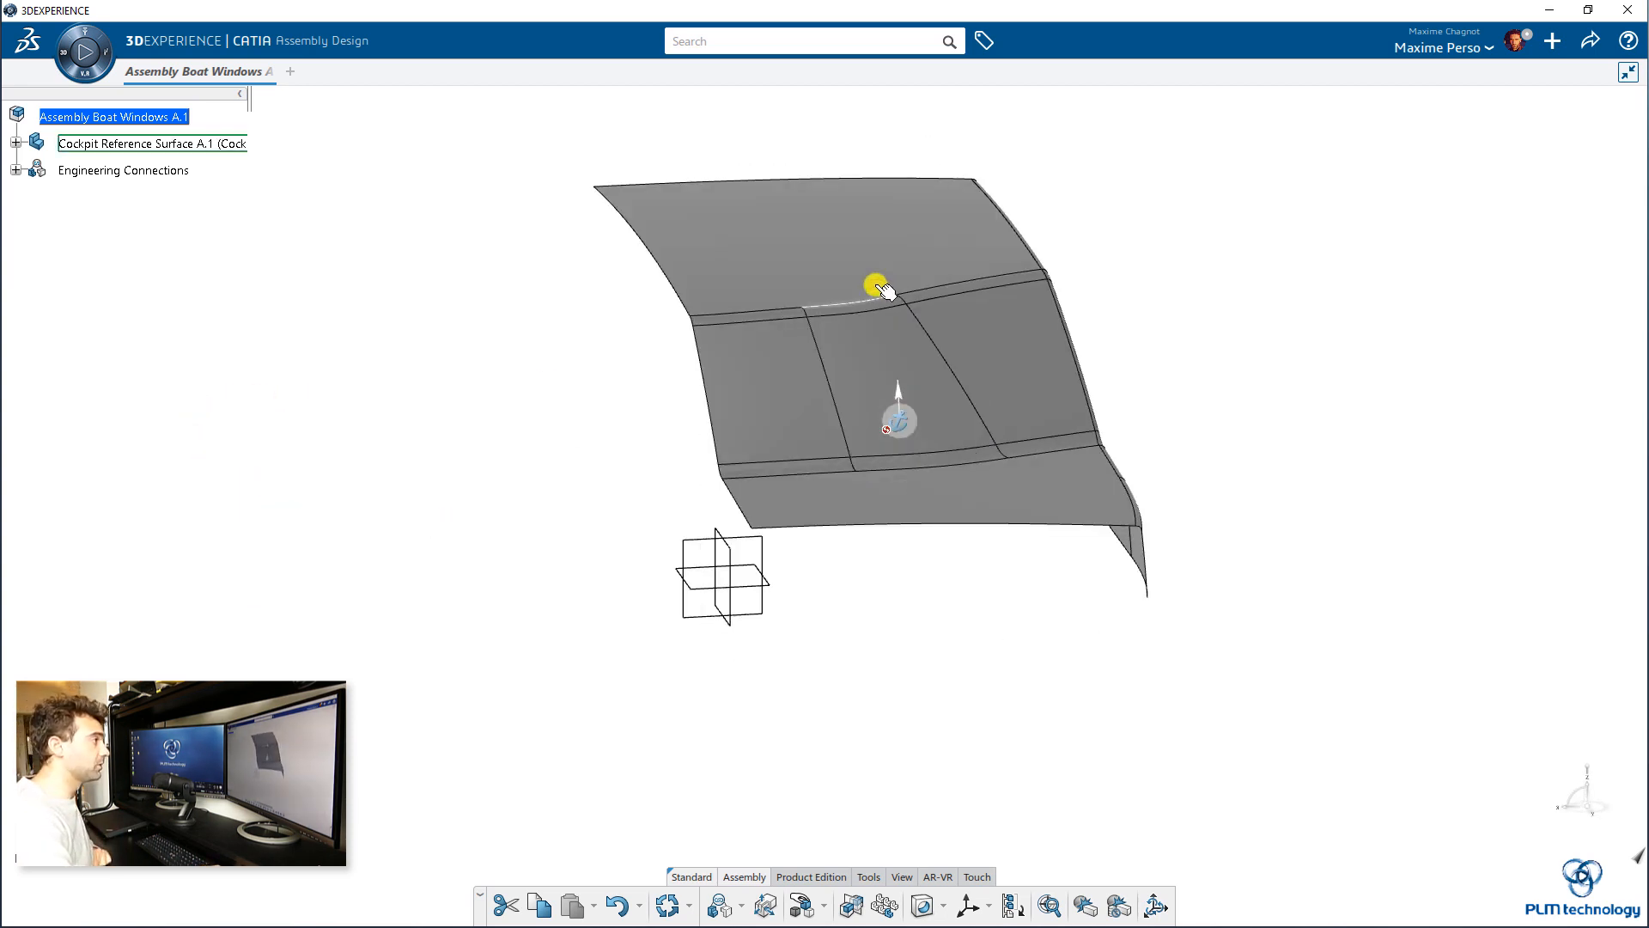
{"action": "middle_click_drag", "start_coordinate": [519, 321], "coordinate": [163, 123]}
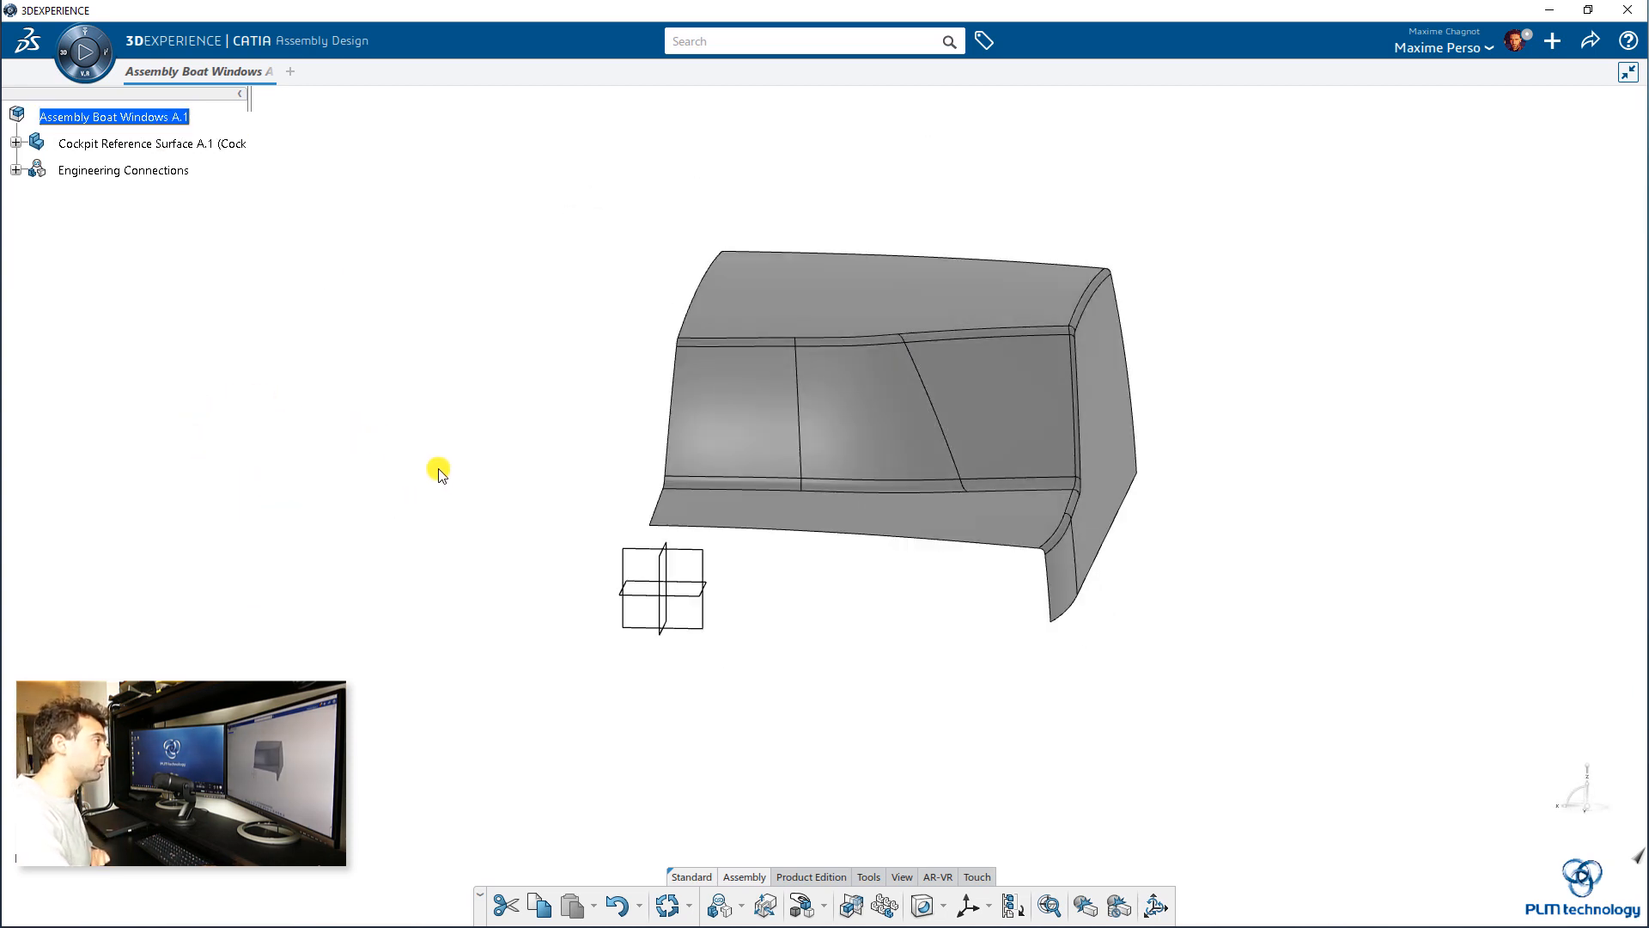
{"action": "middle_click_drag", "start_coordinate": [435, 468], "coordinate": [564, 472]}
{"action": "middle_click_drag", "start_coordinate": [637, 433], "coordinate": [735, 323]}
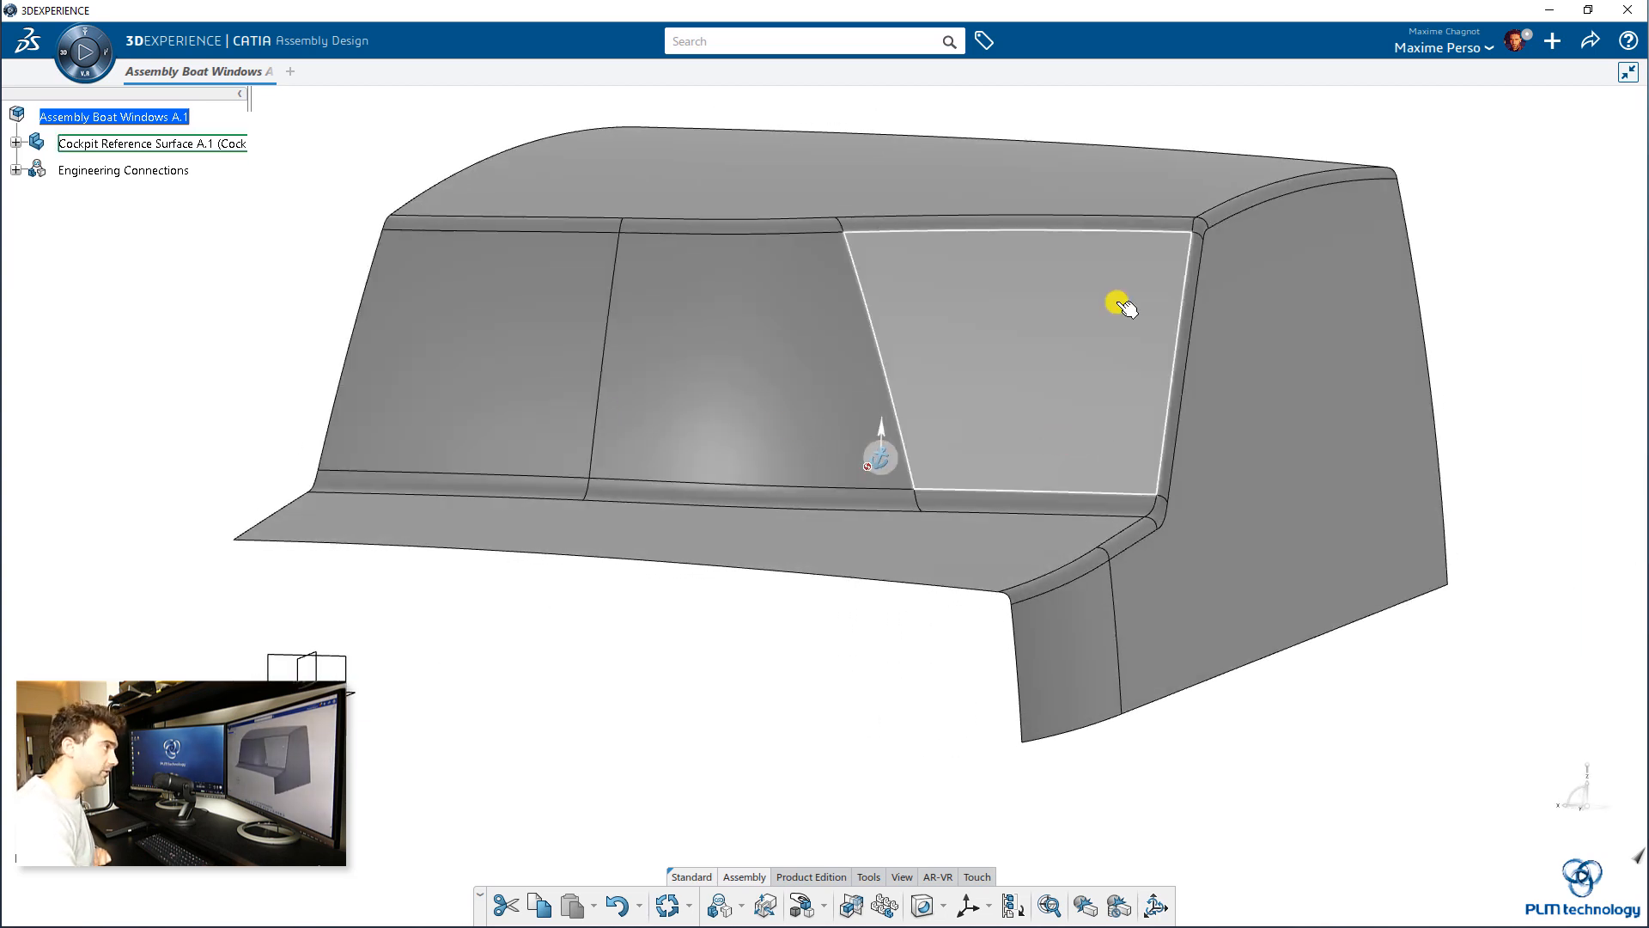
{"action": "middle_click_drag", "start_coordinate": [681, 732], "coordinate": [780, 715]}
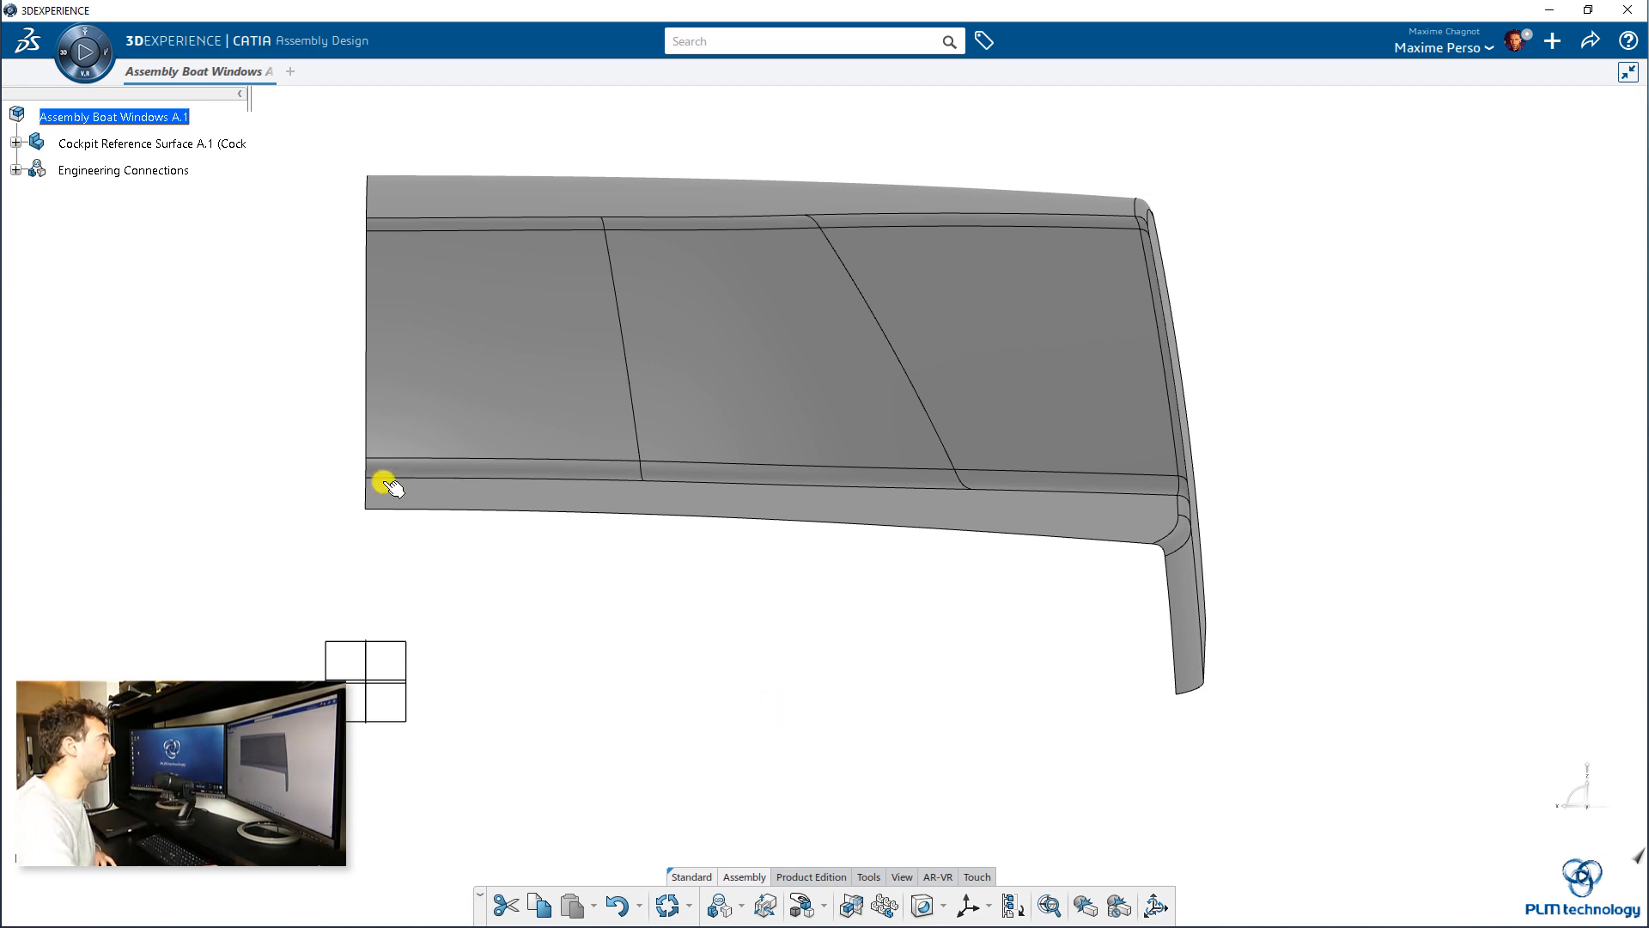
{"action": "mouse_move", "coordinate": [349, 473]}
{"action": "middle_mouse_down"}
{"action": "mouse_move", "coordinate": [358, 449]}
{"action": "mouse_move", "coordinate": [295, 530]}
{"action": "mouse_move", "coordinate": [324, 453]}
{"action": "middle_mouse_up"}
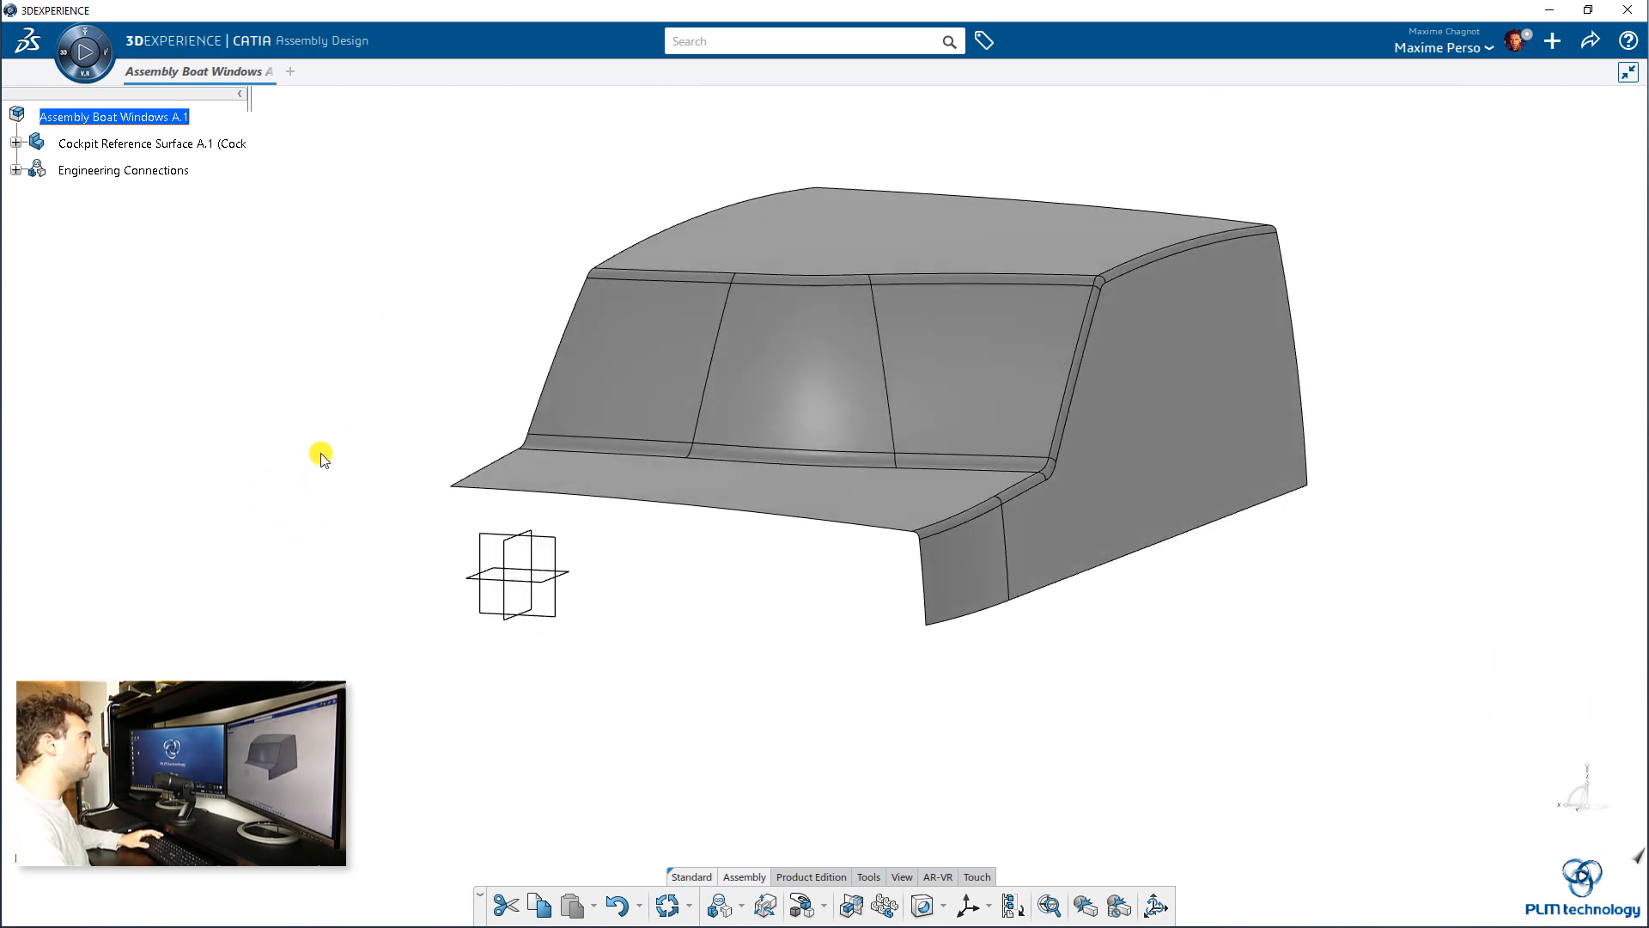
{"action": "left_click", "coordinate": [82, 147]}
{"action": "right_click", "coordinate": [73, 143]}
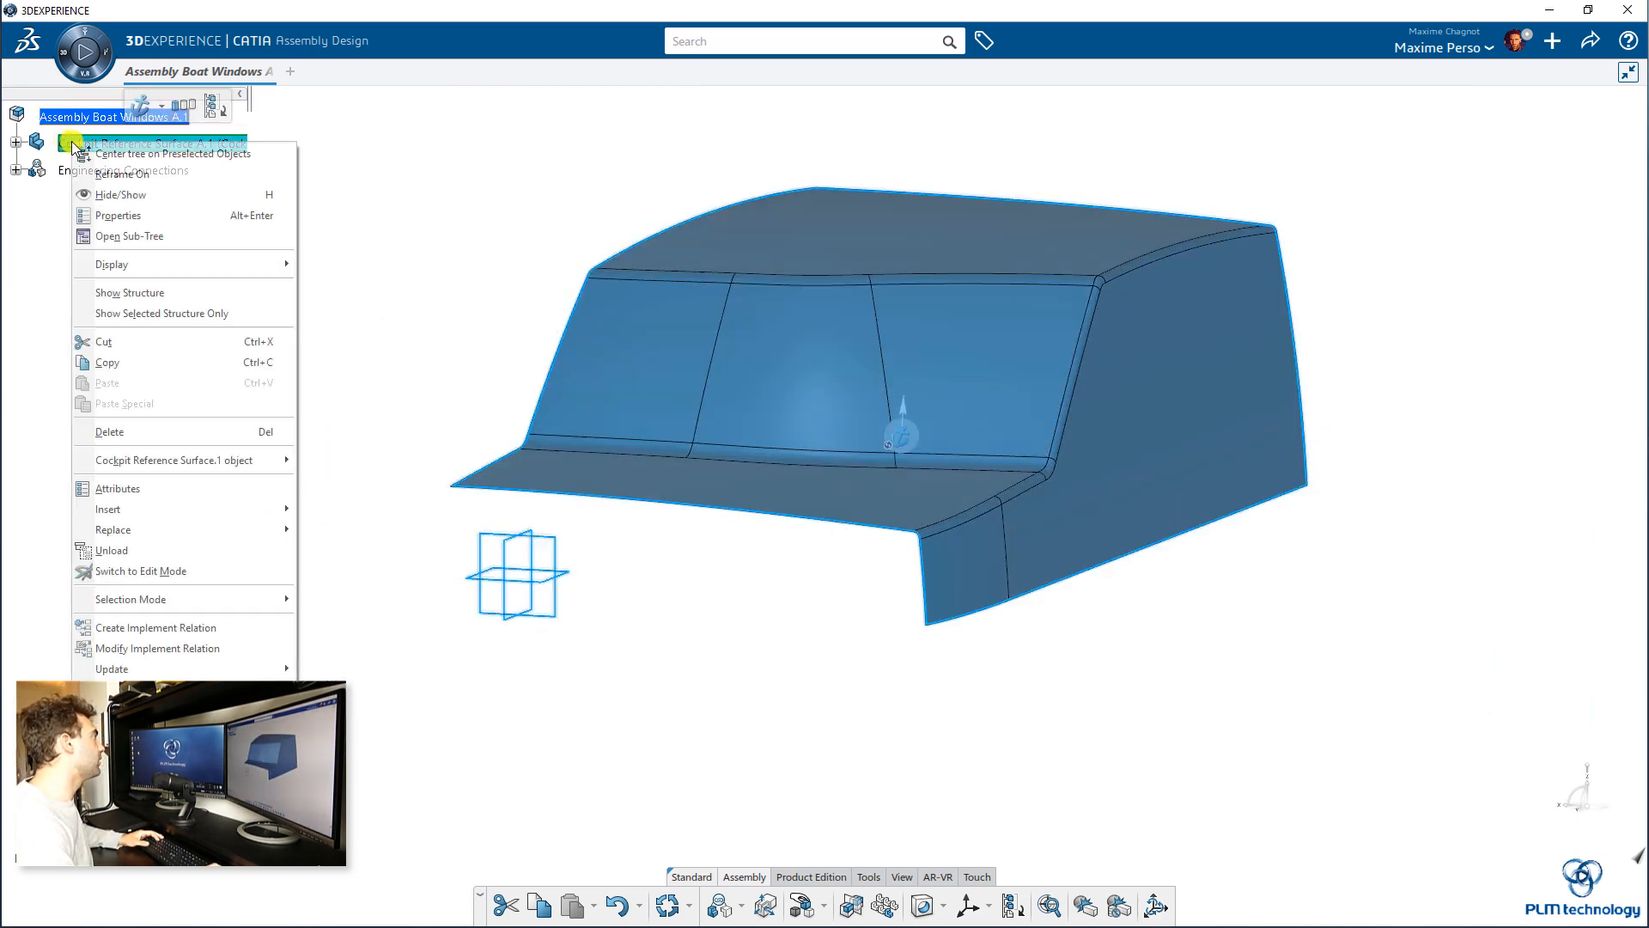
{"action": "left_click", "coordinate": [242, 139]}
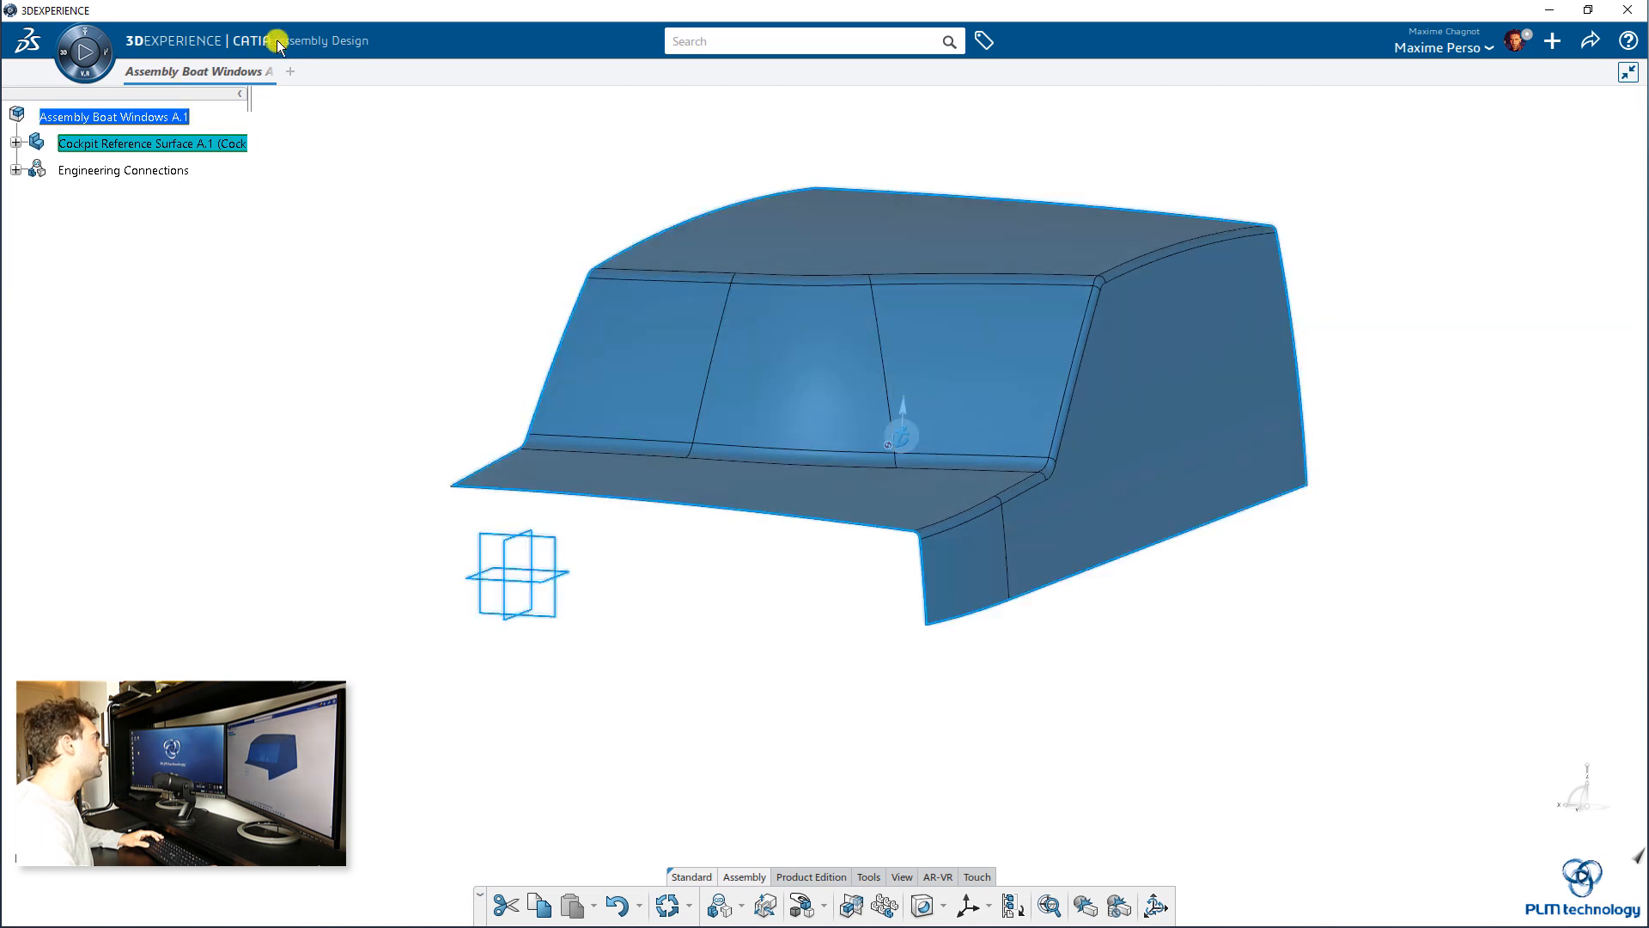
{"action": "left_click", "coordinate": [93, 115]}
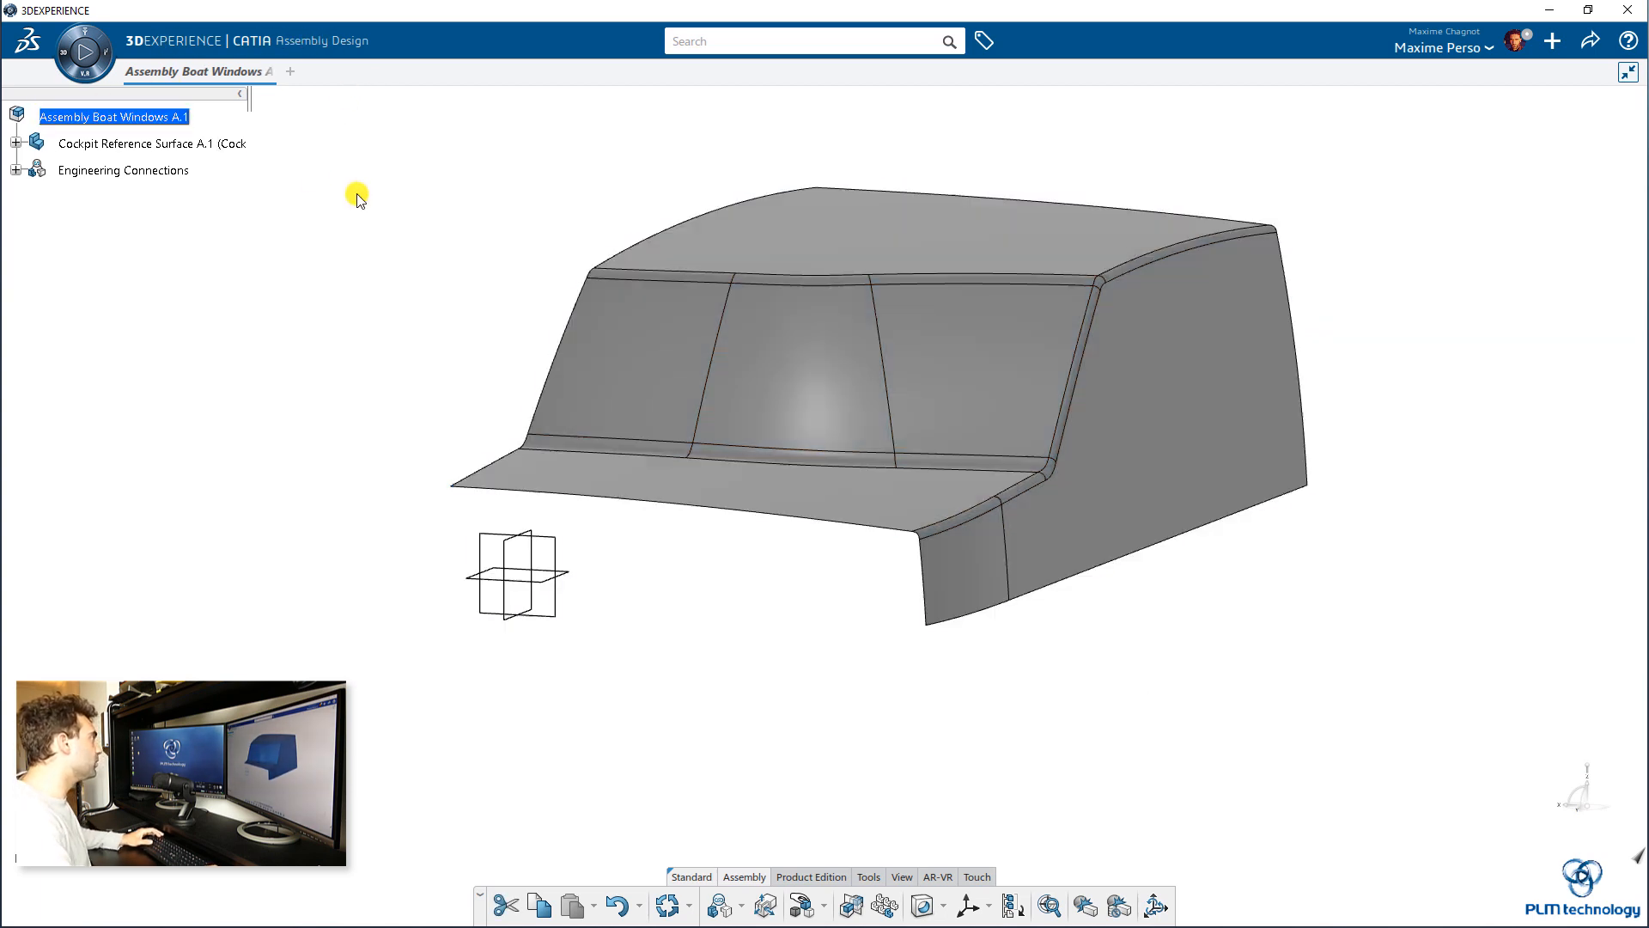
{"action": "left_click", "coordinate": [121, 143]}
{"action": "left_click", "coordinate": [237, 311]}
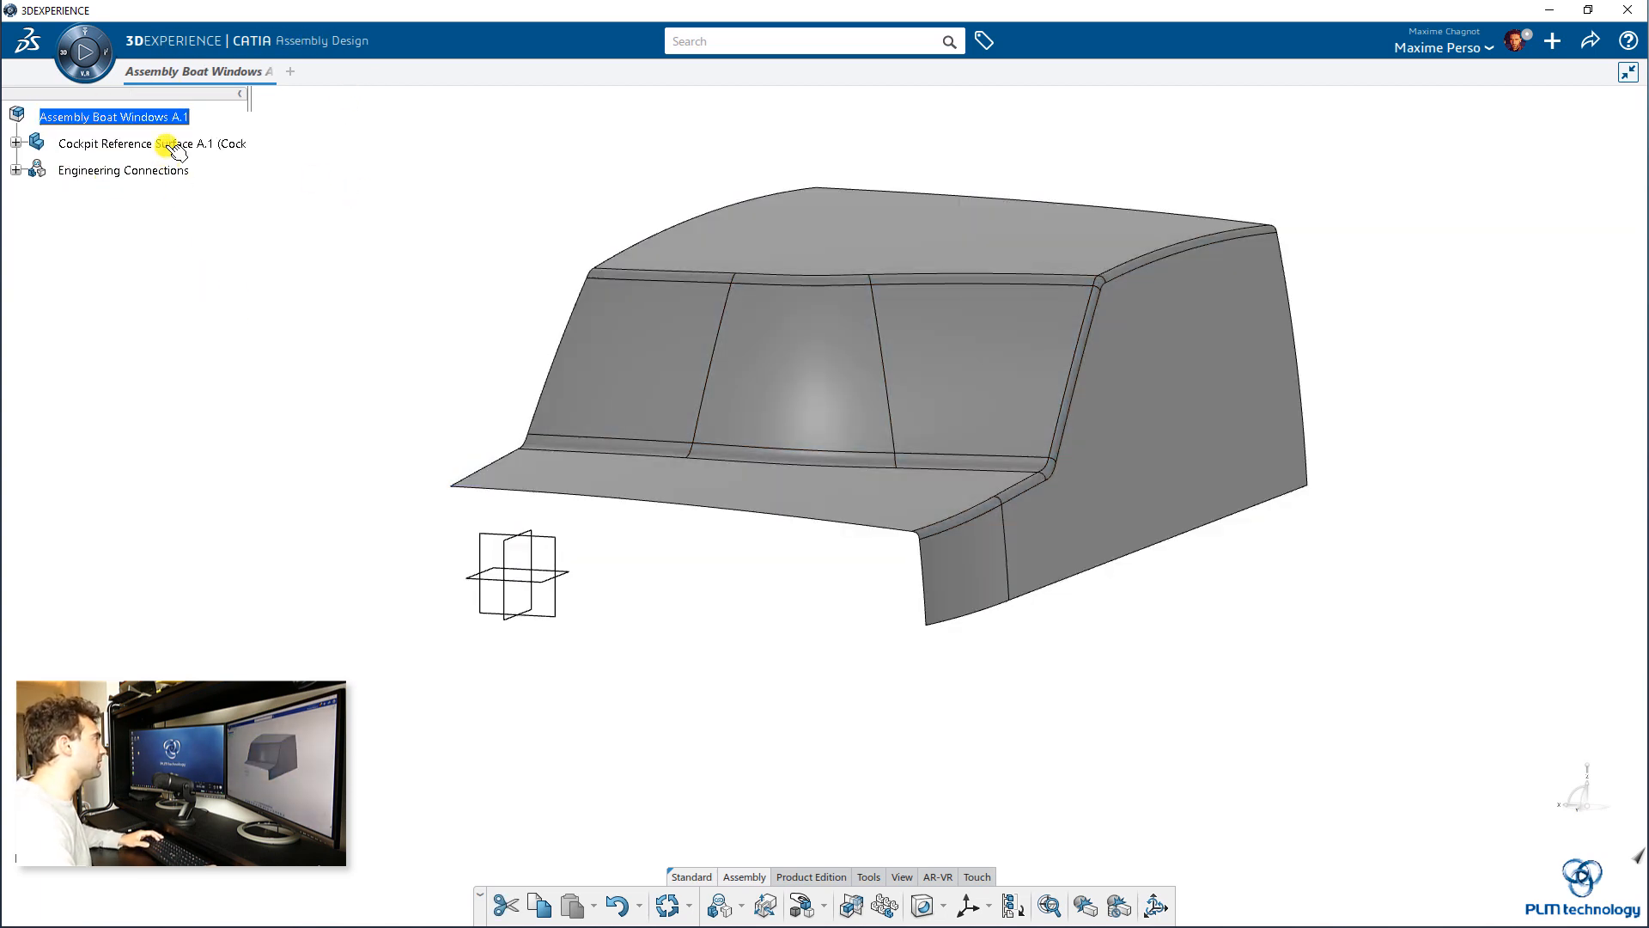
Update the boat windows assembly so the Fix.1 engineering connection of the cockpit reference surface is solved.
{"action": "left_click", "coordinate": [16, 170]}
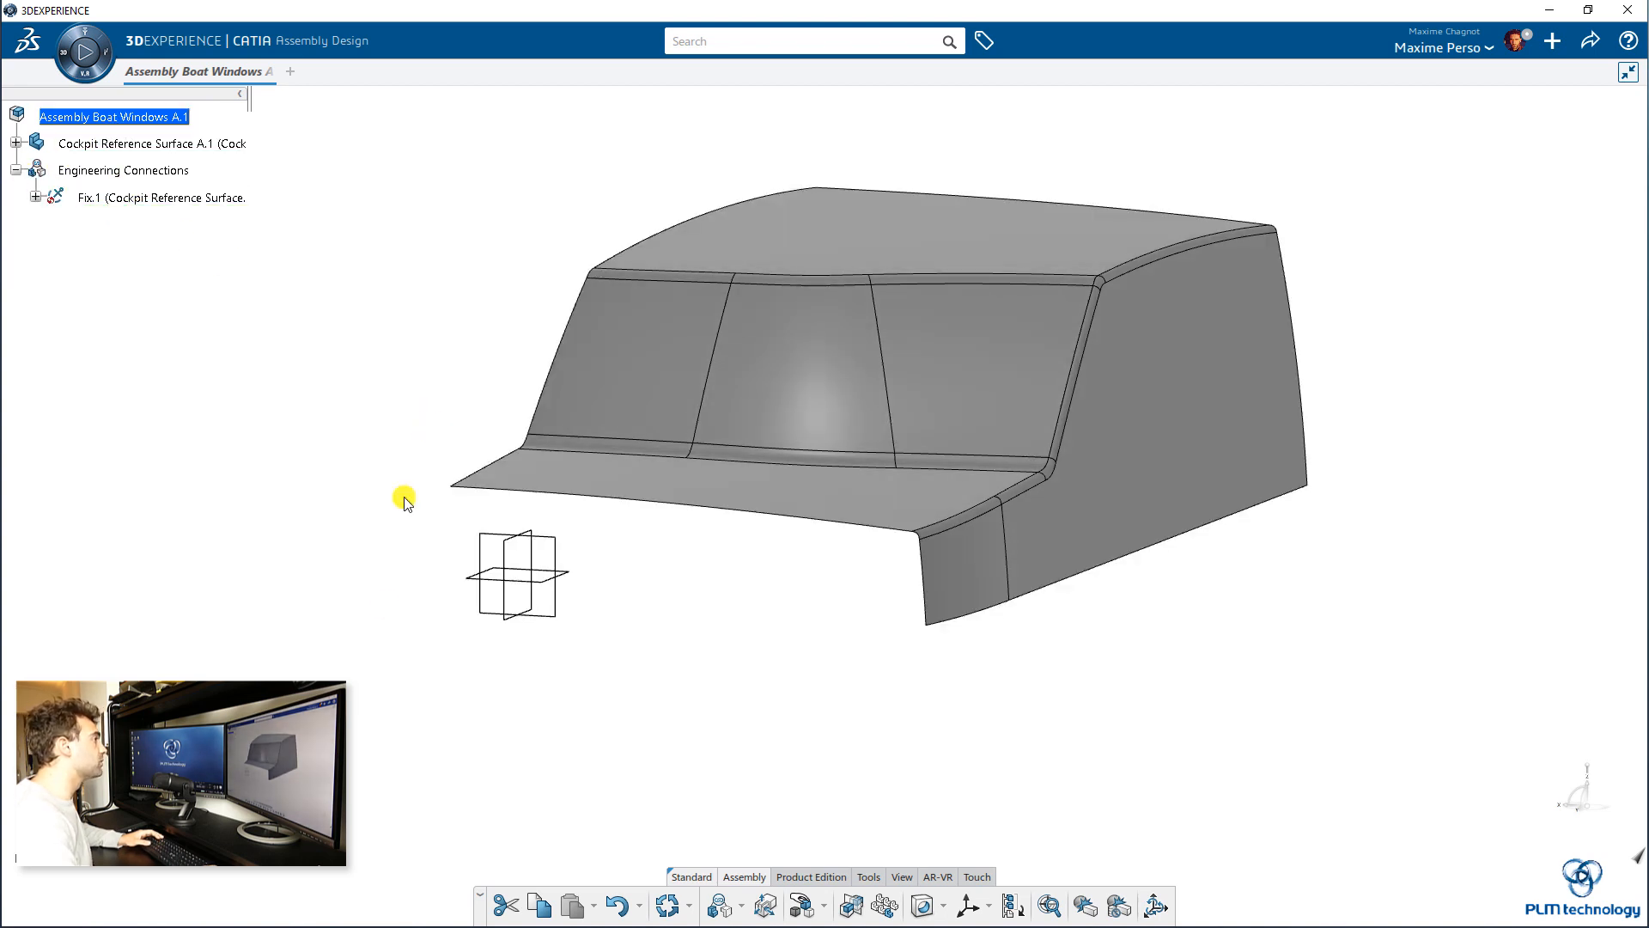
{"action": "left_click", "coordinate": [665, 905]}
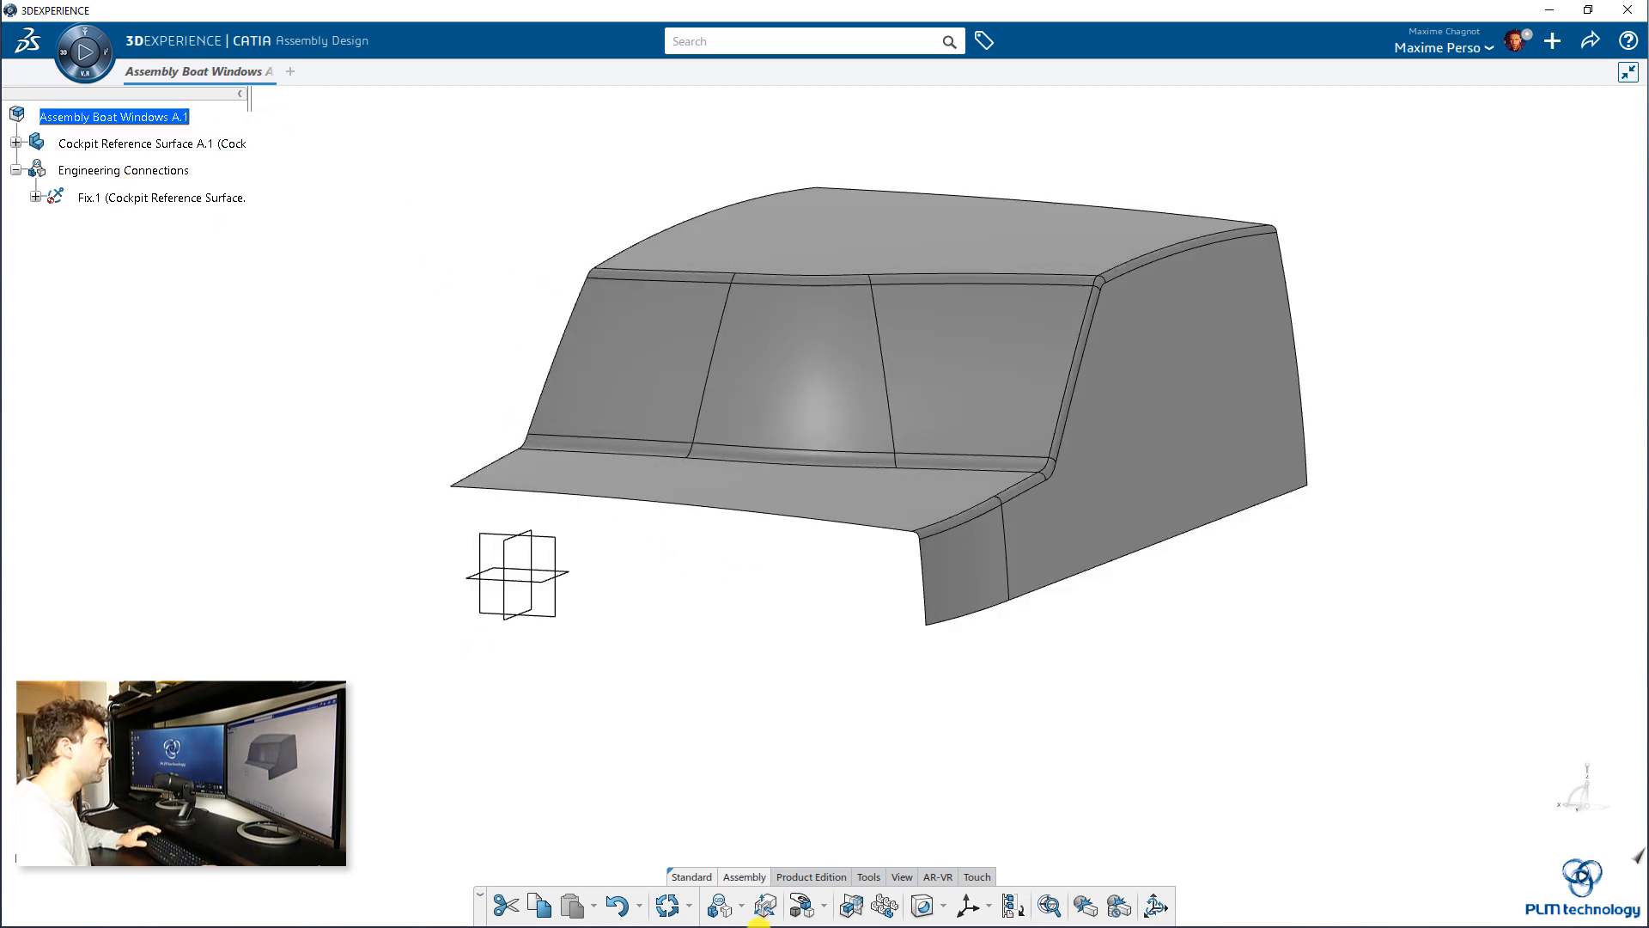
{"action": "left_click", "coordinate": [674, 910]}
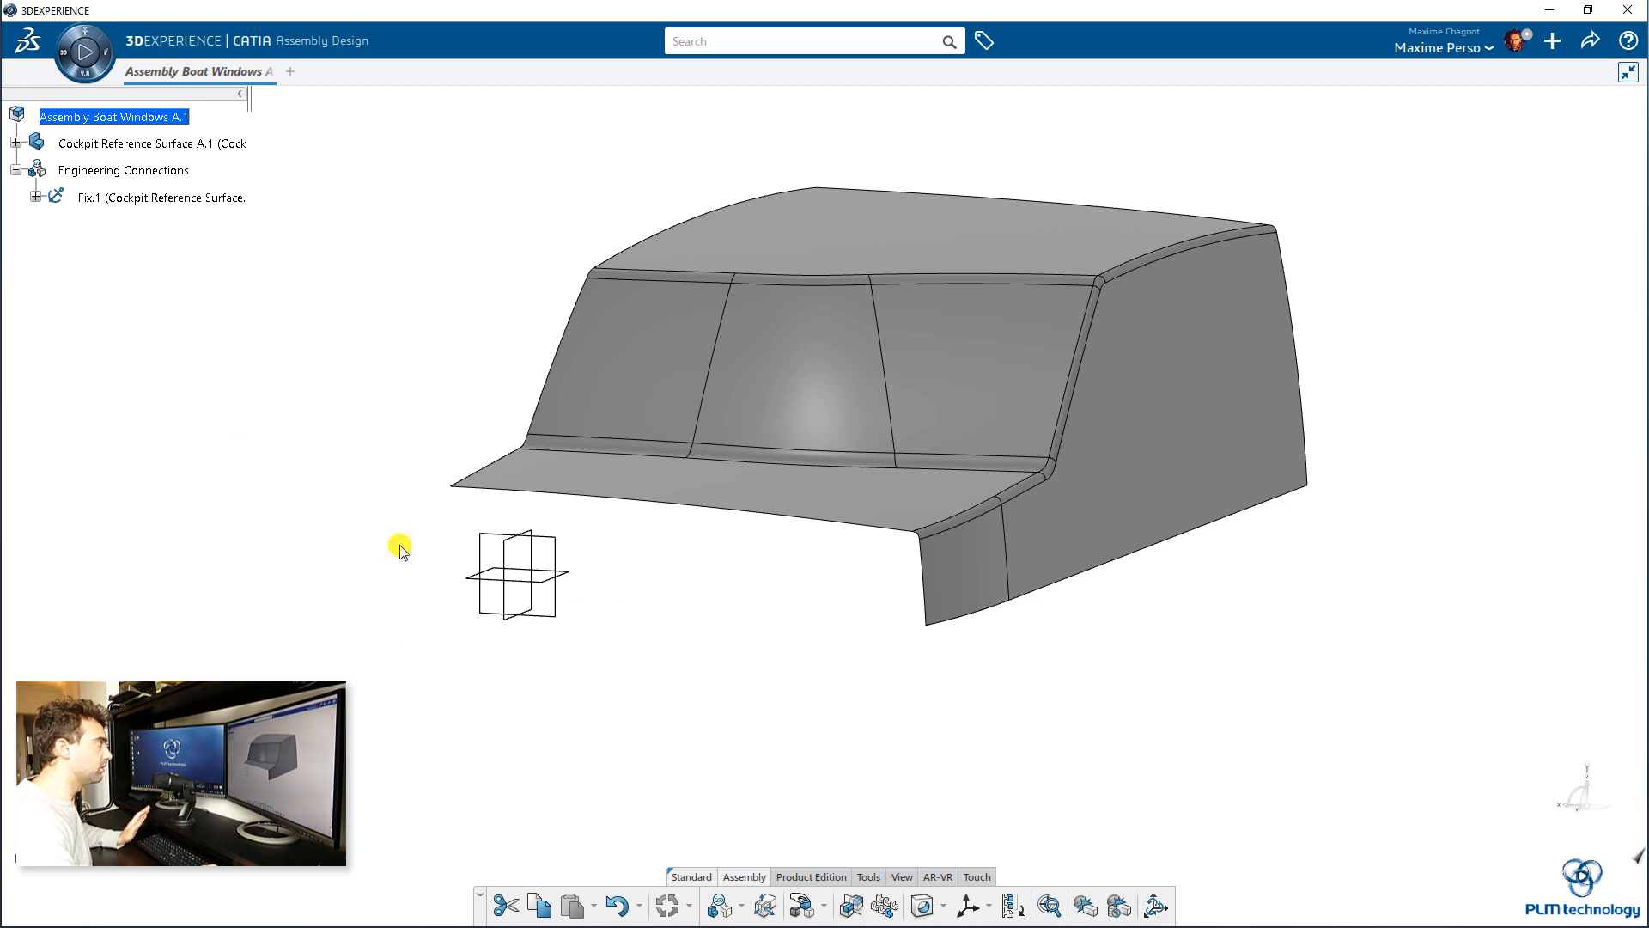
{"action": "left_click", "coordinate": [17, 171]}
Open the Cockpit Reference Surface part from the assembly in its own window.
{"action": "right_click", "coordinate": [95, 144]}
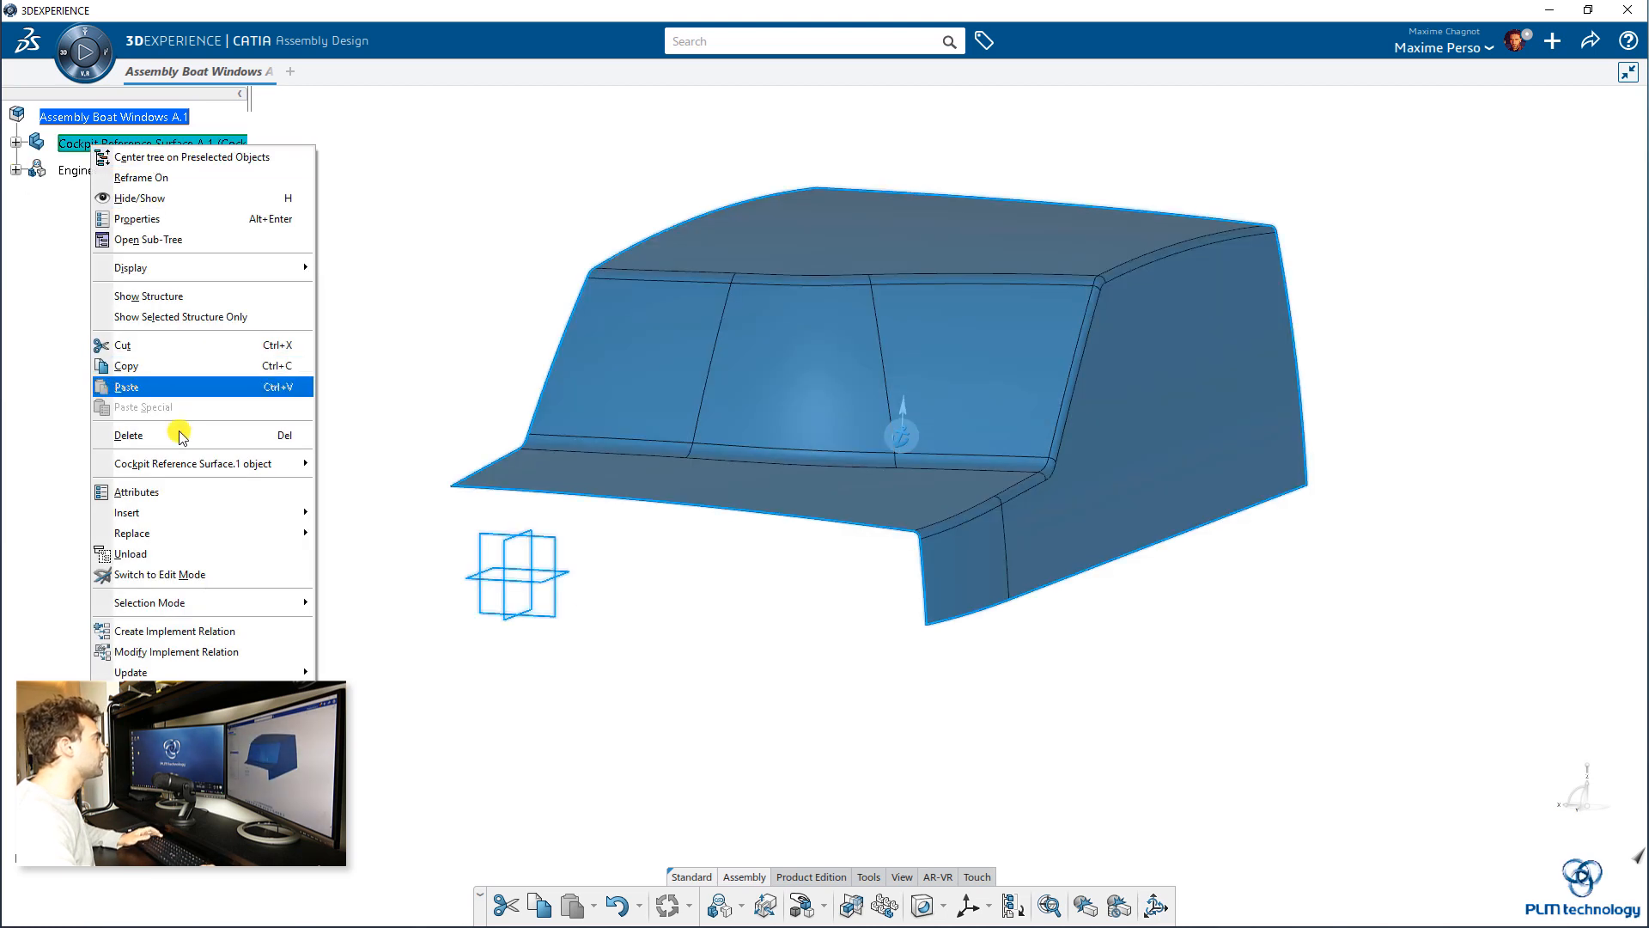
{"action": "mouse_move", "coordinate": [192, 464]}
{"action": "left_click", "coordinate": [374, 484]}
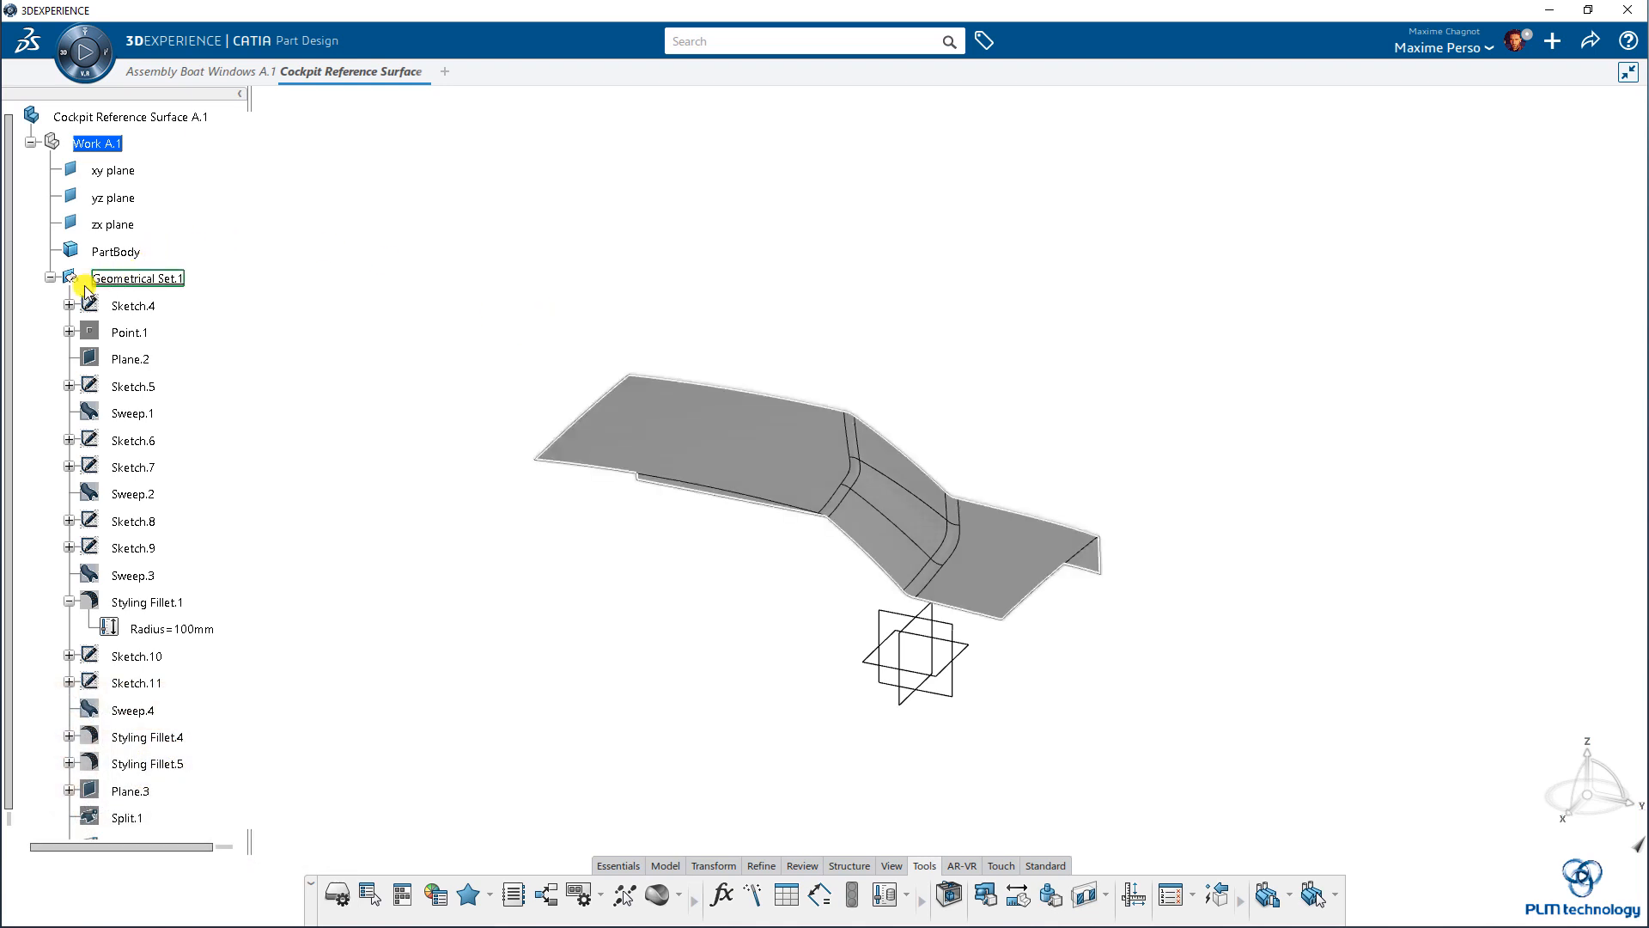
Rename Geometrical Set.1, which holds the cockpit surface's construction features, to "Work".
{"action": "scroll", "coordinate": [149, 359], "scroll_direction": "down", "scroll_amount": 3}
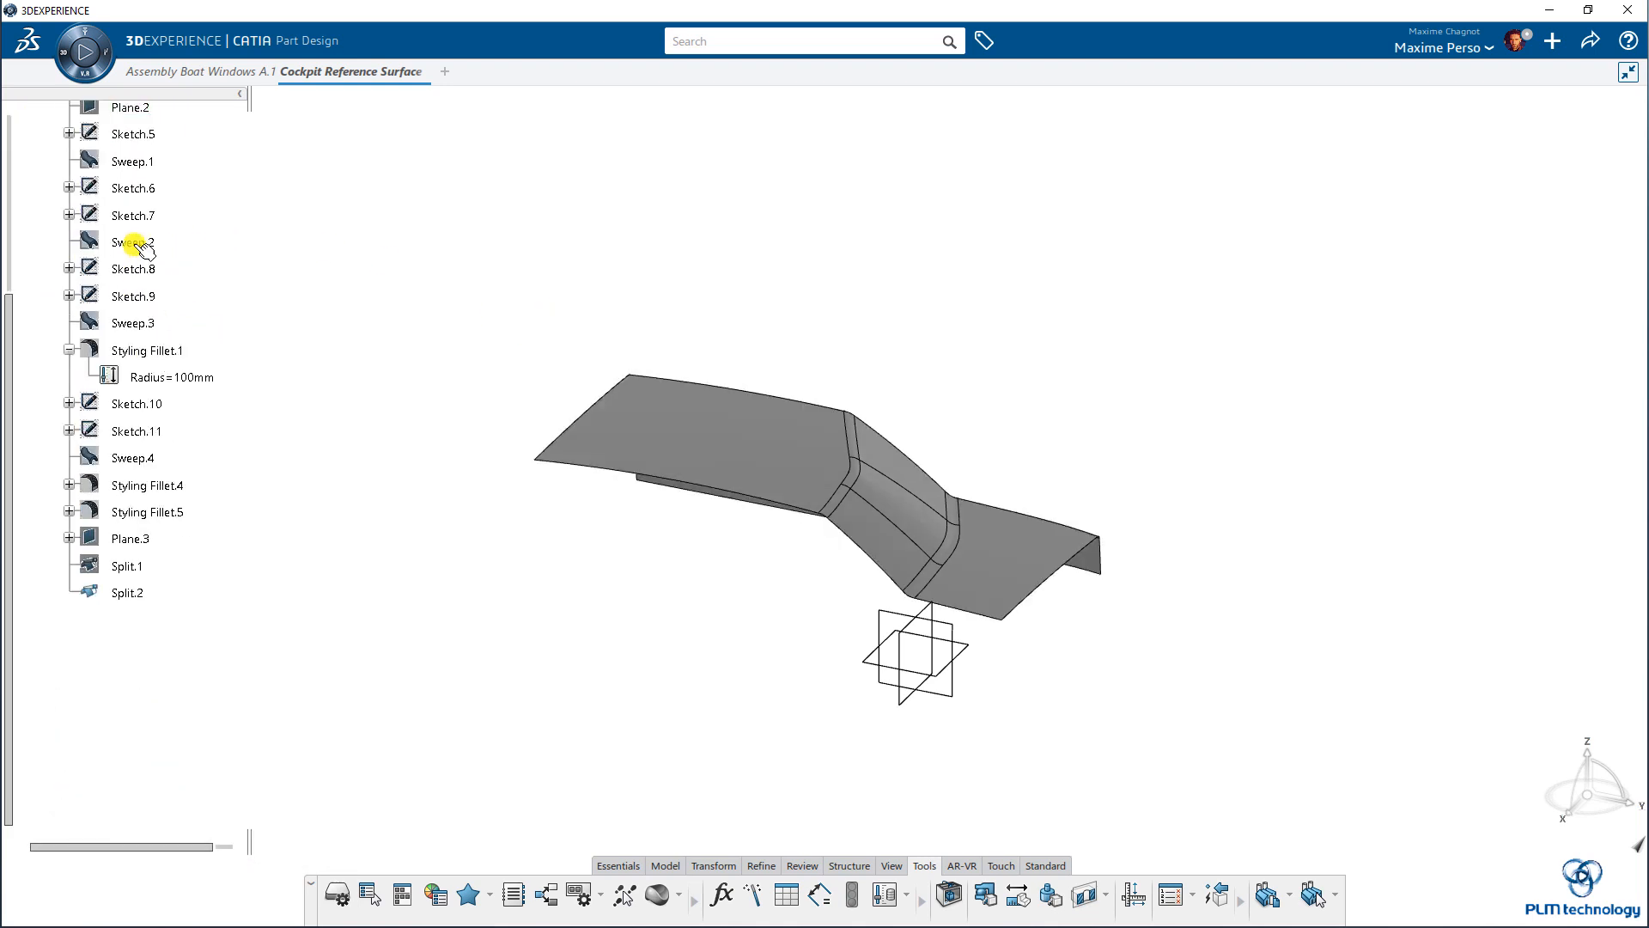
{"action": "scroll", "coordinate": [135, 440], "scroll_direction": "up", "scroll_amount": 4}
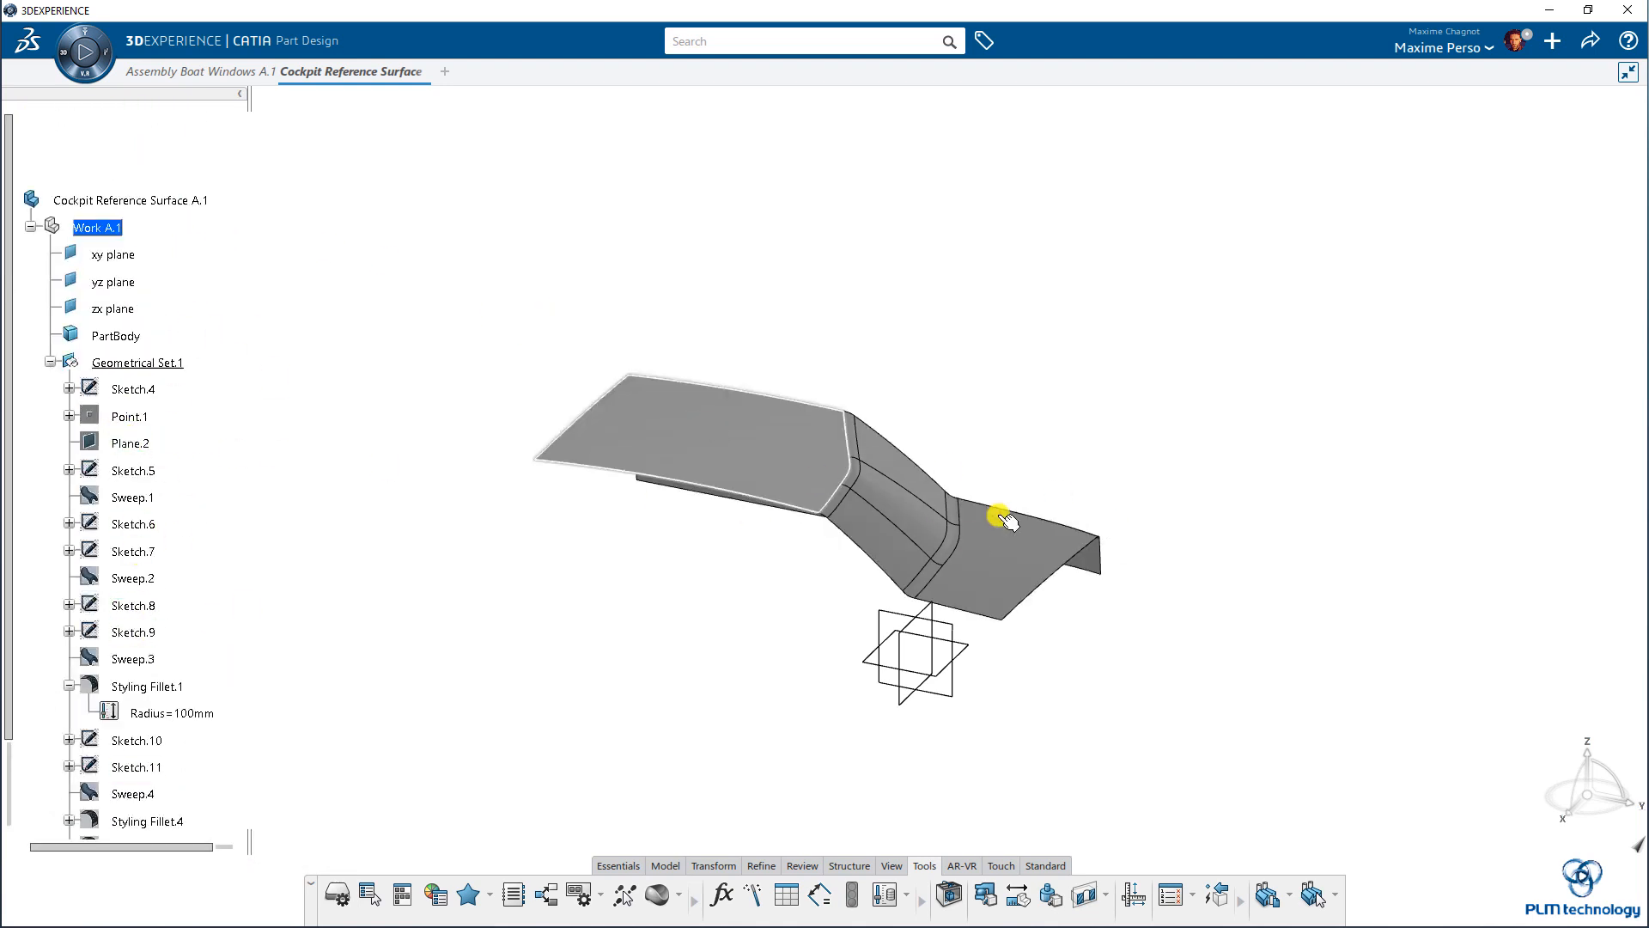
{"action": "middle_click_drag", "start_coordinate": [961, 486], "coordinate": [461, 487]}
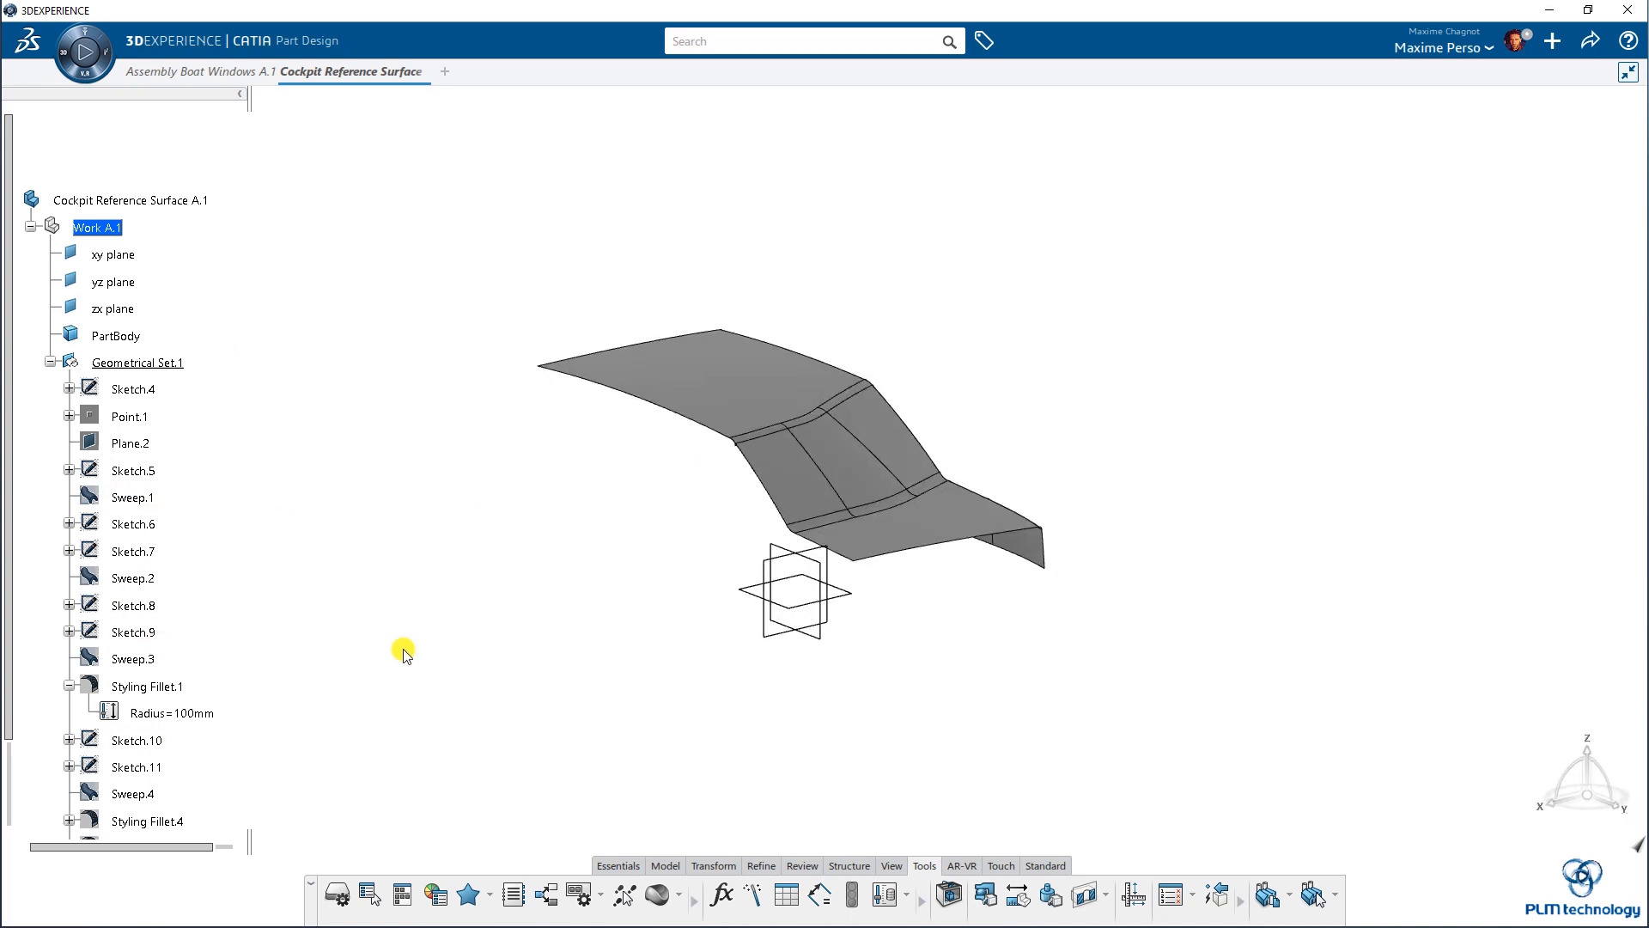
{"action": "middle_click_drag", "start_coordinate": [404, 652], "coordinate": [901, 343]}
{"action": "left_click", "coordinate": [49, 361]}
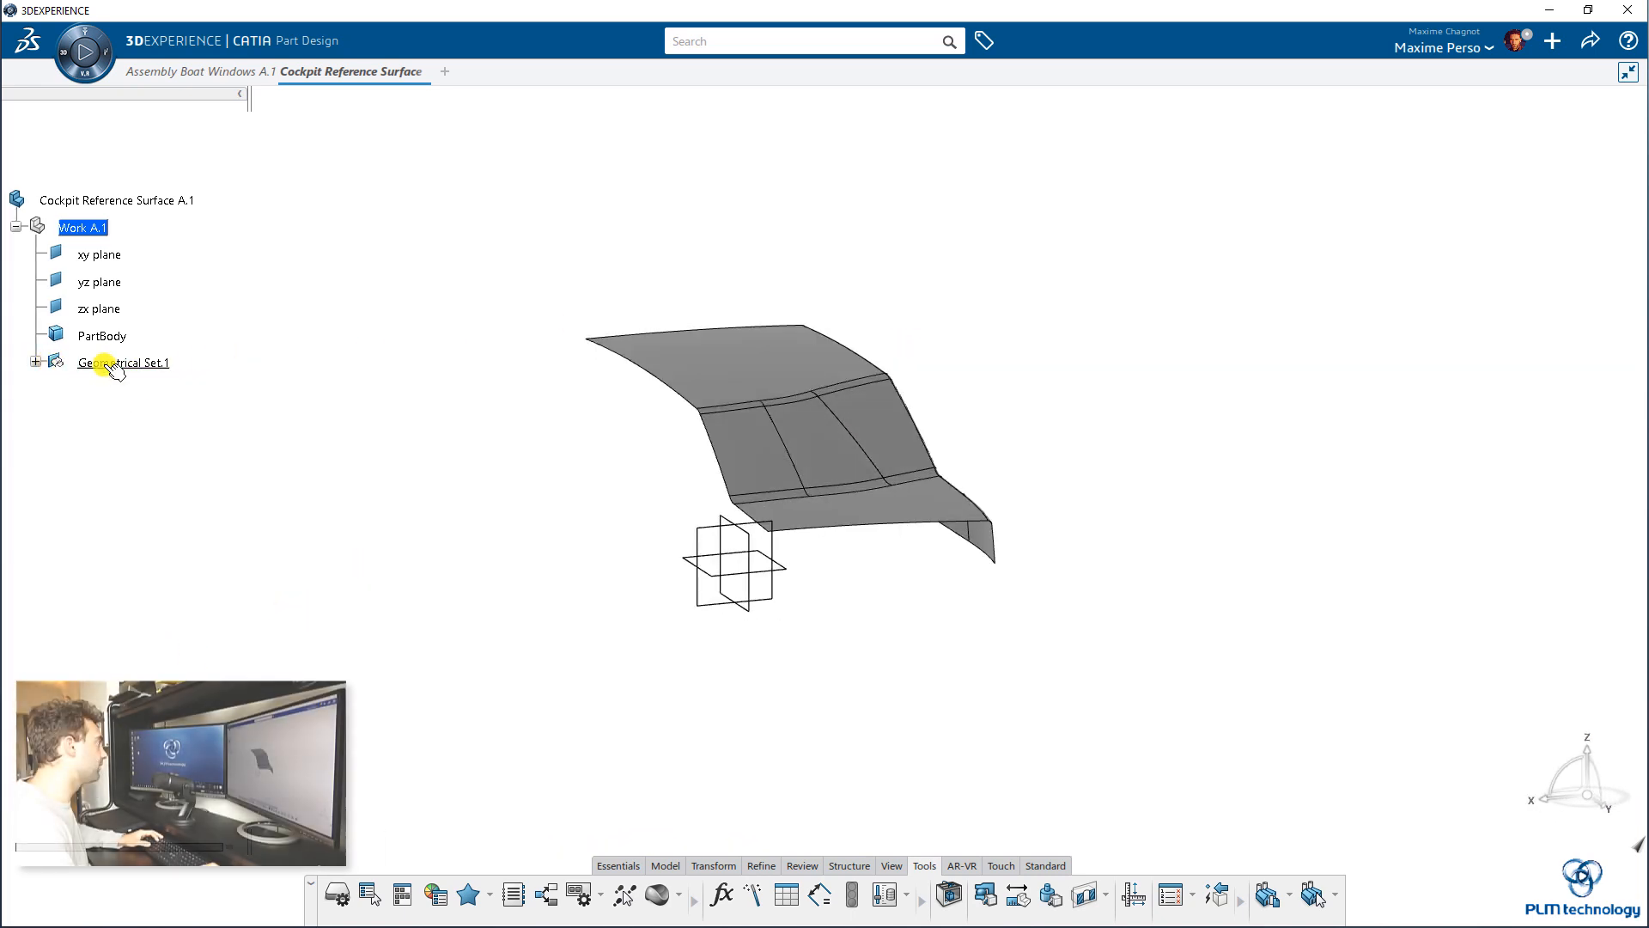
{"action": "right_click", "coordinate": [108, 362]}
{"action": "left_click", "coordinate": [175, 437]}
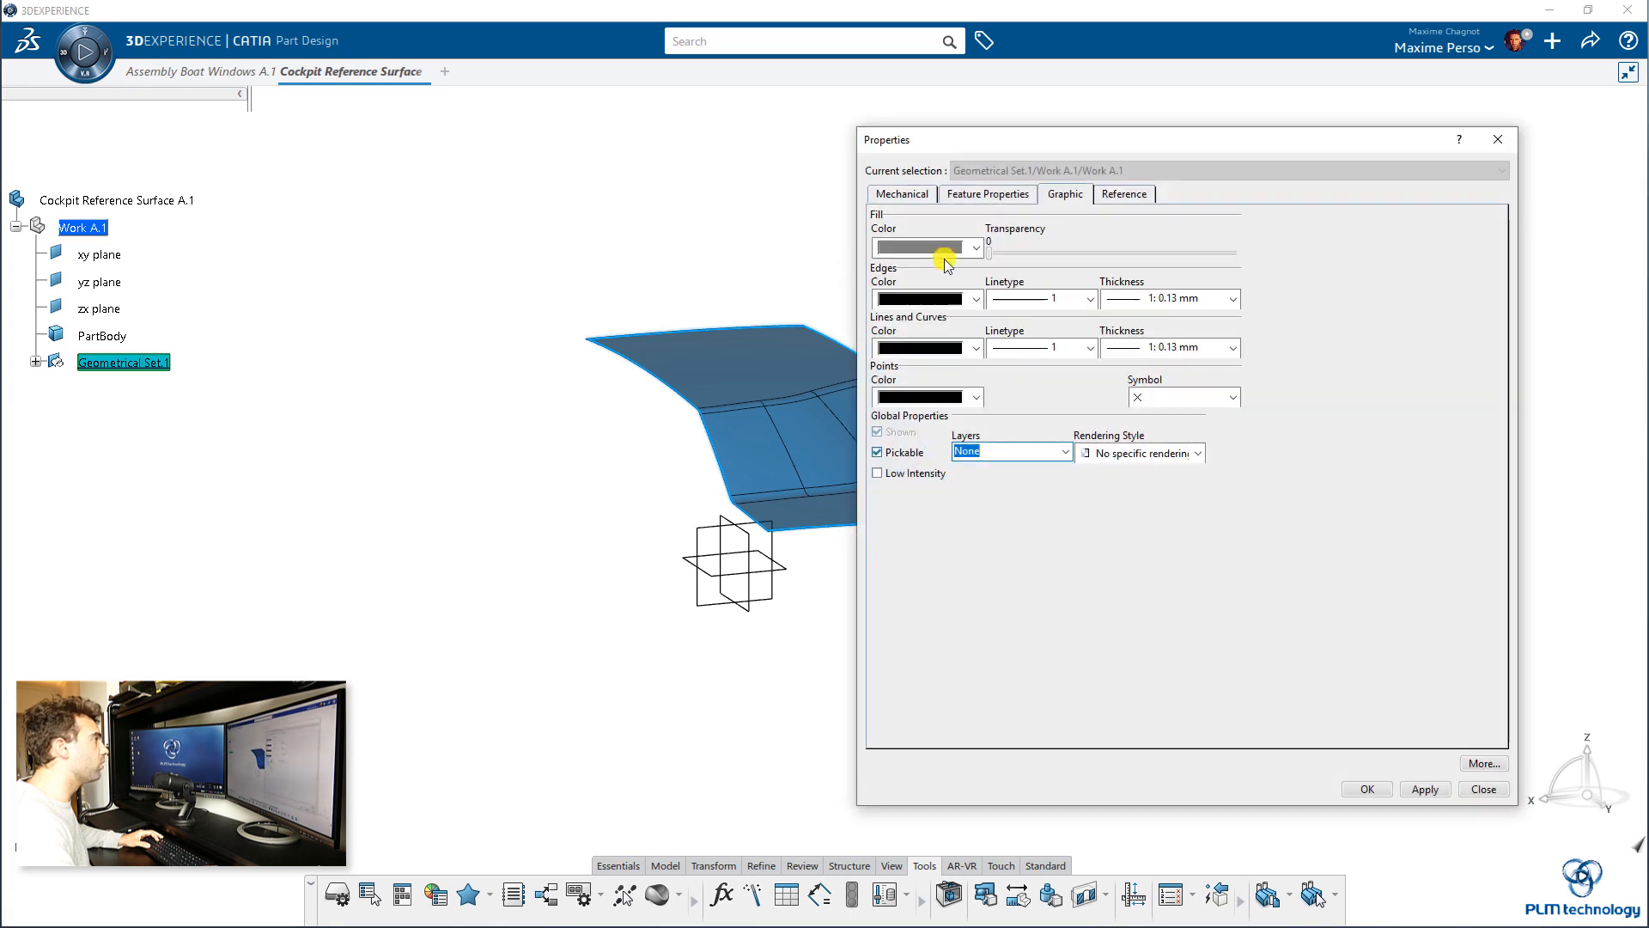
{"action": "left_click", "coordinate": [1022, 196]}
{"action": "type", "text": "Work"}
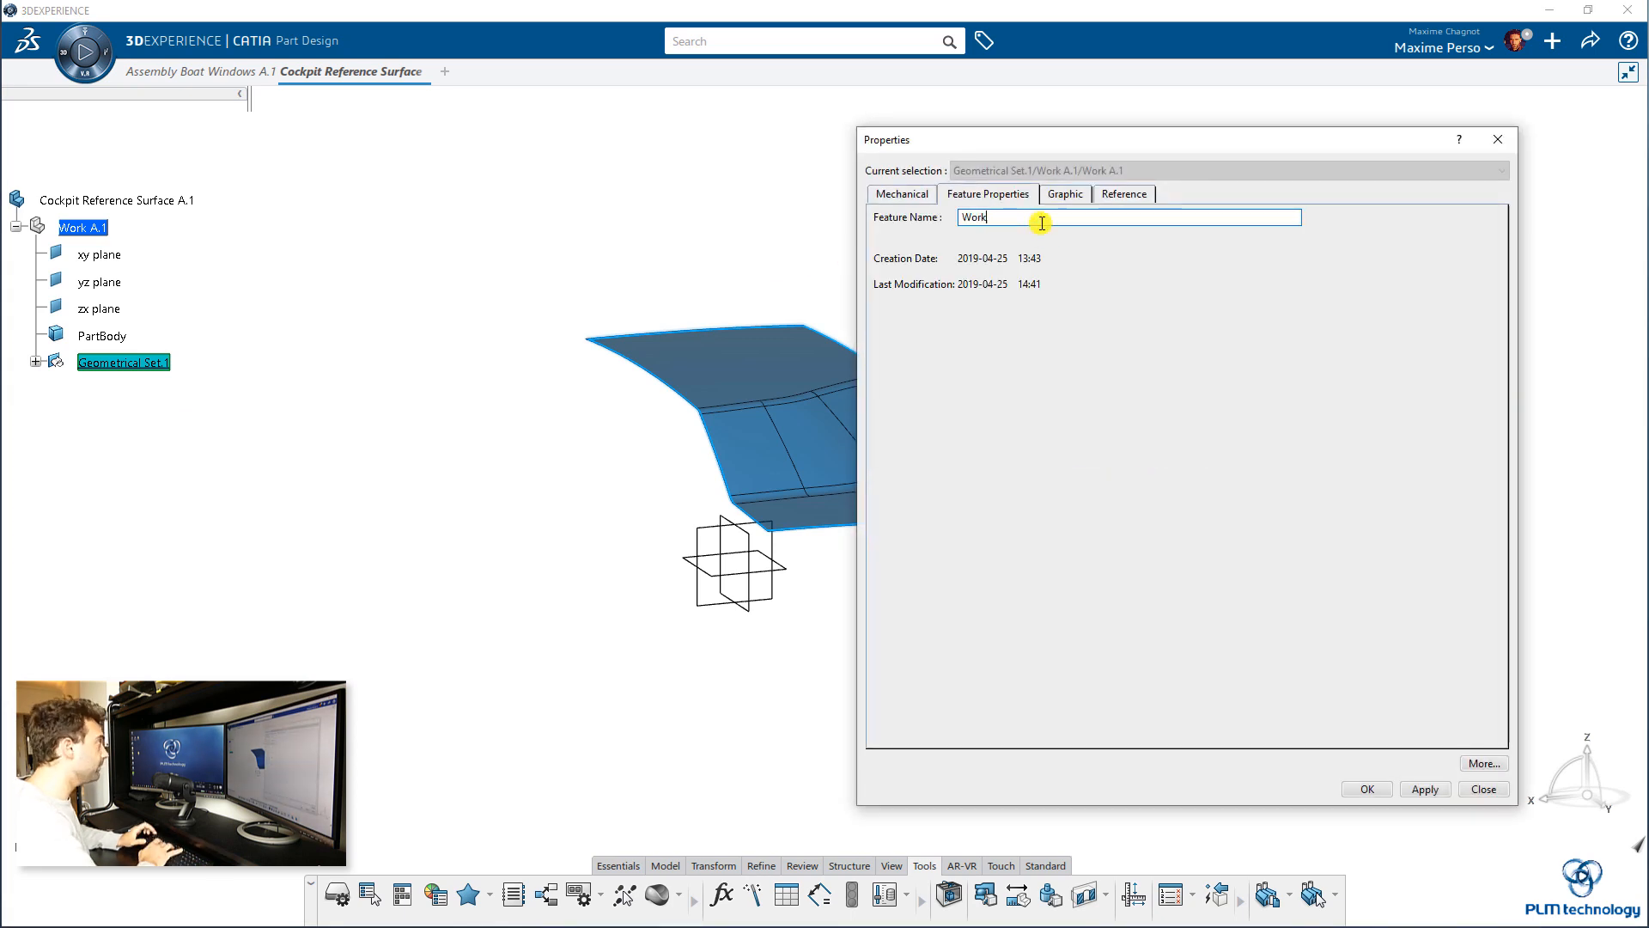
{"action": "key", "text": "Return"}
{"action": "left_click", "coordinate": [208, 488]}
Insert a new geometrical set after the Work set and name it "Window".
{"action": "middle_click_drag", "start_coordinate": [208, 487], "coordinate": [266, 435]}
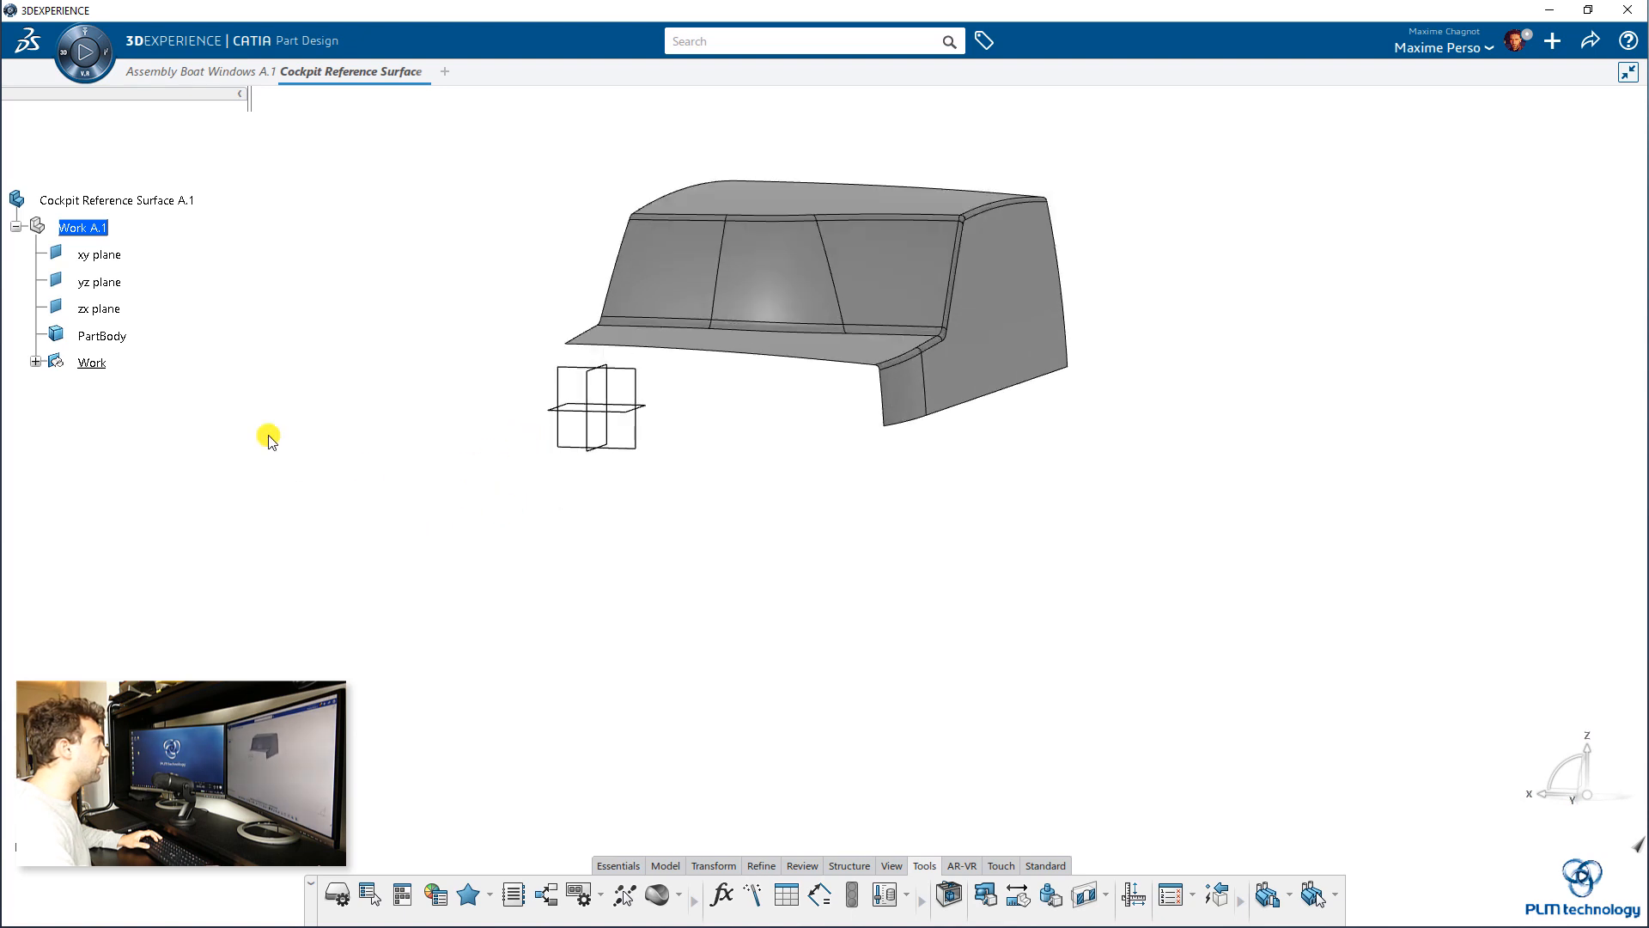
{"action": "left_click", "coordinate": [91, 229]}
{"action": "left_click", "coordinate": [176, 173]}
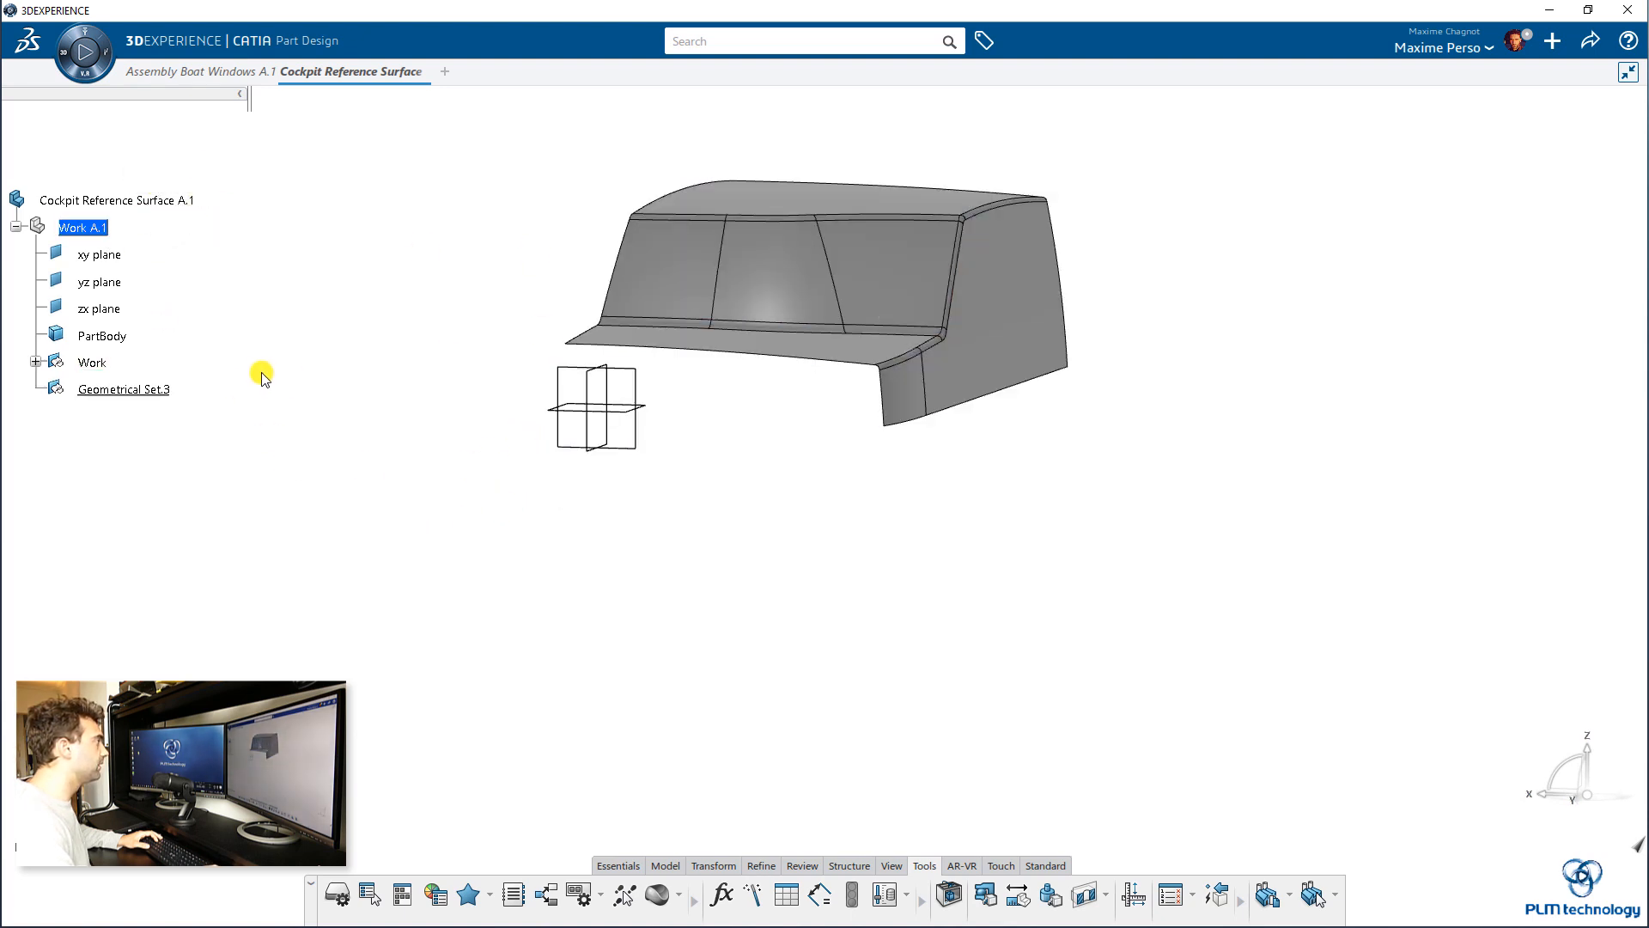
{"action": "right_click", "coordinate": [137, 391]}
{"action": "left_click", "coordinate": [183, 463]}
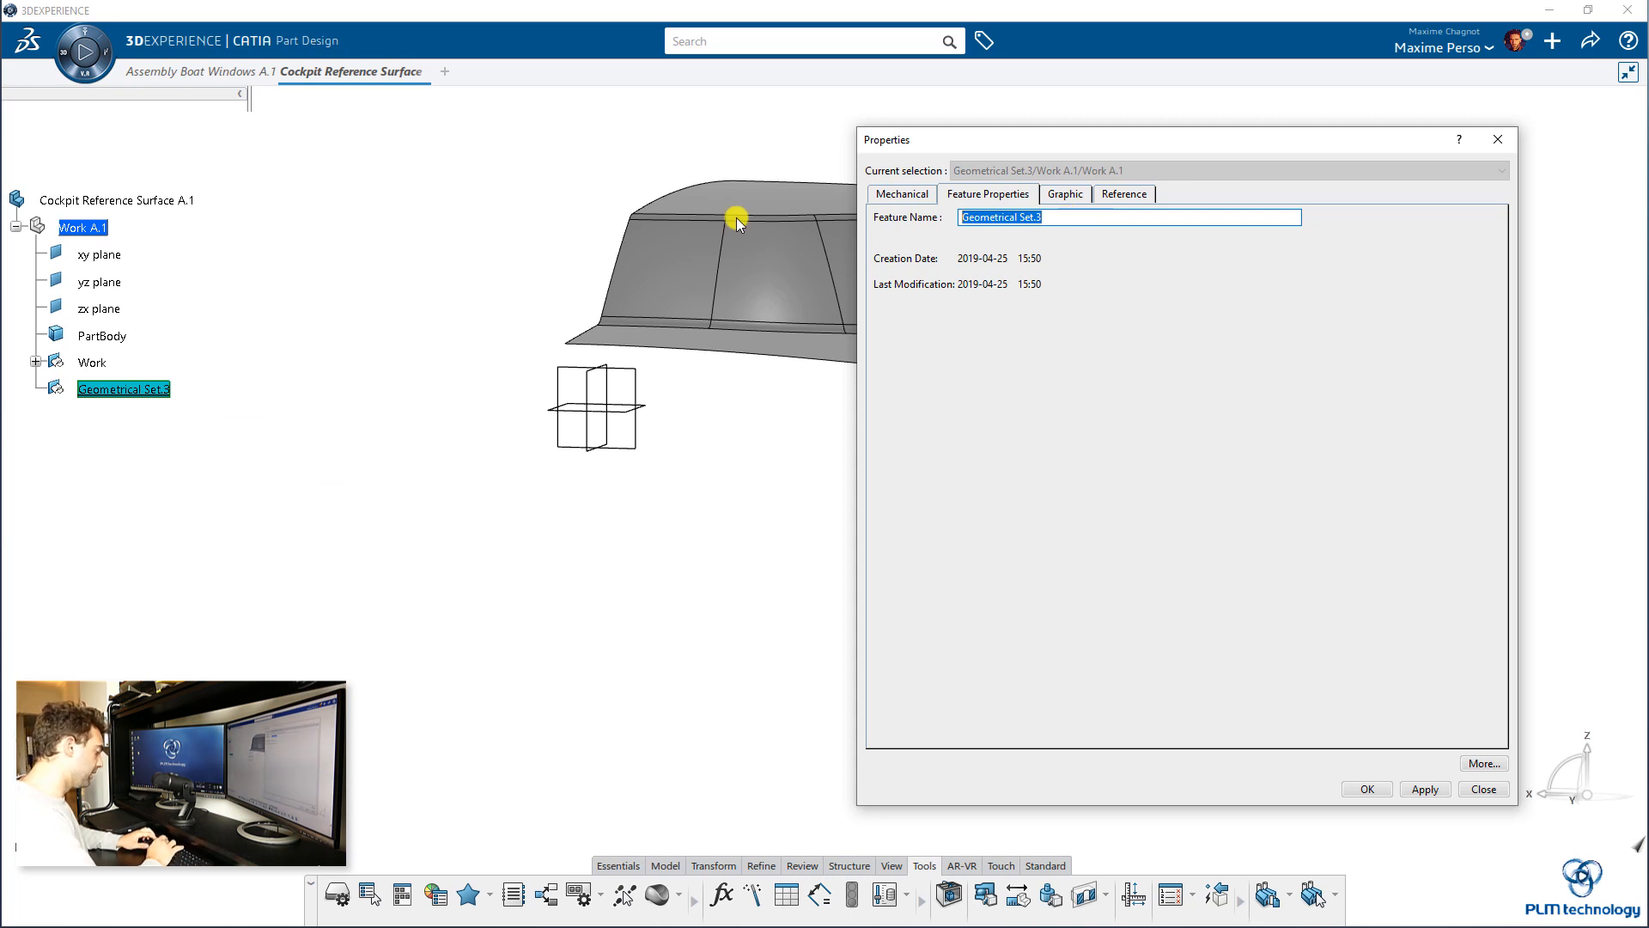
{"action": "type", "text": "Window"}
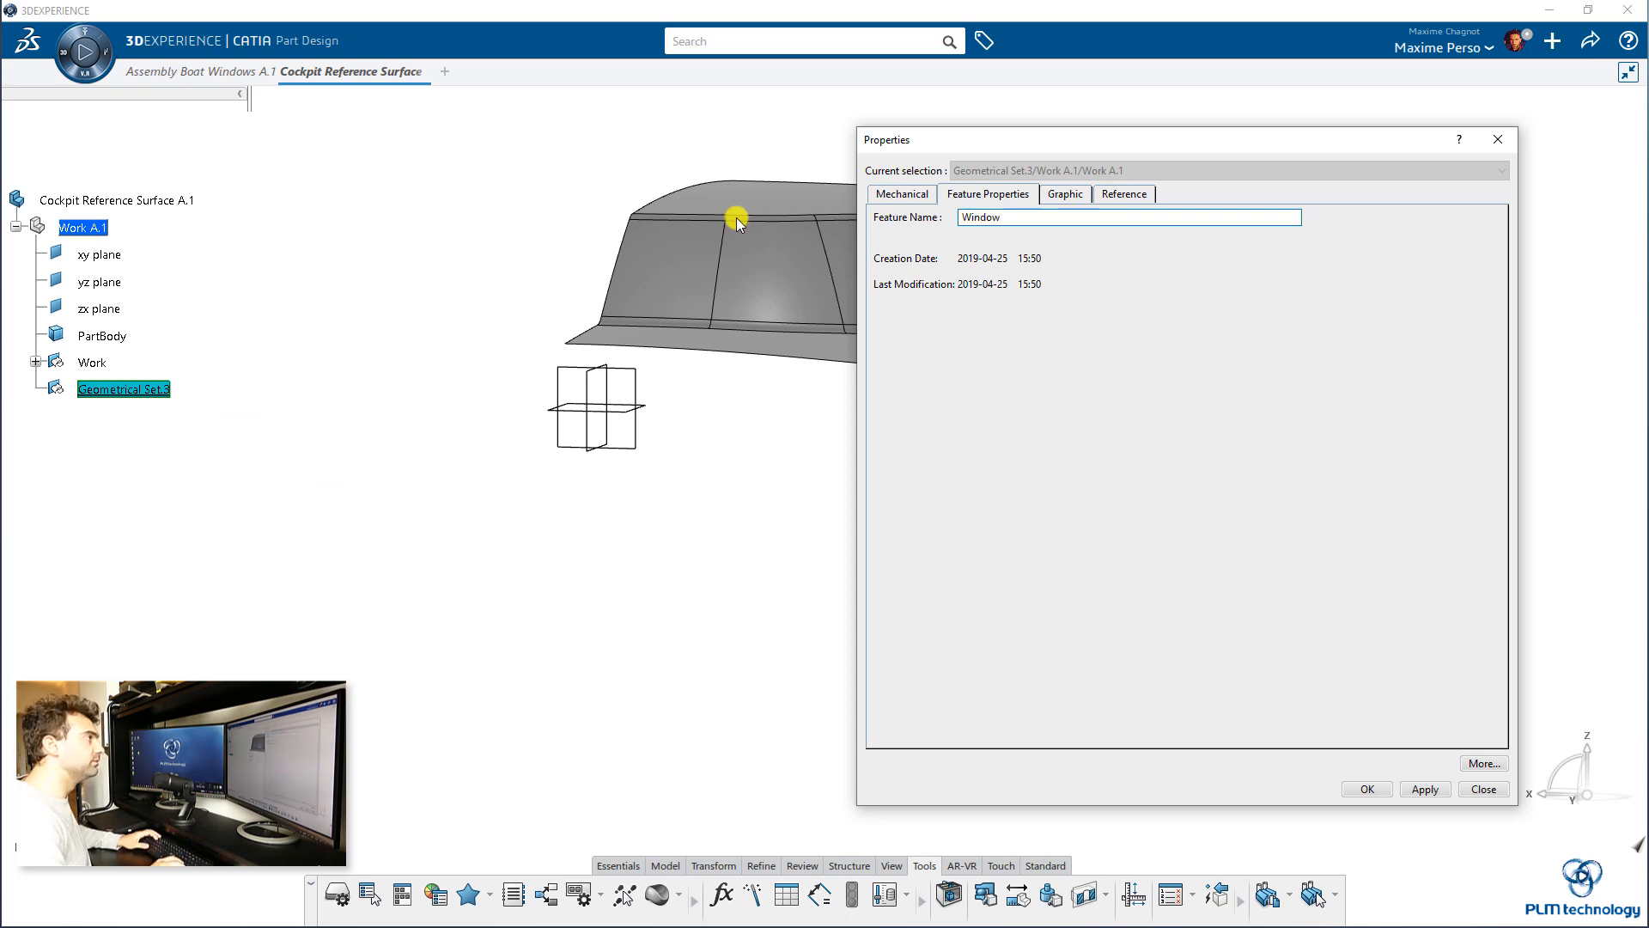
{"action": "key", "text": "Return"}
Rename the Window geometrical set to "Window cutout".
{"action": "right_click", "coordinate": [121, 394]}
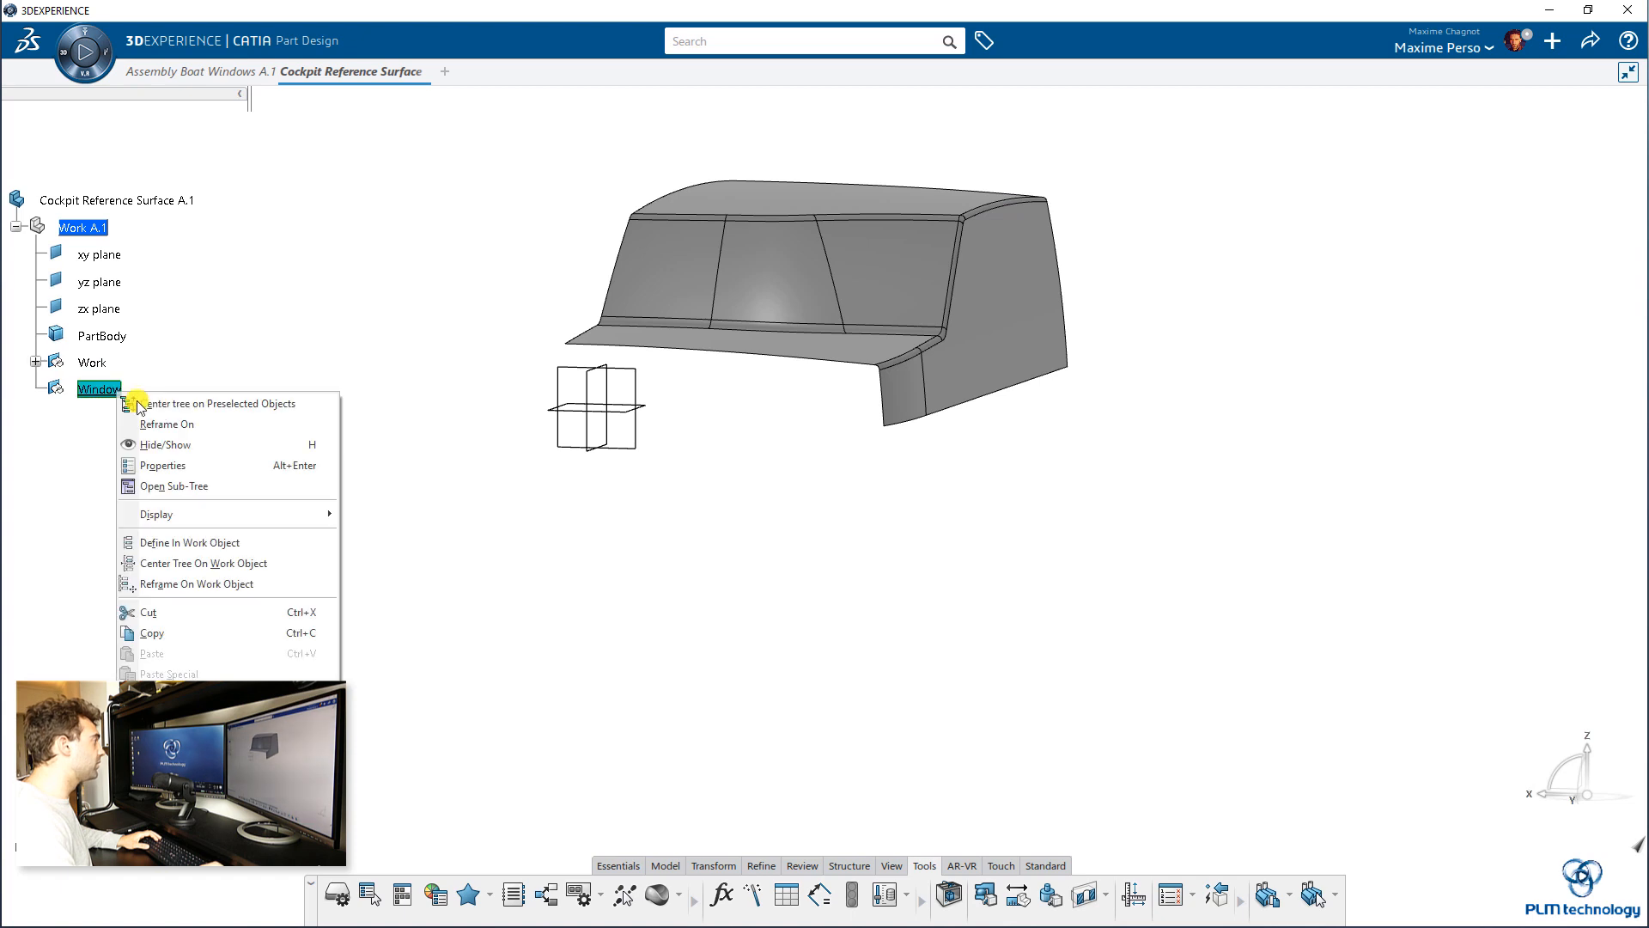
{"action": "left_click", "coordinate": [172, 465]}
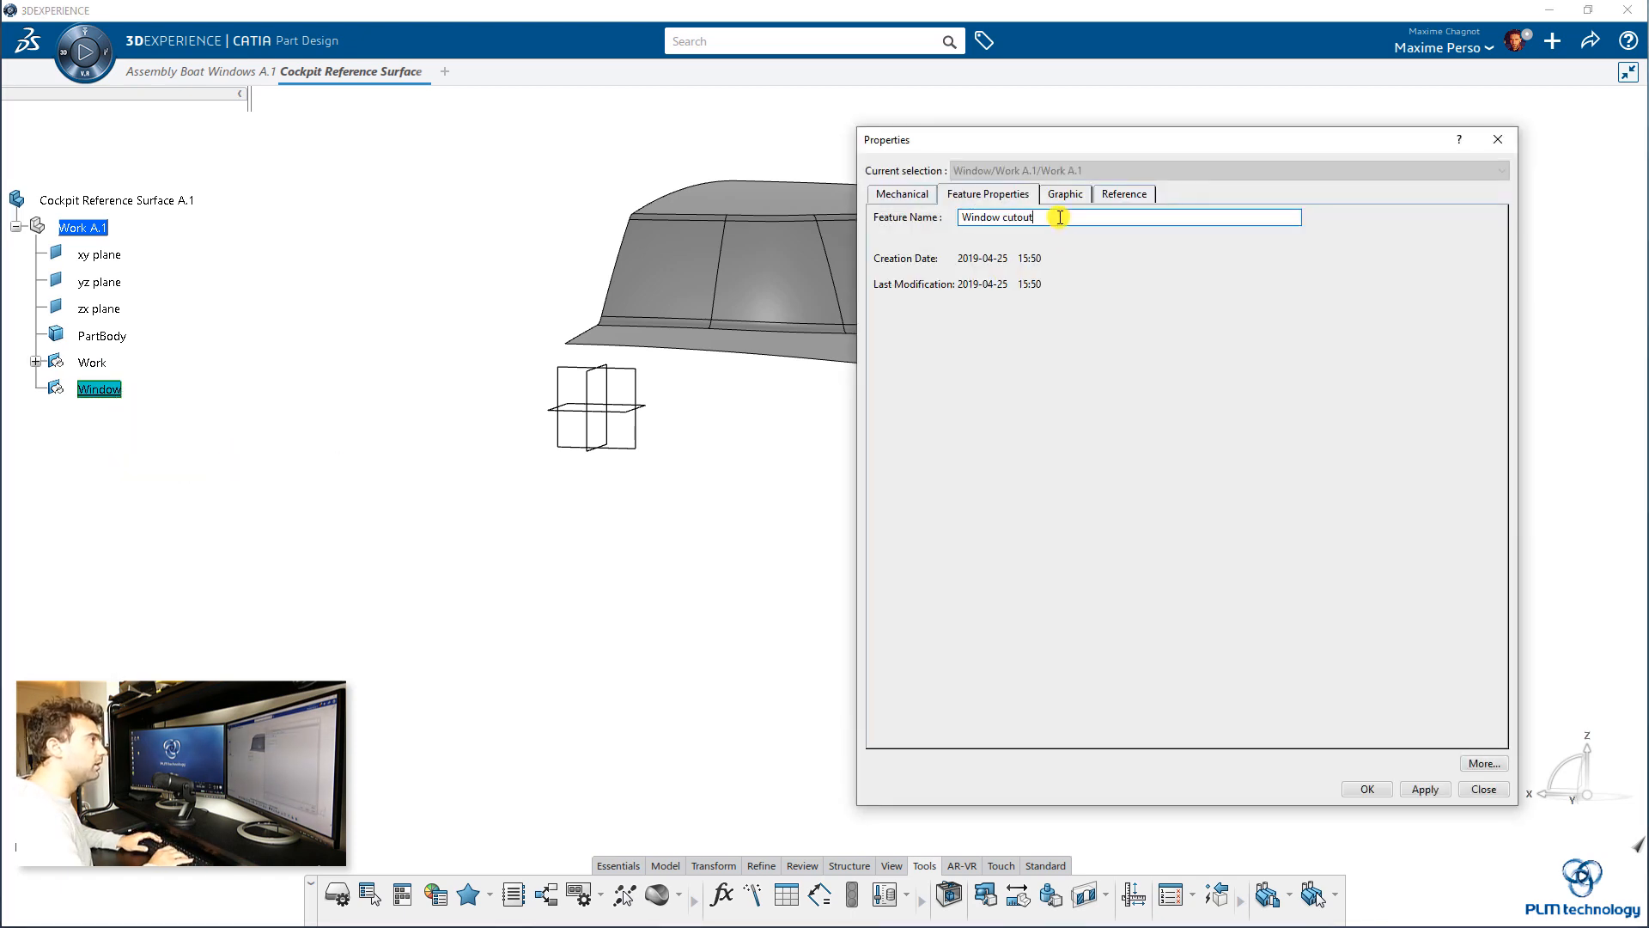
{"action": "type", "text": "cutout"}
{"action": "key", "text": "Return"}
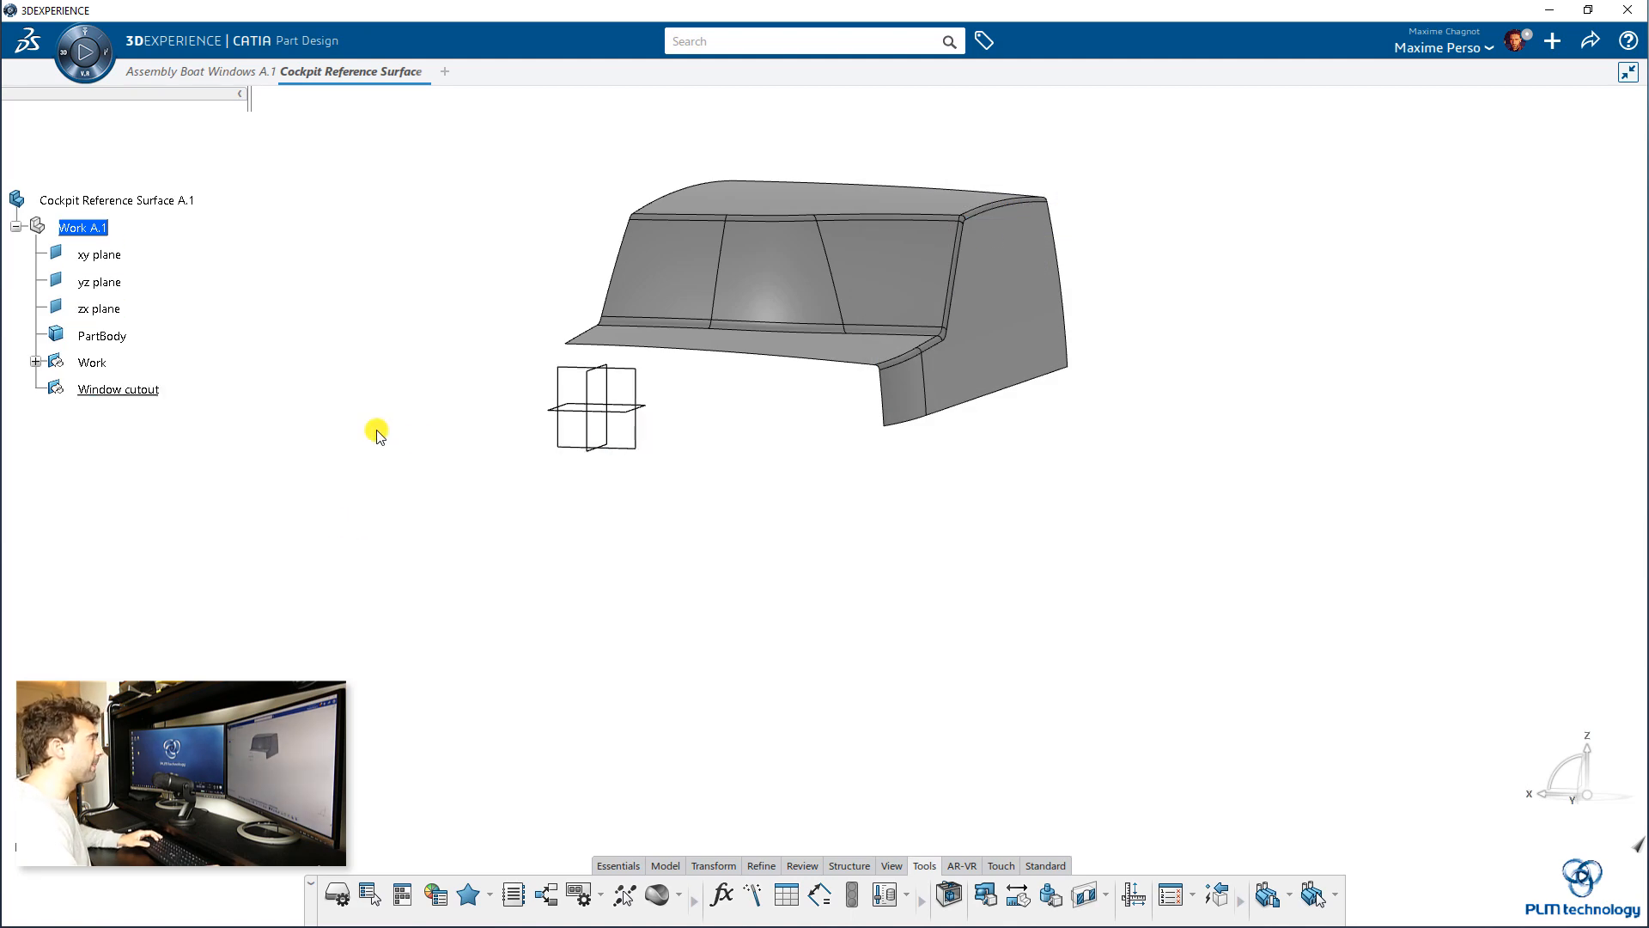
Start a sketch on the zx plane and draw a wide centered rectangle spanning the windscreen panels within their height.
{"action": "left_click", "coordinate": [634, 447]}
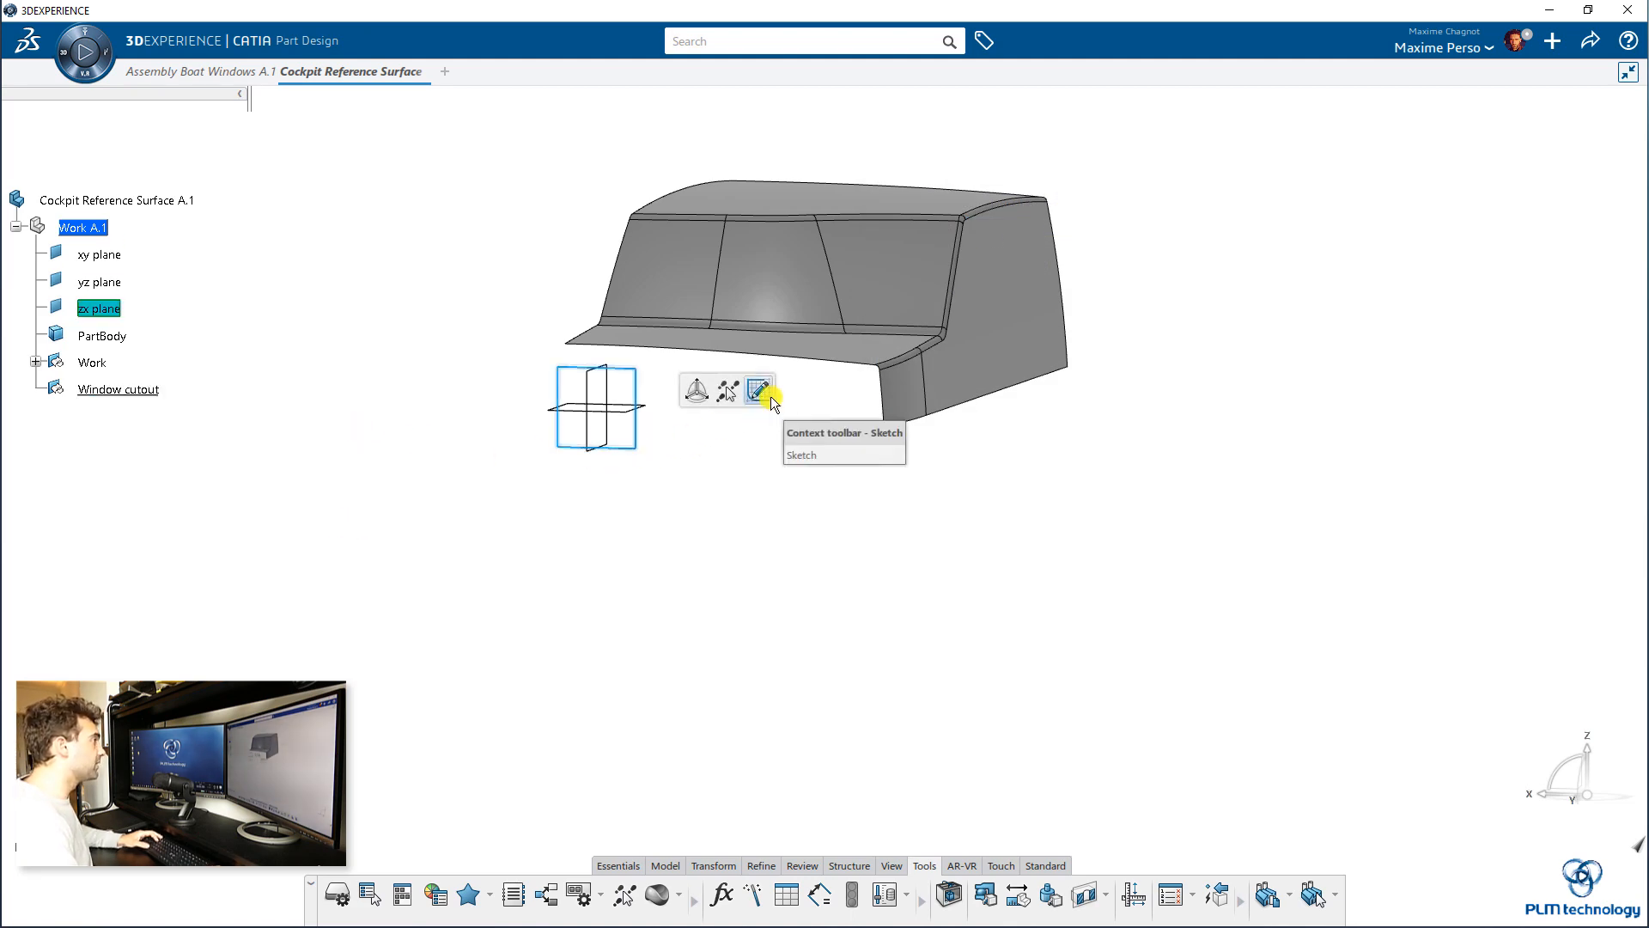
{"action": "mouse_move", "coordinate": [808, 459]}
{"action": "middle_mouse_down"}
{"action": "mouse_move", "coordinate": [736, 604]}
{"action": "mouse_move", "coordinate": [711, 528]}
{"action": "middle_mouse_up"}
{"action": "middle_click_drag", "start_coordinate": [709, 579], "coordinate": [797, 634]}
{"action": "left_click", "coordinate": [638, 907]}
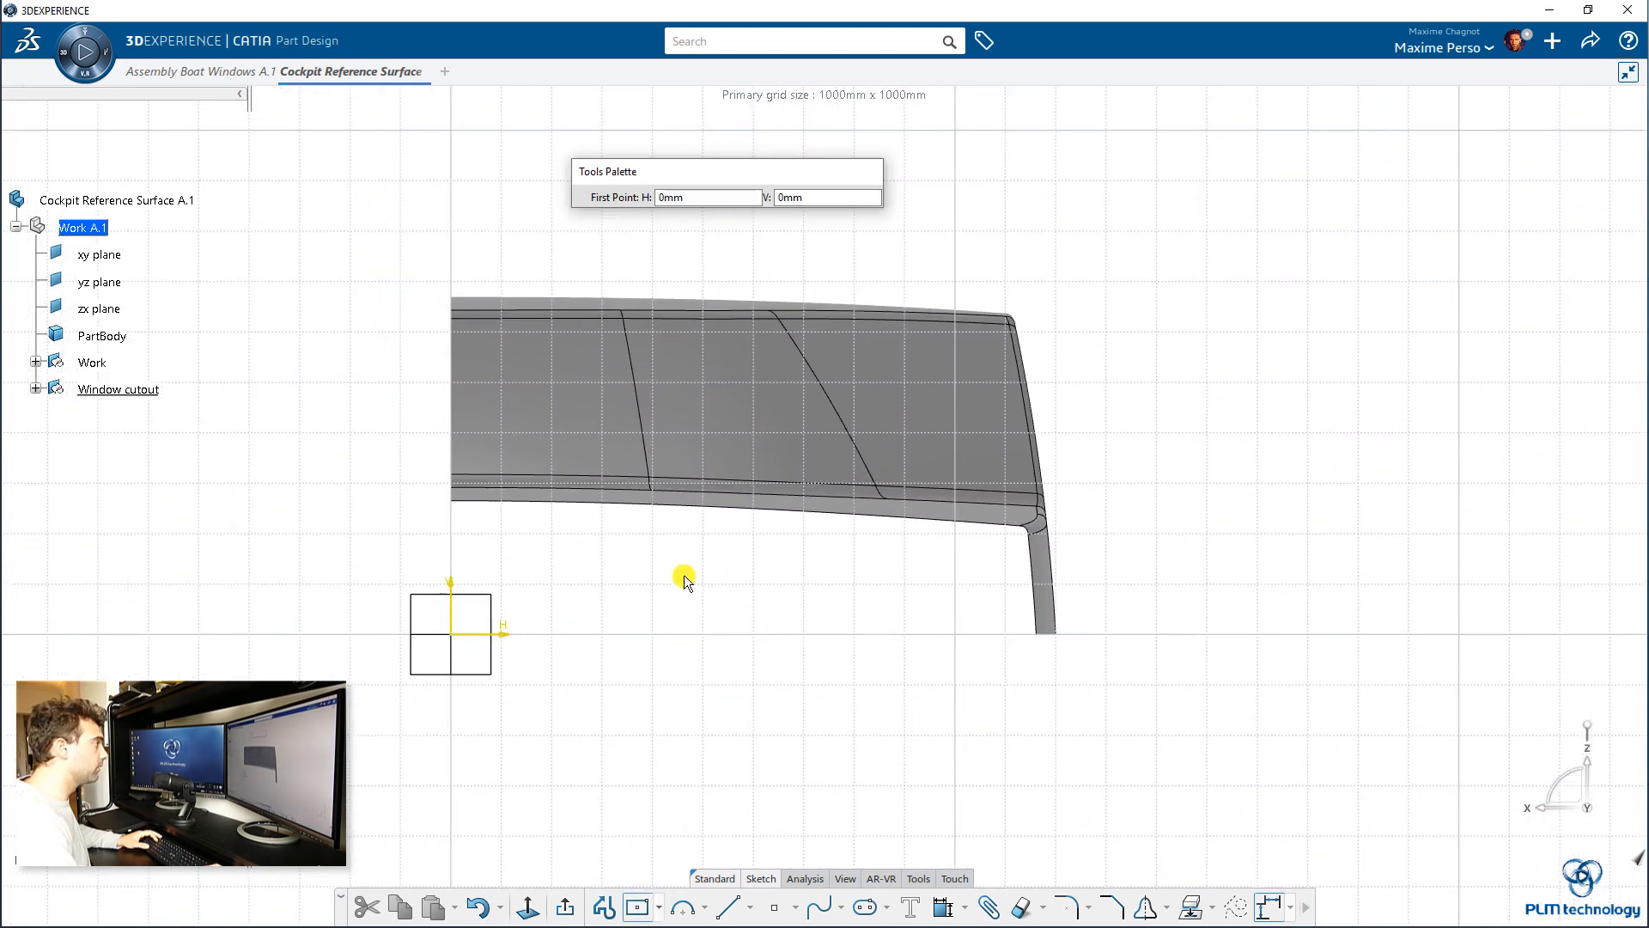
{"action": "left_click", "coordinate": [744, 397]}
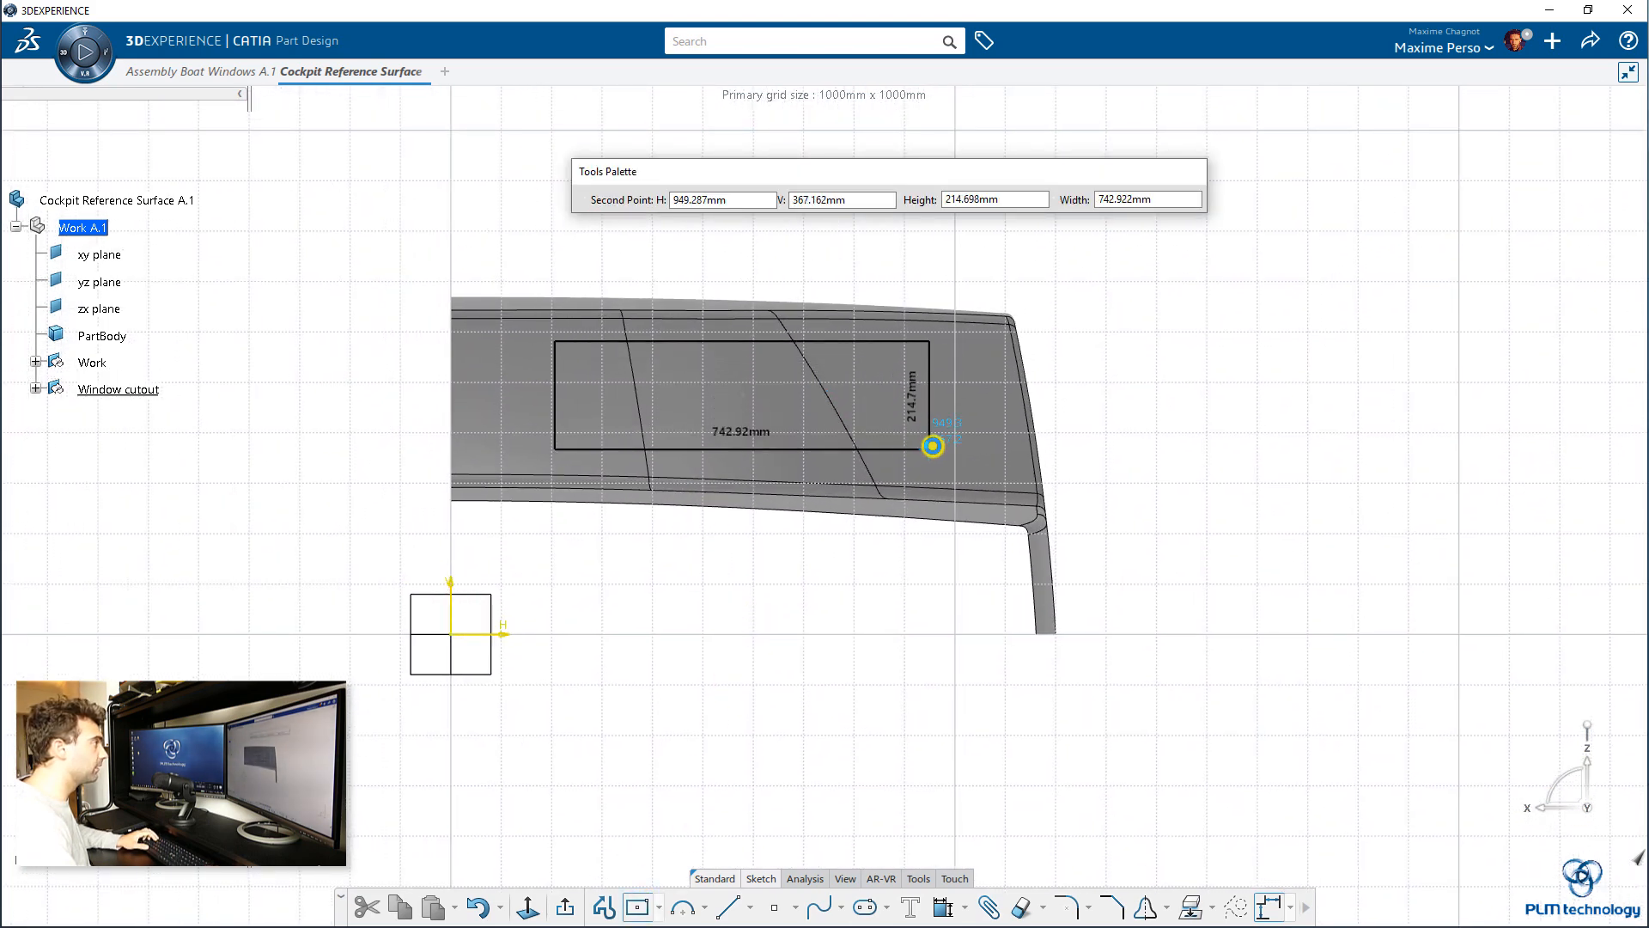
{"action": "left_click", "coordinate": [944, 446]}
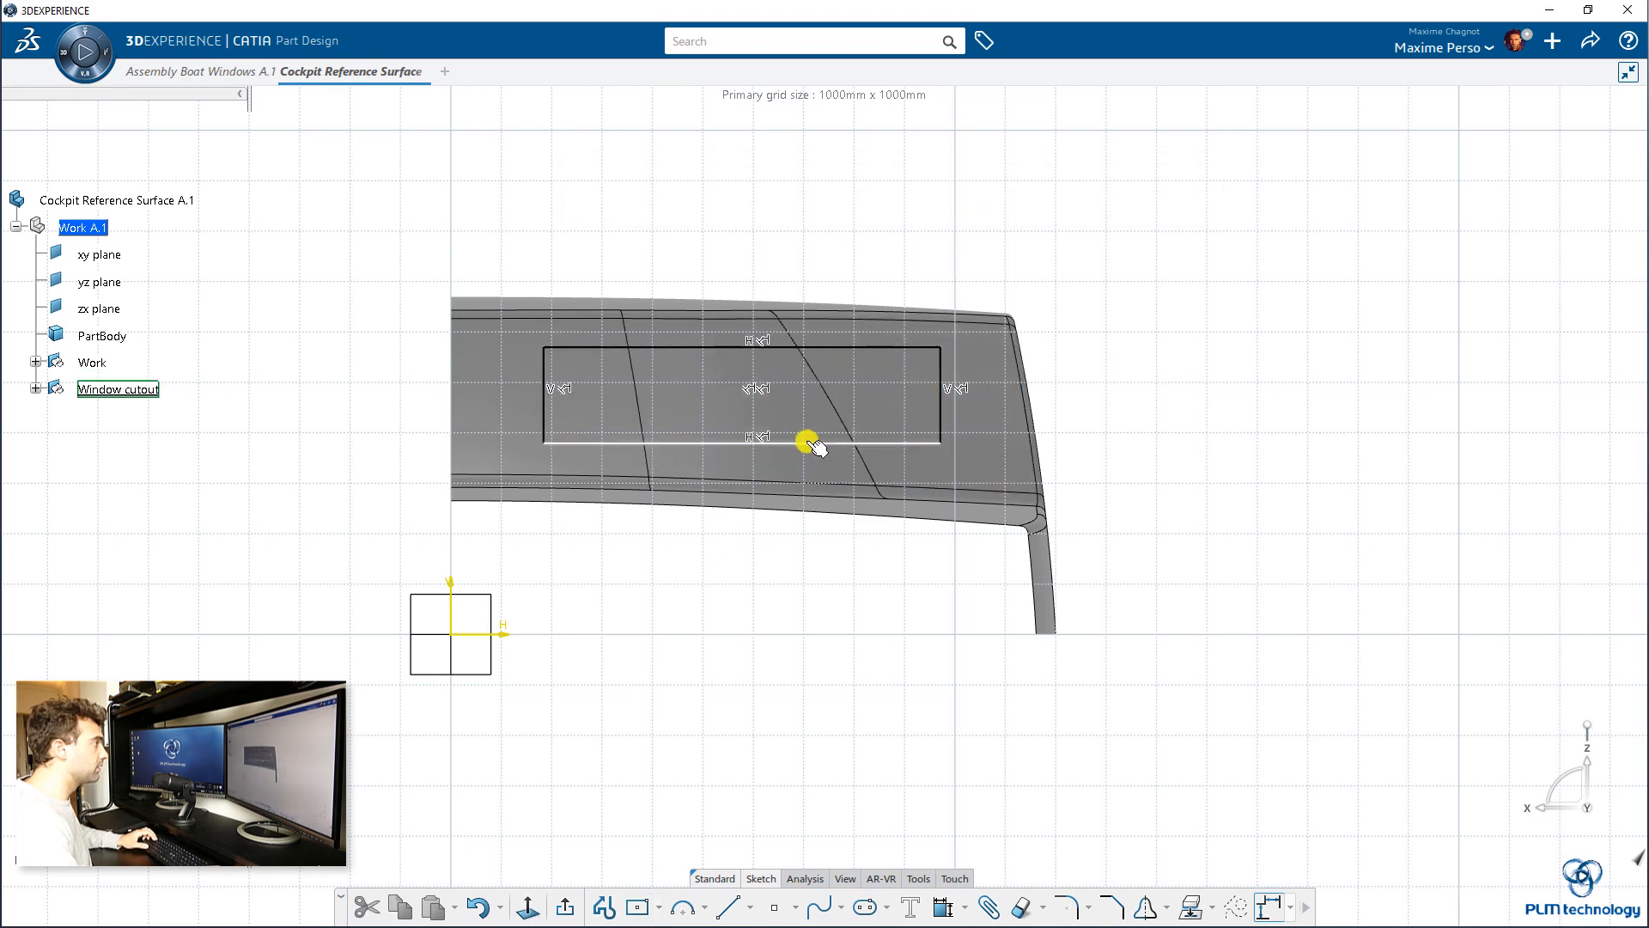
{"action": "left_click_drag", "start_coordinate": [806, 442], "coordinate": [810, 447]}
{"action": "left_click", "coordinate": [1135, 504]}
Round the rectangle's upper-left corner with a 50 mm radius.
{"action": "middle_click_drag", "start_coordinate": [1134, 503], "coordinate": [1163, 544]}
{"action": "middle_click_drag", "start_coordinate": [1163, 544], "coordinate": [1151, 498], "text": "ctrl"}
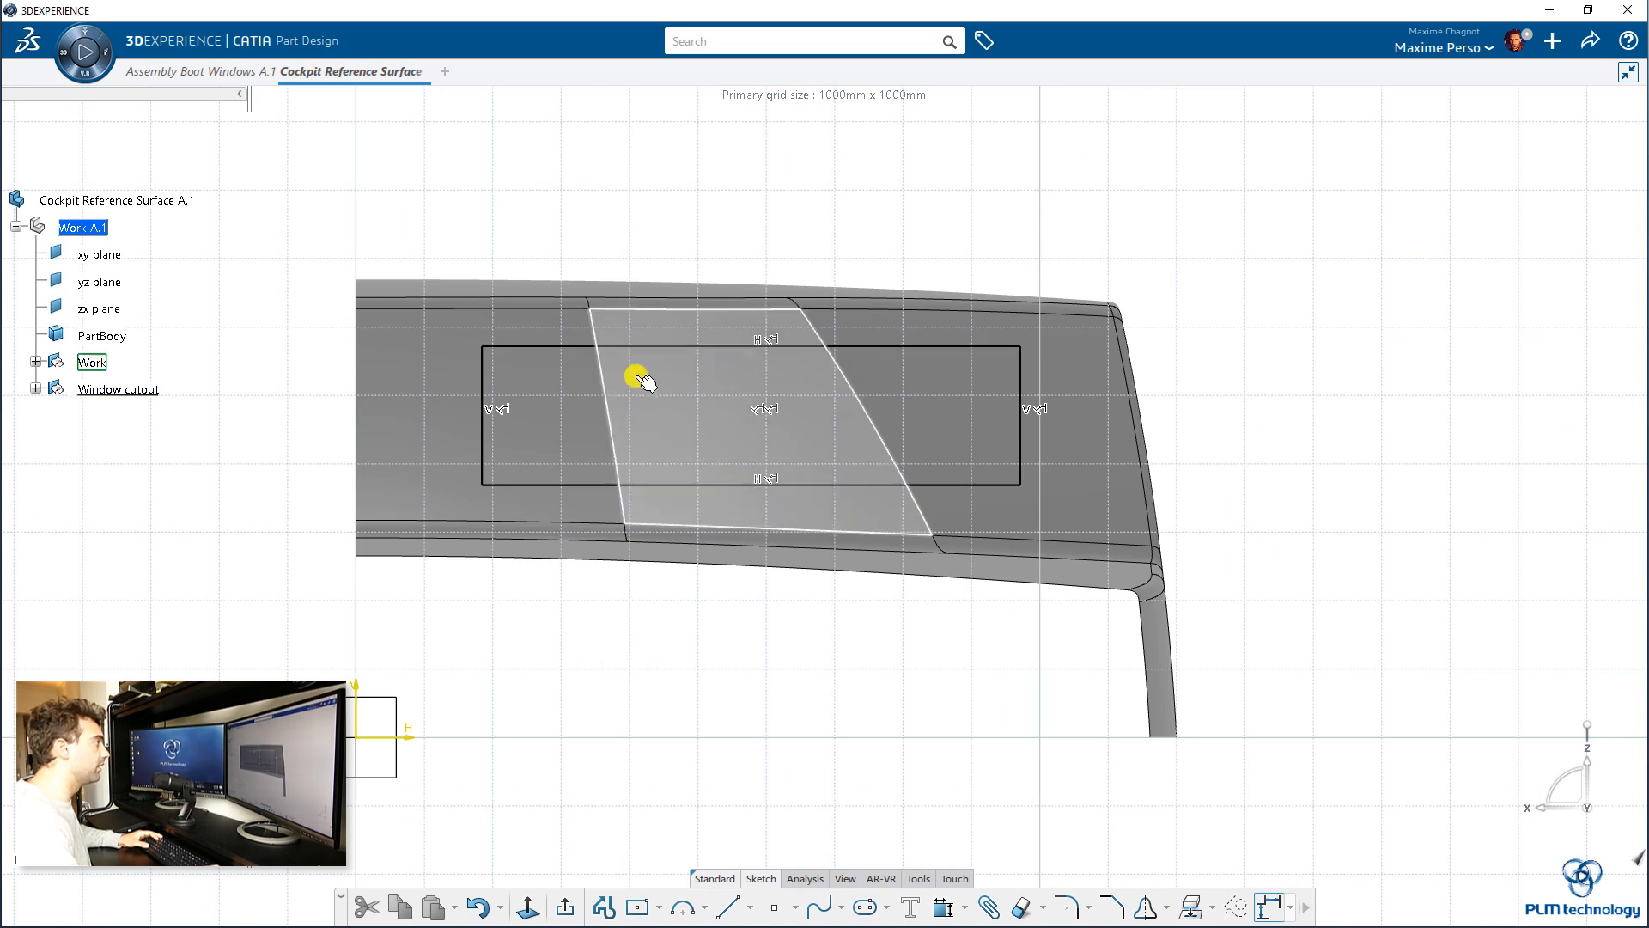
{"action": "left_click", "coordinate": [1066, 906]}
{"action": "left_click", "coordinate": [484, 371]}
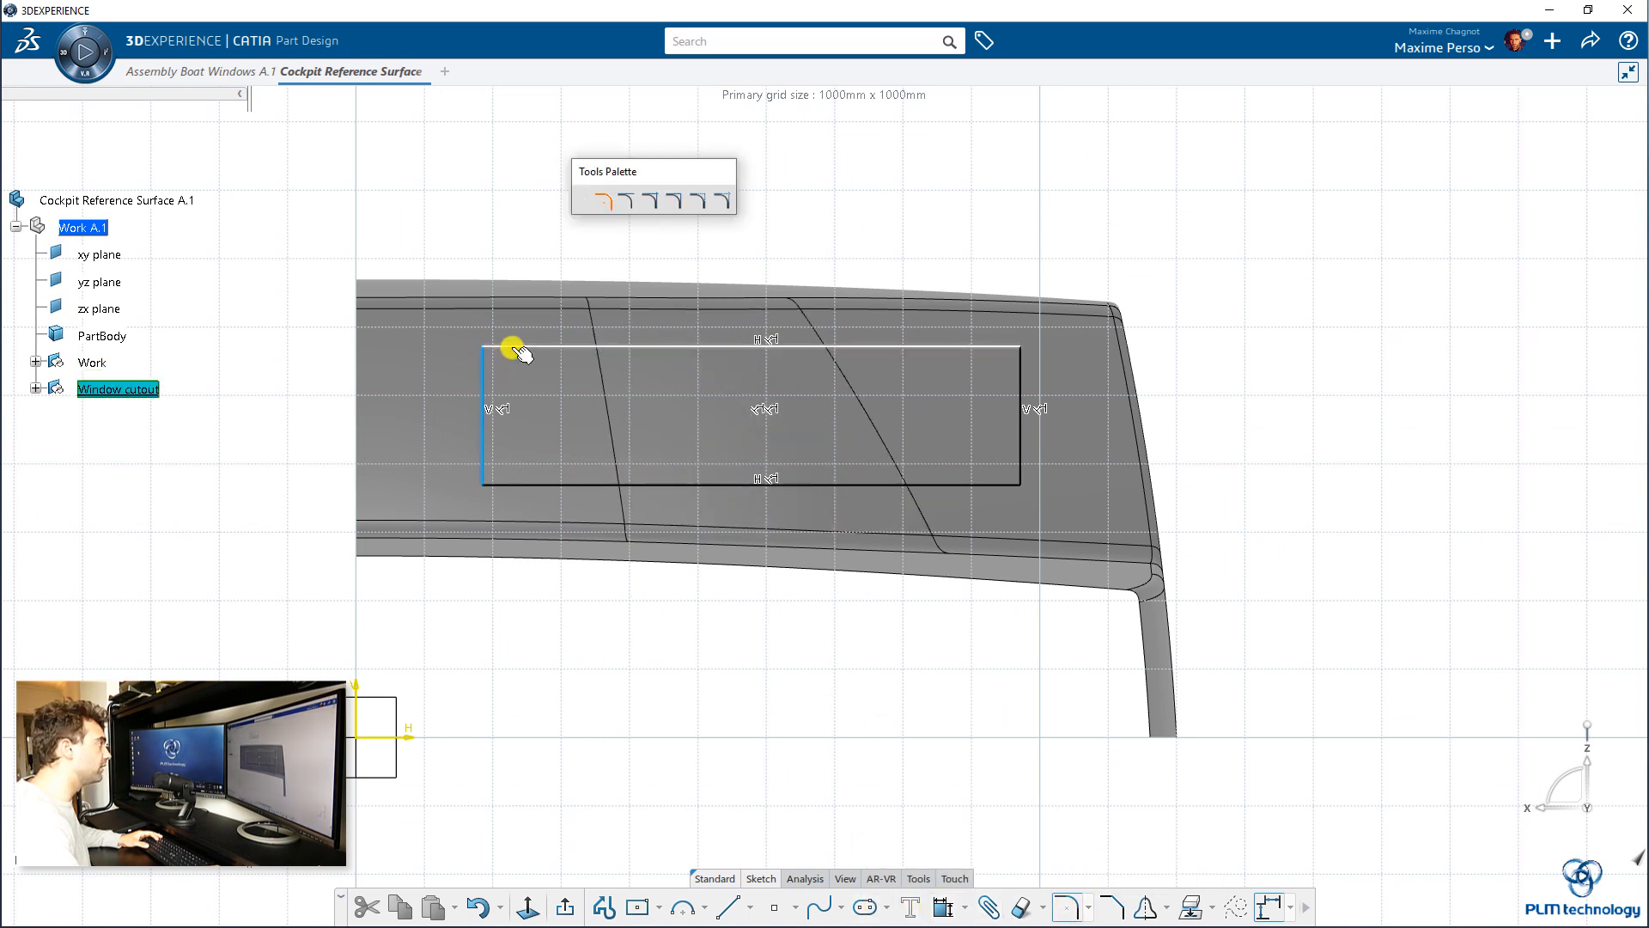
{"action": "left_click", "coordinate": [515, 347]}
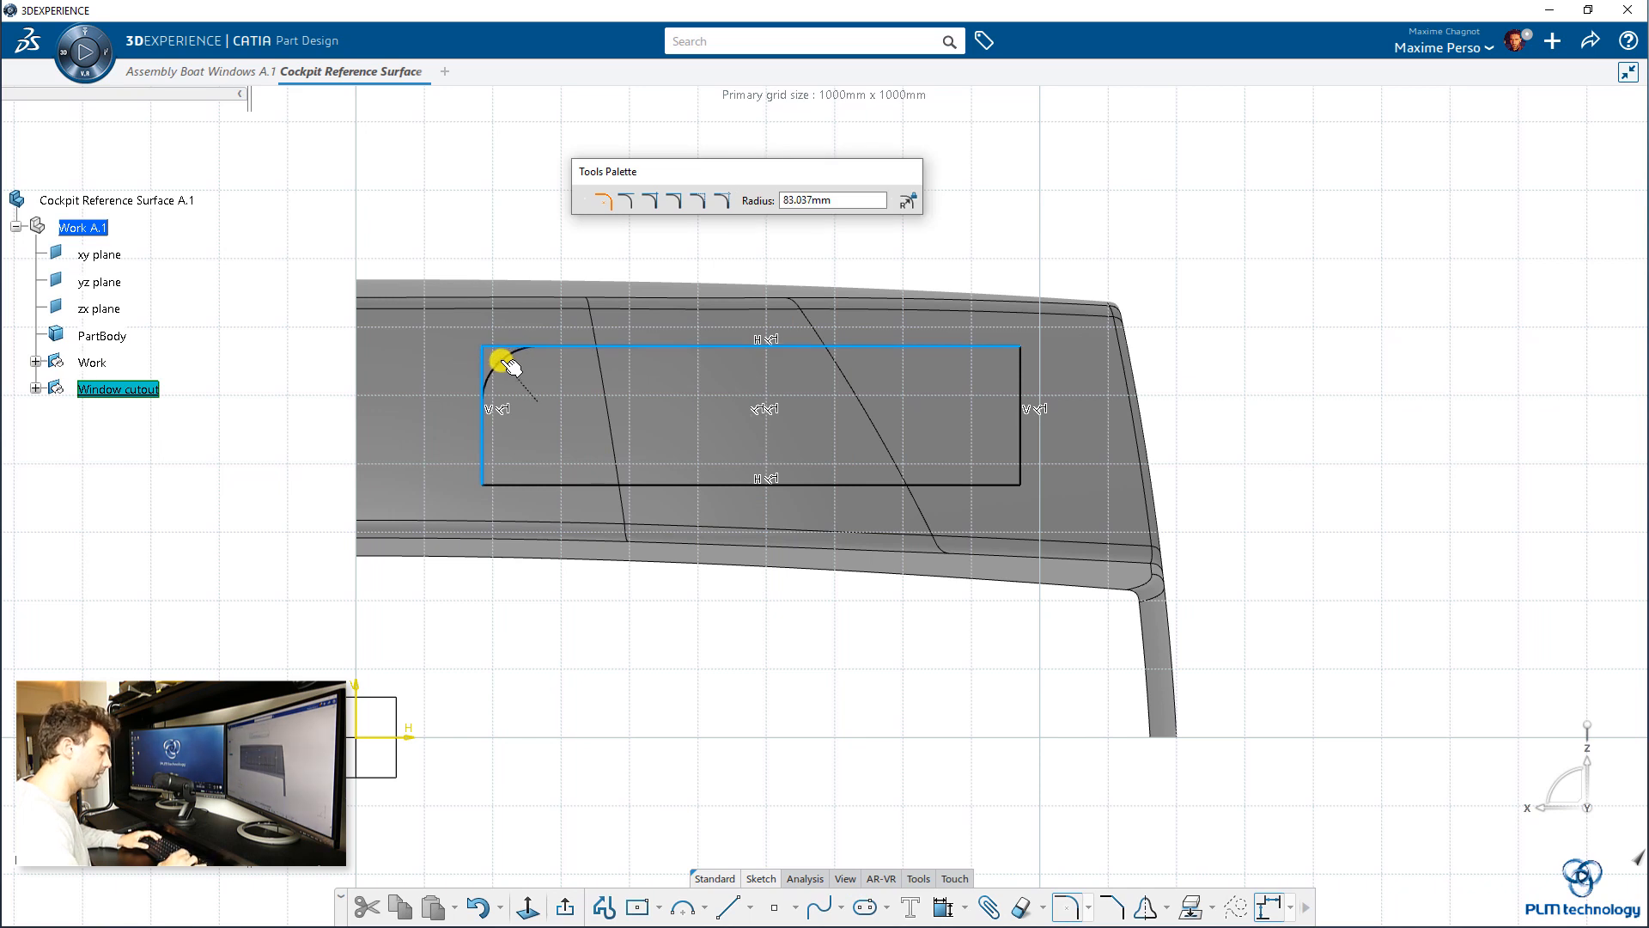
{"action": "type", "text": "50"}
{"action": "key", "text": "Return"}
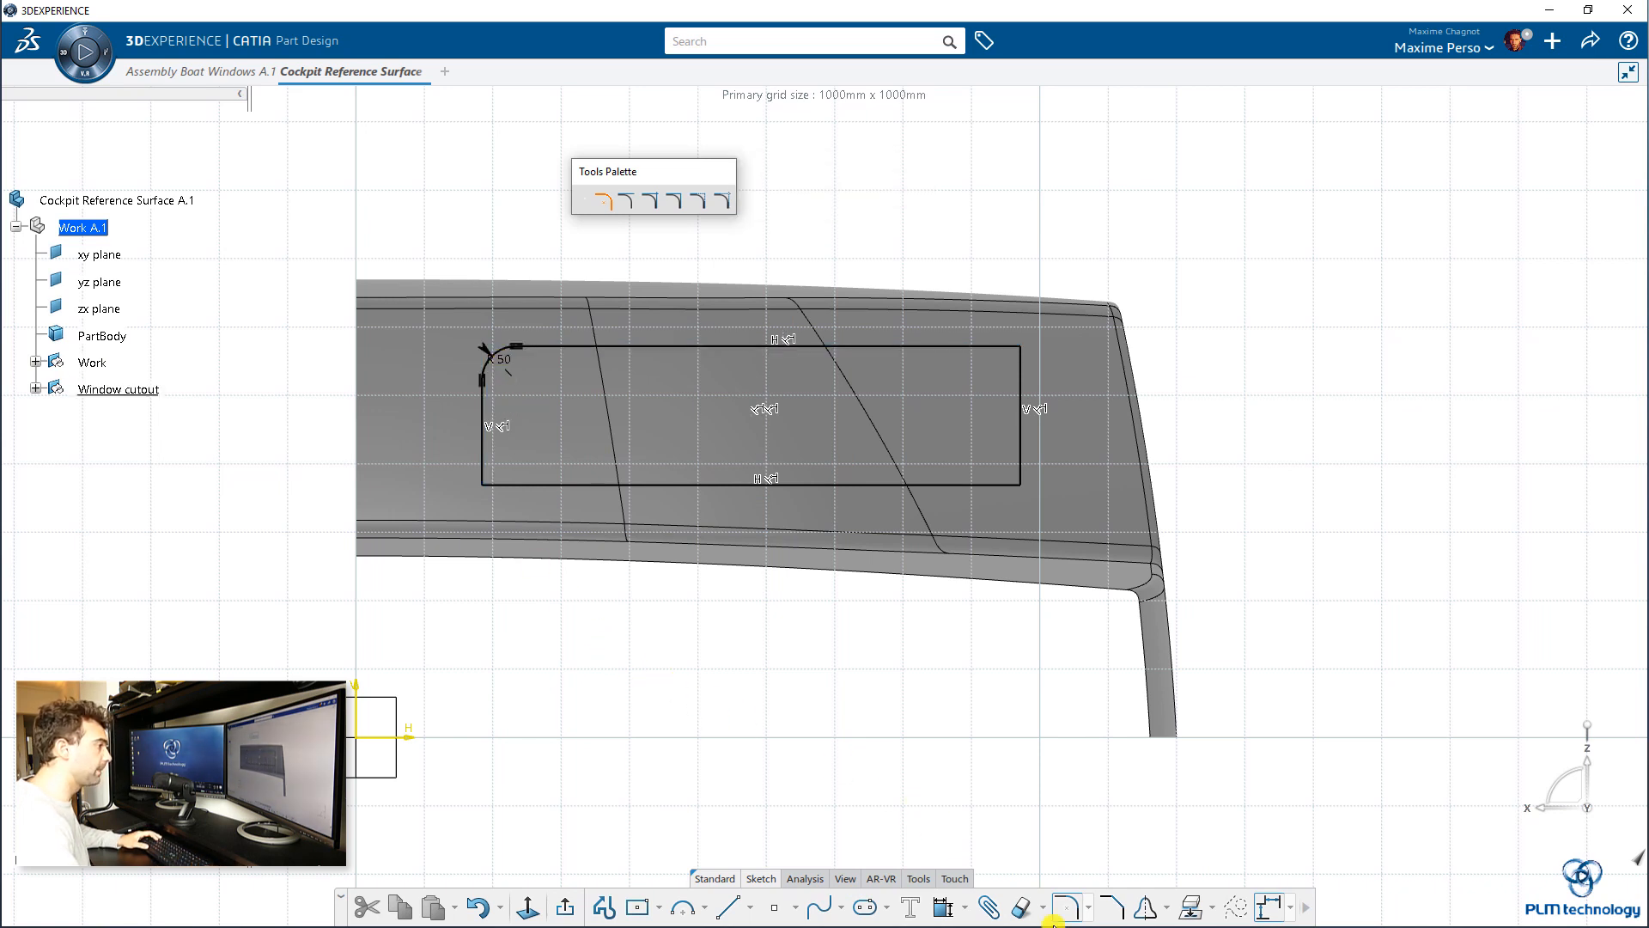
Round the rectangle's lower-left corner with a 50 mm radius.
{"action": "left_click", "coordinate": [485, 460]}
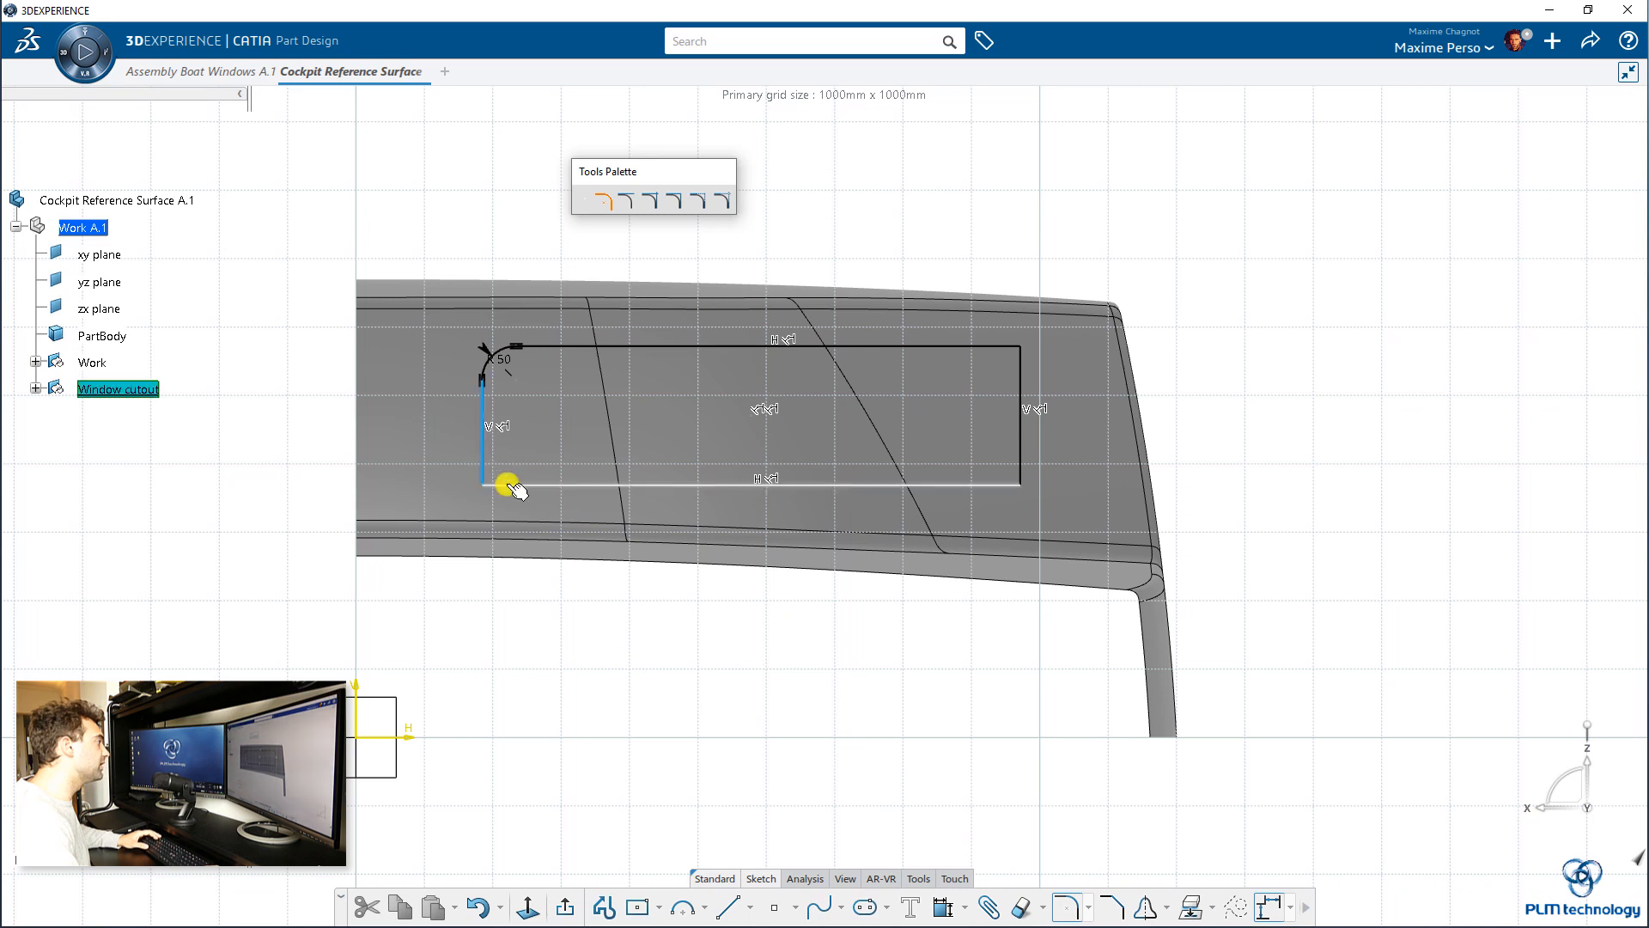
{"action": "left_click", "coordinate": [508, 483]}
{"action": "type", "text": "50"}
{"action": "key", "text": "Return"}
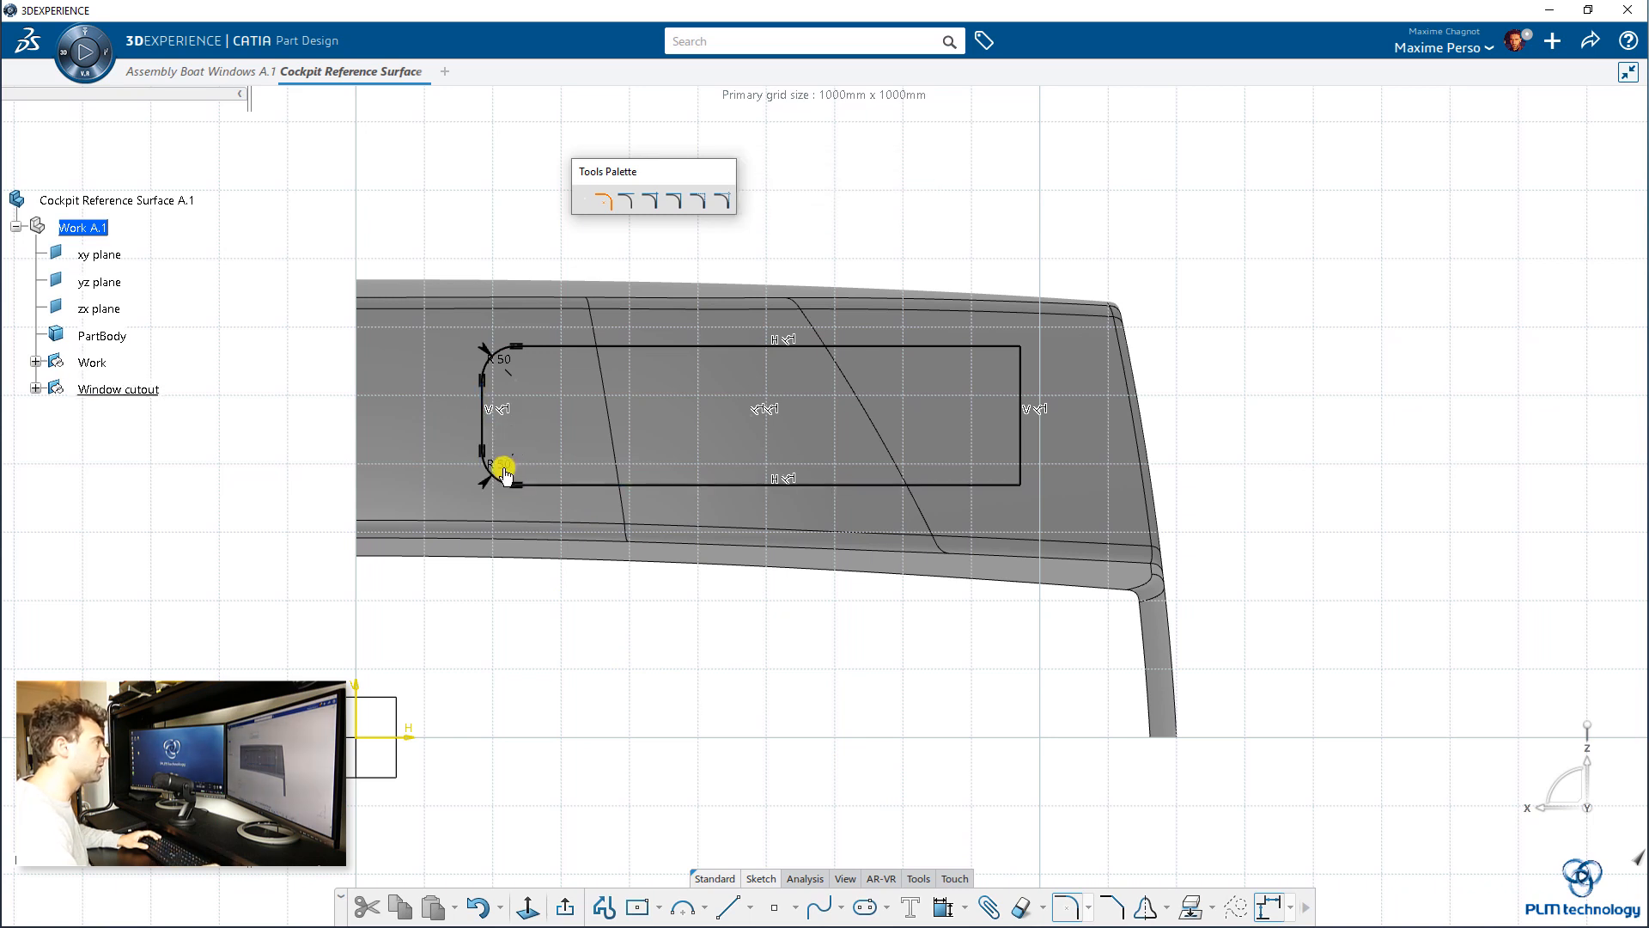
Round the rectangle's two right-hand corners with a 50 mm radius and exit the sketch.
{"action": "left_click", "coordinate": [992, 347]}
{"action": "left_click", "coordinate": [1022, 370]}
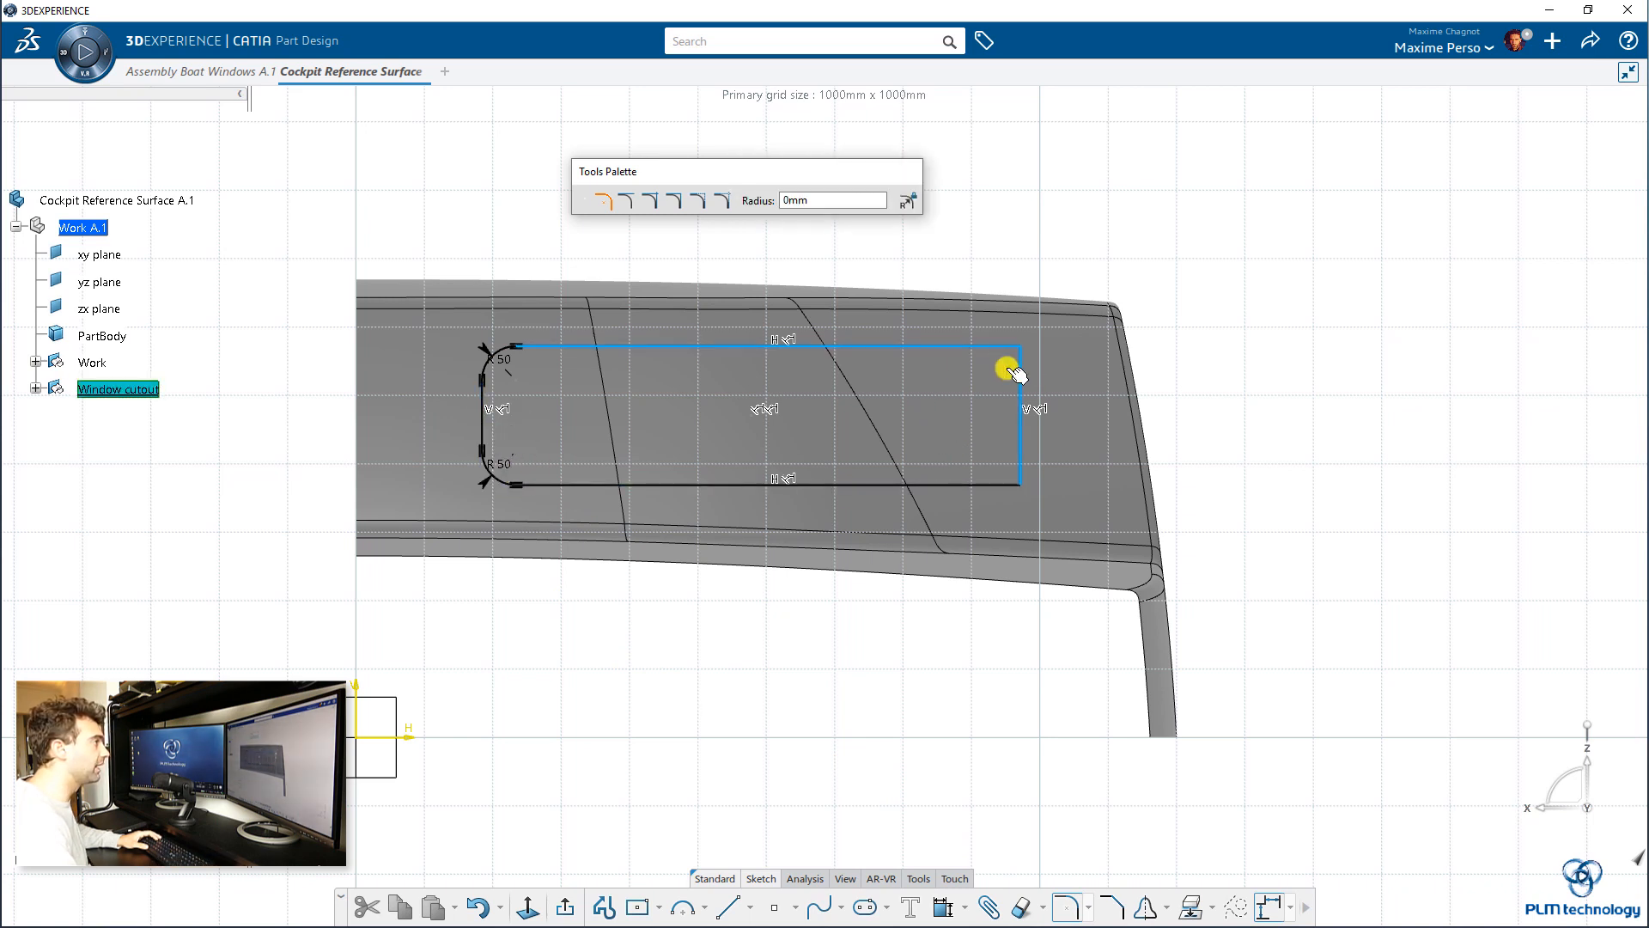
{"action": "type", "text": "50"}
{"action": "key", "text": "Return"}
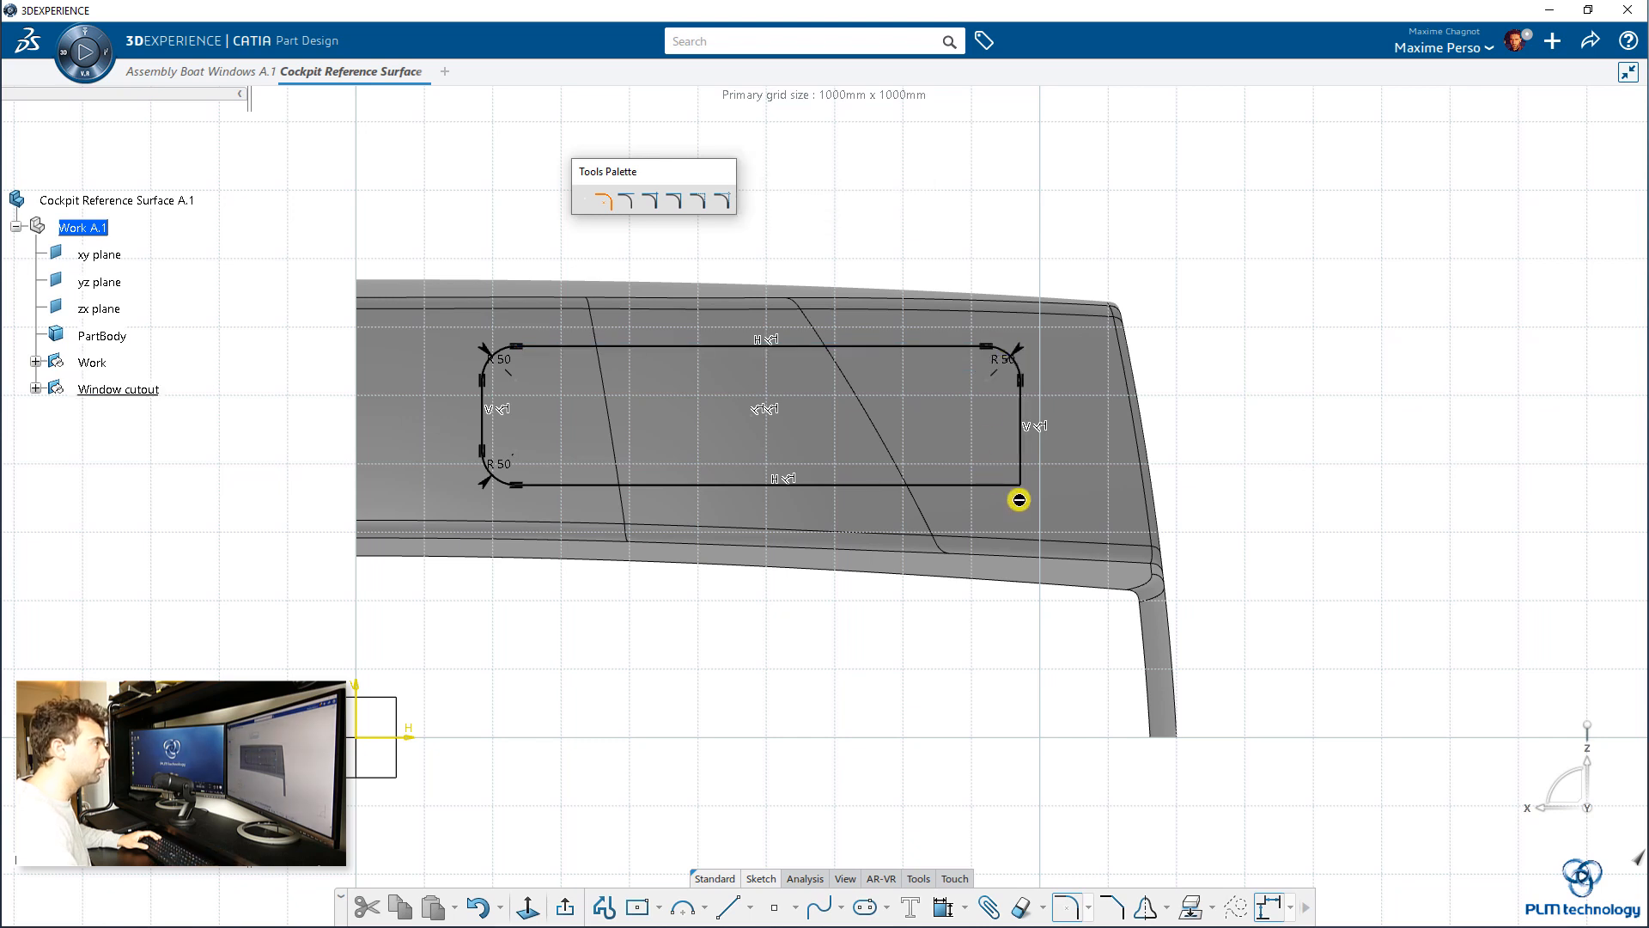
{"action": "left_click", "coordinate": [1021, 473]}
{"action": "left_click", "coordinate": [1001, 486]}
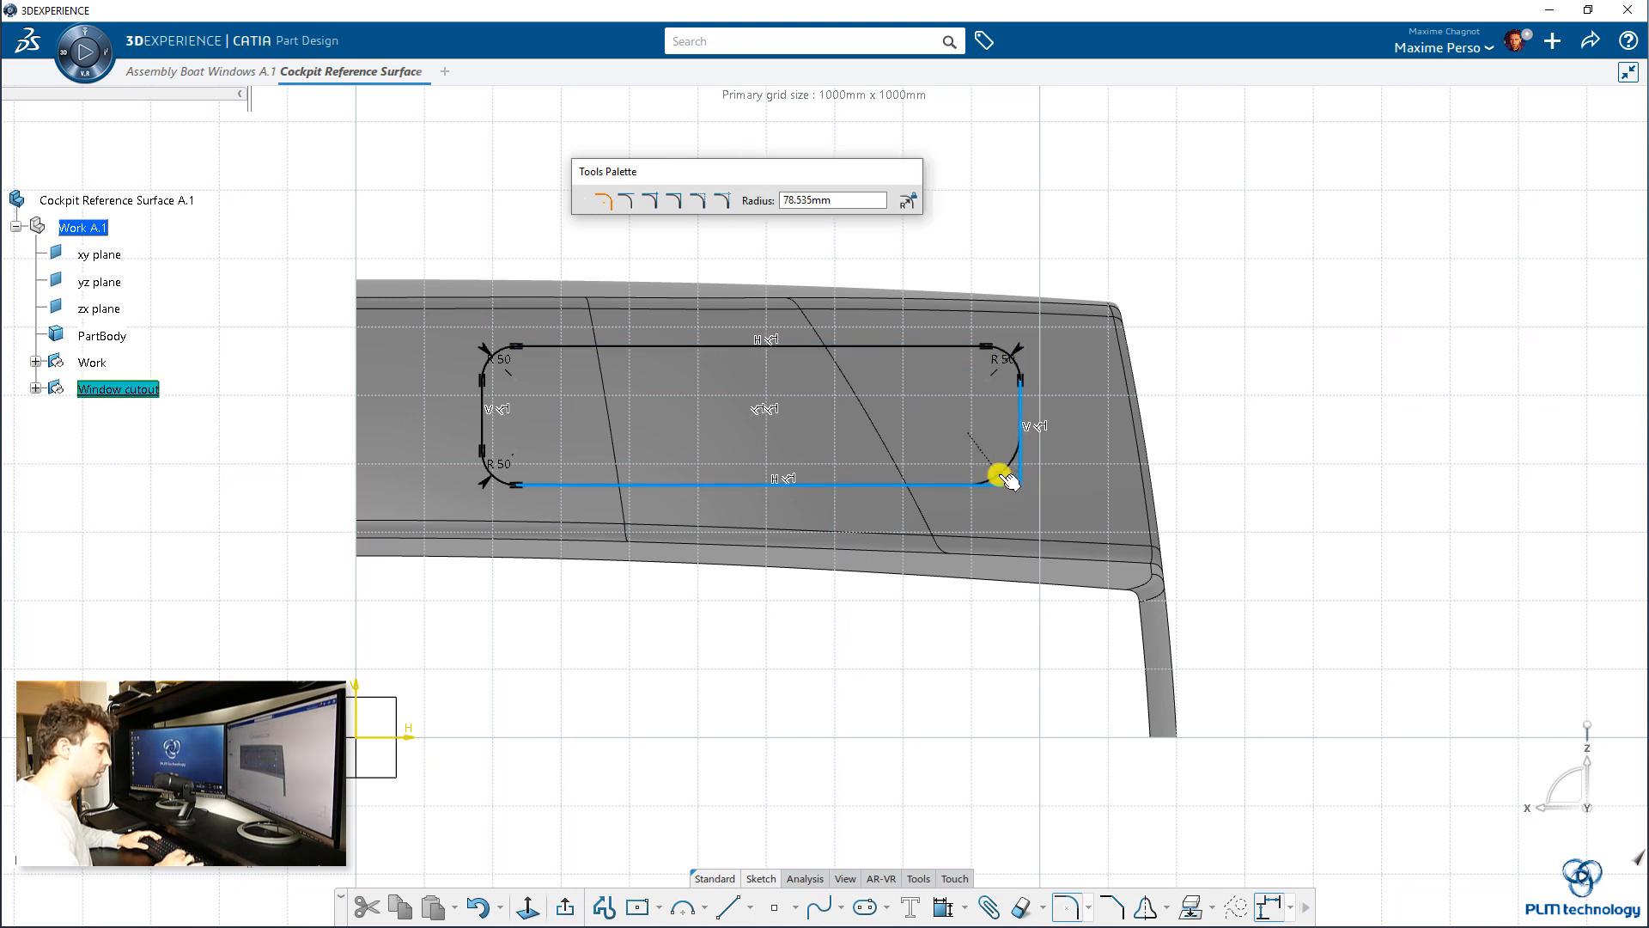
{"action": "type", "text": "50"}
{"action": "key", "text": "Return"}
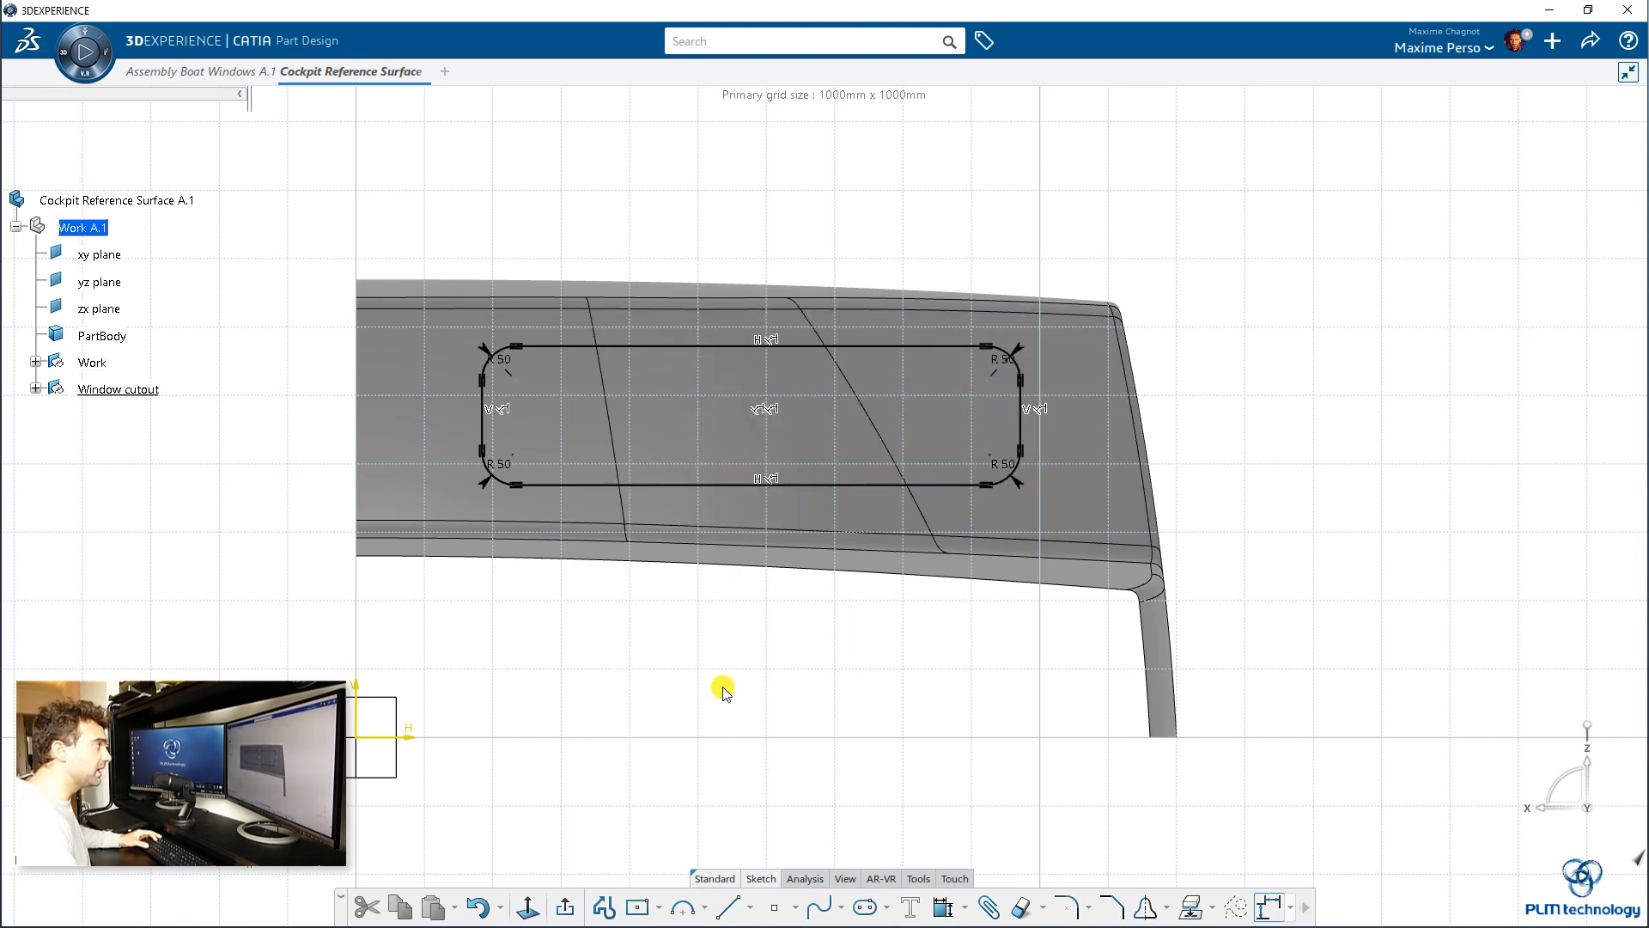
{"action": "left_click", "coordinate": [564, 907]}
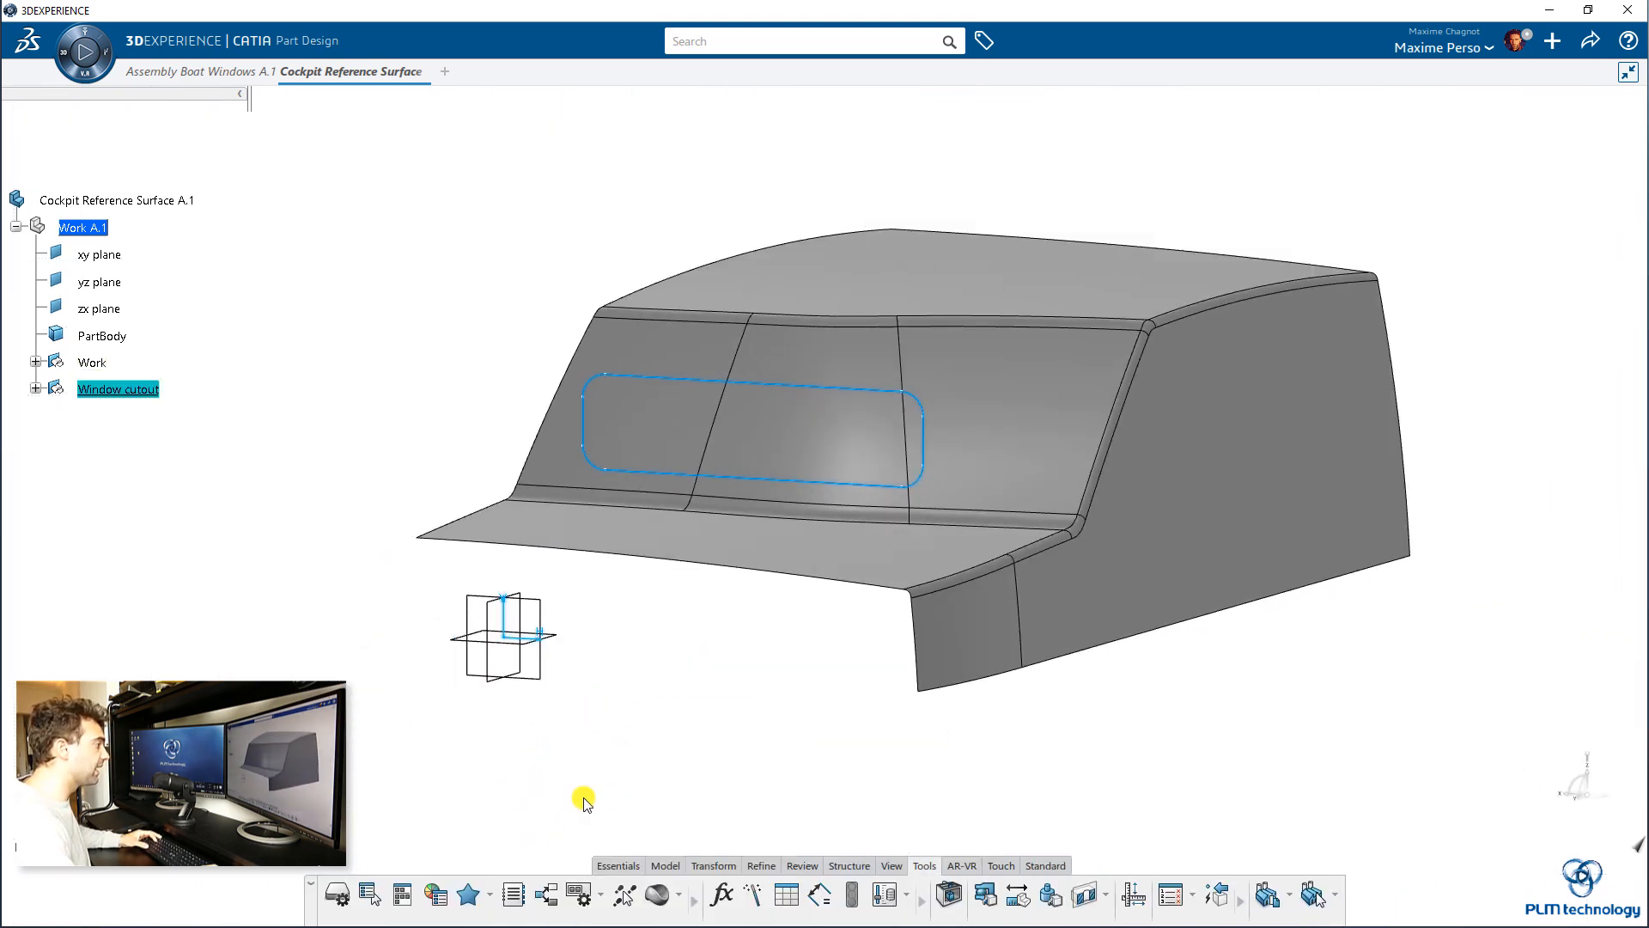
Switch to Generative Shape Design and expand the Window cutout set in the tree.
{"action": "left_click", "coordinate": [627, 863]}
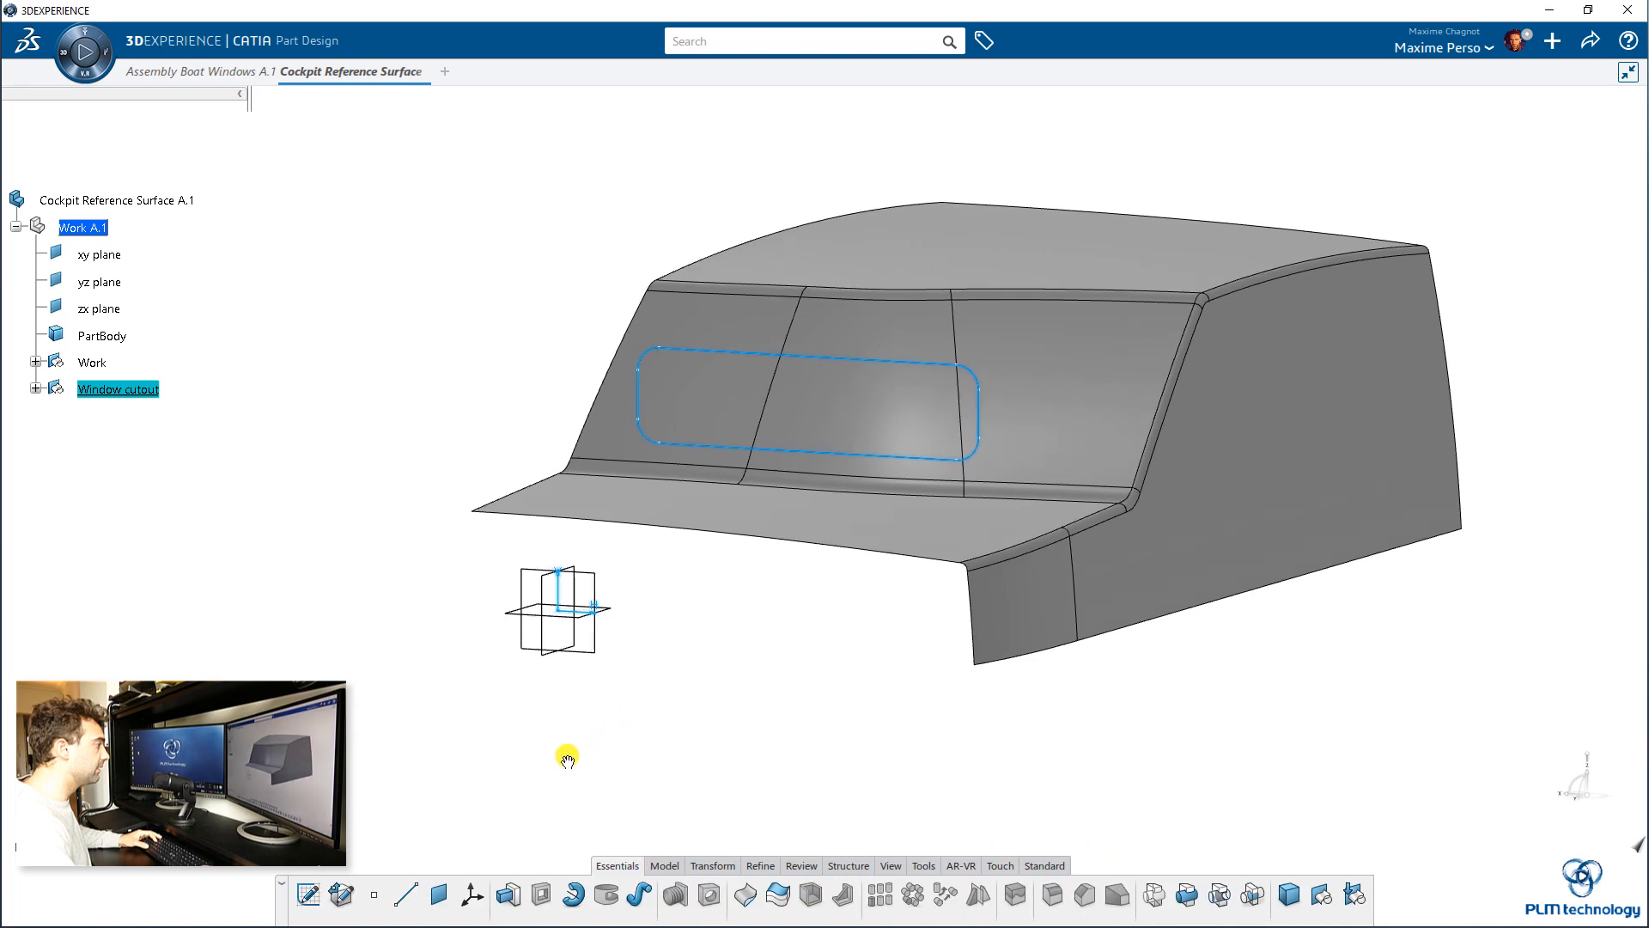
{"action": "left_click", "coordinate": [62, 54]}
{"action": "left_click", "coordinate": [129, 470]}
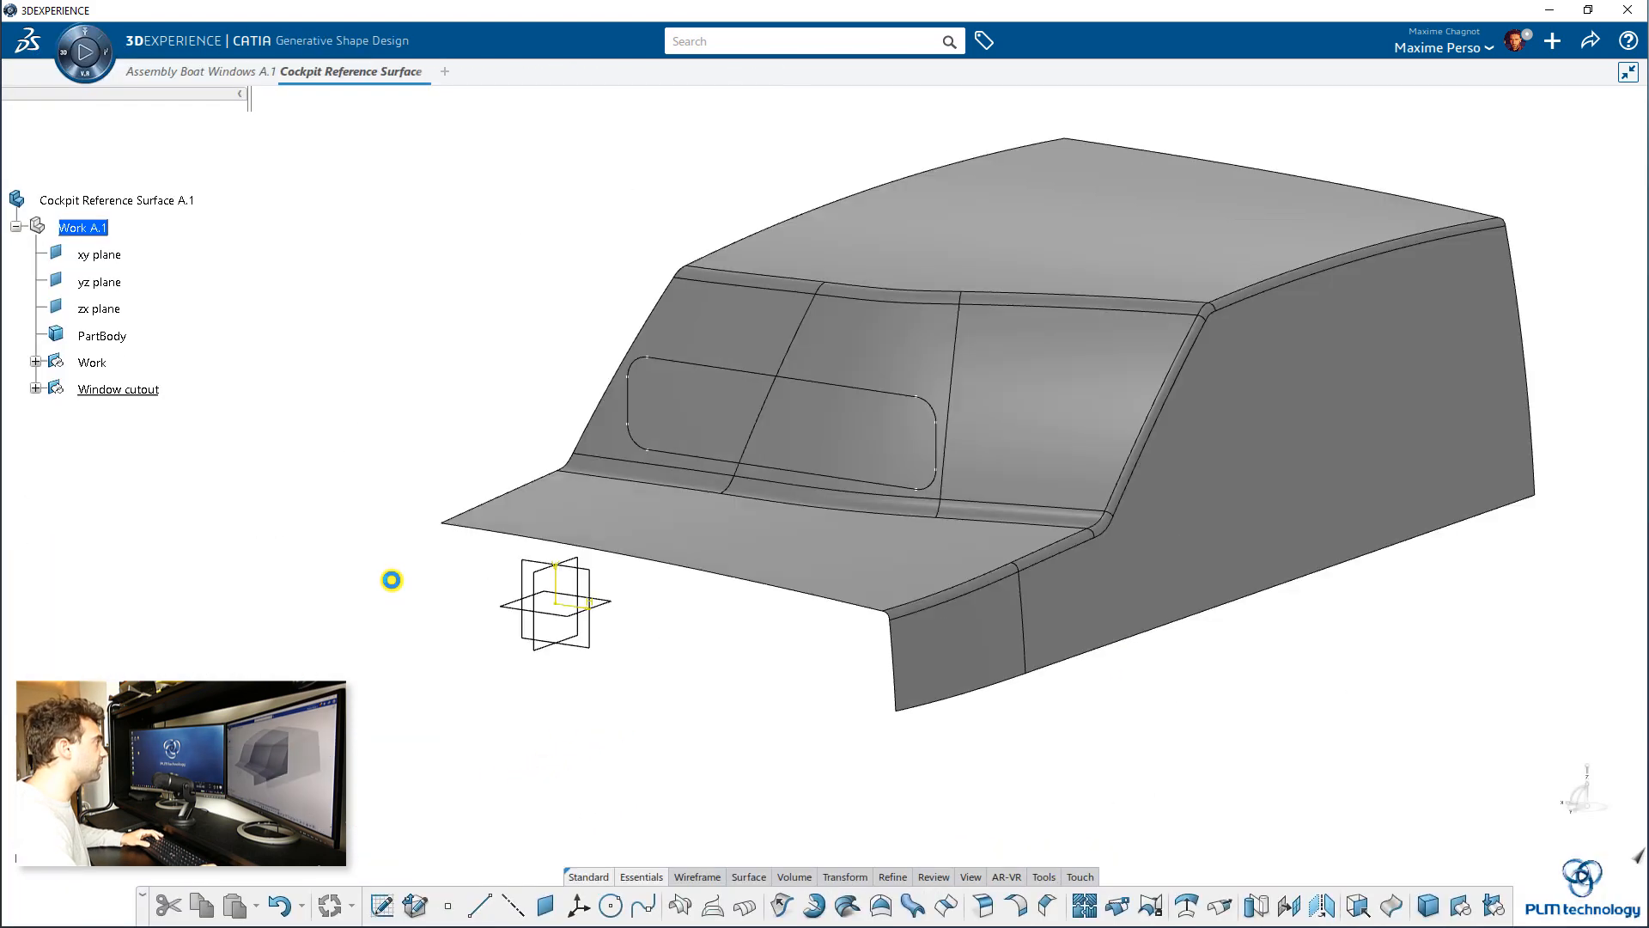
{"action": "left_click", "coordinate": [34, 388]}
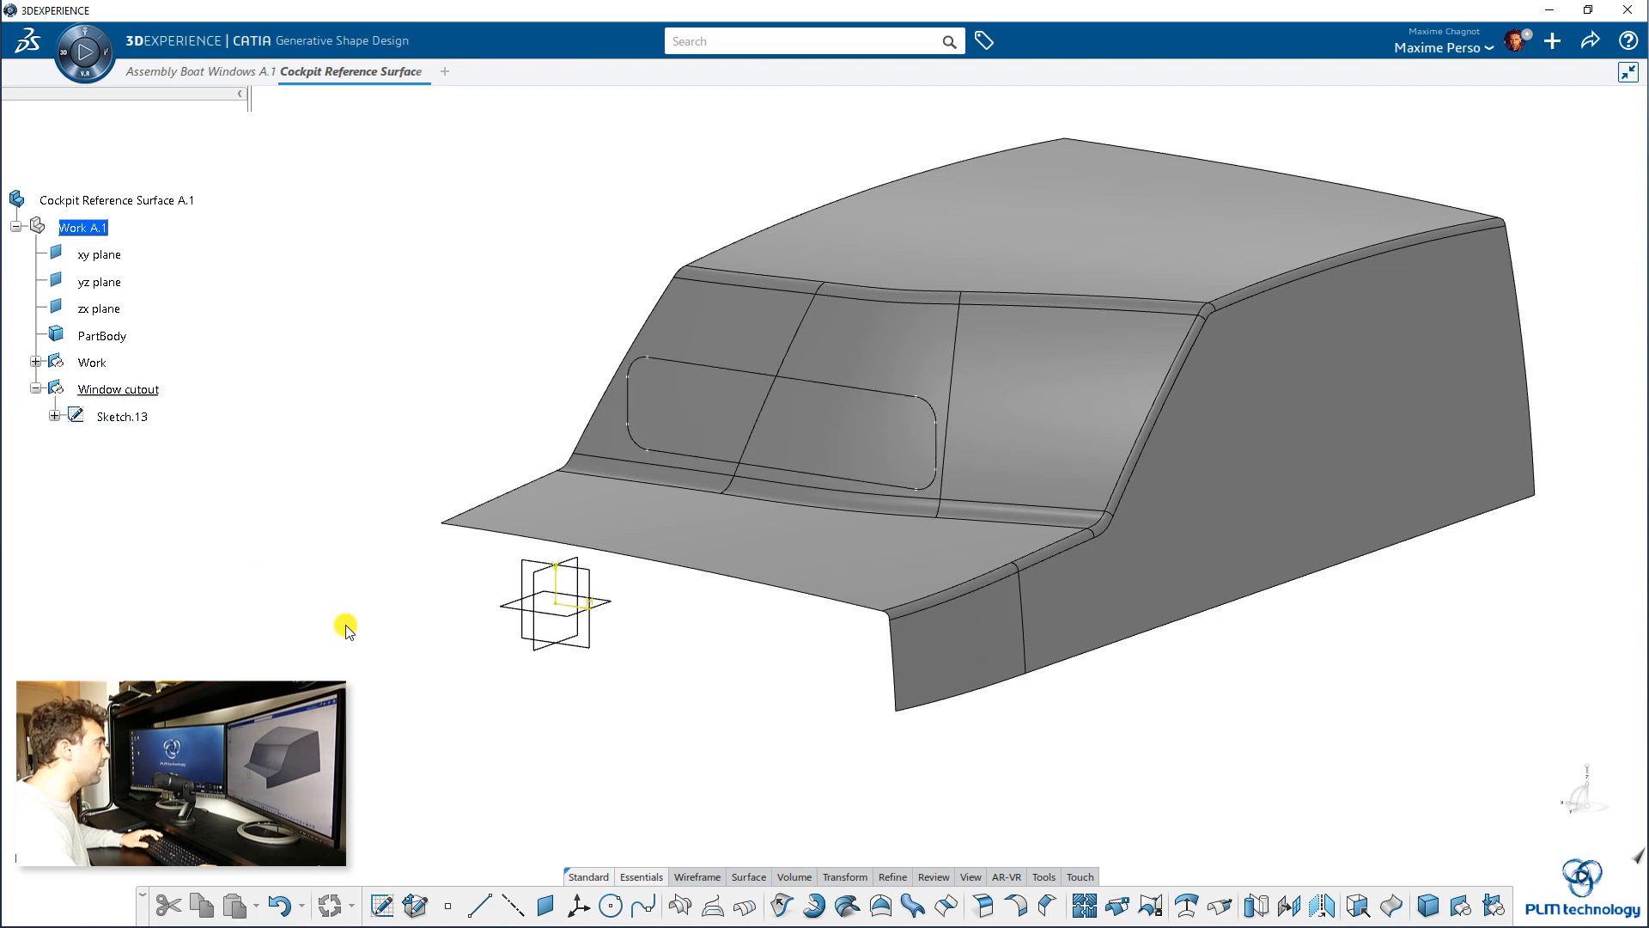
Set up a projection of the rounded window sketch onto the cockpit surface with the type Along a direction.
{"action": "left_click", "coordinate": [712, 906]}
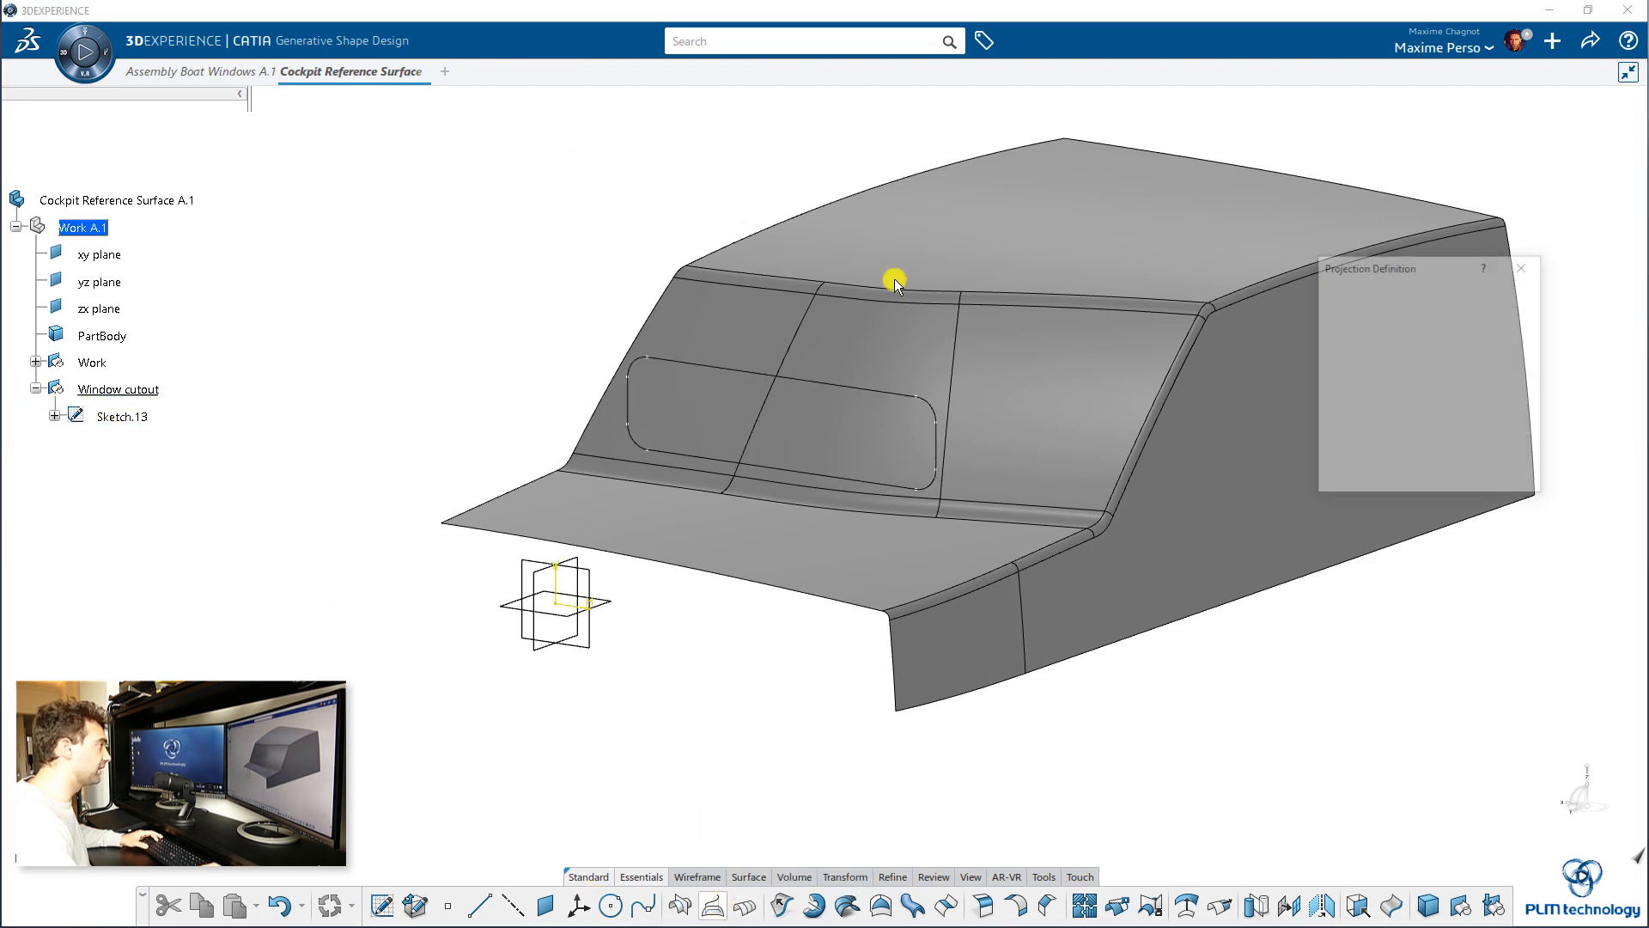
{"action": "left_click", "coordinate": [804, 384]}
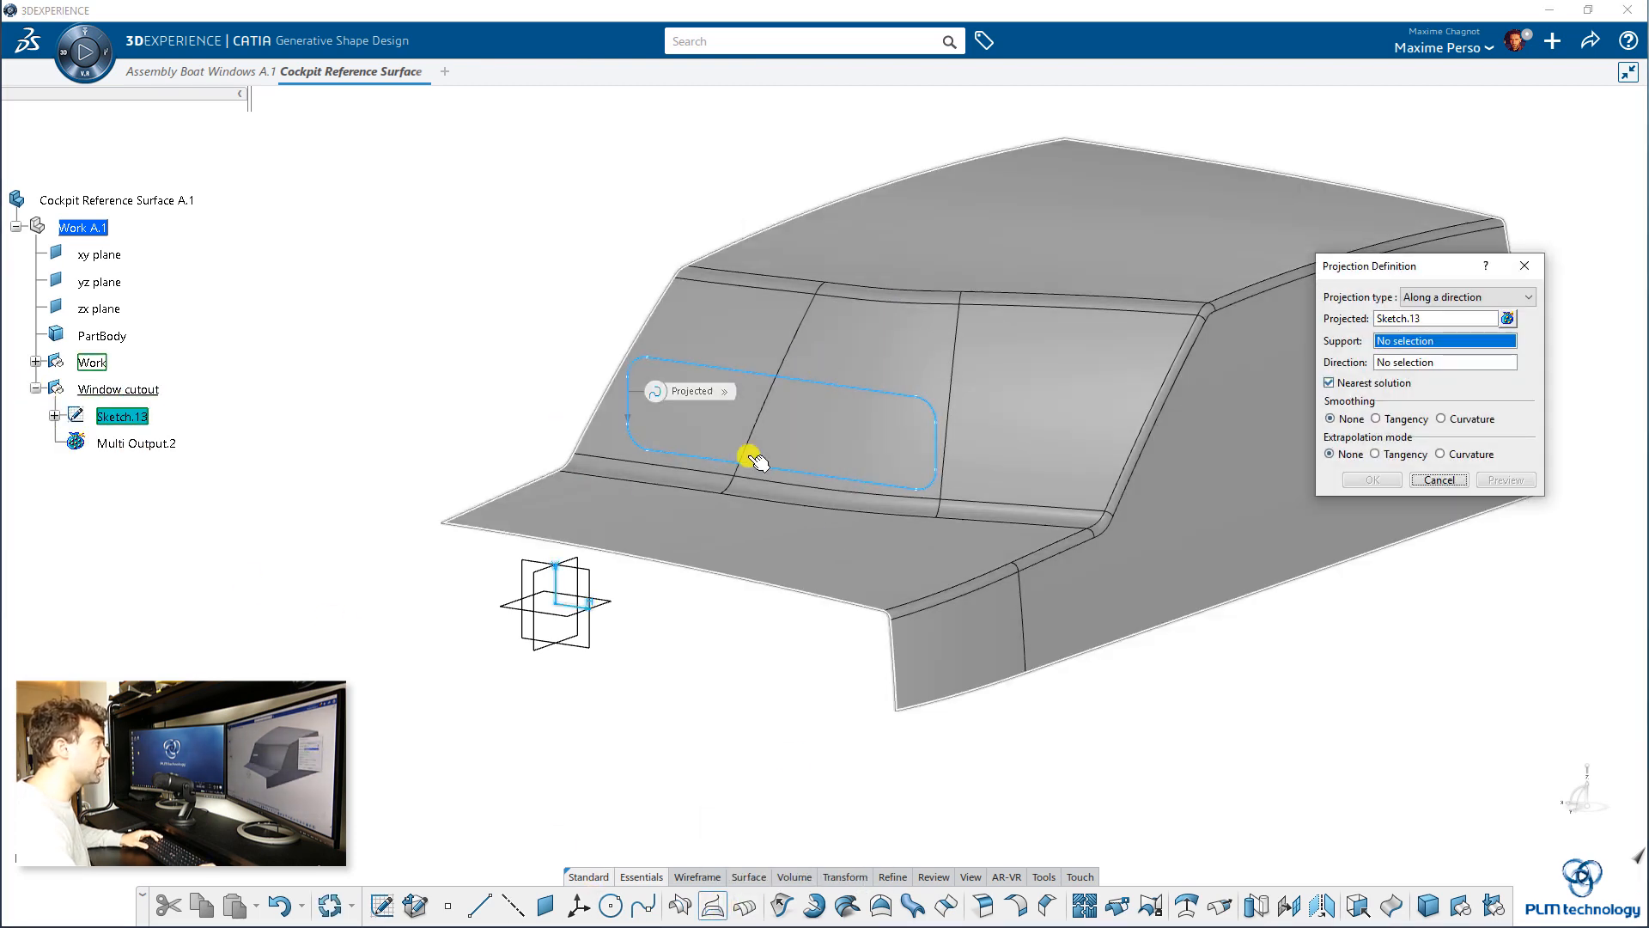
{"action": "mouse_move", "coordinate": [957, 408]}
{"action": "middle_mouse_down"}
{"action": "mouse_move", "coordinate": [713, 307]}
{"action": "mouse_move", "coordinate": [729, 358]}
{"action": "mouse_move", "coordinate": [950, 384]}
{"action": "middle_mouse_up"}
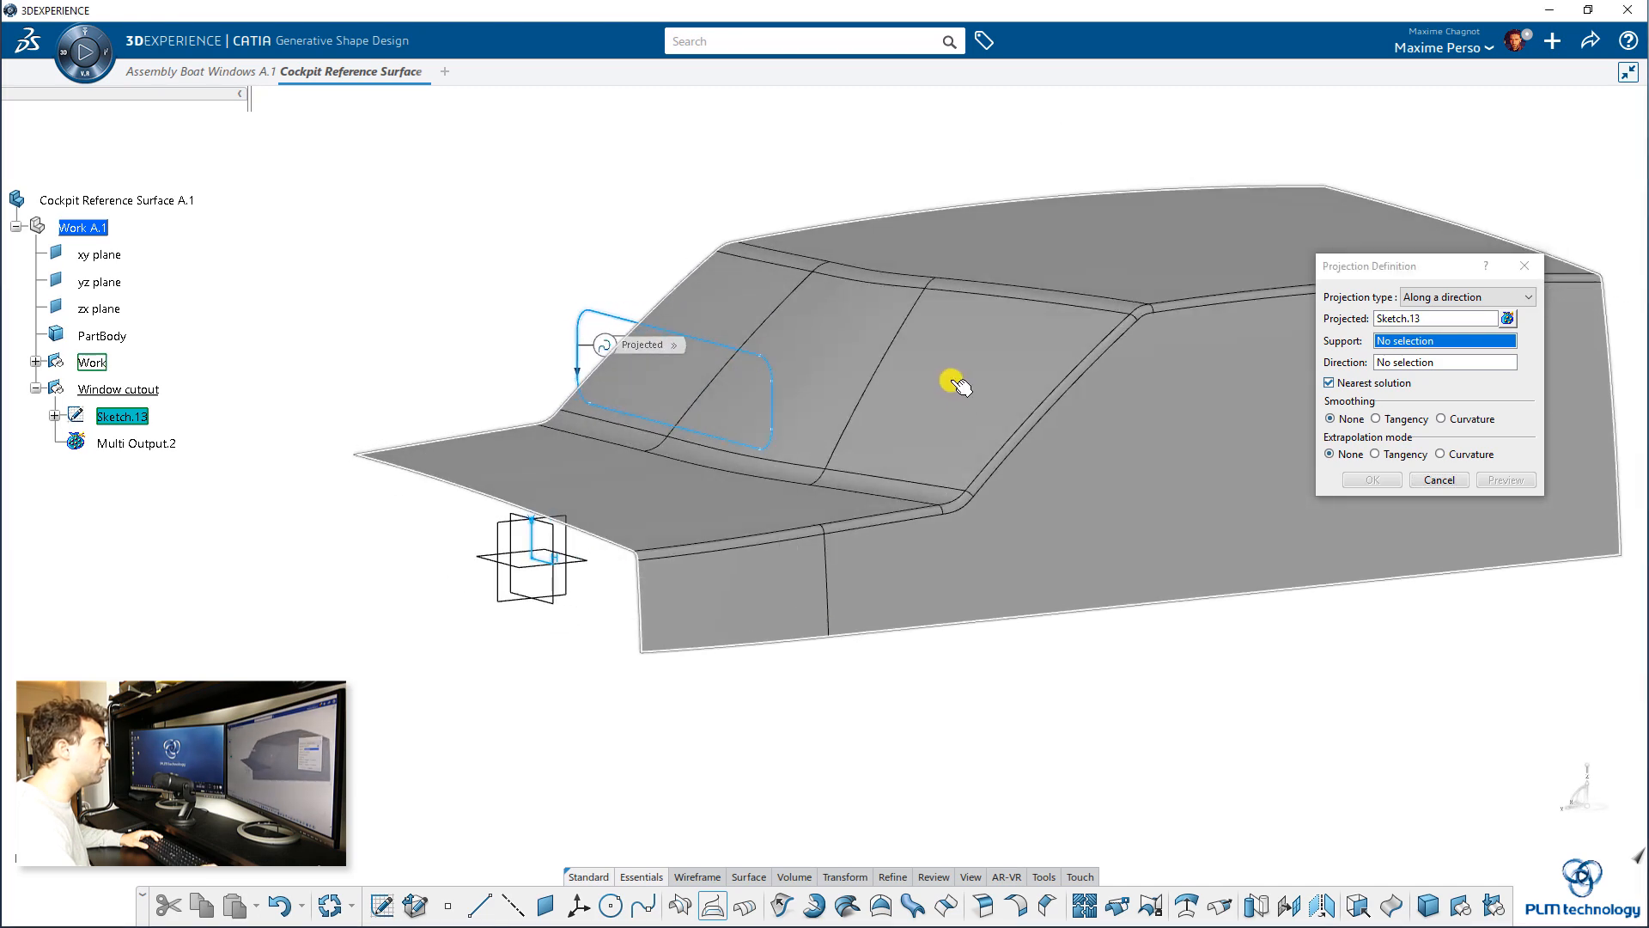
{"action": "left_click", "coordinate": [950, 383]}
{"action": "left_click", "coordinate": [1464, 301]}
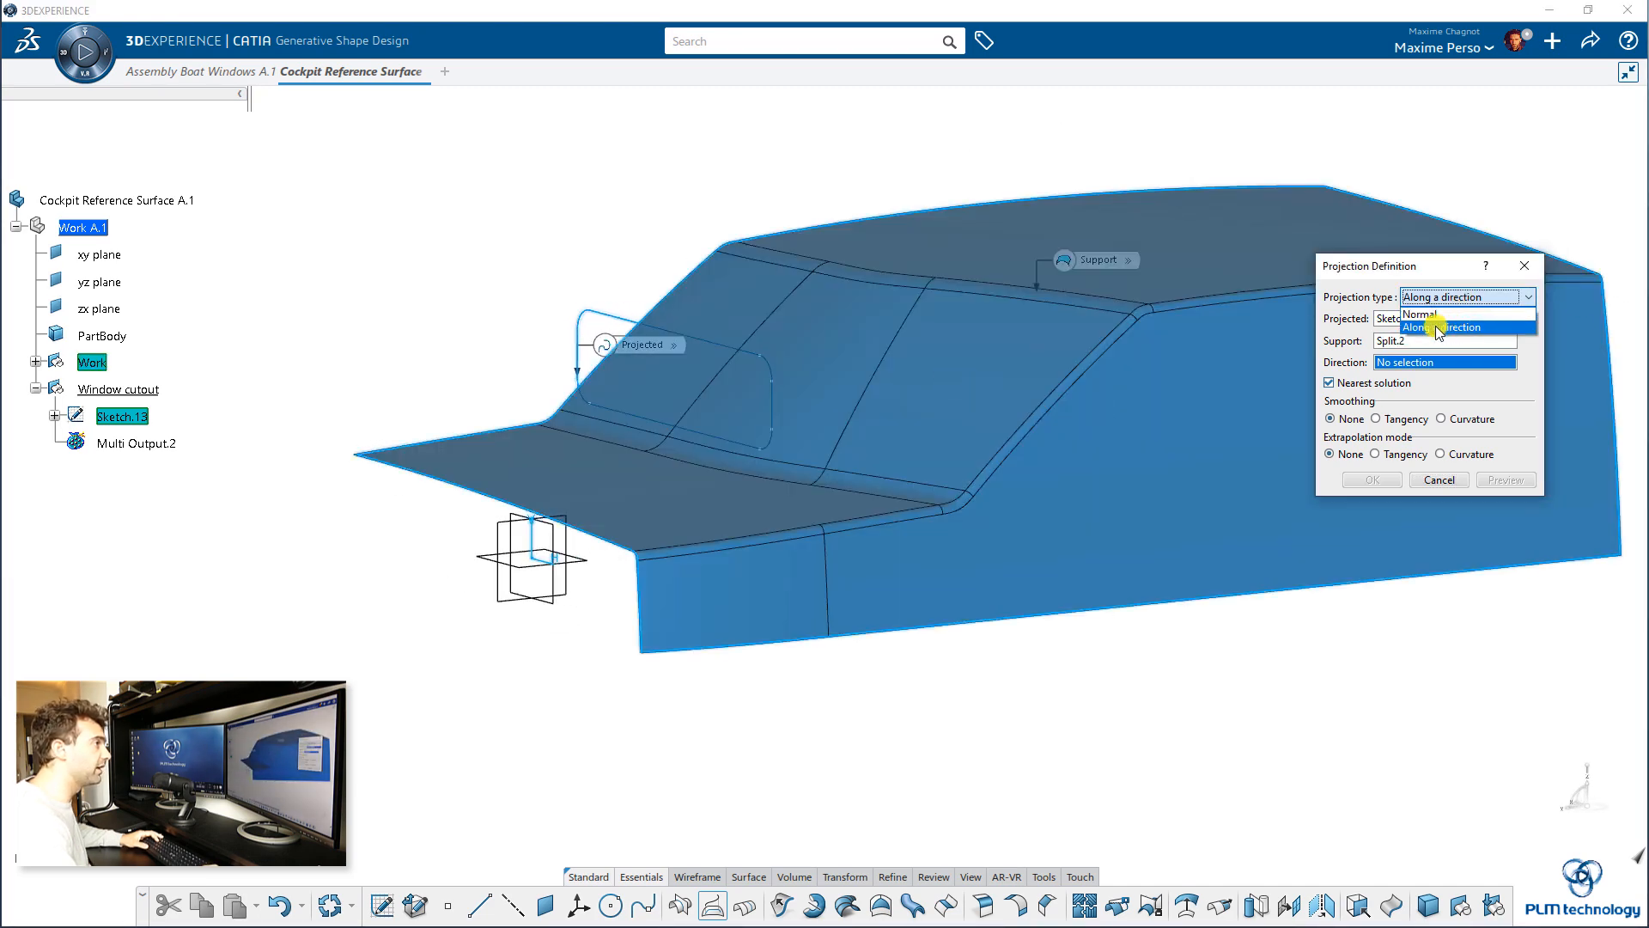
{"action": "left_click", "coordinate": [1438, 326]}
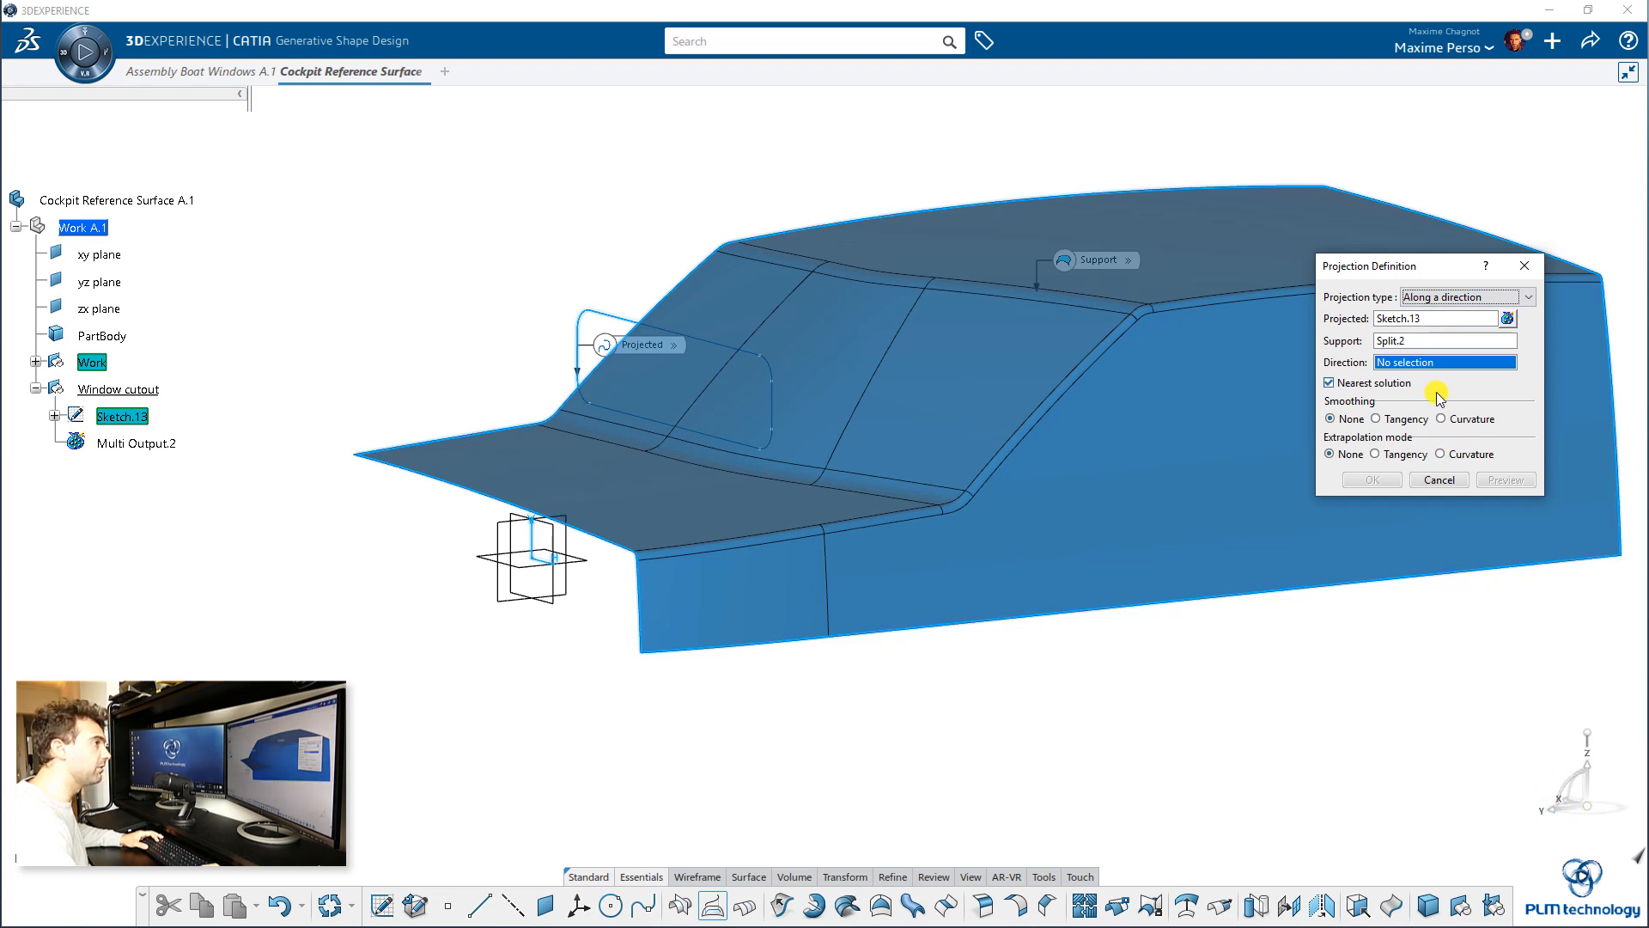
Set the projection direction to Y Component, turn off Nearest solution, and create the projected curve.
{"action": "right_click", "coordinate": [1415, 362]}
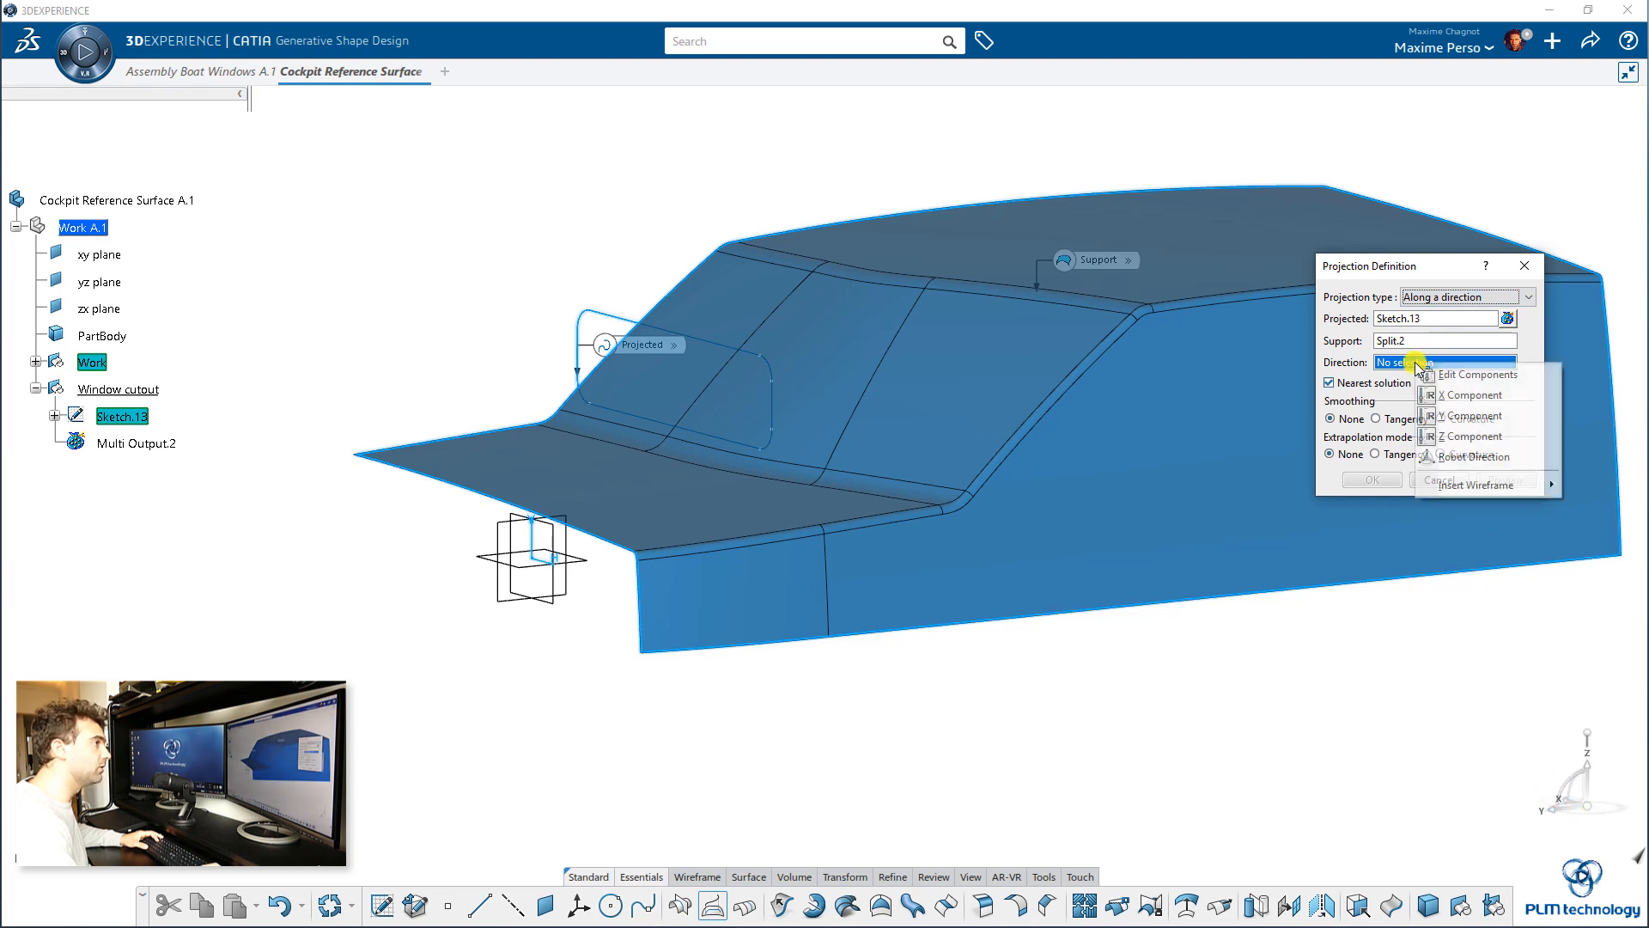
{"action": "left_click", "coordinate": [1451, 416]}
{"action": "left_click", "coordinate": [1330, 383]}
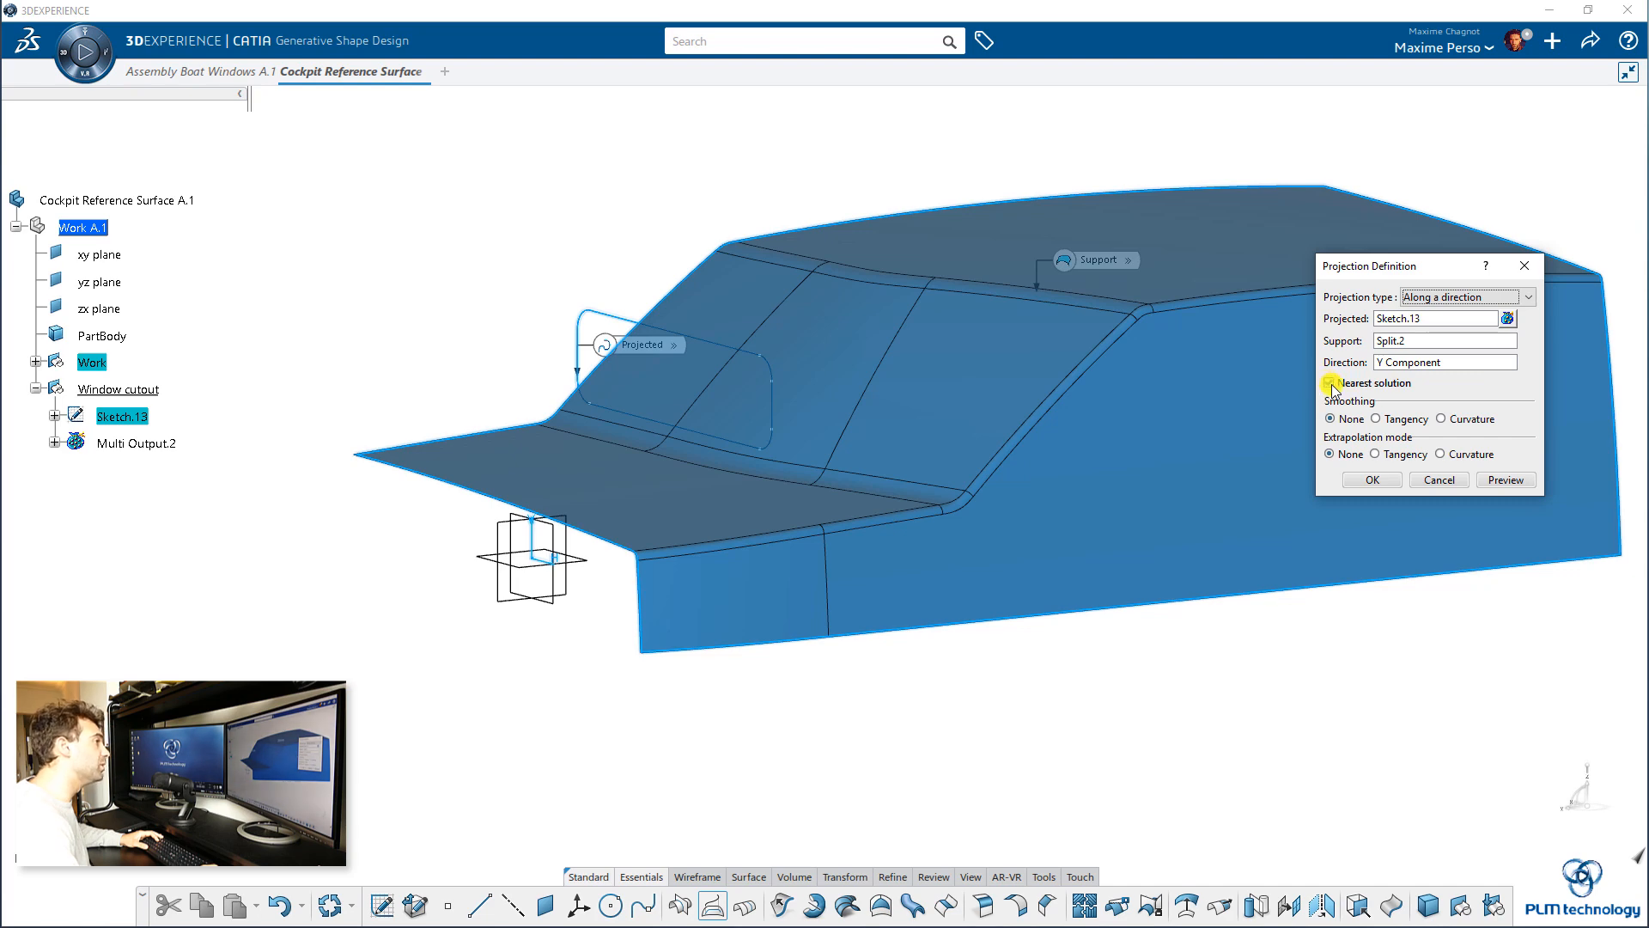
{"action": "left_click", "coordinate": [1330, 383]}
{"action": "left_click", "coordinate": [1508, 481]}
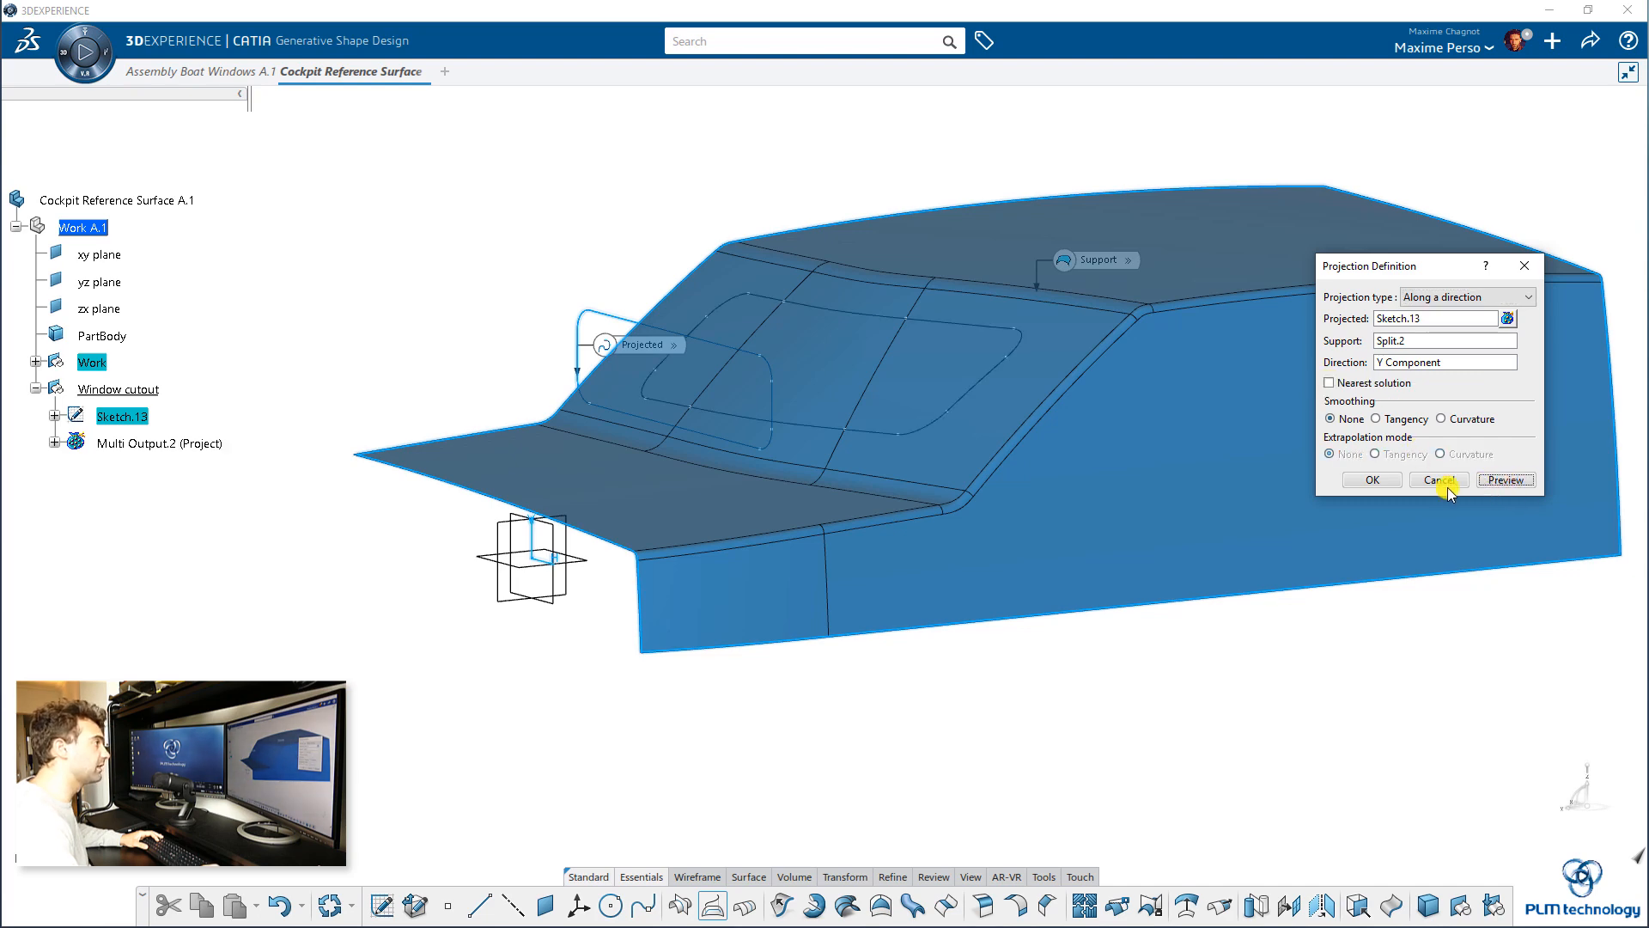
{"action": "left_click", "coordinate": [1399, 479]}
Hide the original window sketch in the Window cutout set.
{"action": "middle_click_drag", "start_coordinate": [537, 574], "coordinate": [1073, 352]}
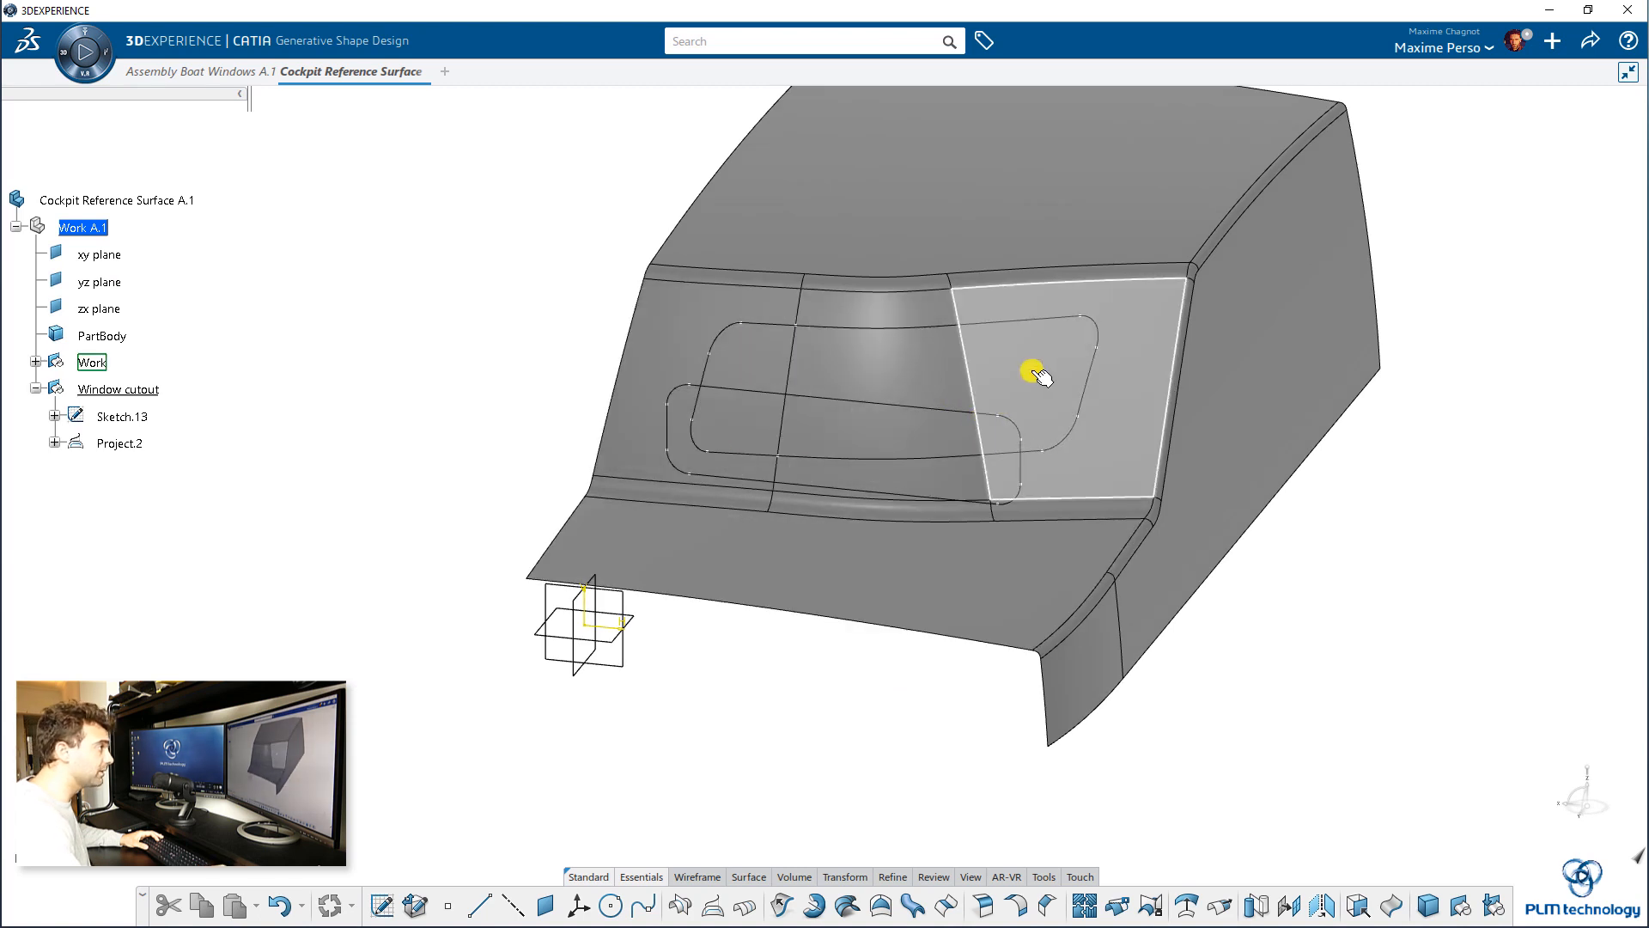
{"action": "middle_click_drag", "start_coordinate": [1014, 406], "coordinate": [559, 384]}
{"action": "right_click", "coordinate": [110, 415]}
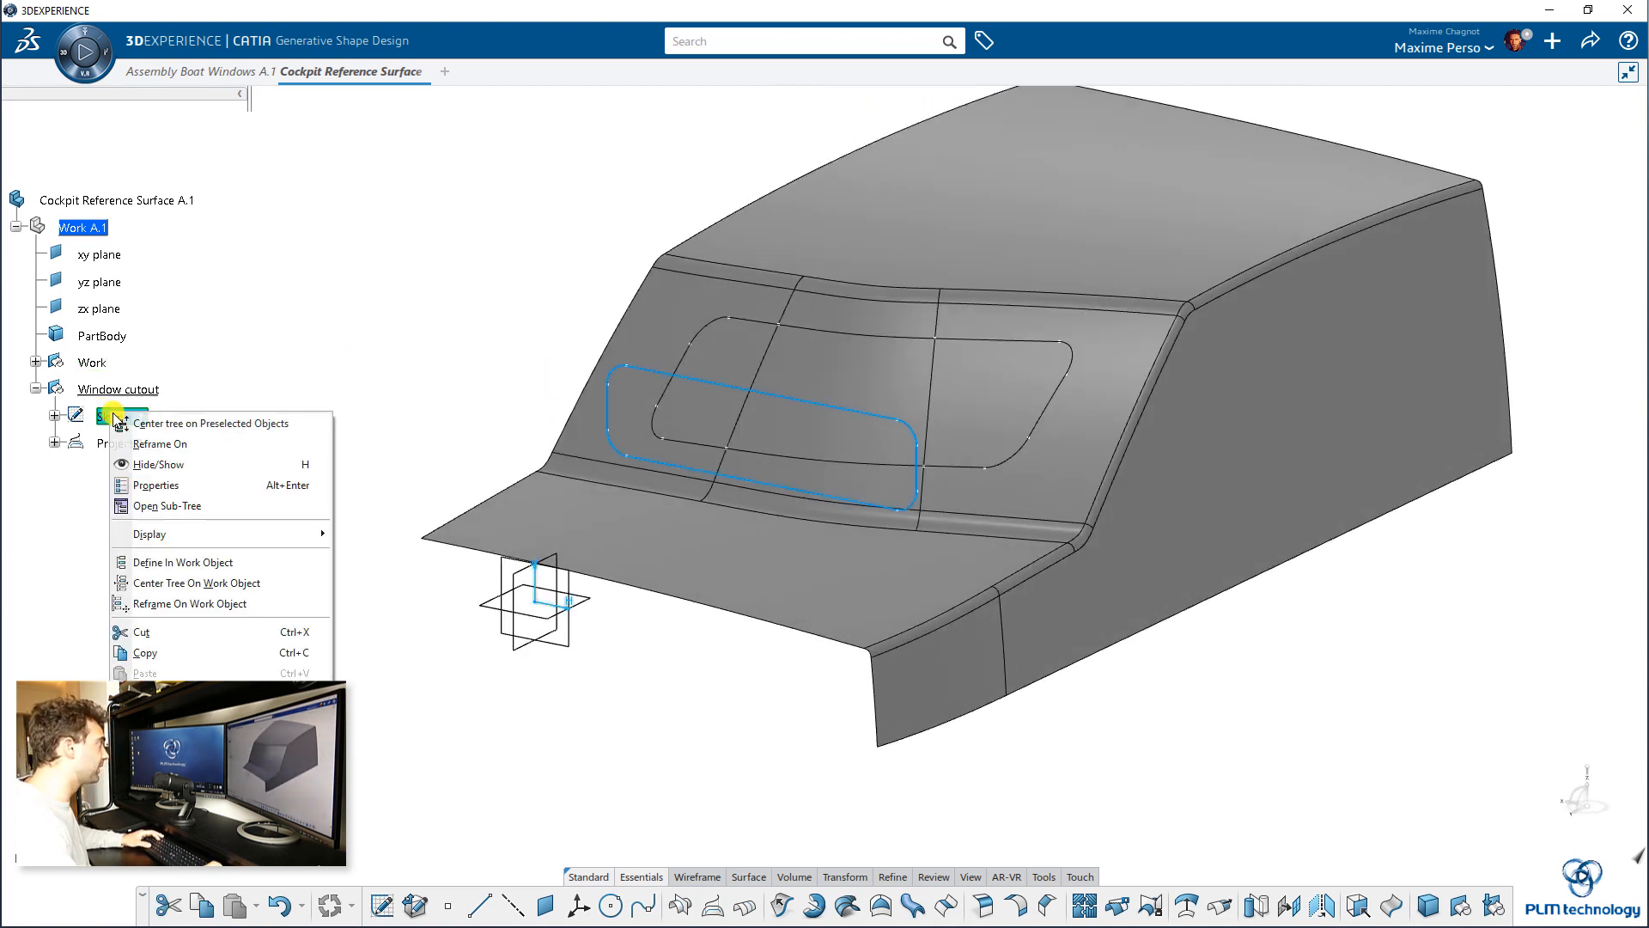
{"action": "left_click", "coordinate": [188, 473]}
Create parallel curves of the projected window outline on the cockpit surface, offset 3 mm on both sides.
{"action": "mouse_move", "coordinate": [151, 567]}
{"action": "middle_mouse_down"}
{"action": "mouse_move", "coordinate": [136, 607]}
{"action": "mouse_move", "coordinate": [405, 504]}
{"action": "mouse_move", "coordinate": [514, 521]}
{"action": "mouse_move", "coordinate": [740, 394]}
{"action": "middle_mouse_up"}
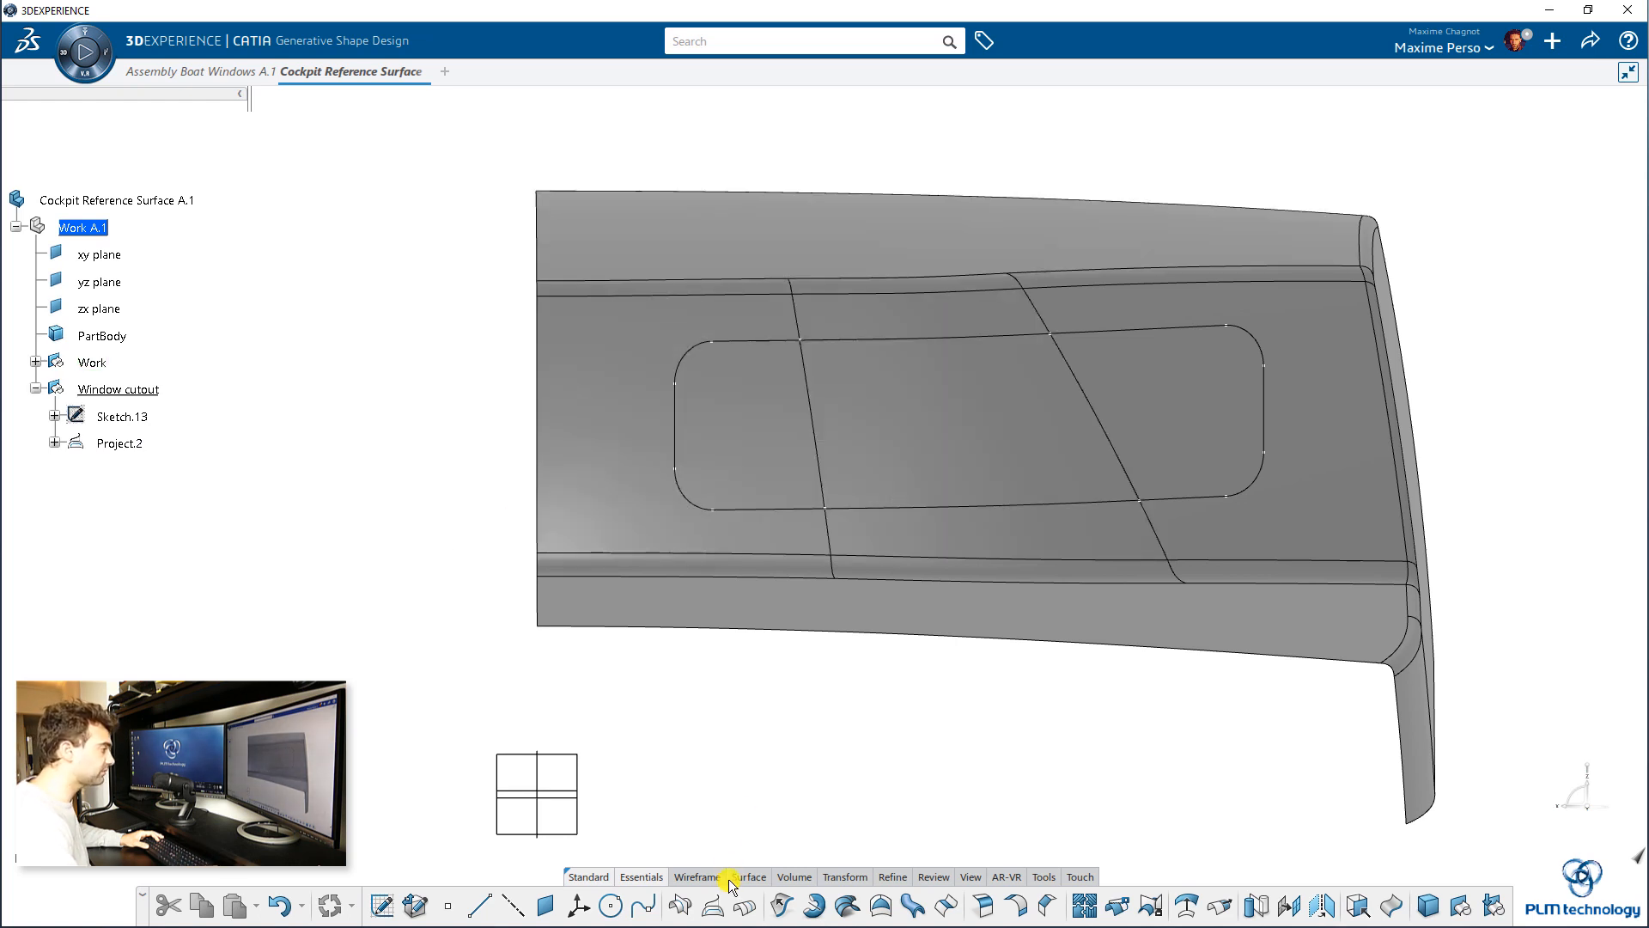
{"action": "left_click", "coordinate": [746, 905]}
{"action": "scroll", "coordinate": [682, 589], "scroll_direction": "up", "scroll_amount": 5}
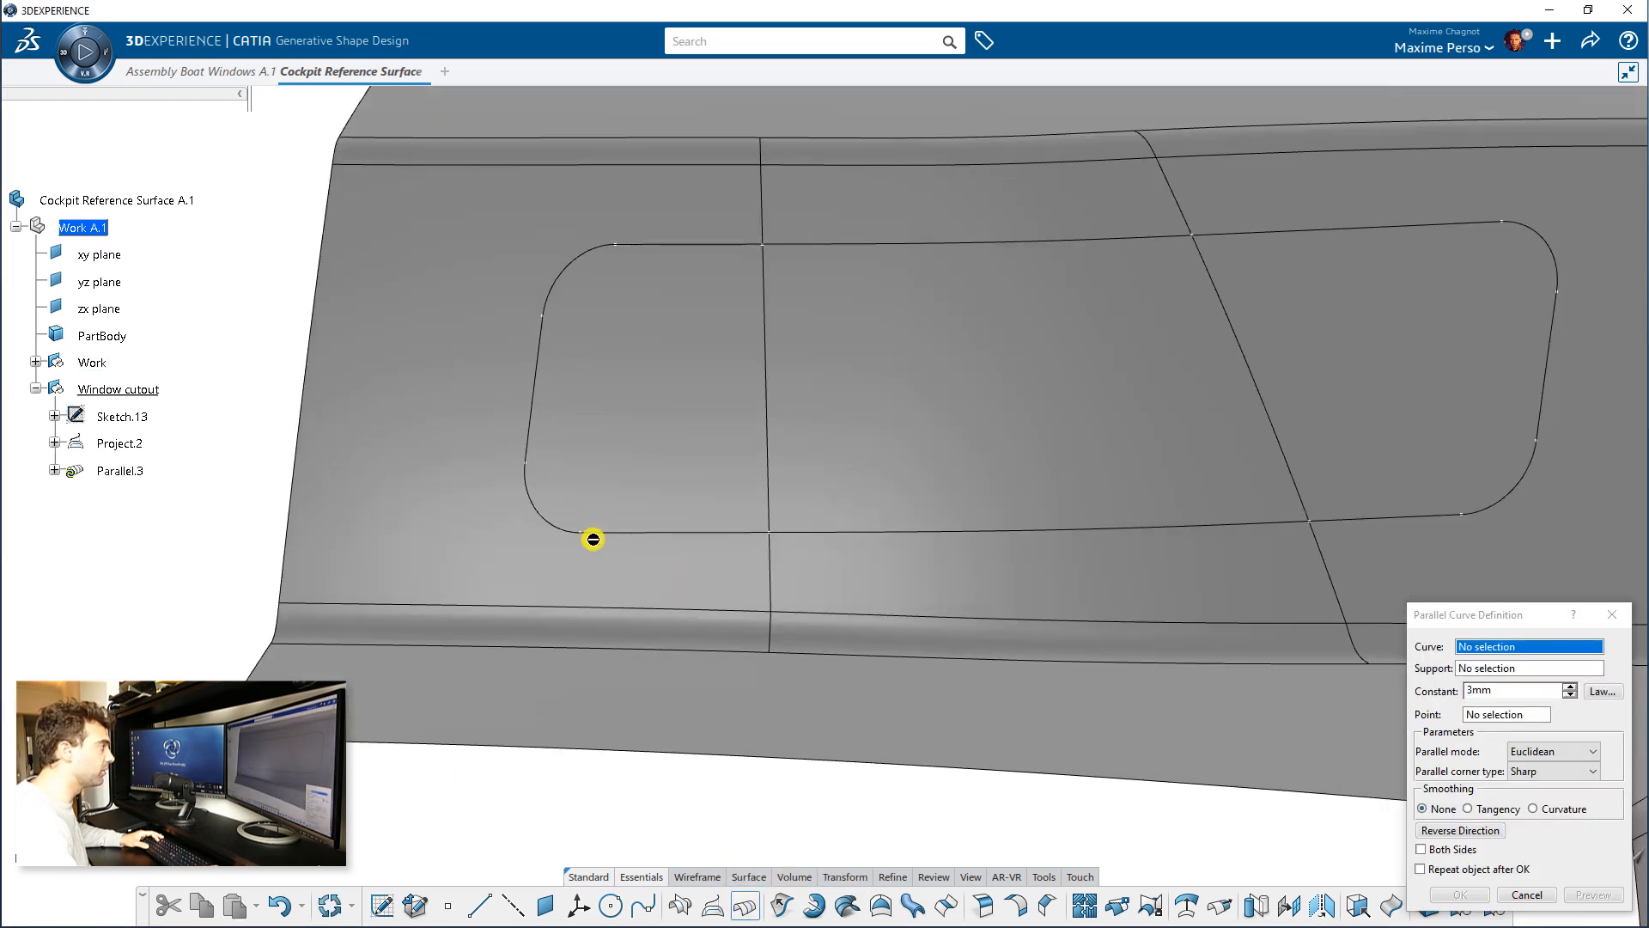
{"action": "left_click", "coordinate": [606, 531]}
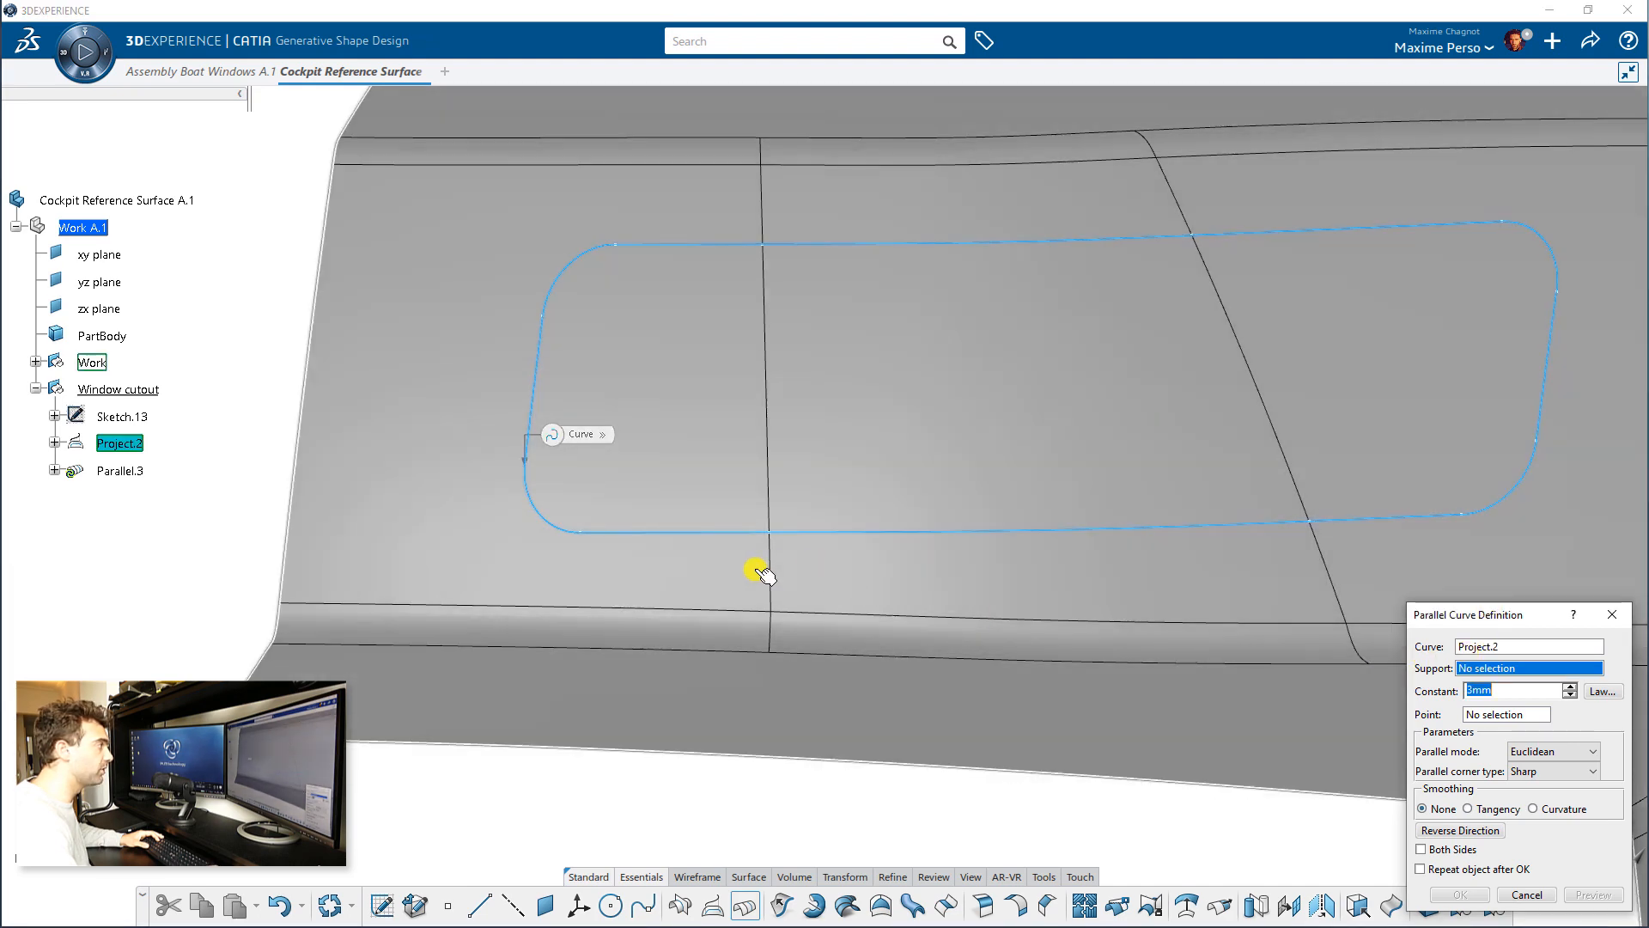
{"action": "left_click", "coordinate": [756, 571]}
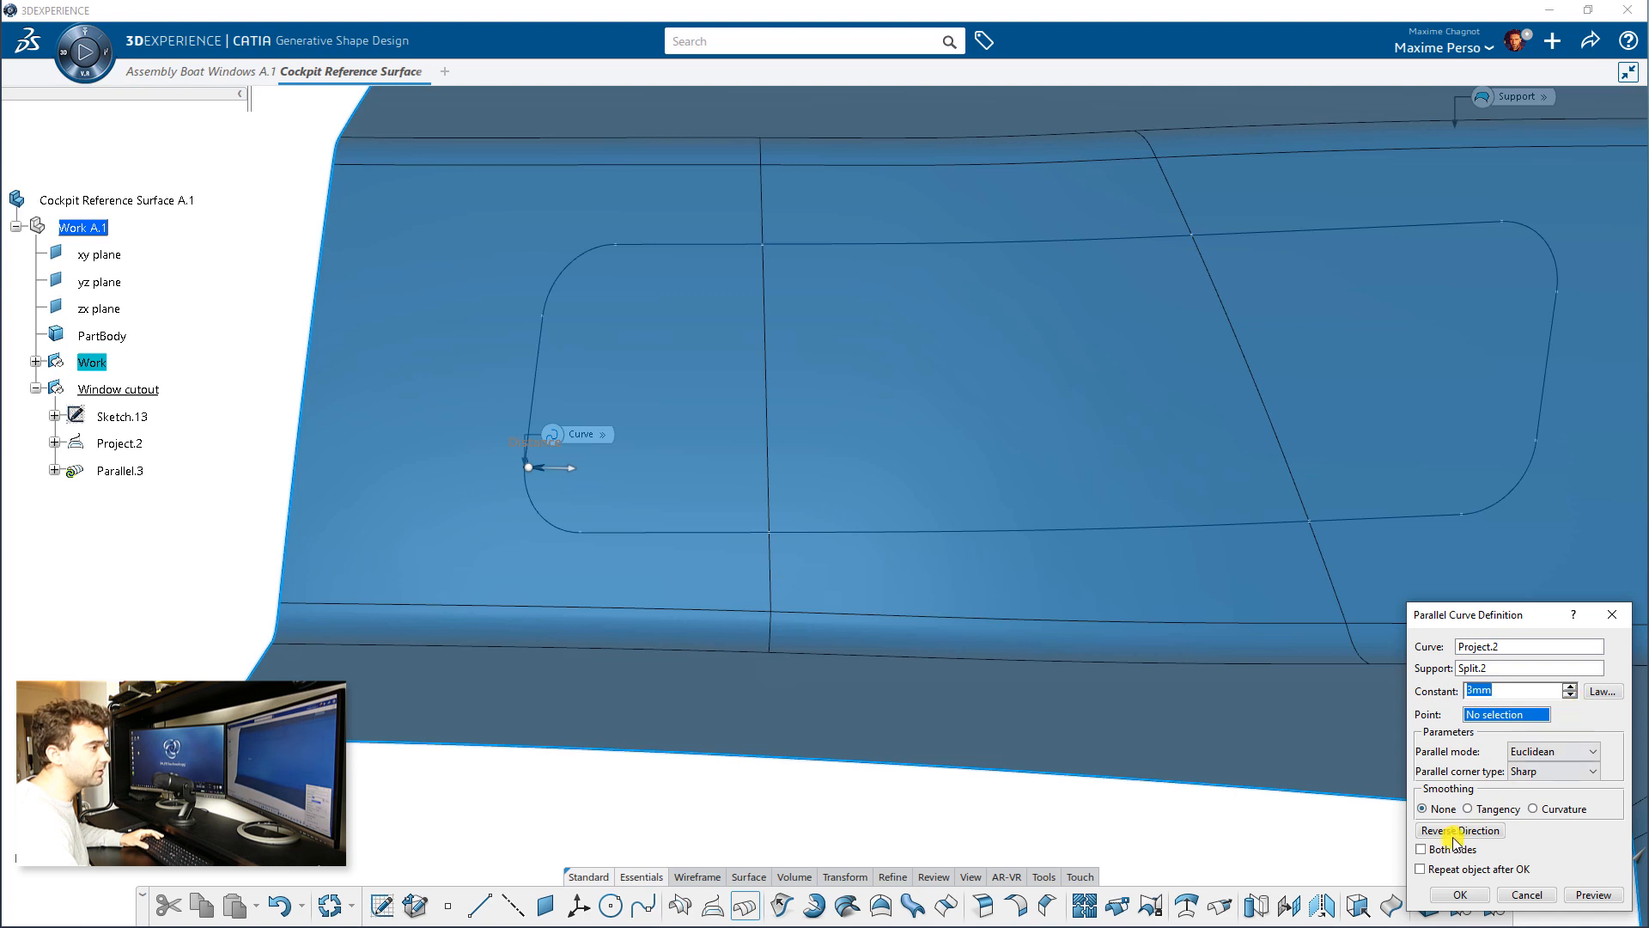
{"action": "left_click", "coordinate": [1423, 849]}
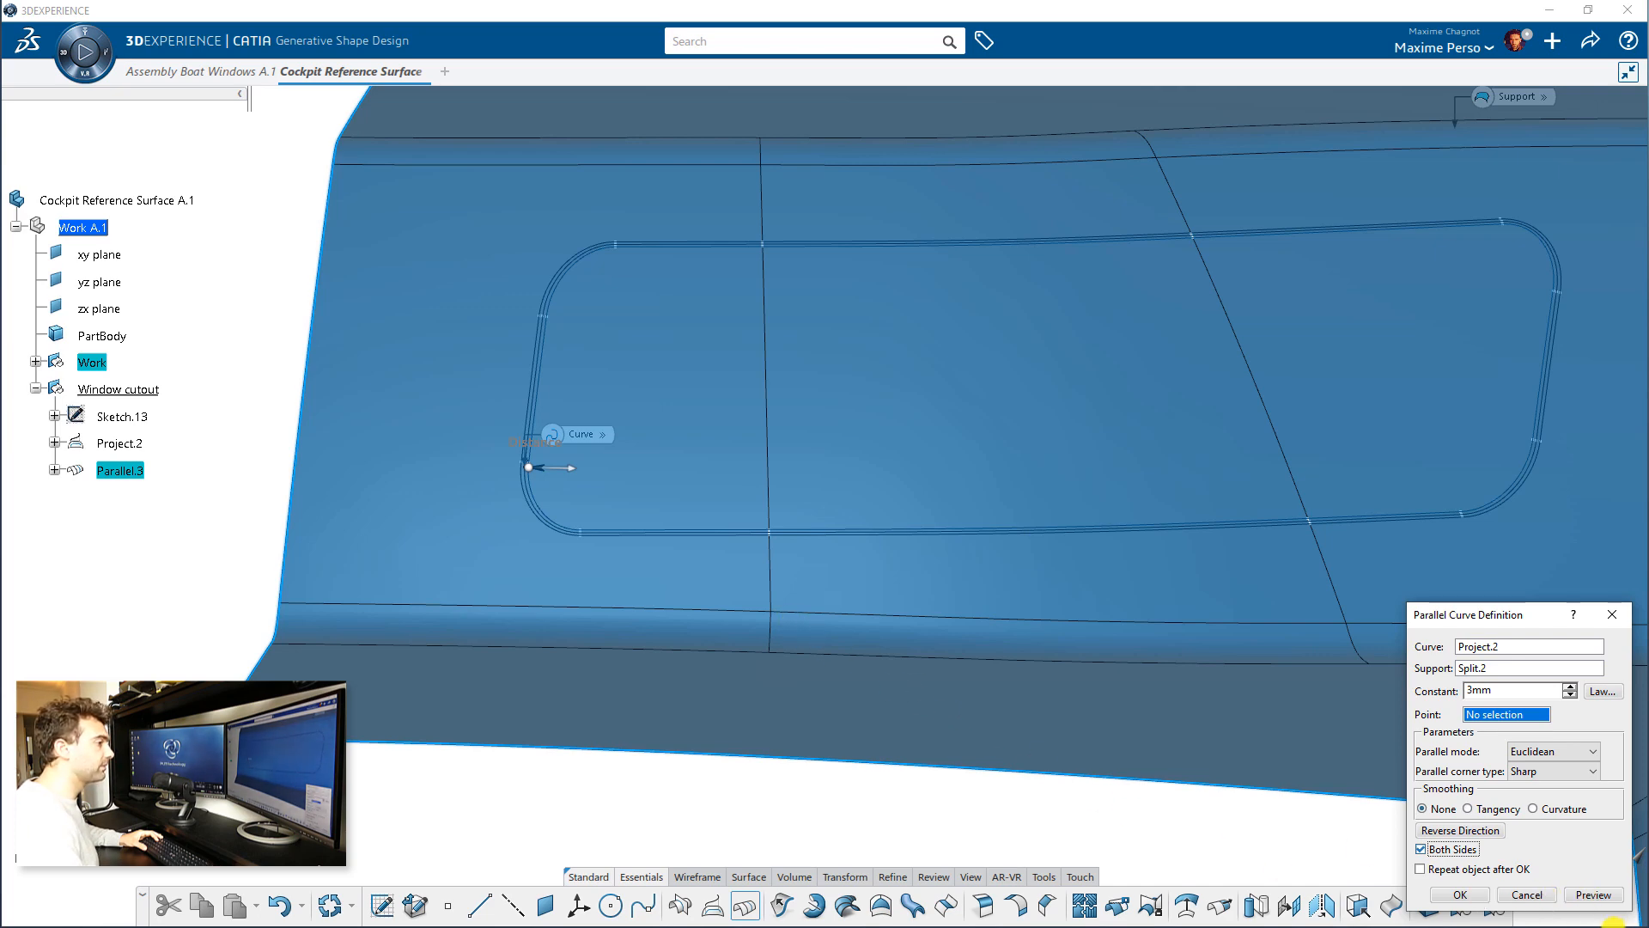
{"action": "left_click", "coordinate": [1492, 898]}
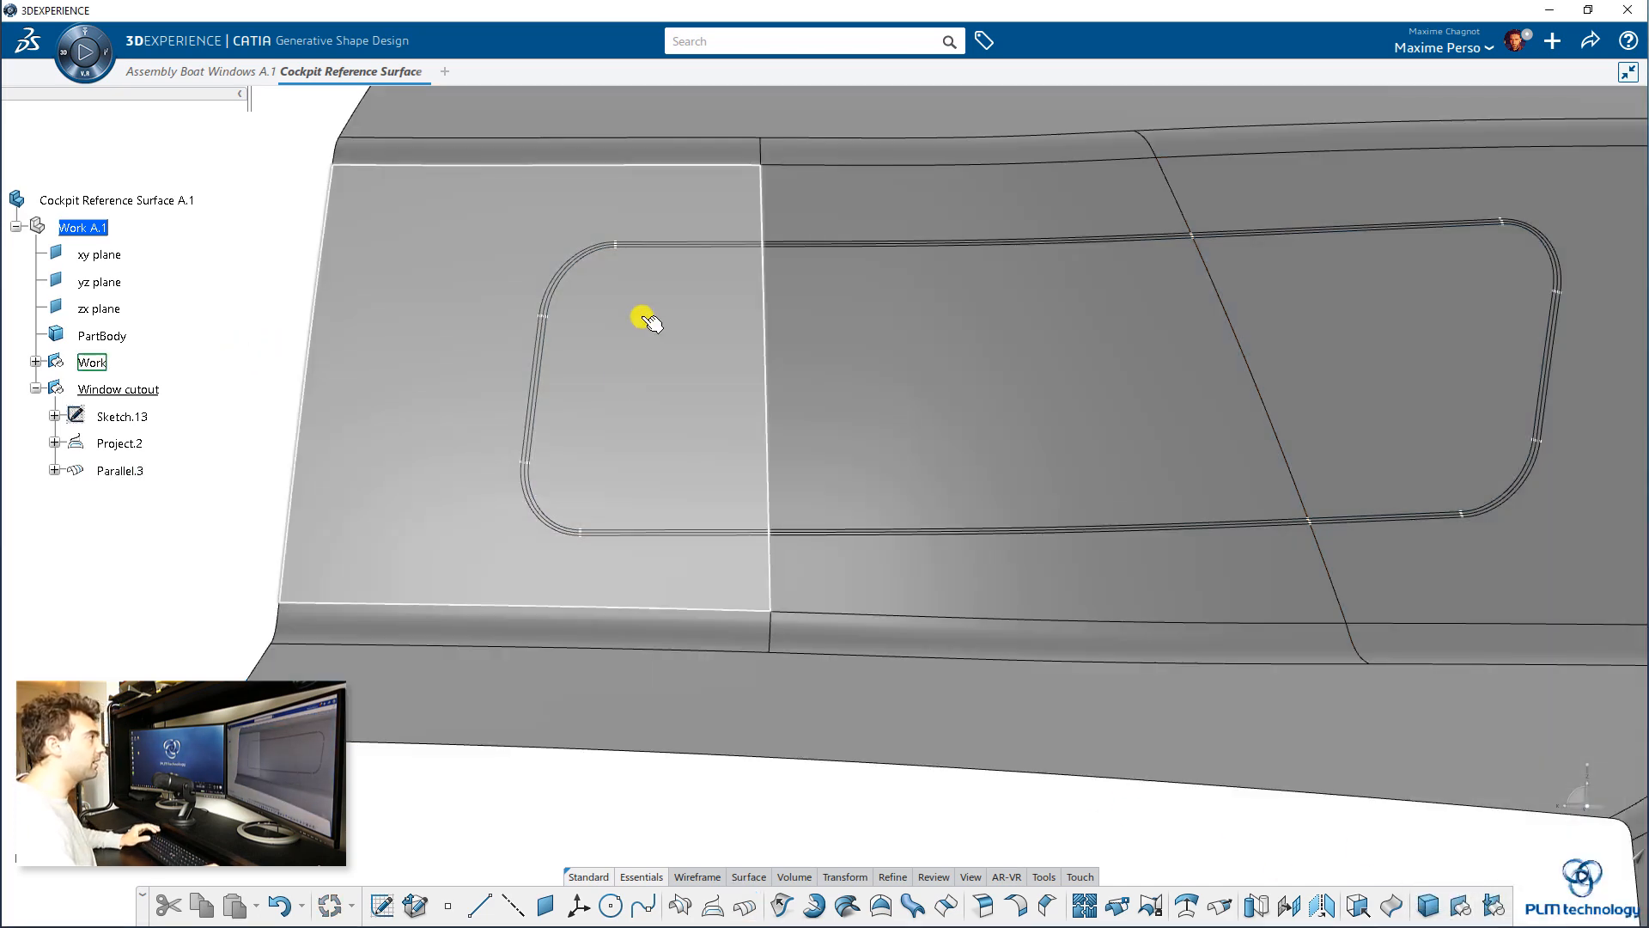
Switch from the cockpit reference part to the Assembly Boat Windows document.
{"action": "middle_click_drag", "start_coordinate": [565, 330], "coordinate": [664, 300]}
{"action": "middle_click_drag", "start_coordinate": [740, 431], "coordinate": [449, 313]}
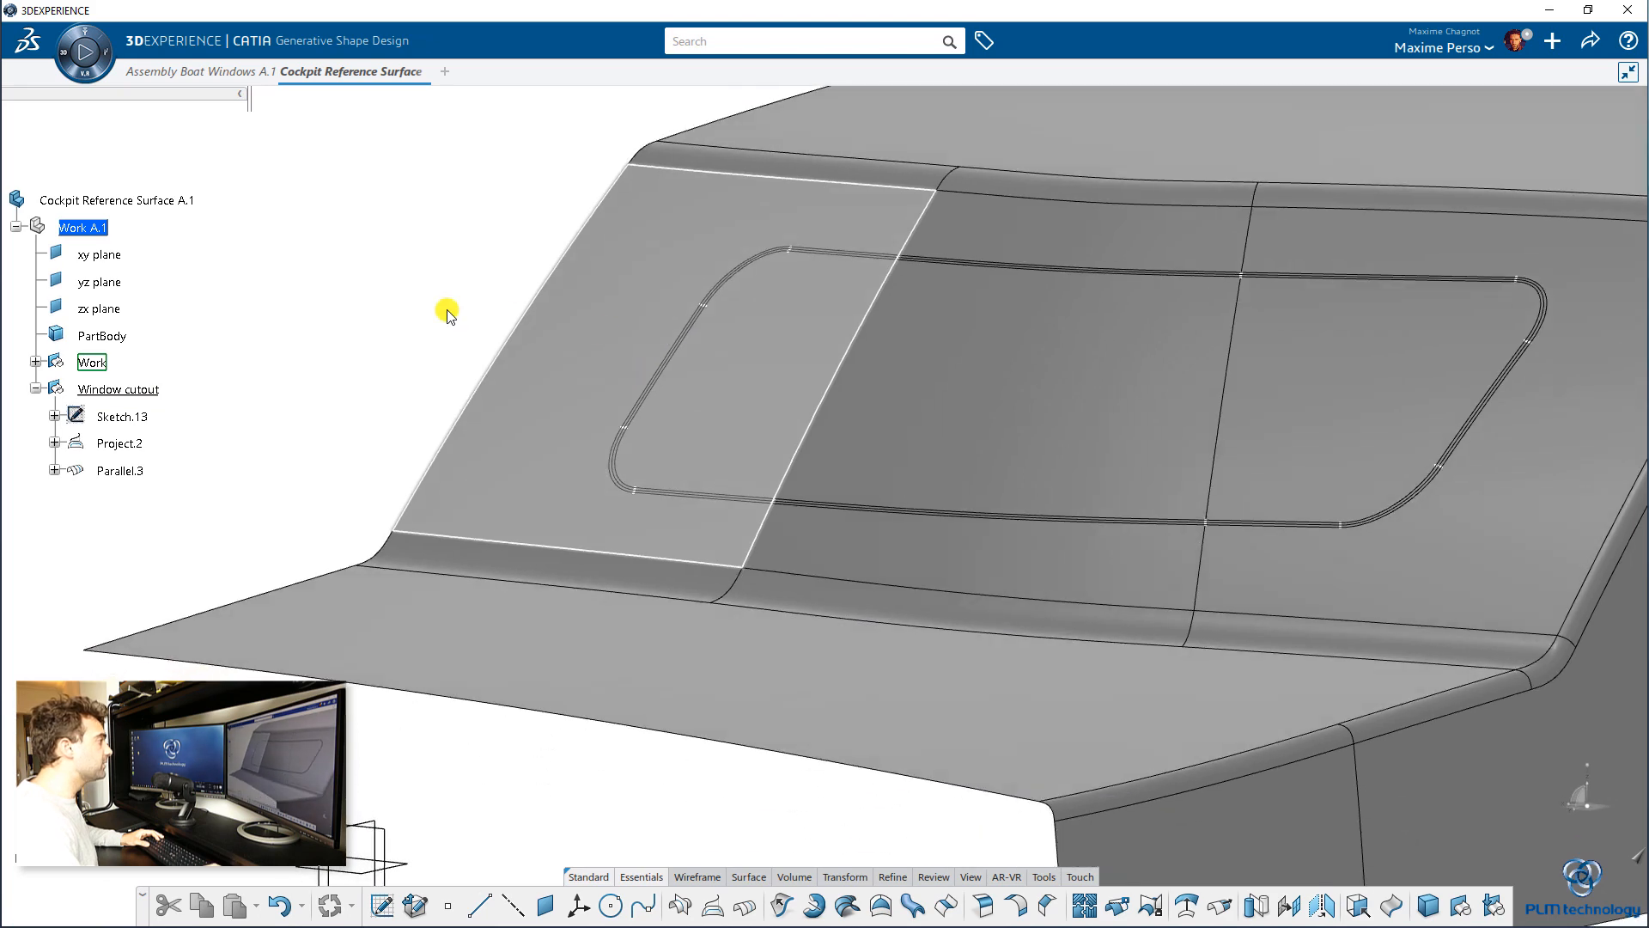
{"action": "middle_click_drag", "start_coordinate": [361, 351], "coordinate": [396, 316]}
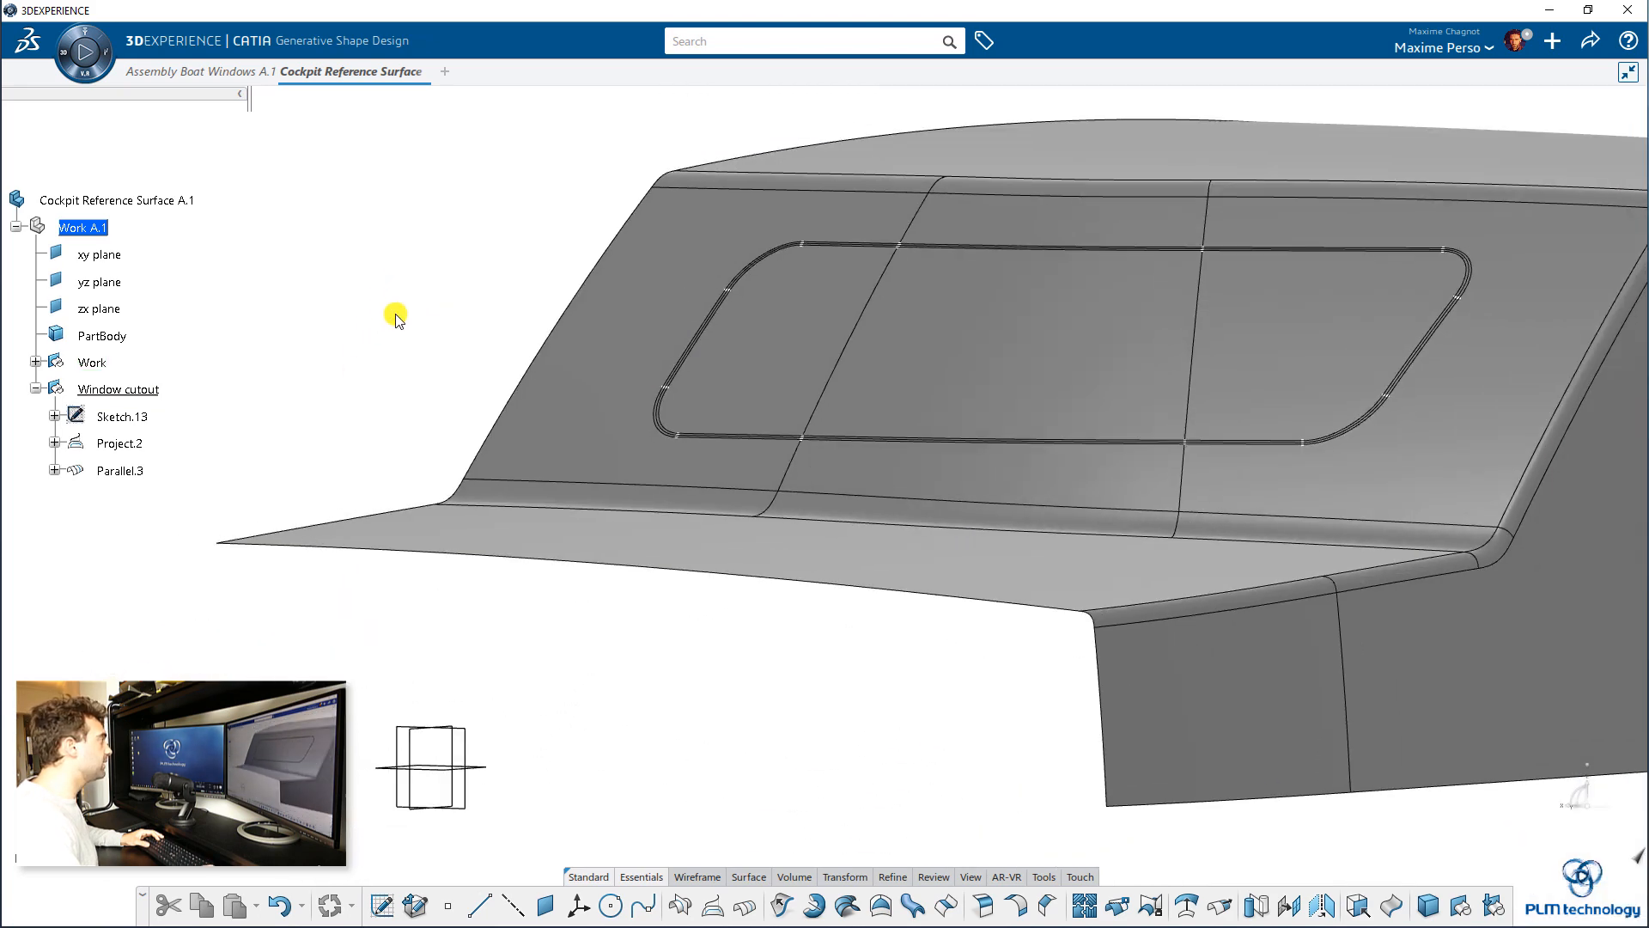
{"action": "left_click", "coordinate": [220, 72]}
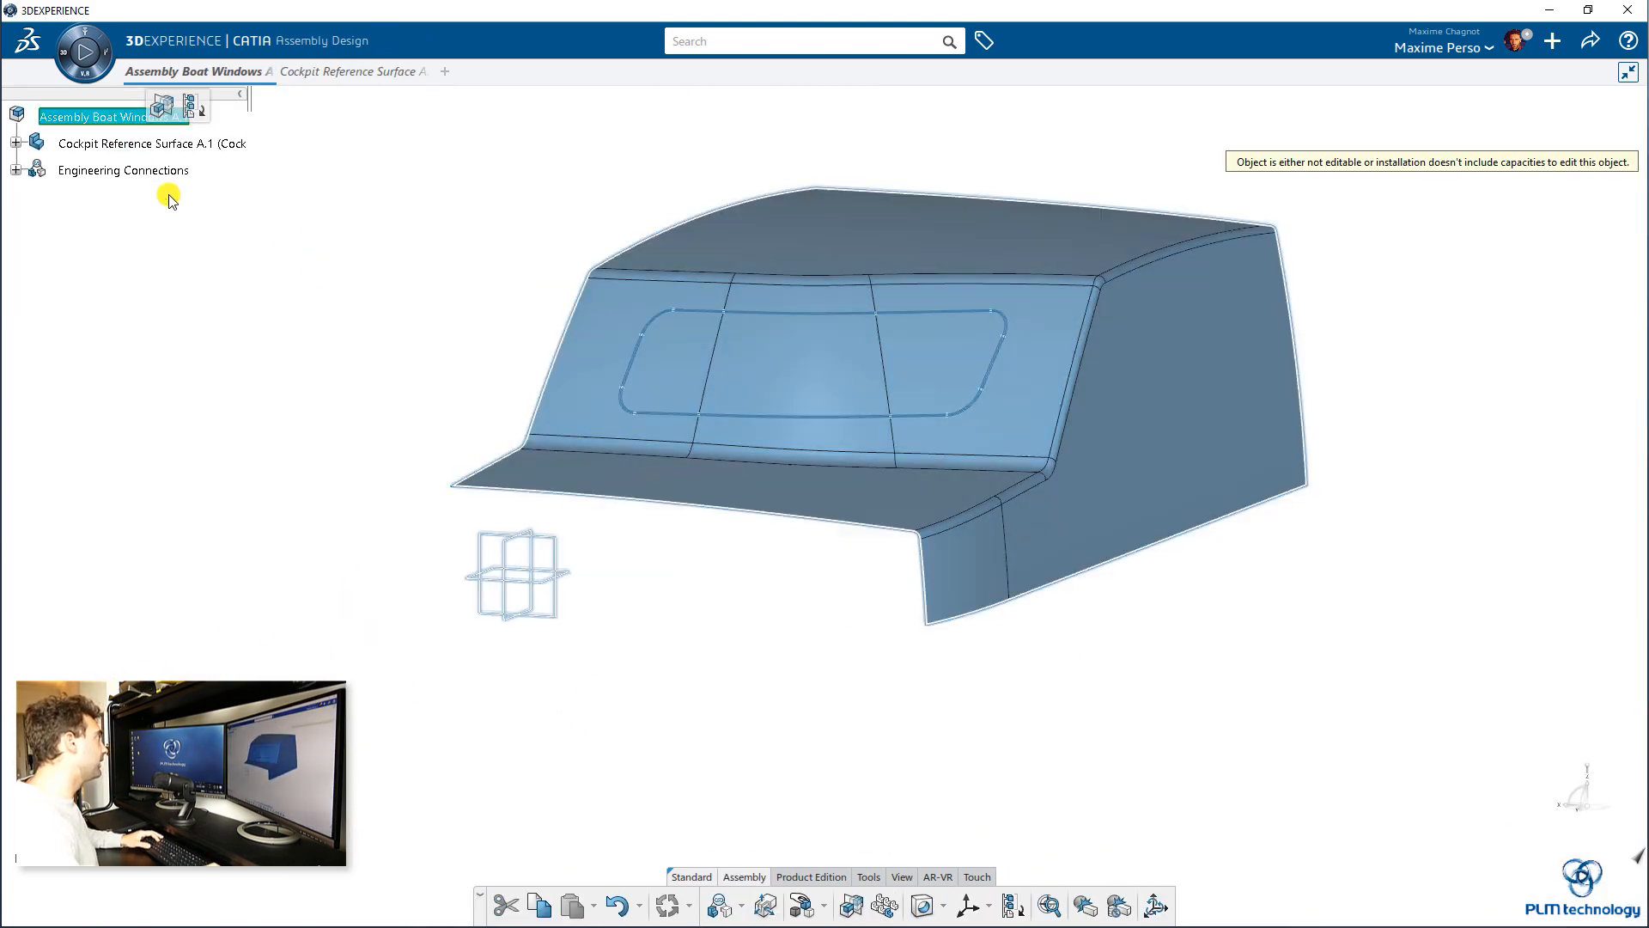
{"action": "right_click", "coordinate": [83, 118]}
{"action": "left_click", "coordinate": [344, 300]}
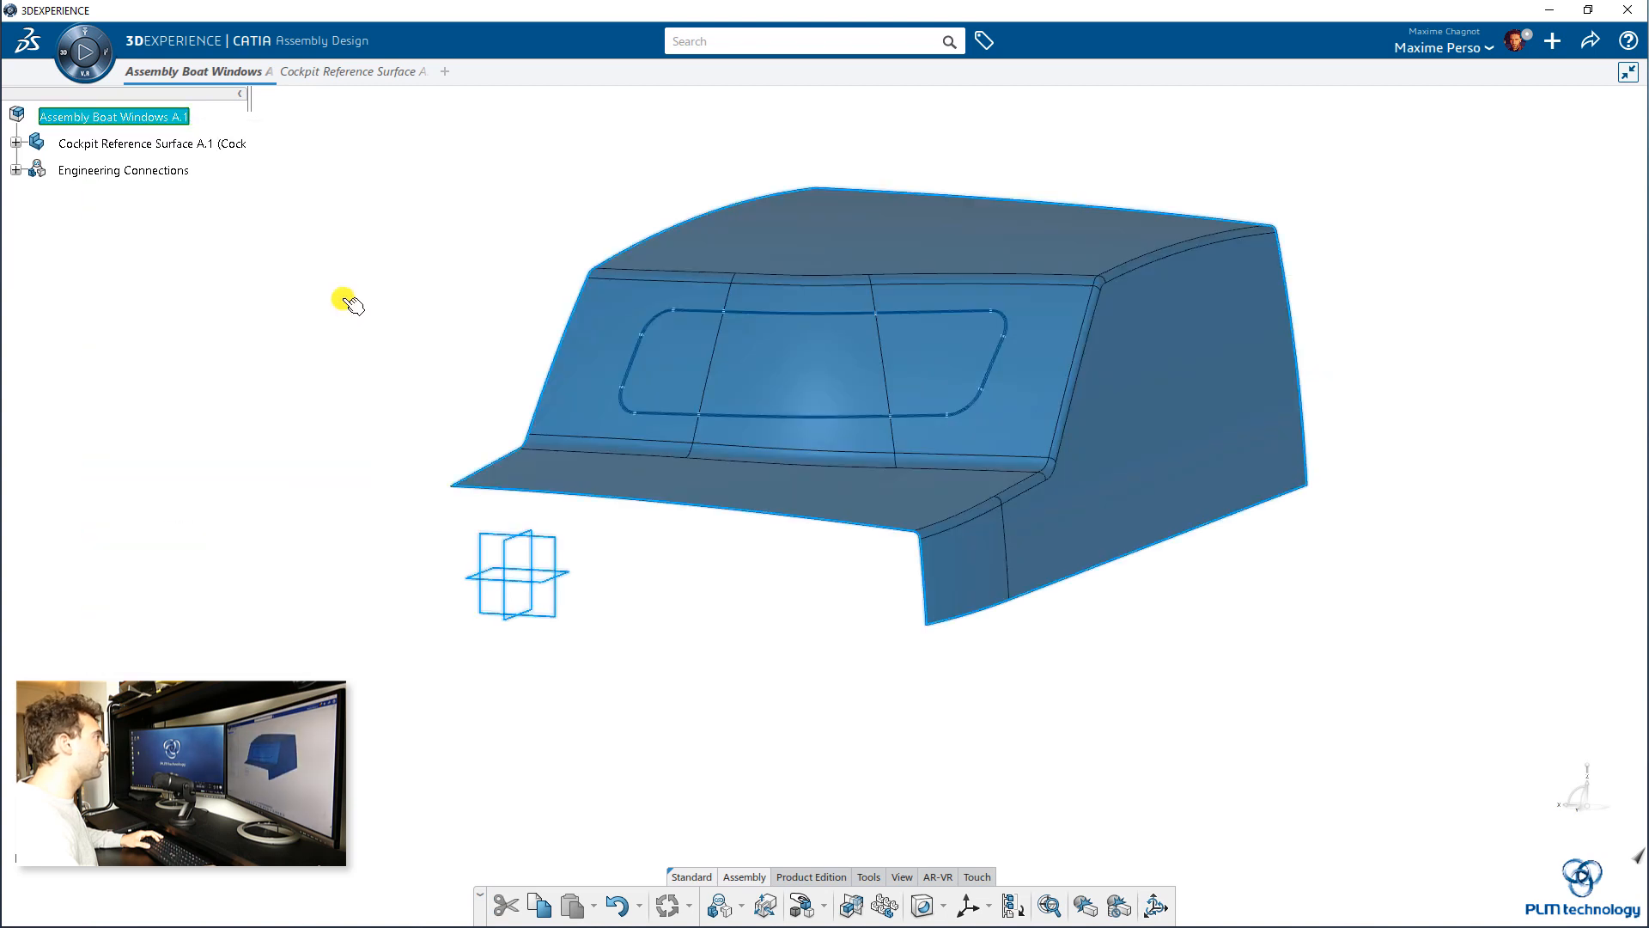
{"action": "left_click", "coordinate": [350, 302]}
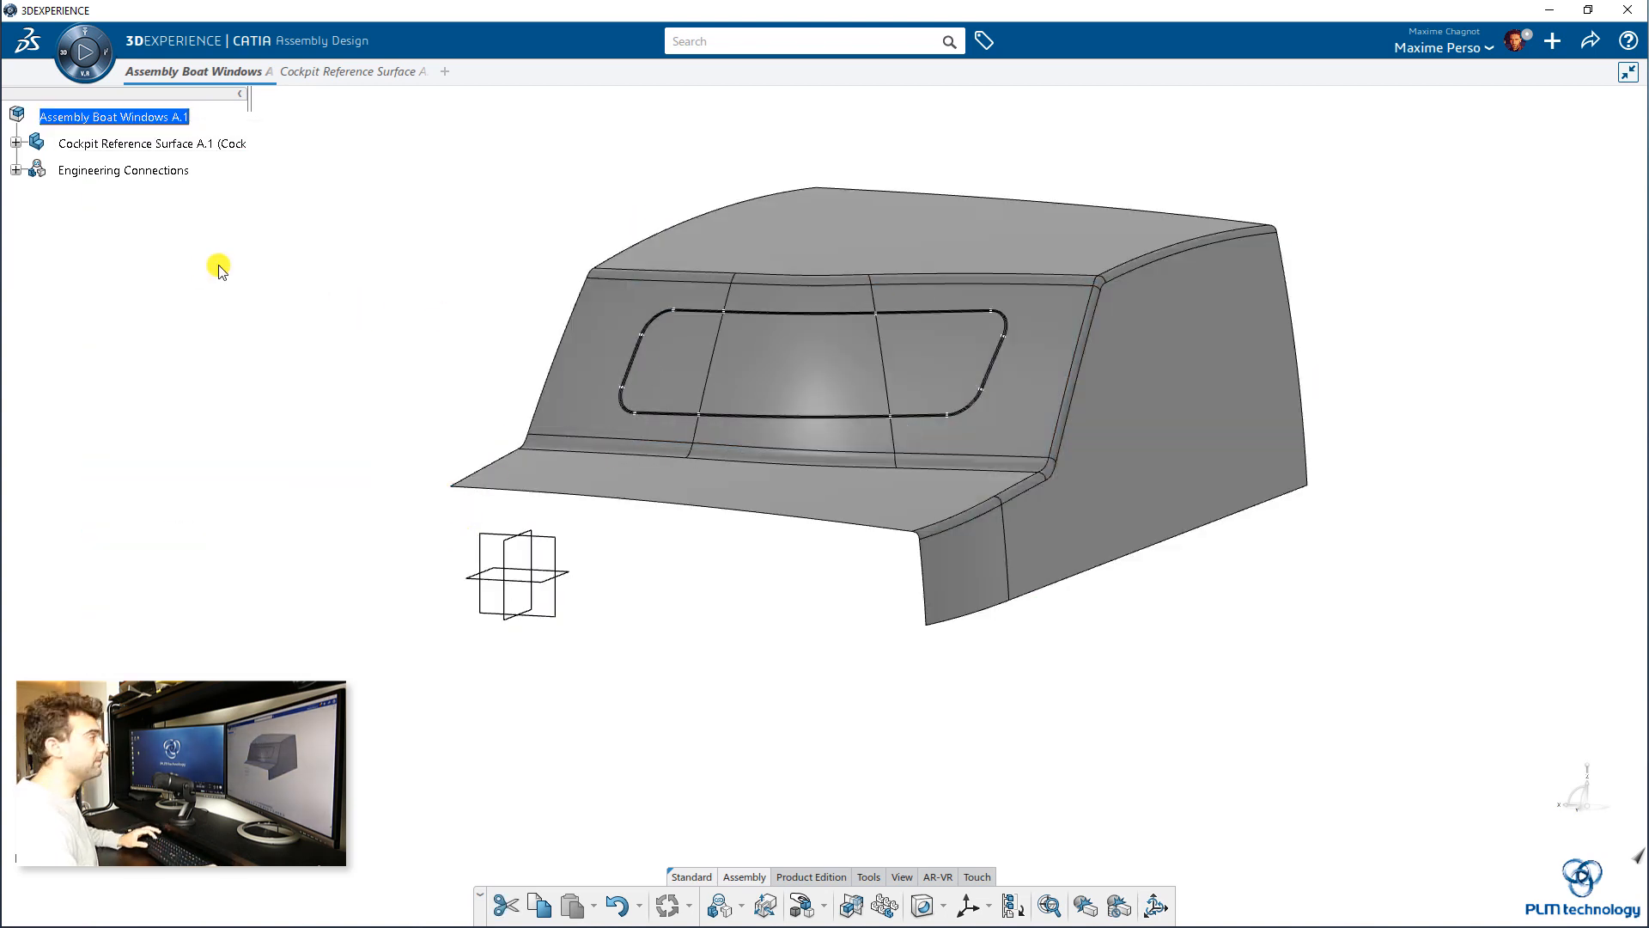
Insert a new 3D Part titled "Boat" under the Assembly Boat Windows root.
{"action": "right_click", "coordinate": [129, 116]}
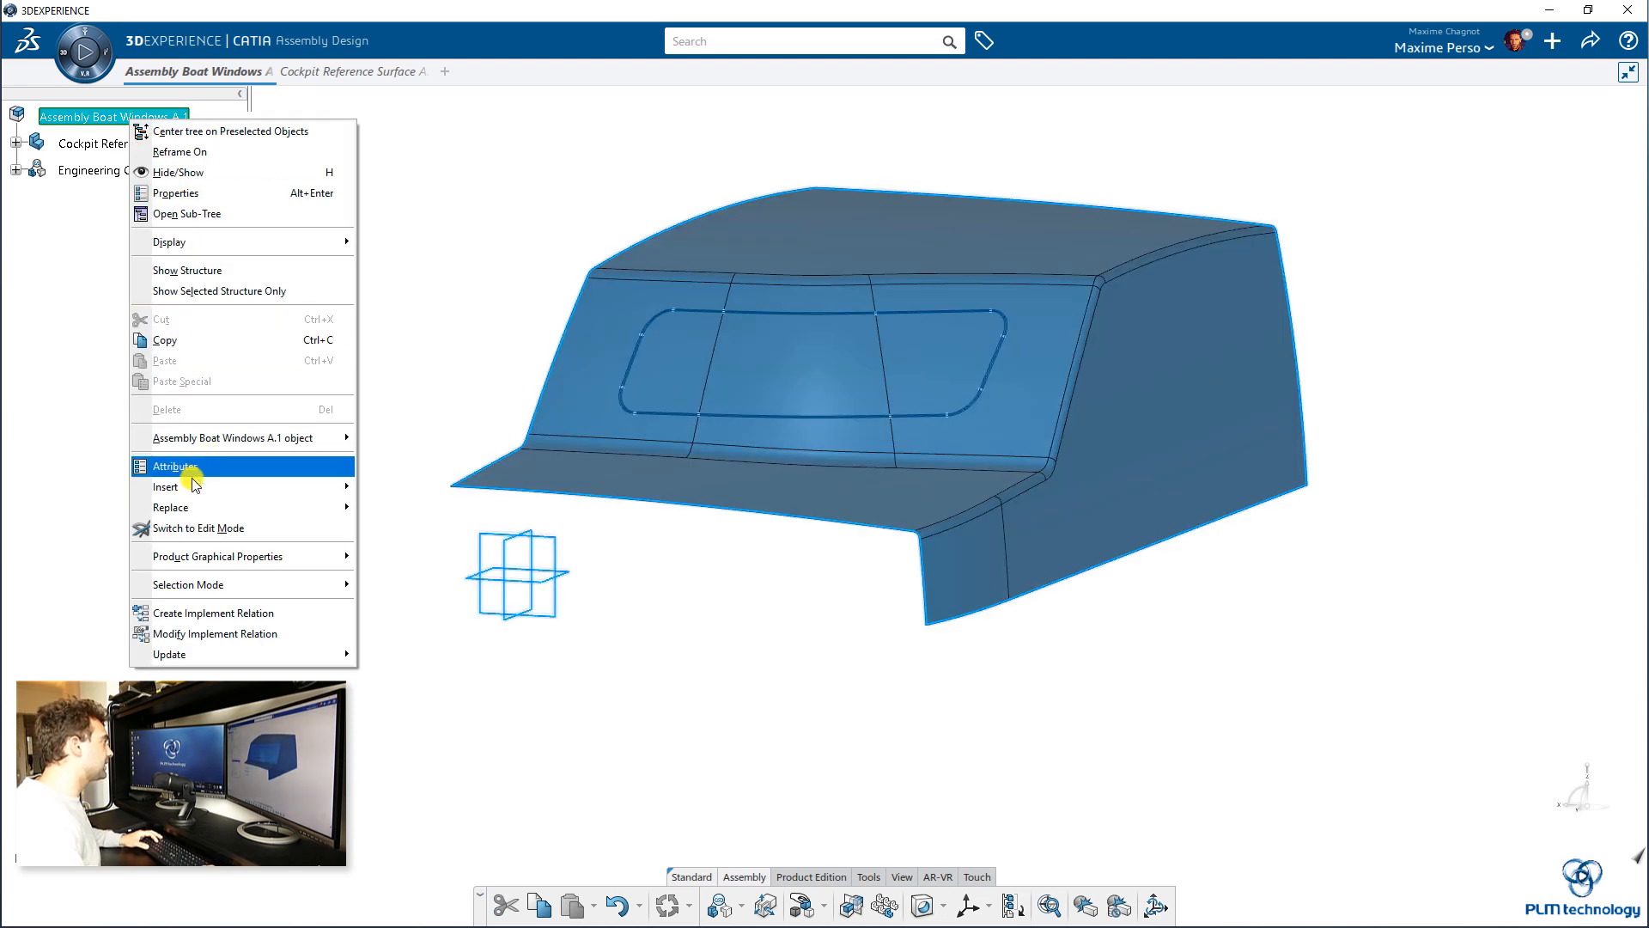
{"action": "mouse_move", "coordinate": [219, 491]}
{"action": "left_click", "coordinate": [410, 527]}
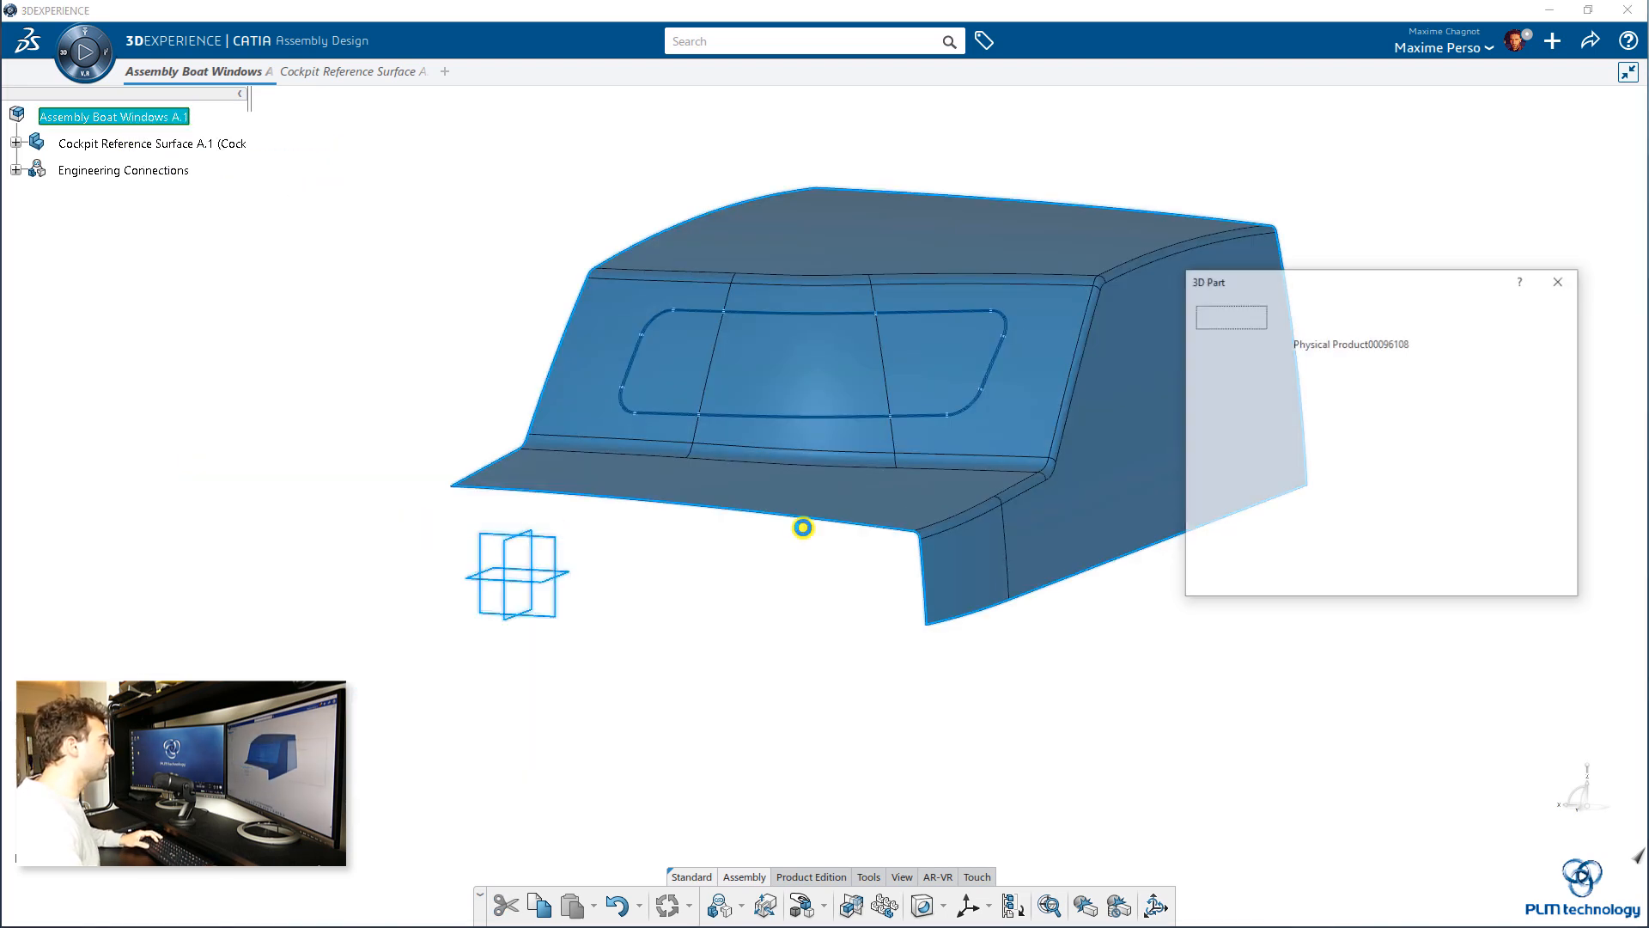
{"action": "key", "text": "ctrl+a"}
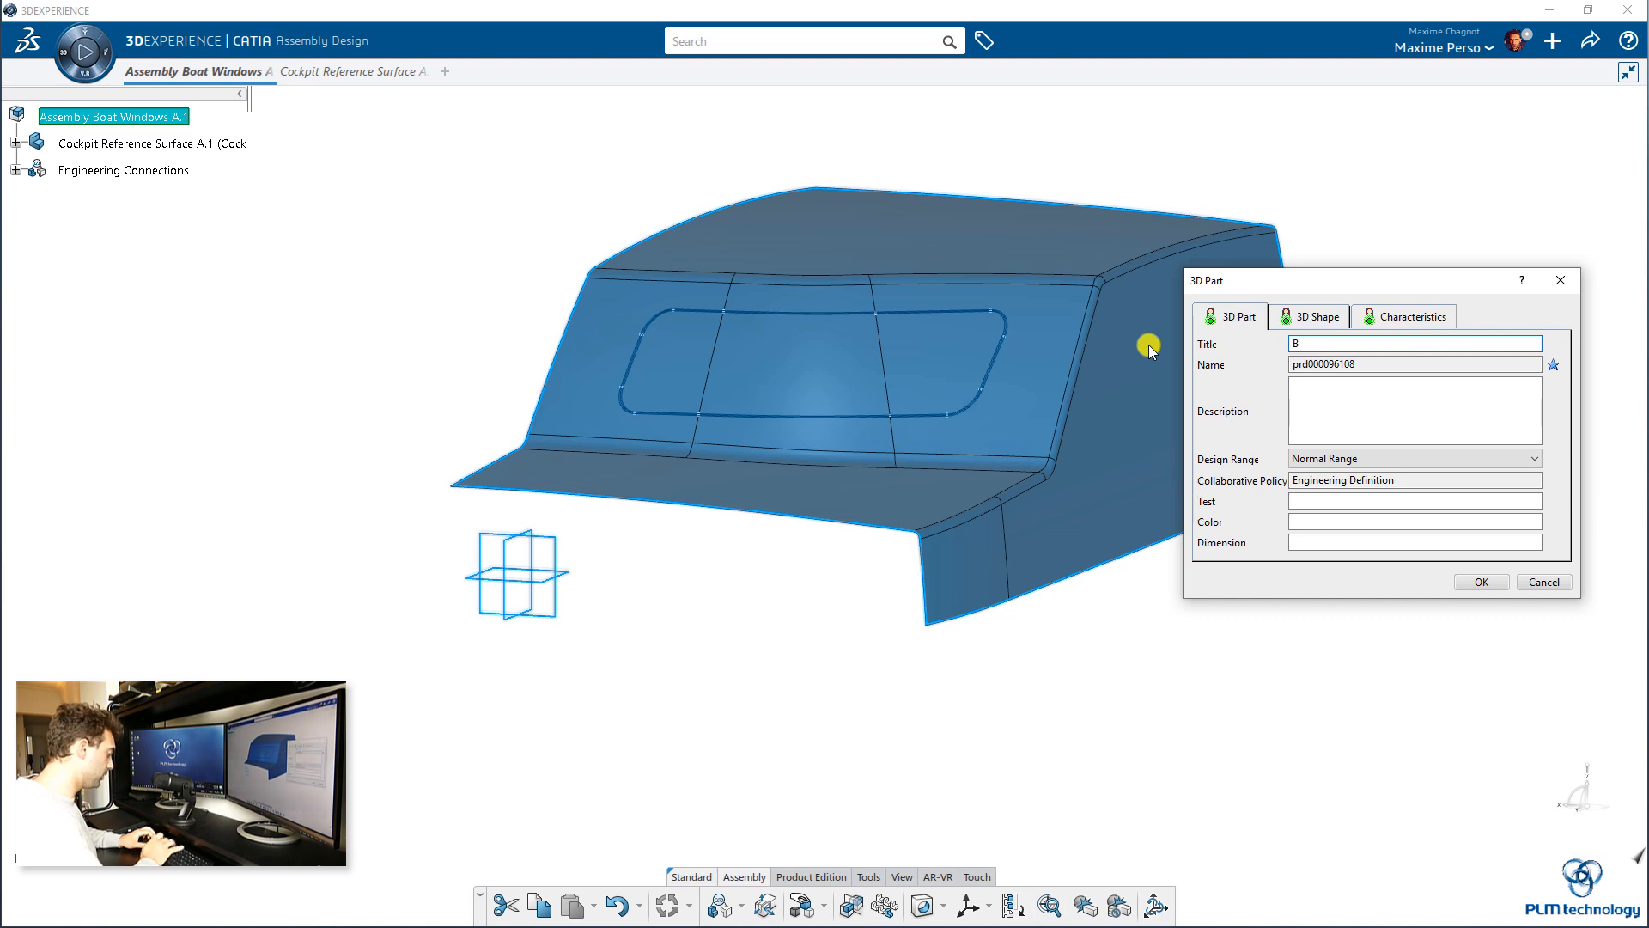
{"action": "key", "text": "Return"}
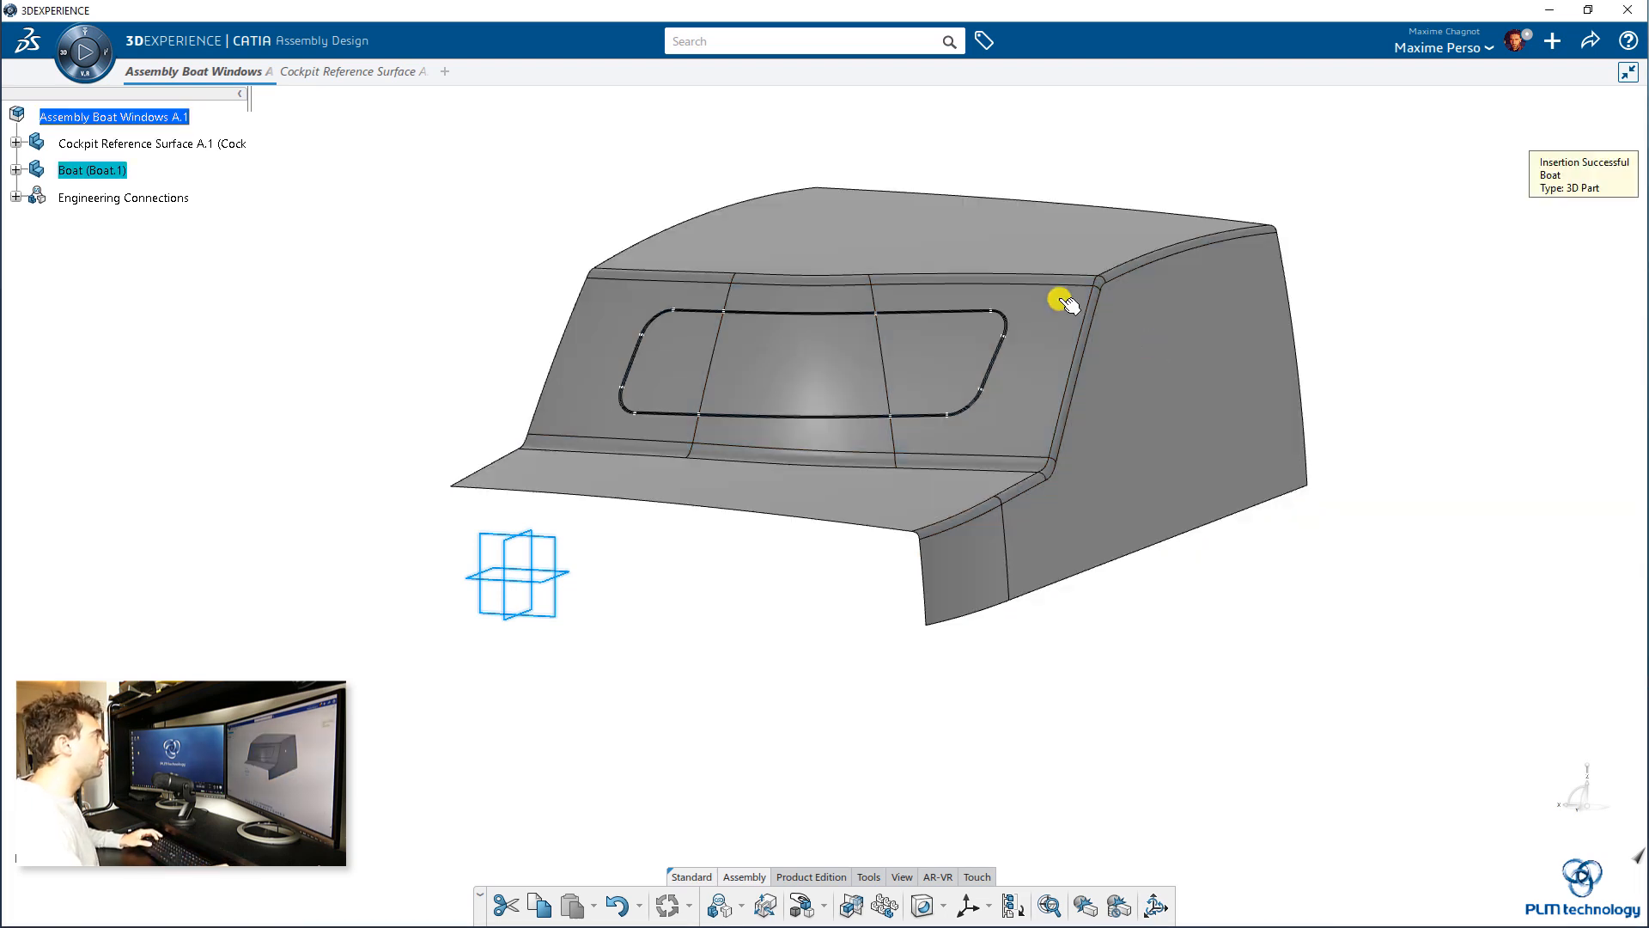
Open the Boat part's 3D shape for editing and insert a geometrical set in it.
{"action": "left_click", "coordinate": [15, 170]}
{"action": "left_click", "coordinate": [35, 197]}
{"action": "left_click", "coordinate": [129, 198]}
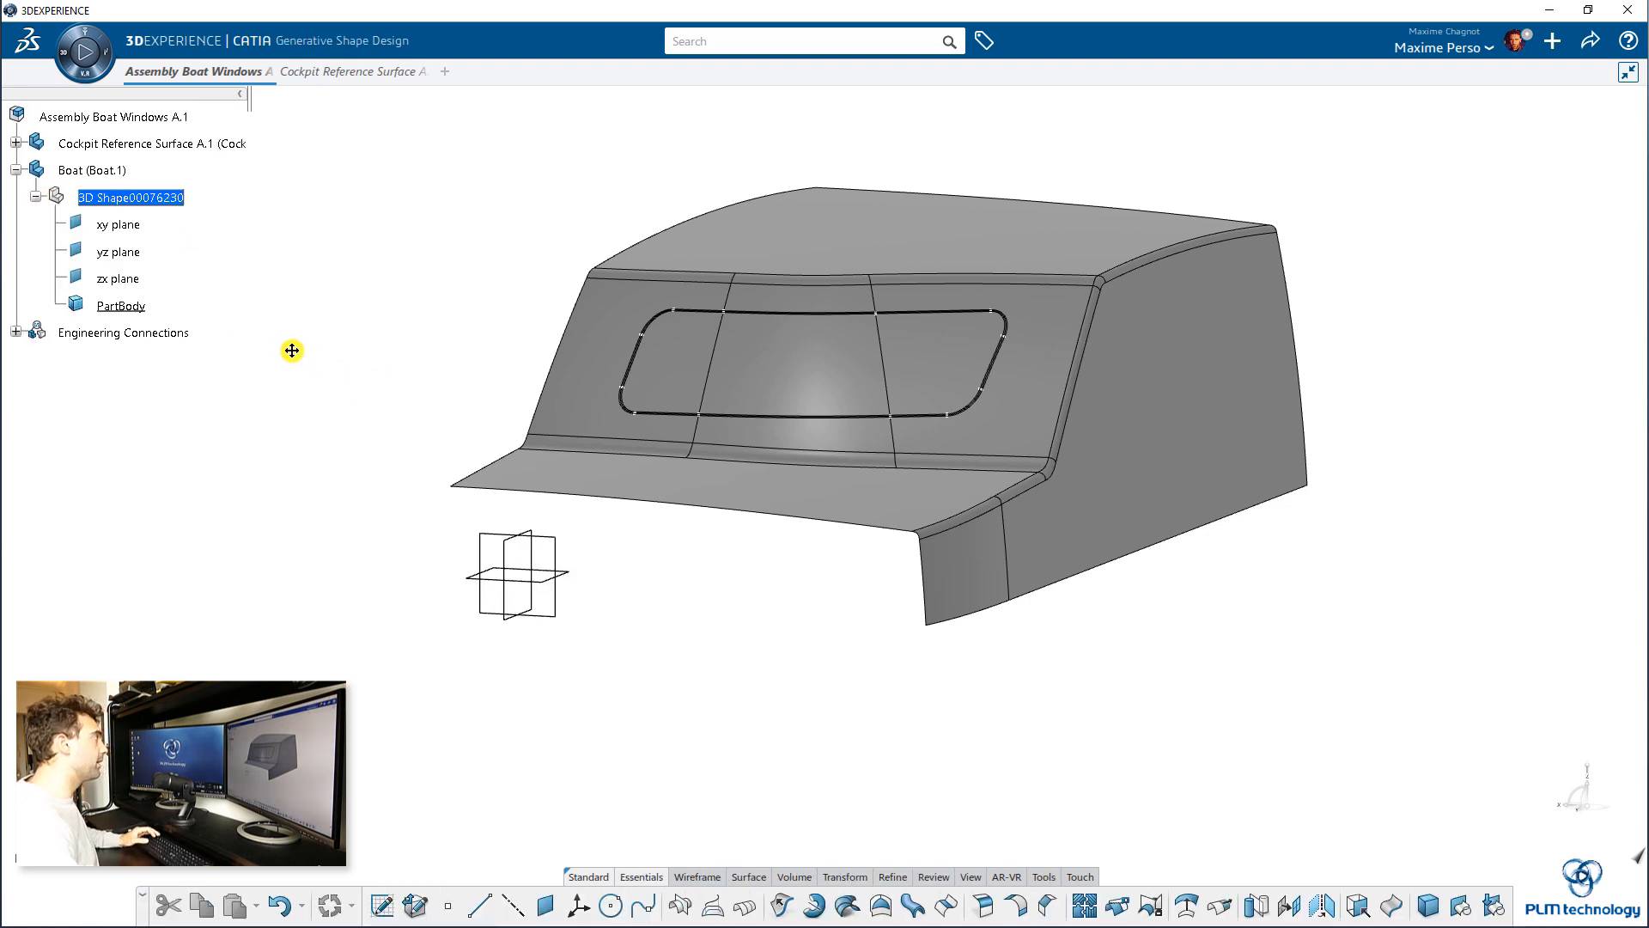
{"action": "left_click", "coordinate": [155, 199]}
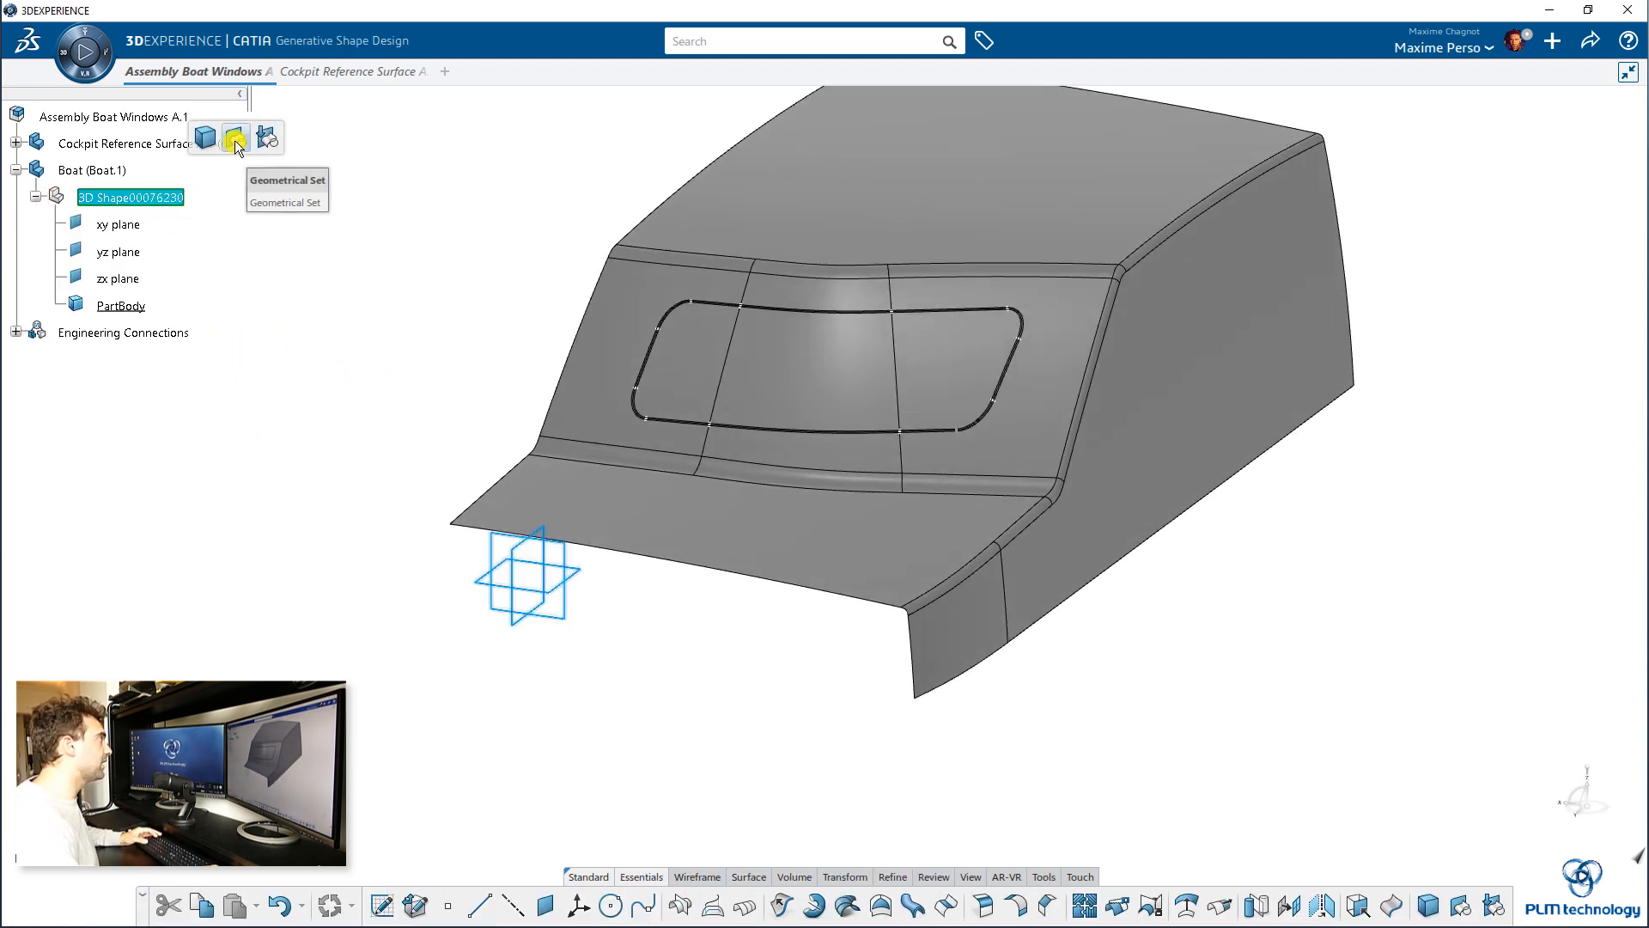
{"action": "left_click", "coordinate": [230, 137]}
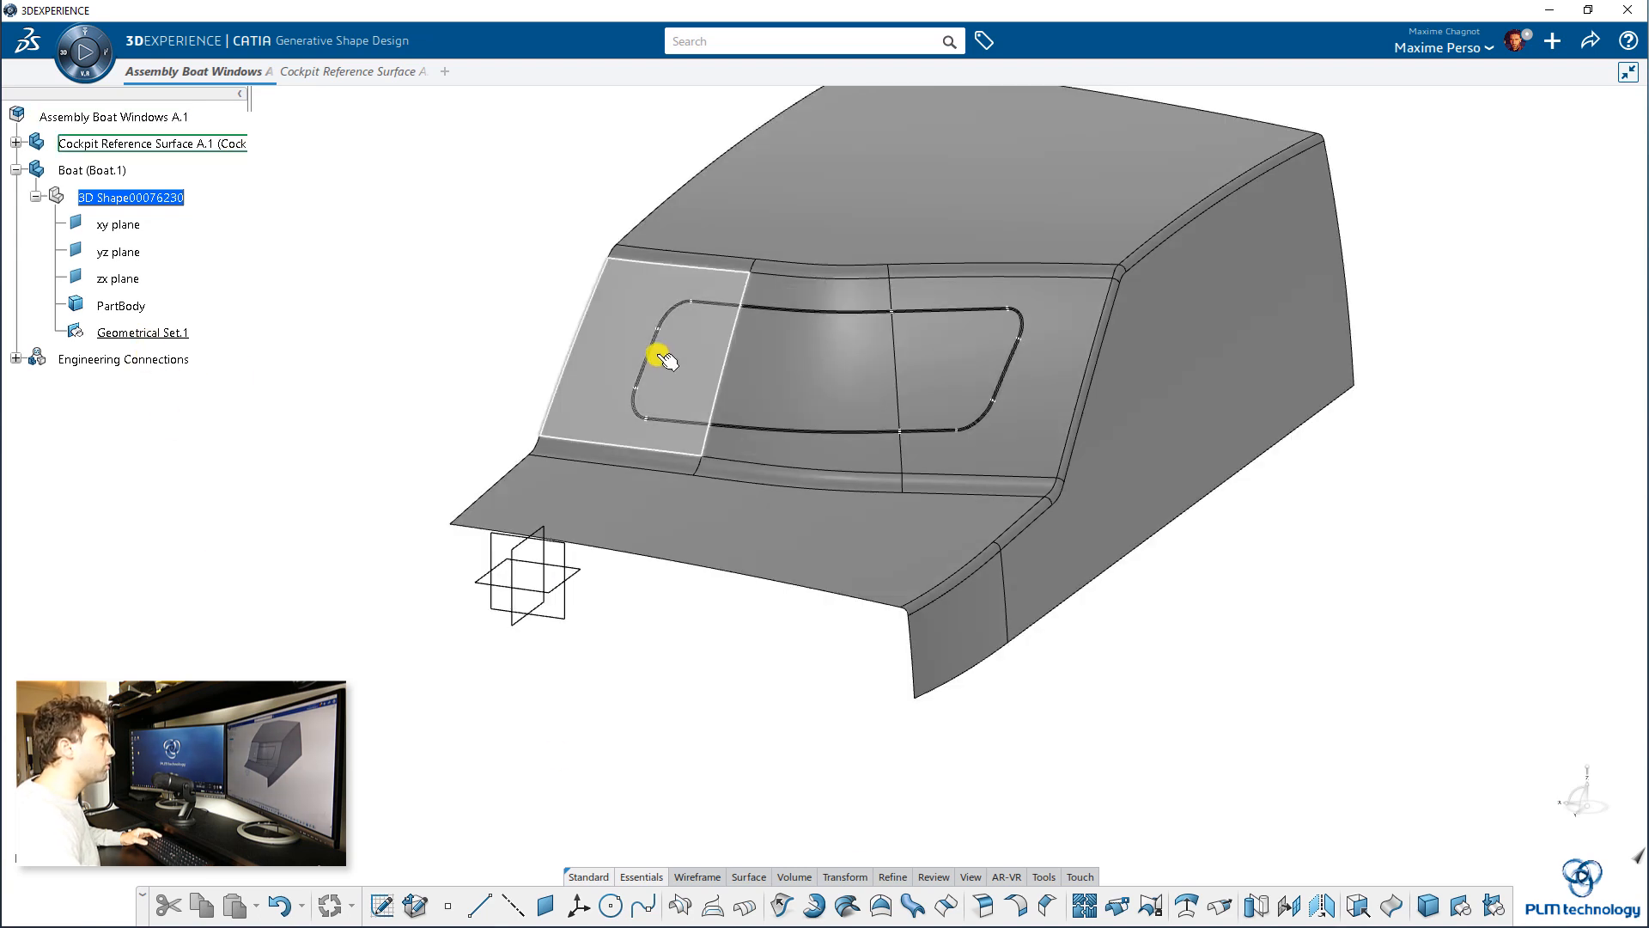
Join the cockpit reference surface inside the Boat part, keeping the link with the selected object.
{"action": "middle_click_drag", "start_coordinate": [846, 256], "coordinate": [895, 301]}
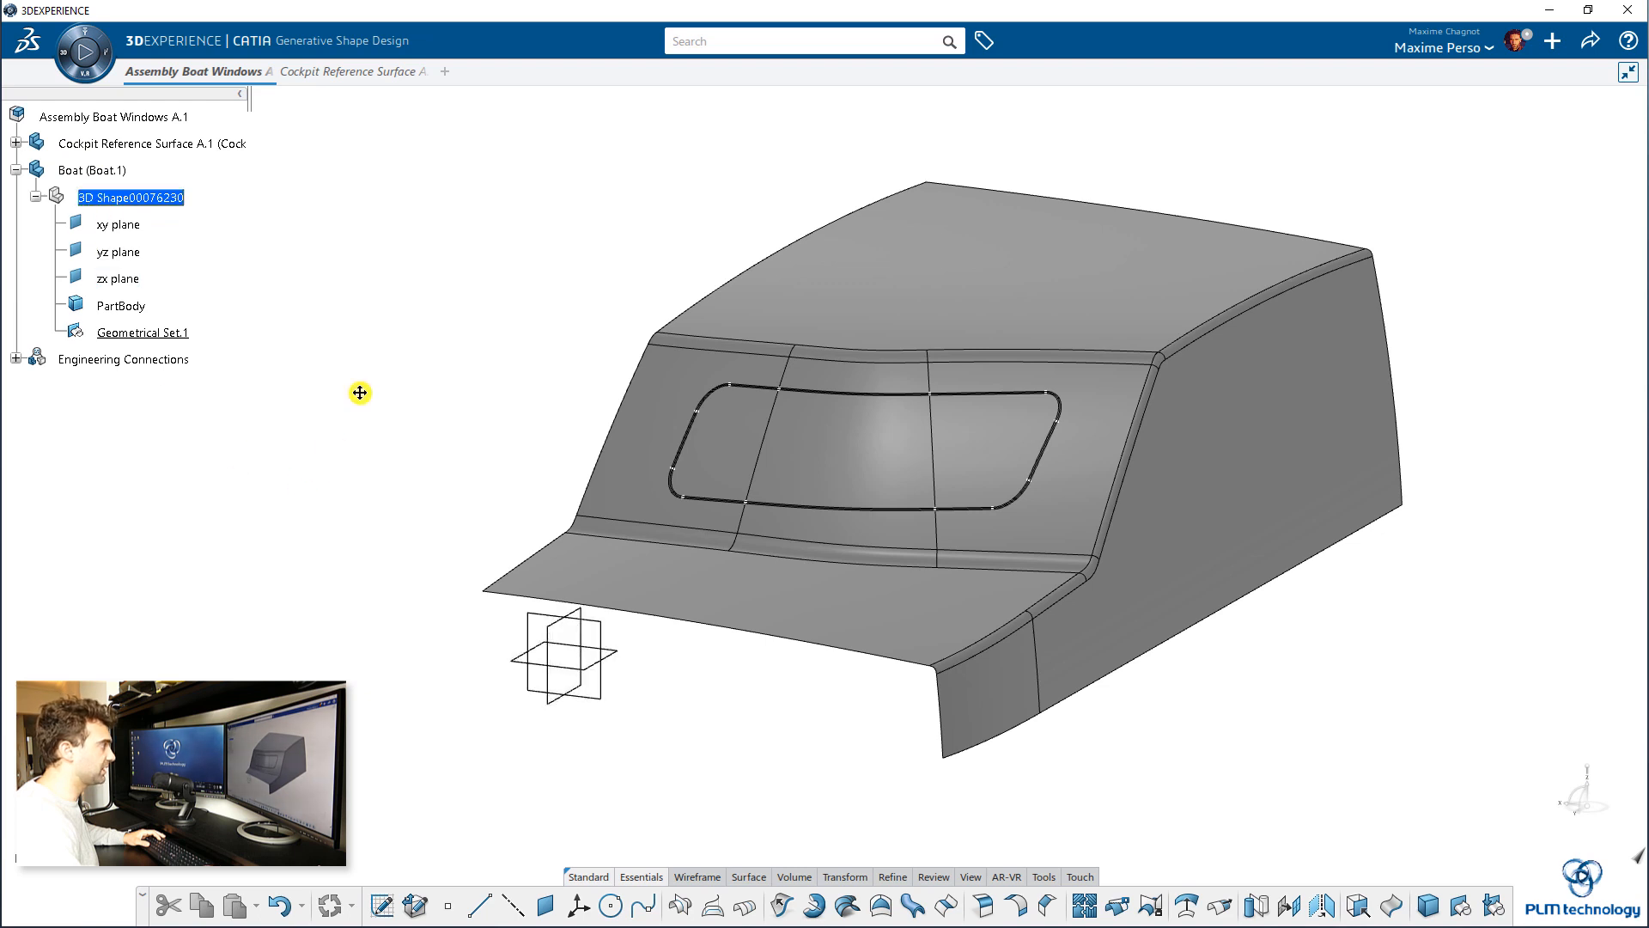
{"action": "middle_click_drag", "start_coordinate": [358, 391], "coordinate": [402, 296]}
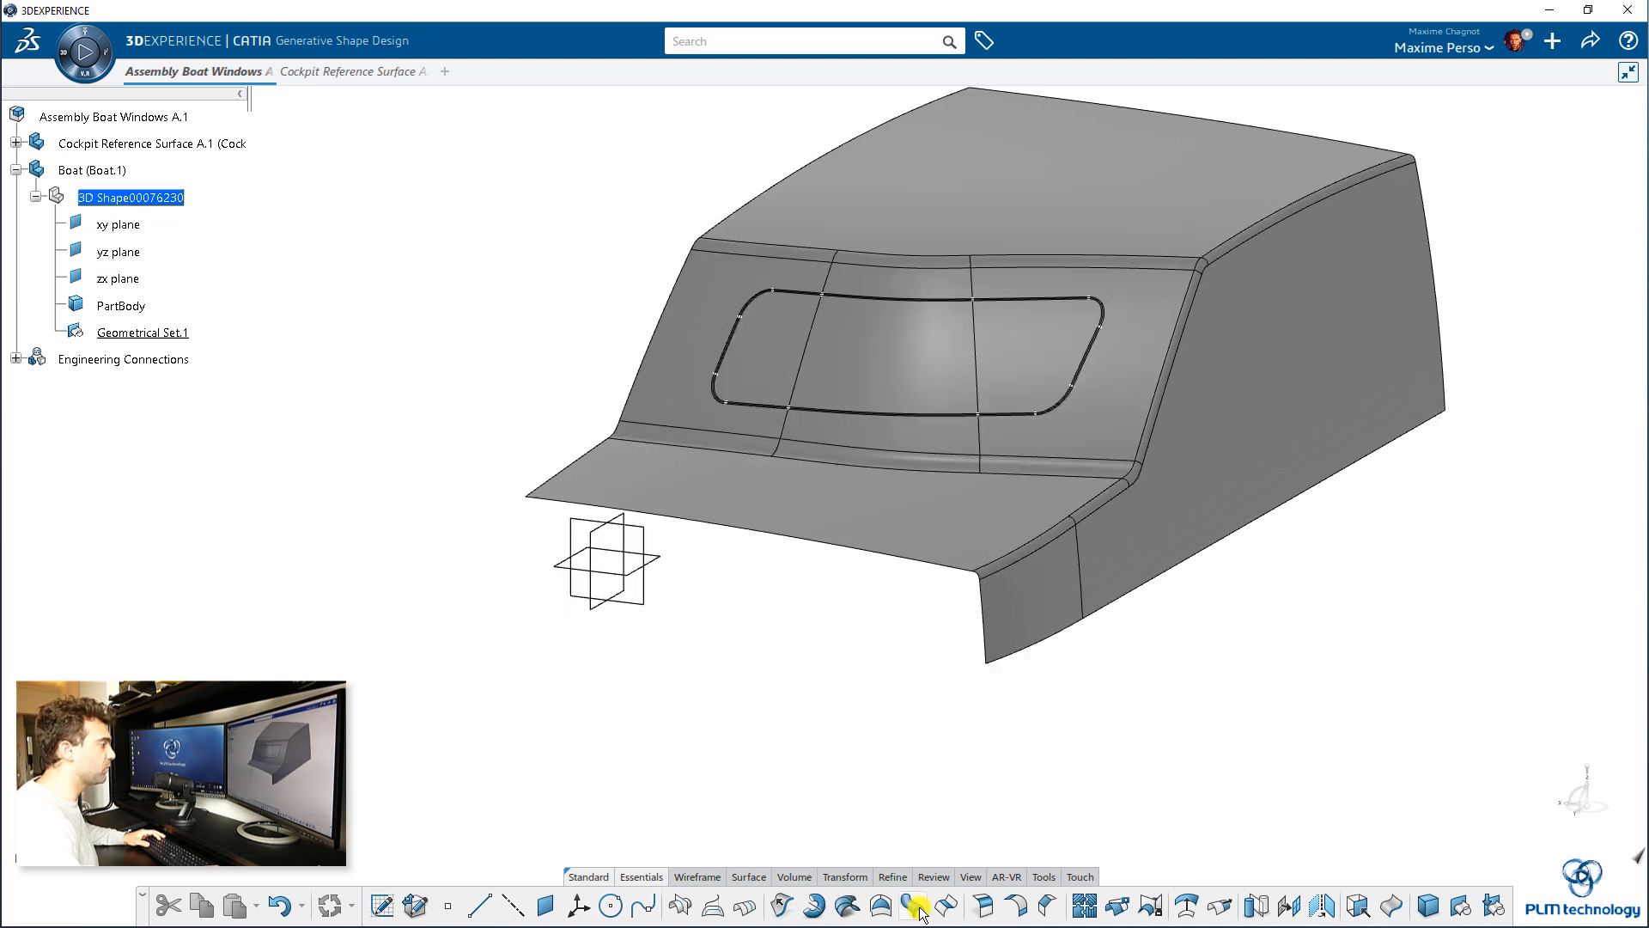
{"action": "left_click", "coordinate": [1086, 910]}
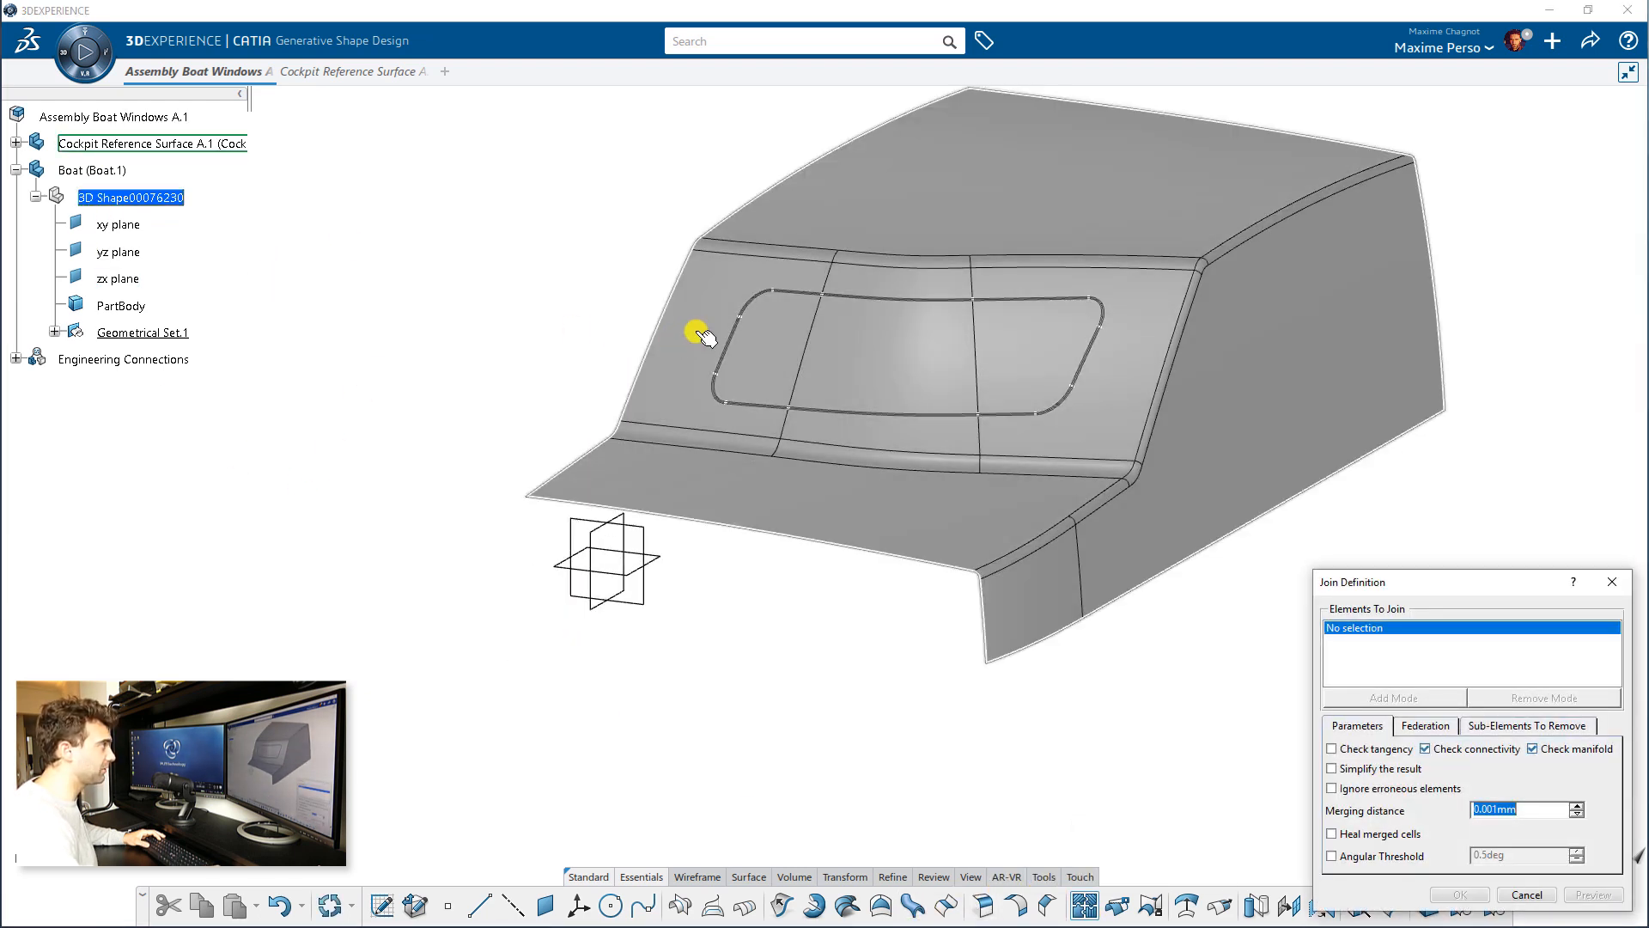
{"action": "left_click", "coordinate": [688, 331]}
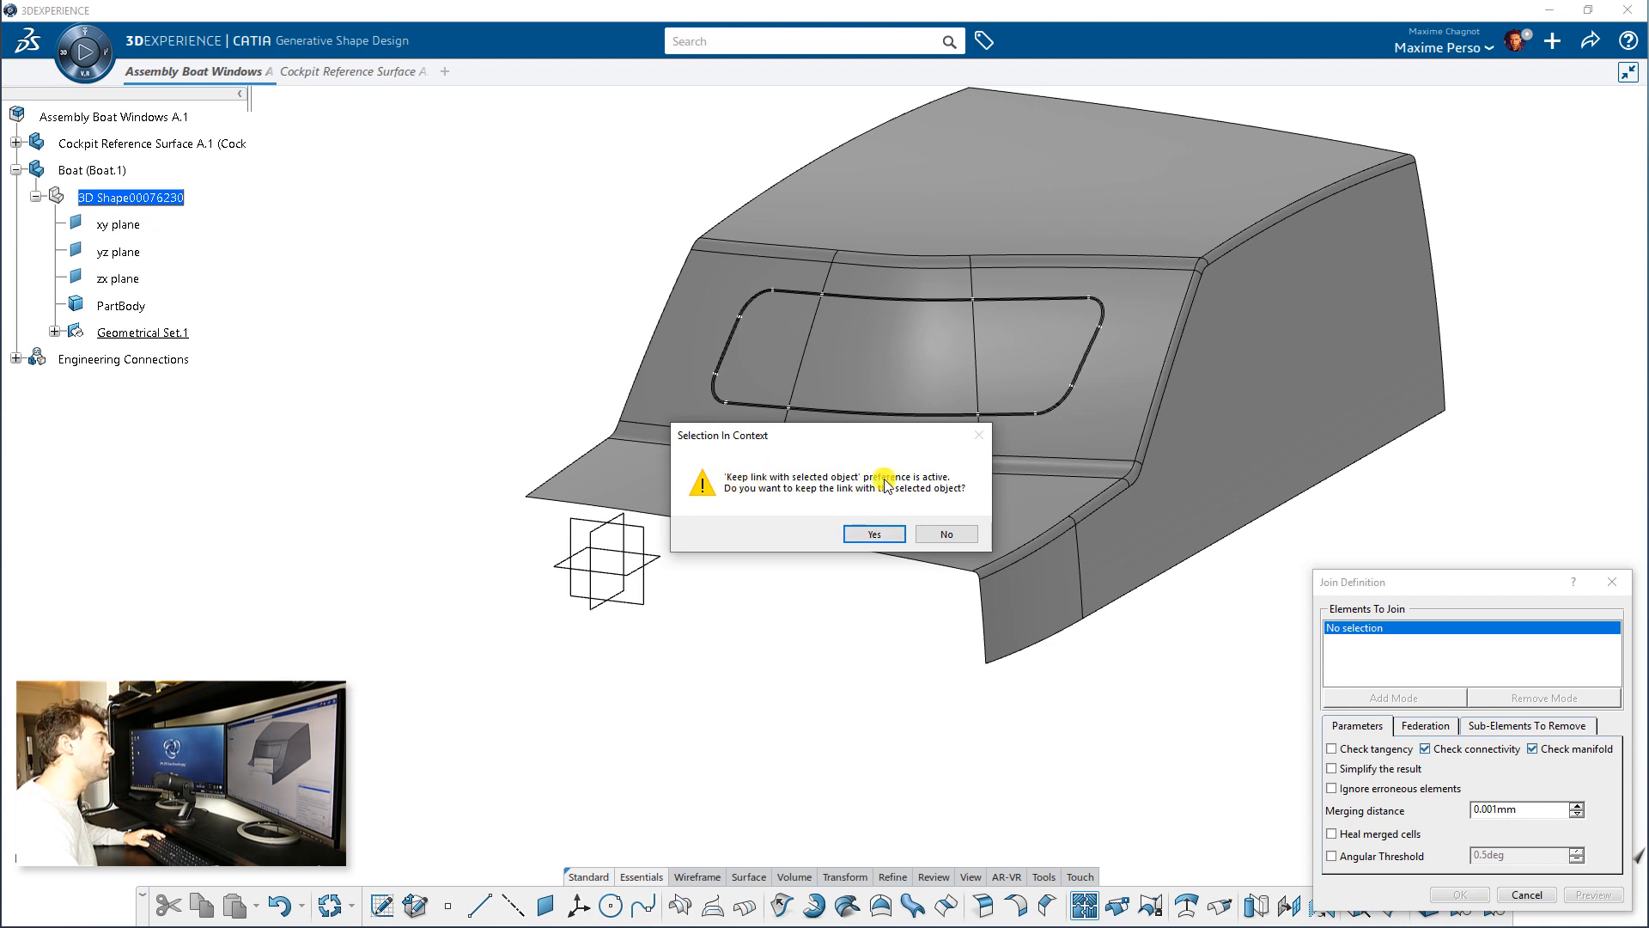
{"action": "left_click", "coordinate": [872, 534]}
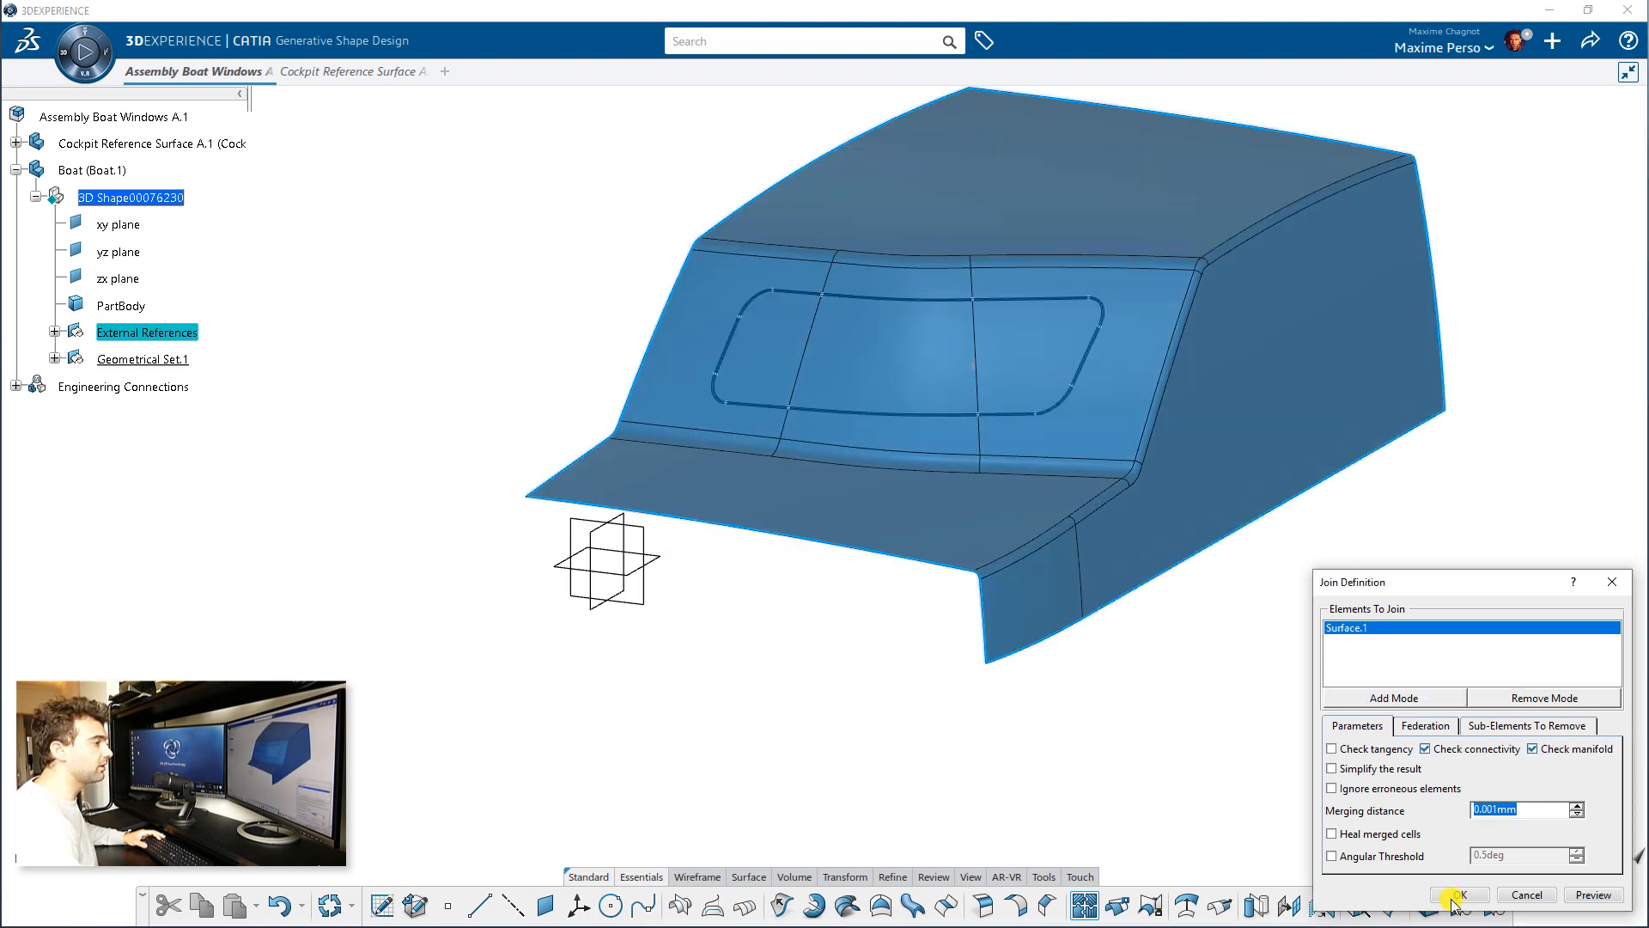
{"action": "left_click", "coordinate": [1457, 895]}
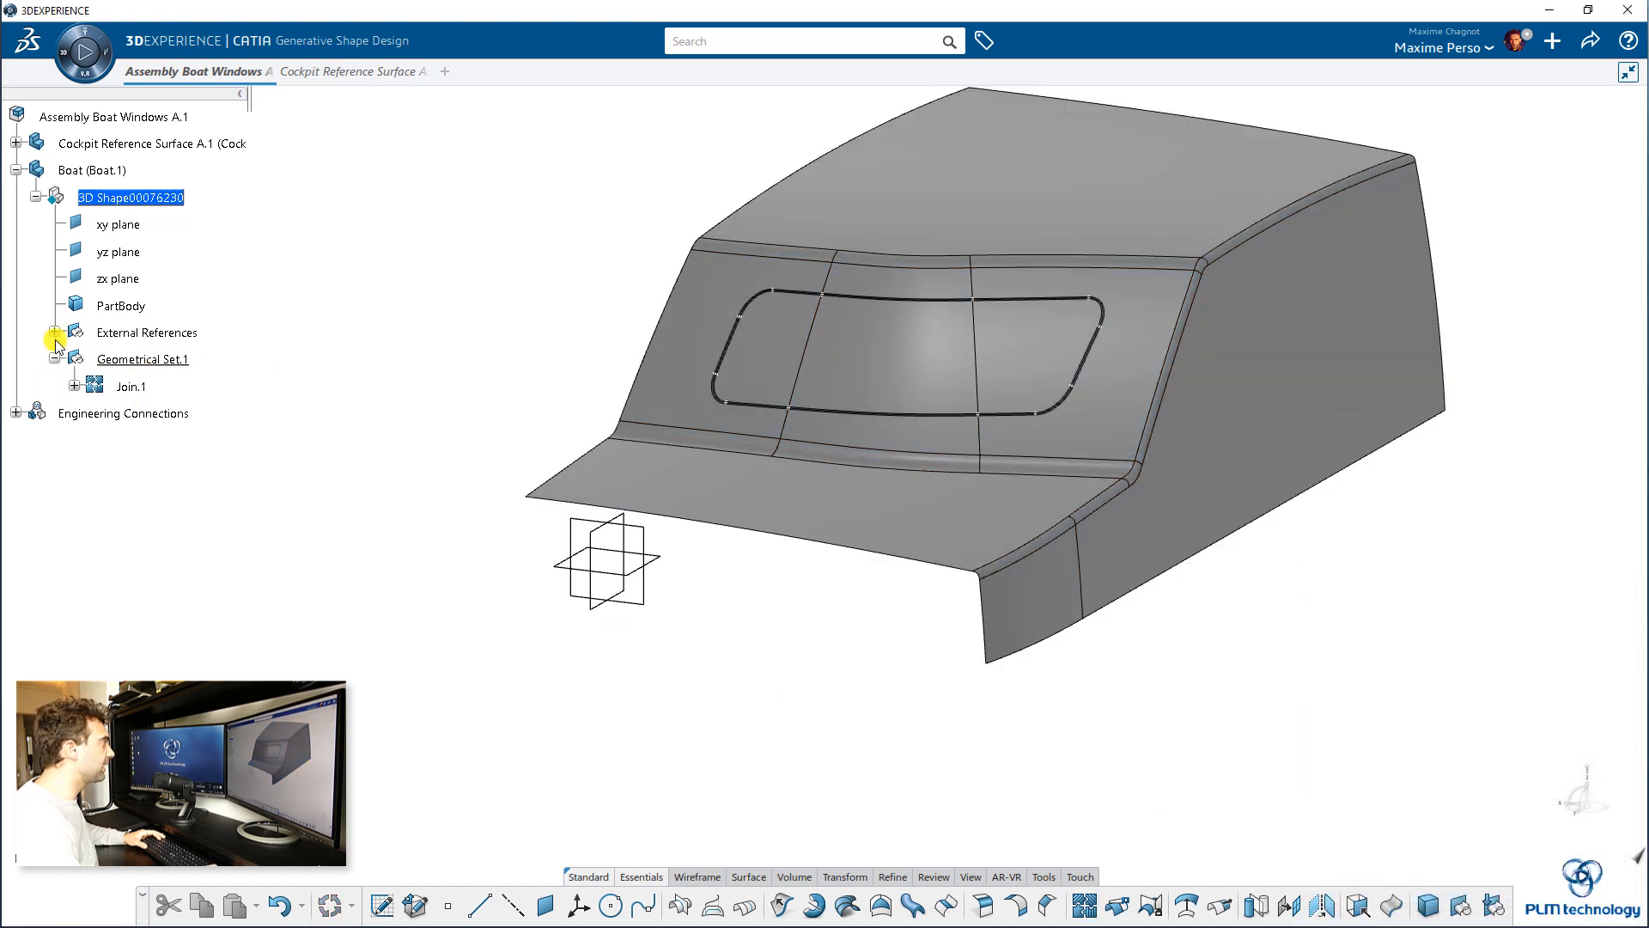
Expand the Boat part's external references and delete the surface join from the geometrical set.
{"action": "left_click", "coordinate": [54, 332]}
{"action": "left_click", "coordinate": [130, 414]}
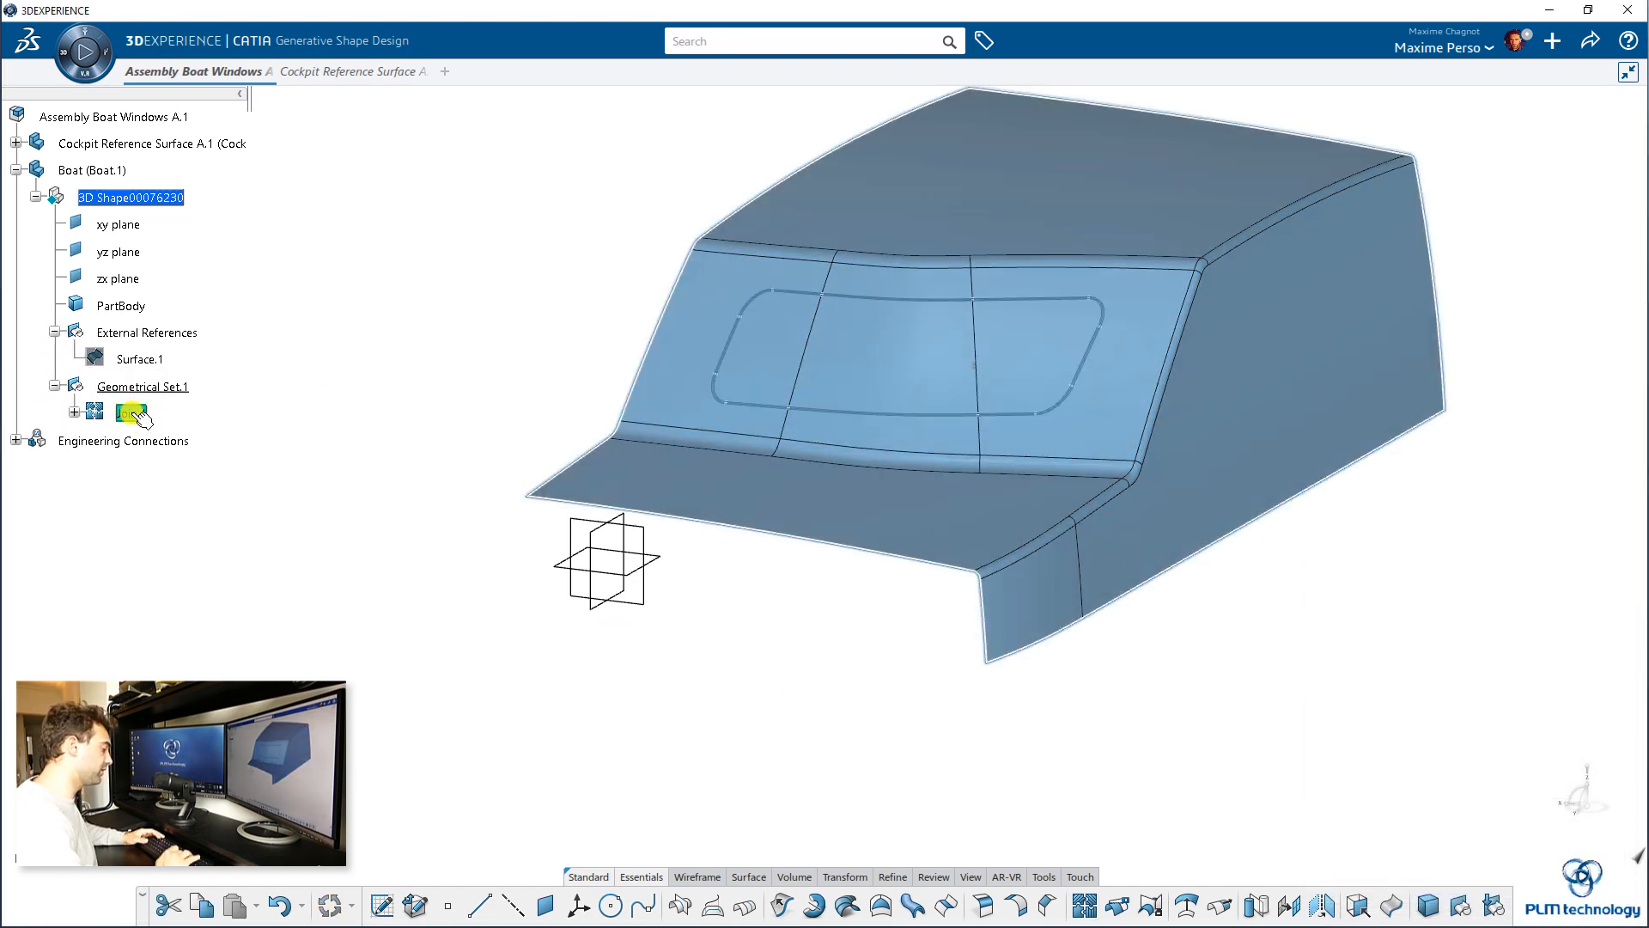
{"action": "key", "text": "Delete"}
{"action": "key", "text": "Return"}
Join the outermost window outline curve inside the Boat part, keeping the link with the selected object.
{"action": "mouse_move", "coordinate": [358, 507]}
{"action": "middle_mouse_down"}
{"action": "mouse_move", "coordinate": [390, 507]}
{"action": "mouse_move", "coordinate": [439, 637]}
{"action": "mouse_move", "coordinate": [337, 522]}
{"action": "middle_mouse_up"}
{"action": "left_click", "coordinate": [1082, 902]}
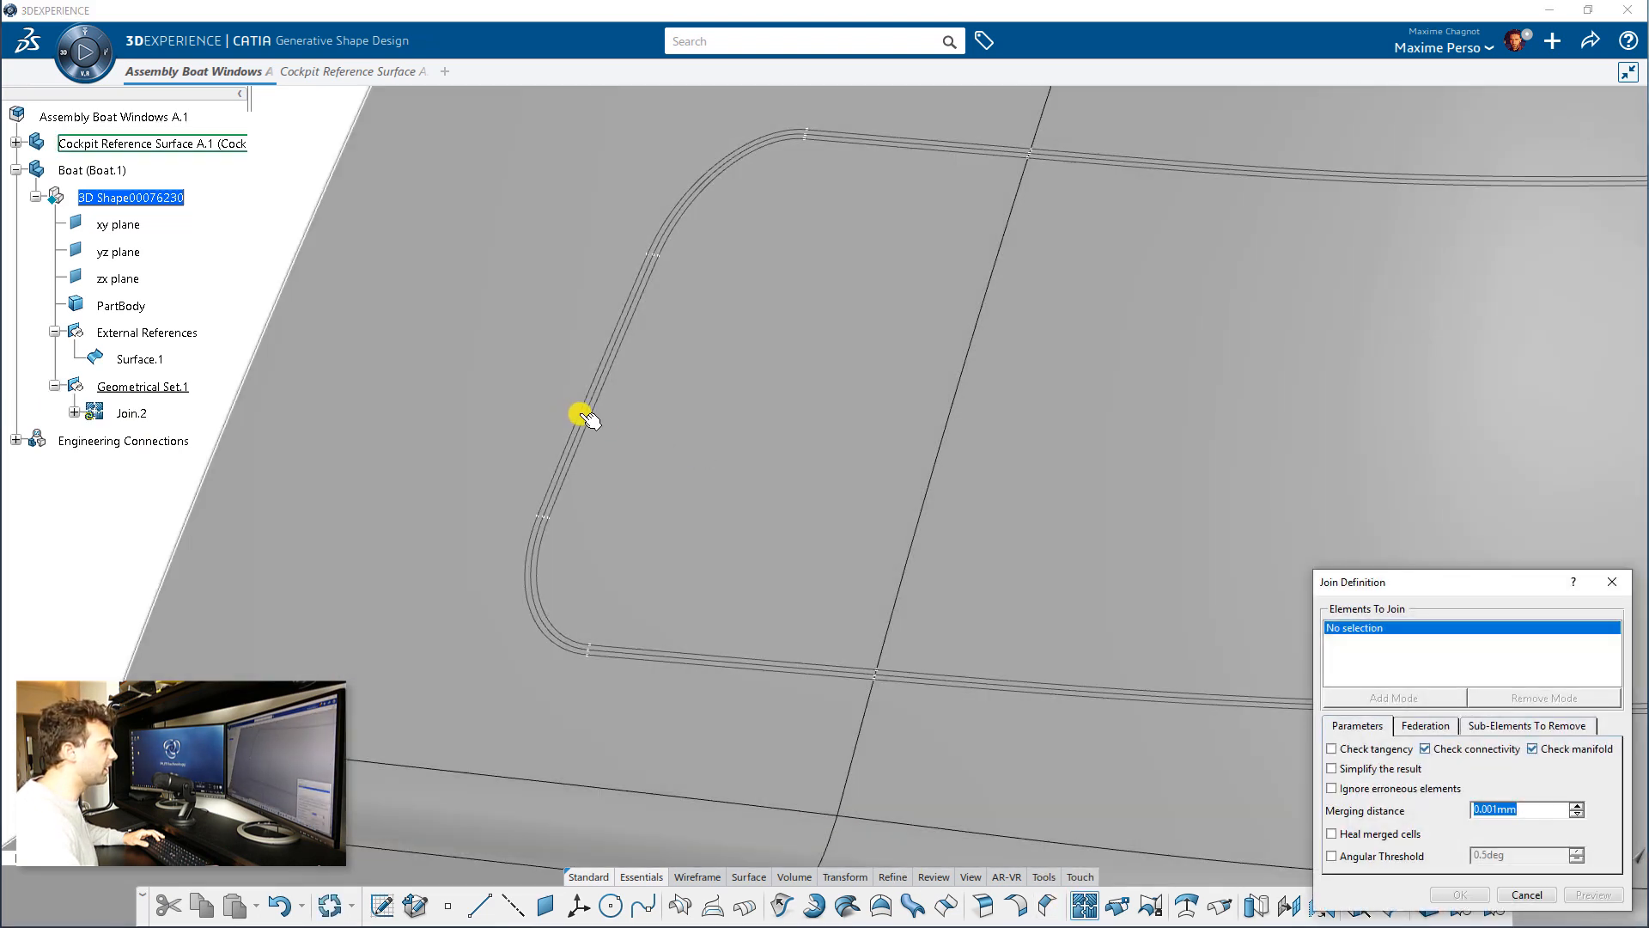
{"action": "left_click", "coordinate": [580, 412]}
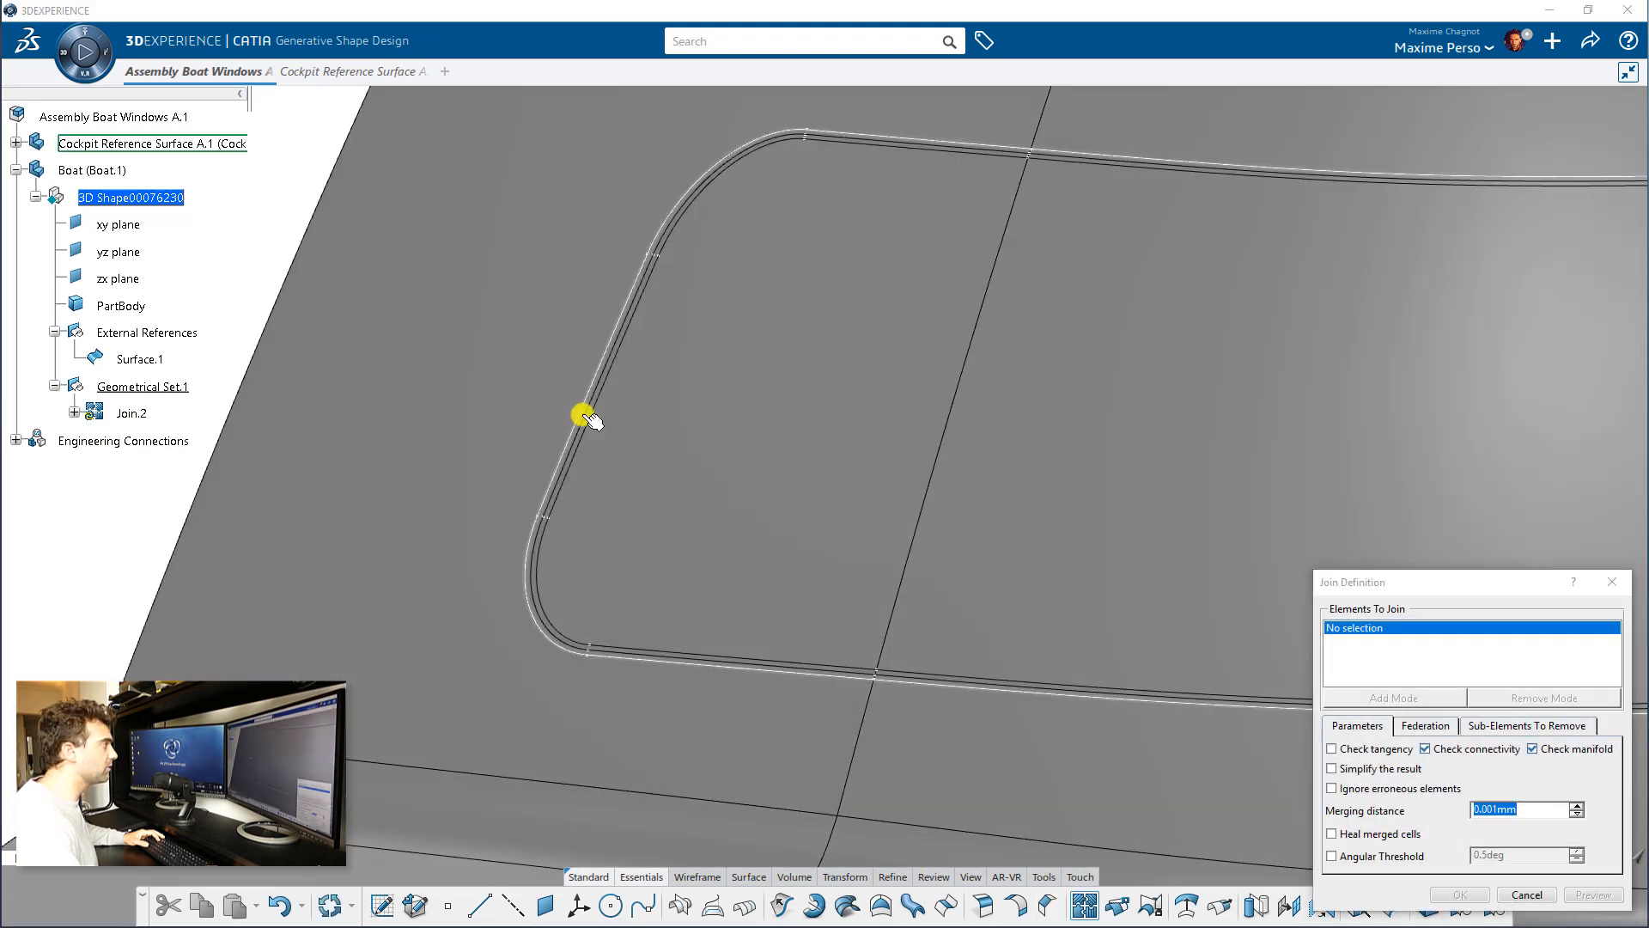
{"action": "left_click", "coordinate": [872, 534]}
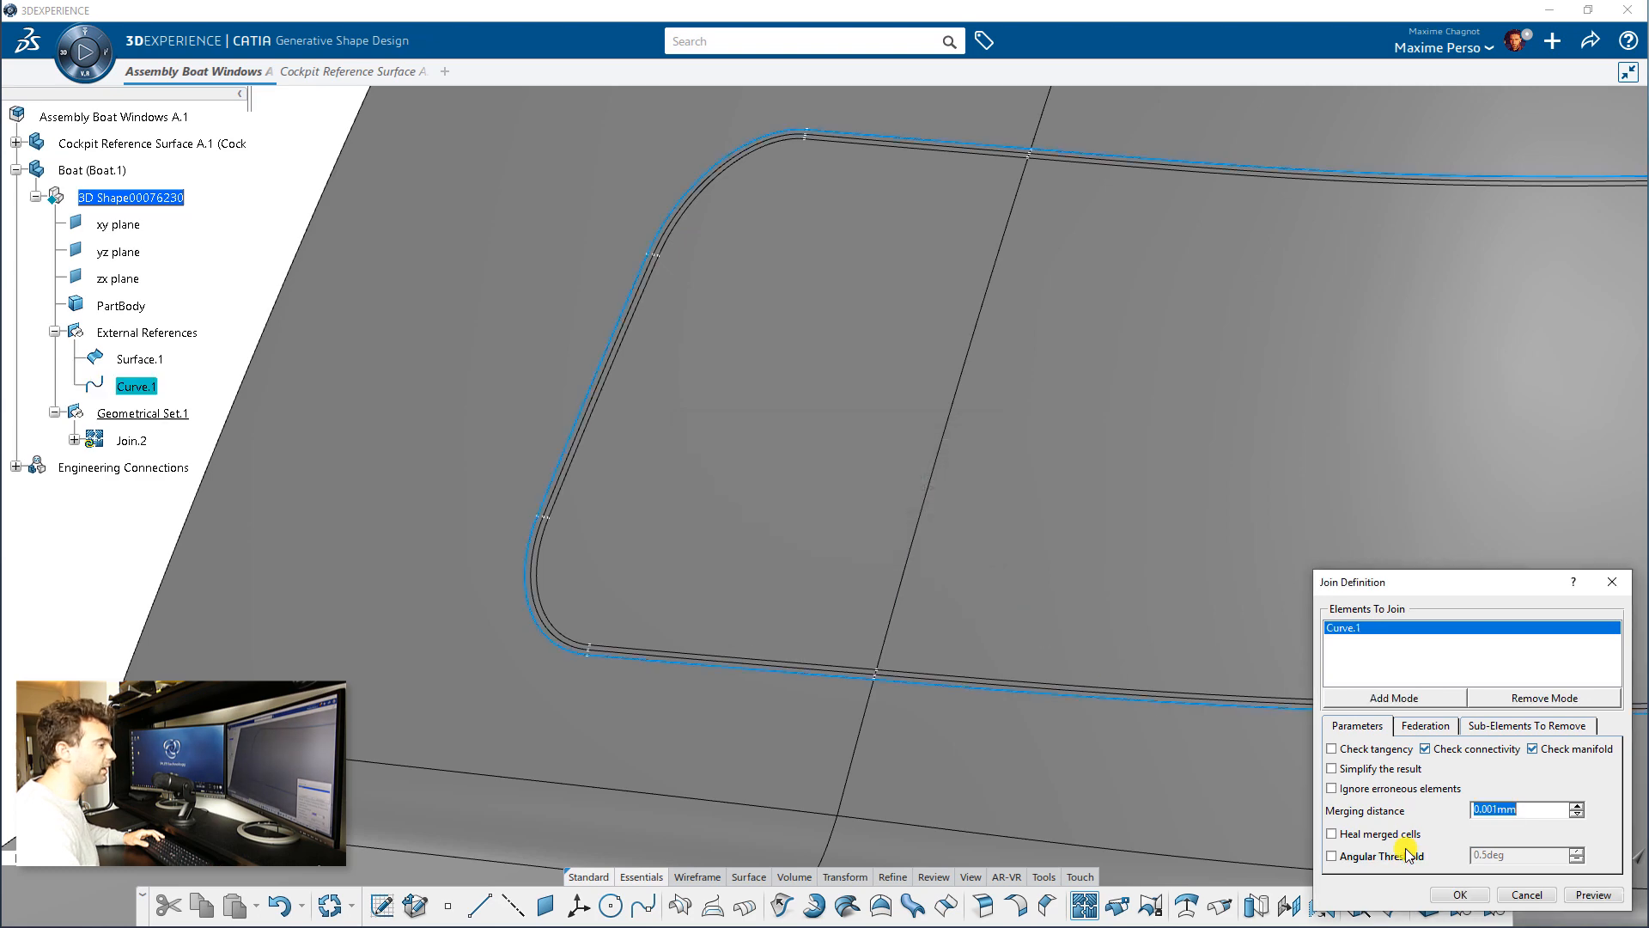
{"action": "left_click", "coordinate": [1454, 898]}
{"action": "middle_click_drag", "start_coordinate": [760, 667], "coordinate": [700, 704]}
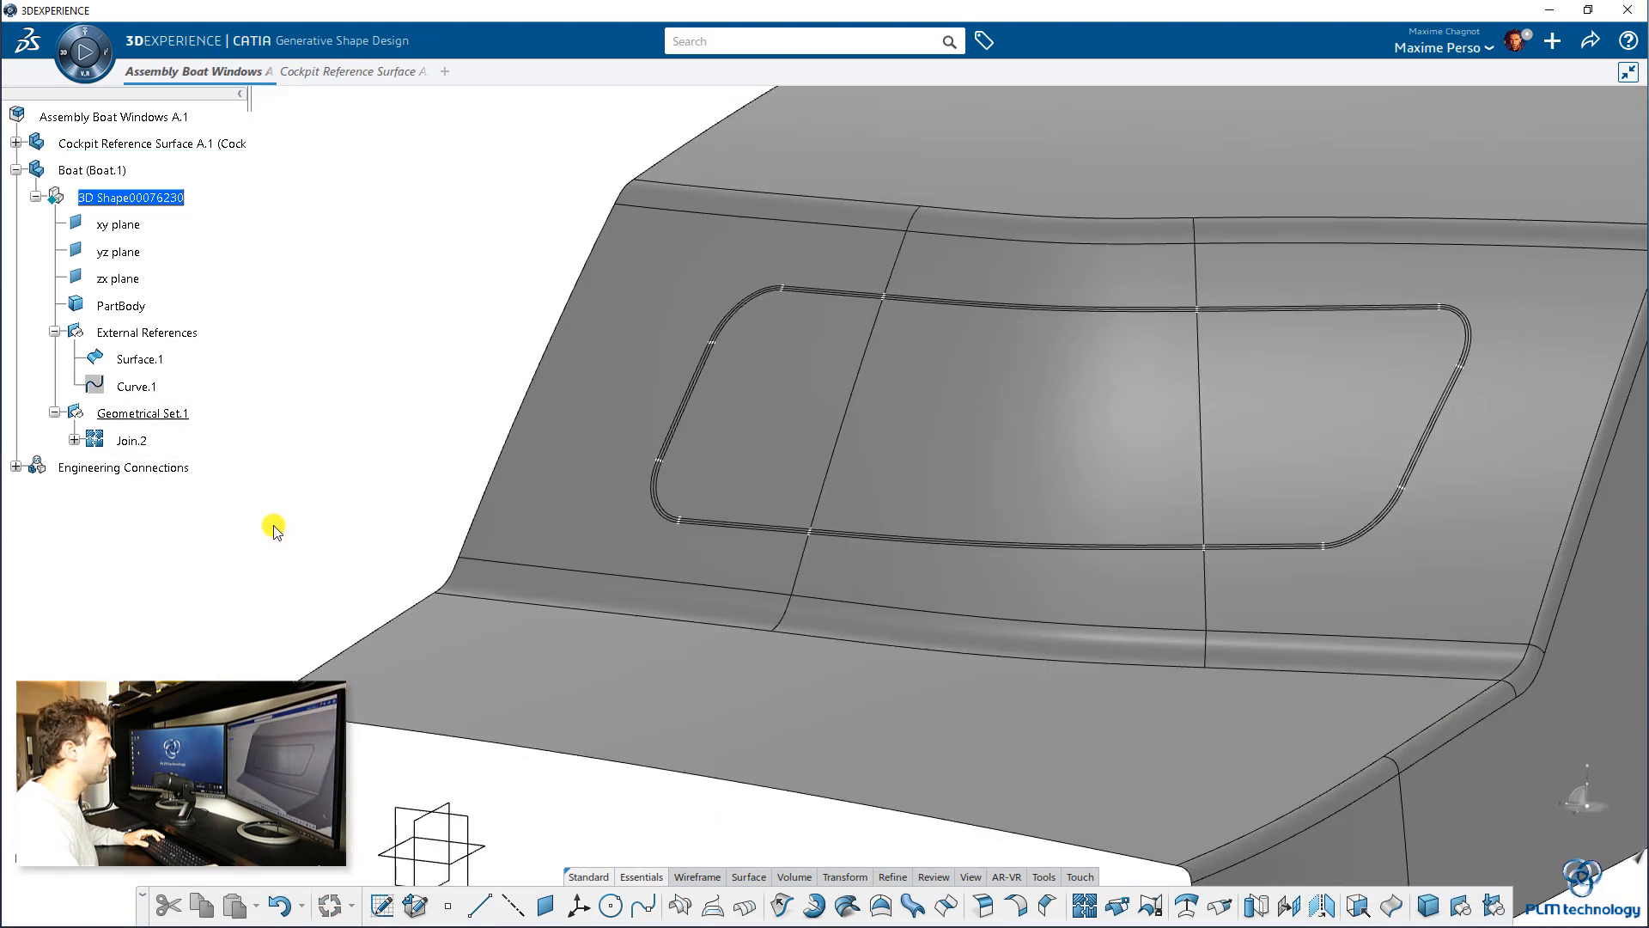
Delete the curve join from the geometrical set and hide the Cockpit Reference Surface part.
{"action": "left_click", "coordinate": [131, 440]}
{"action": "key", "text": "Delete"}
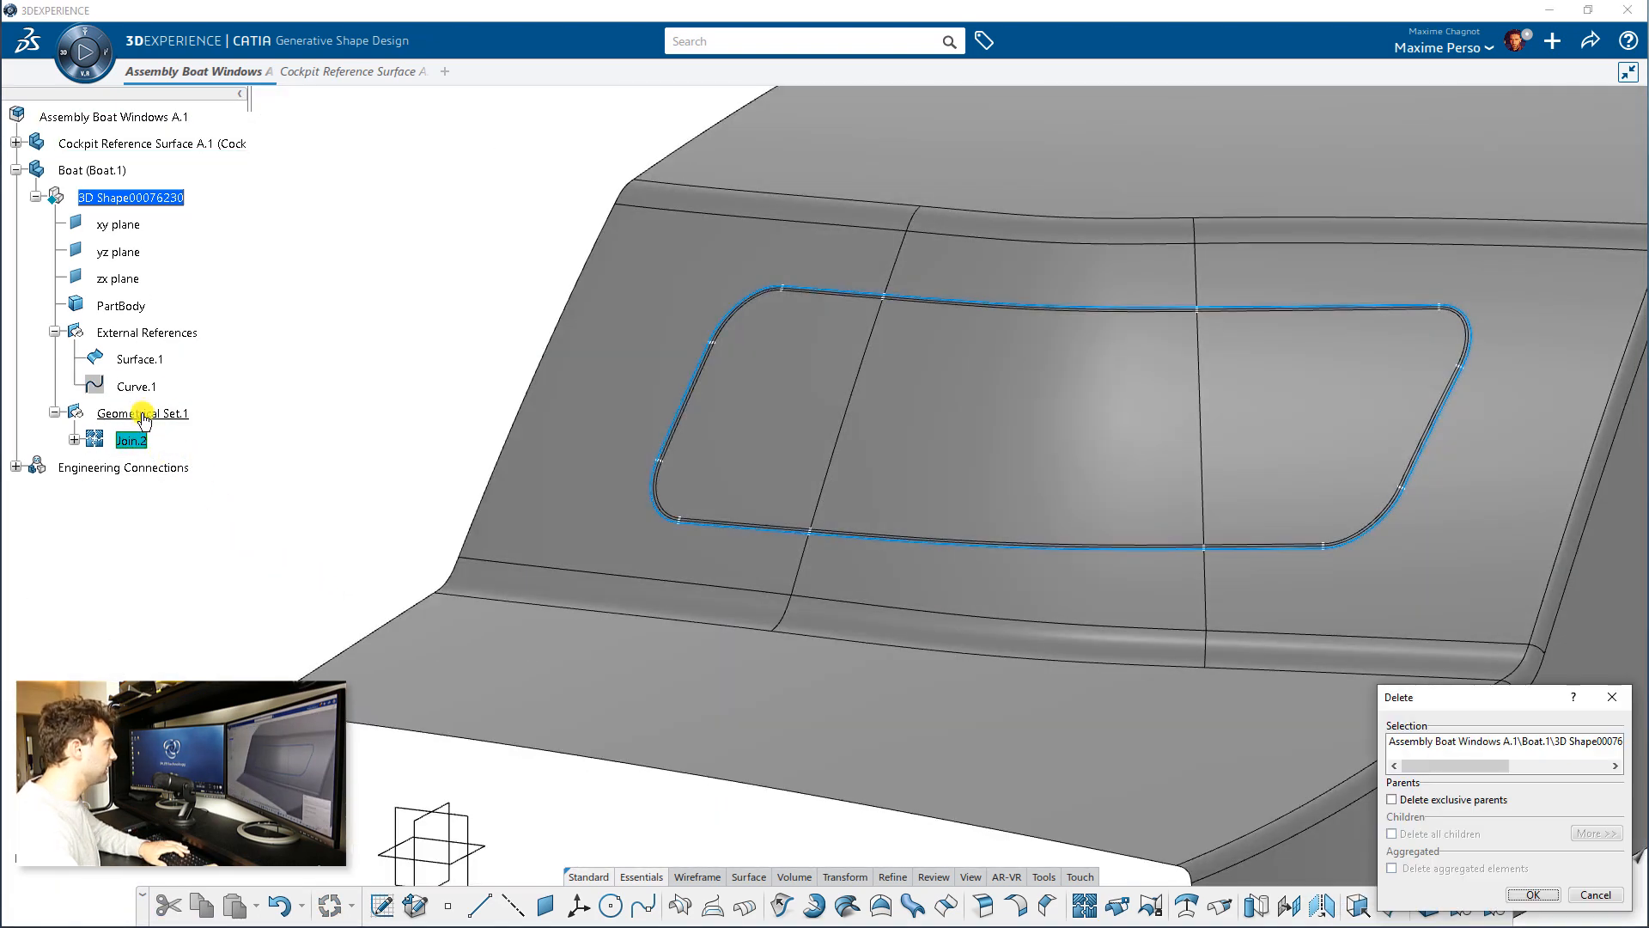
{"action": "key", "text": "Return"}
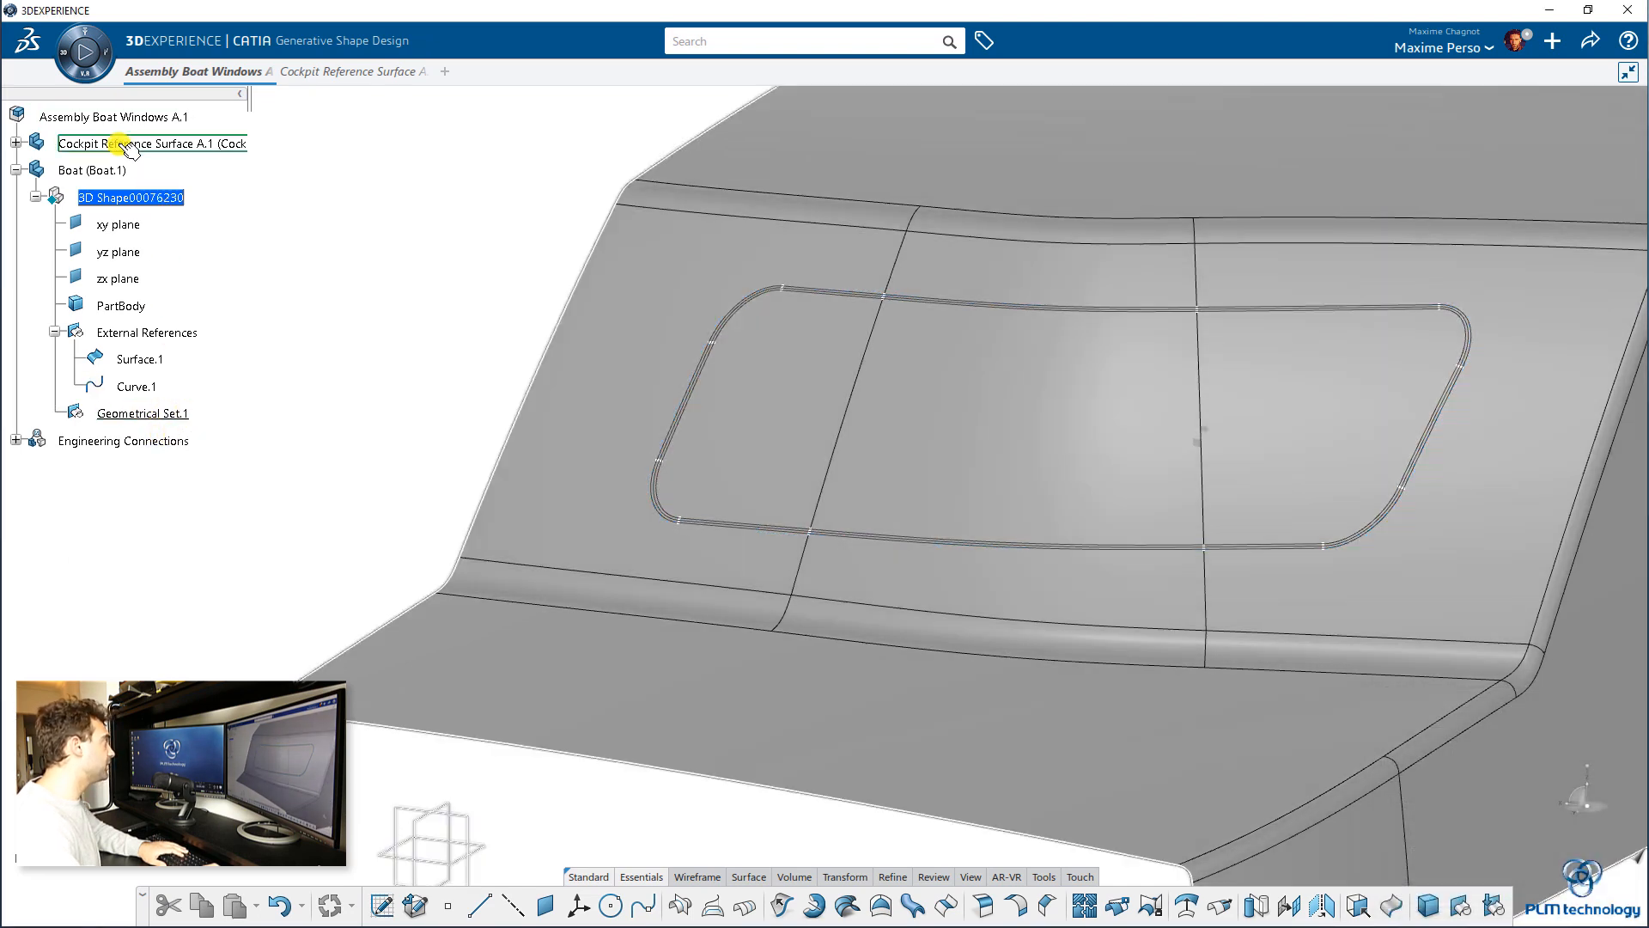
{"action": "right_click", "coordinate": [120, 144]}
{"action": "left_click", "coordinate": [202, 199]}
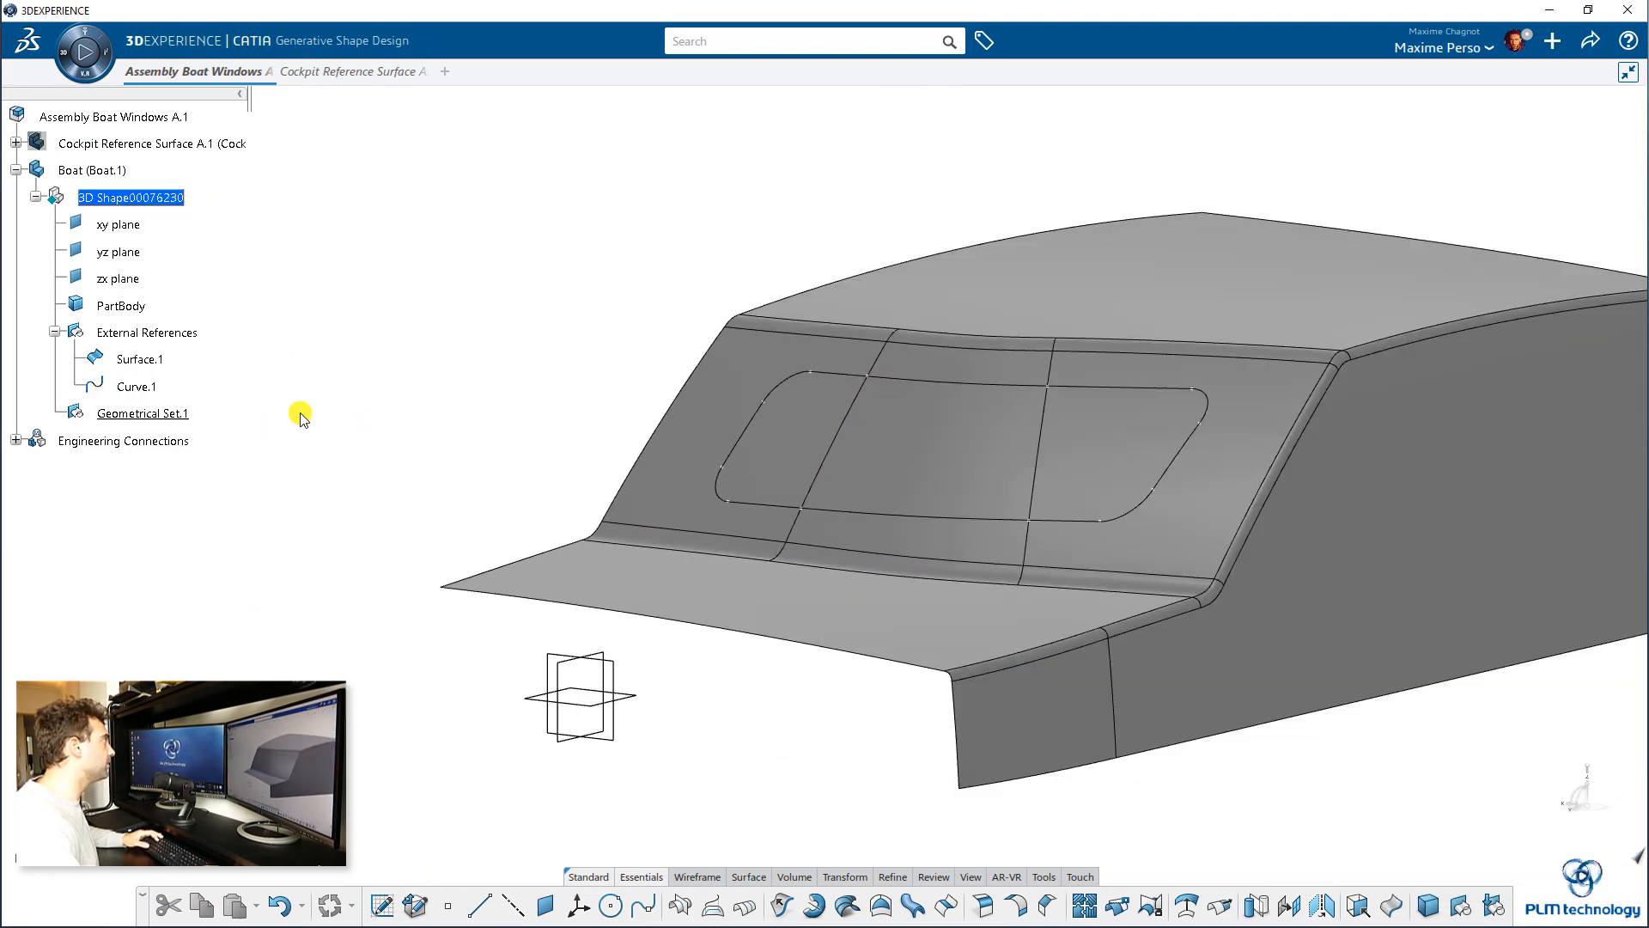
Split the linked cockpit surface with the linked window curve, keeping the side outside the window opening.
{"action": "middle_click_drag", "start_coordinate": [330, 418], "coordinate": [288, 348]}
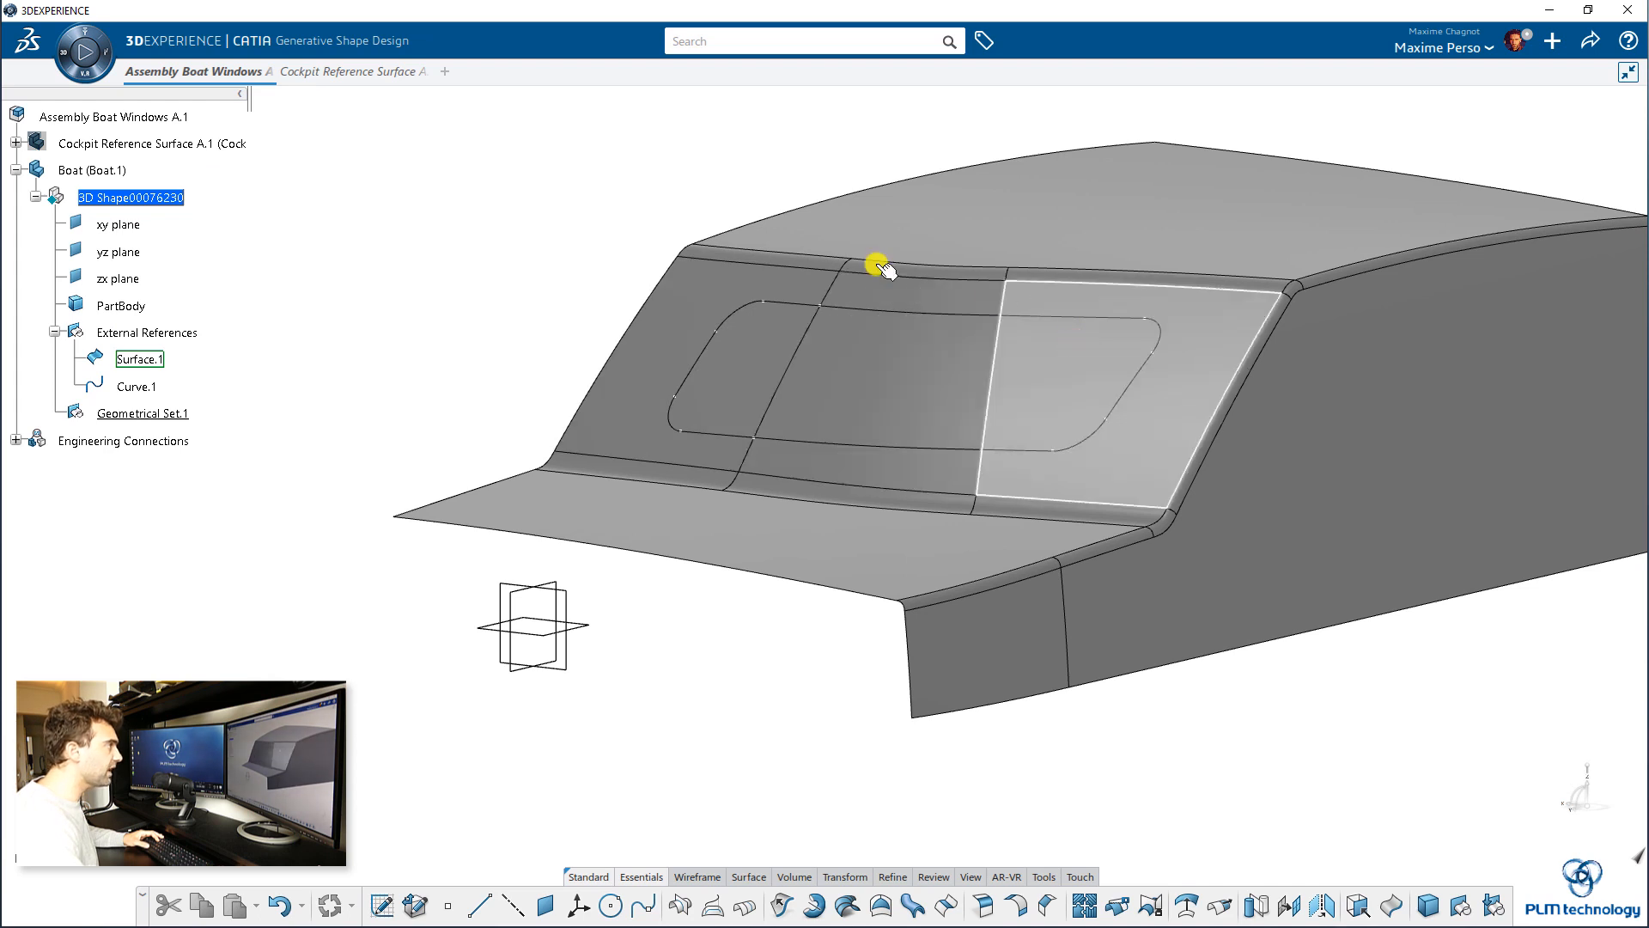
{"action": "middle_click_drag", "start_coordinate": [481, 382], "coordinate": [799, 532]}
{"action": "middle_click_drag", "start_coordinate": [1049, 569], "coordinate": [762, 670]}
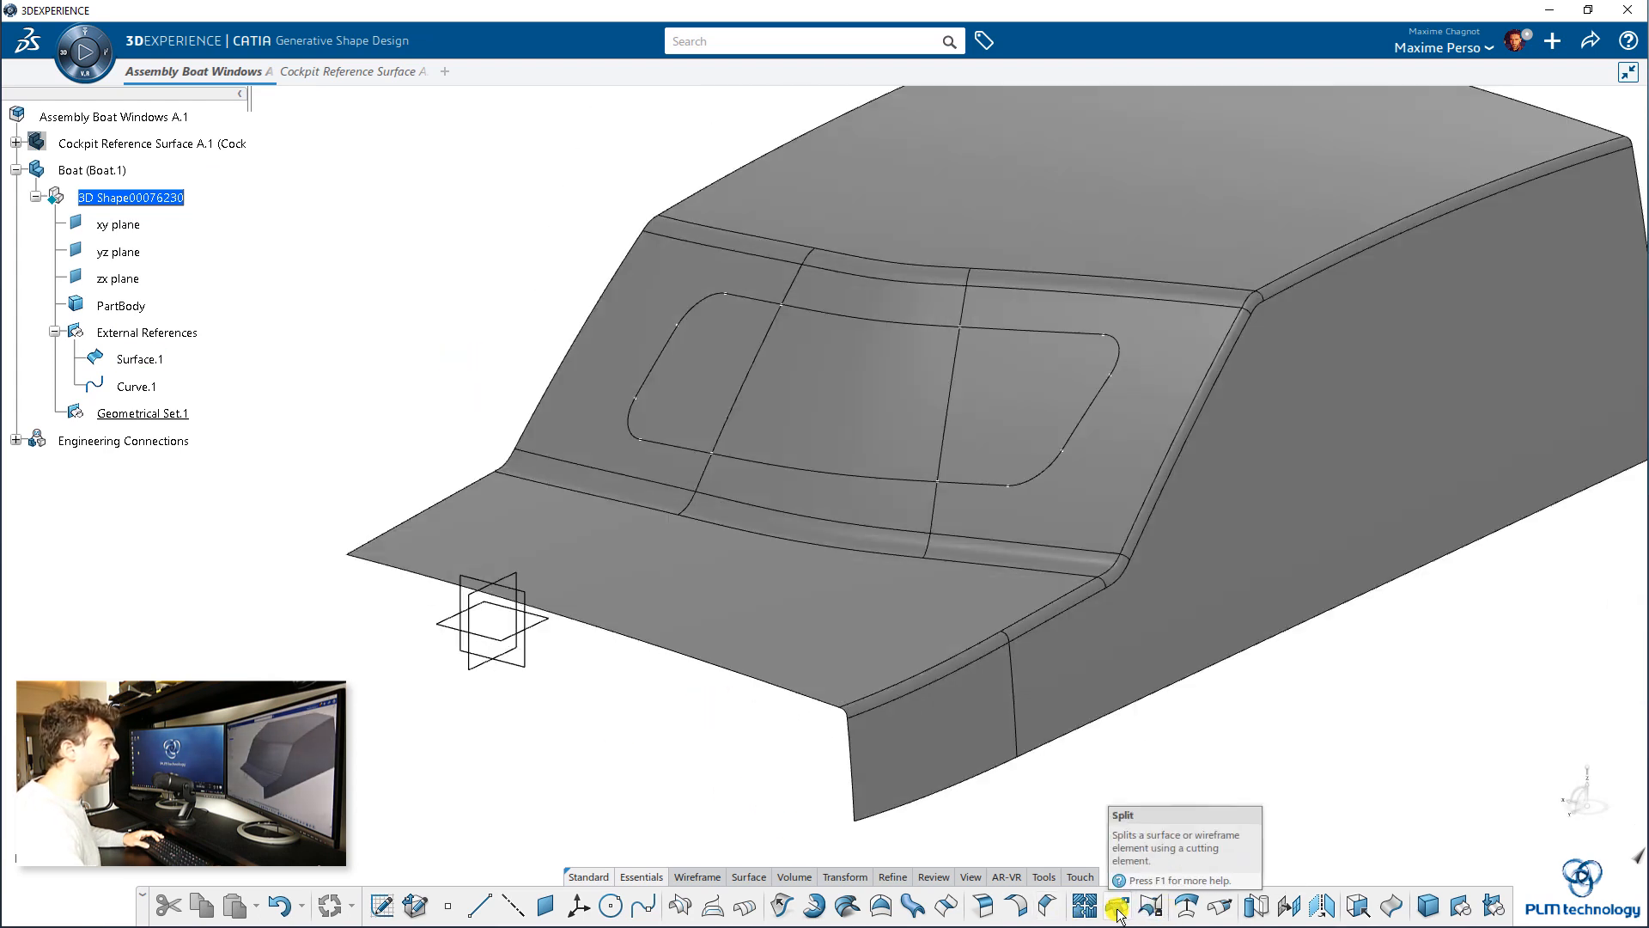
{"action": "left_click", "coordinate": [1166, 912]}
{"action": "left_click", "coordinate": [545, 500]}
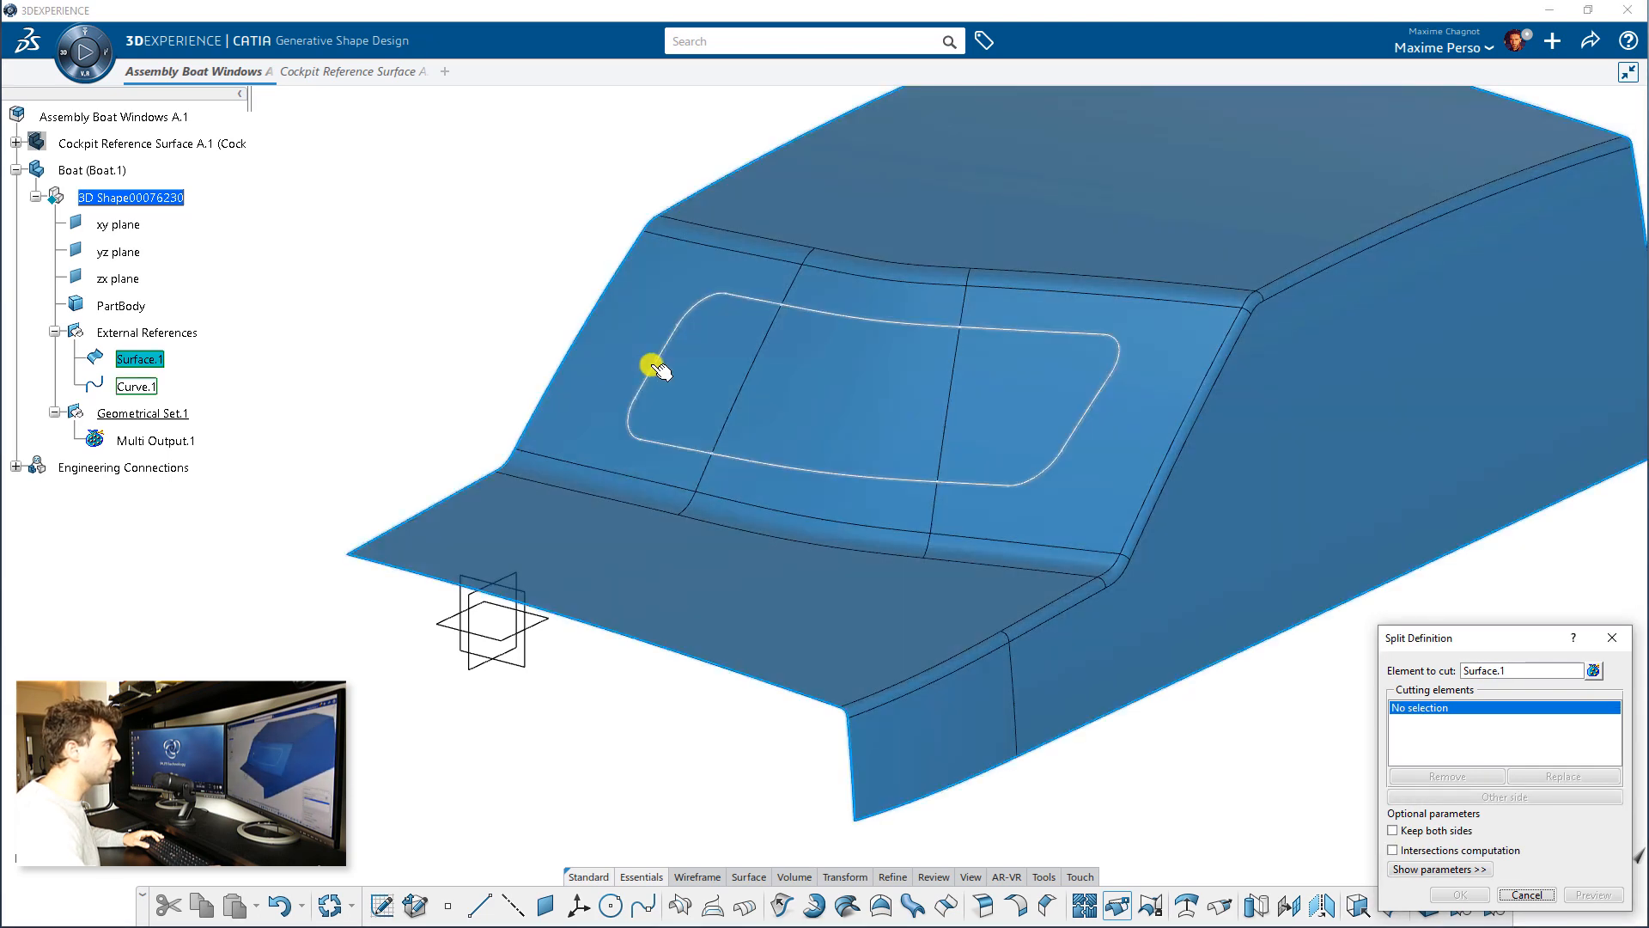
{"action": "left_click", "coordinate": [648, 364]}
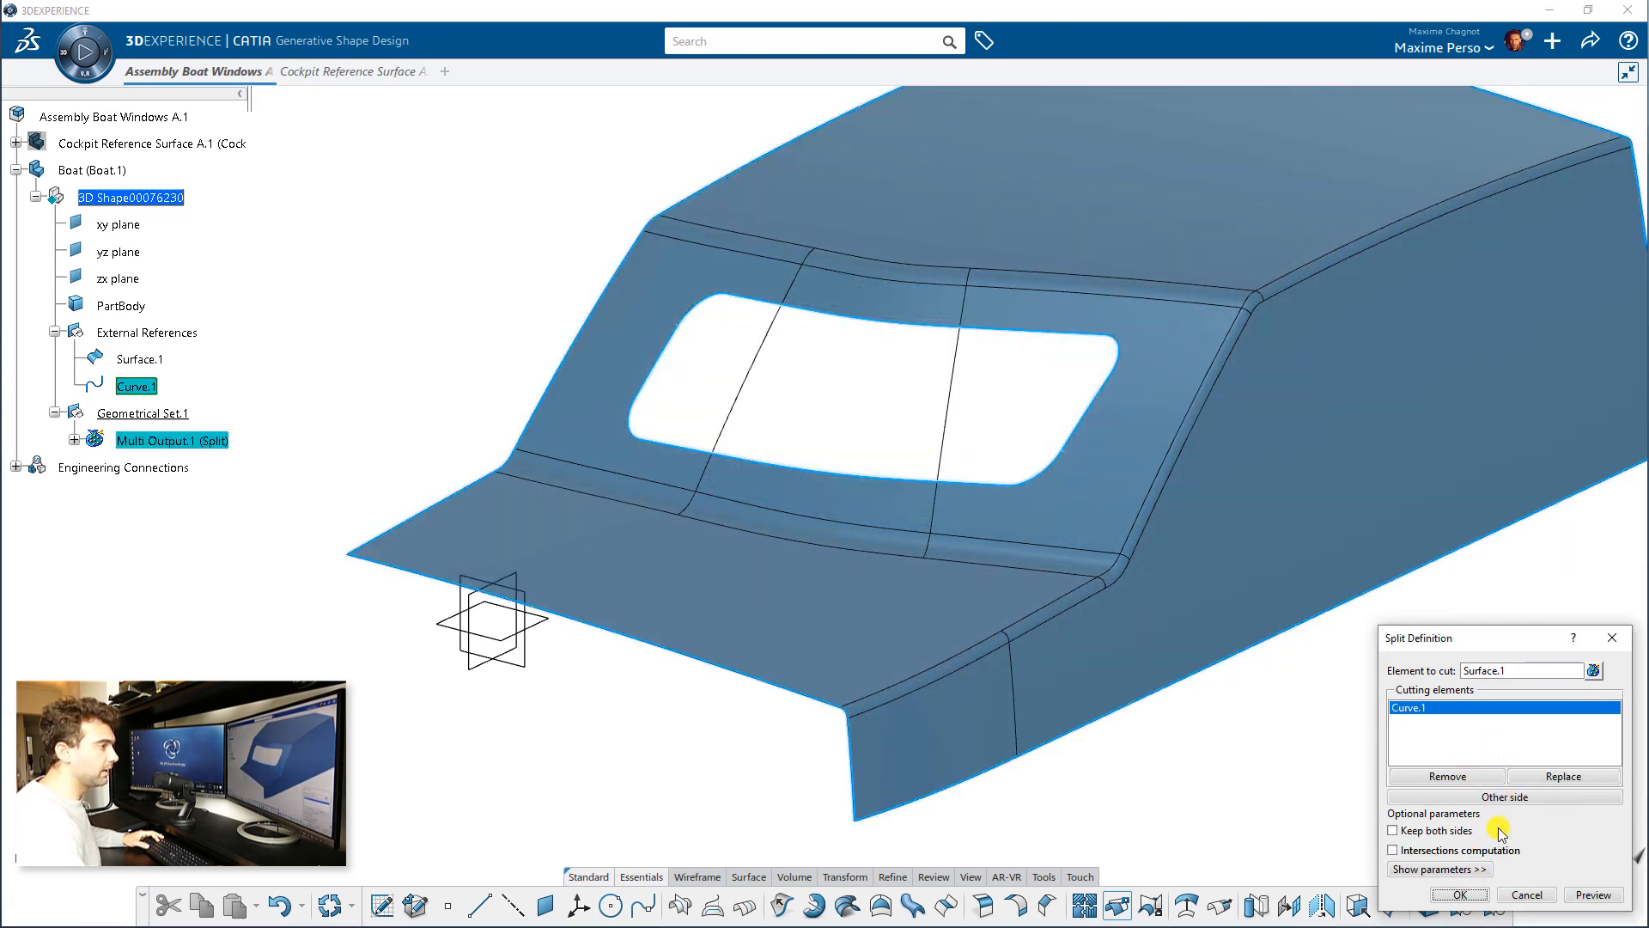
{"action": "left_click", "coordinate": [1479, 898]}
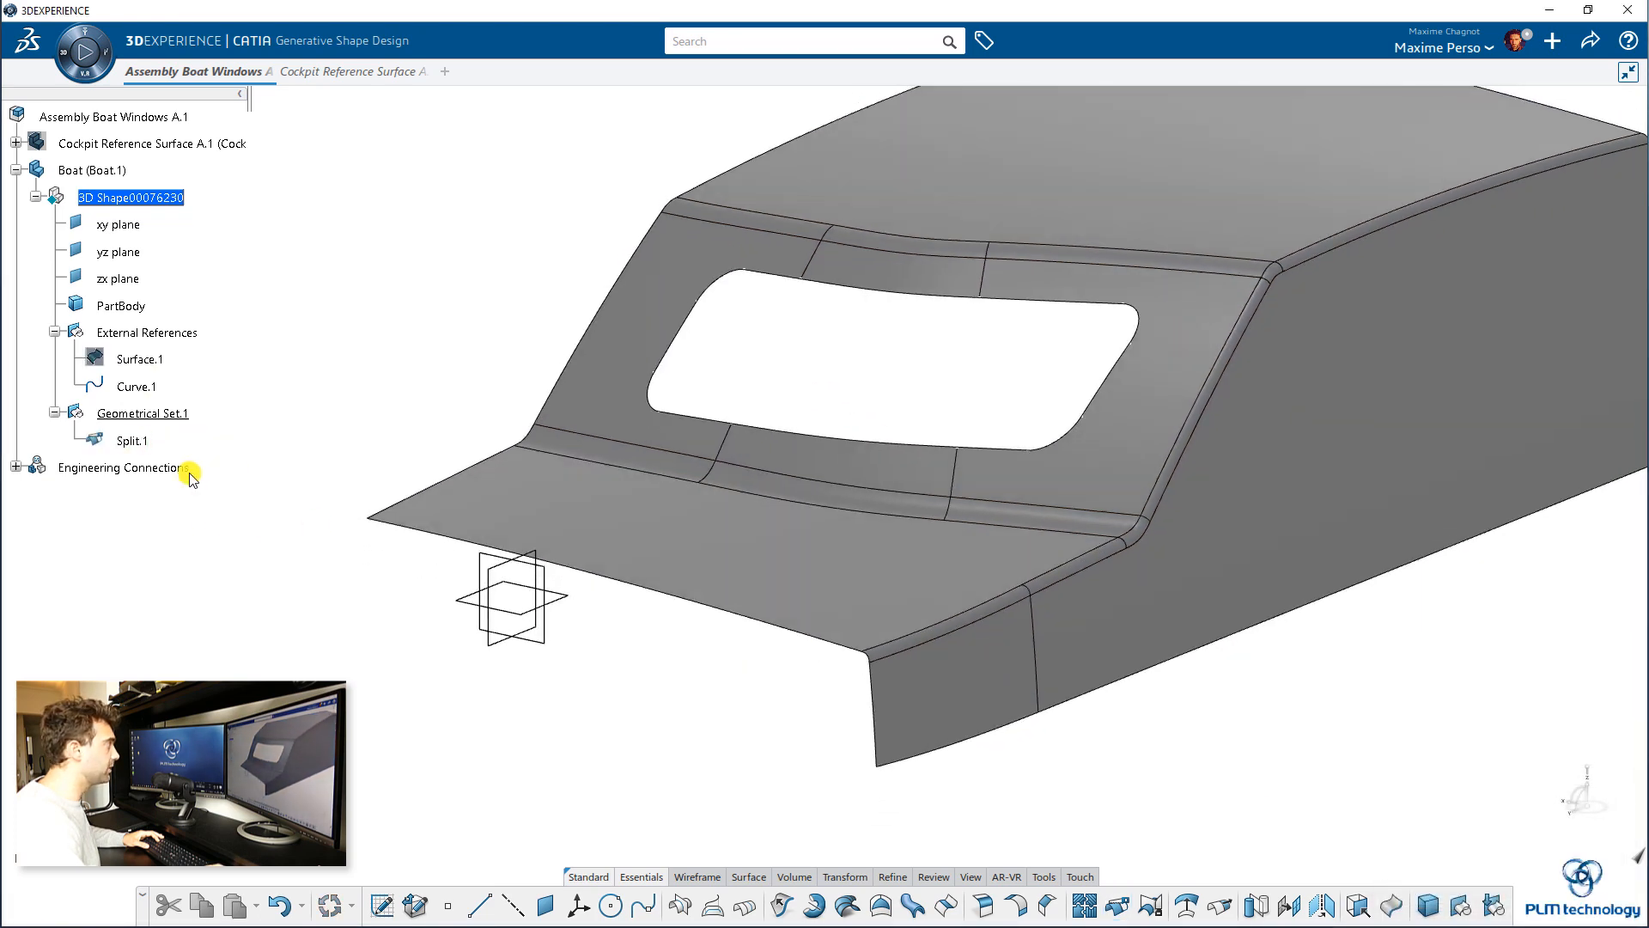
Define the Boat's PartBody as the work object and switch to Part Design.
{"action": "right_click", "coordinate": [120, 305]}
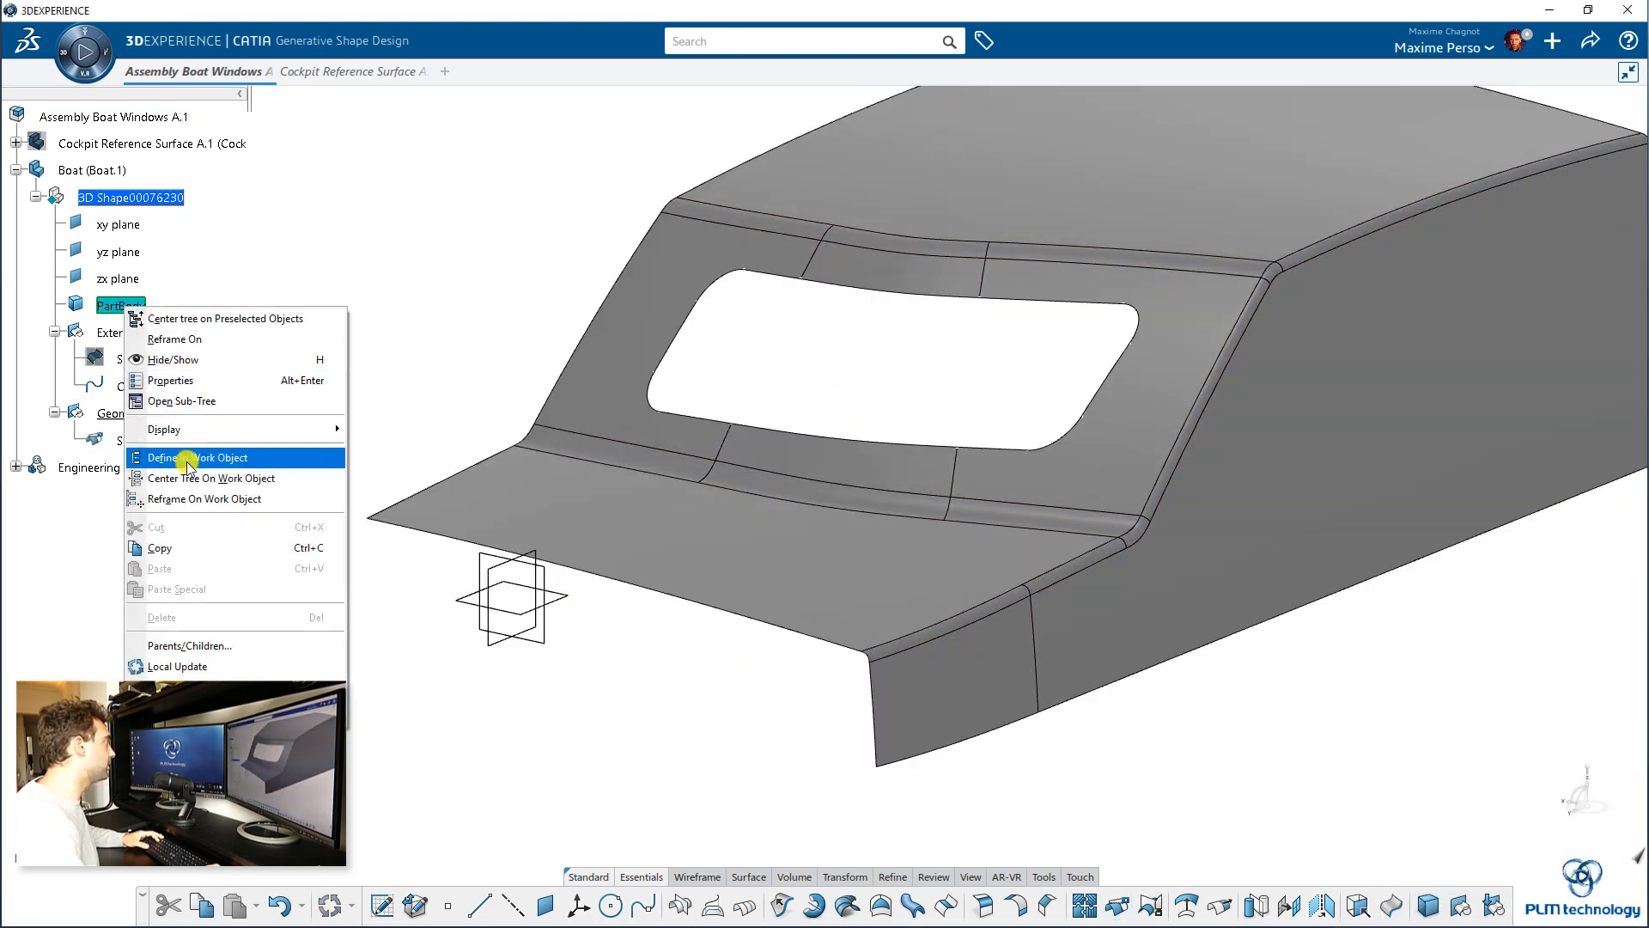
{"action": "left_click", "coordinate": [159, 453]}
{"action": "left_click", "coordinate": [64, 50]}
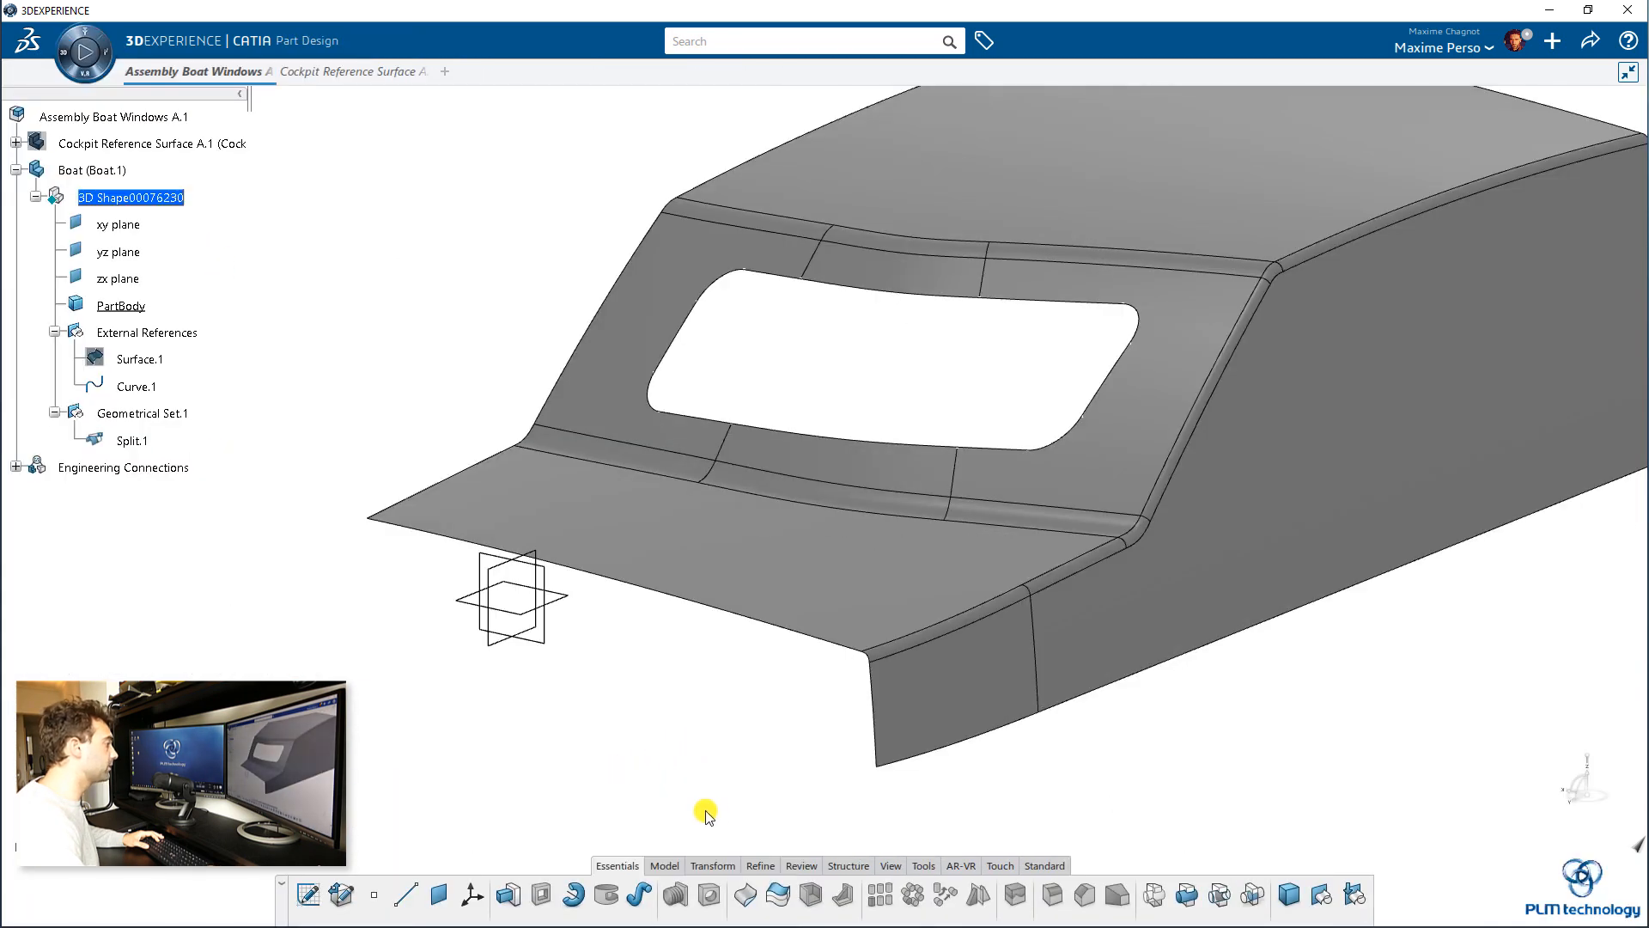
Thicken the split cockpit surface into a solid with a 2 mm first offset and a 2 mm second offset.
{"action": "middle_click_drag", "start_coordinate": [705, 811], "coordinate": [736, 805]}
{"action": "left_click", "coordinate": [778, 894]}
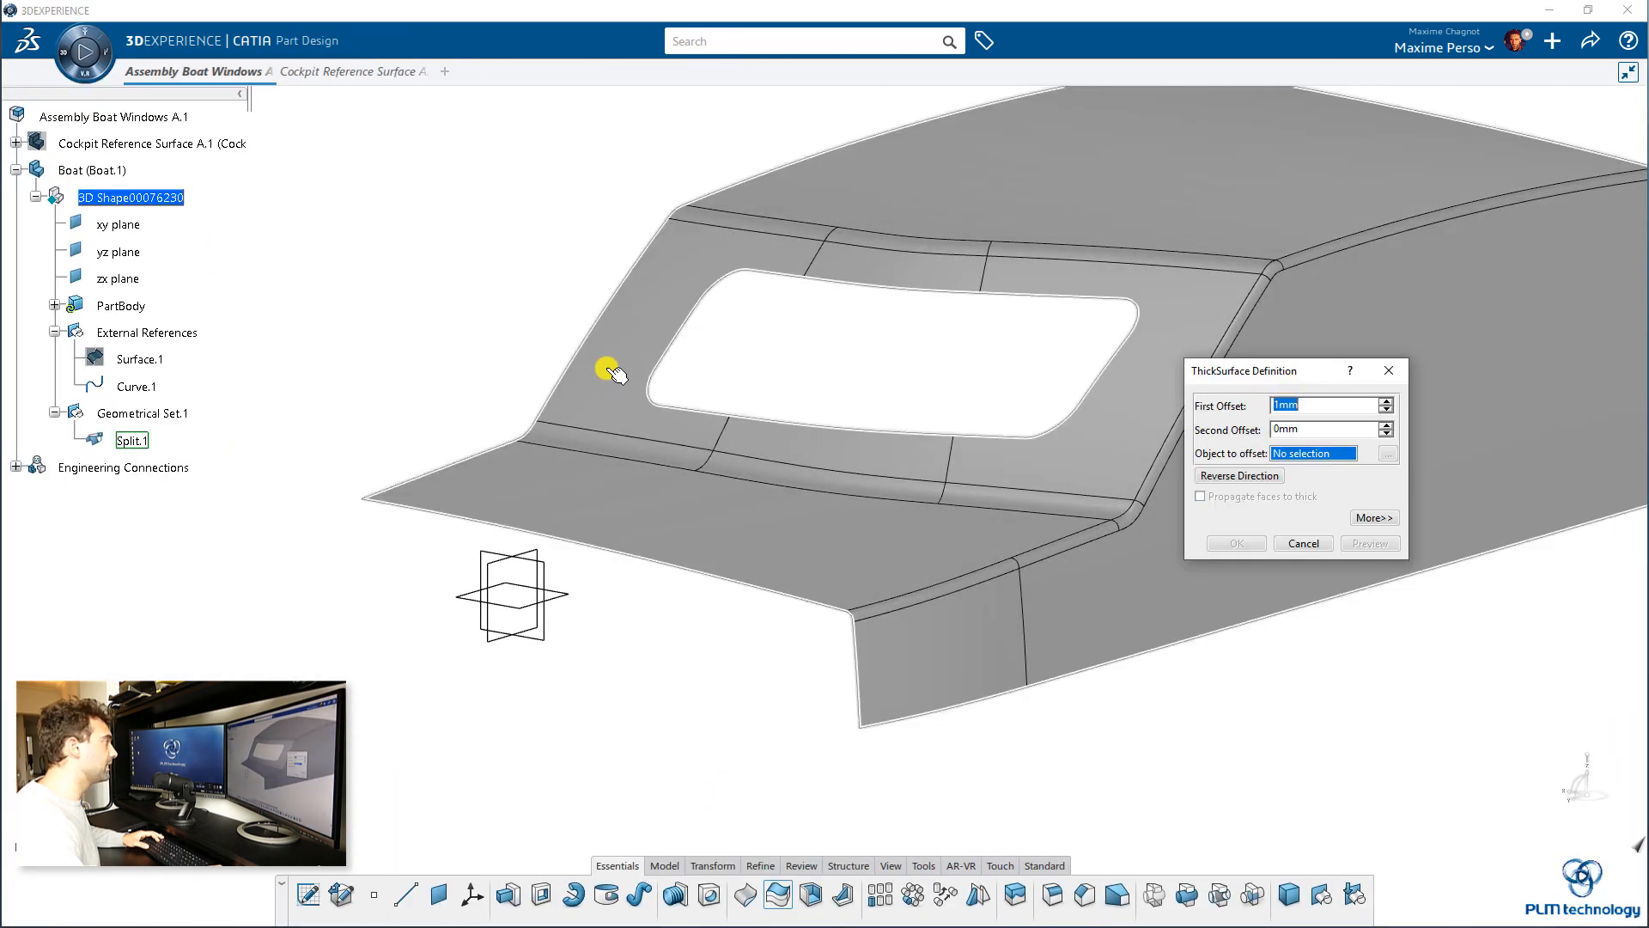
{"action": "left_click", "coordinate": [608, 368]}
{"action": "left_click", "coordinate": [55, 305]}
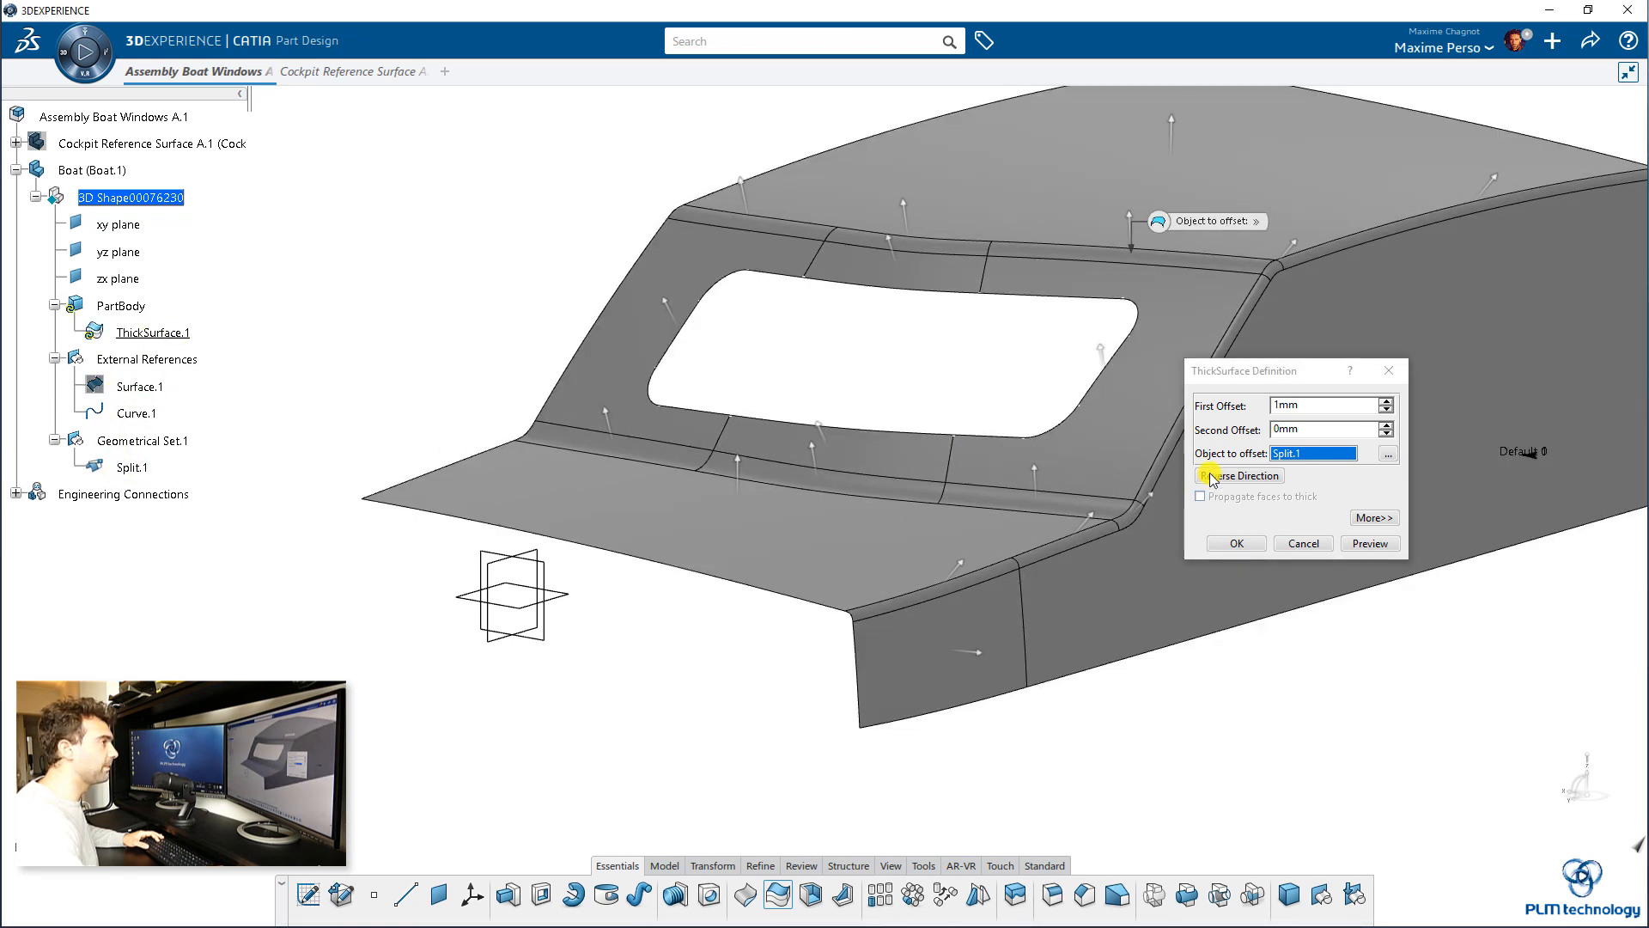
{"action": "left_click", "coordinate": [1327, 404]}
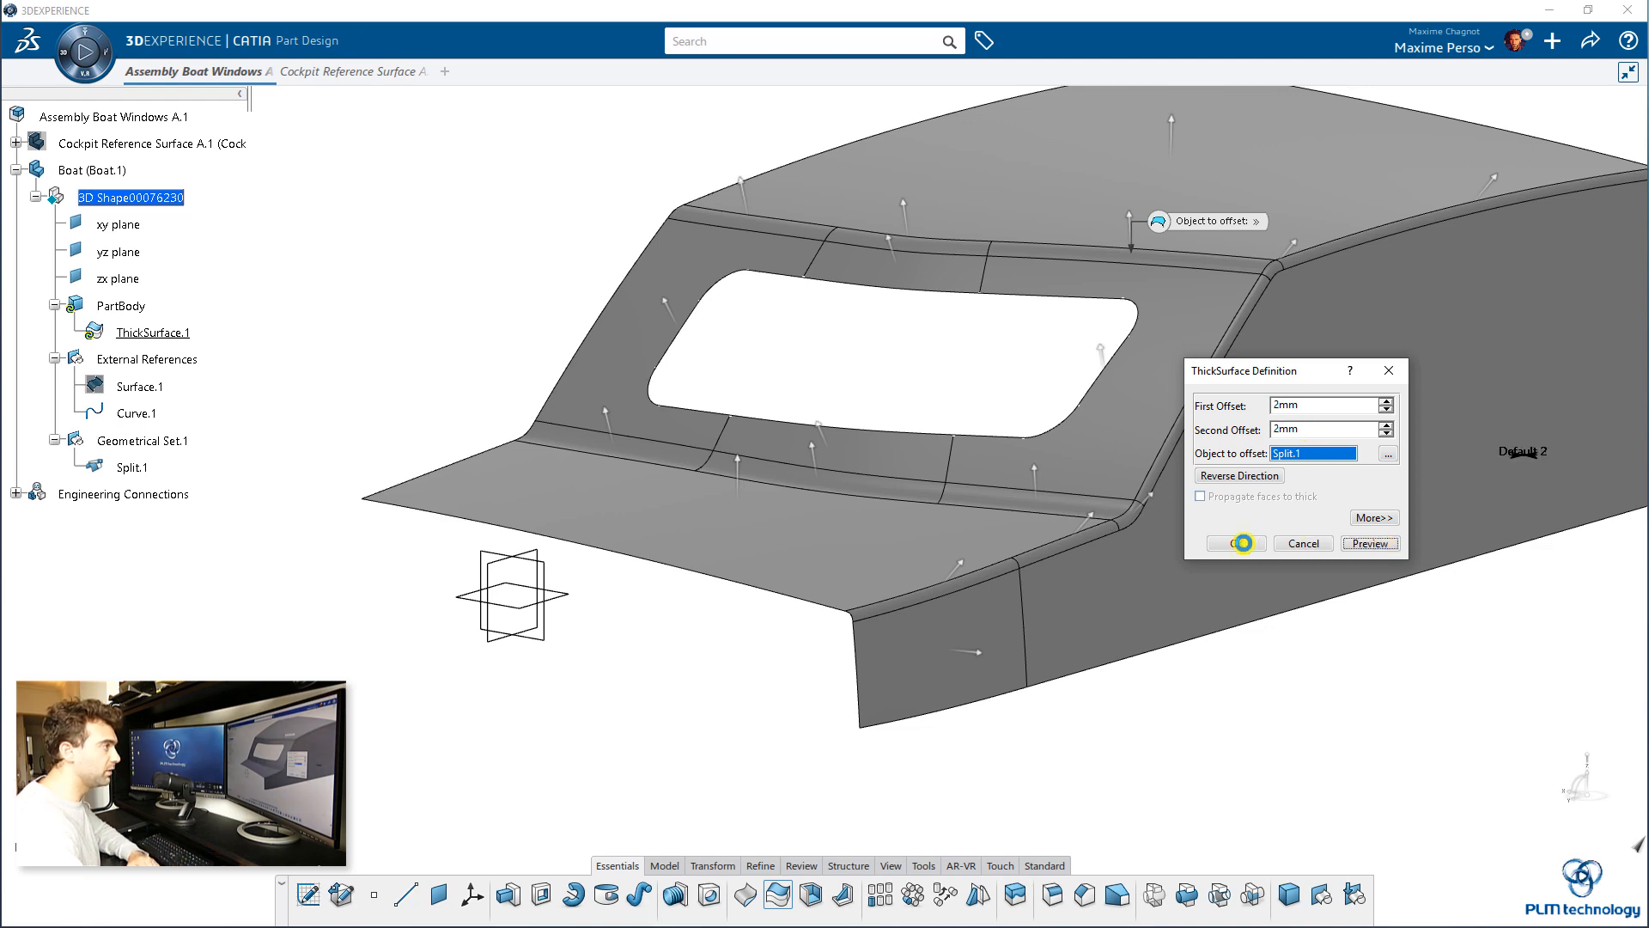
{"action": "left_click", "coordinate": [1243, 543]}
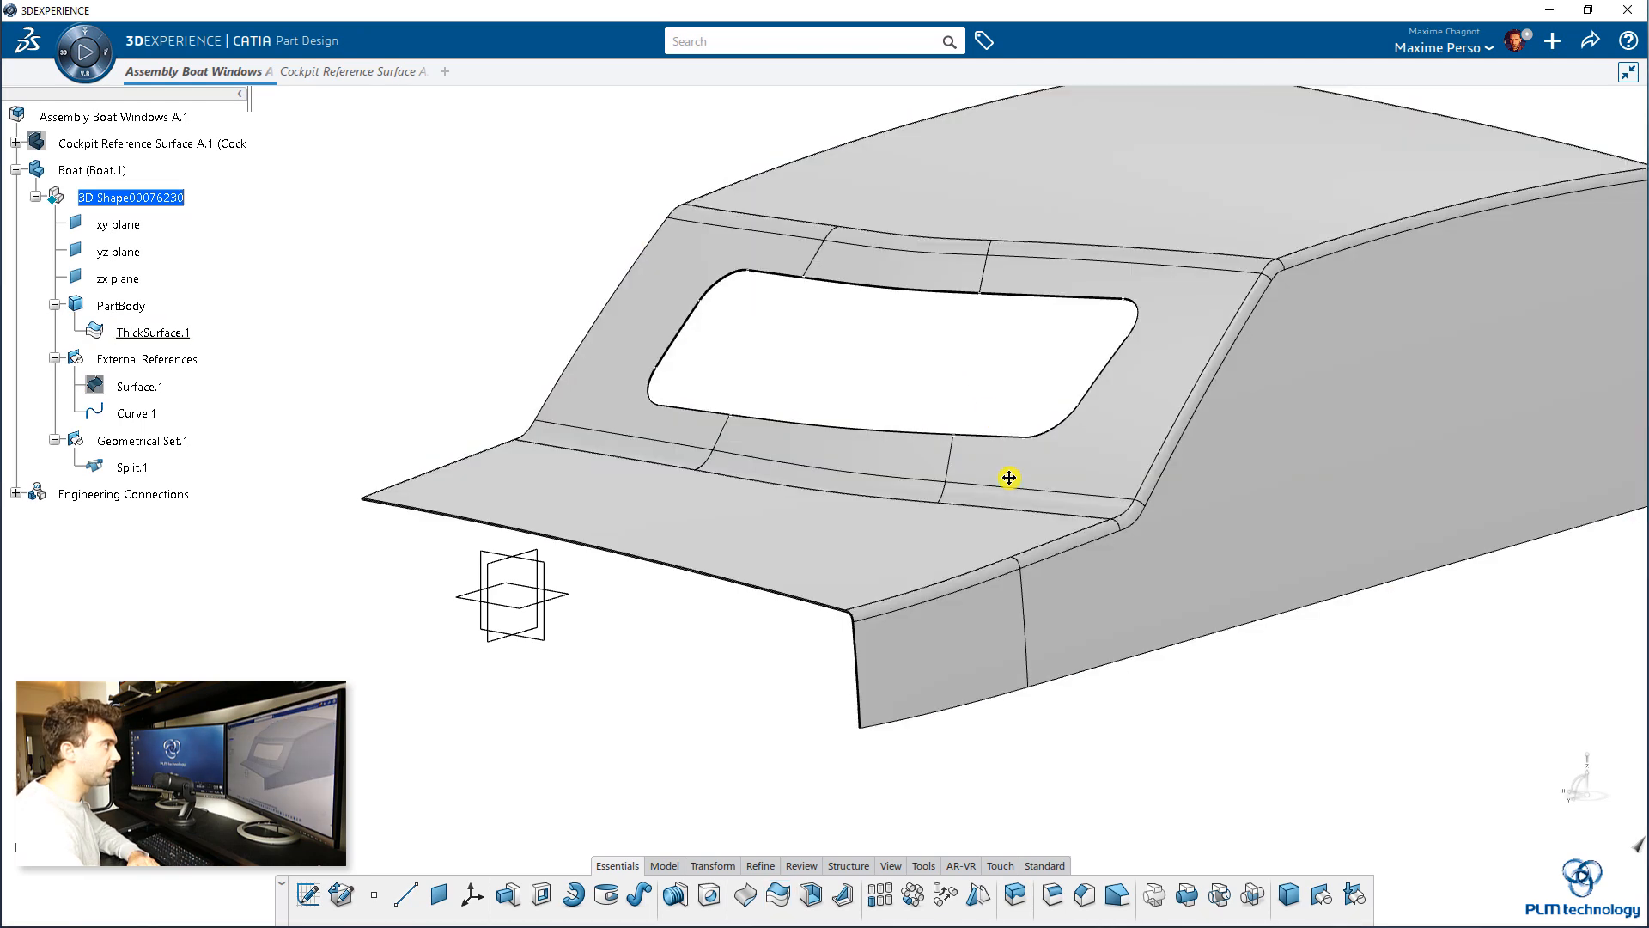
Hide the Boat part's geometrical set and its External References set, and collapse both in the tree.
{"action": "middle_click_drag", "start_coordinate": [1009, 475], "coordinate": [668, 432]}
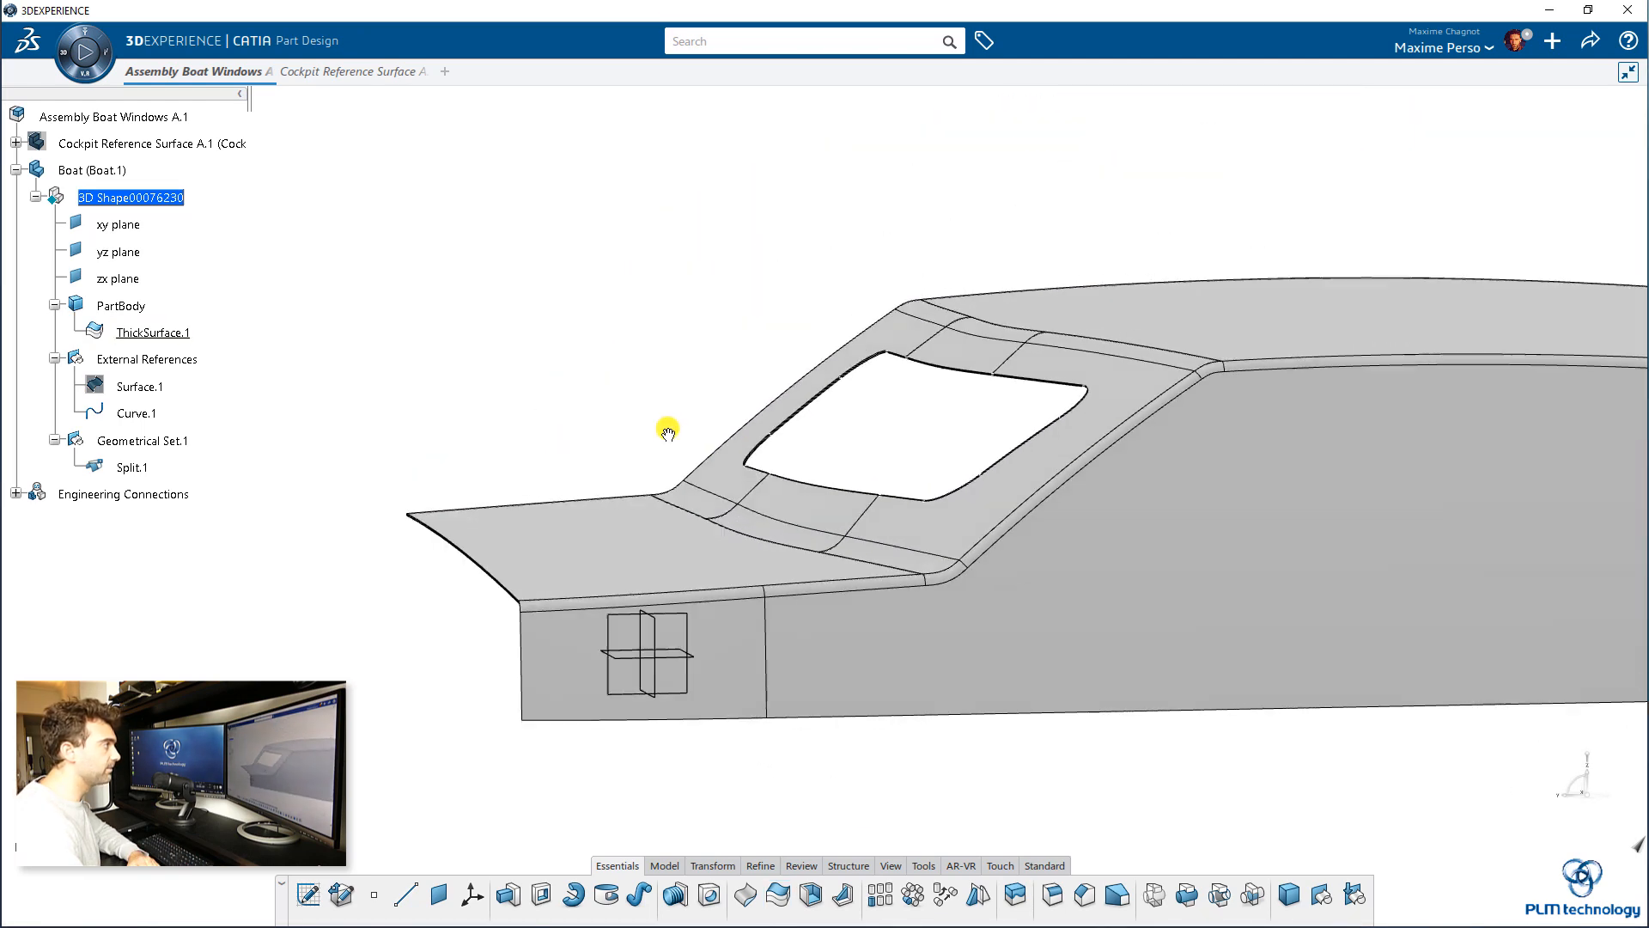
{"action": "scroll", "coordinate": [640, 430], "scroll_direction": "up", "scroll_amount": 8}
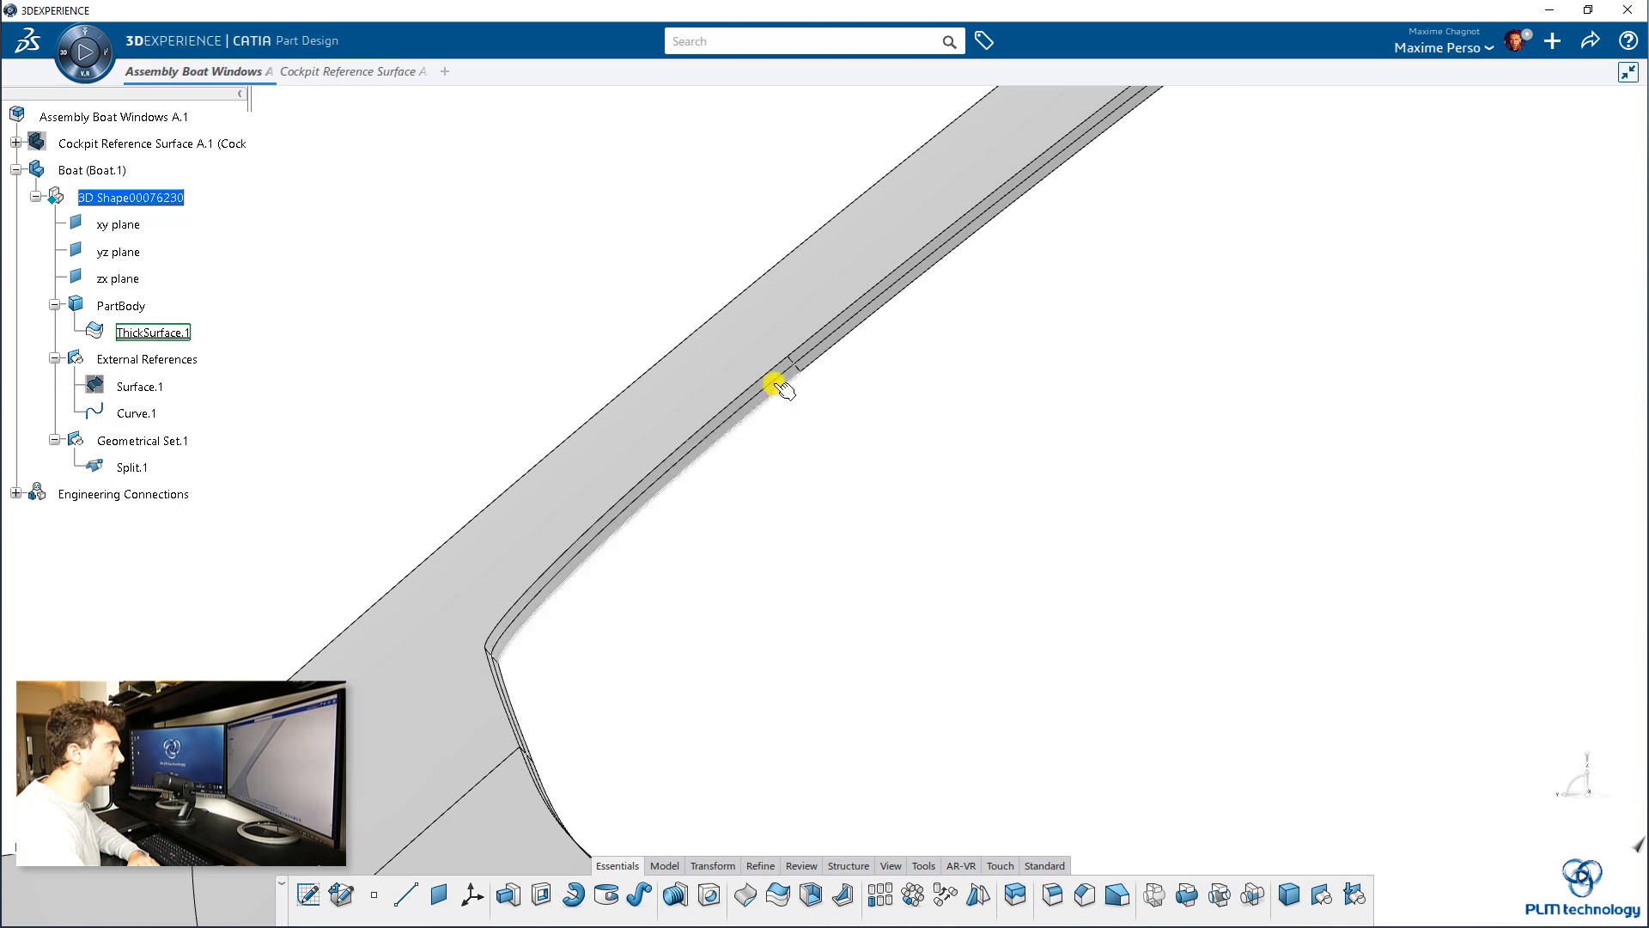
{"action": "middle_click_drag", "start_coordinate": [776, 384], "coordinate": [728, 383]}
{"action": "middle_click_drag", "start_coordinate": [761, 442], "coordinate": [753, 514]}
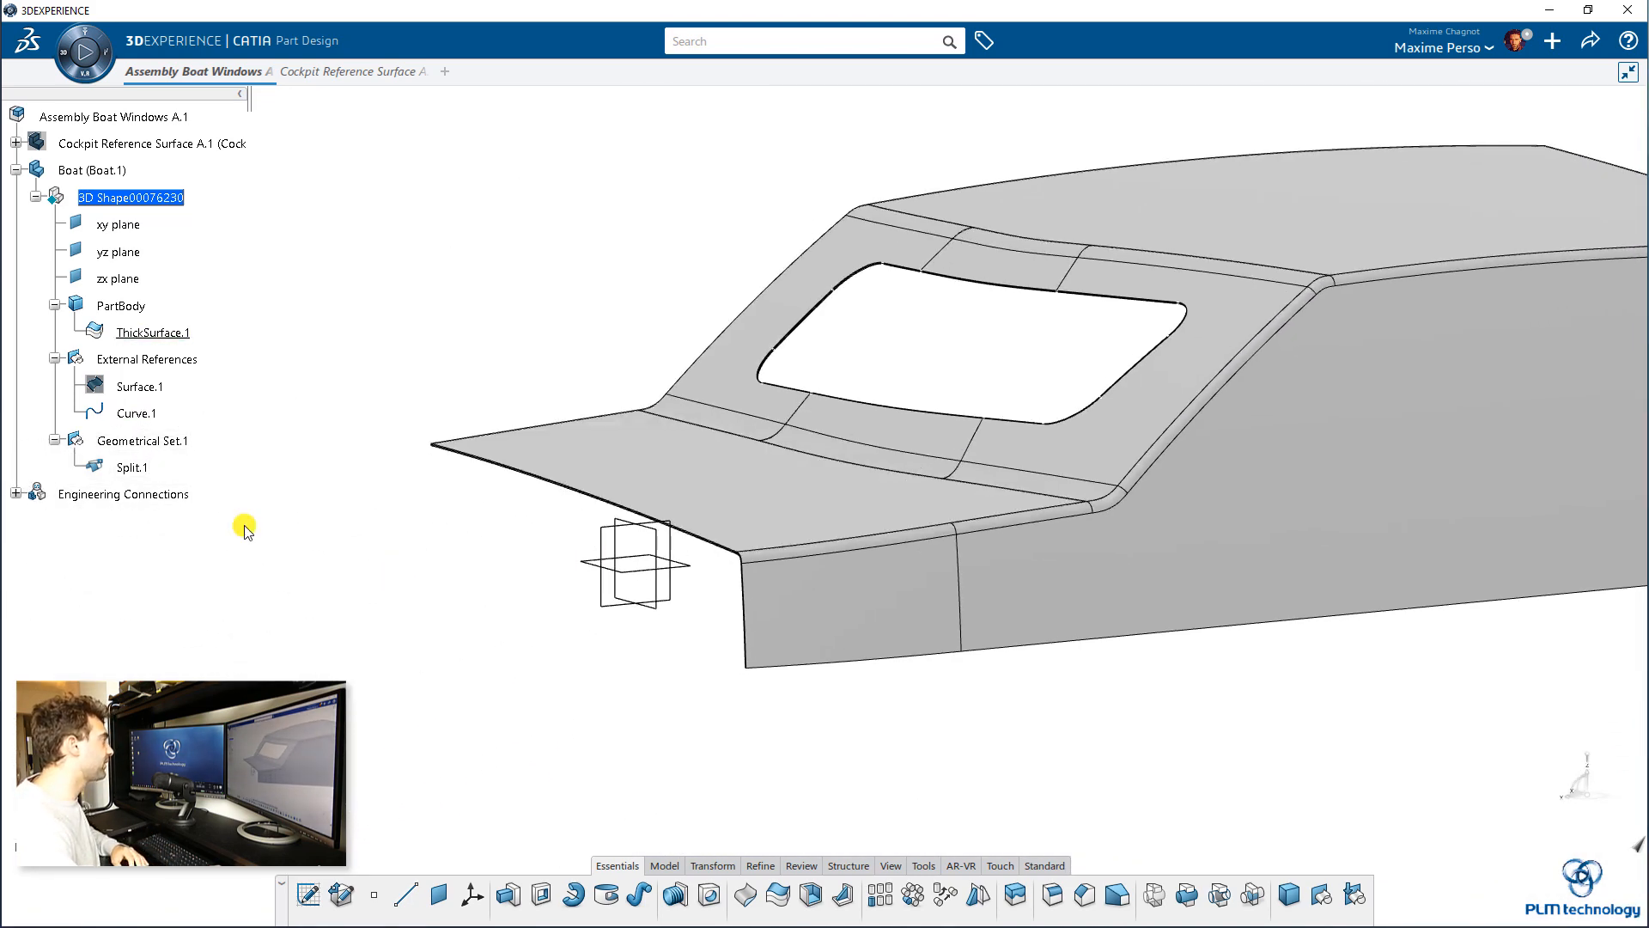
{"action": "left_click", "coordinate": [131, 442]}
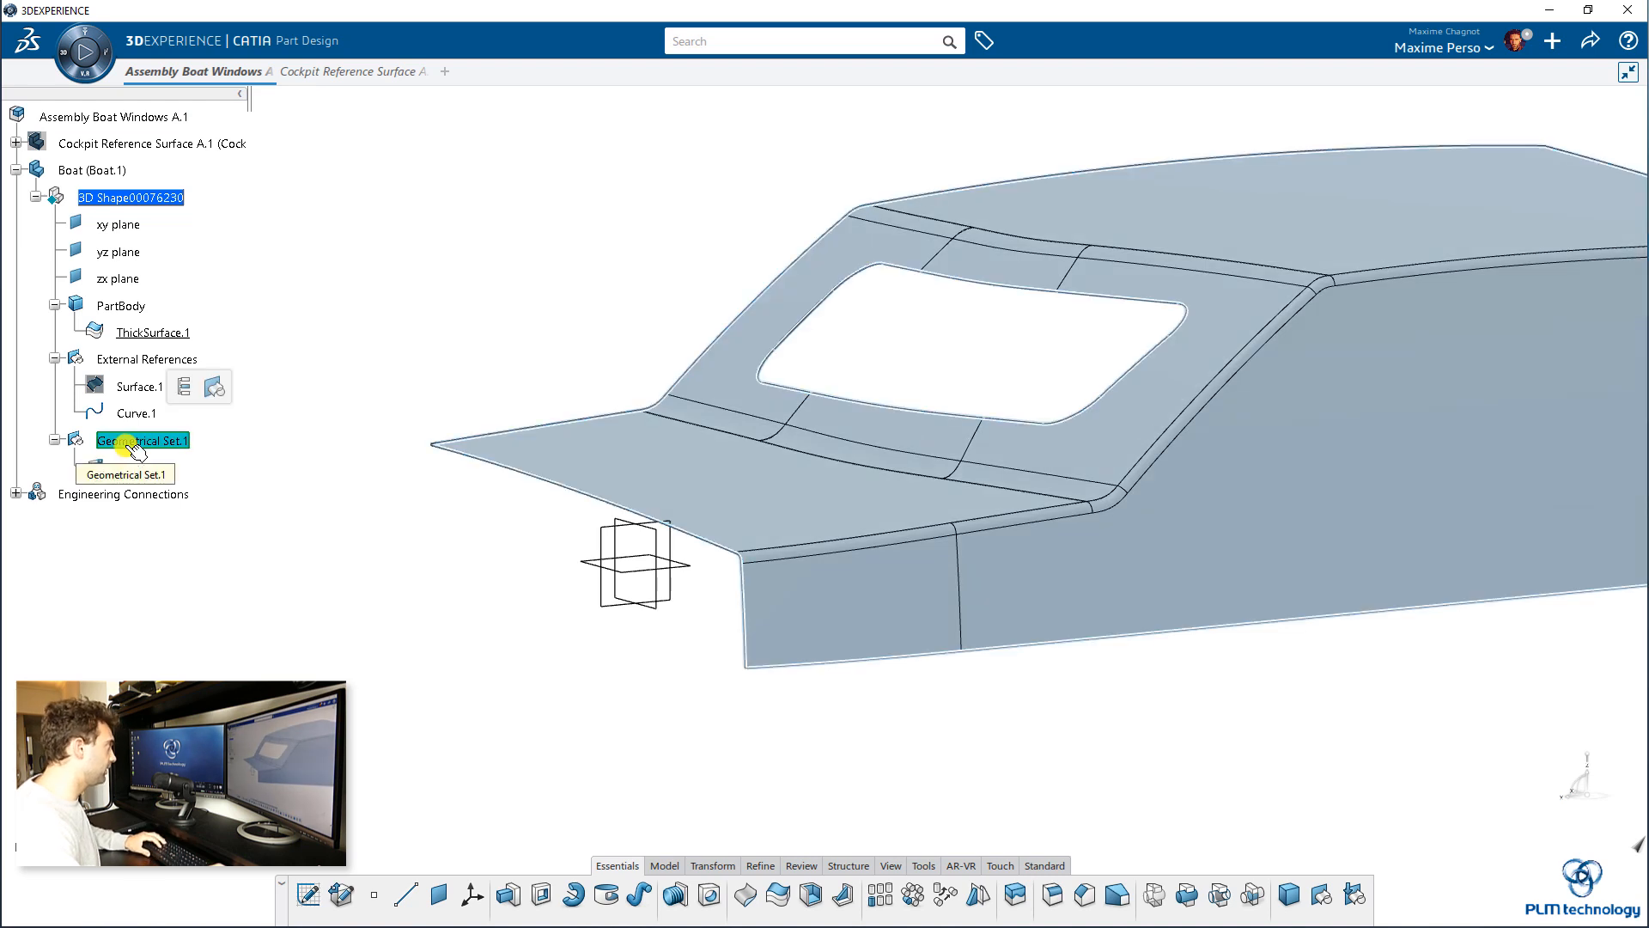
{"action": "right_click", "coordinate": [134, 446]}
{"action": "left_click", "coordinate": [203, 496]}
{"action": "right_click", "coordinate": [150, 361]}
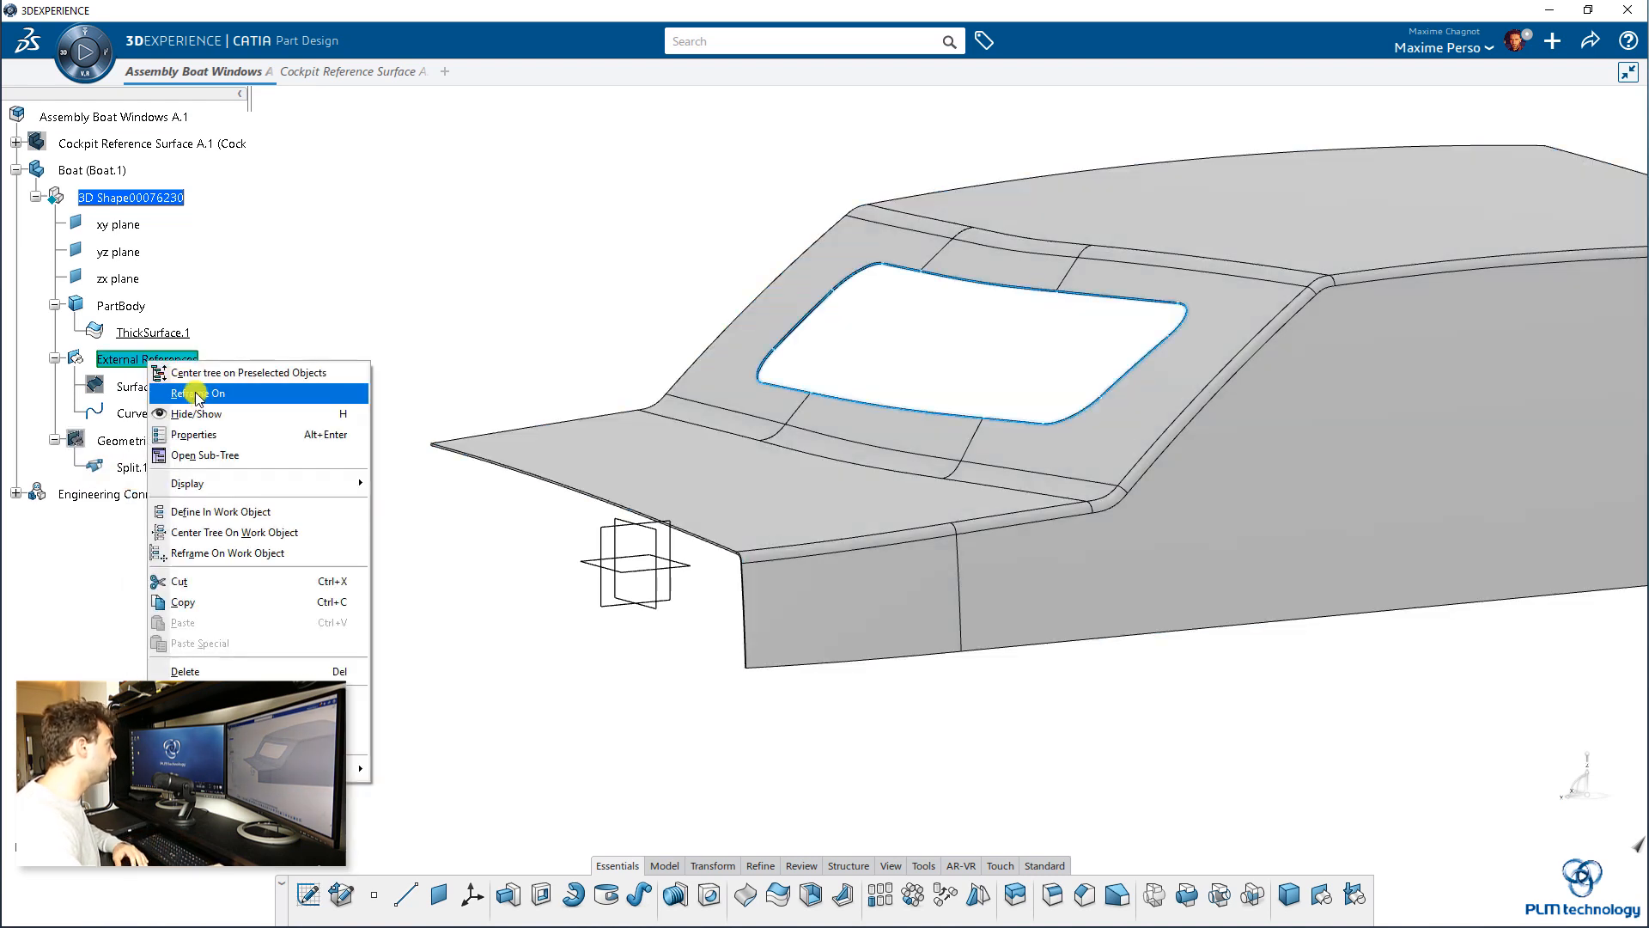
{"action": "key", "text": "Escape"}
{"action": "left_click", "coordinate": [54, 359]}
{"action": "left_click", "coordinate": [54, 386]}
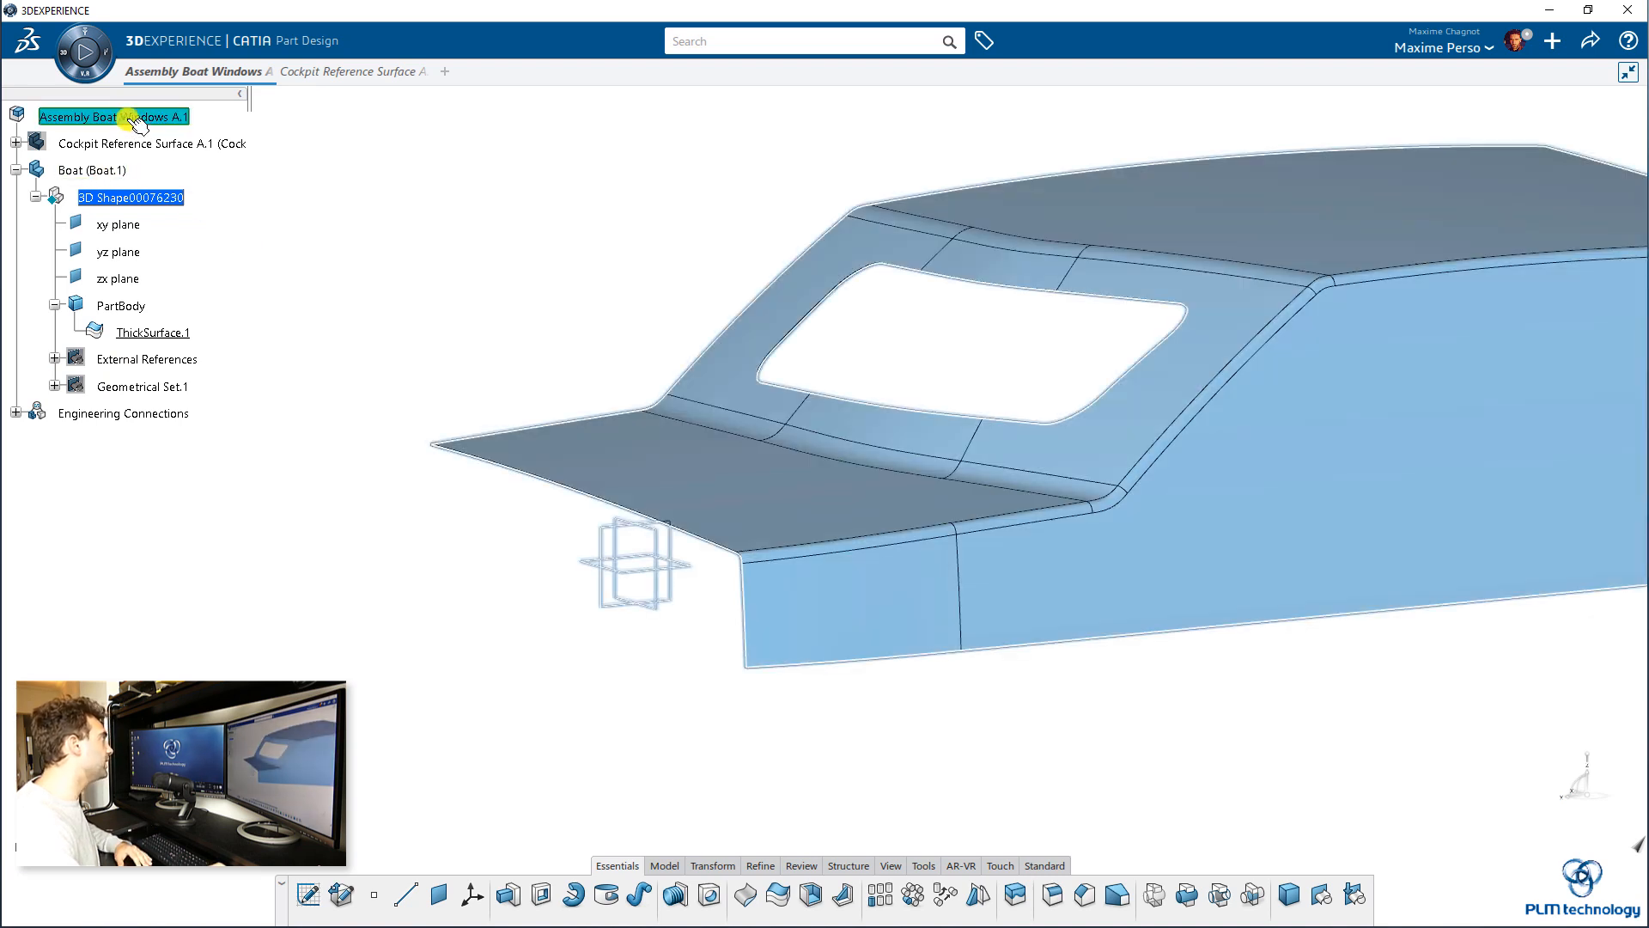
Activate the root assembly and insert a new 3D Part titled Window.
{"action": "double_click", "coordinate": [129, 116]}
{"action": "right_click", "coordinate": [129, 117]}
{"action": "mouse_move", "coordinate": [189, 492]}
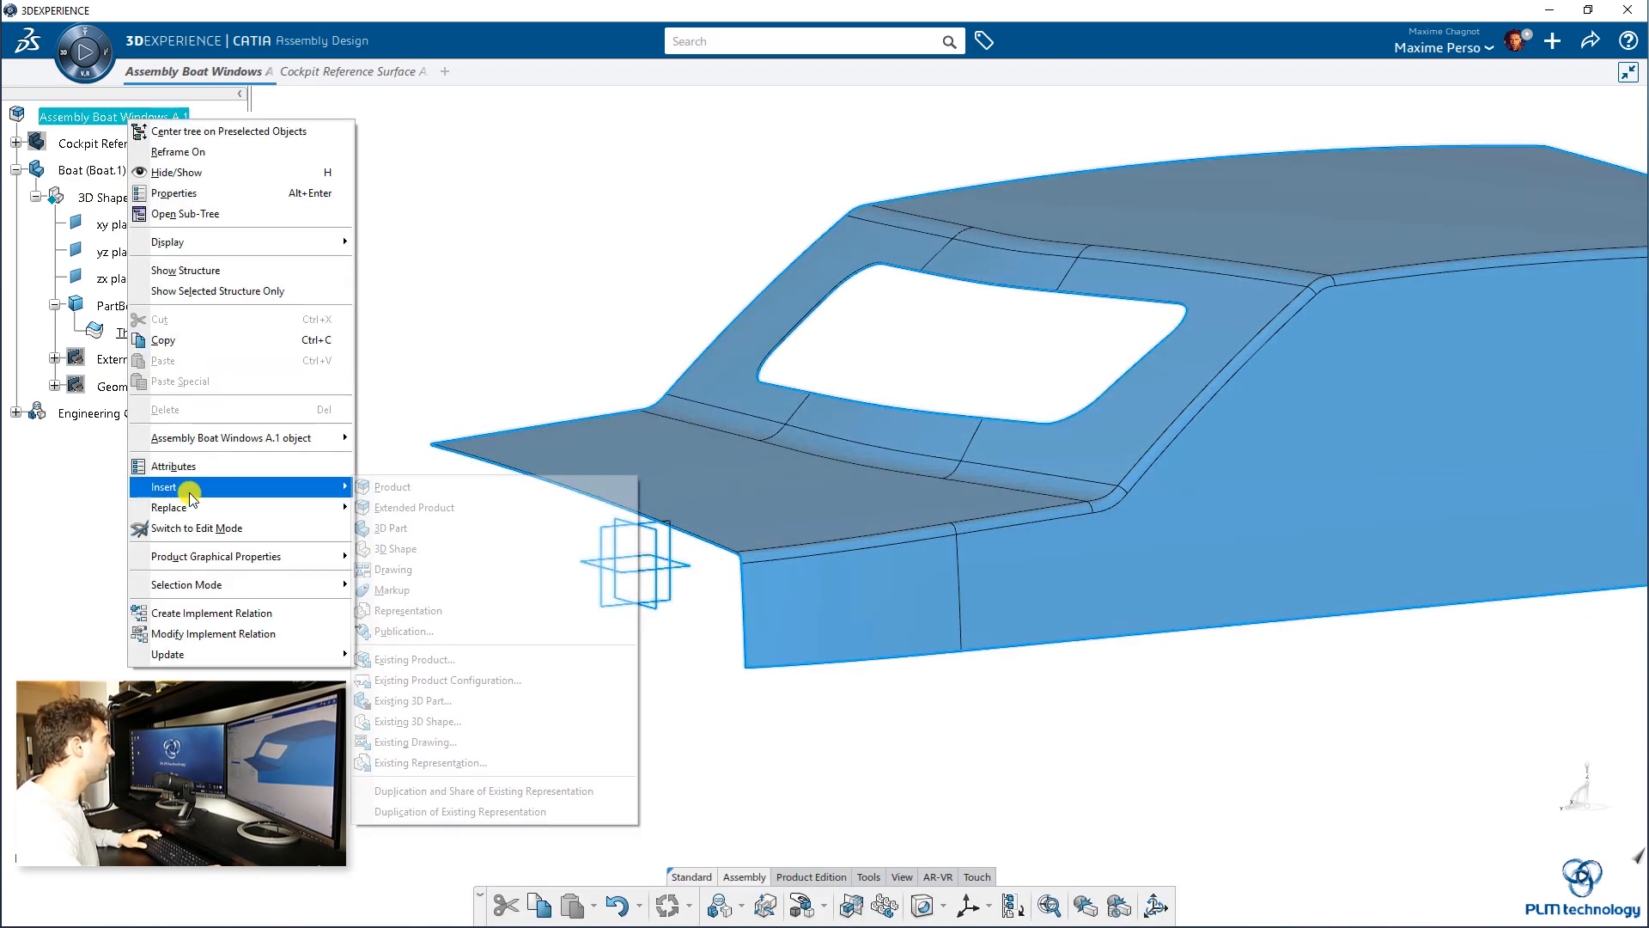
{"action": "left_click", "coordinate": [413, 528]}
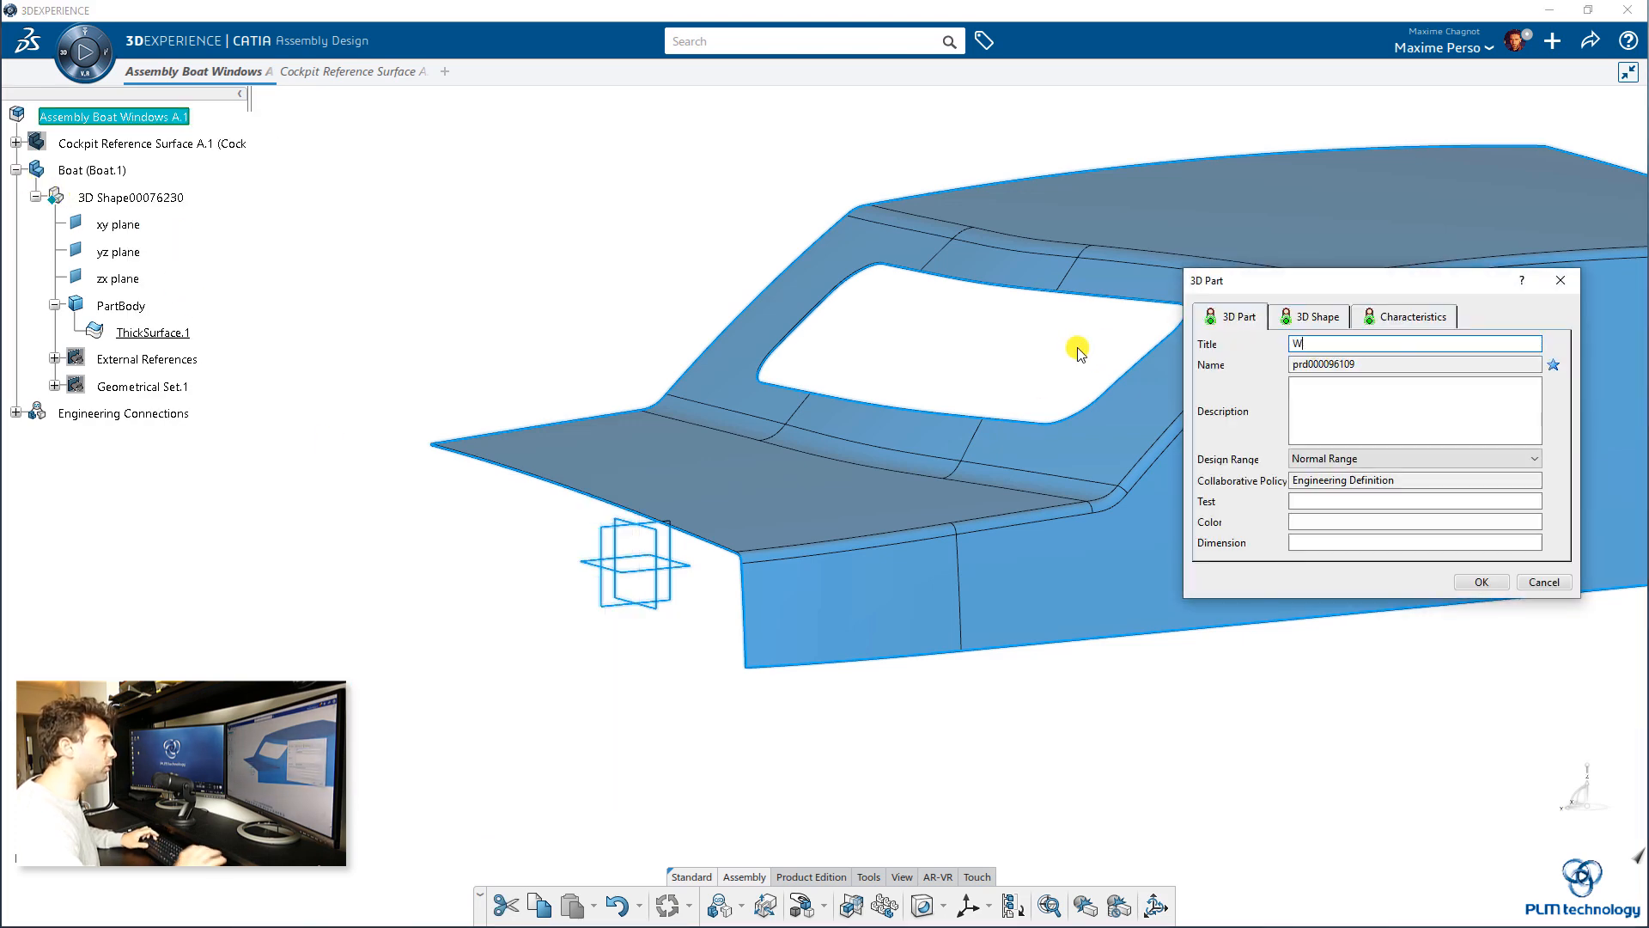
{"action": "key", "text": "Return"}
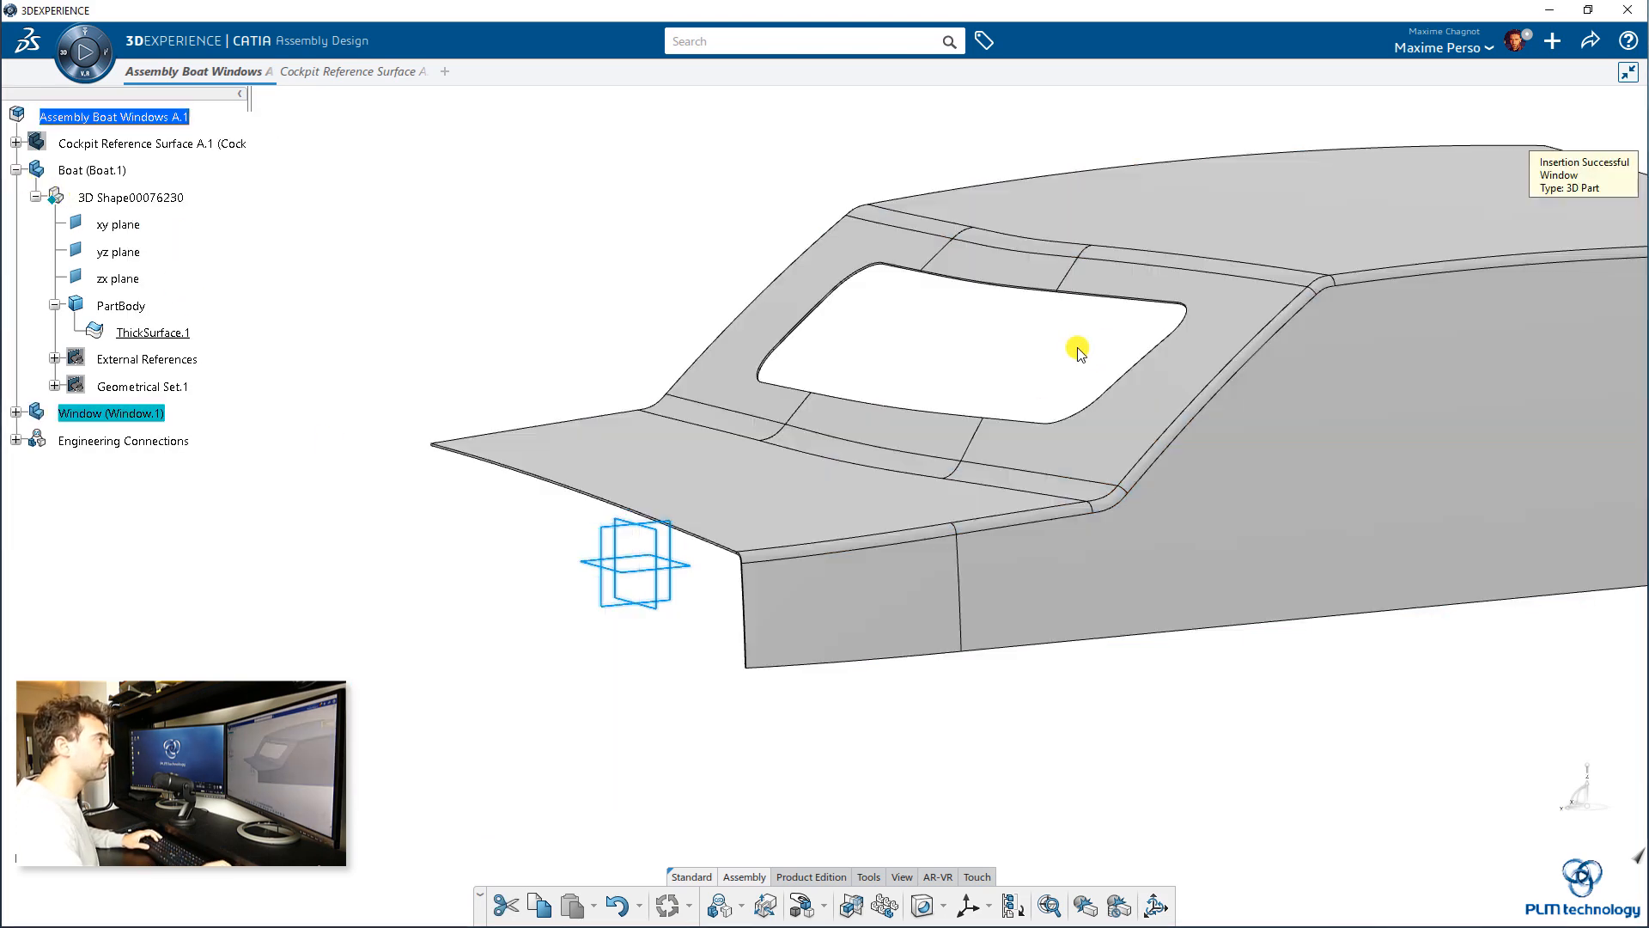
Collapse the Boat's branch in the tree, hide the Boat part and show the Cockpit Reference Surface.
{"action": "left_click", "coordinate": [34, 197]}
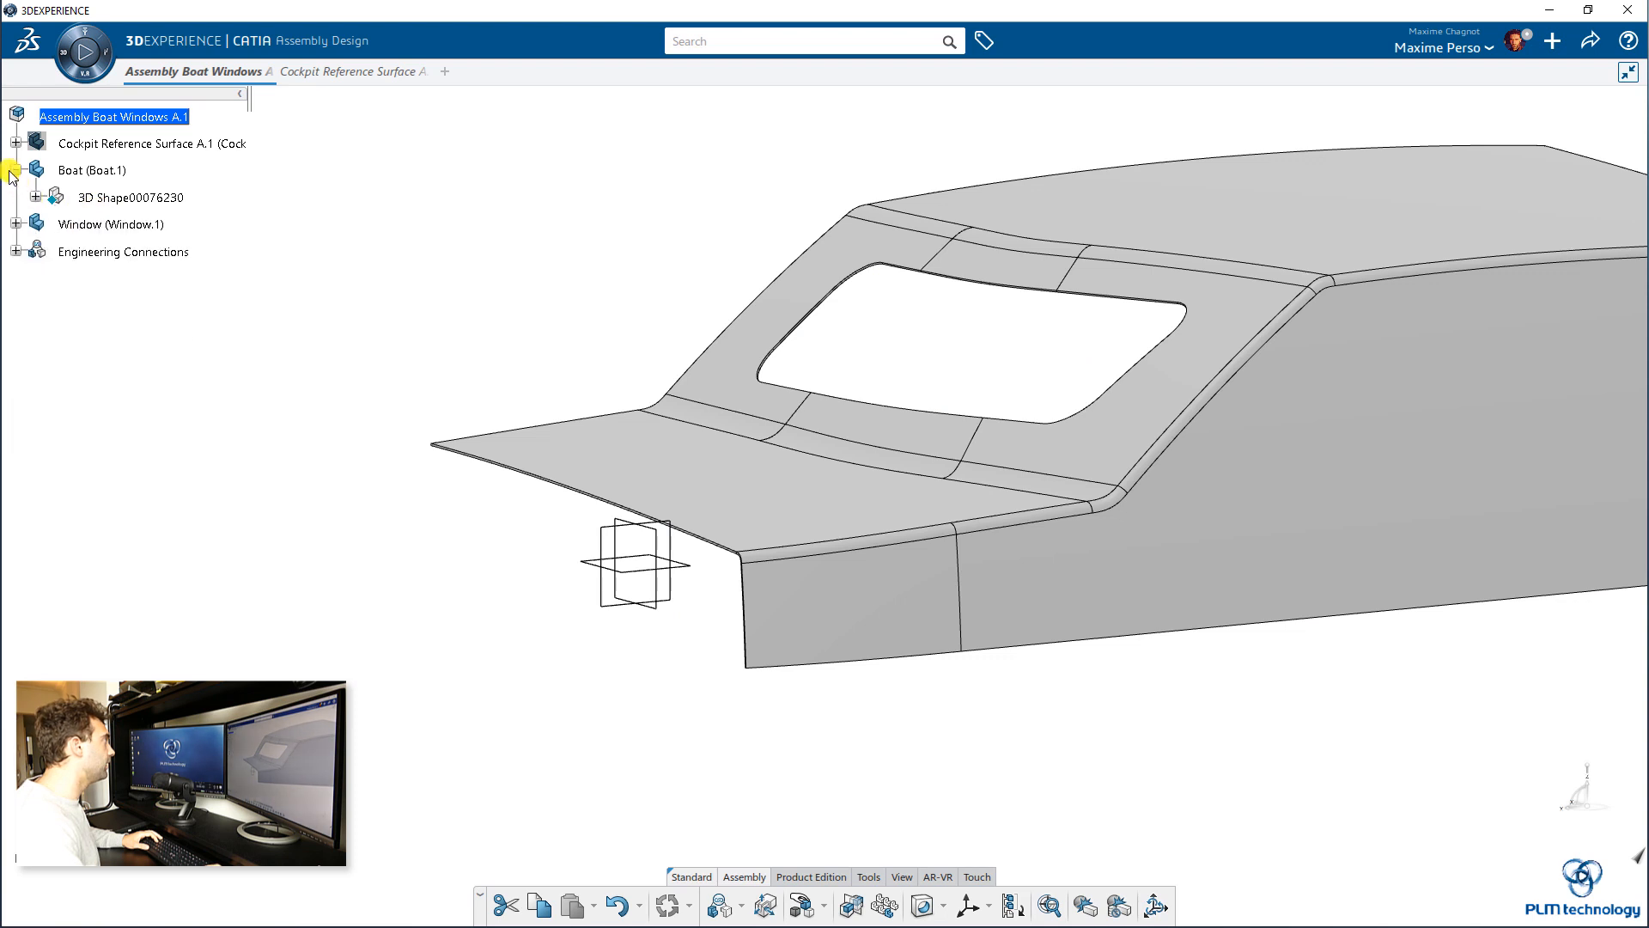
{"action": "left_click", "coordinate": [15, 169]}
{"action": "right_click", "coordinate": [60, 170]}
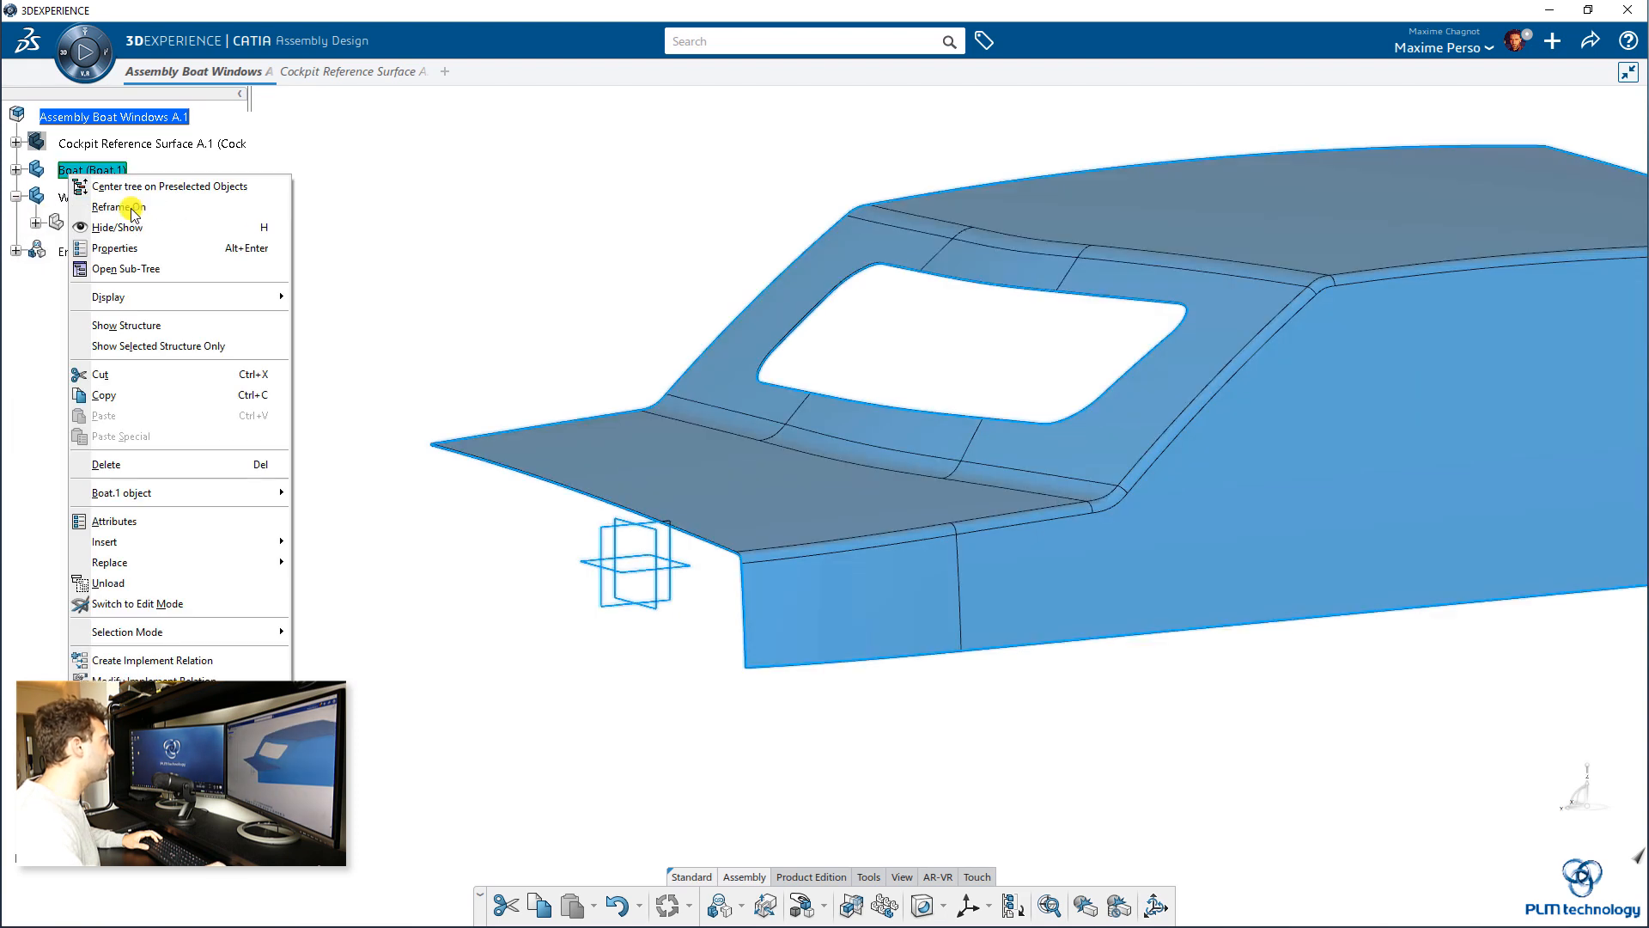
{"action": "left_click", "coordinate": [146, 218]}
{"action": "right_click", "coordinate": [112, 145]}
{"action": "left_click", "coordinate": [159, 199]}
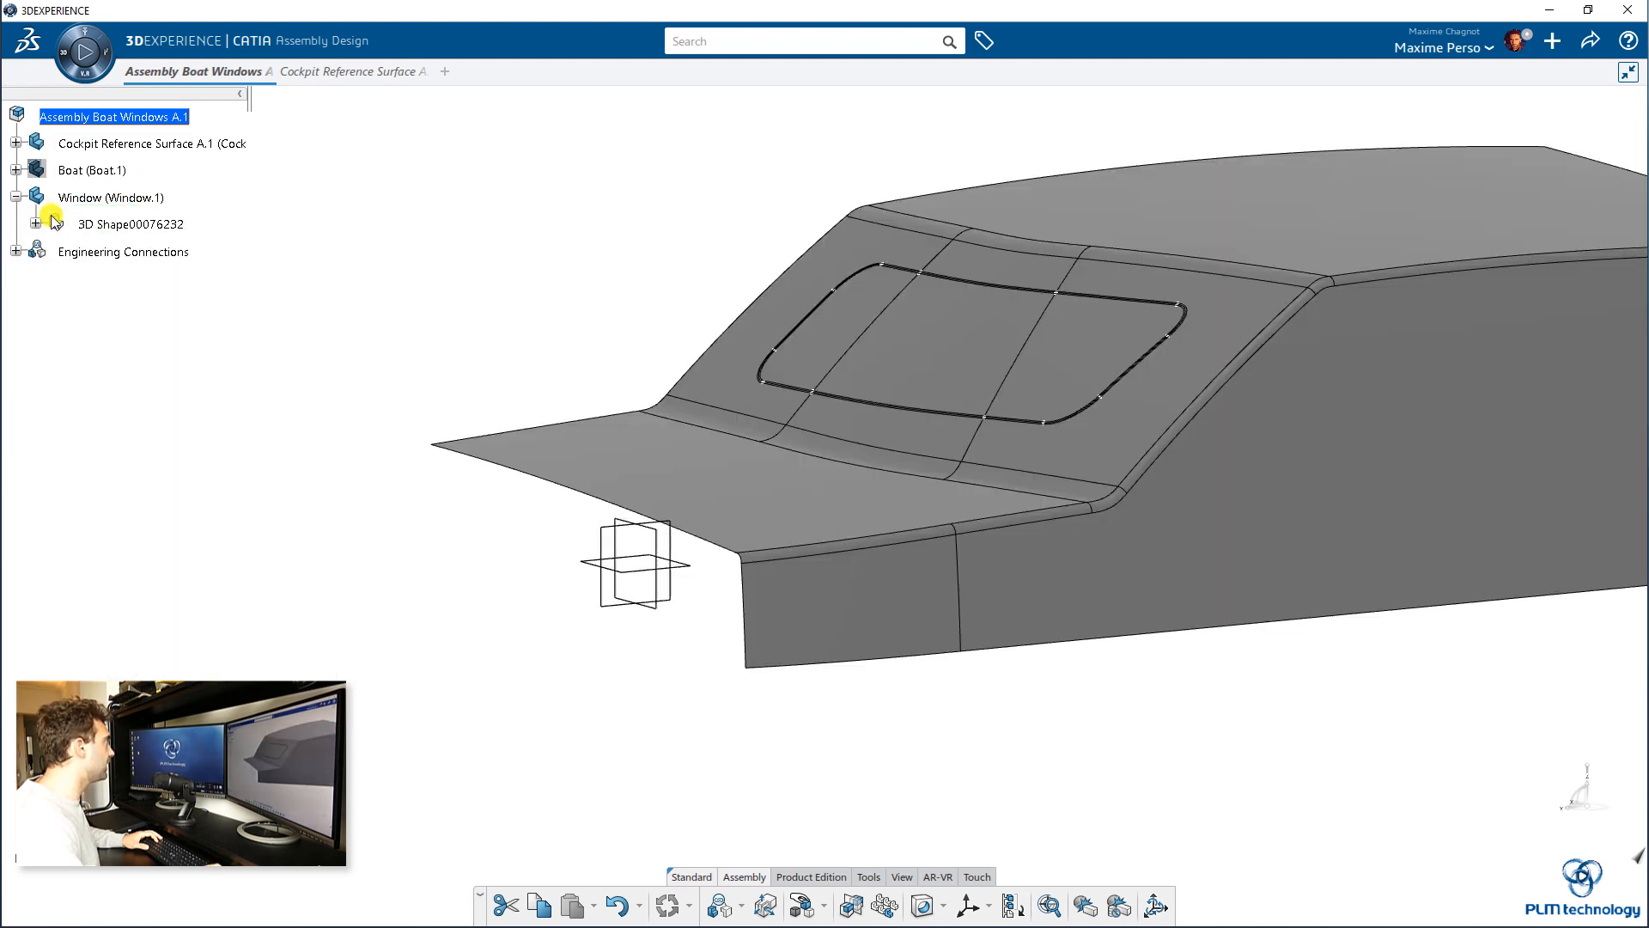
Activate the Window part's 3D Shape for editing and switch to Generative Shape Design.
{"action": "left_click", "coordinate": [61, 226]}
{"action": "double_click", "coordinate": [126, 228]}
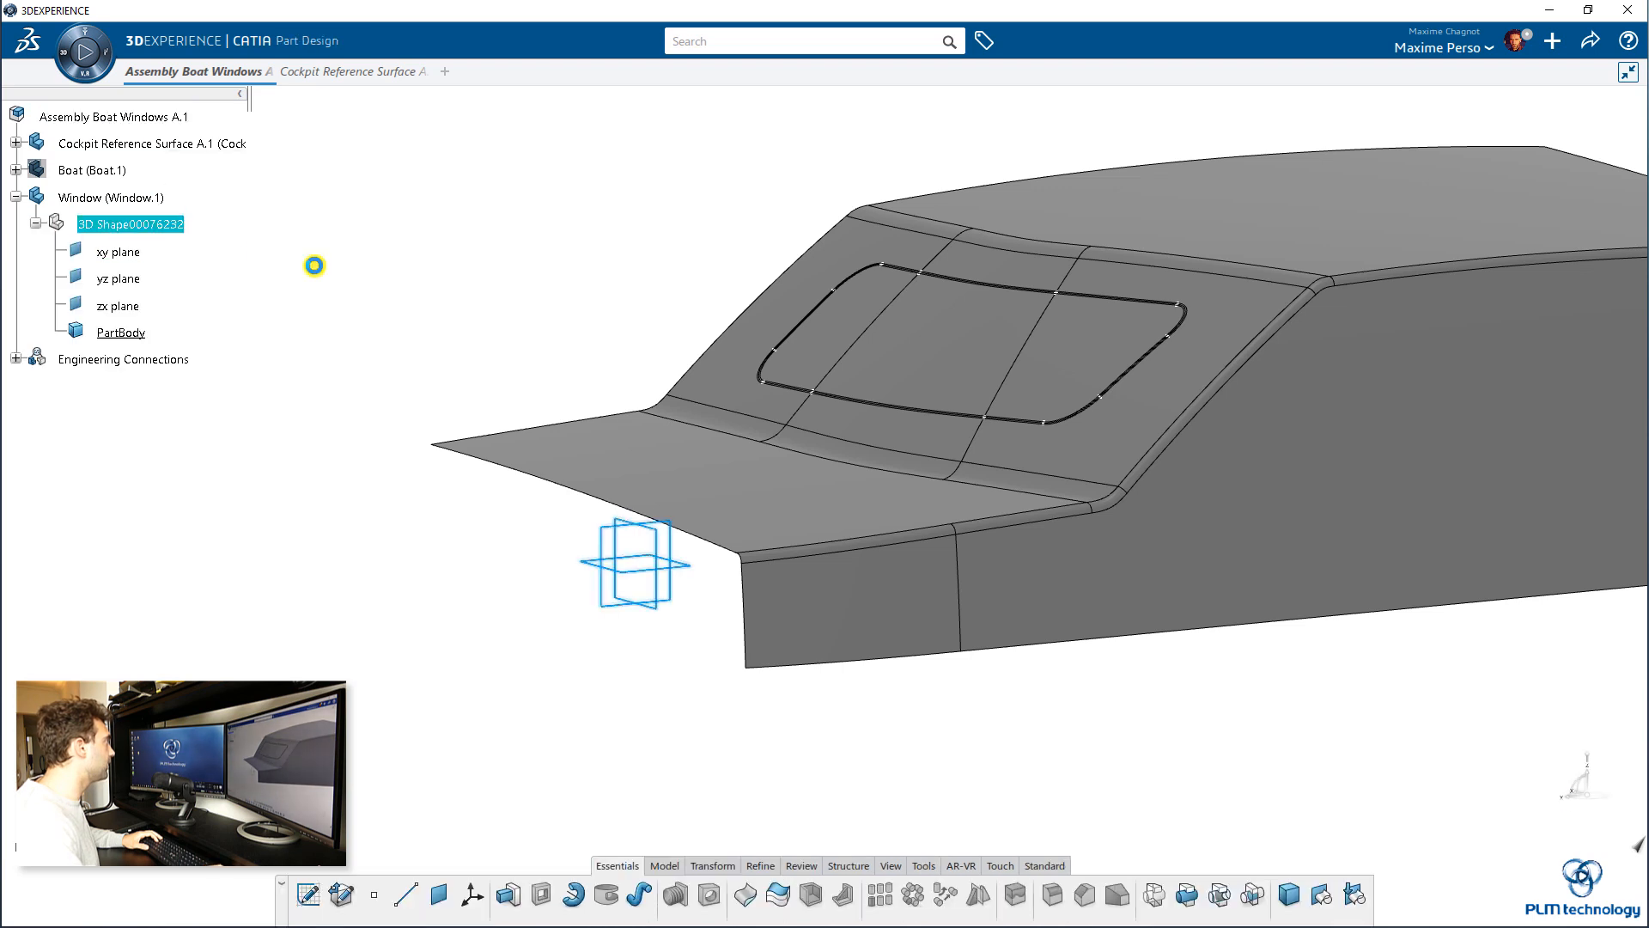
{"action": "left_click", "coordinate": [72, 54]}
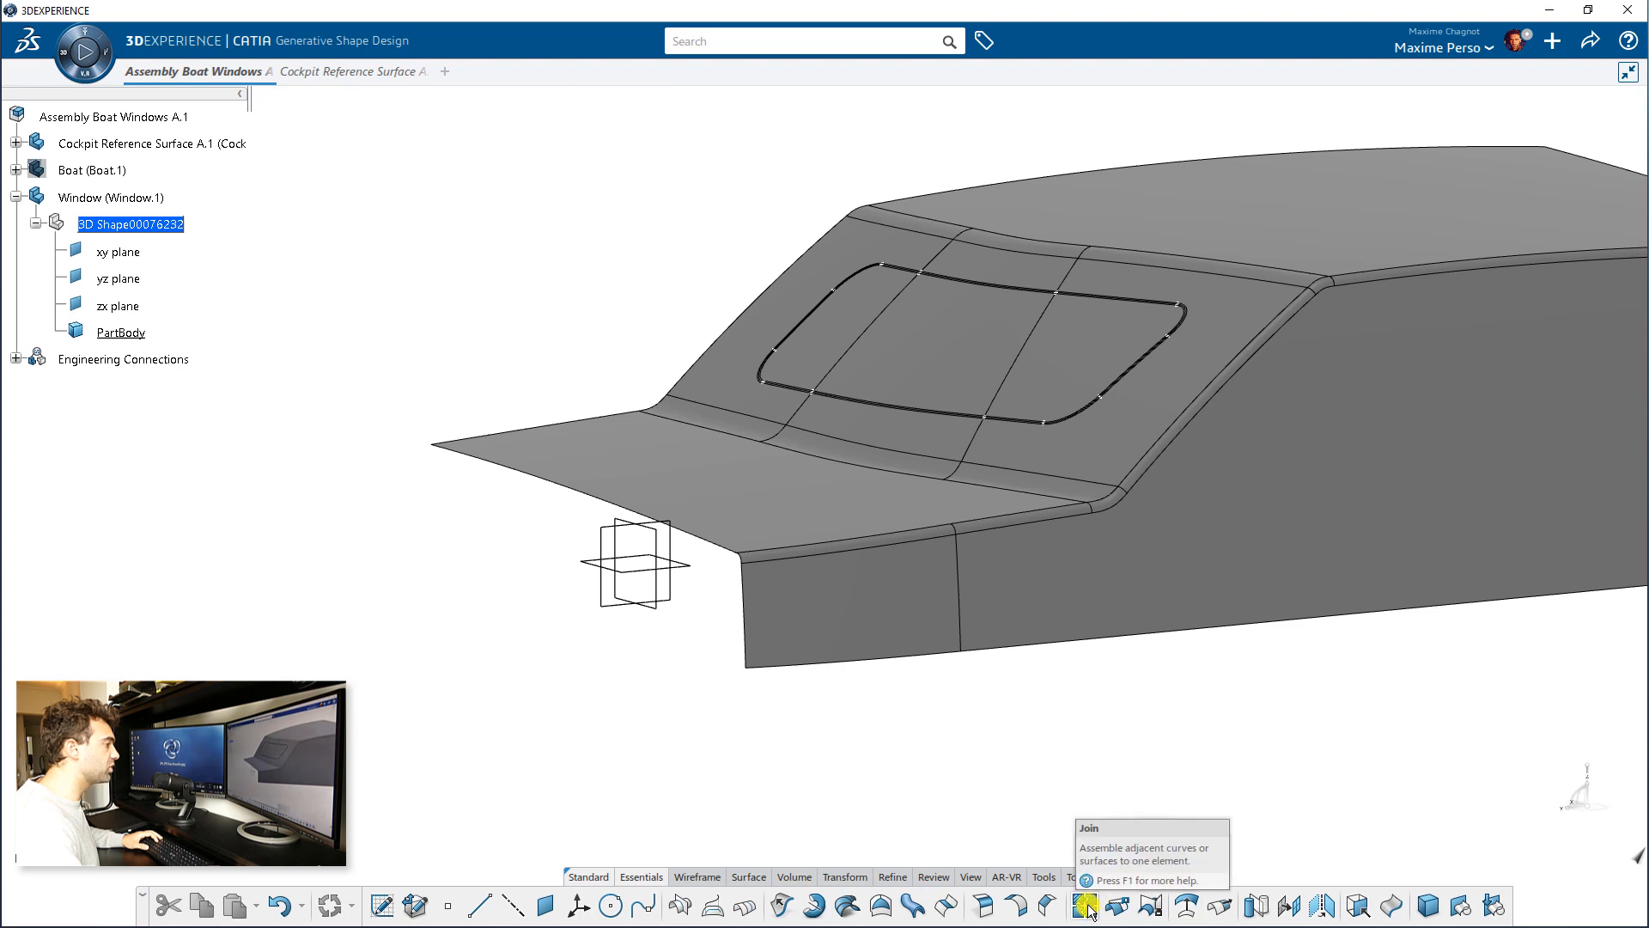
Create a Join of the cockpit surface in the Window part, keeping the link with the selected object.
{"action": "left_click", "coordinate": [1084, 905]}
{"action": "left_click", "coordinate": [694, 435]}
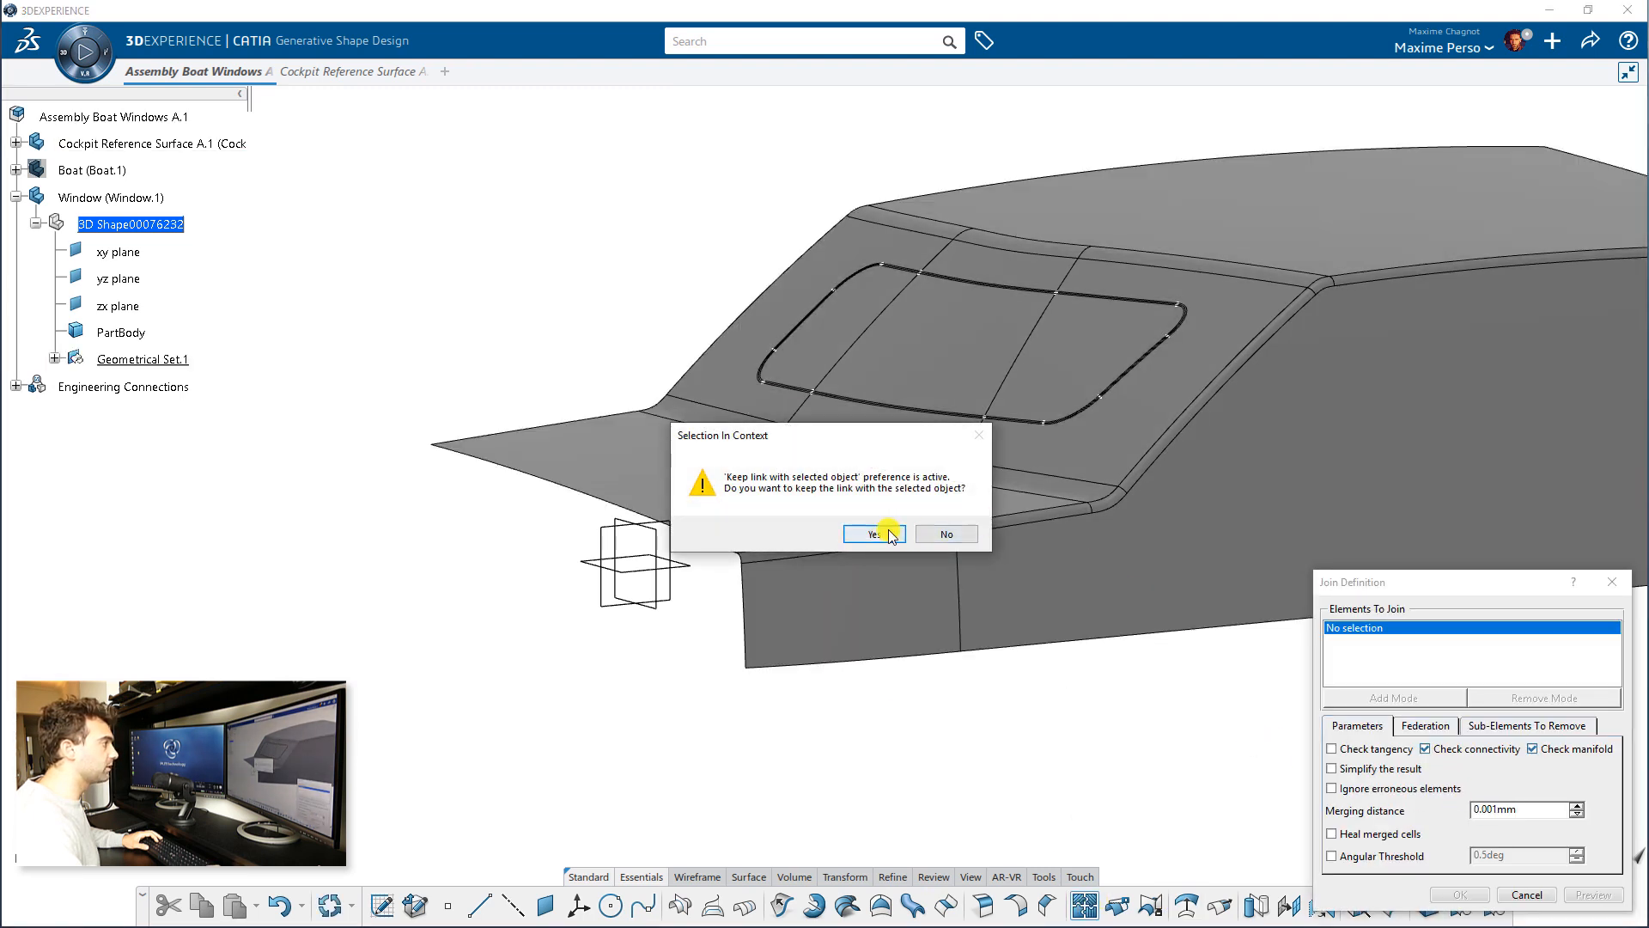
{"action": "left_click", "coordinate": [874, 534]}
{"action": "left_click", "coordinate": [1460, 894]}
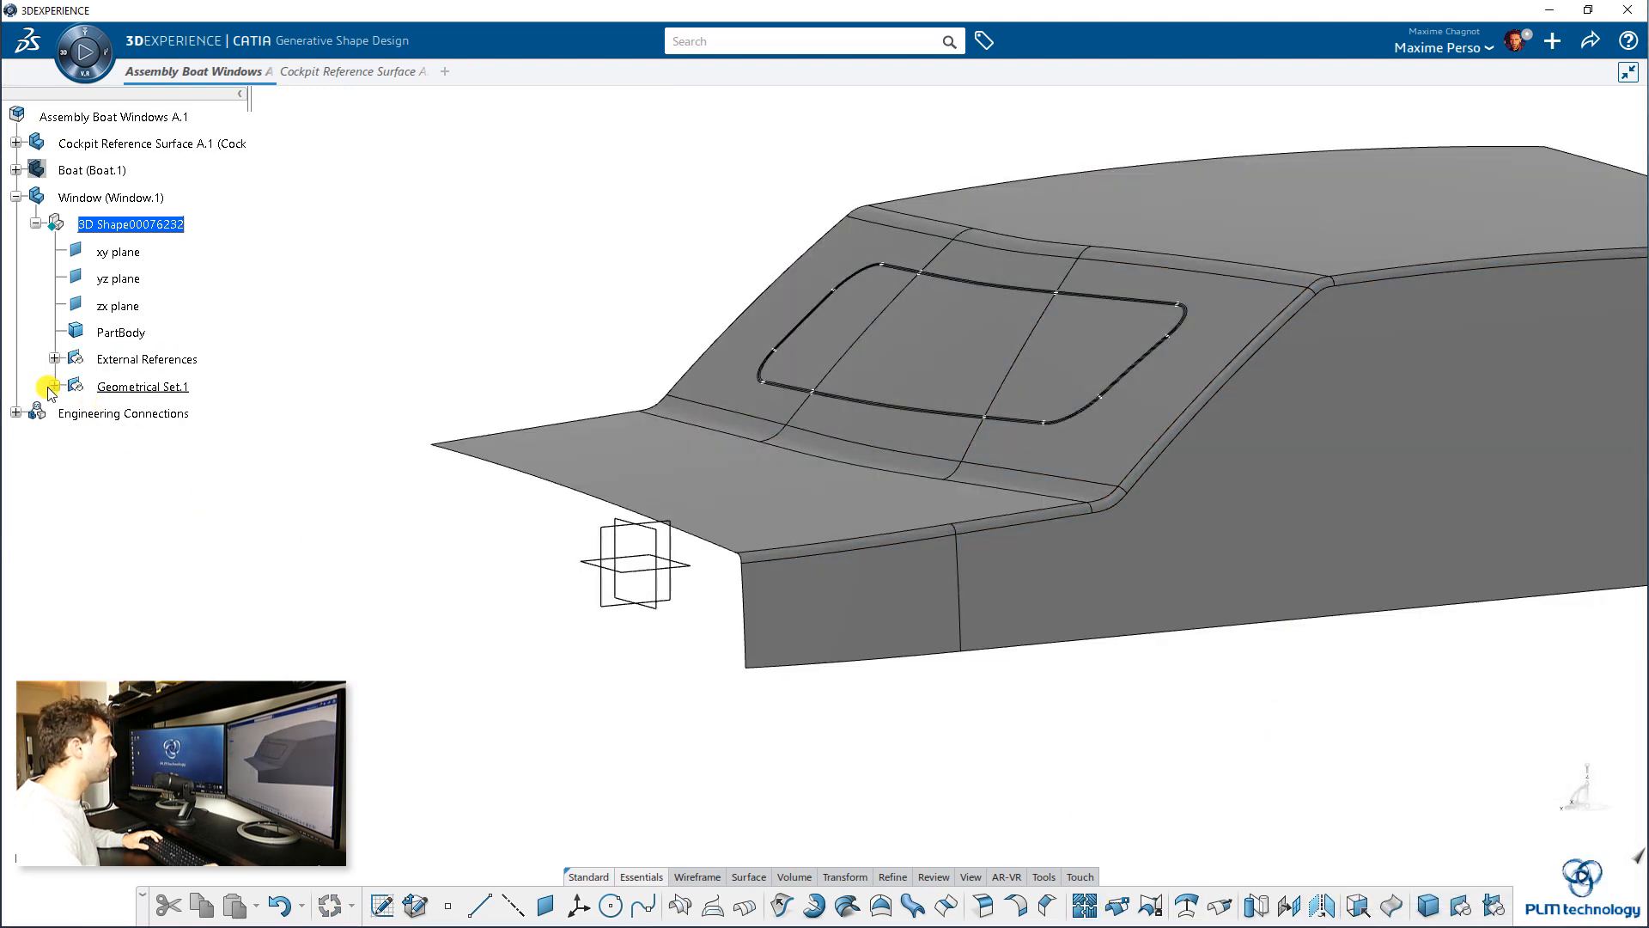
Expand the Window's geometrical set and External References, and delete the surface join while keeping the linked surface.
{"action": "left_click", "coordinate": [54, 387]}
{"action": "left_click", "coordinate": [54, 358]}
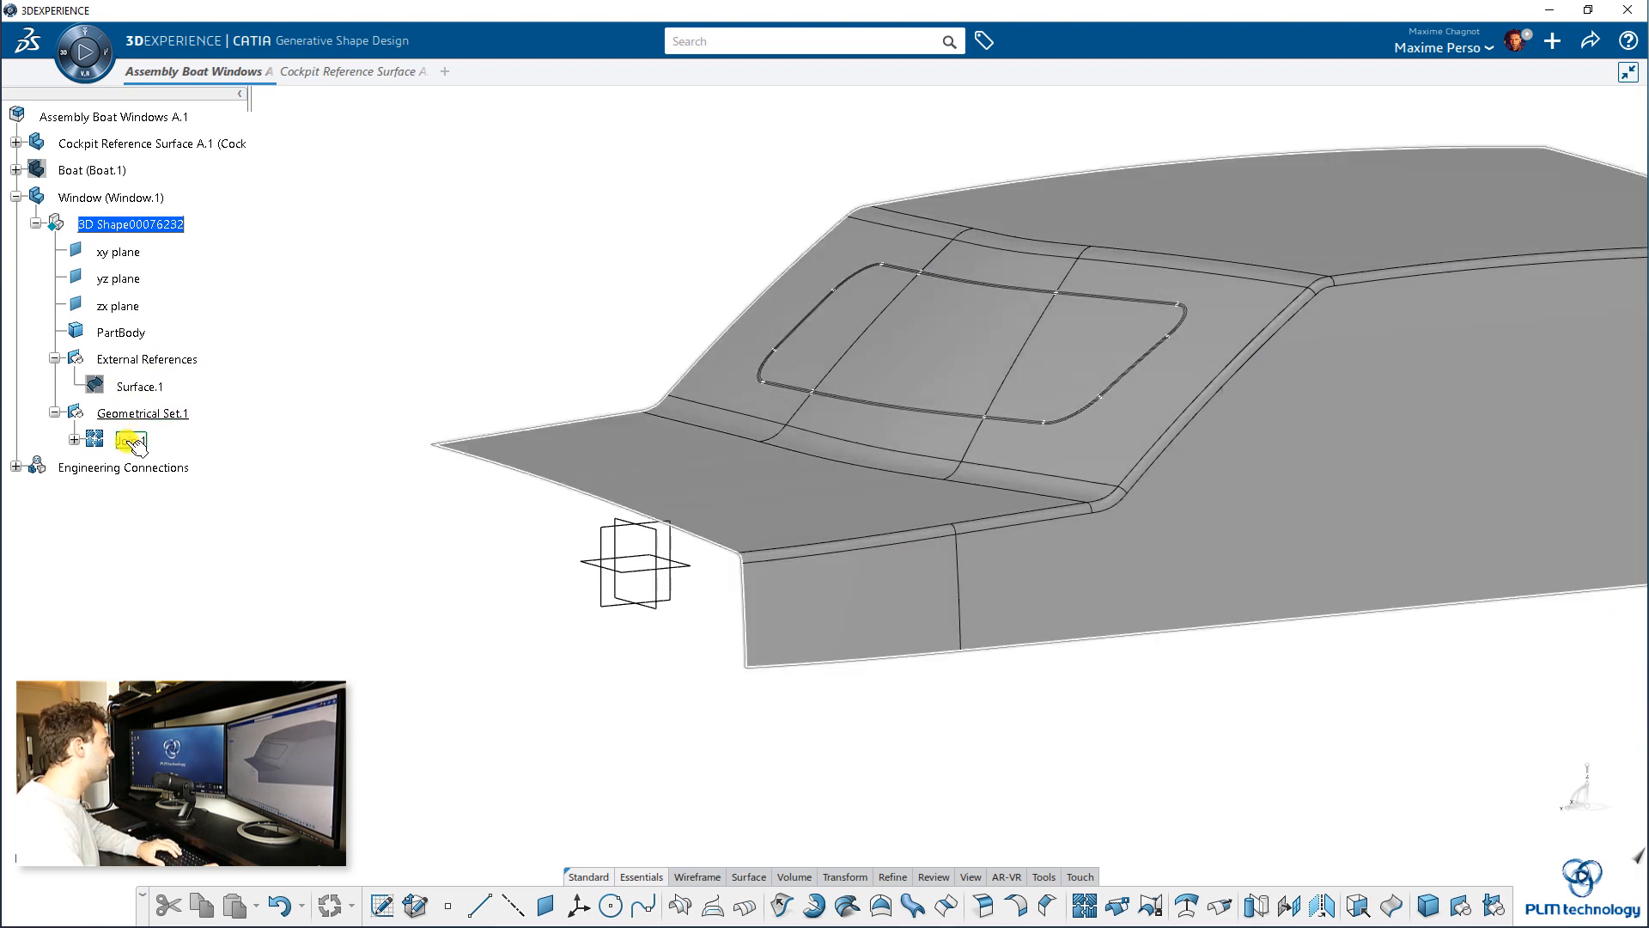
{"action": "left_click", "coordinate": [132, 440]}
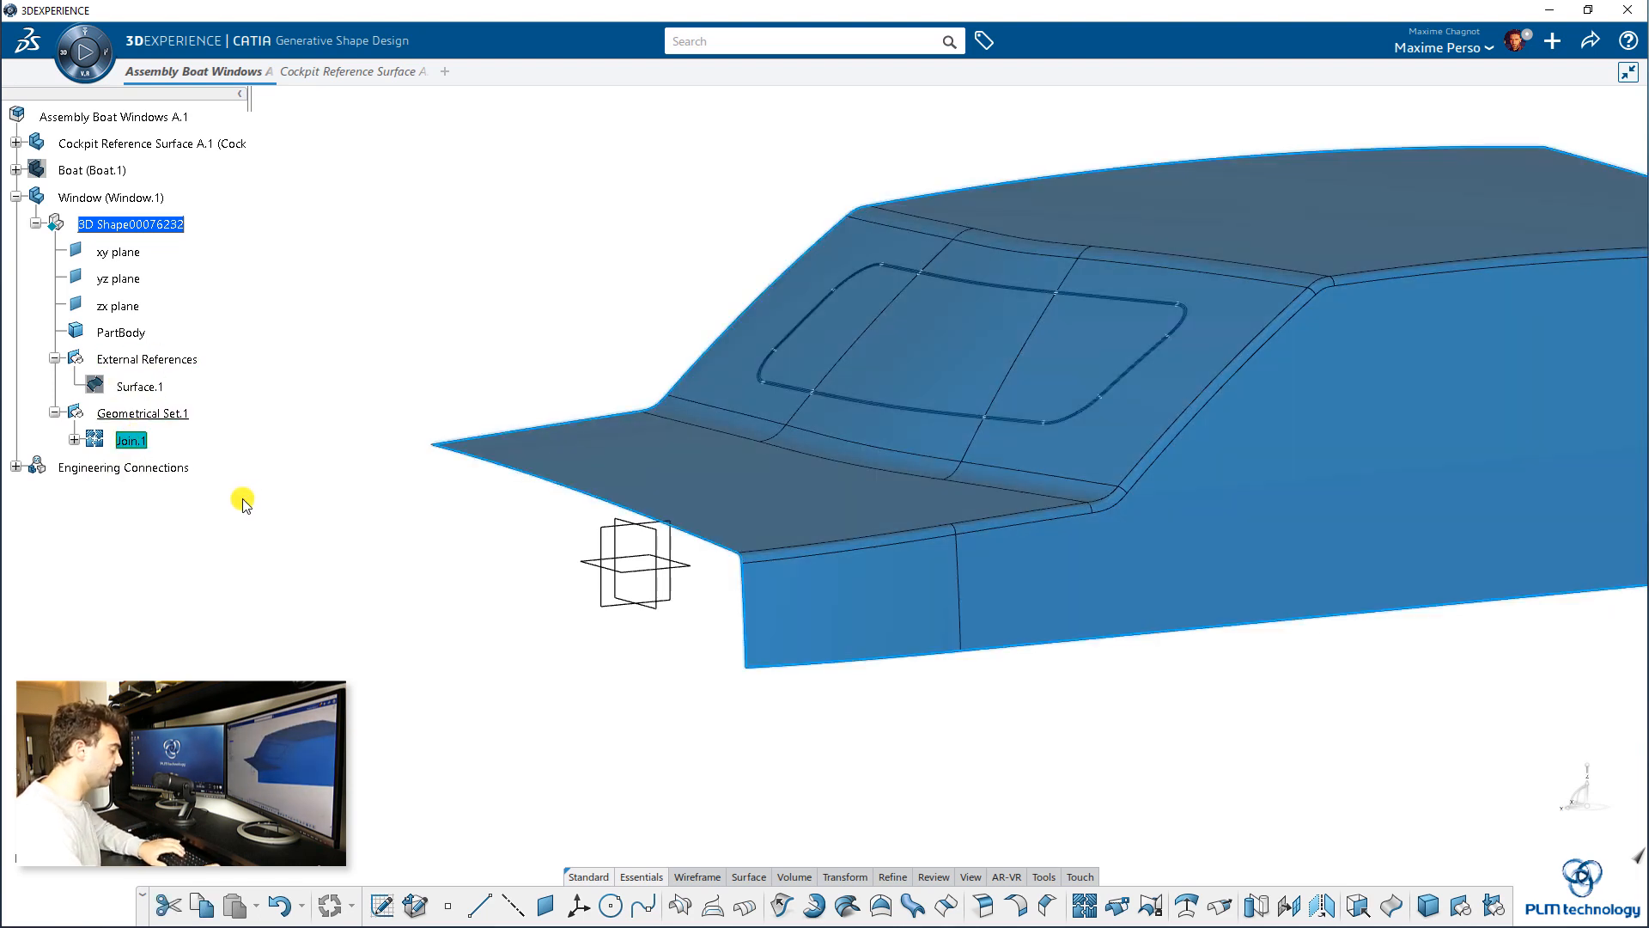
{"action": "key", "text": "Delete"}
{"action": "key", "text": "Return"}
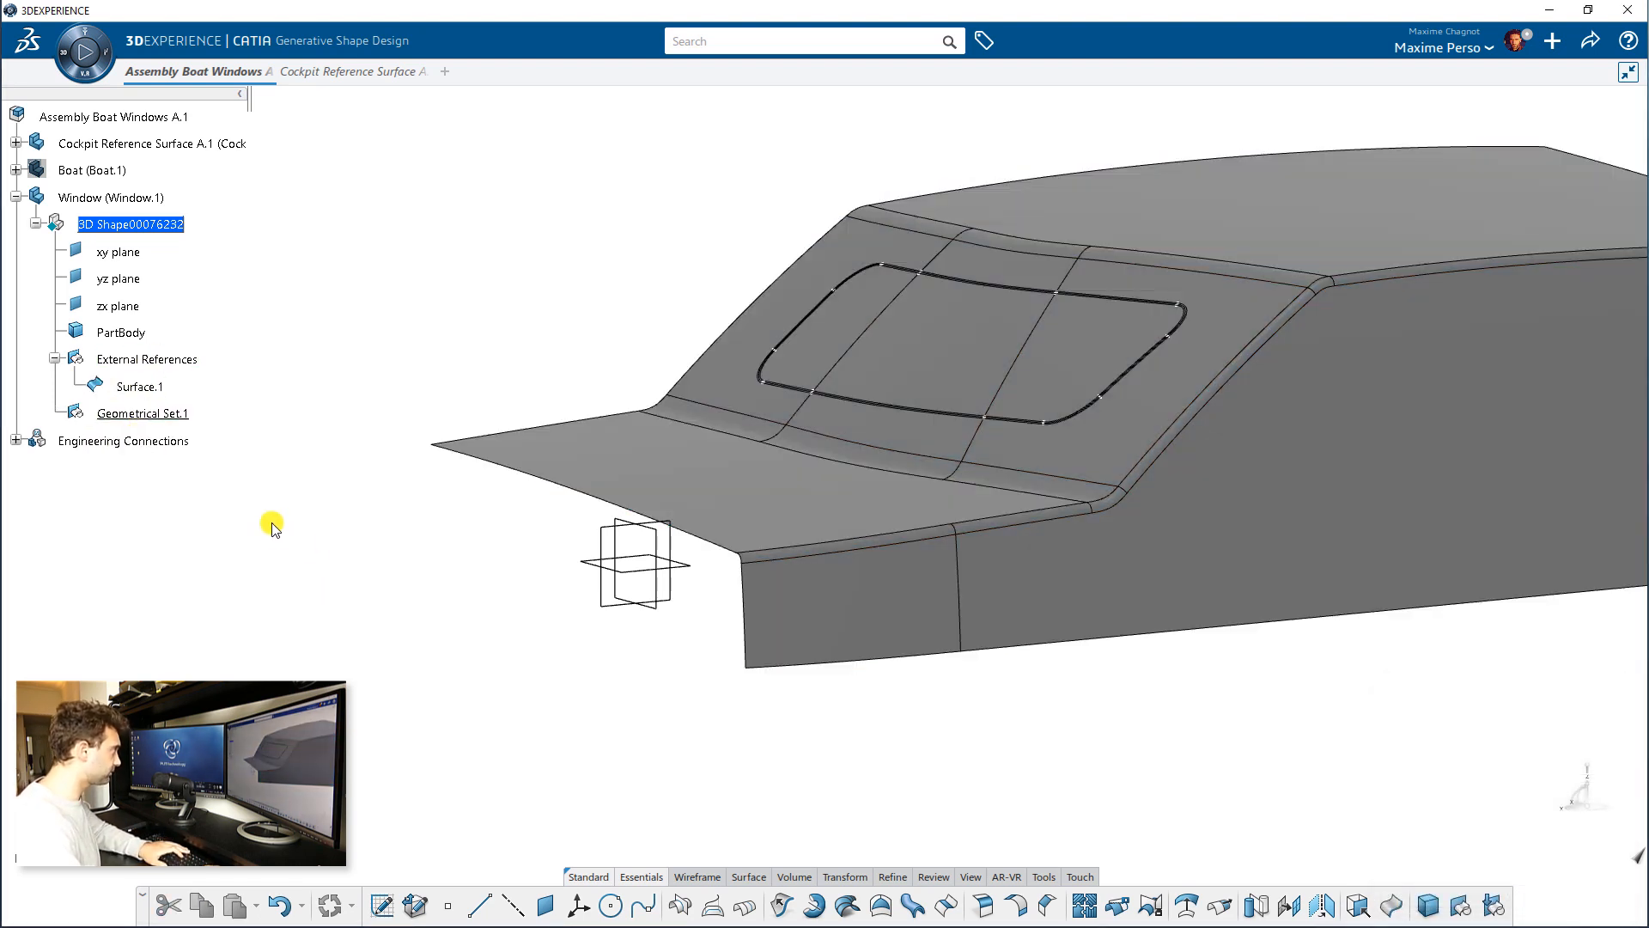
Create a Join of the window outline curve in the Window part, keeping the link with the selected object.
{"action": "left_click", "coordinate": [1088, 910]}
{"action": "middle_click_drag", "start_coordinate": [774, 537], "coordinate": [375, 626]}
{"action": "left_click", "coordinate": [615, 564]}
{"action": "left_click", "coordinate": [904, 534]}
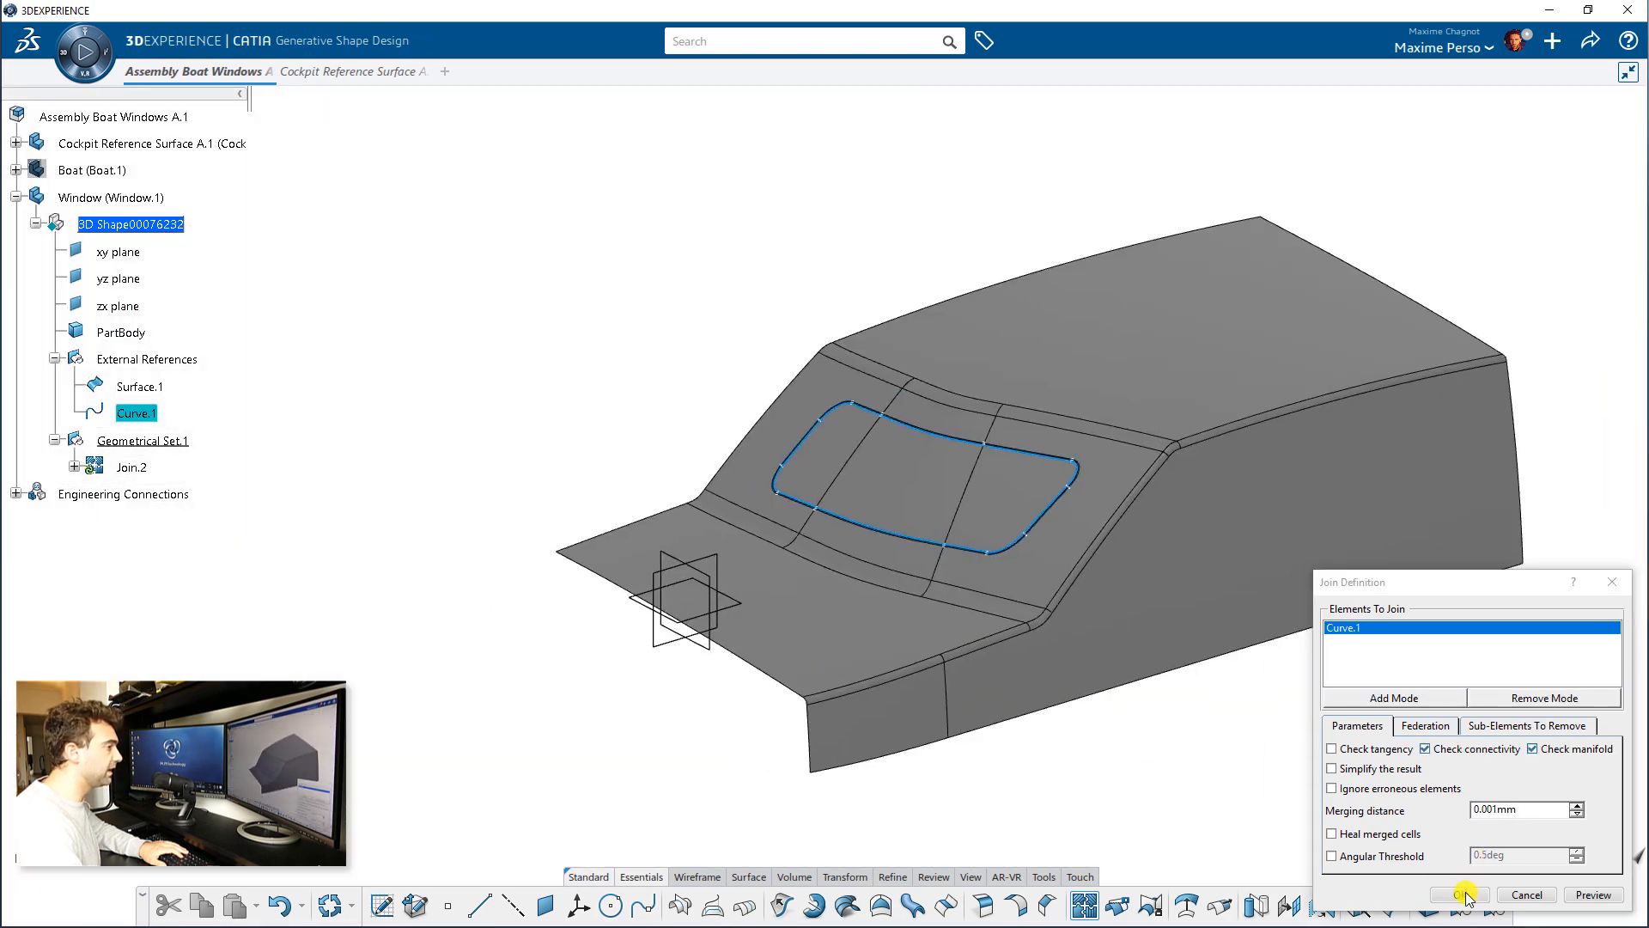
{"action": "left_click", "coordinate": [1460, 895]}
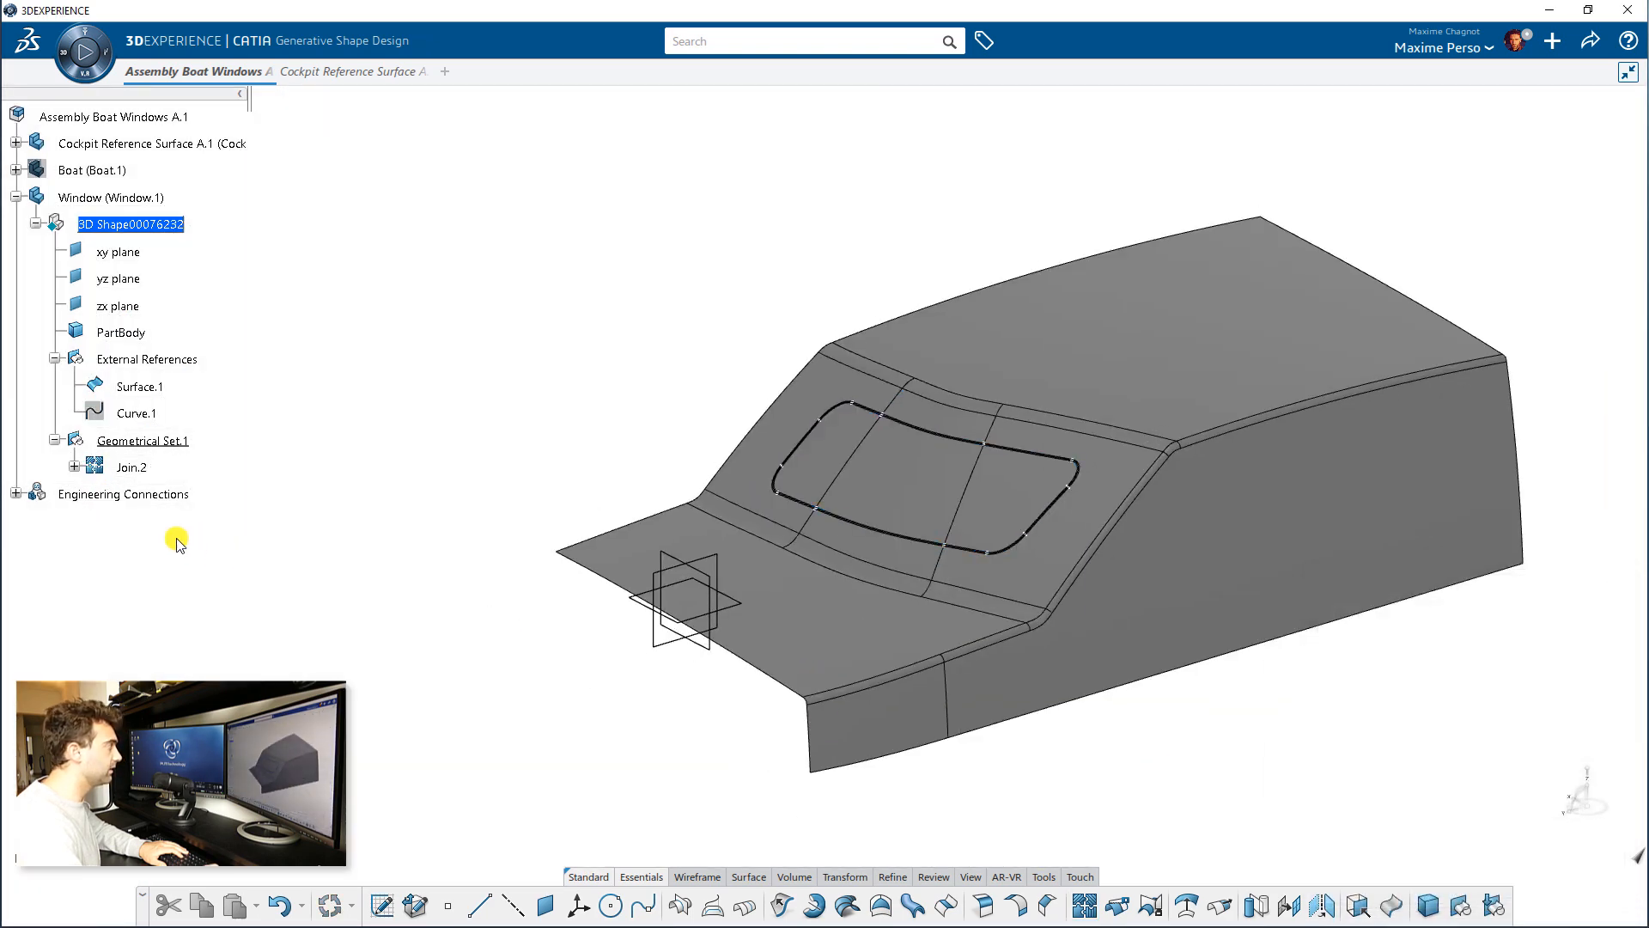
Delete the curve join from the Window's geometrical set while keeping the linked curve in External References.
{"action": "left_click", "coordinate": [132, 467]}
{"action": "key", "text": "Delete"}
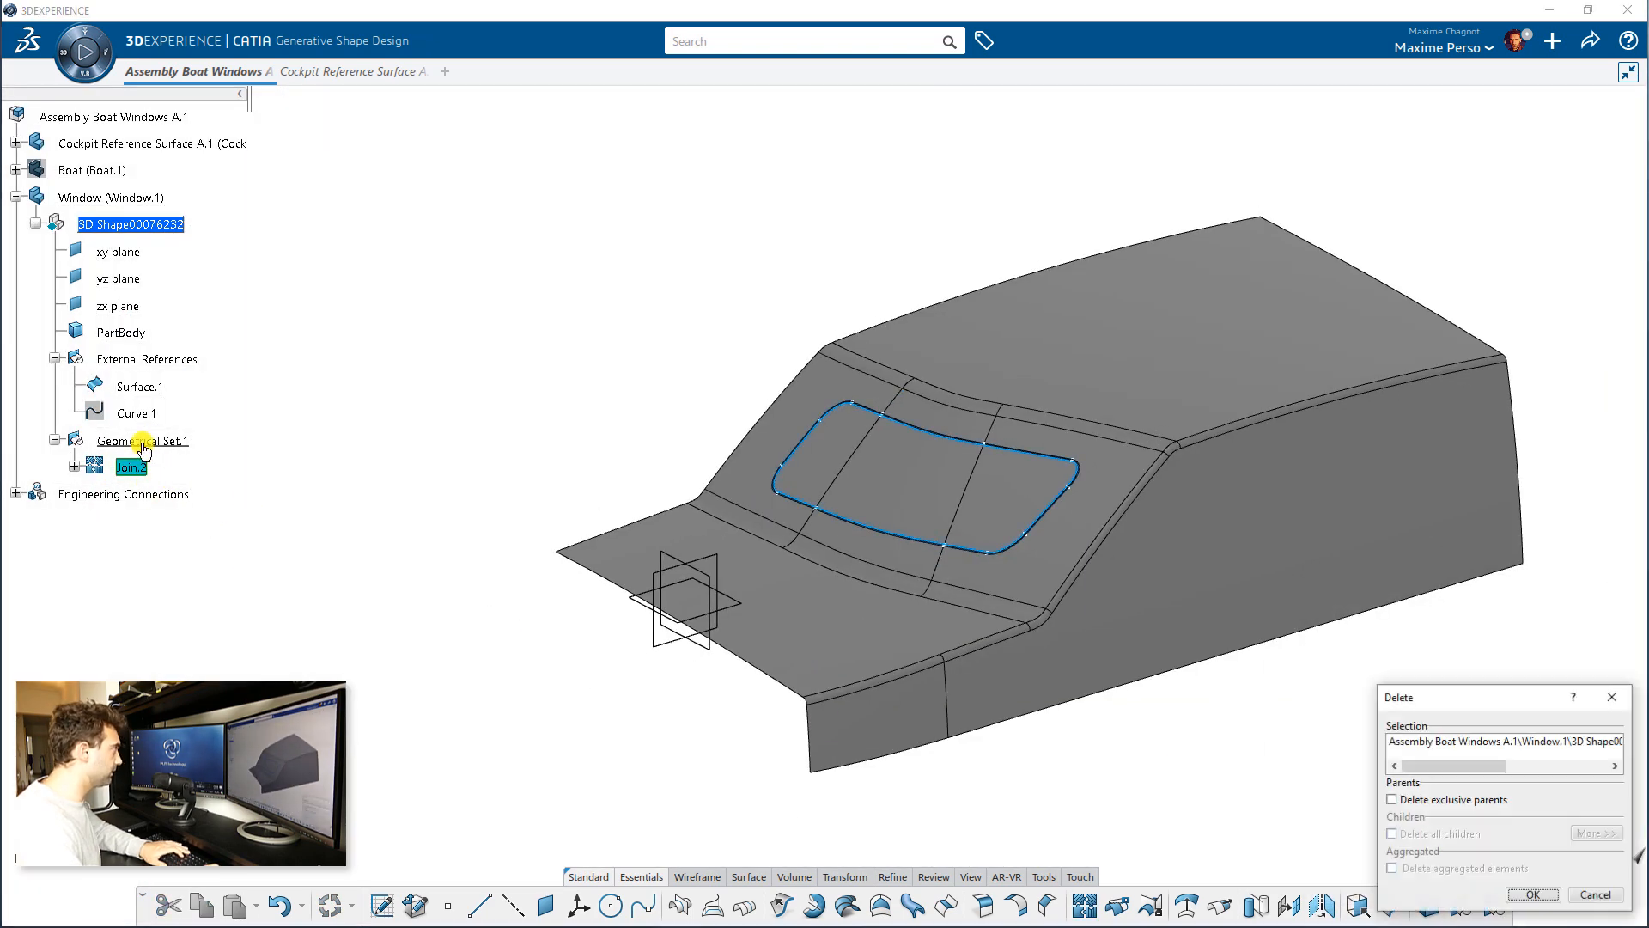
{"action": "key", "text": "Return"}
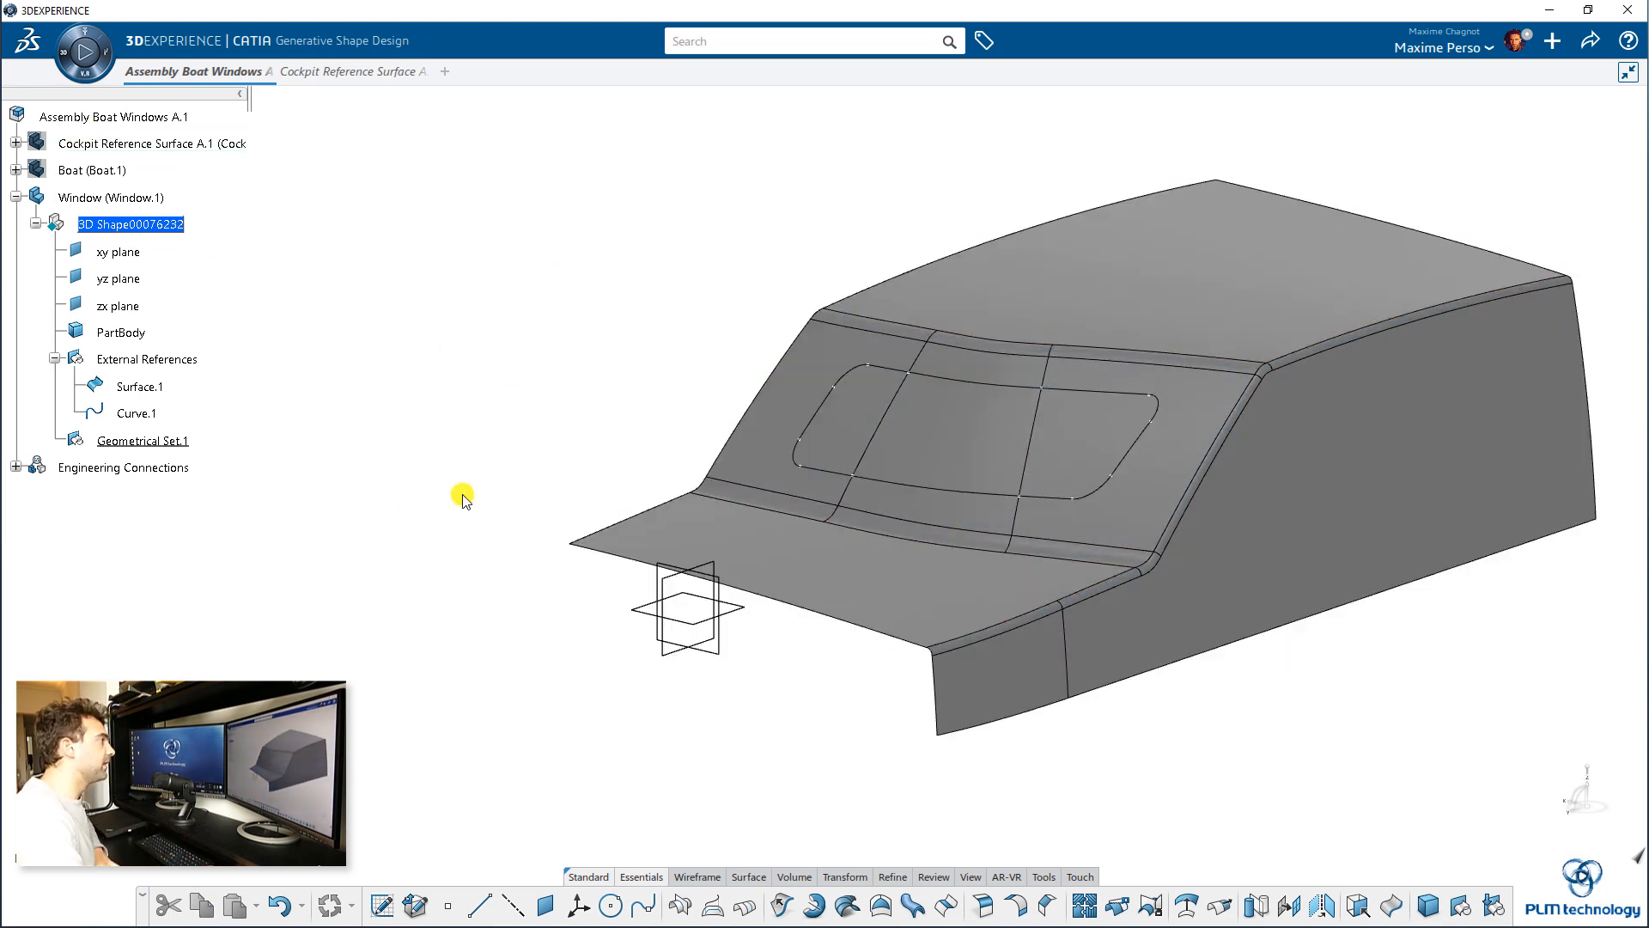
Split the linked cockpit surface with the linked window curve, keeping the side inside the window outline.
{"action": "middle_click_drag", "start_coordinate": [462, 498], "coordinate": [453, 554]}
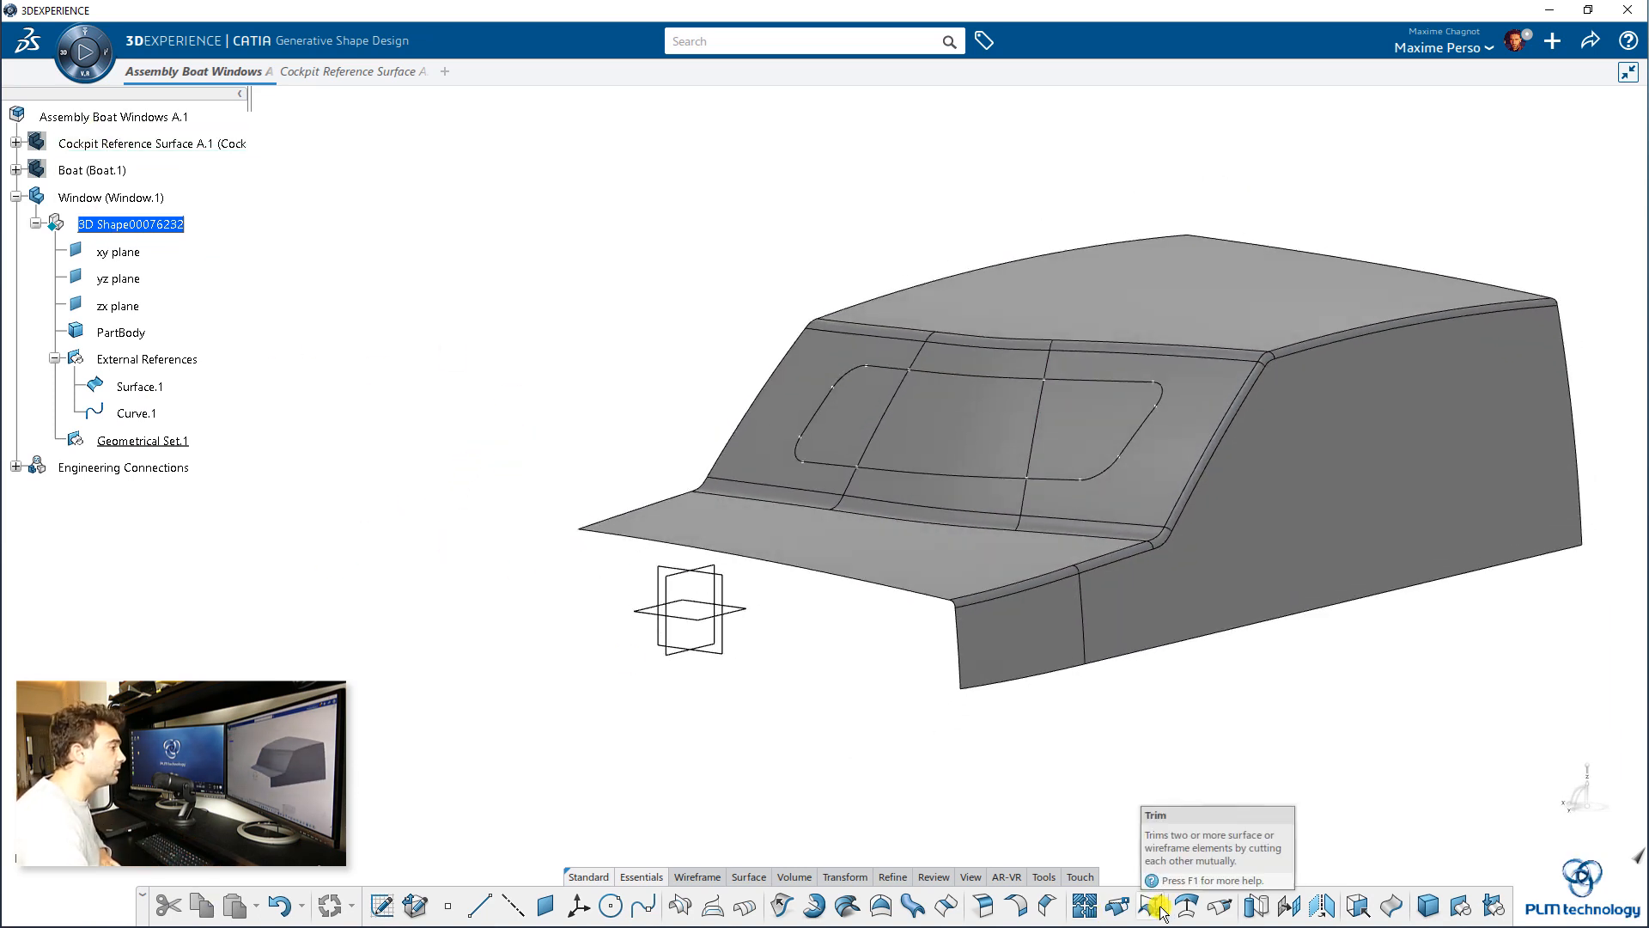
{"action": "left_click", "coordinate": [1118, 909]}
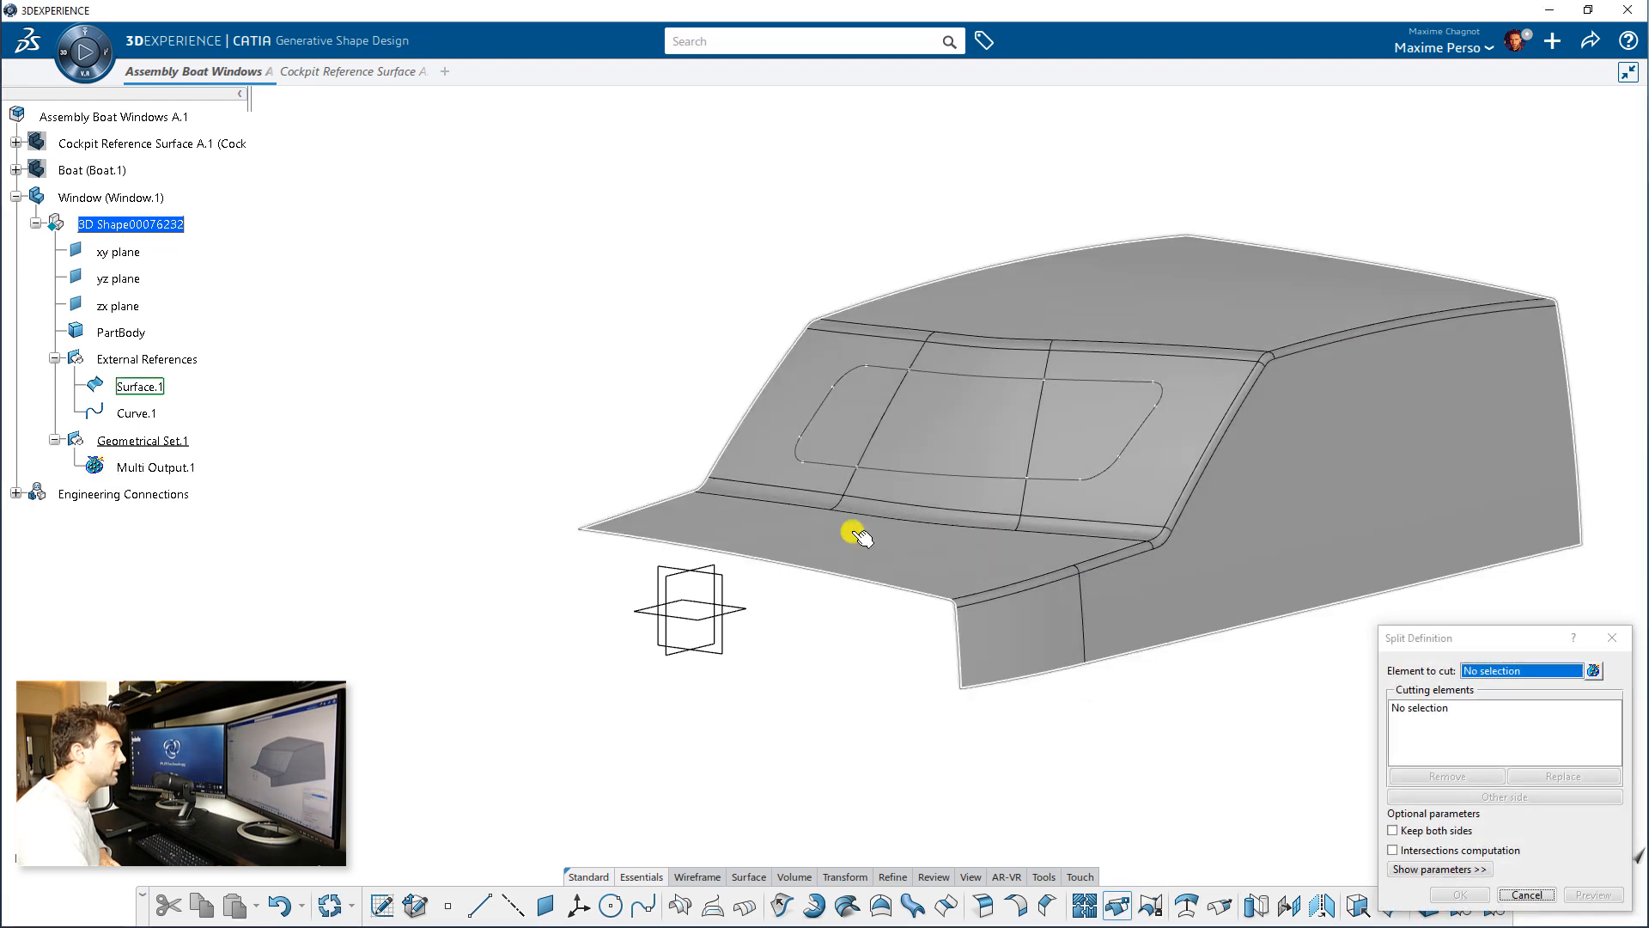
{"action": "left_click", "coordinate": [854, 527]}
{"action": "left_click", "coordinate": [890, 471]}
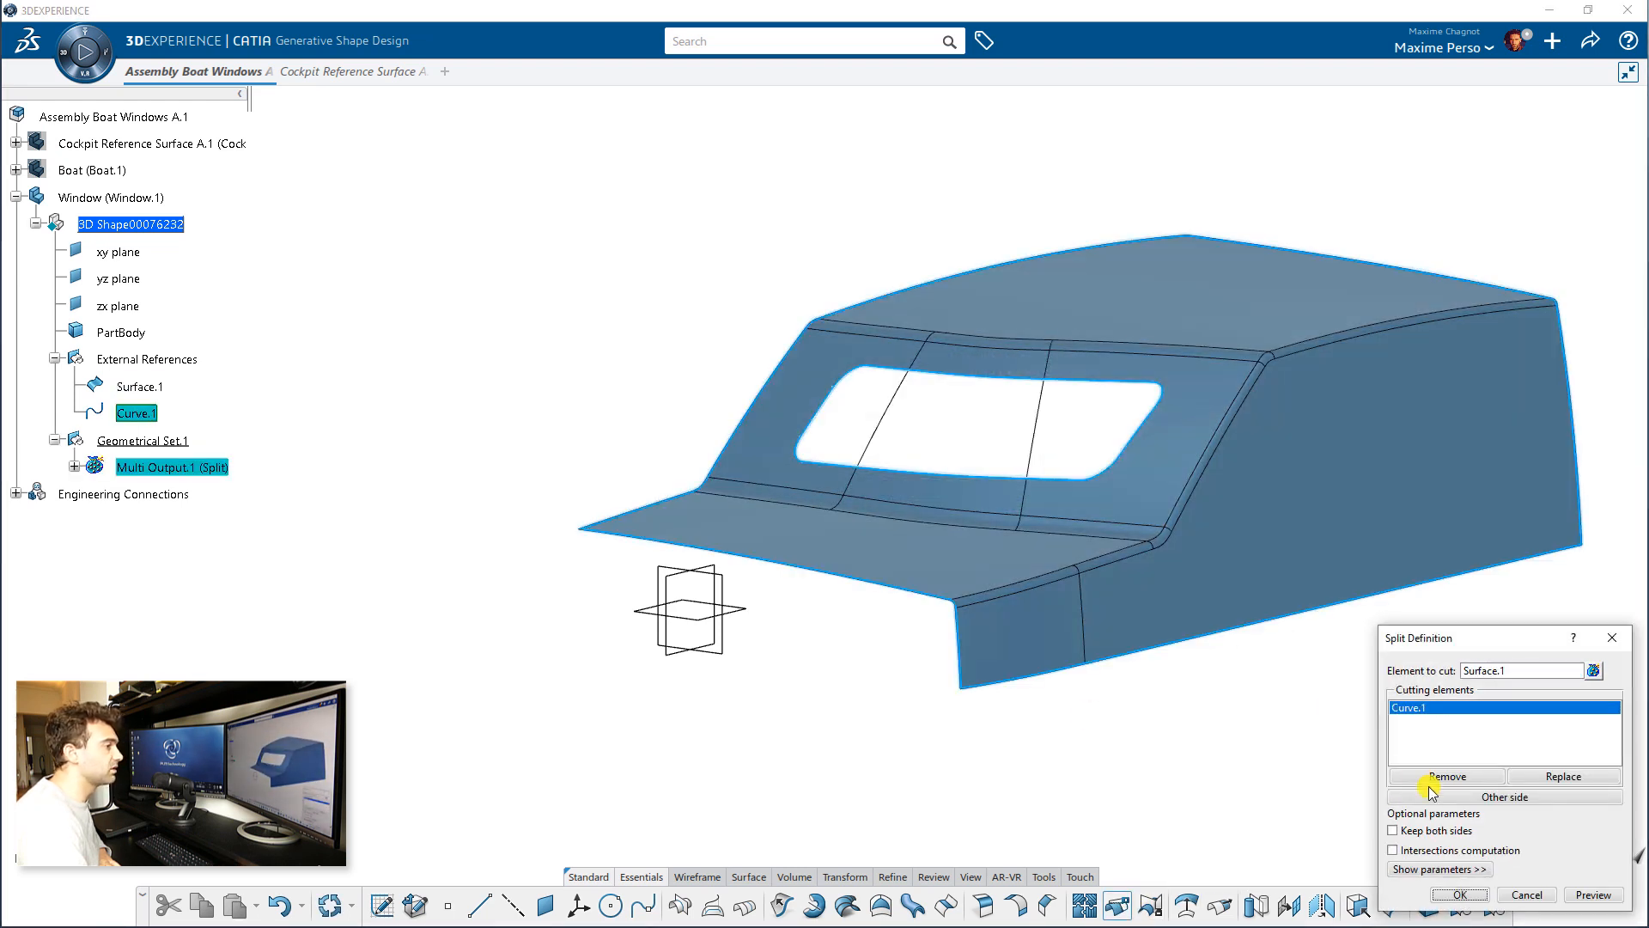
{"action": "left_click", "coordinate": [1458, 797]}
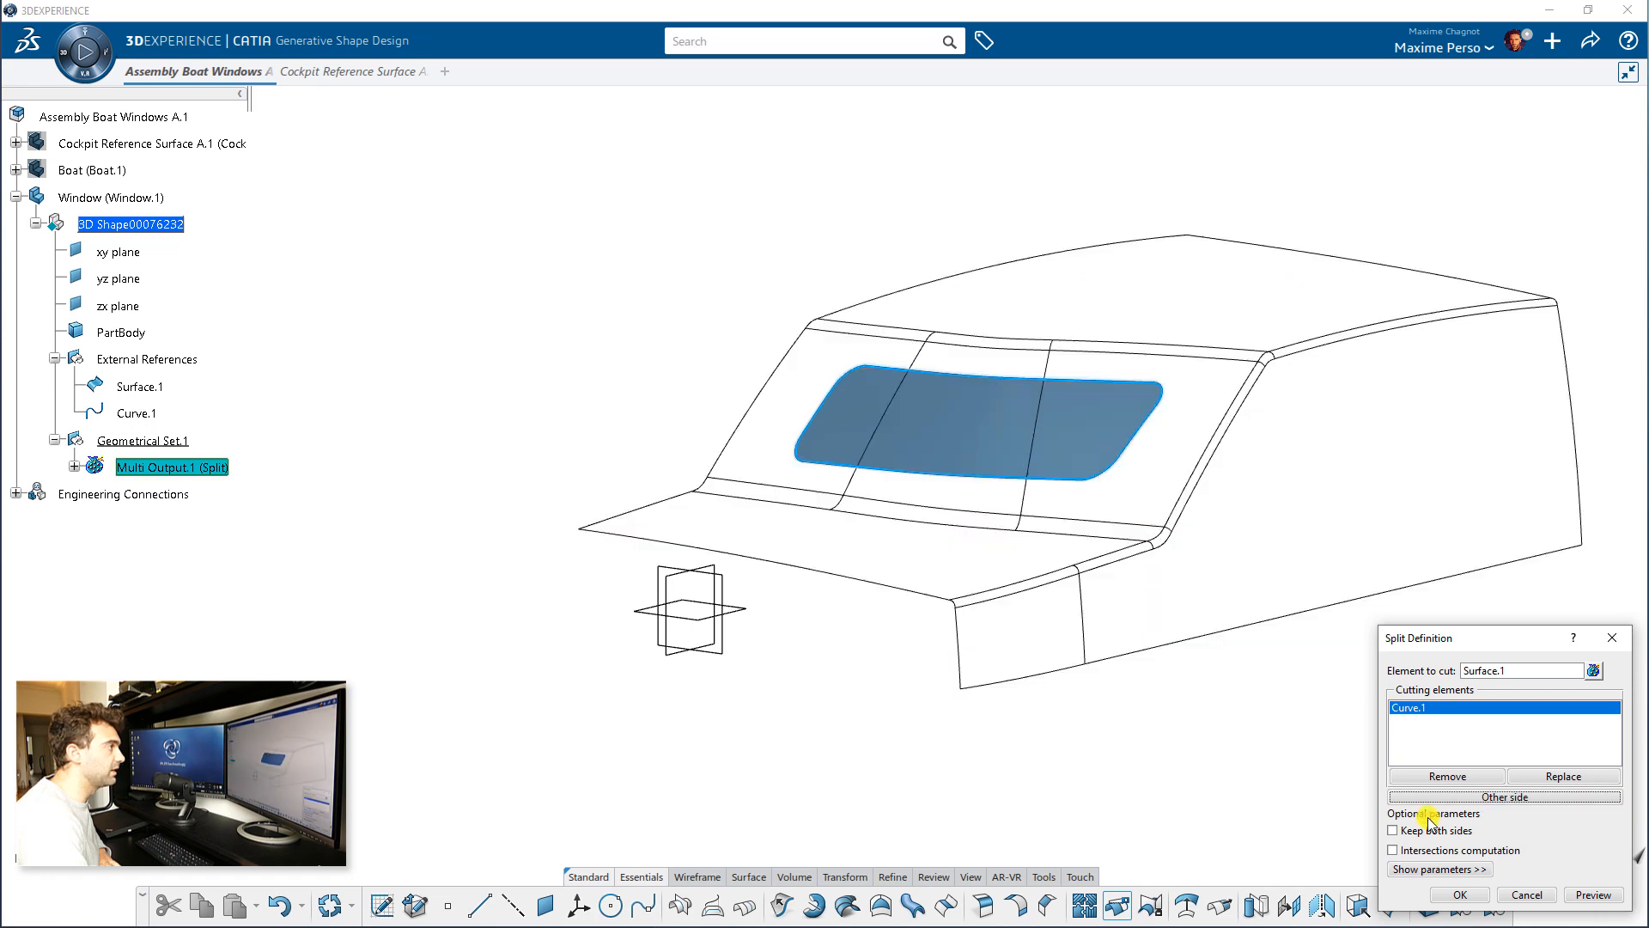
{"action": "left_click", "coordinate": [1460, 894]}
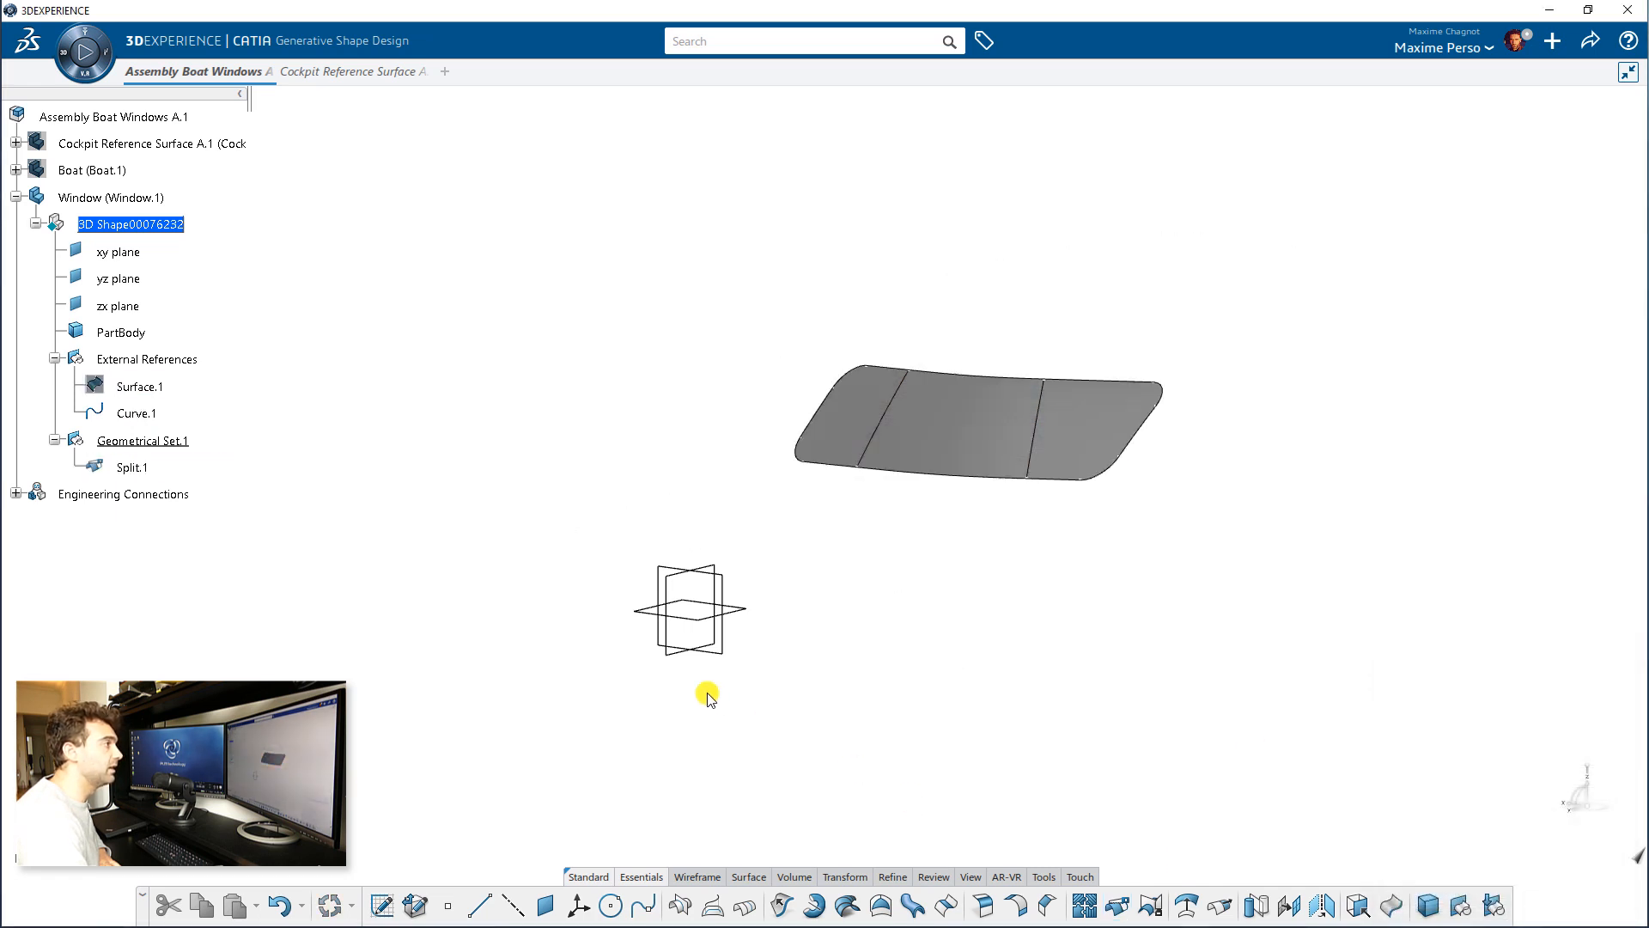
Define the Window's PartBody as the work object and switch to Part Design.
{"action": "middle_click_drag", "start_coordinate": [785, 416], "coordinate": [936, 383]}
{"action": "middle_click_drag", "start_coordinate": [1038, 369], "coordinate": [930, 302]}
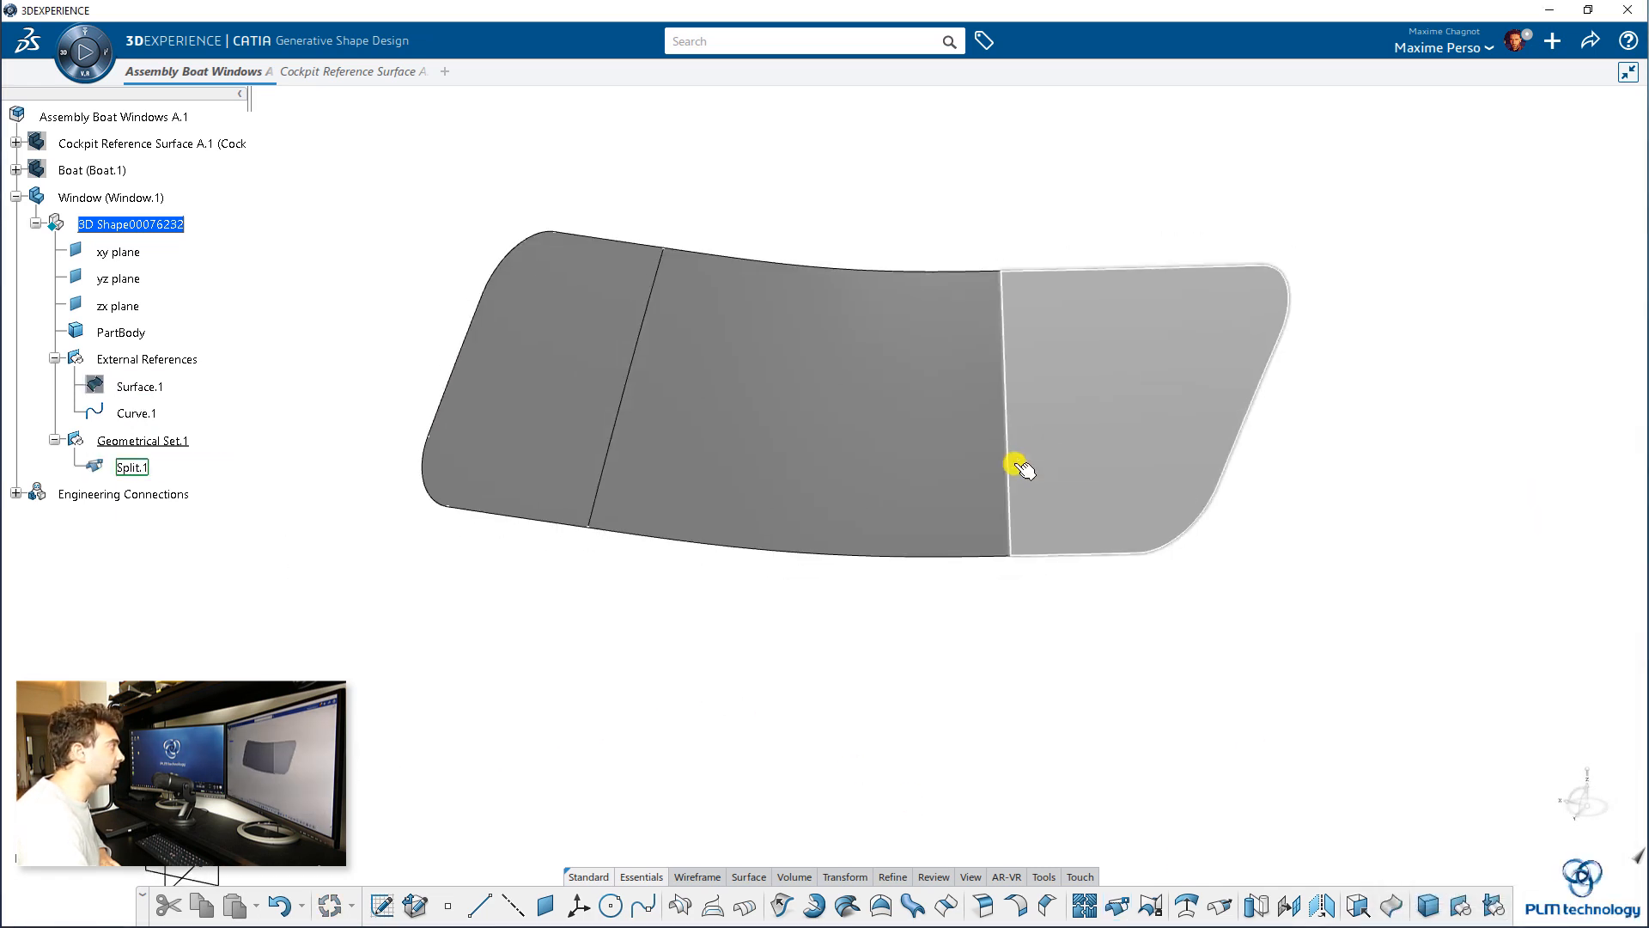
{"action": "right_click", "coordinate": [121, 333]}
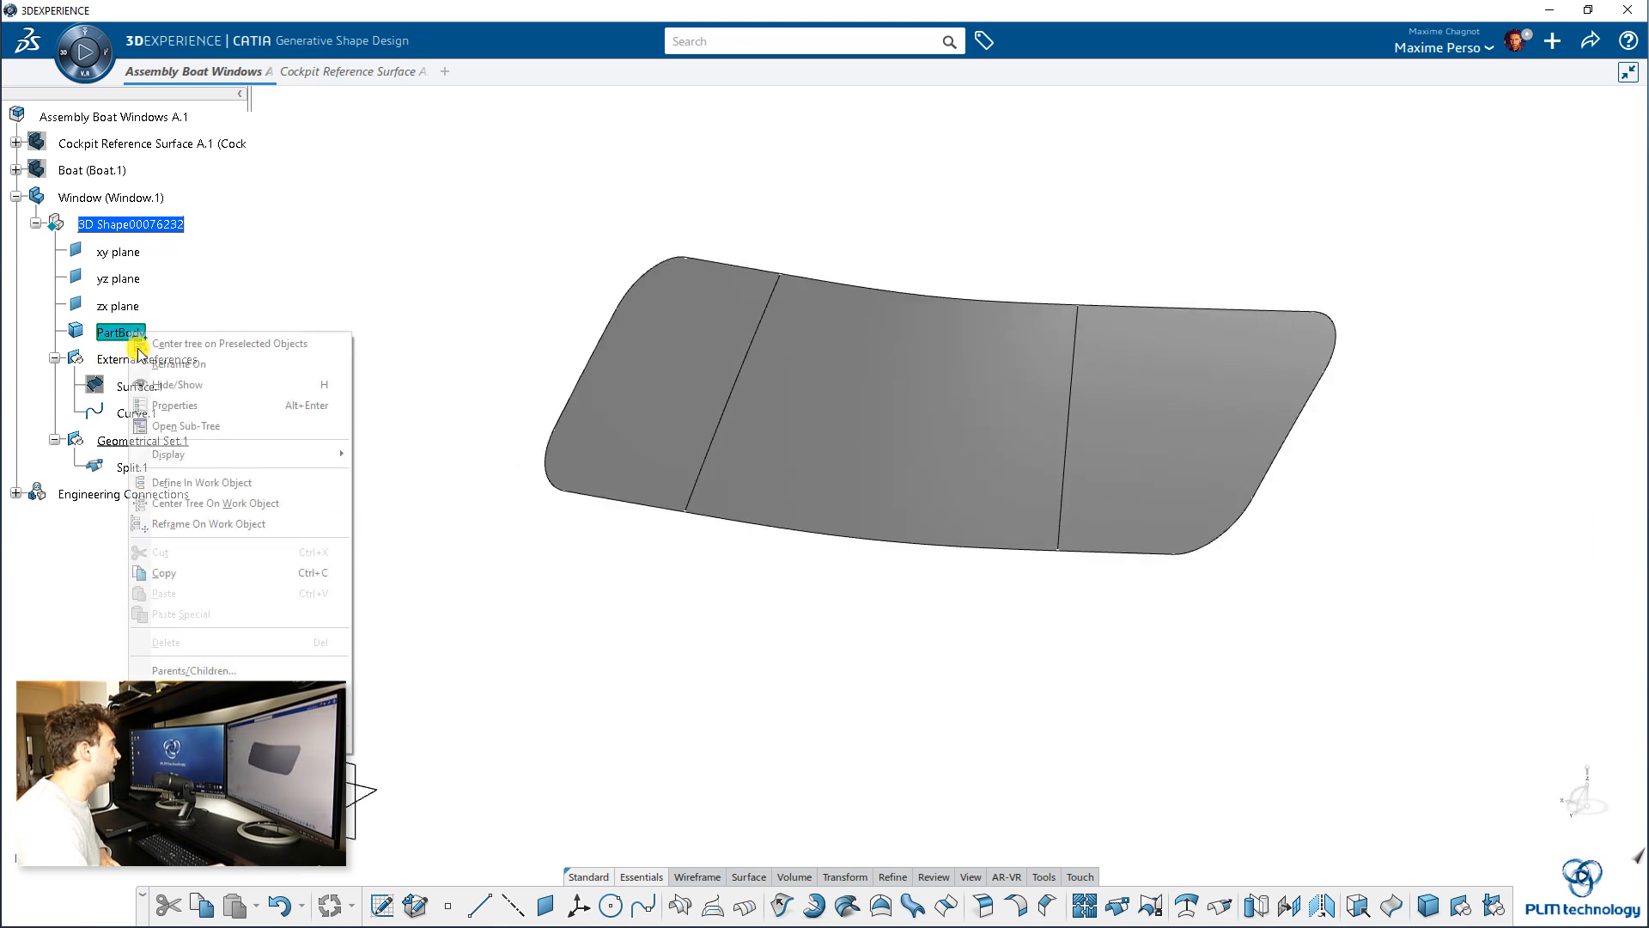
{"action": "left_click", "coordinate": [200, 482]}
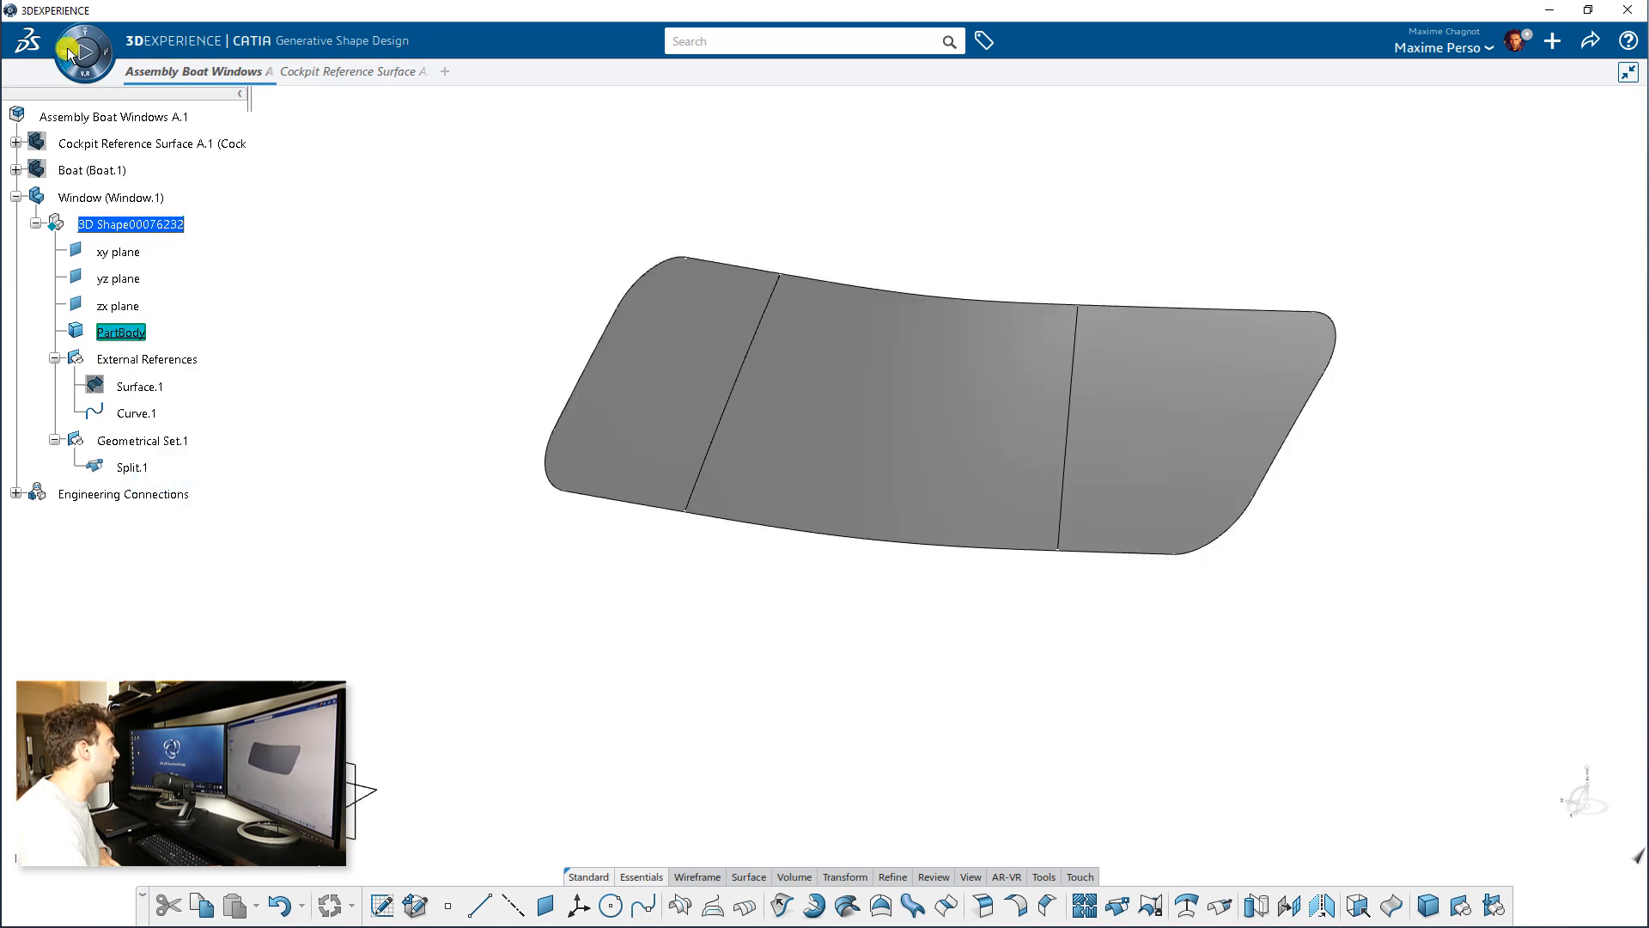
{"action": "left_click", "coordinate": [67, 50]}
{"action": "left_click", "coordinate": [735, 700]}
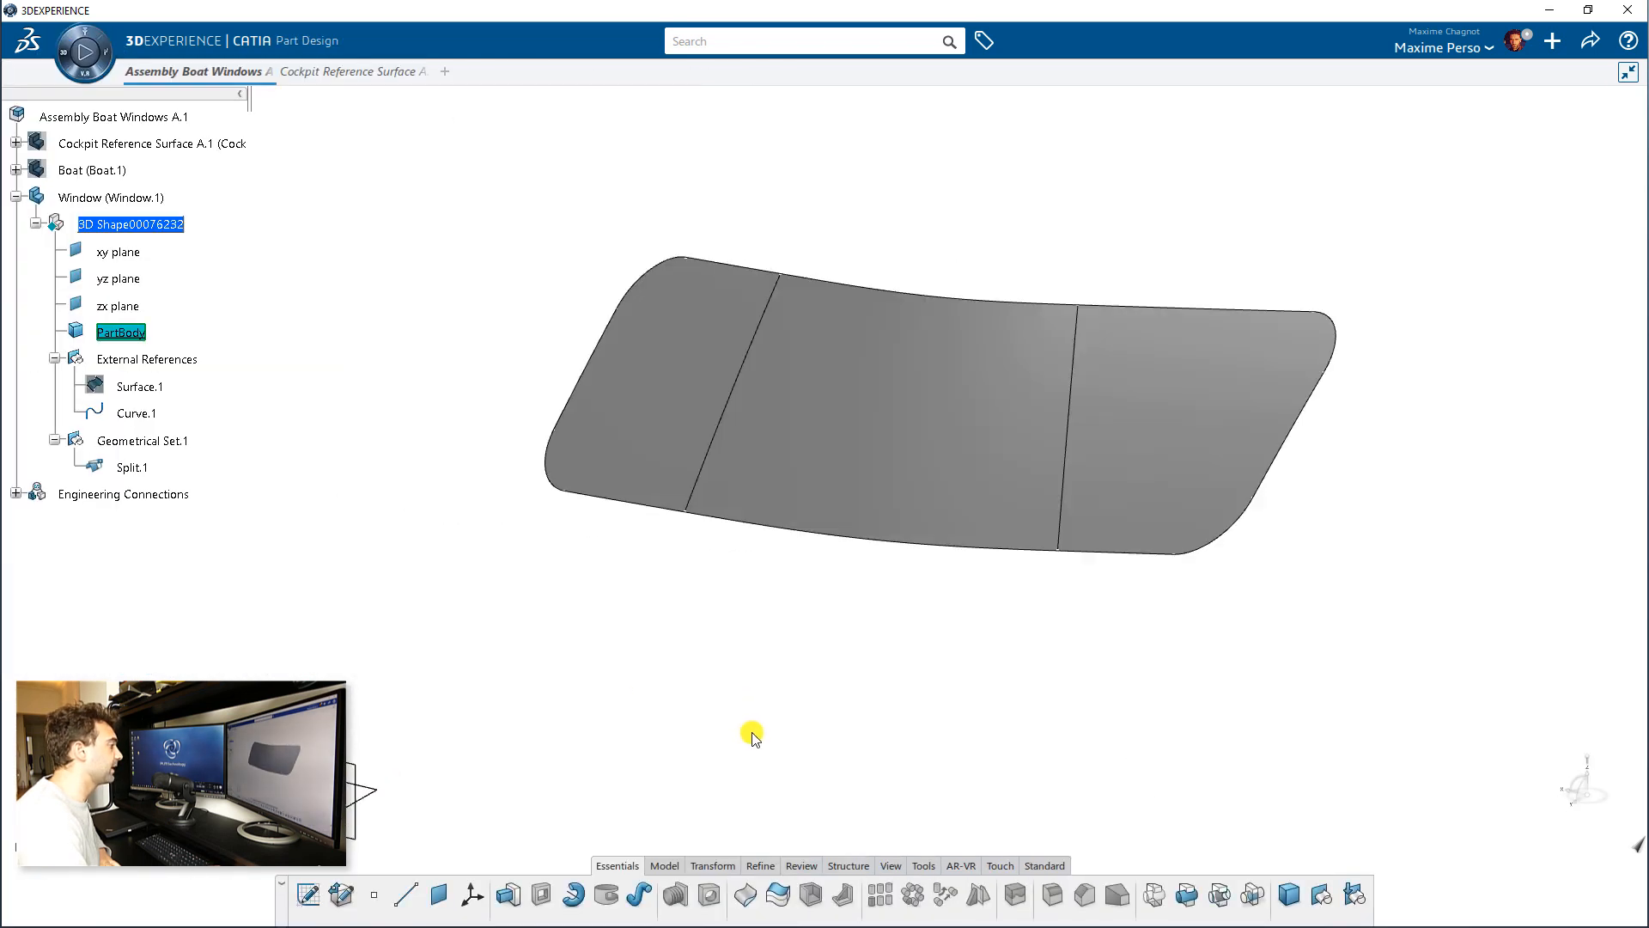
Thicken the split window surface into a solid with a 2 mm first offset and a 2 mm second offset.
{"action": "left_click", "coordinate": [777, 894]}
{"action": "left_click", "coordinate": [781, 403]}
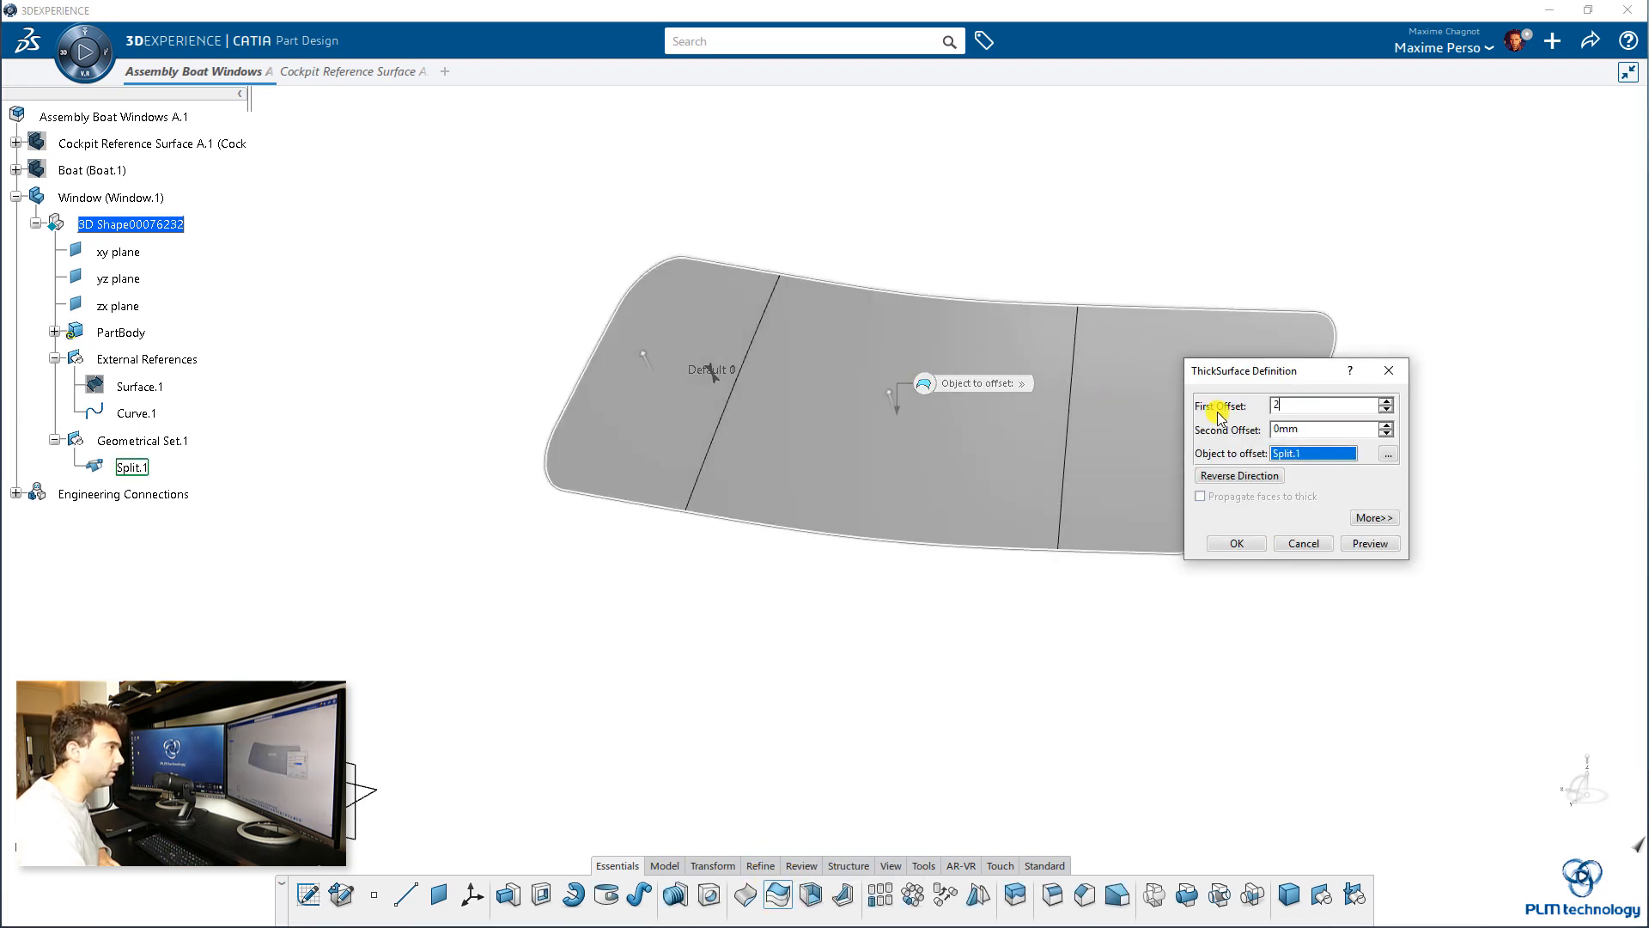
{"action": "type", "text": "2"}
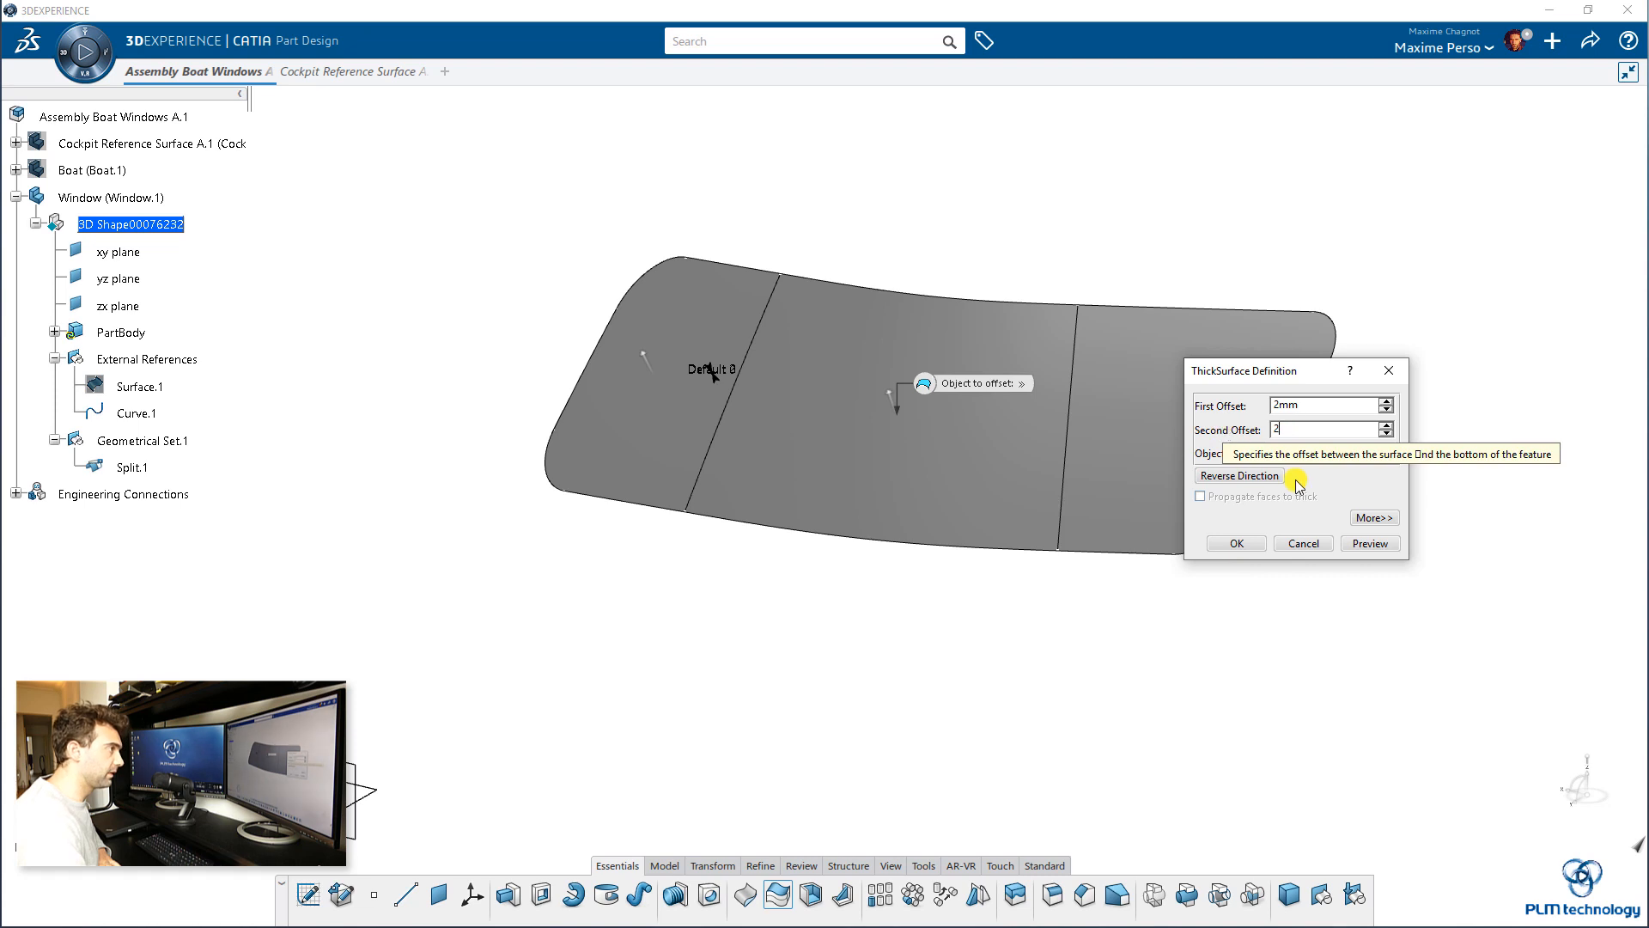
{"action": "left_click", "coordinate": [1236, 543]}
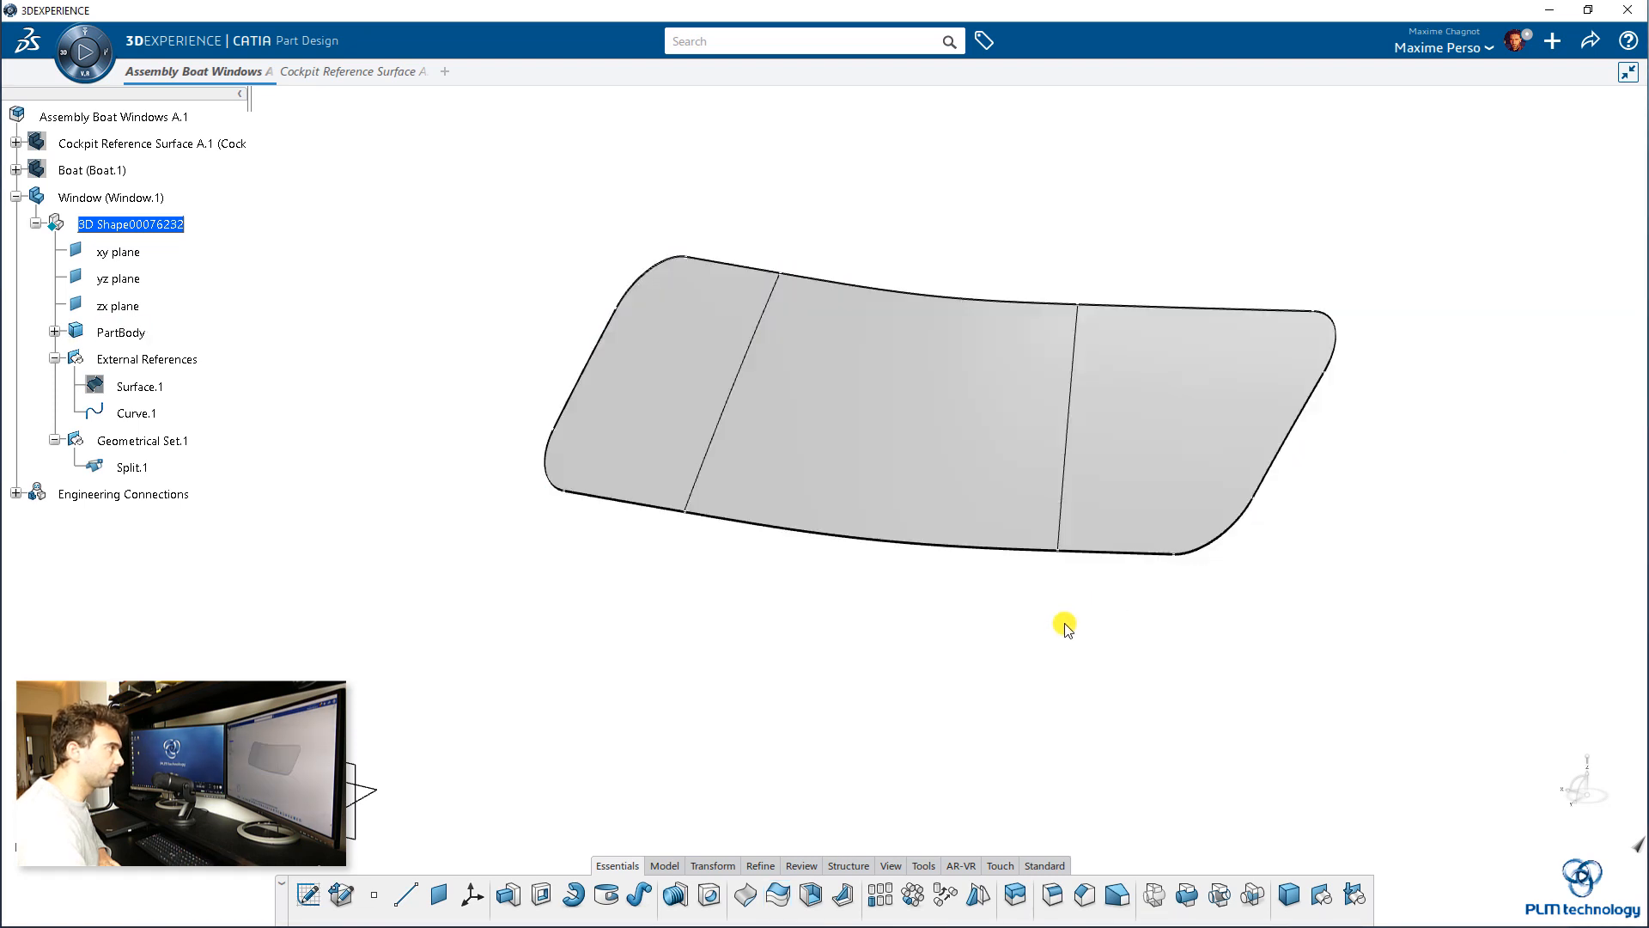
Hide the linked window curve in the Window part's External References.
{"action": "middle_click_drag", "start_coordinate": [1064, 618], "coordinate": [767, 558]}
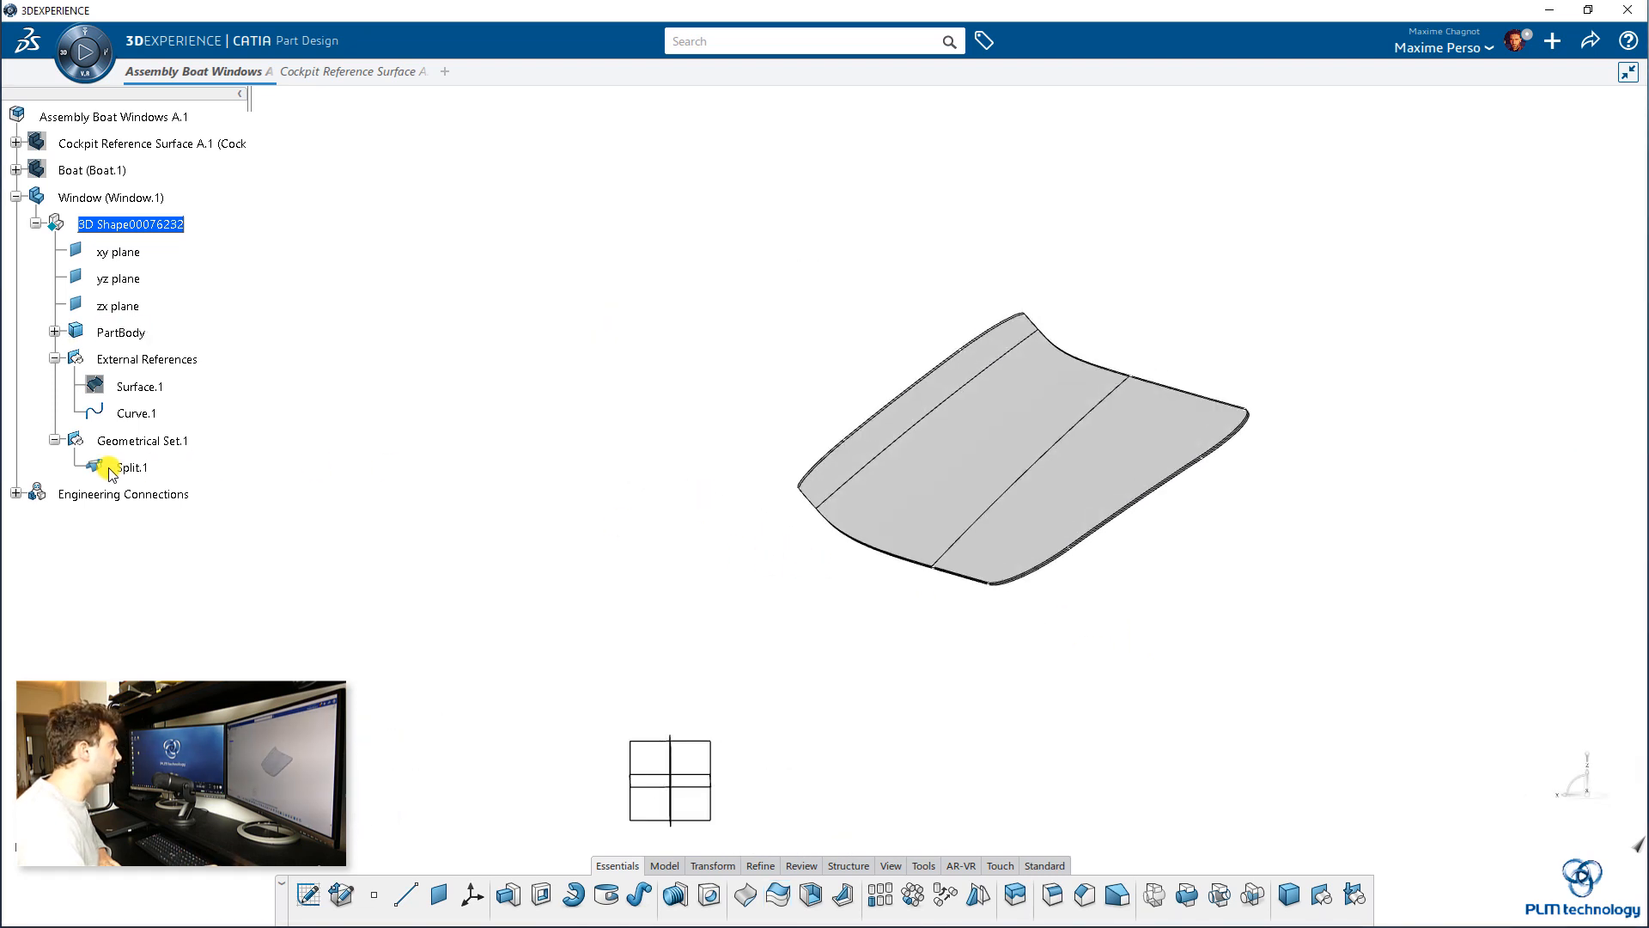
{"action": "right_click", "coordinate": [136, 414]}
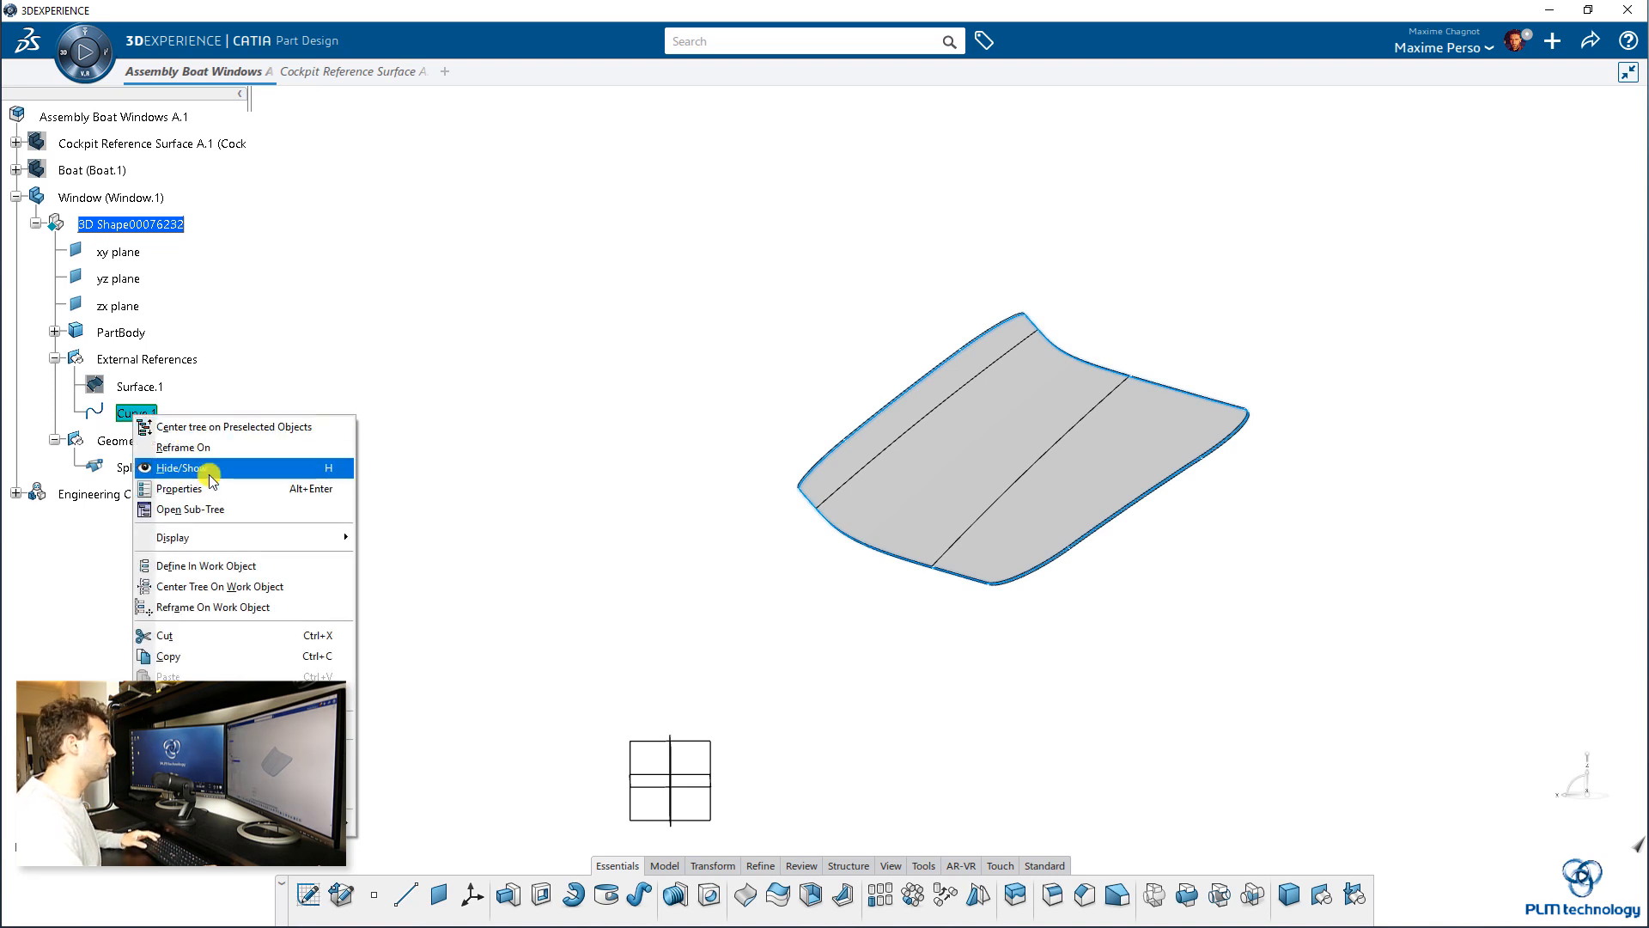
{"action": "left_click", "coordinate": [210, 471]}
{"action": "middle_click_drag", "start_coordinate": [338, 493], "coordinate": [486, 490]}
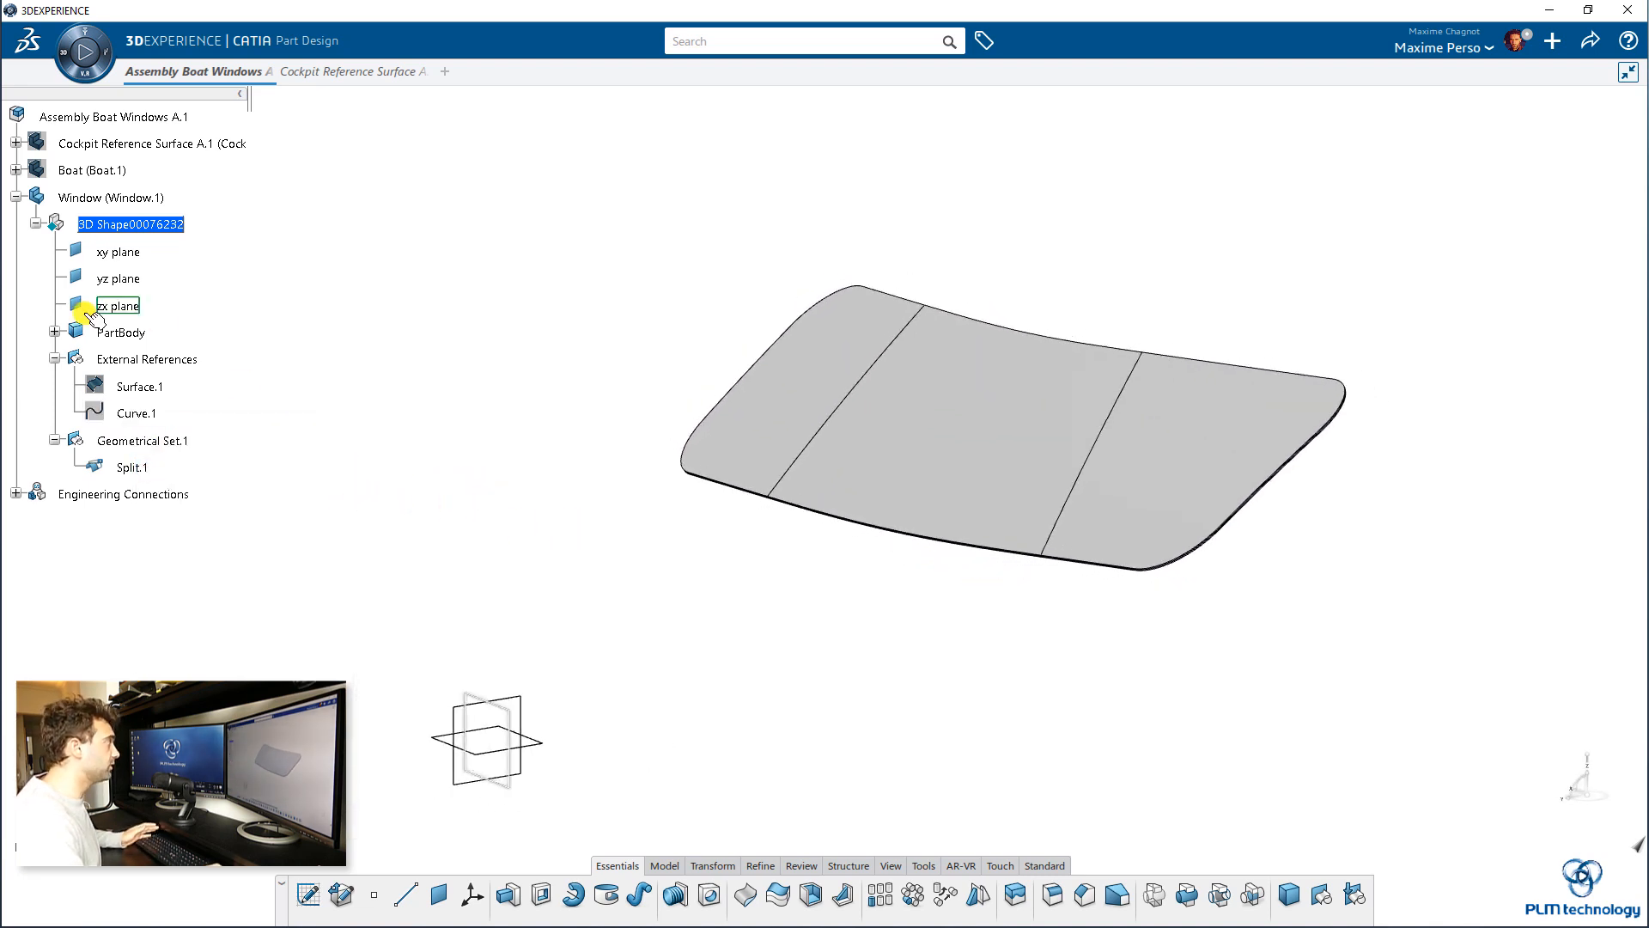
Hide the Window part's External References set and its geometrical set, and collapse both in the tree.
{"action": "right_click", "coordinate": [128, 359]}
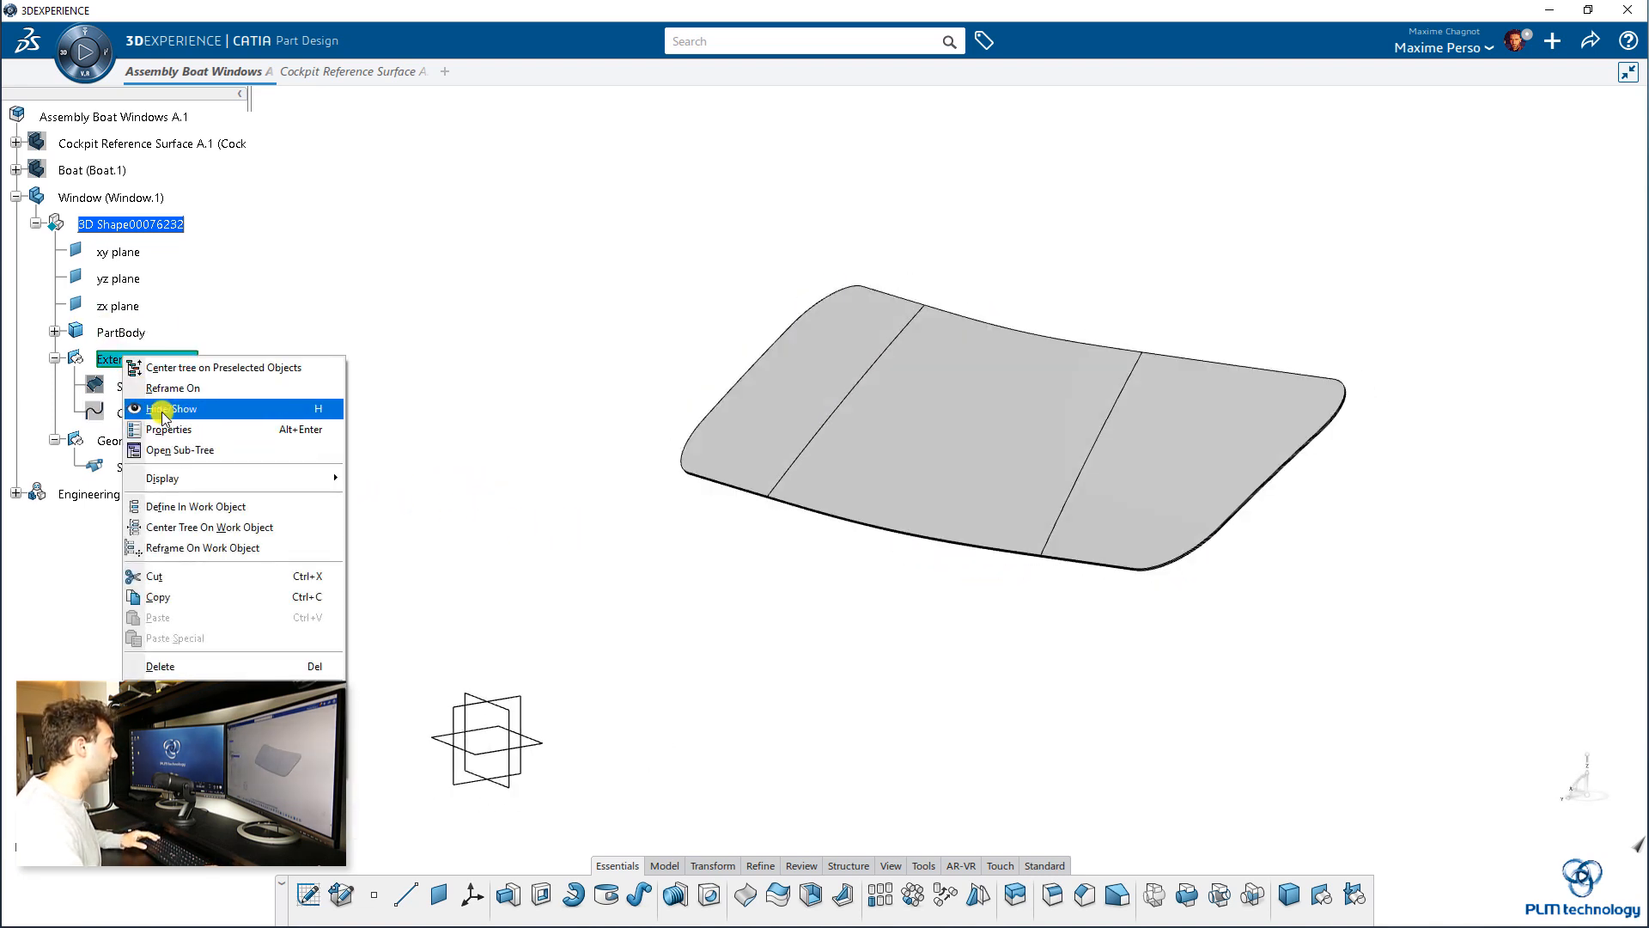
{"action": "left_click", "coordinate": [164, 416]}
{"action": "right_click", "coordinate": [132, 440]}
{"action": "left_click", "coordinate": [183, 491]}
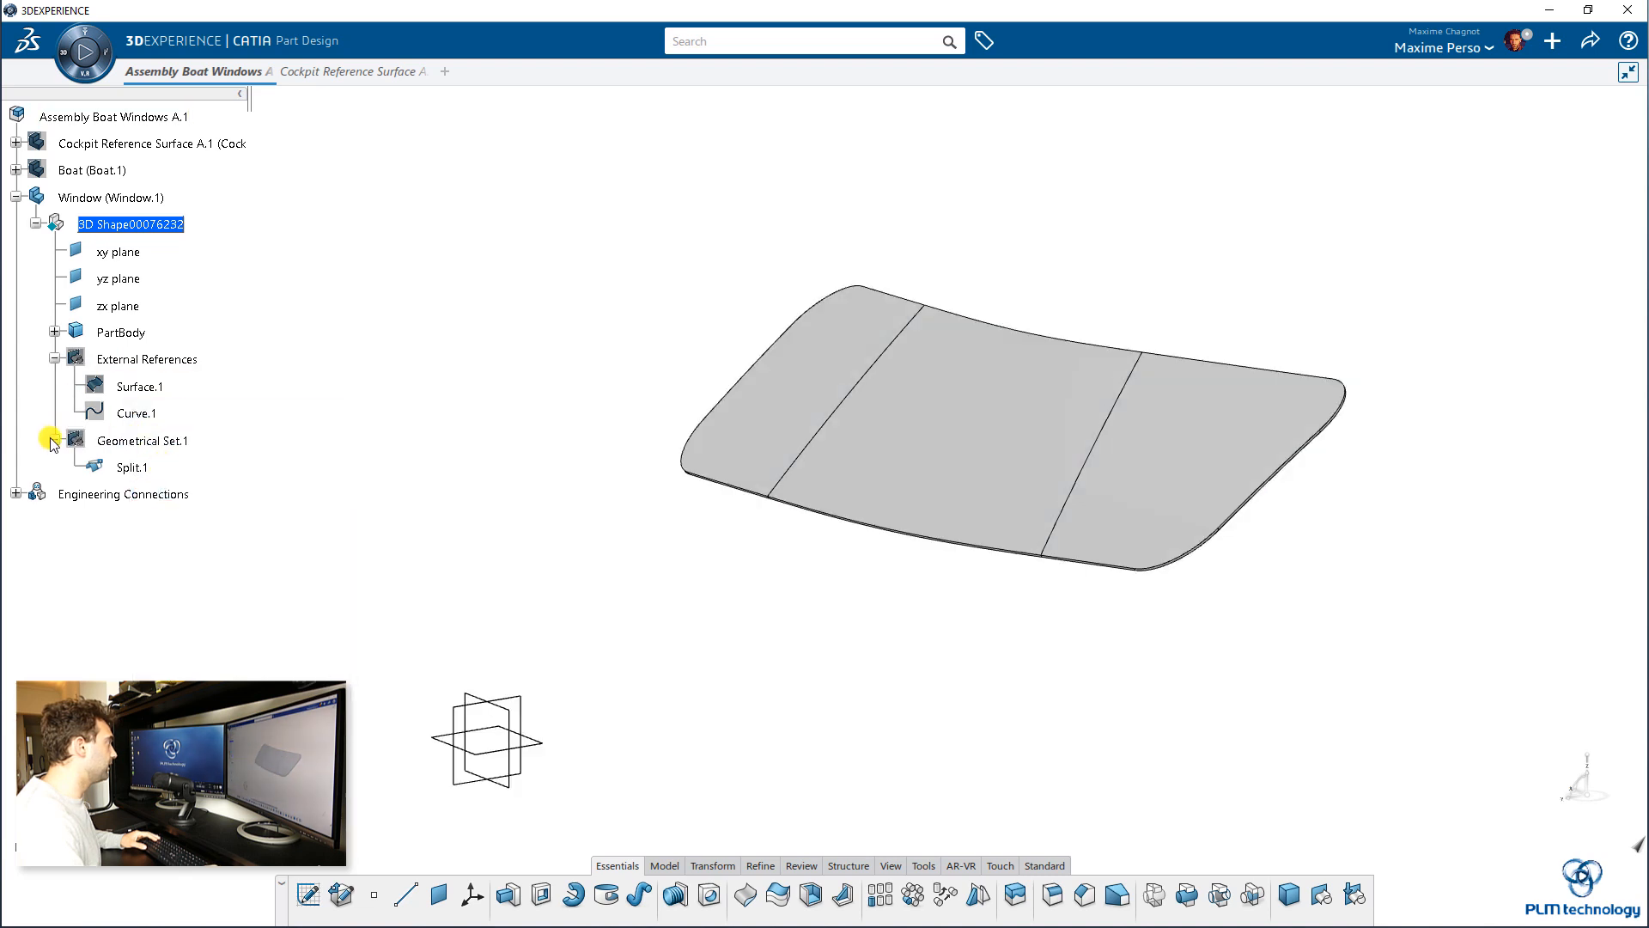
{"action": "left_click", "coordinate": [53, 441]}
{"action": "left_click", "coordinate": [54, 359]}
Set the Window PartBody's fill colour to white and its transparency to 171.
{"action": "right_click", "coordinate": [121, 333]}
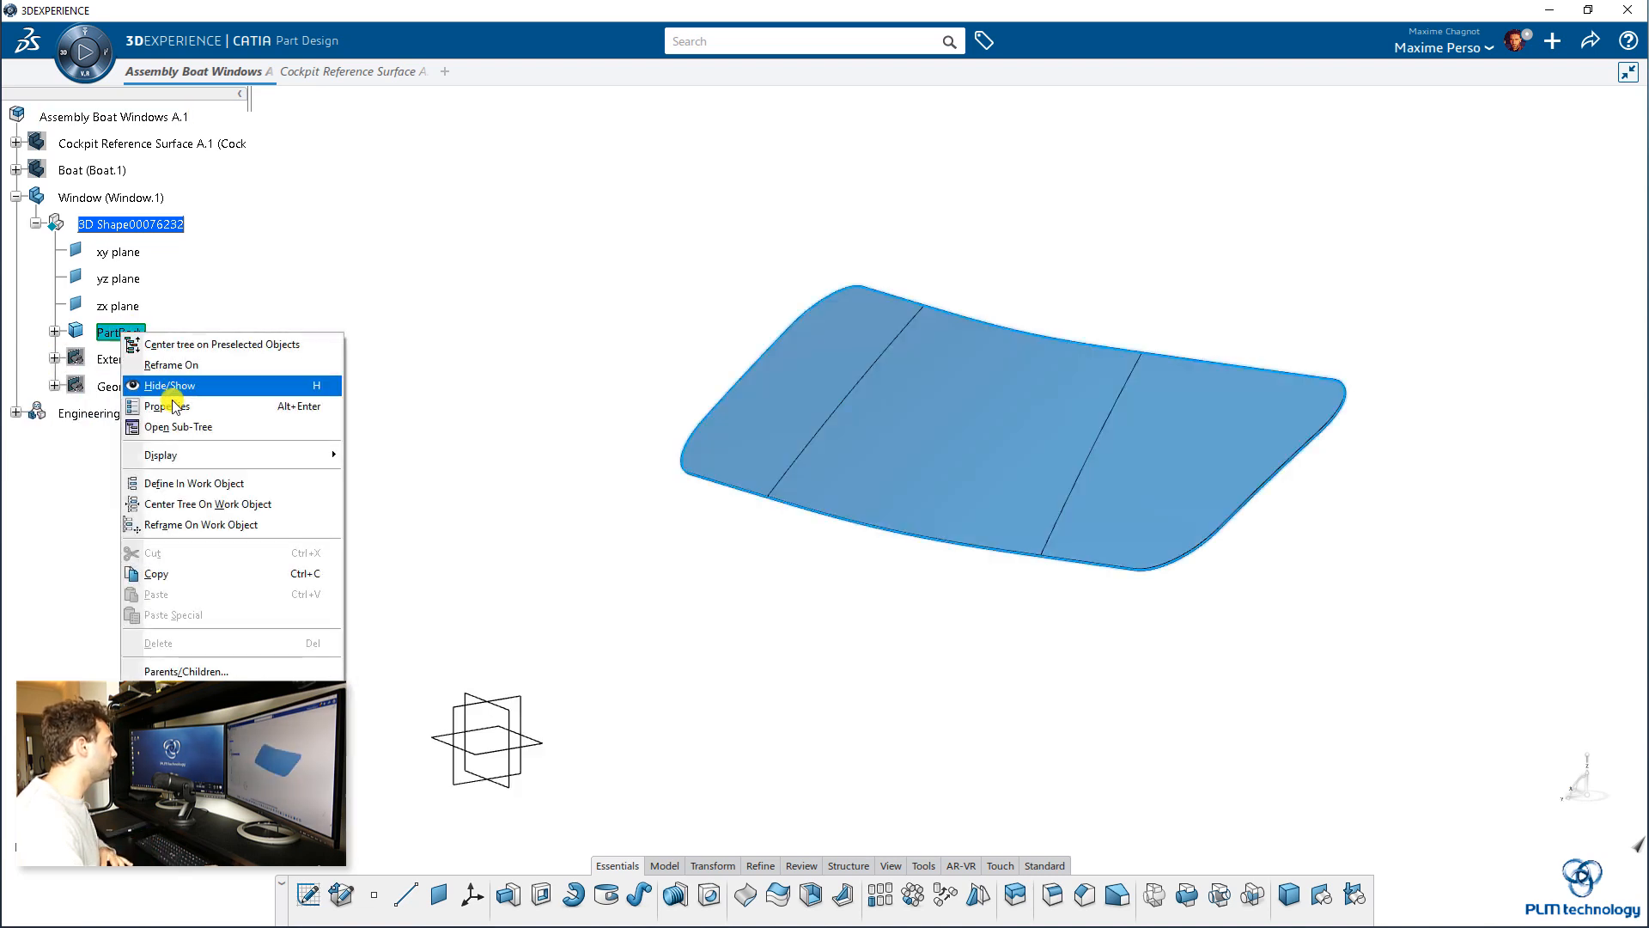
{"action": "left_click", "coordinate": [174, 405]}
{"action": "left_click", "coordinate": [1060, 193]}
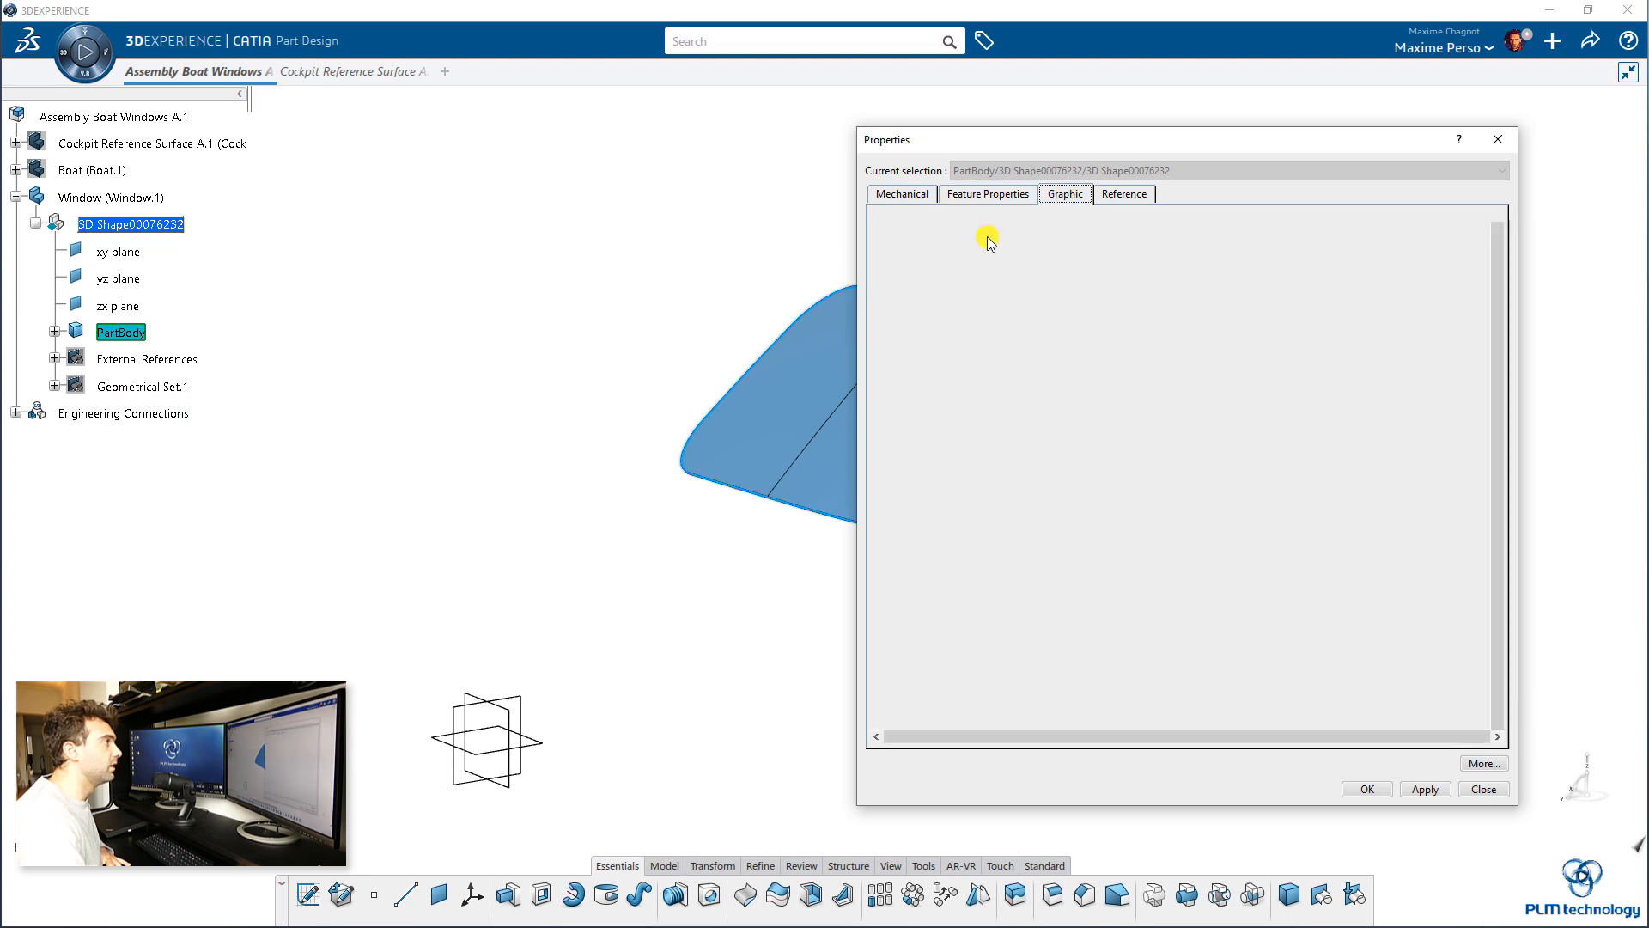
{"action": "left_click", "coordinate": [954, 248]}
{"action": "left_click", "coordinate": [921, 476]}
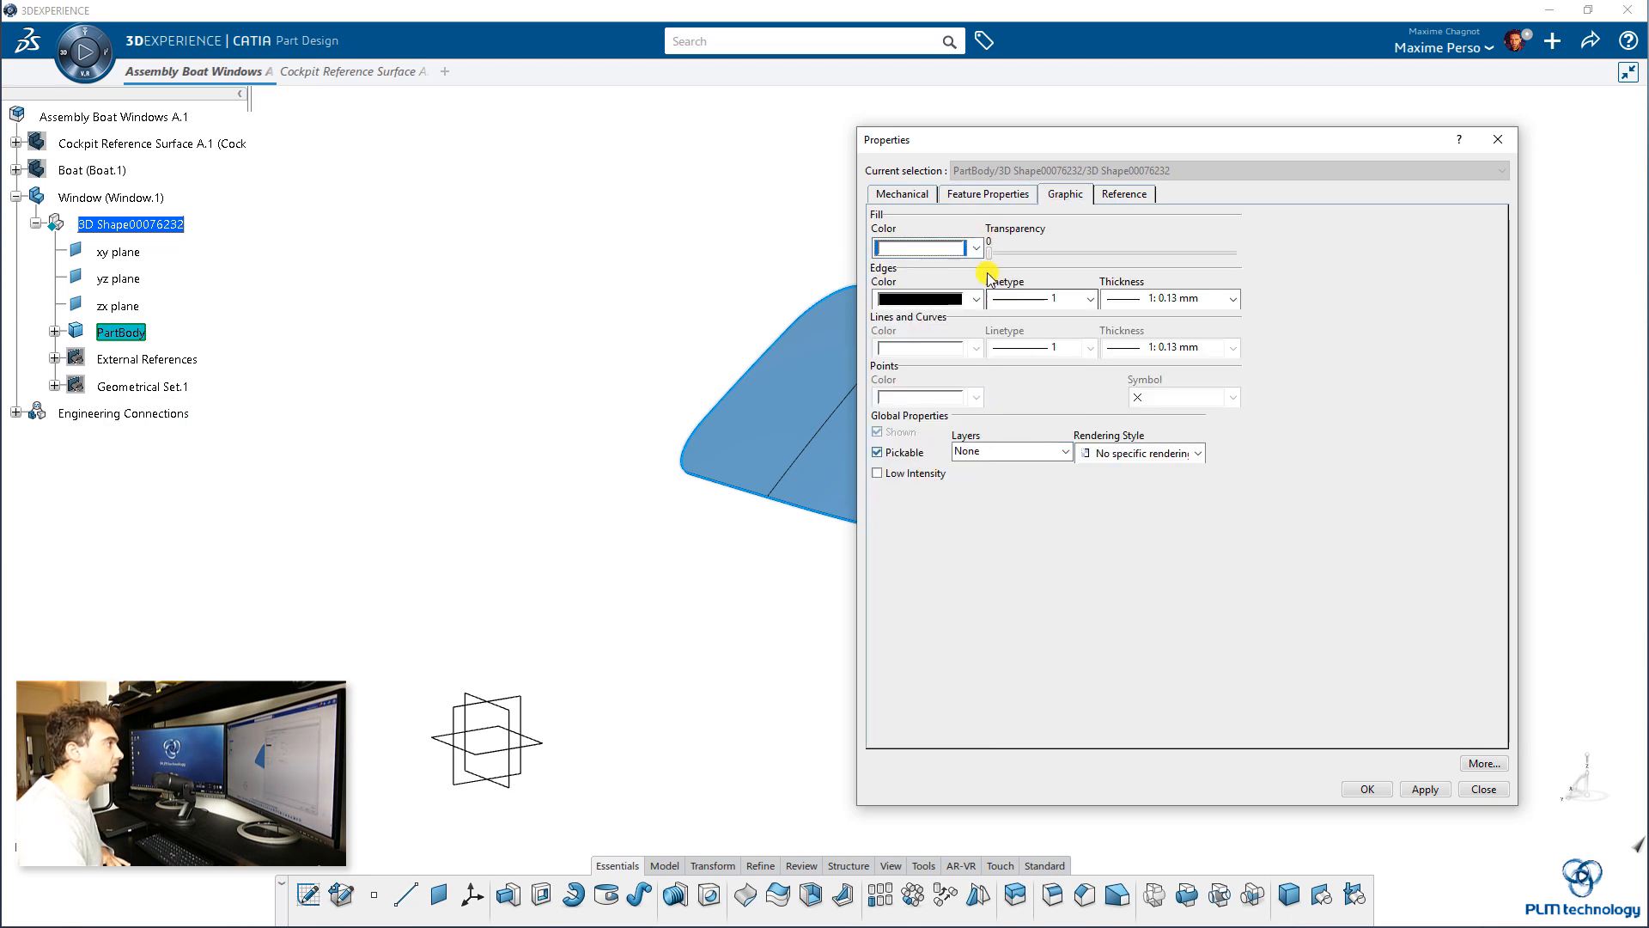
{"action": "left_click_drag", "start_coordinate": [993, 254], "coordinate": [1156, 272]}
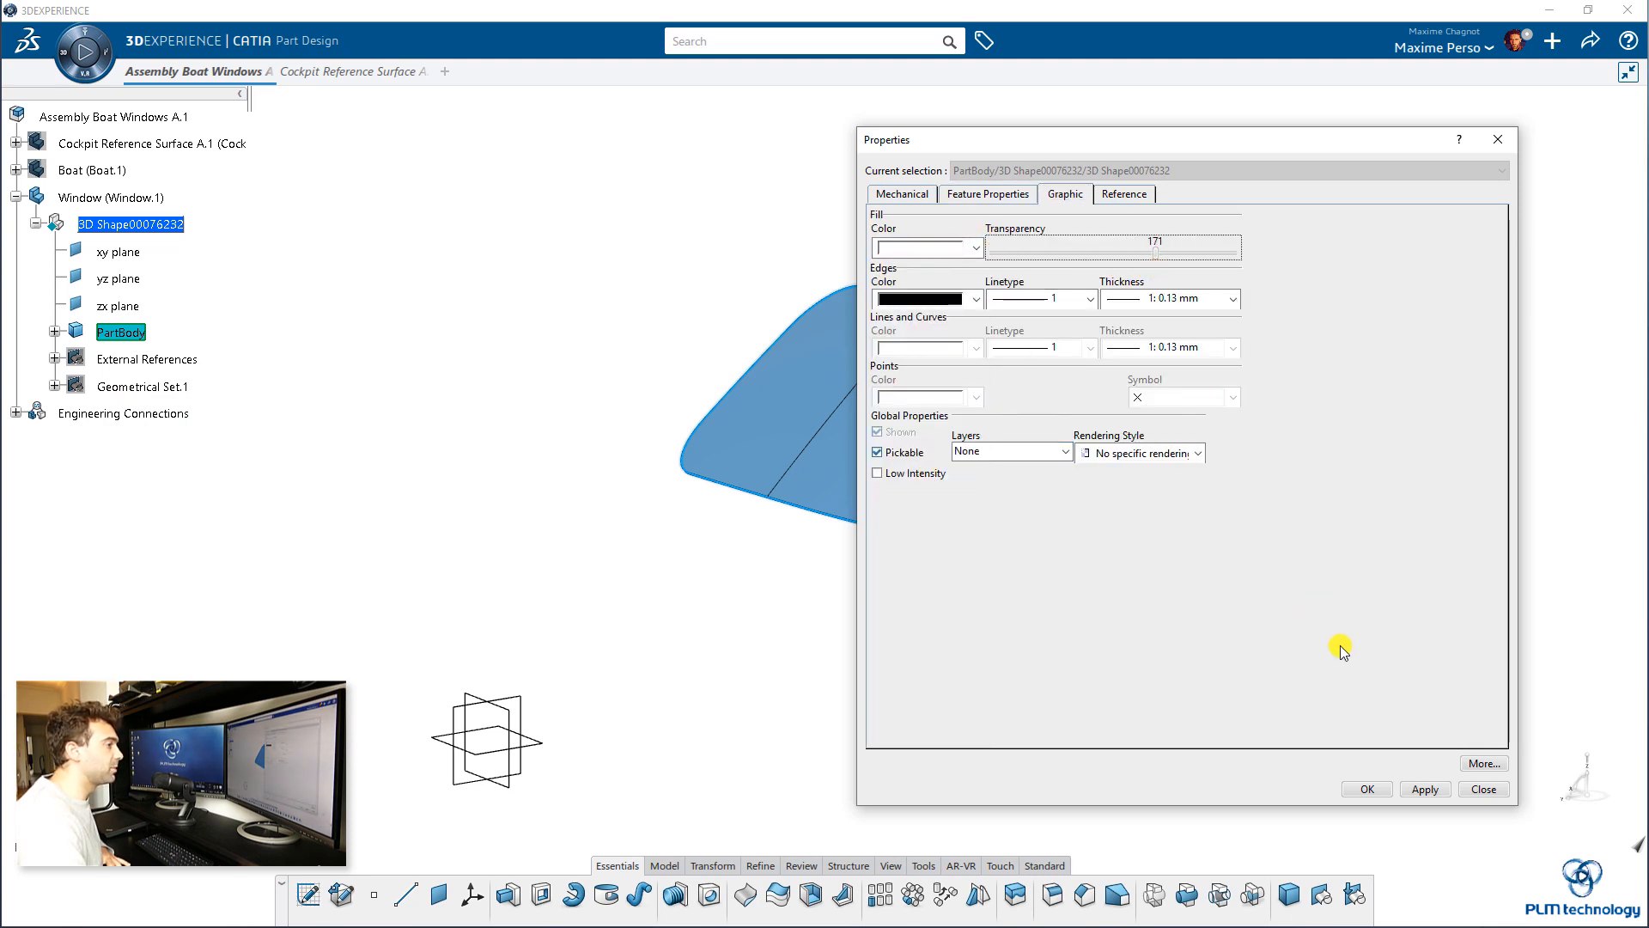
{"action": "left_click", "coordinate": [1423, 785]}
{"action": "left_click", "coordinate": [1367, 788]}
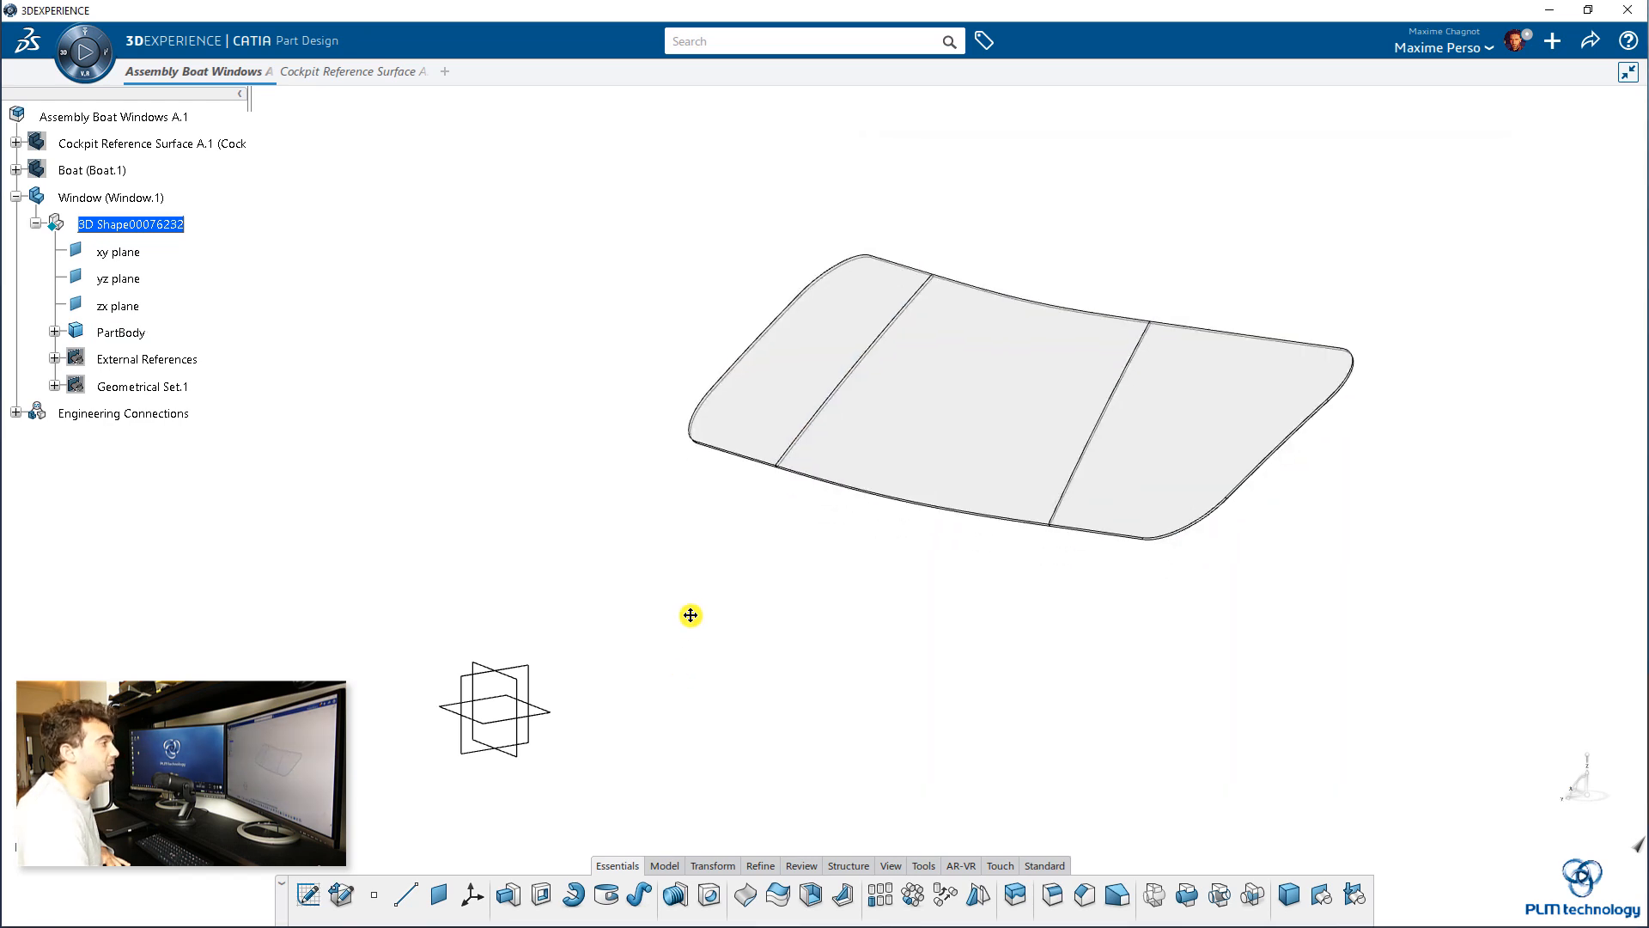
{"action": "middle_click_drag", "start_coordinate": [378, 448], "coordinate": [327, 393]}
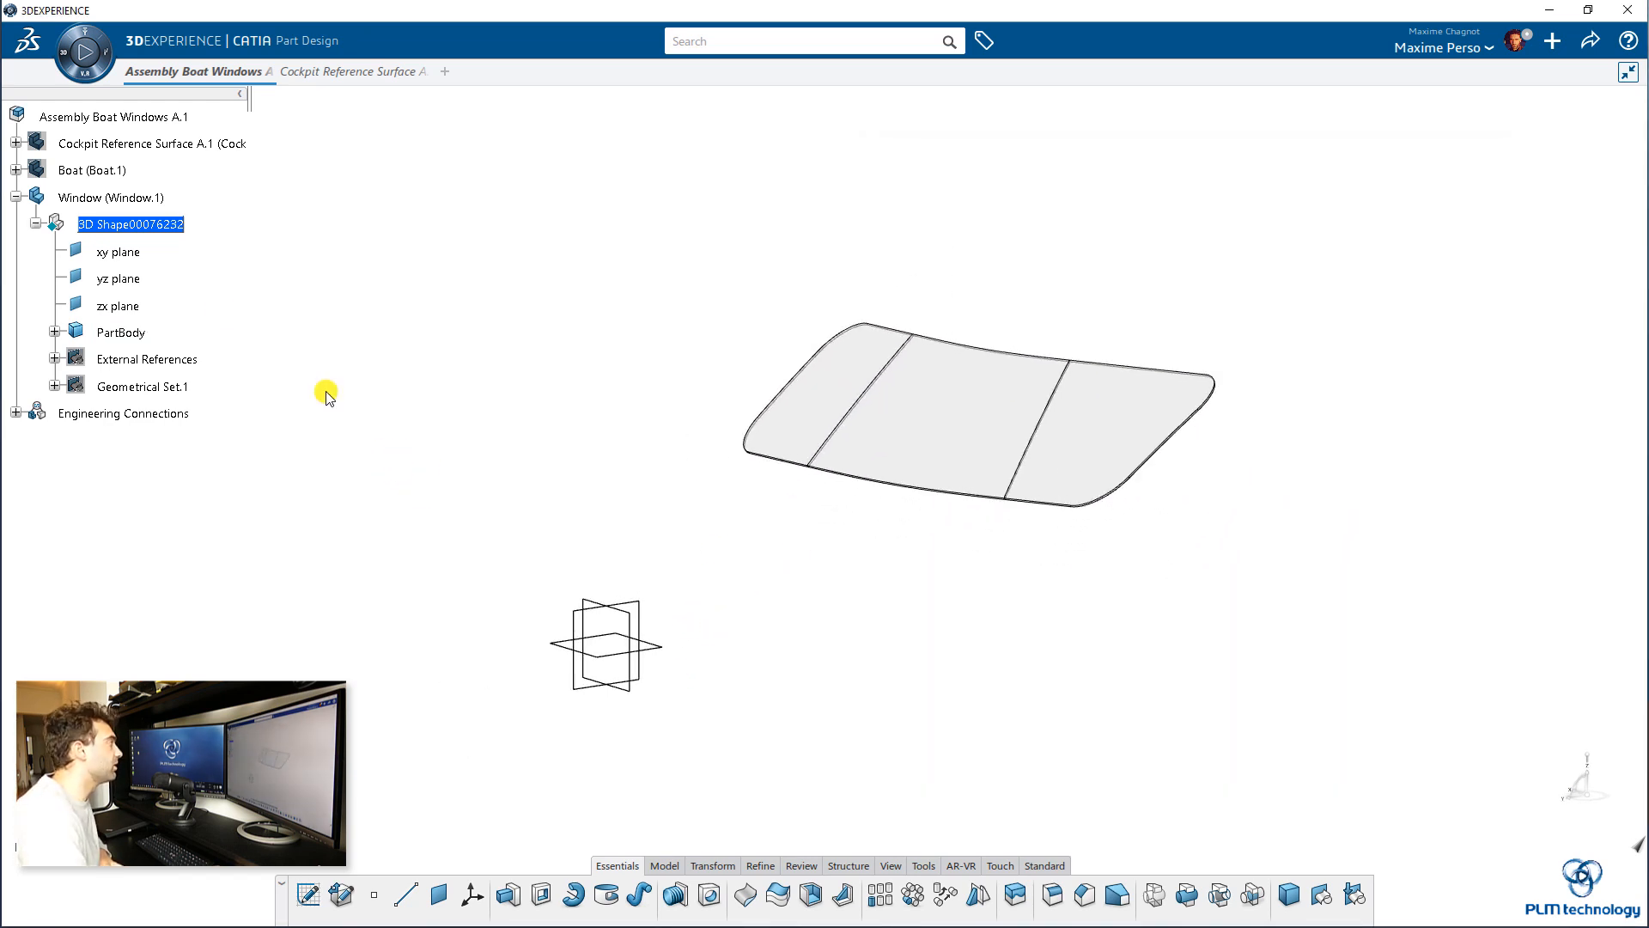
Show the Boat part again and expand it in the tree down to its 3D Shape contents.
{"action": "right_click", "coordinate": [74, 172]}
{"action": "left_click", "coordinate": [108, 224]}
{"action": "left_click", "coordinate": [15, 169]}
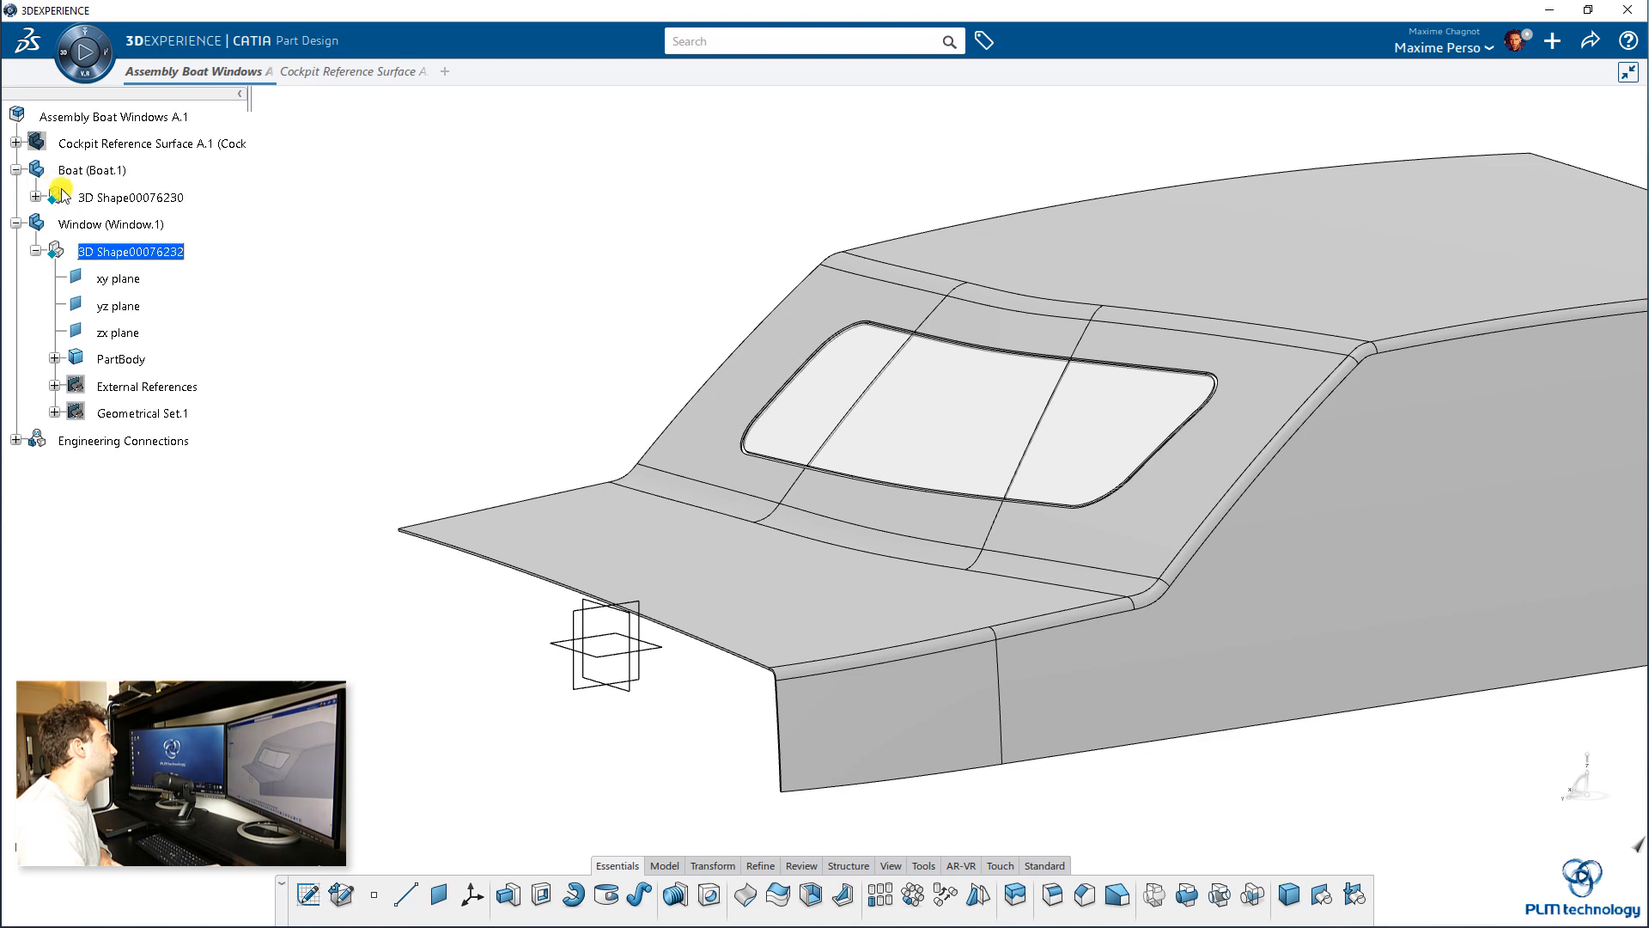
{"action": "left_click", "coordinate": [35, 197]}
Set the Boat PartBody's fill colour to off-white.
{"action": "right_click", "coordinate": [115, 307]}
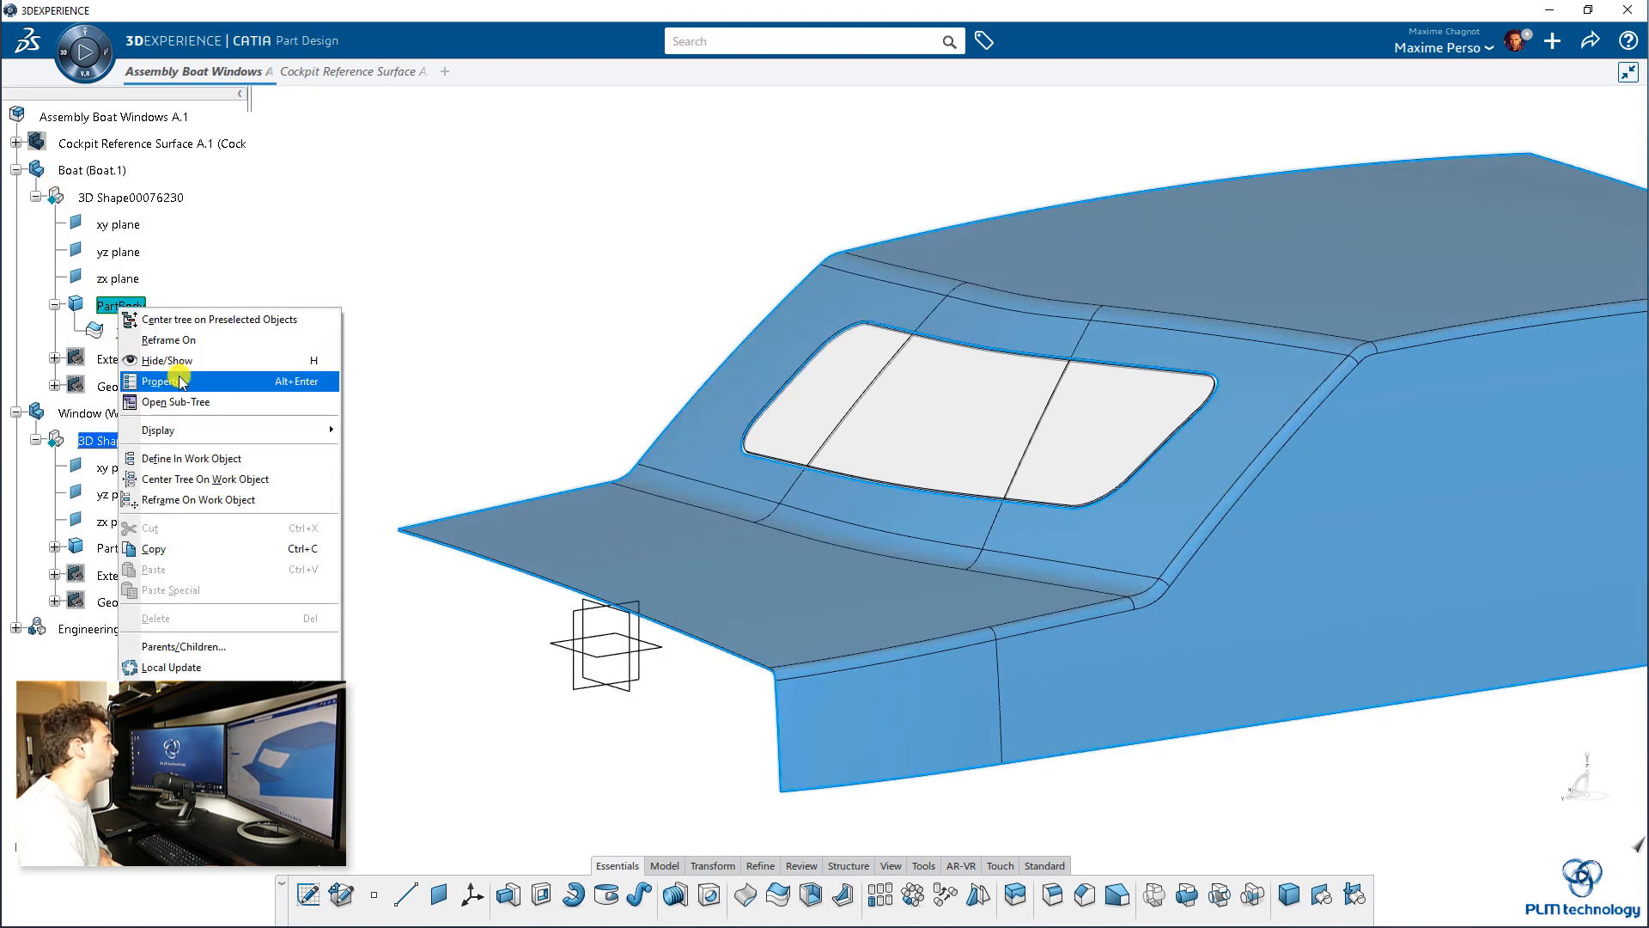
{"action": "left_click", "coordinate": [179, 380]}
{"action": "left_click", "coordinate": [976, 247]}
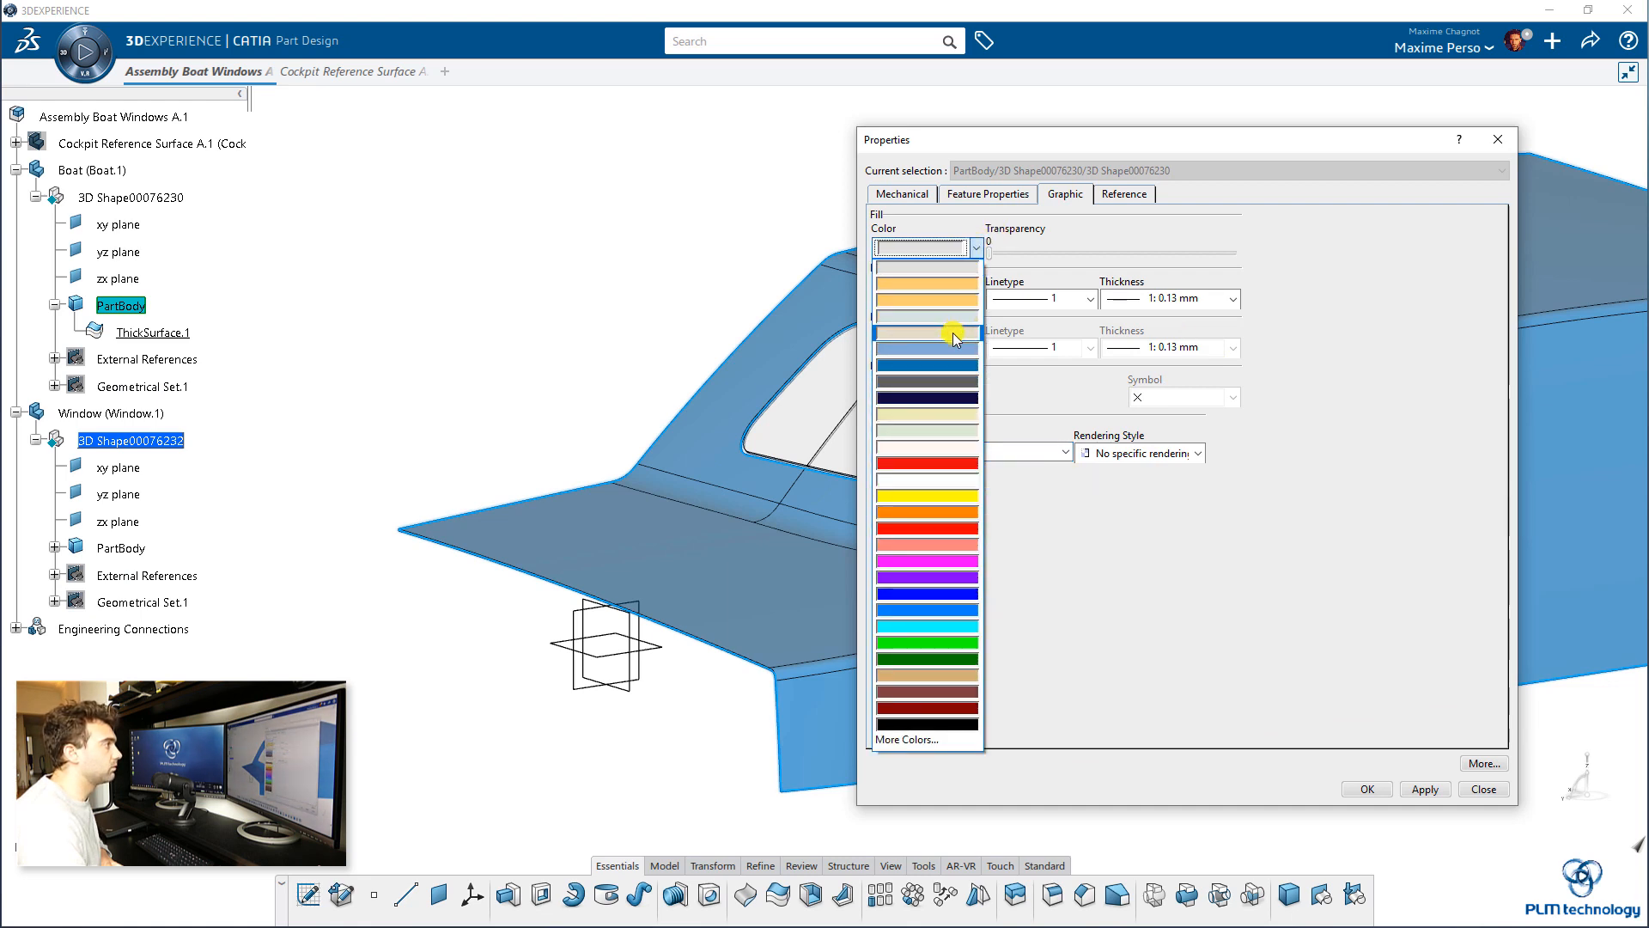
{"action": "left_click", "coordinate": [954, 333]}
{"action": "left_click", "coordinate": [976, 249]}
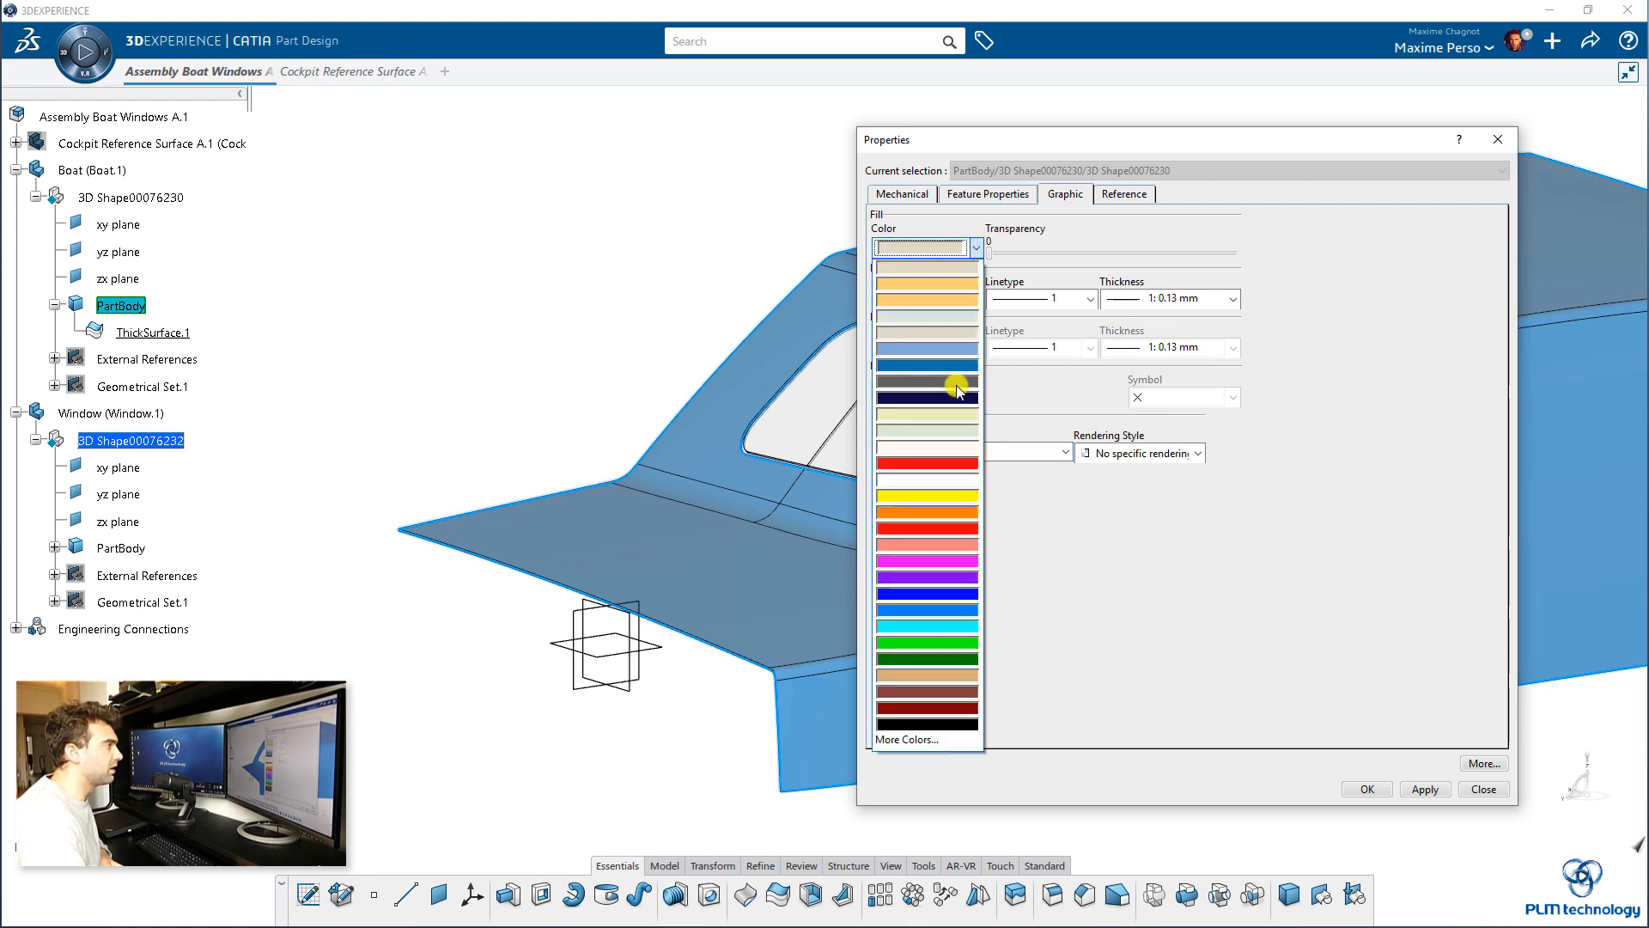
{"action": "left_click", "coordinate": [925, 446]}
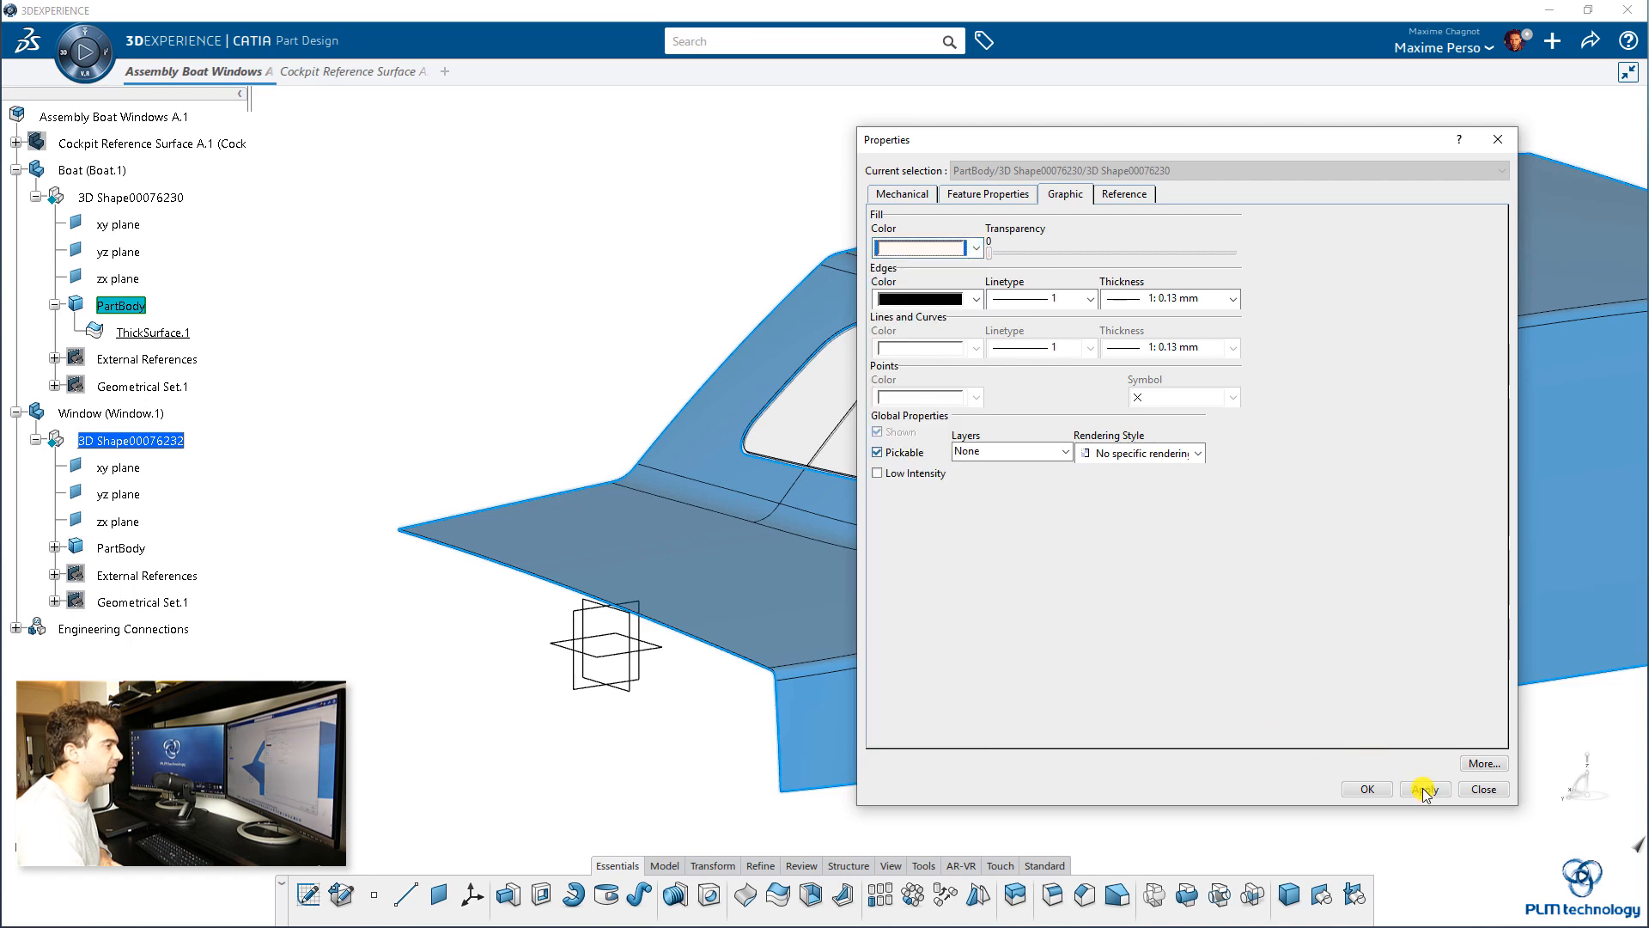
{"action": "left_click", "coordinate": [1423, 790]}
{"action": "left_click", "coordinate": [1367, 788]}
{"action": "left_click", "coordinate": [637, 382]}
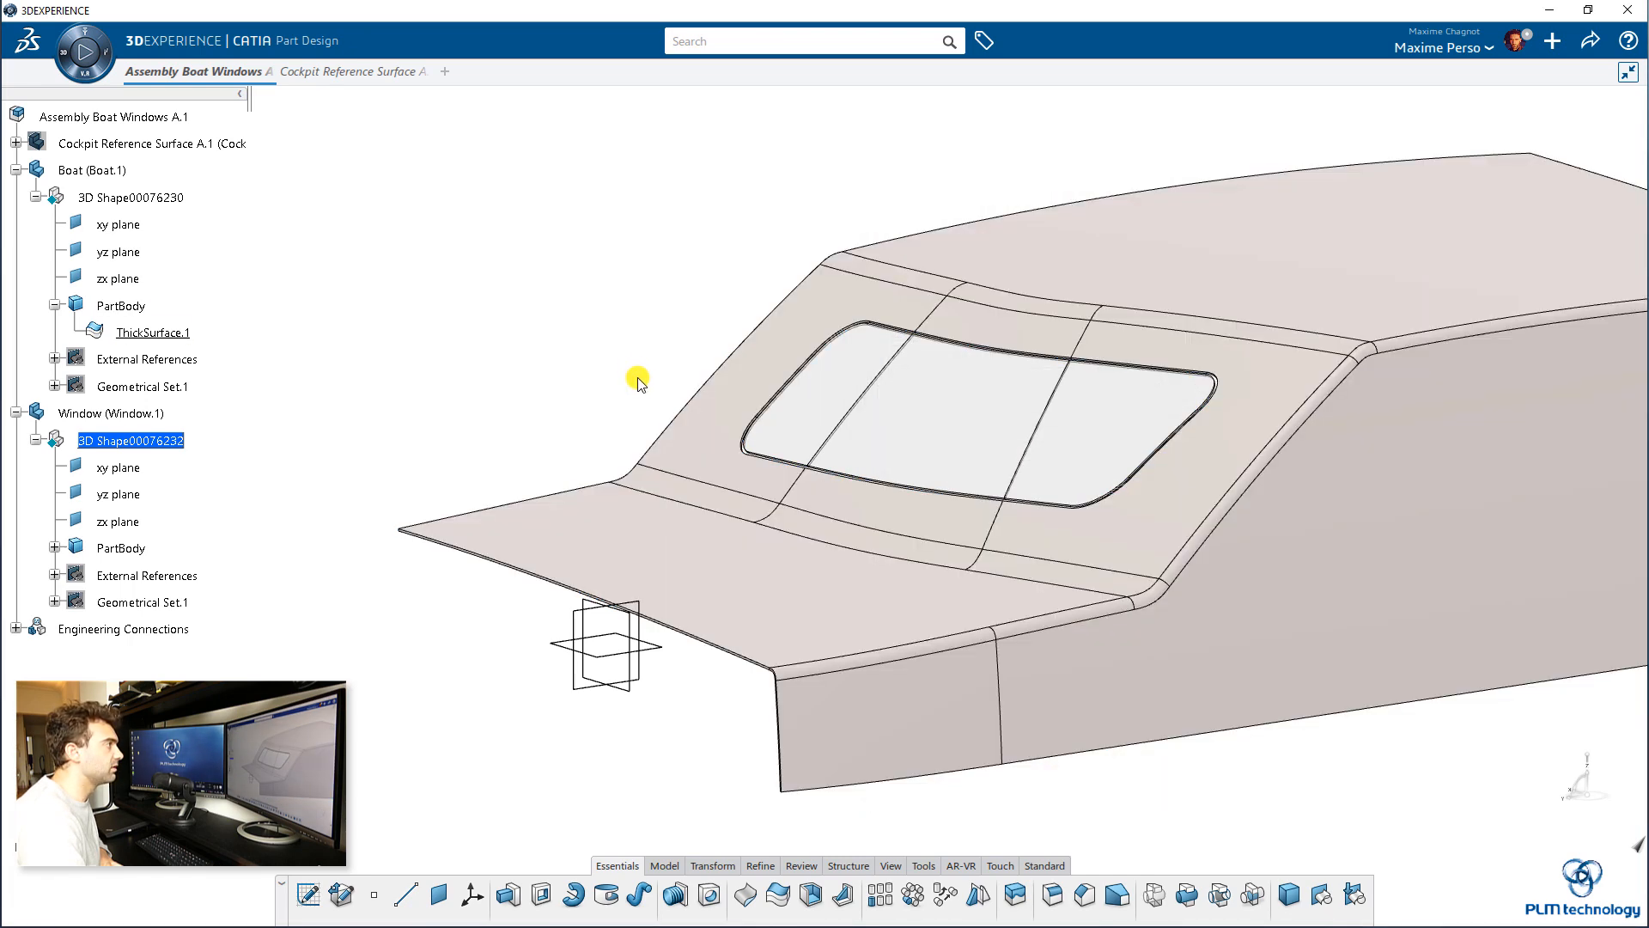
{"action": "middle_click_drag", "start_coordinate": [637, 382], "coordinate": [715, 412]}
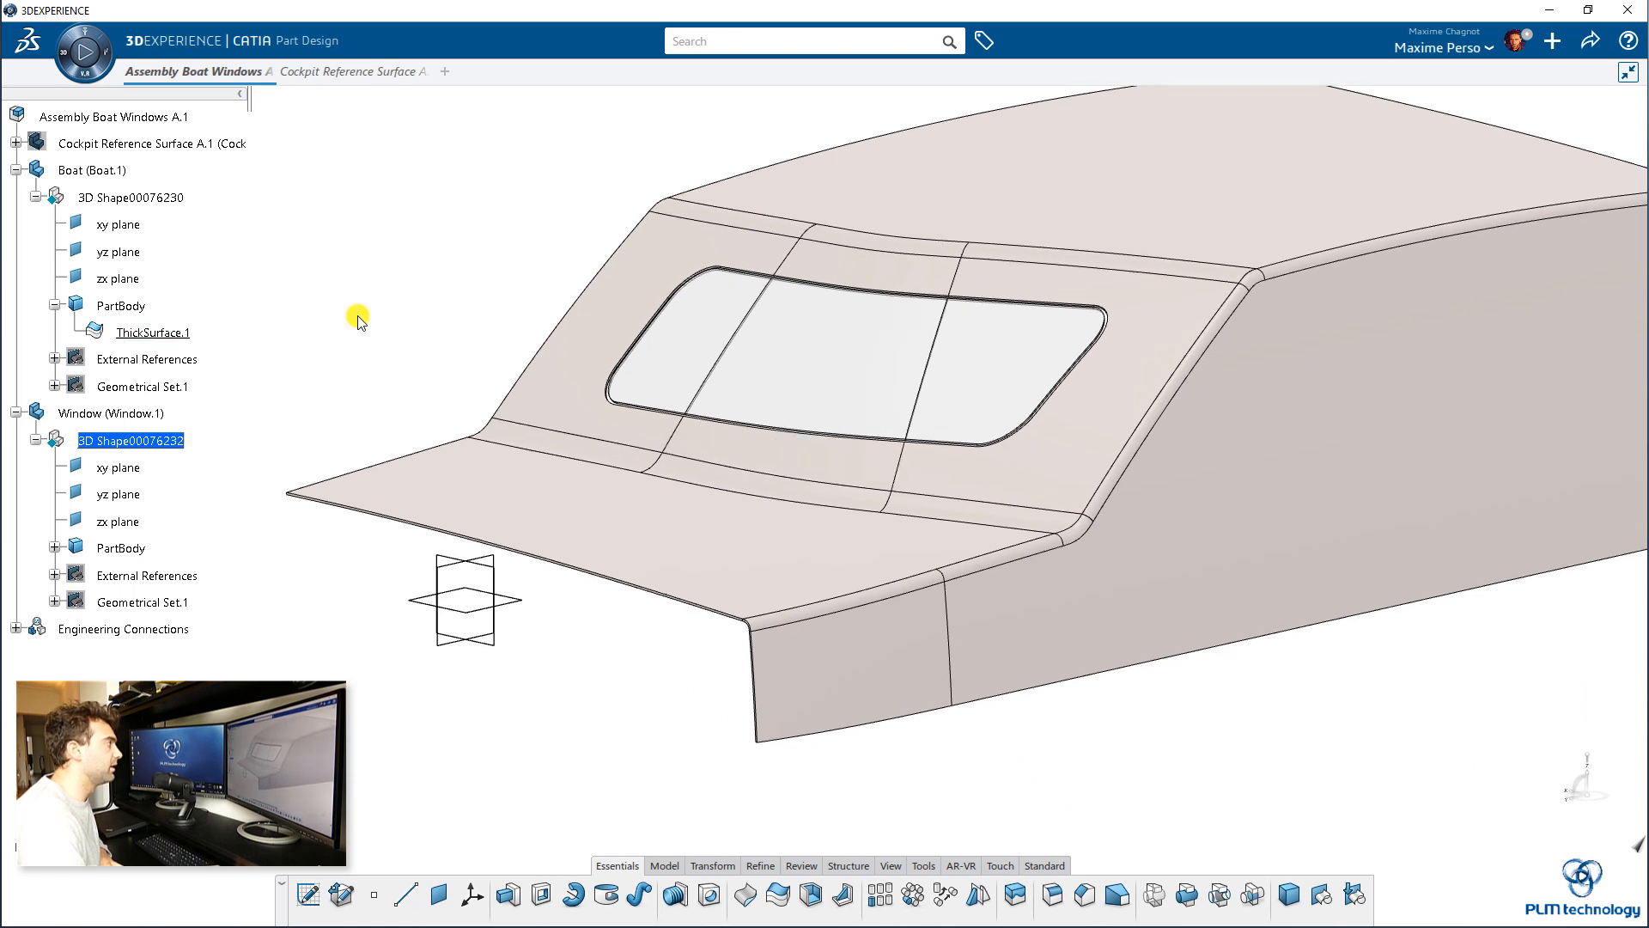
Collapse the Window and Boat parts in the tree and activate the root assembly in Assembly Design.
{"action": "left_click", "coordinate": [15, 414]}
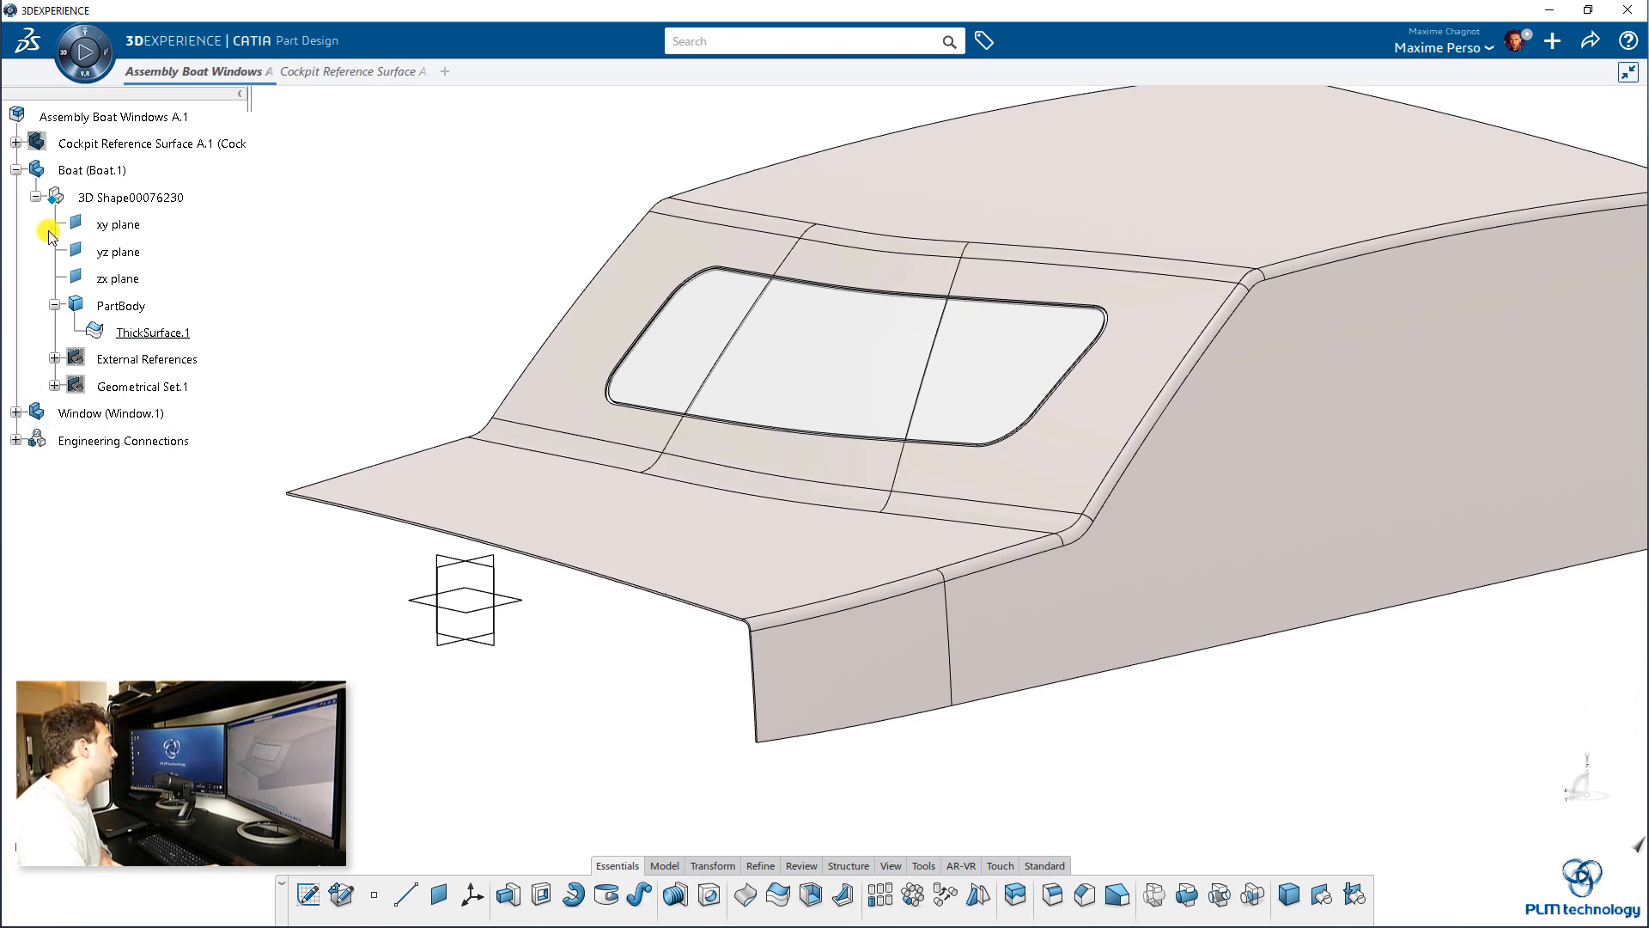
{"action": "left_click", "coordinate": [34, 197]}
{"action": "left_click", "coordinate": [15, 170]}
{"action": "double_click", "coordinate": [102, 117]}
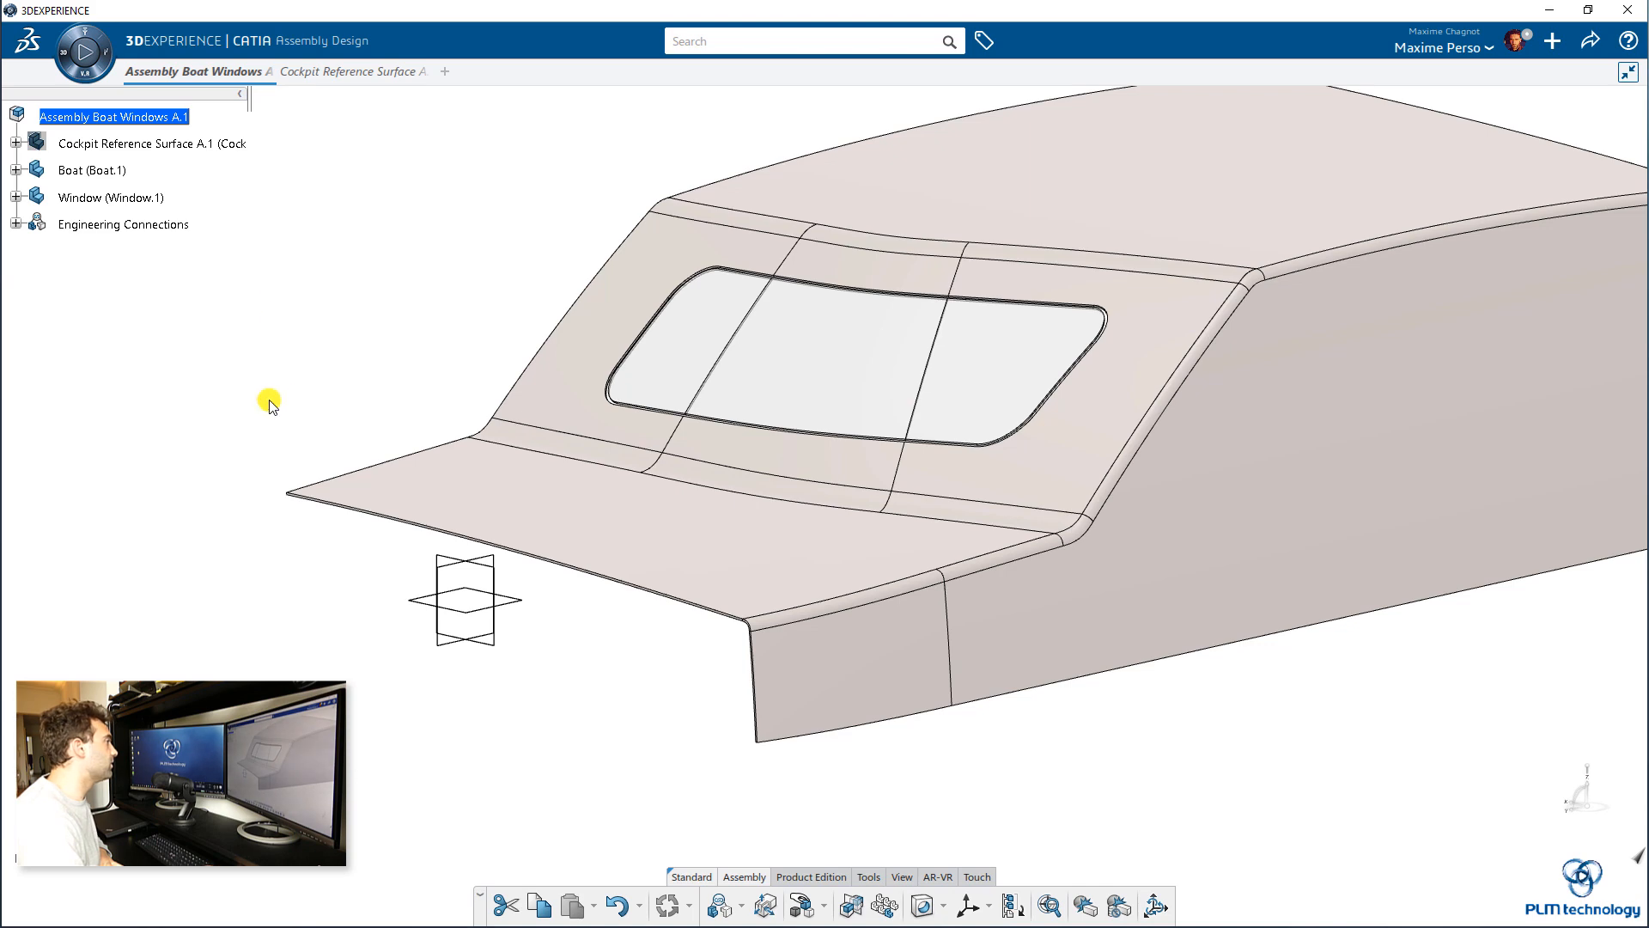
{"action": "middle_click_drag", "start_coordinate": [269, 401], "coordinate": [839, 497]}
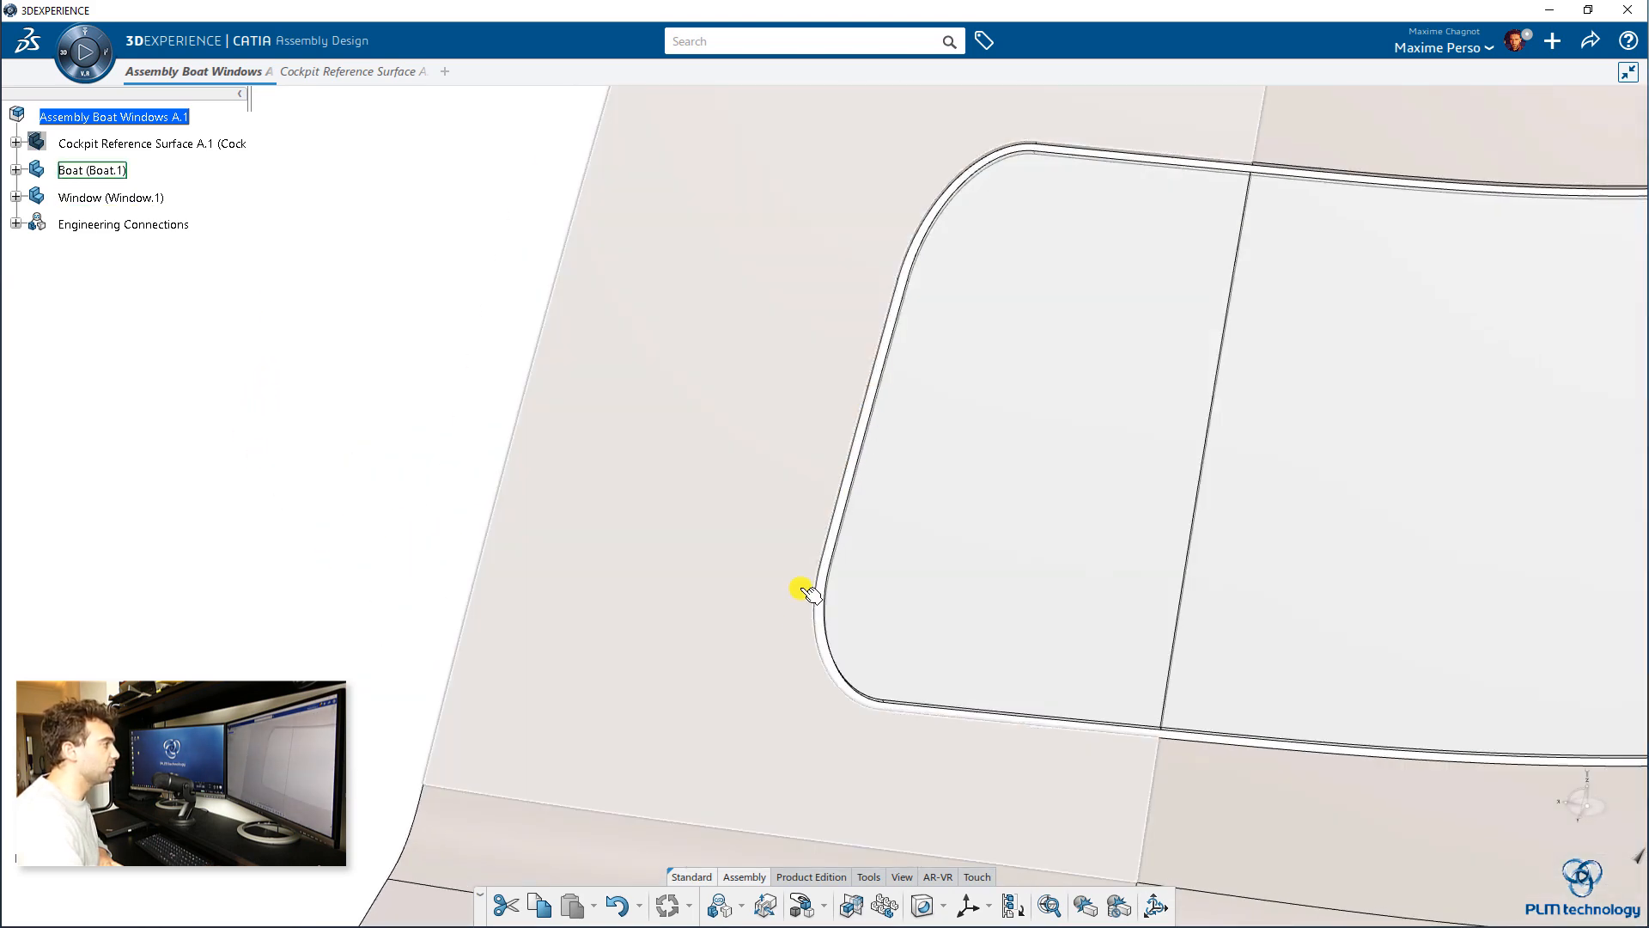
{"action": "middle_click_drag", "start_coordinate": [1117, 754], "coordinate": [638, 394]}
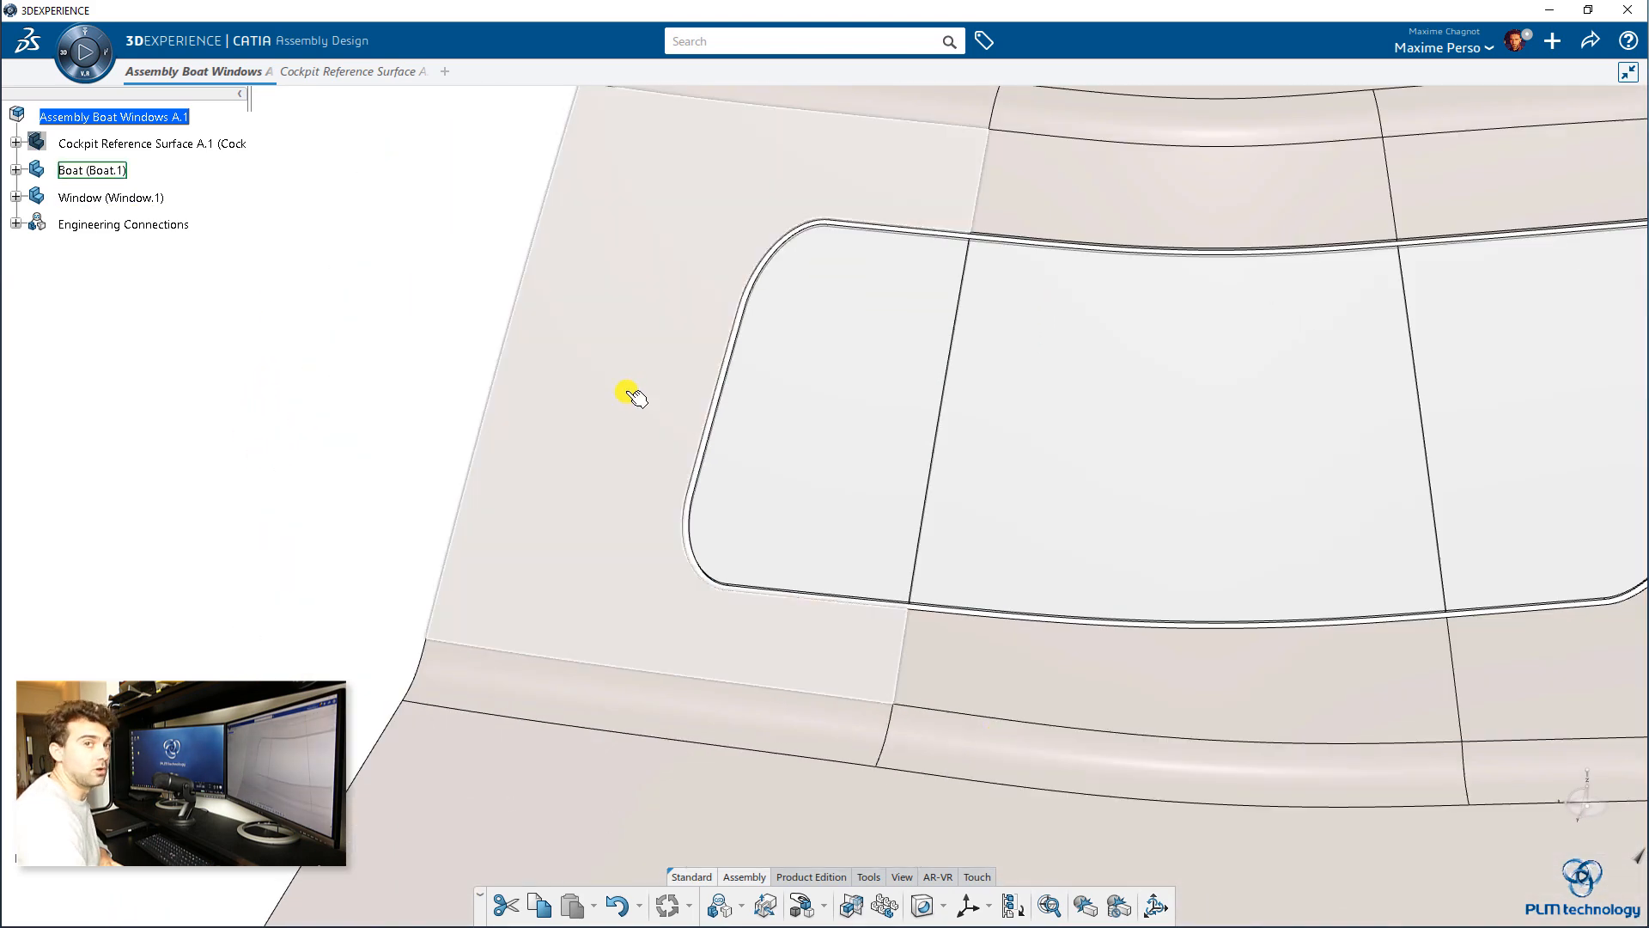
{"action": "middle_click_drag", "start_coordinate": [957, 501], "coordinate": [679, 369]}
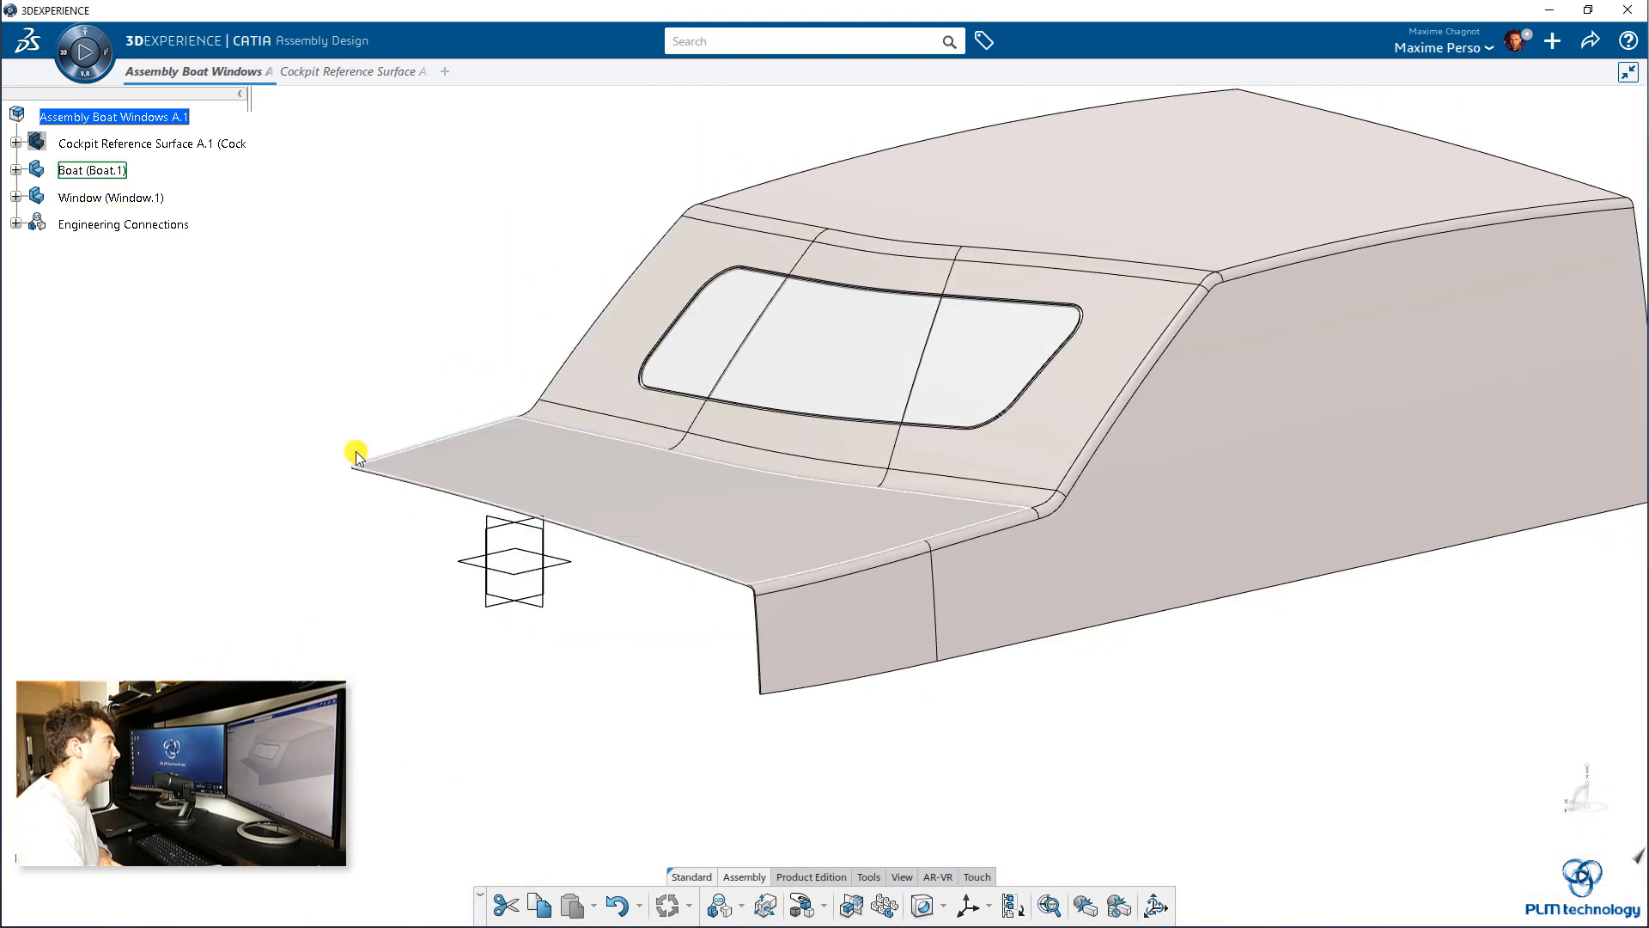
{"action": "middle_click_drag", "start_coordinate": [356, 455], "coordinate": [361, 378]}
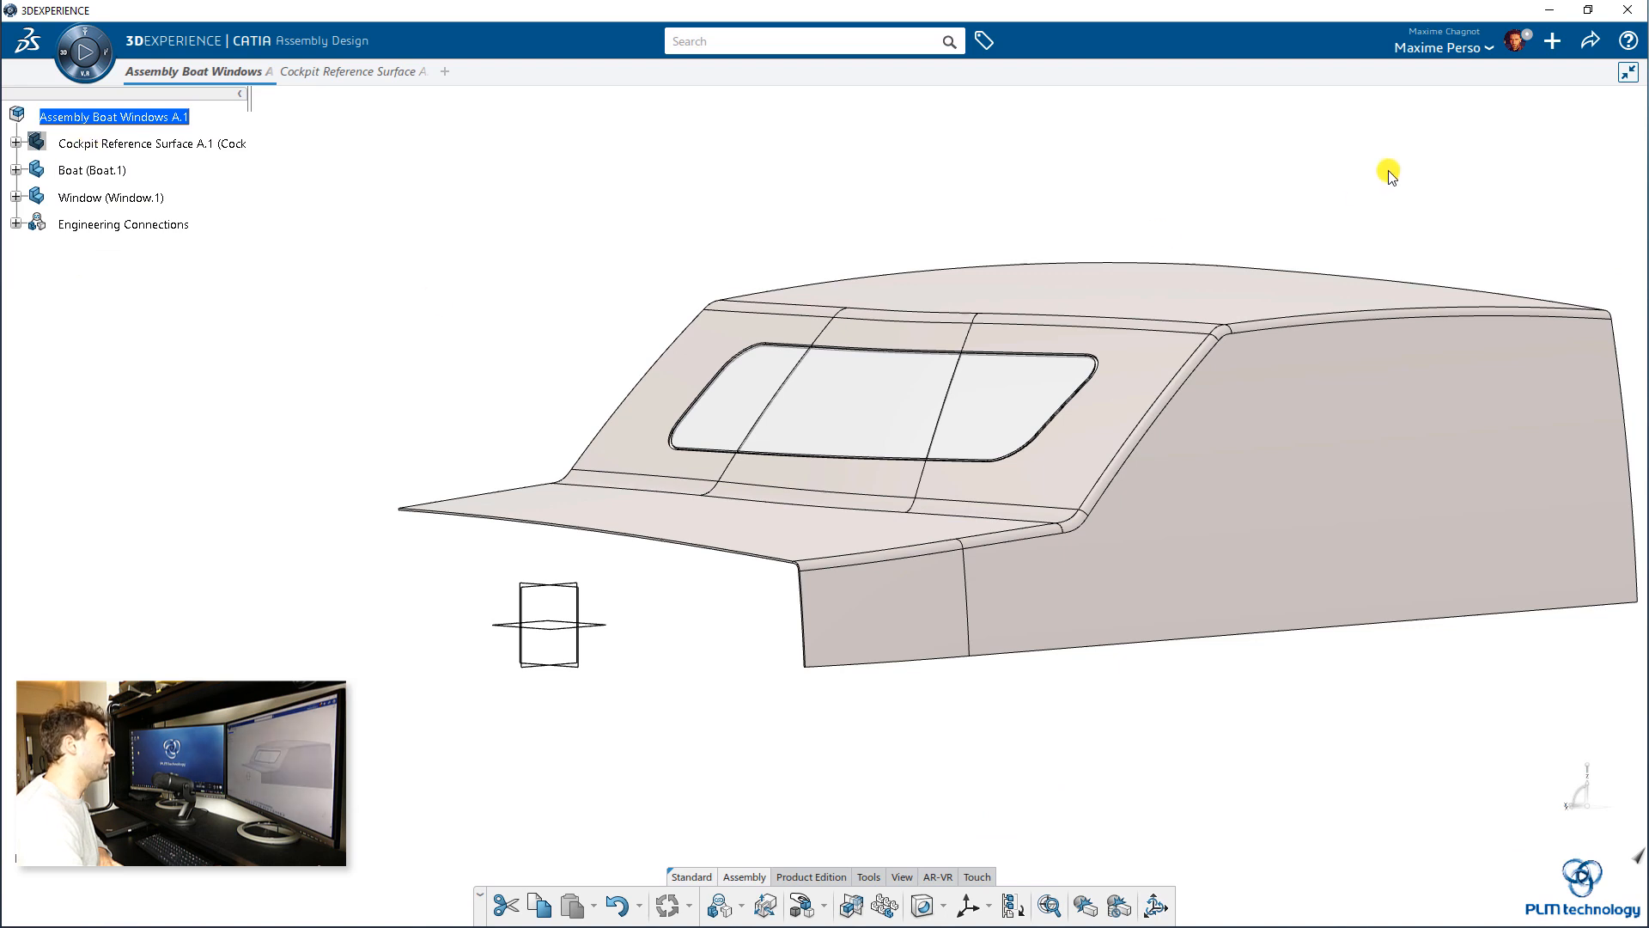
Create a new standalone 3D Part titled Master Rubber Profile.
{"action": "left_click", "coordinate": [1541, 45]}
{"action": "left_click", "coordinate": [1477, 151]}
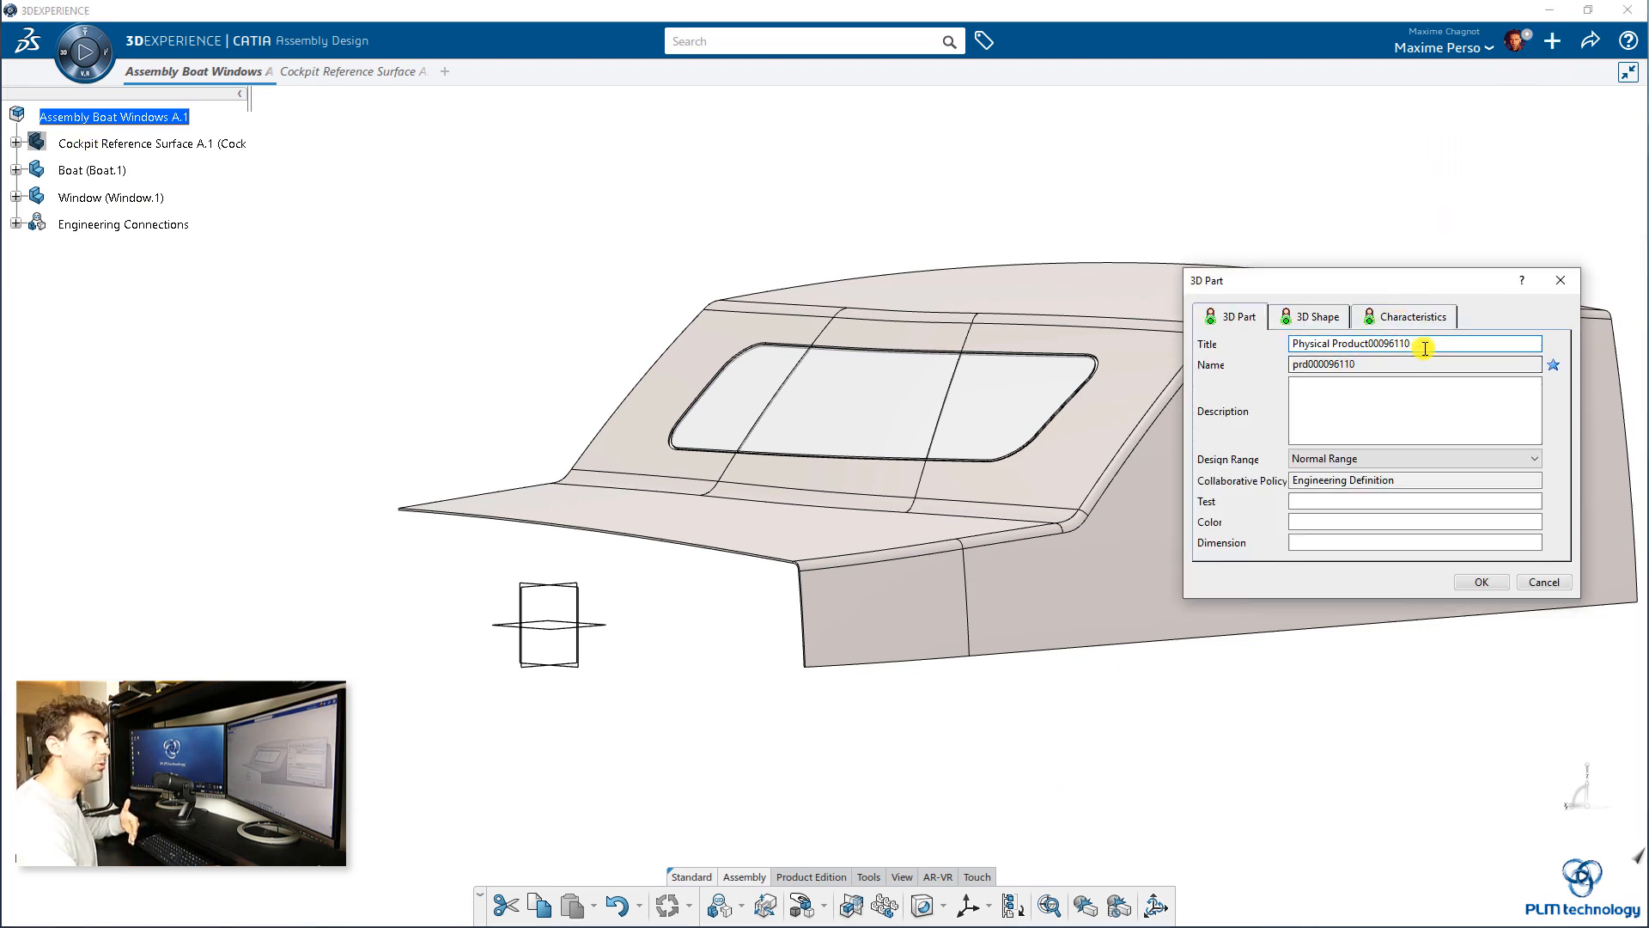
{"action": "left_click_drag", "start_coordinate": [1426, 343], "coordinate": [1270, 316]}
{"action": "type", "text": "Ma"}
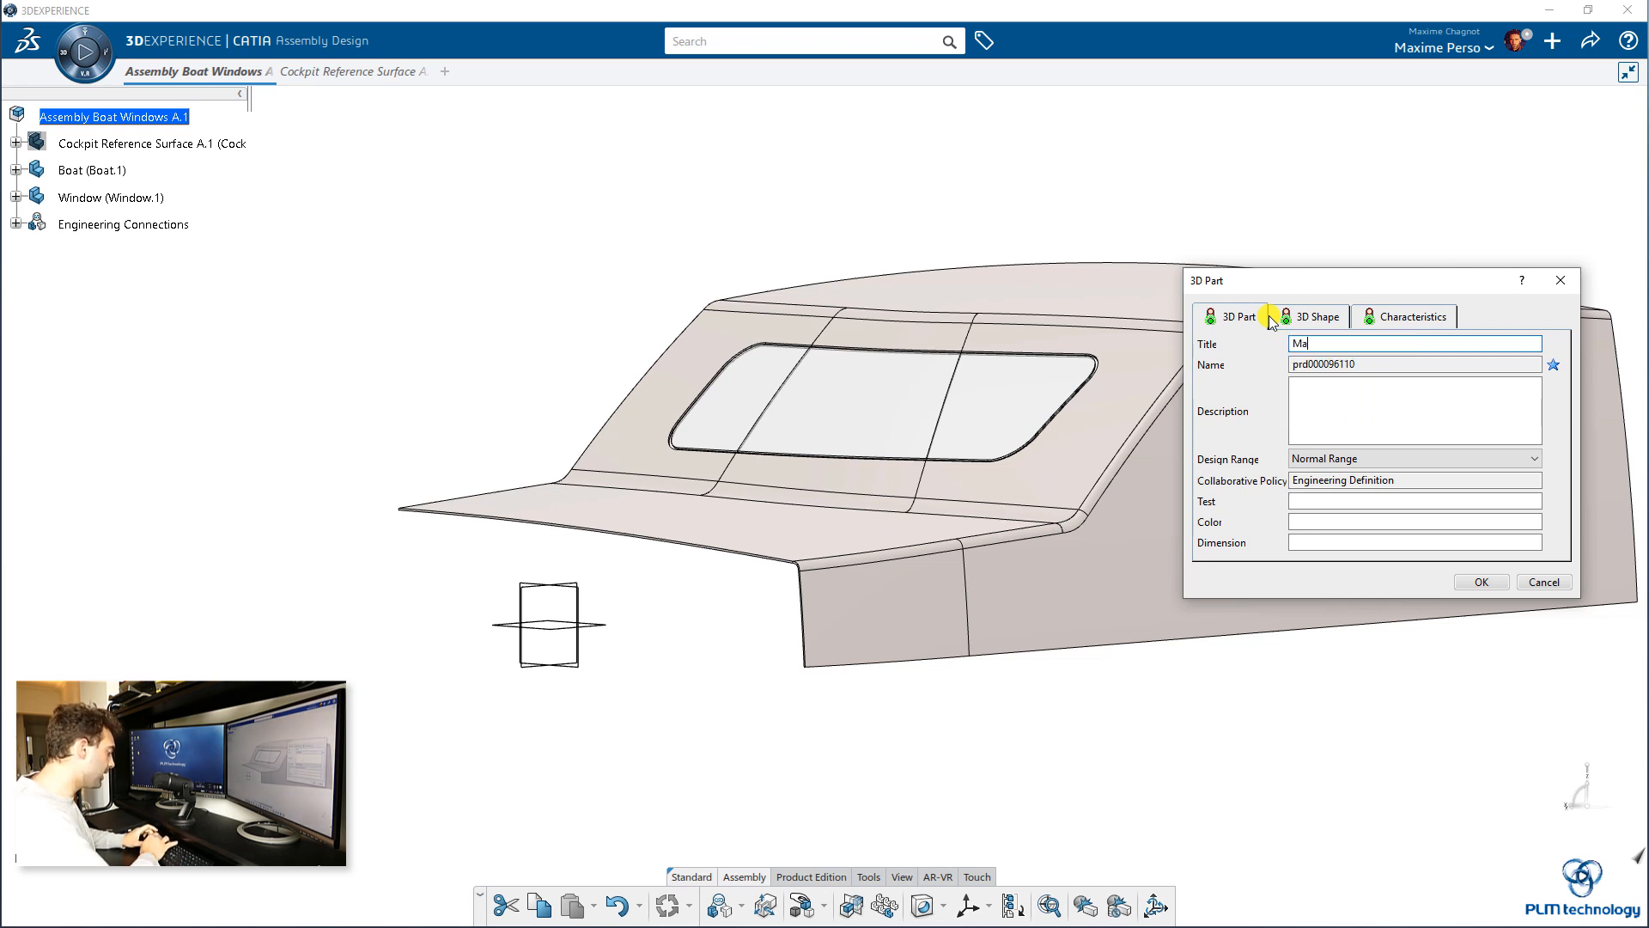
{"action": "type", "text": "ster Rubb"}
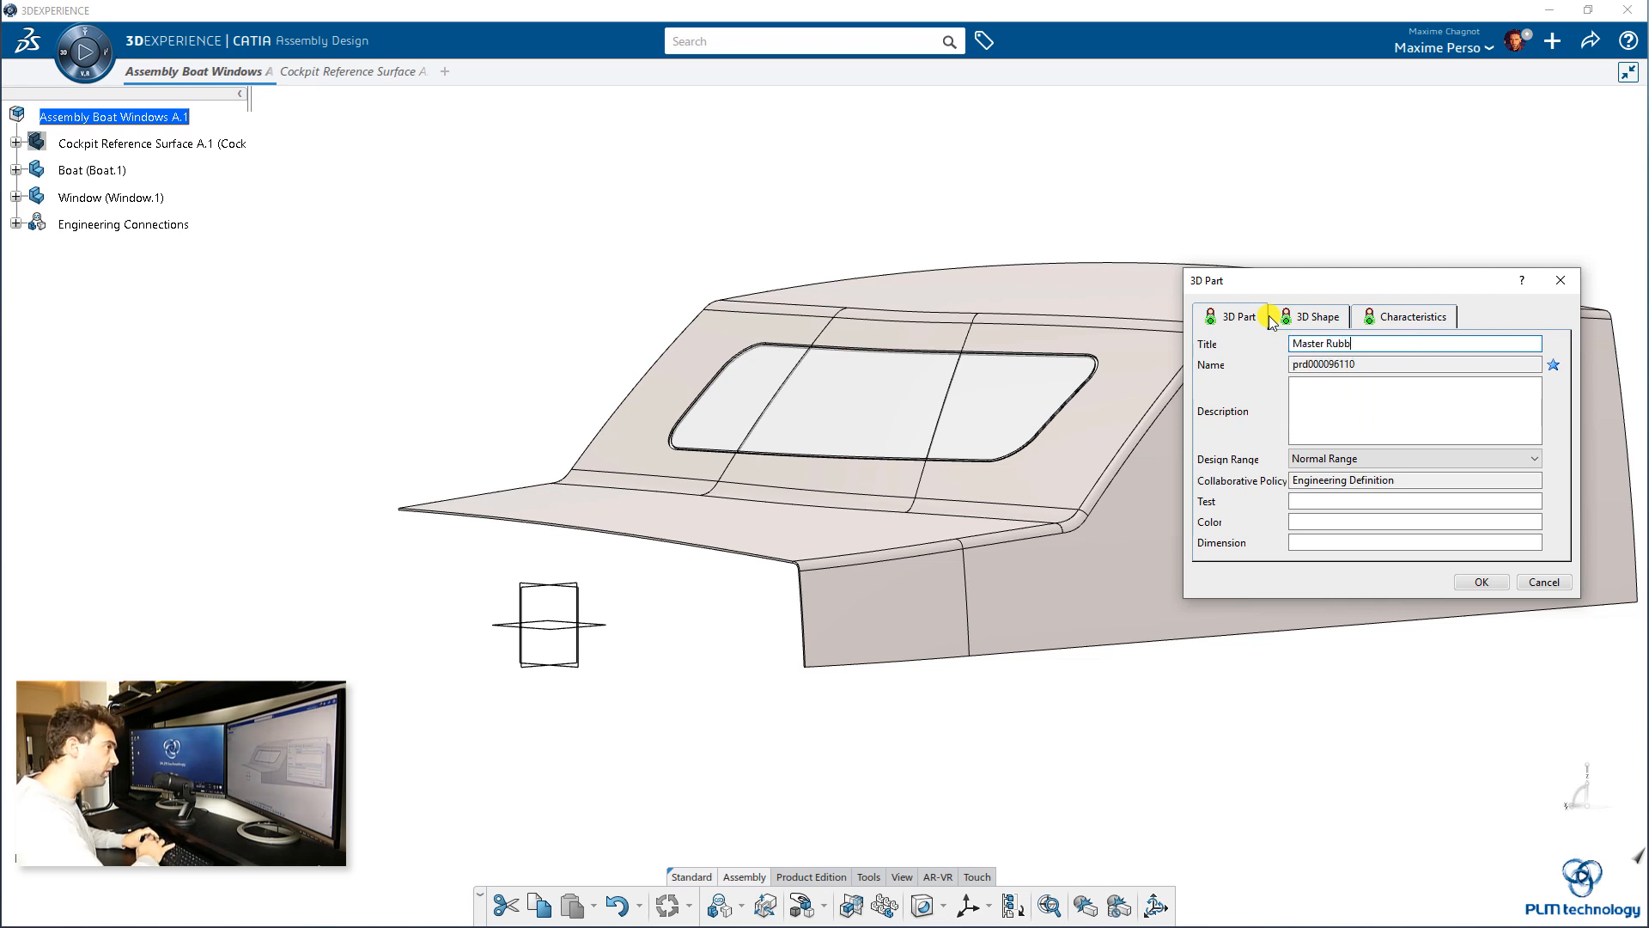
{"action": "type", "text": "er Profile"}
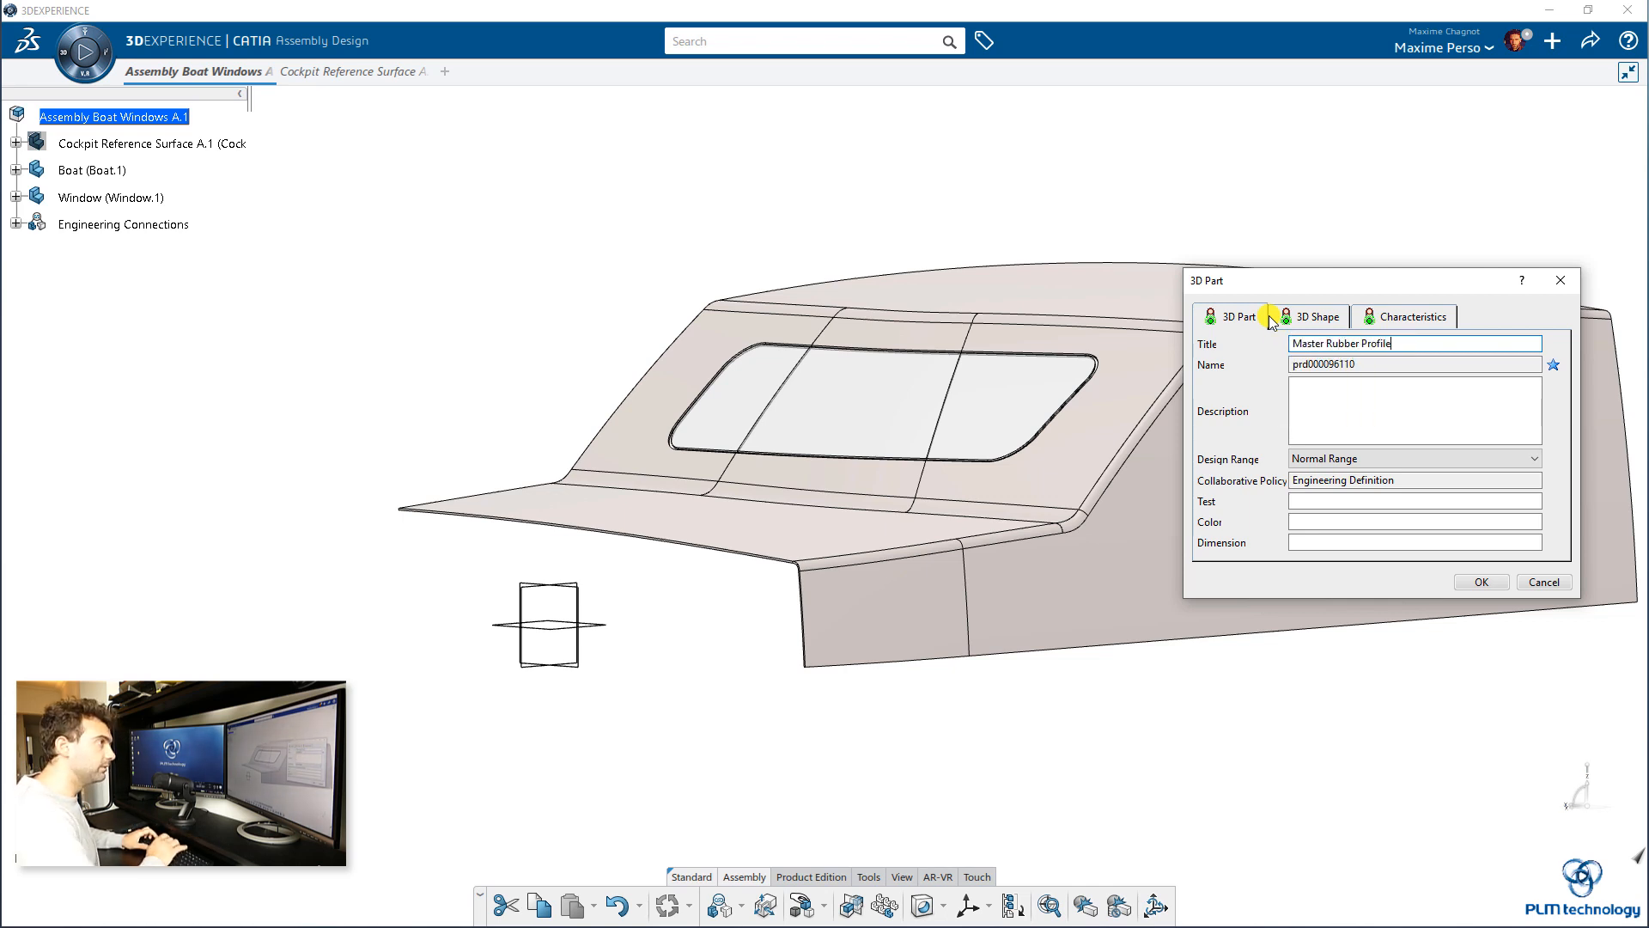
{"action": "key", "text": "Return"}
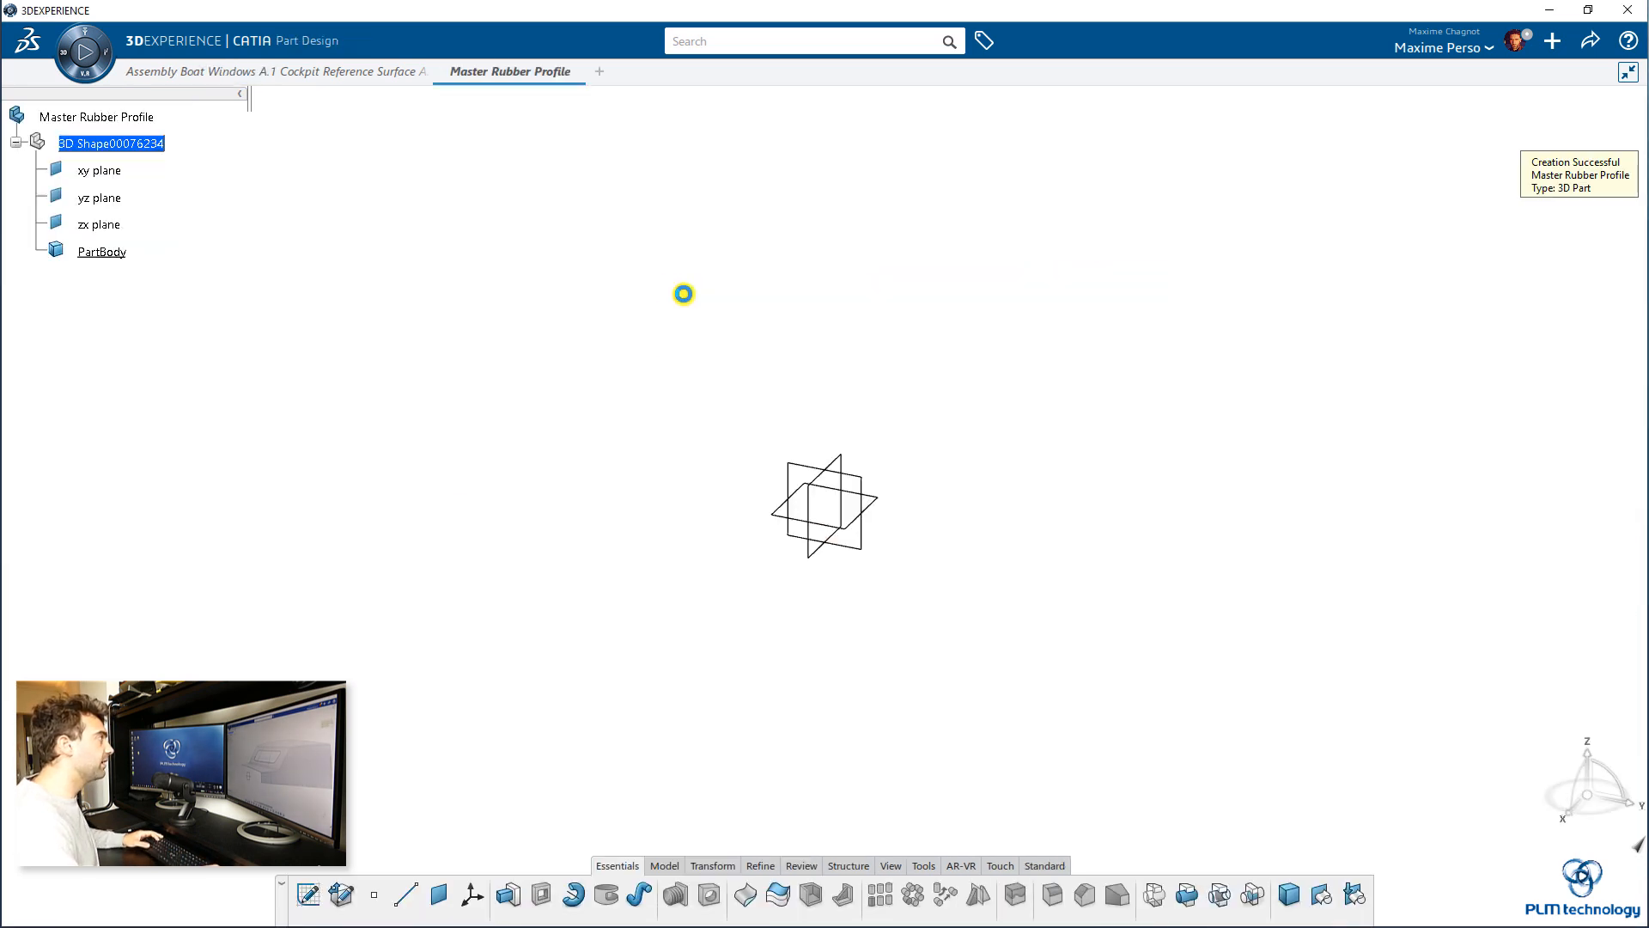
Insert a geometrical set and sketch a rectangle about 100 mm by 100 mm on the xy plane, centred on the origin.
{"action": "middle_click_drag", "start_coordinate": [503, 475], "coordinate": [473, 386]}
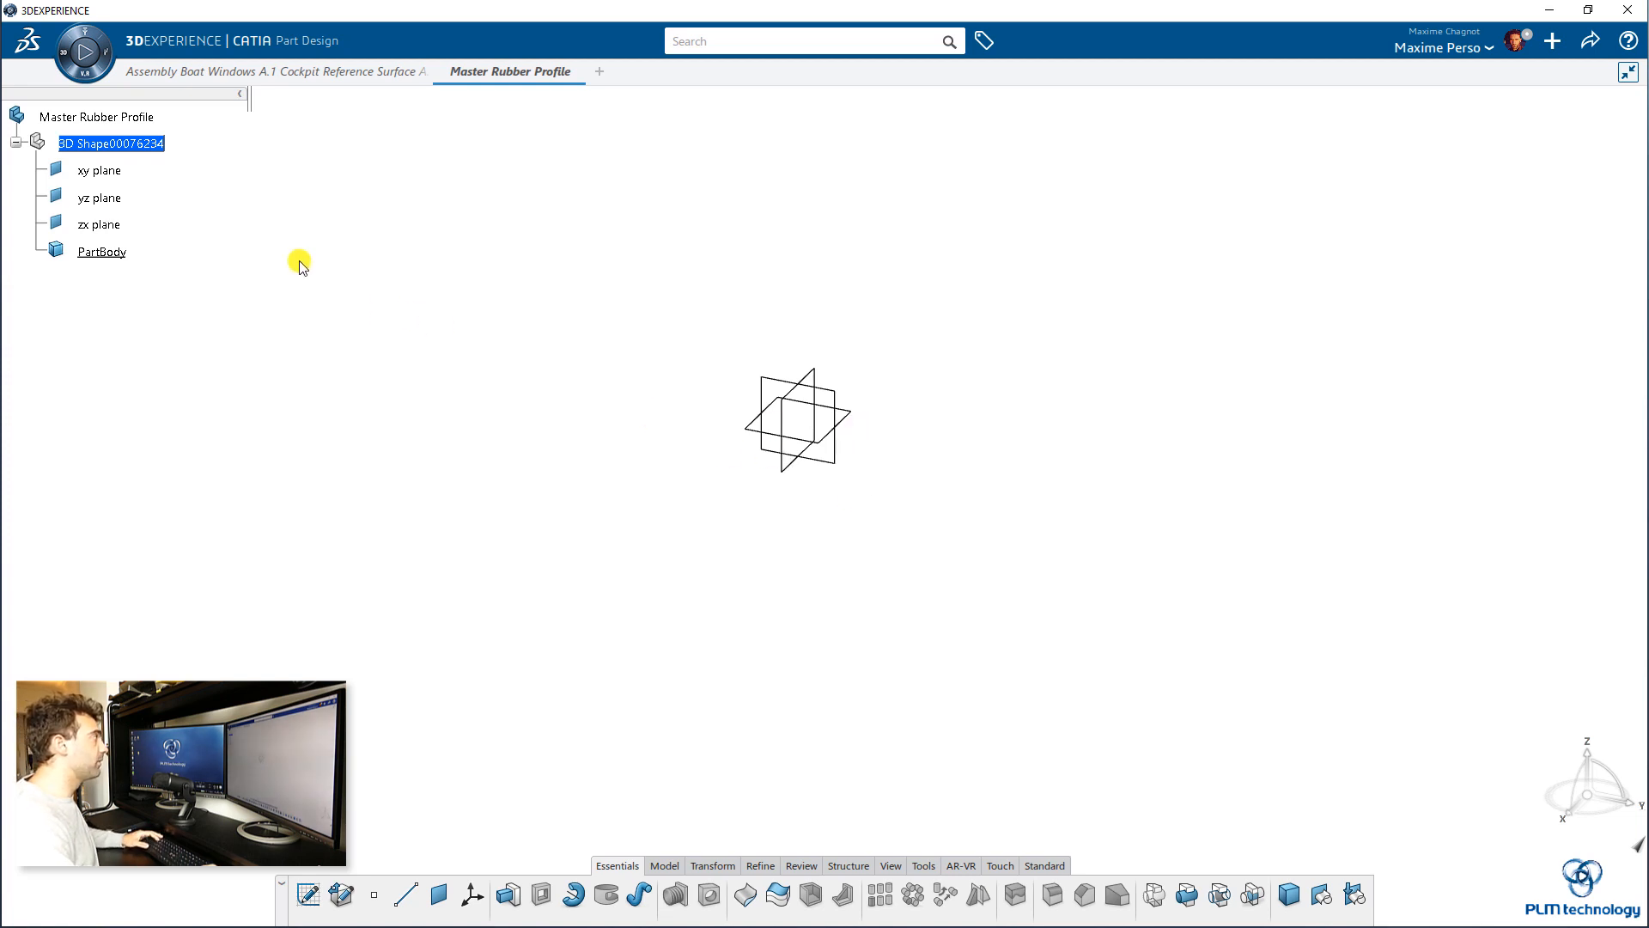
{"action": "left_click", "coordinate": [236, 108]}
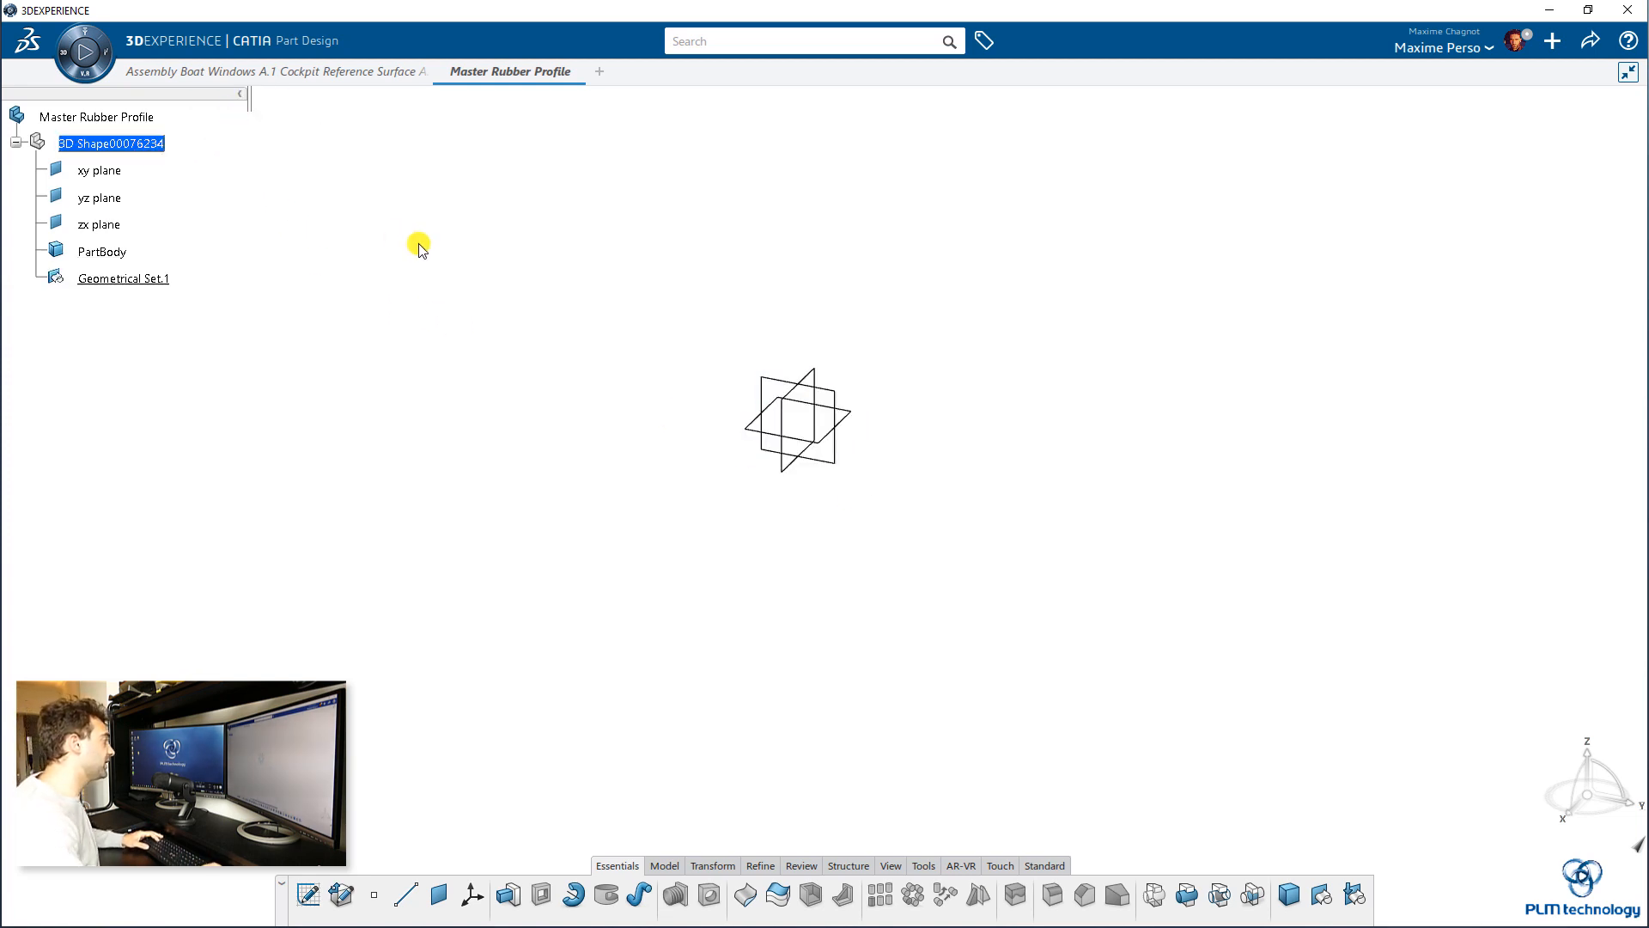
{"action": "left_click", "coordinate": [849, 415]}
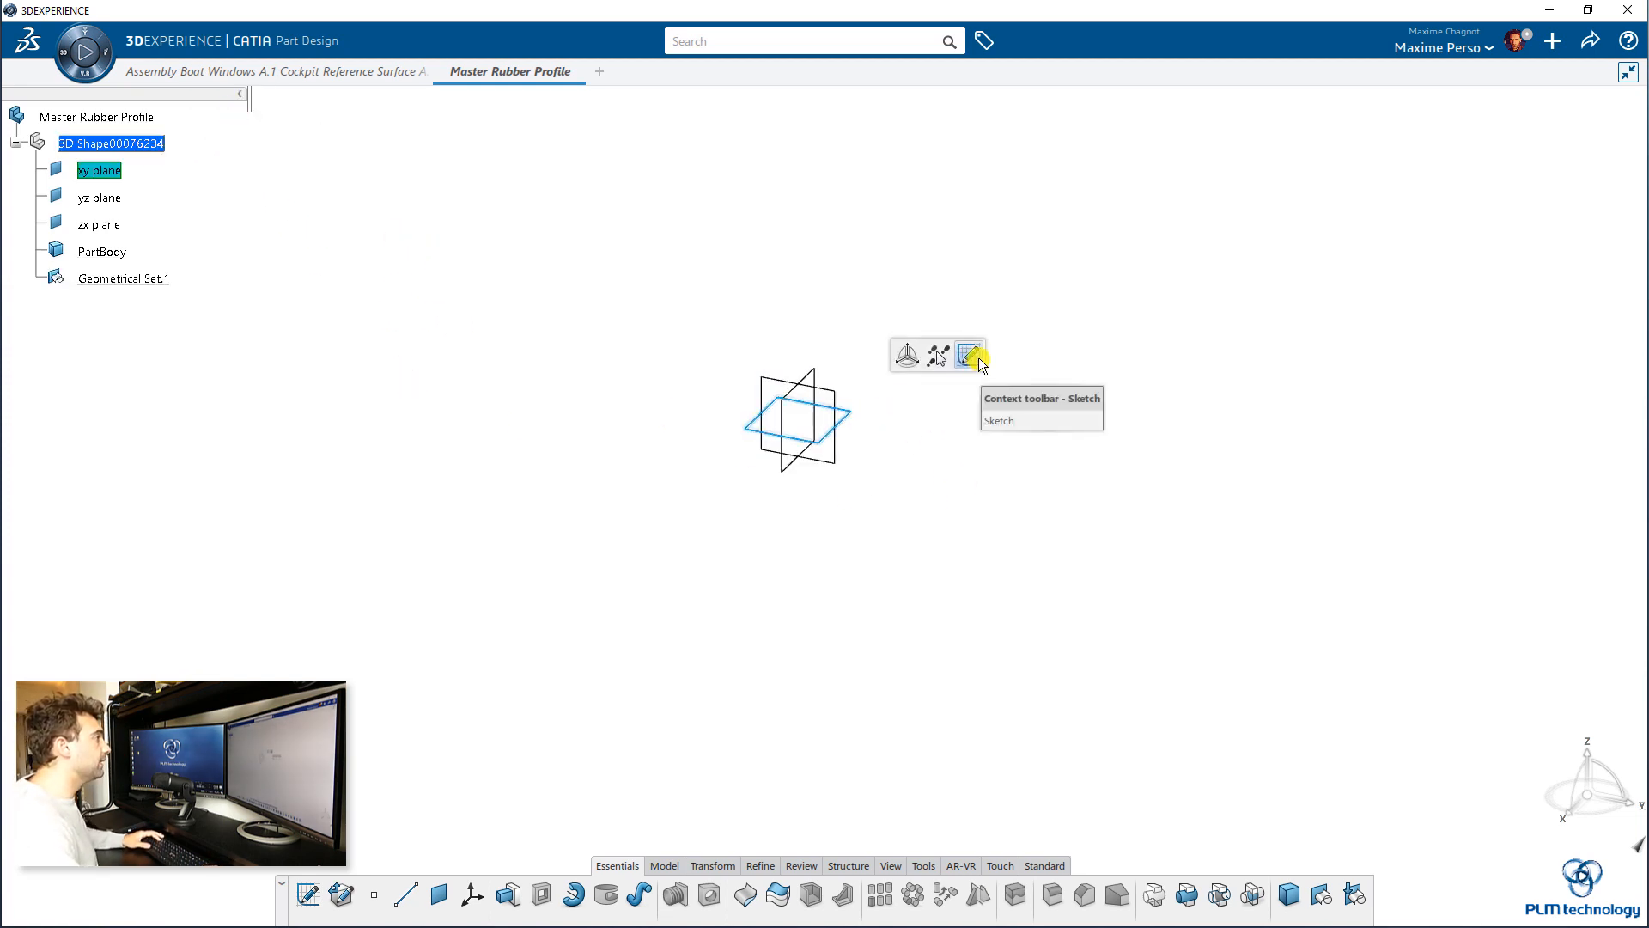
{"action": "left_click", "coordinate": [637, 907]}
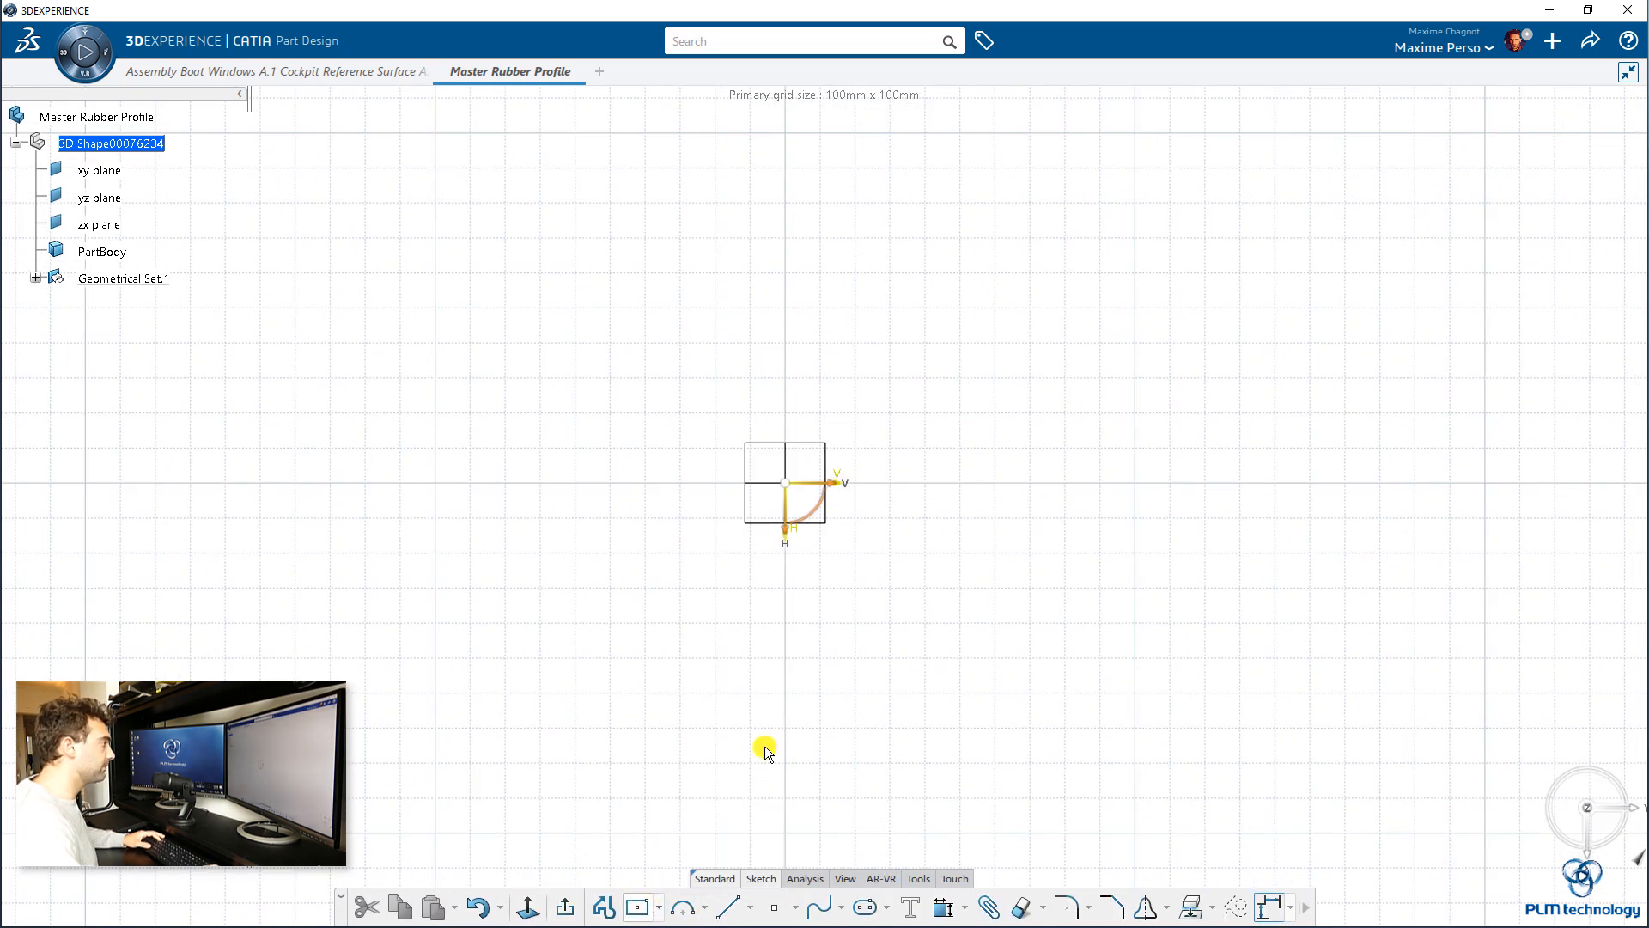
{"action": "left_click", "coordinate": [795, 488]}
{"action": "left_click", "coordinate": [950, 654]}
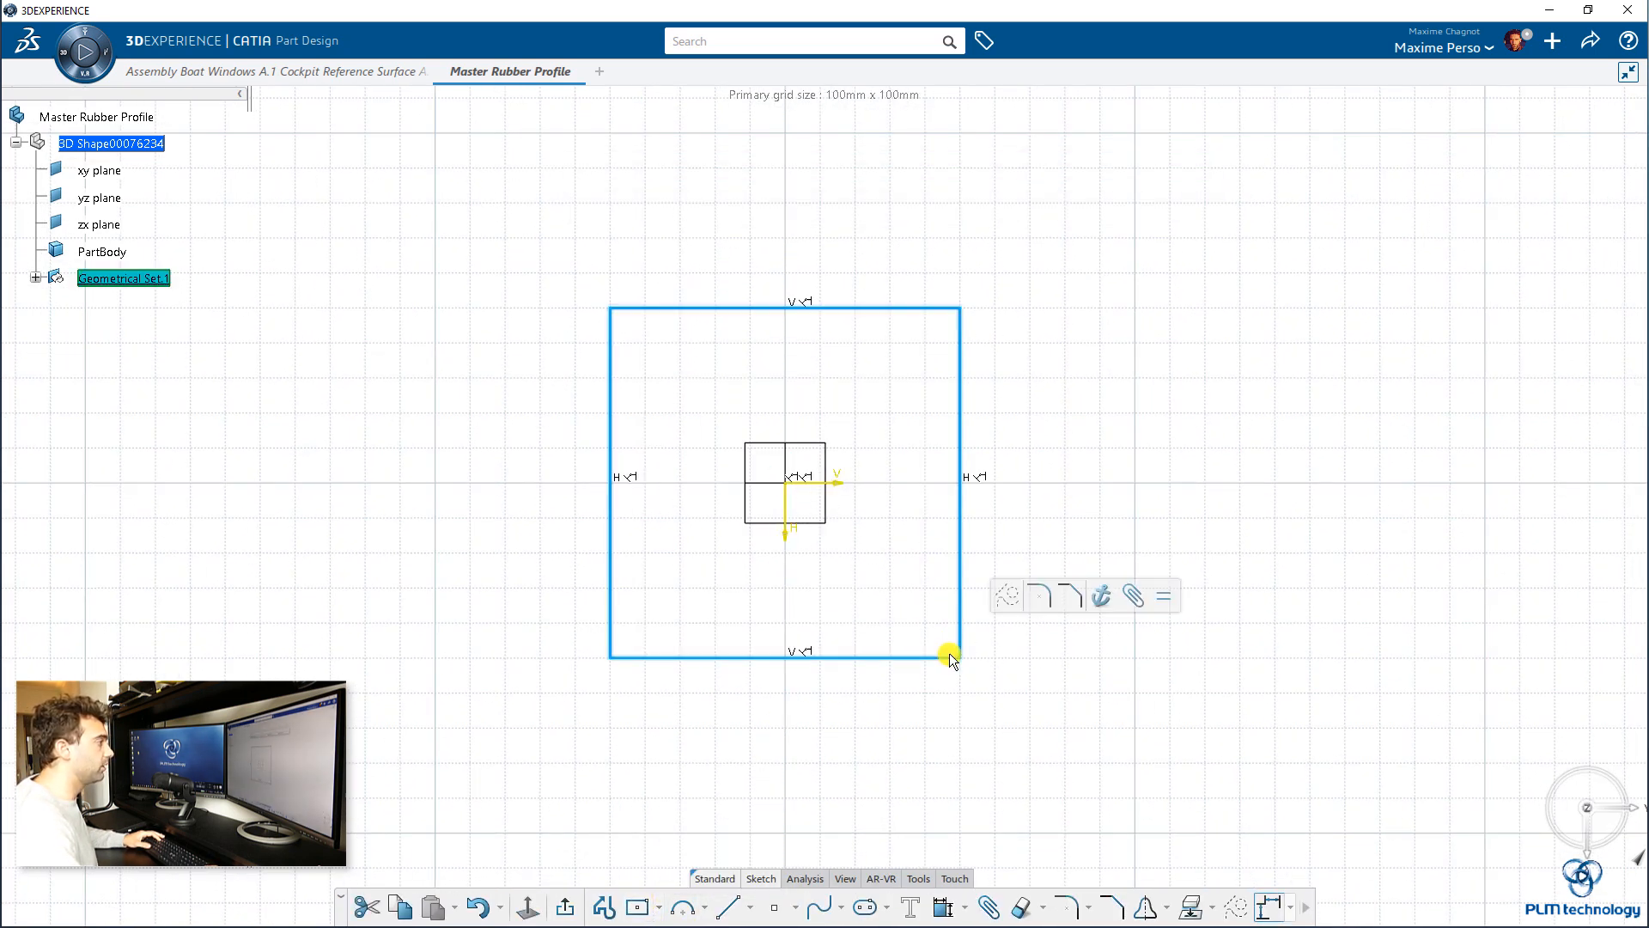
{"action": "left_click", "coordinate": [607, 854]}
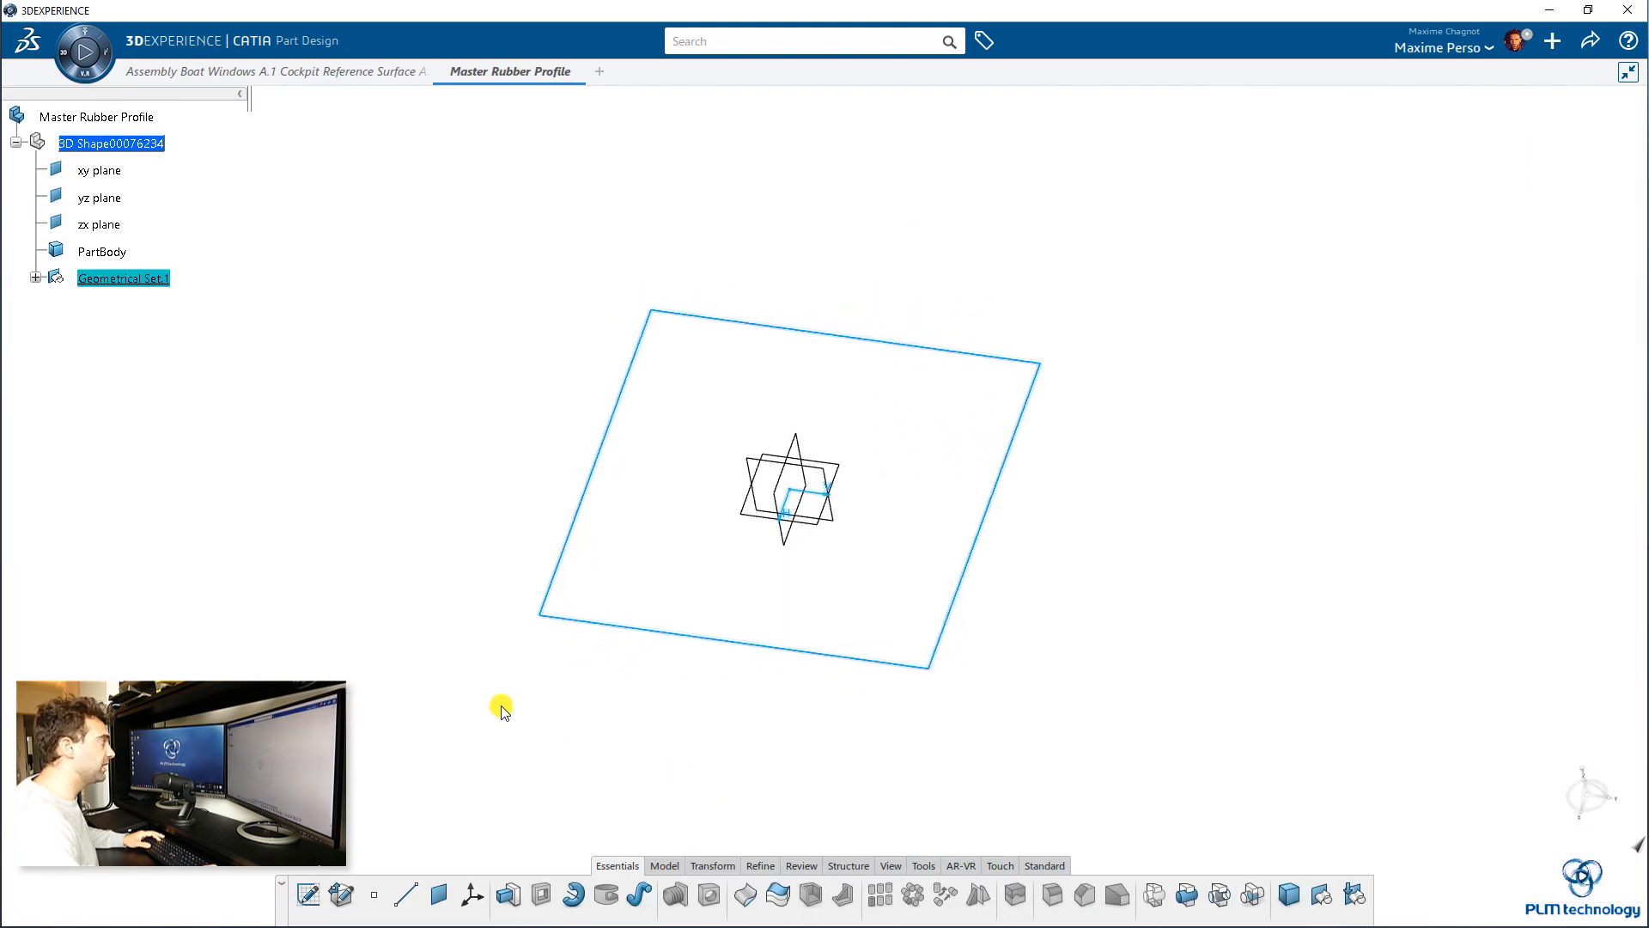
Expand the geometrical set in the tree and switch to Generative Shape Design.
{"action": "left_click", "coordinate": [35, 278]}
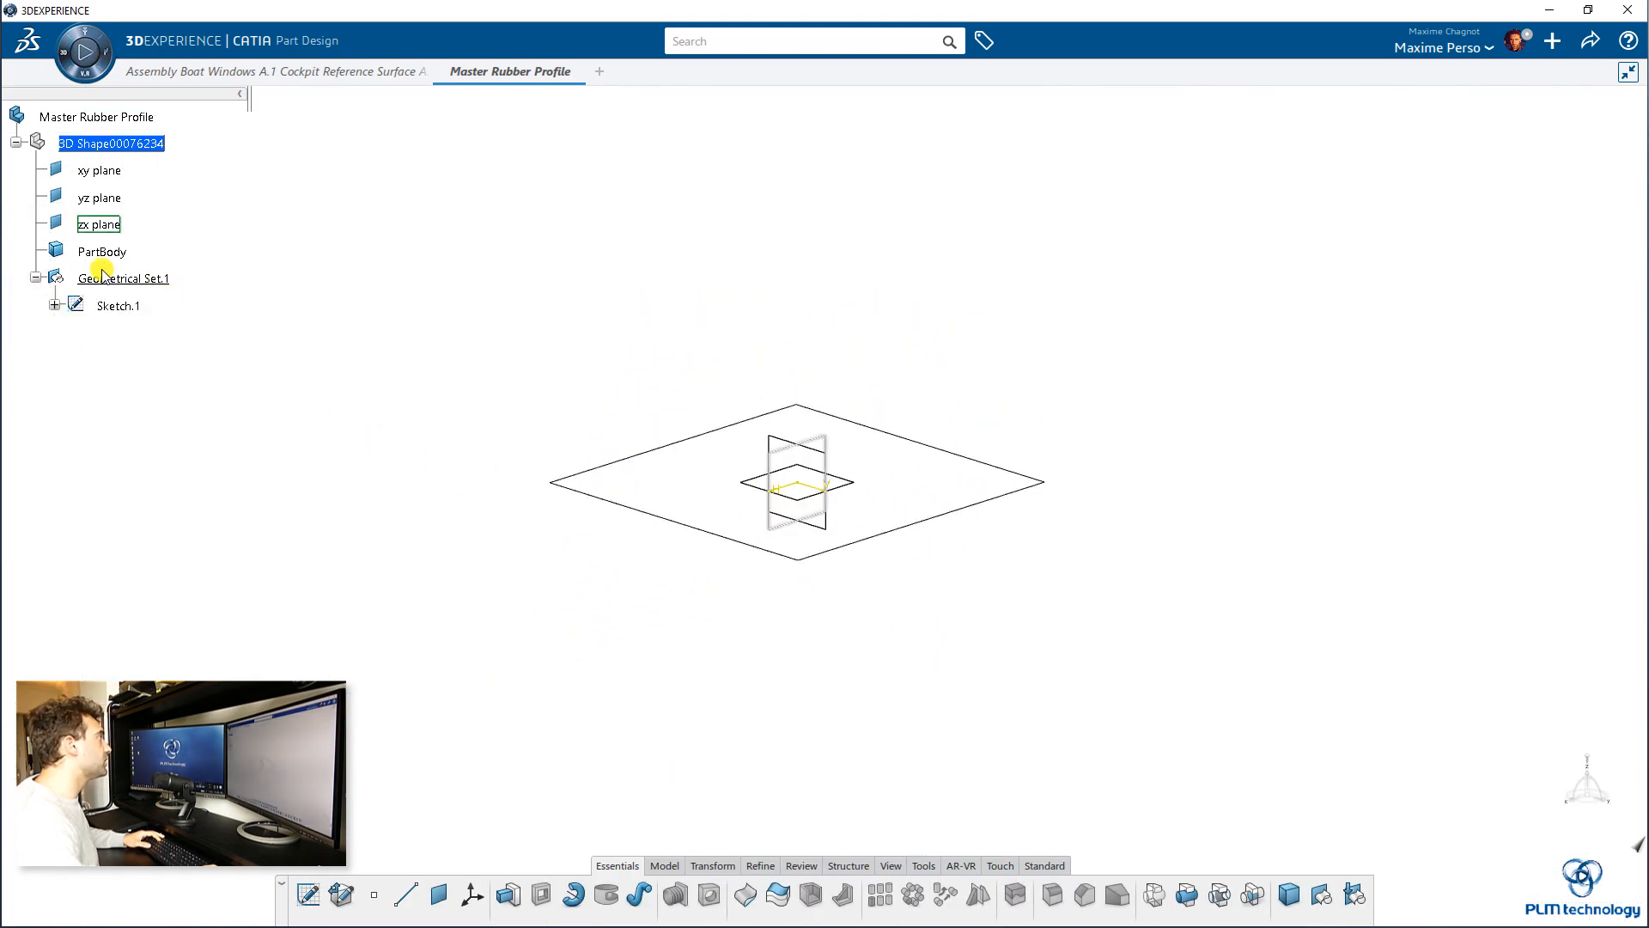
{"action": "left_click", "coordinate": [67, 55]}
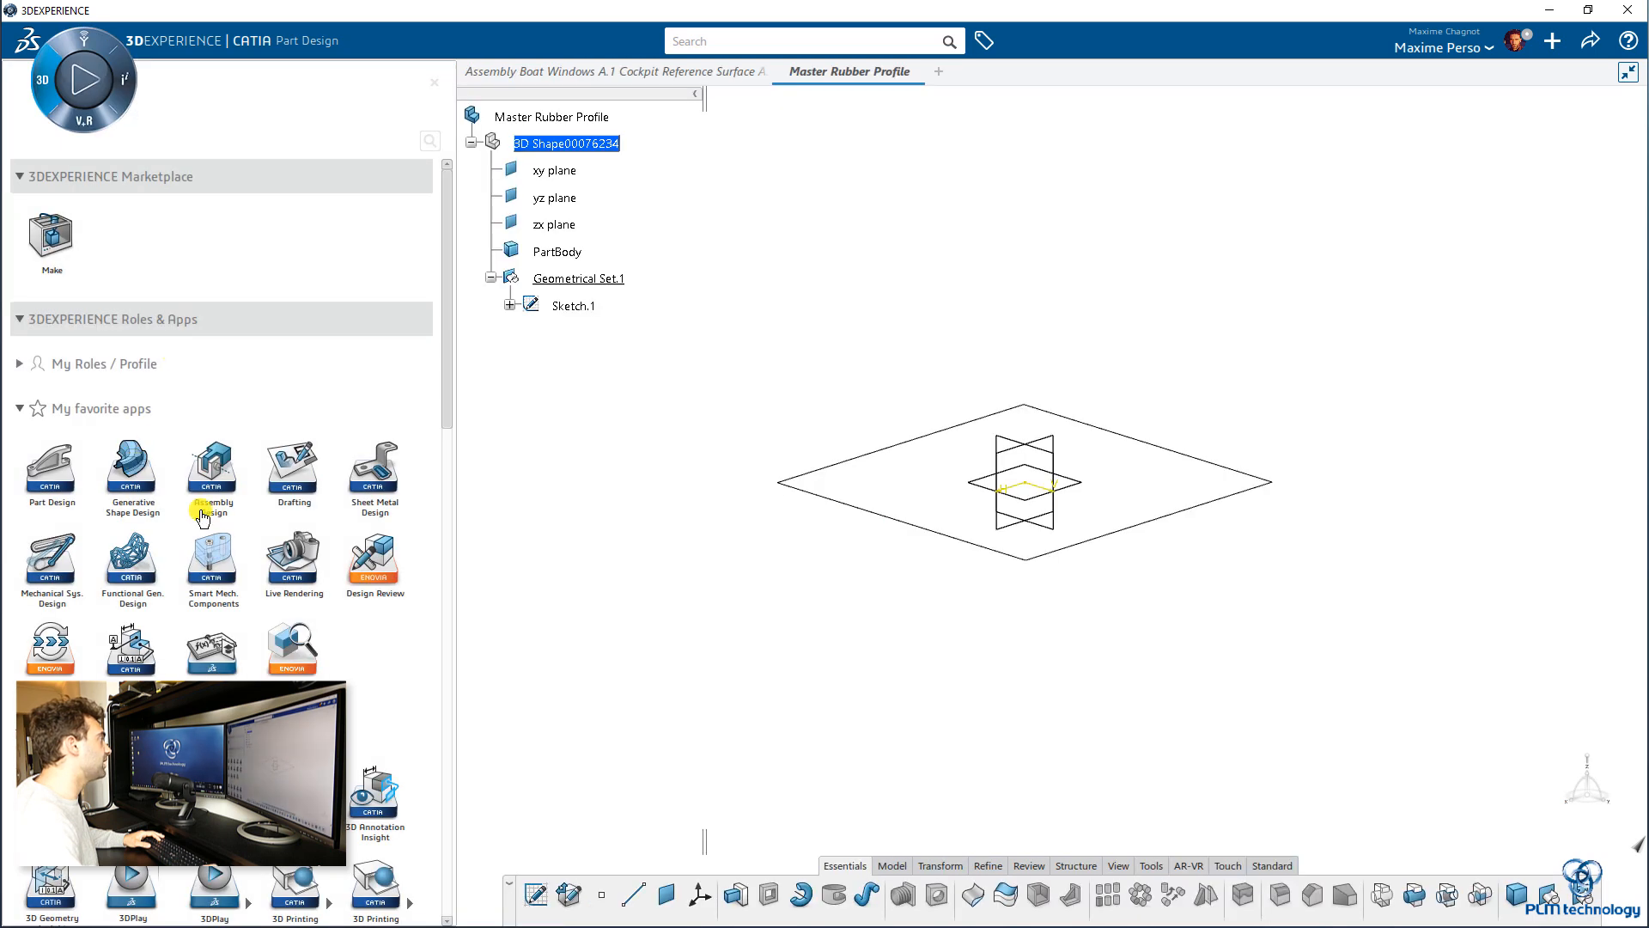
{"action": "left_click", "coordinate": [132, 471]}
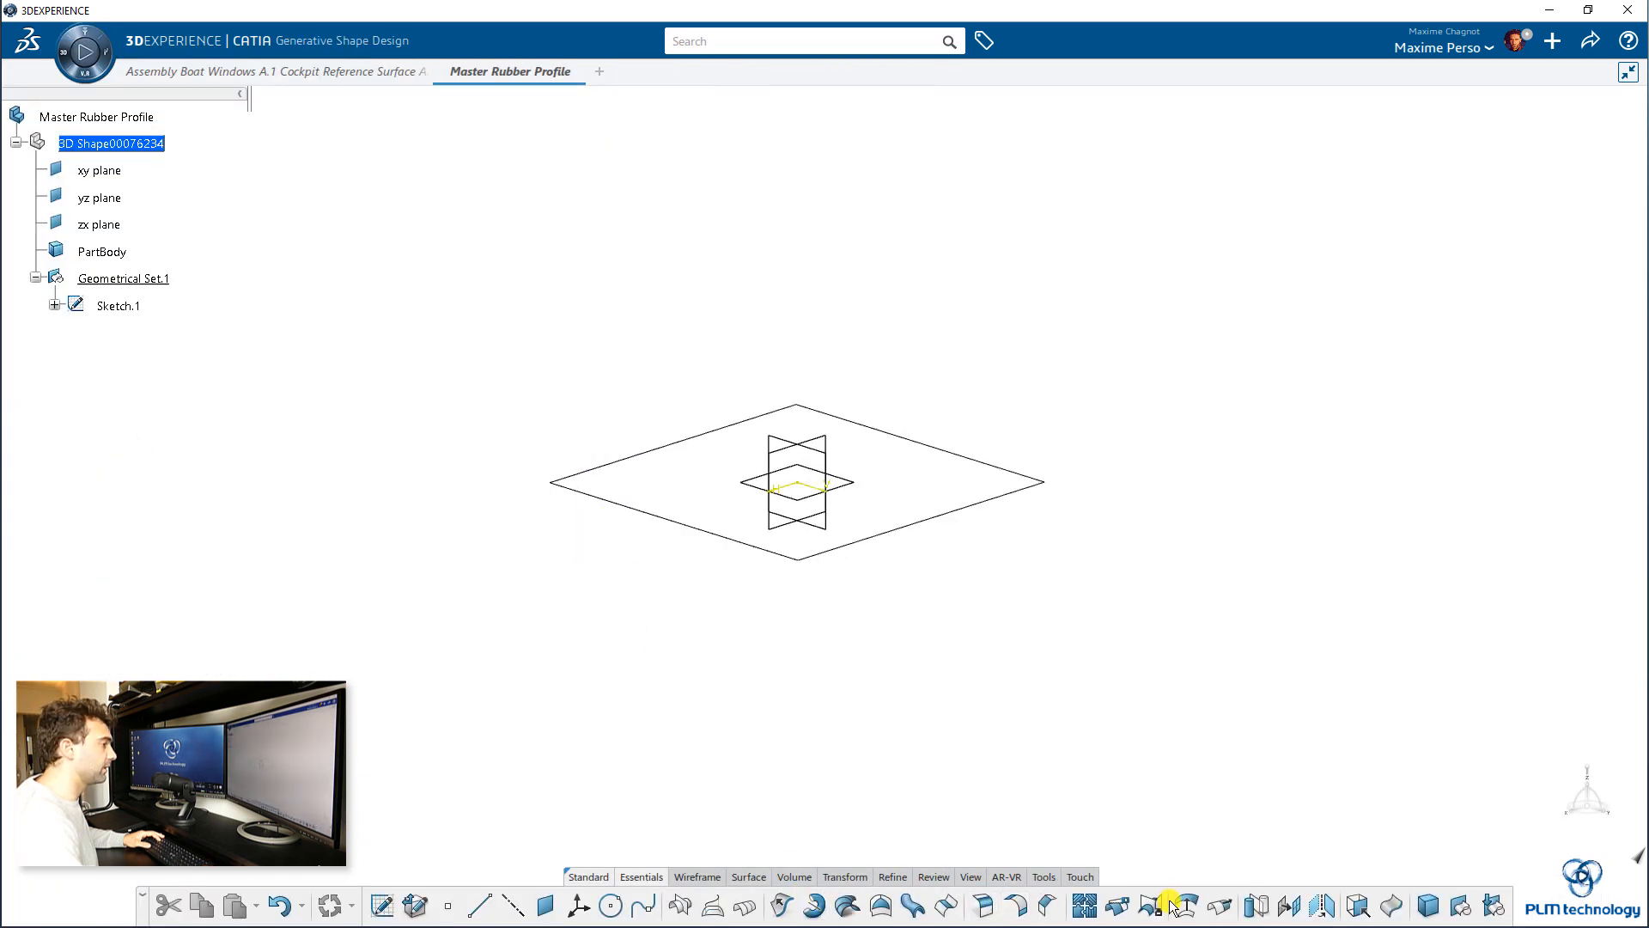
Create a Fill surface bounded by the square sketch.
{"action": "left_click", "coordinate": [748, 876]}
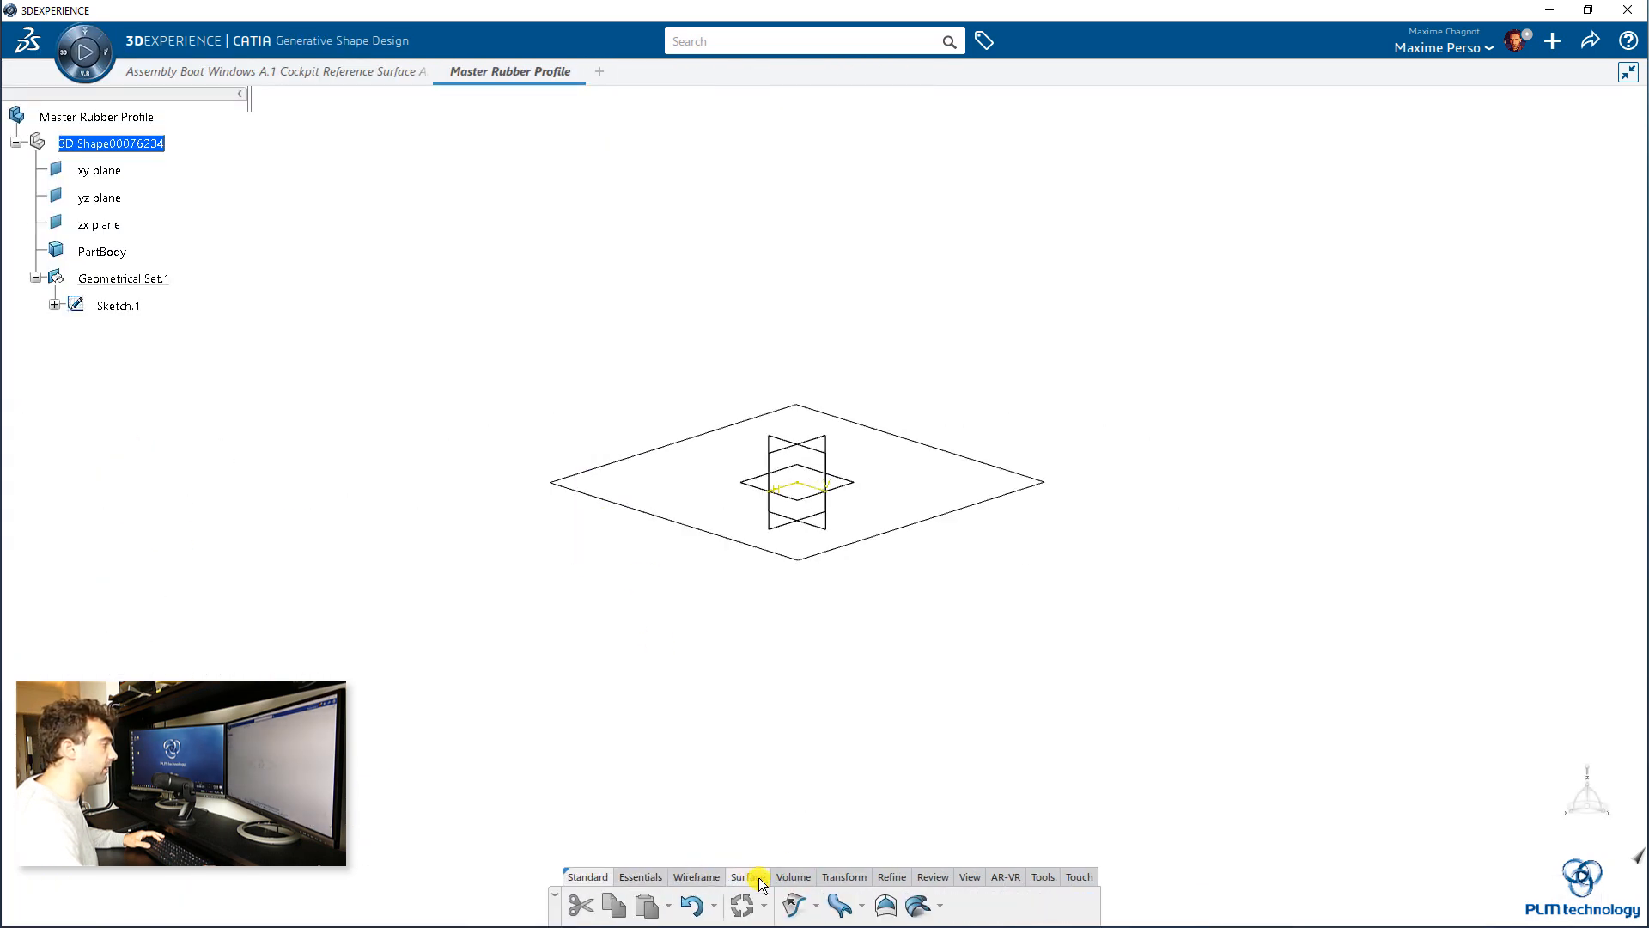
{"action": "left_click", "coordinate": [892, 913]}
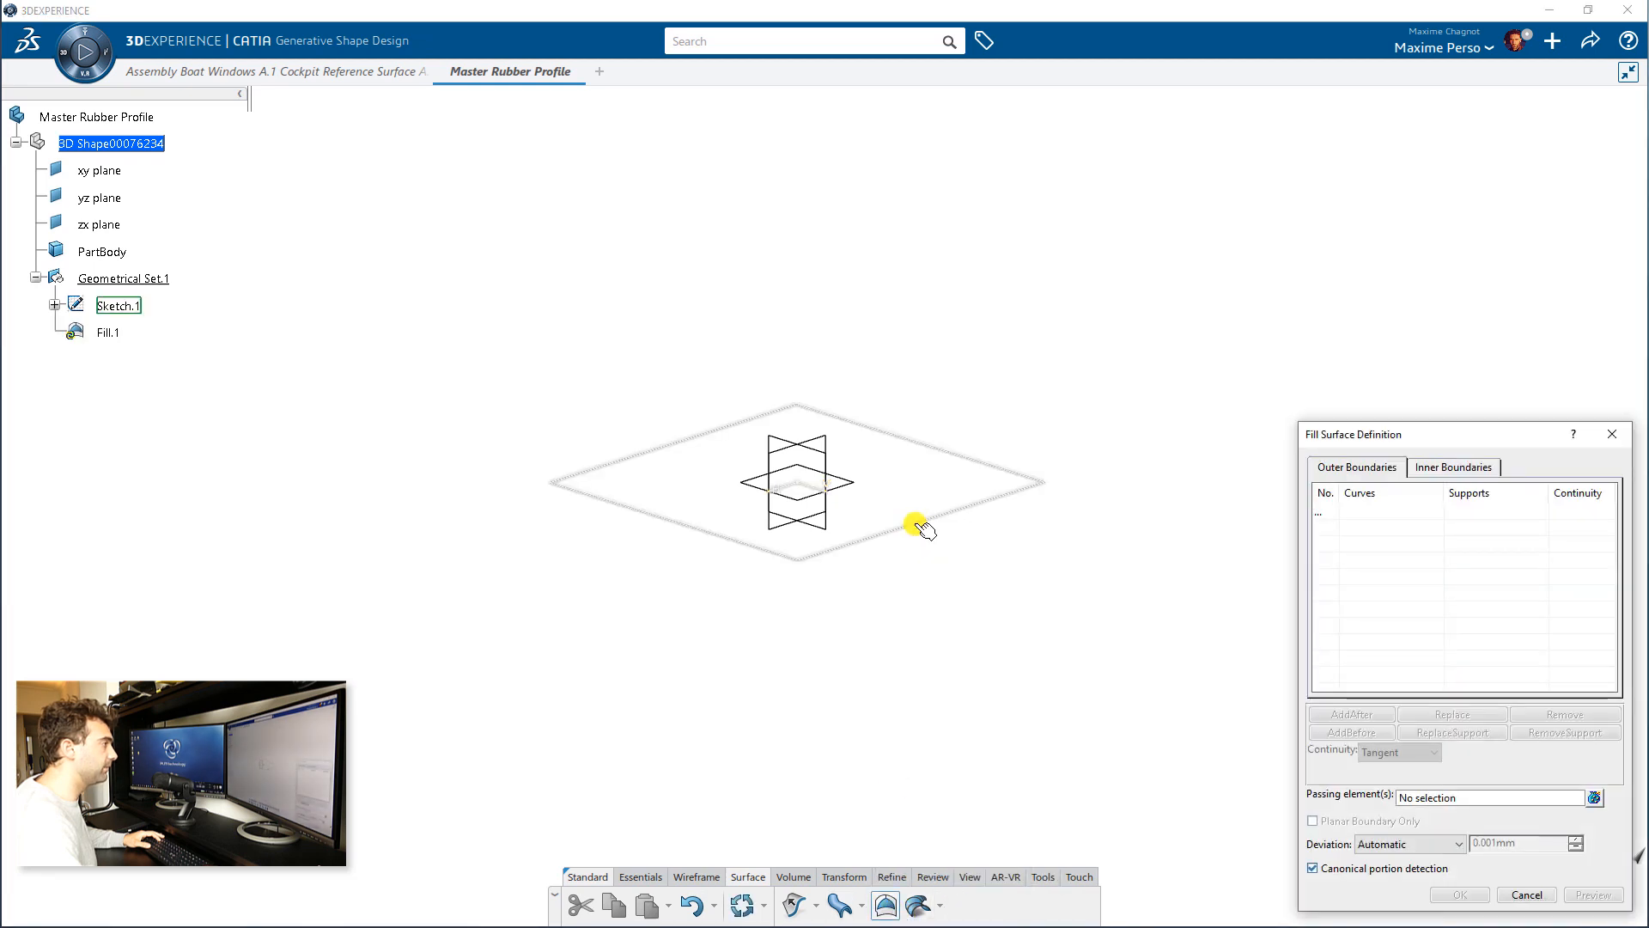
{"action": "left_click", "coordinate": [919, 522]}
{"action": "key", "text": "Return"}
{"action": "middle_click_drag", "start_coordinate": [655, 687], "coordinate": [447, 404]}
{"action": "middle_click_drag", "start_coordinate": [213, 398], "coordinate": [293, 416]}
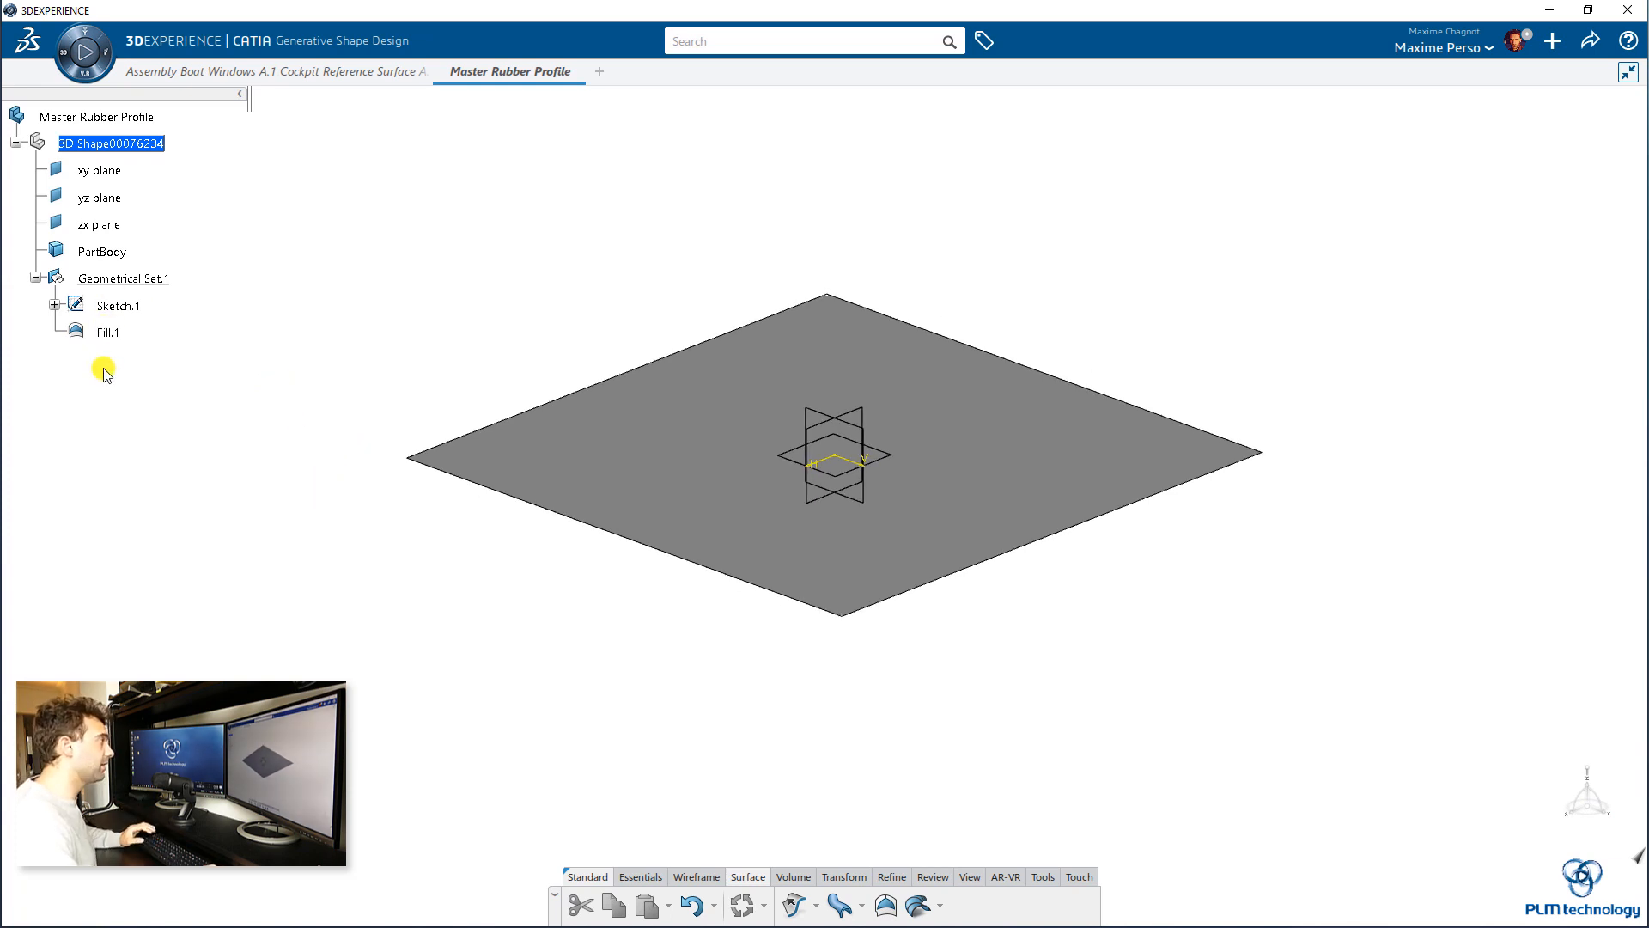
Display the App Options and enable Create Datum mode so the next feature is created without history.
{"action": "right_click", "coordinate": [1134, 244]}
{"action": "mouse_move", "coordinate": [1275, 262]}
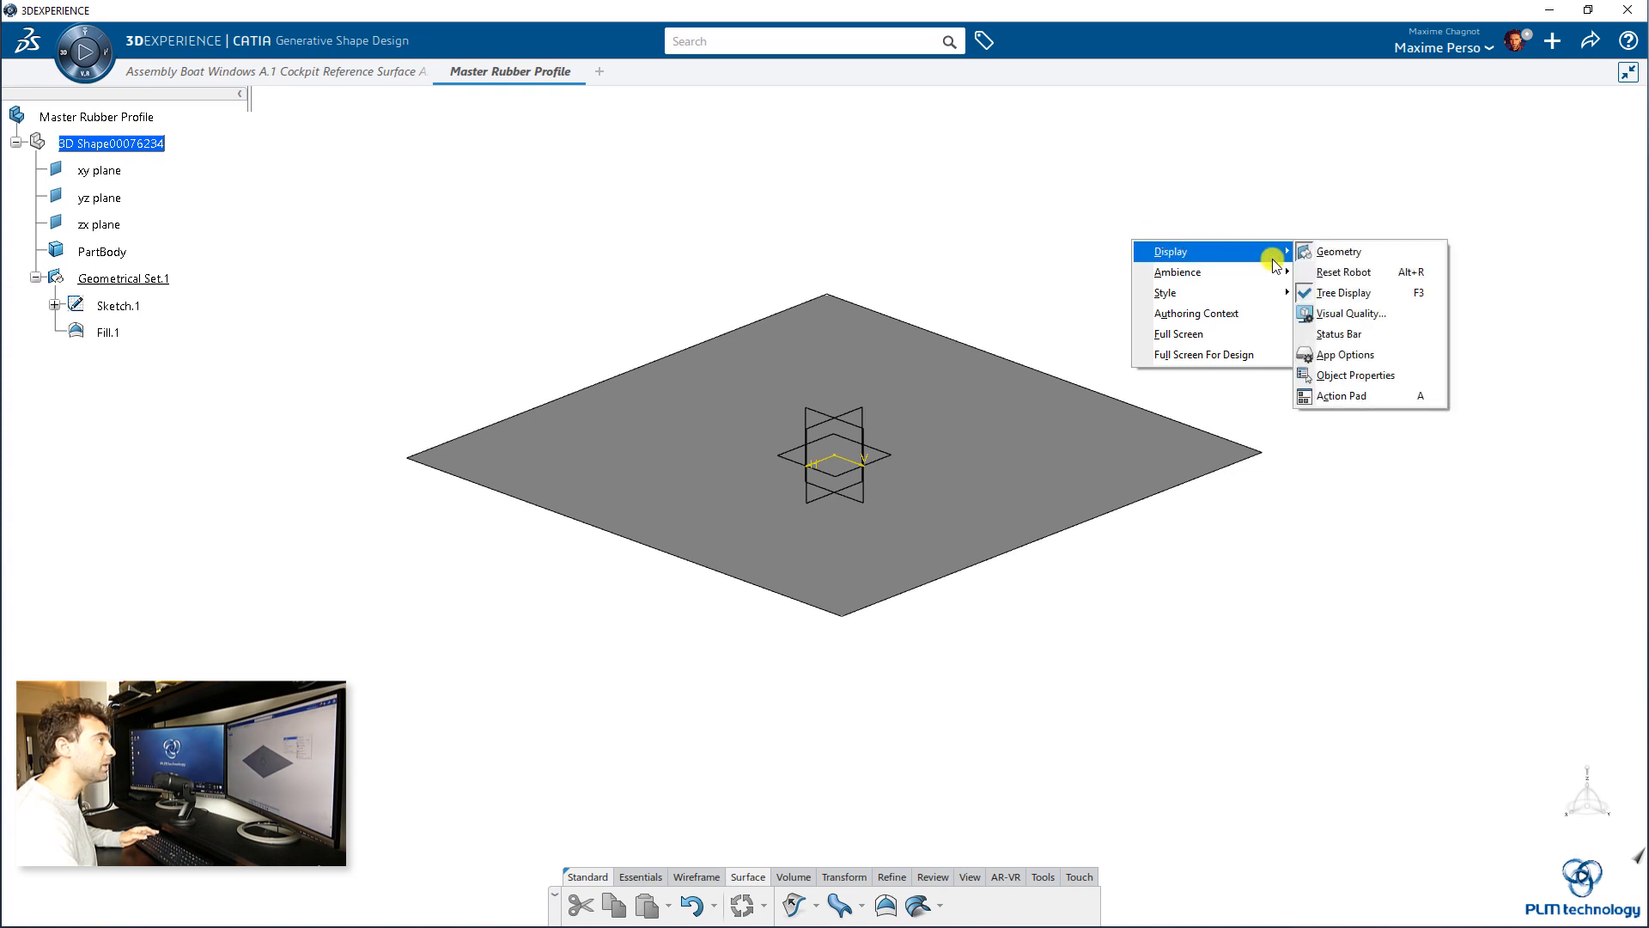
{"action": "left_click", "coordinate": [1370, 357]}
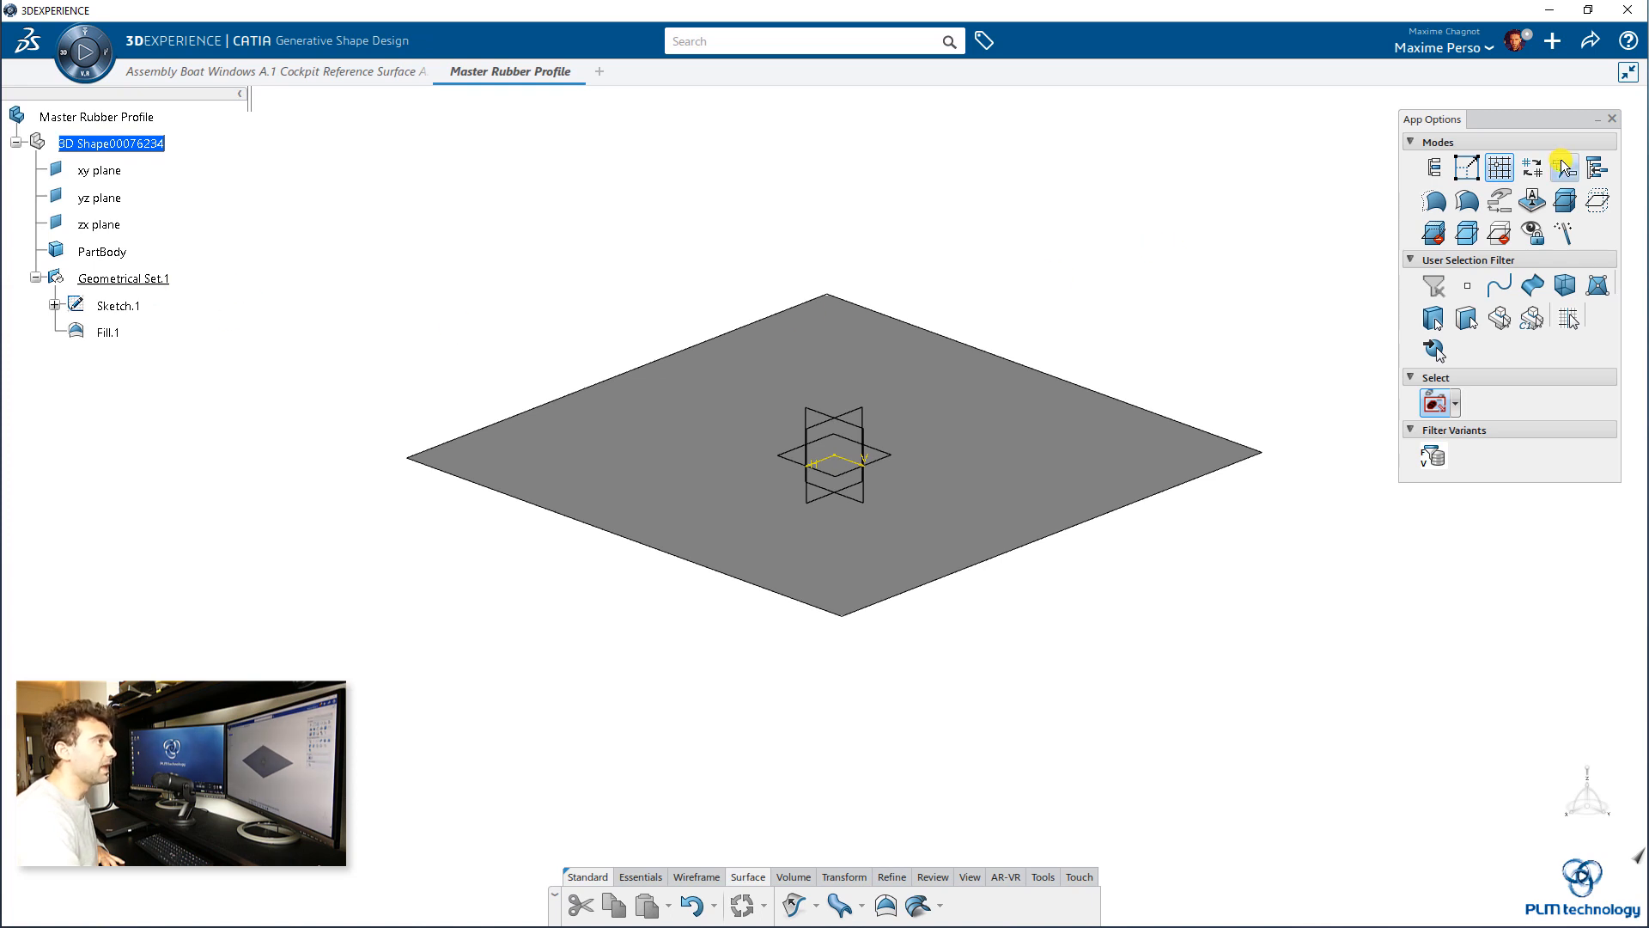
{"action": "left_click", "coordinate": [1564, 168]}
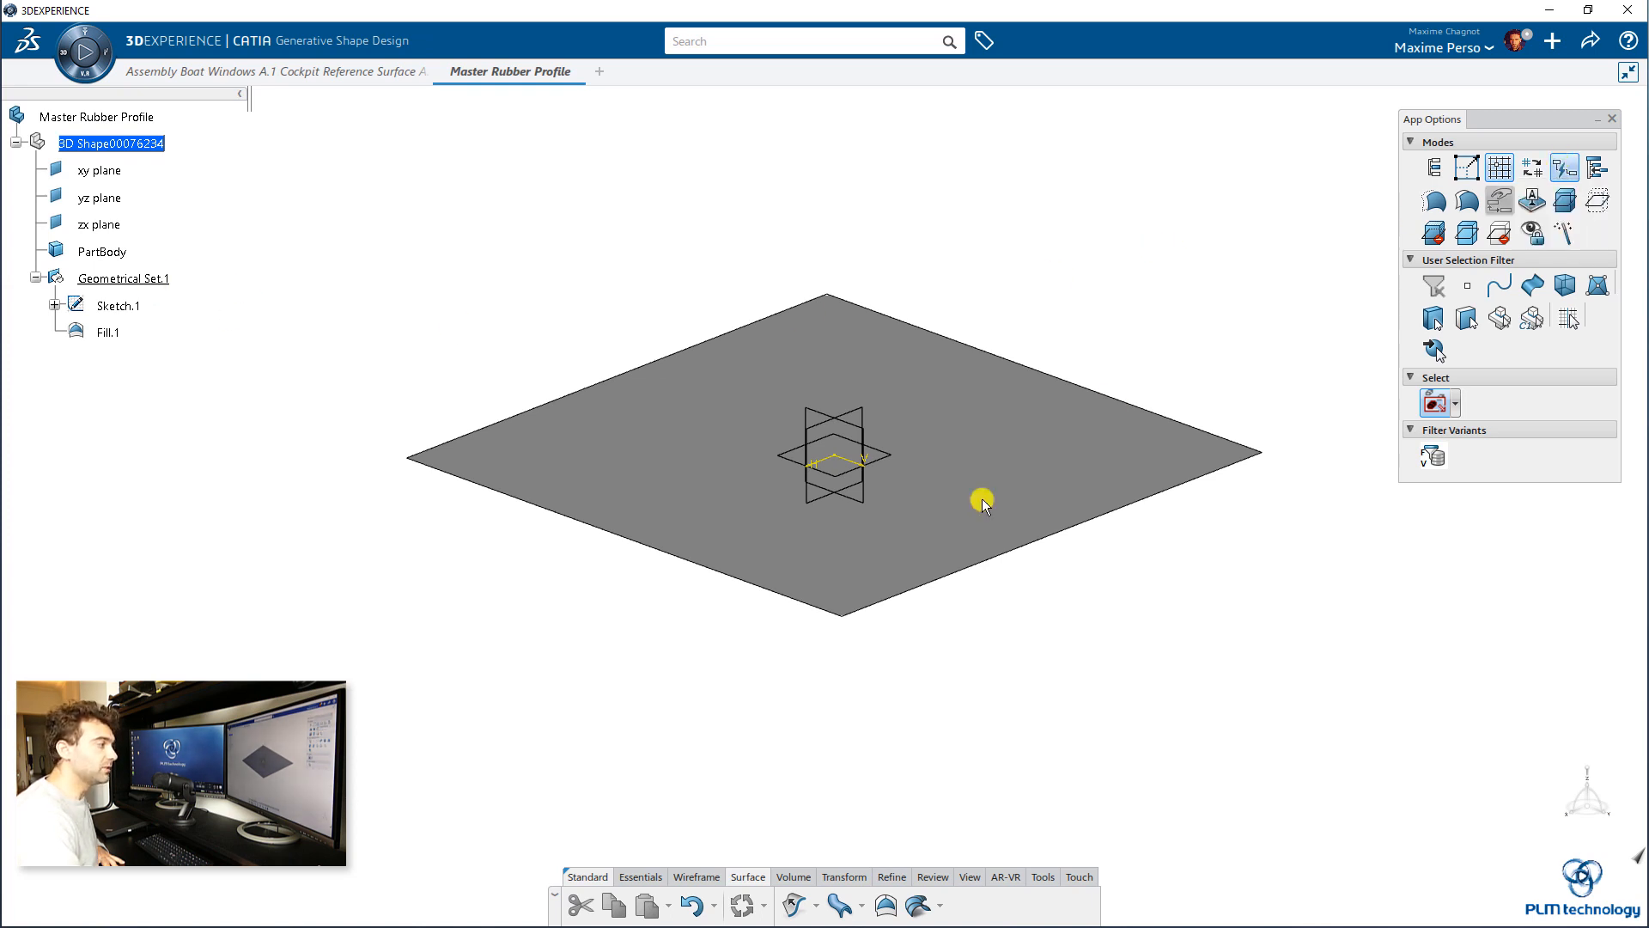
Join the fill surface on its own to produce an isolated datum surface.
{"action": "left_click", "coordinate": [846, 876]}
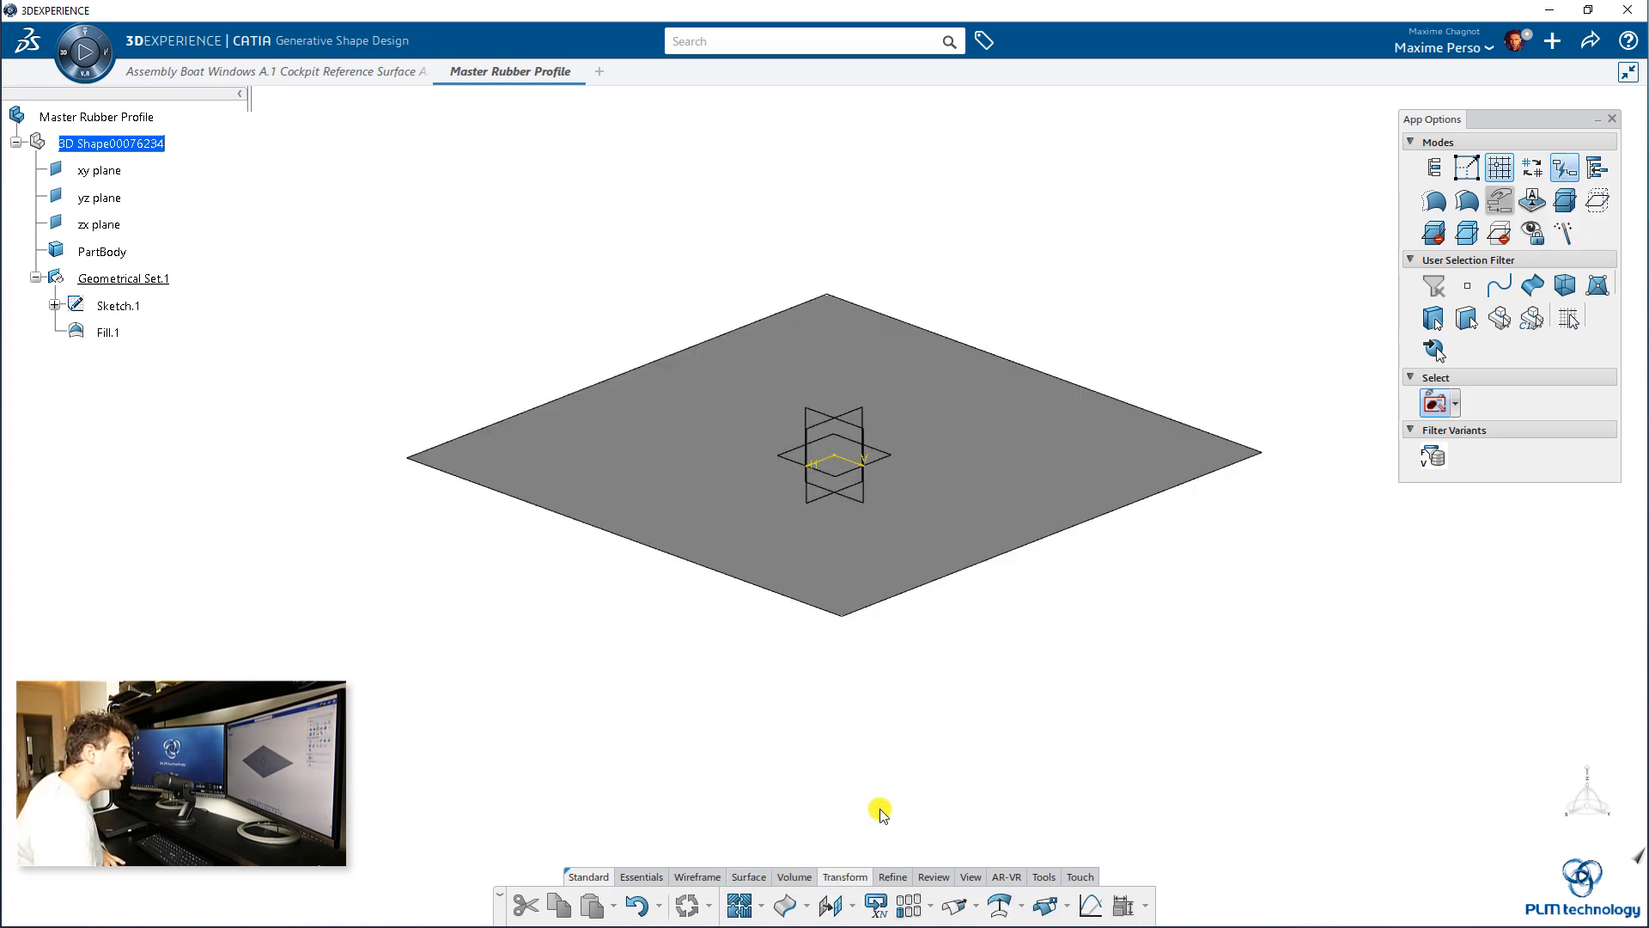
{"action": "left_click", "coordinate": [740, 905]}
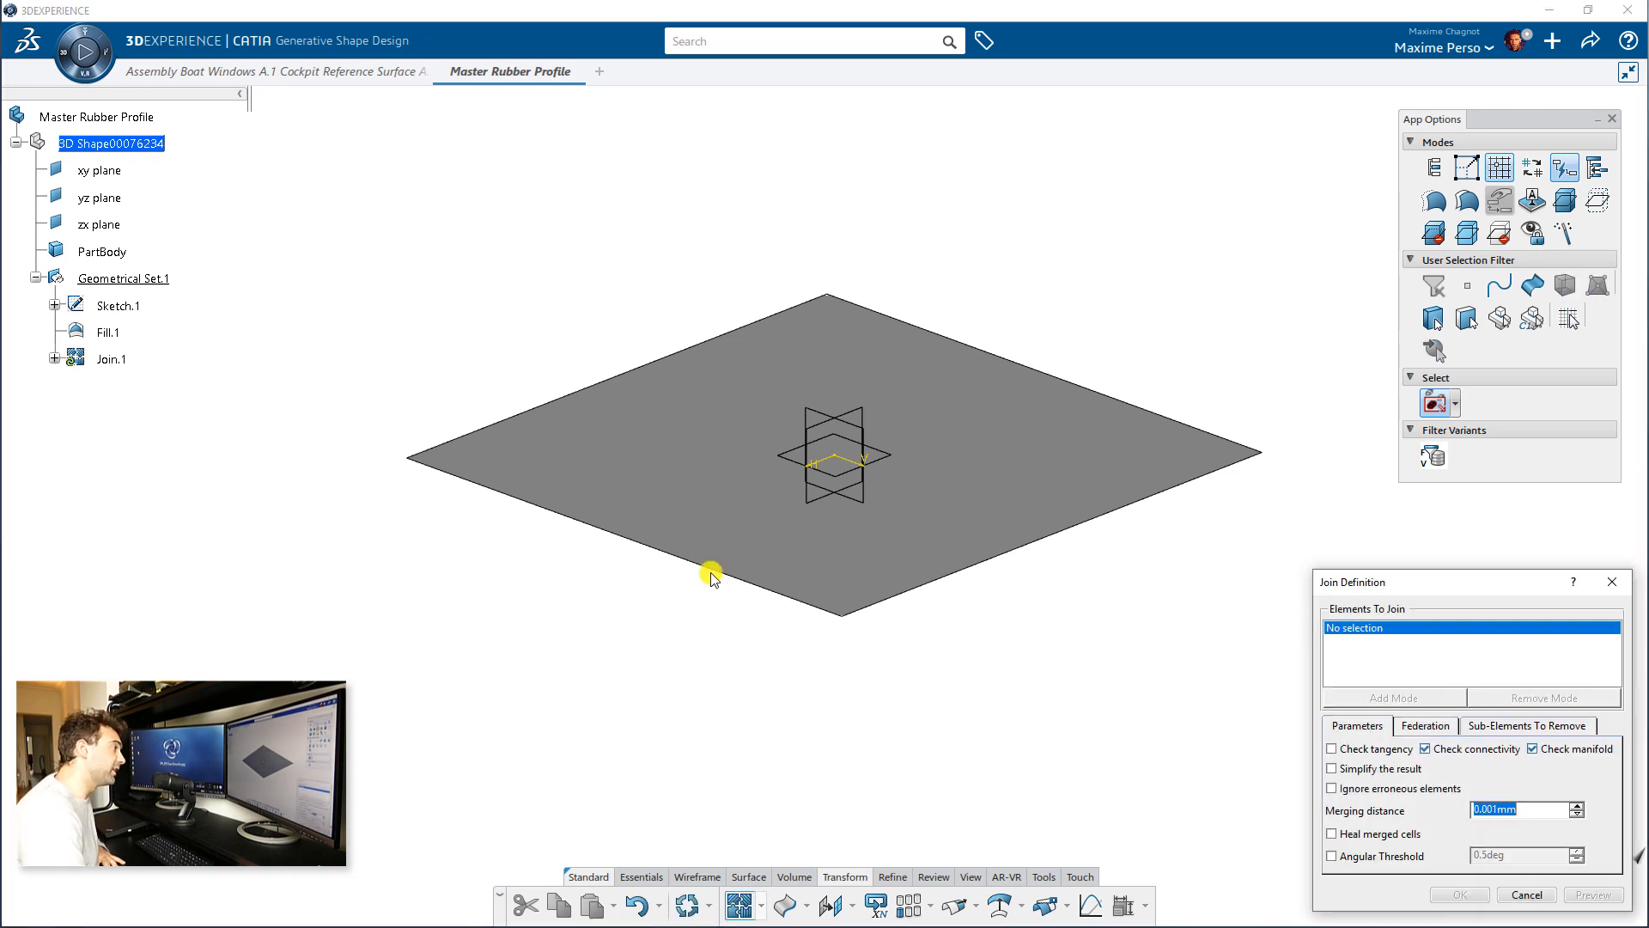
{"action": "left_click", "coordinate": [107, 332]}
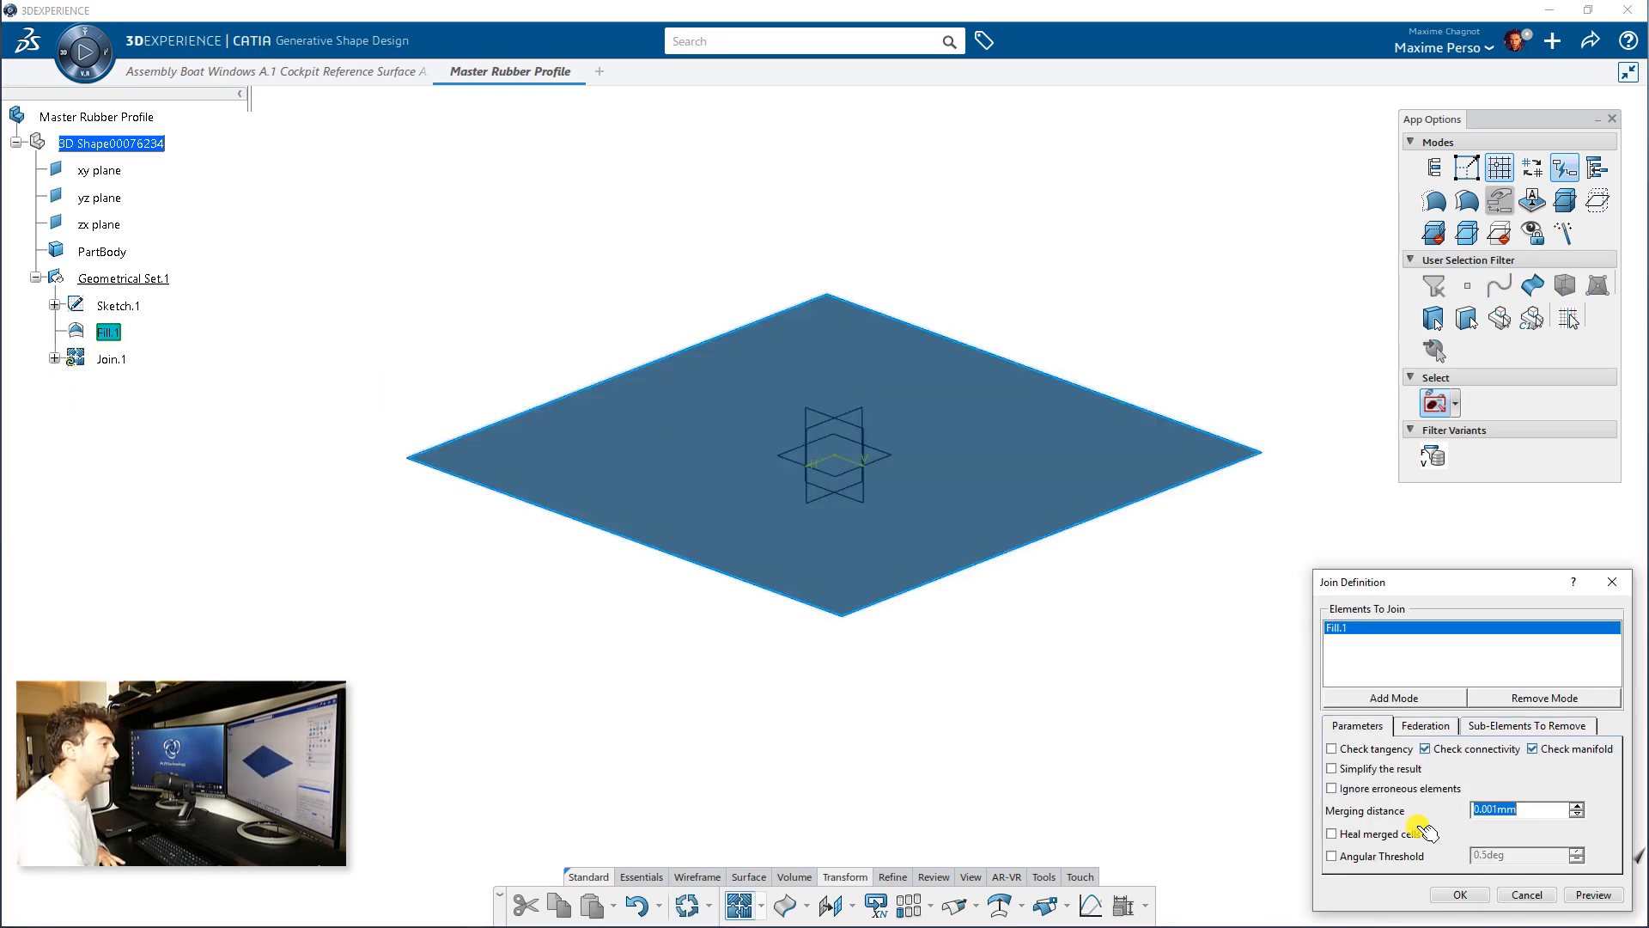
{"action": "left_click", "coordinate": [1443, 899]}
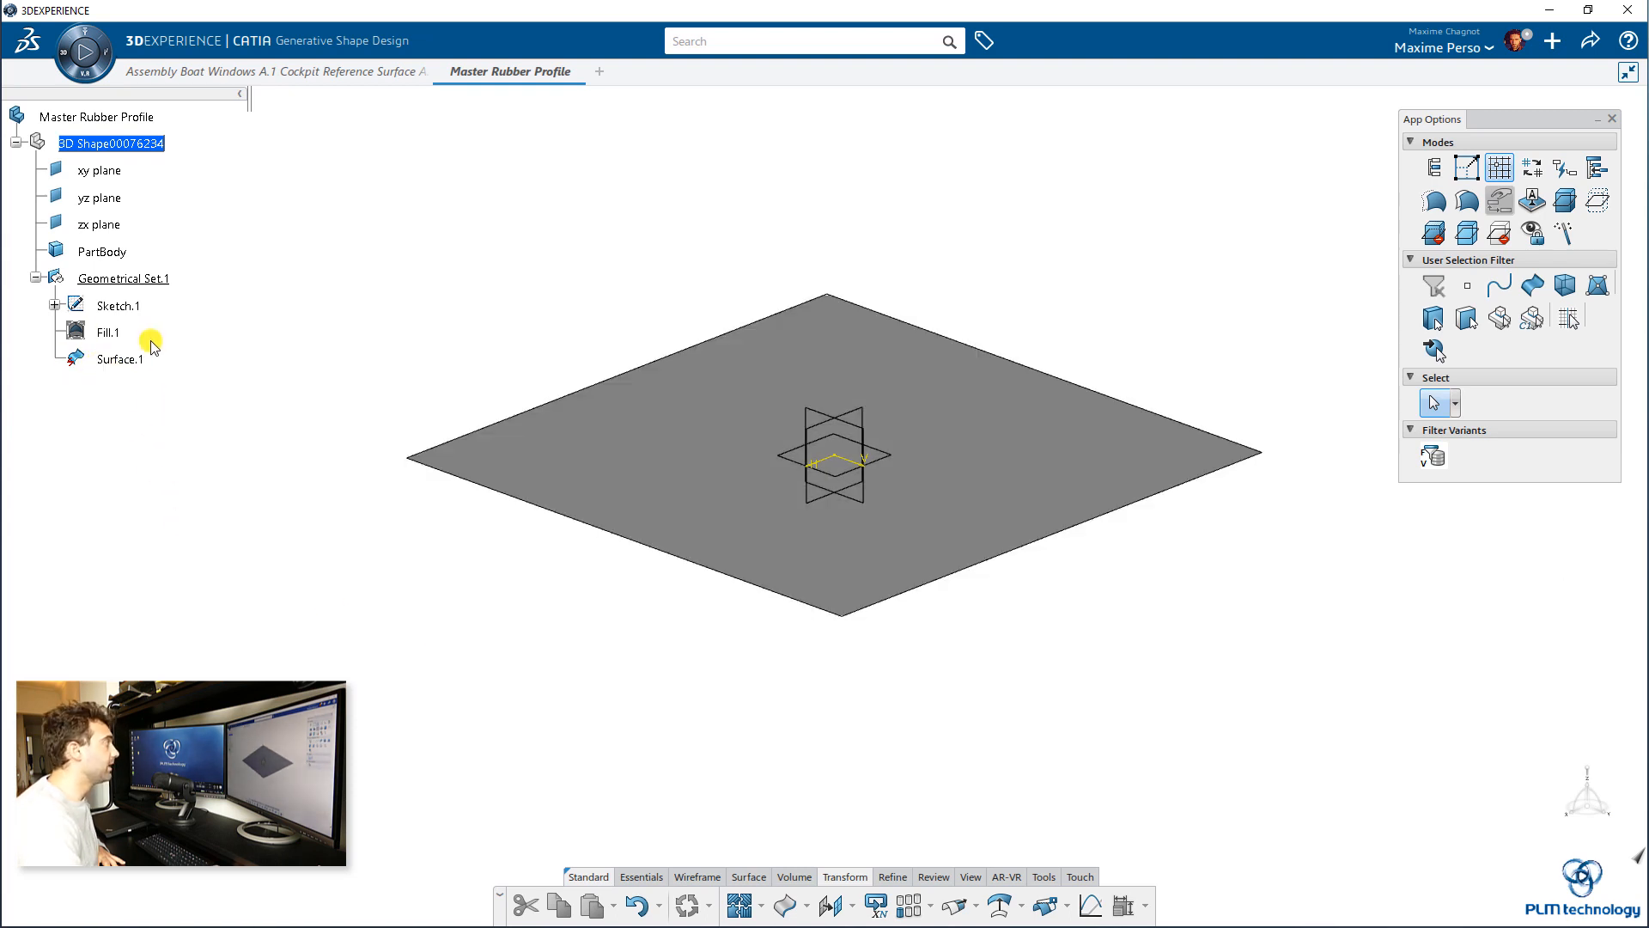
Delete the original fill surface together with its square sketch, keeping only the datum surface.
{"action": "left_click", "coordinate": [108, 333]}
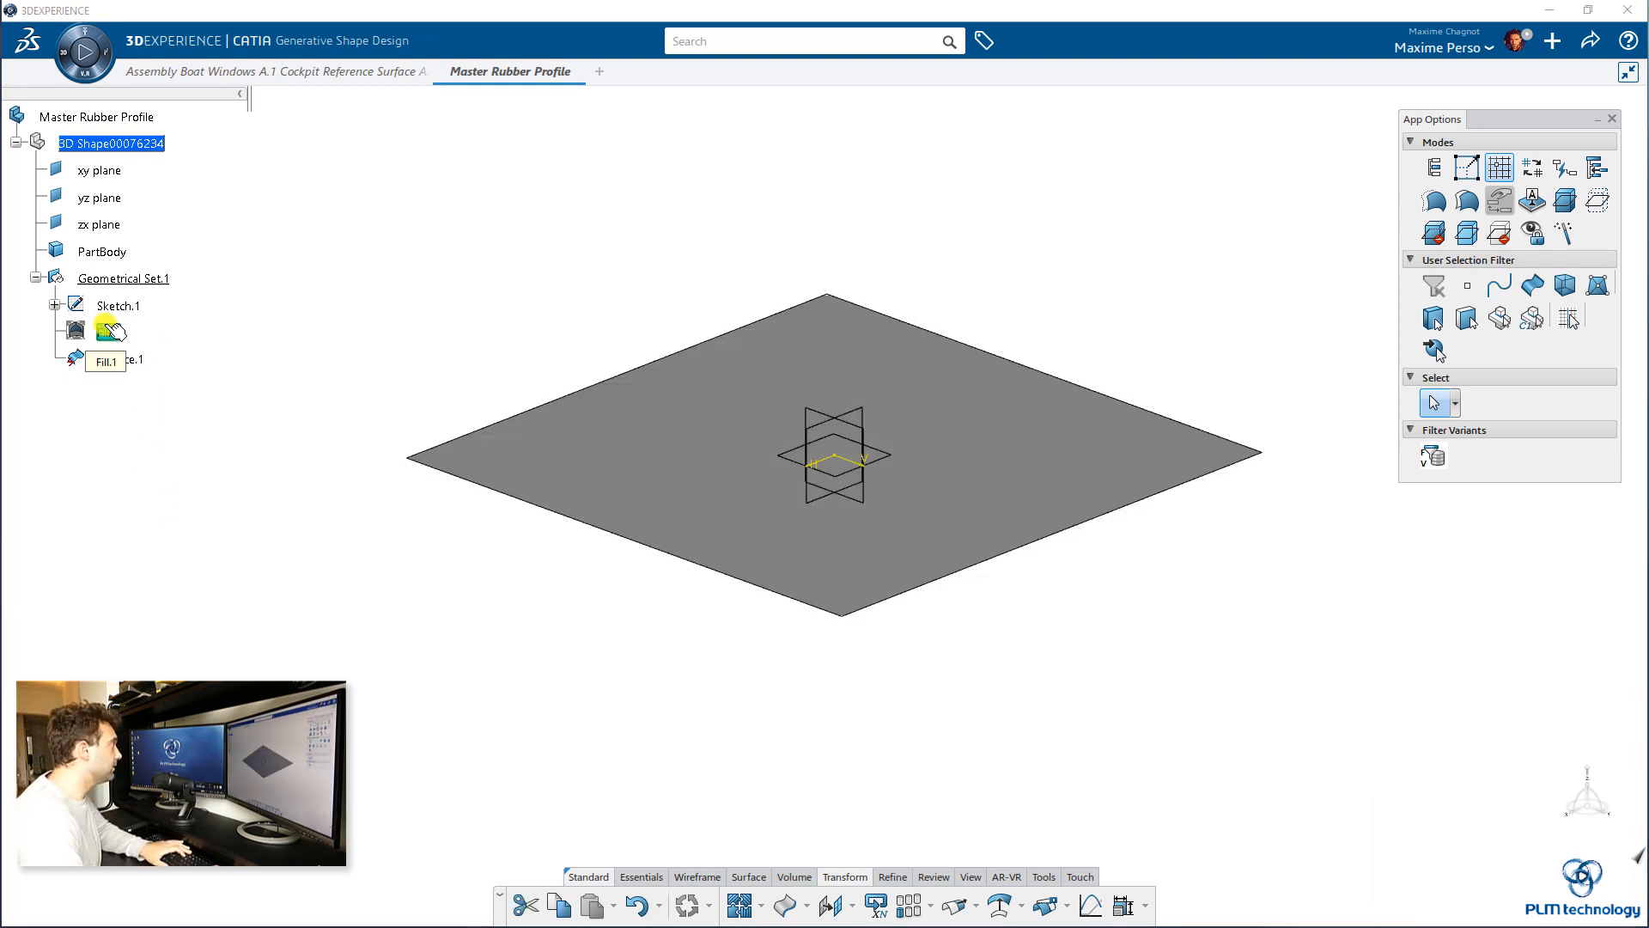
{"action": "key", "text": "Delete"}
{"action": "key", "text": "Return"}
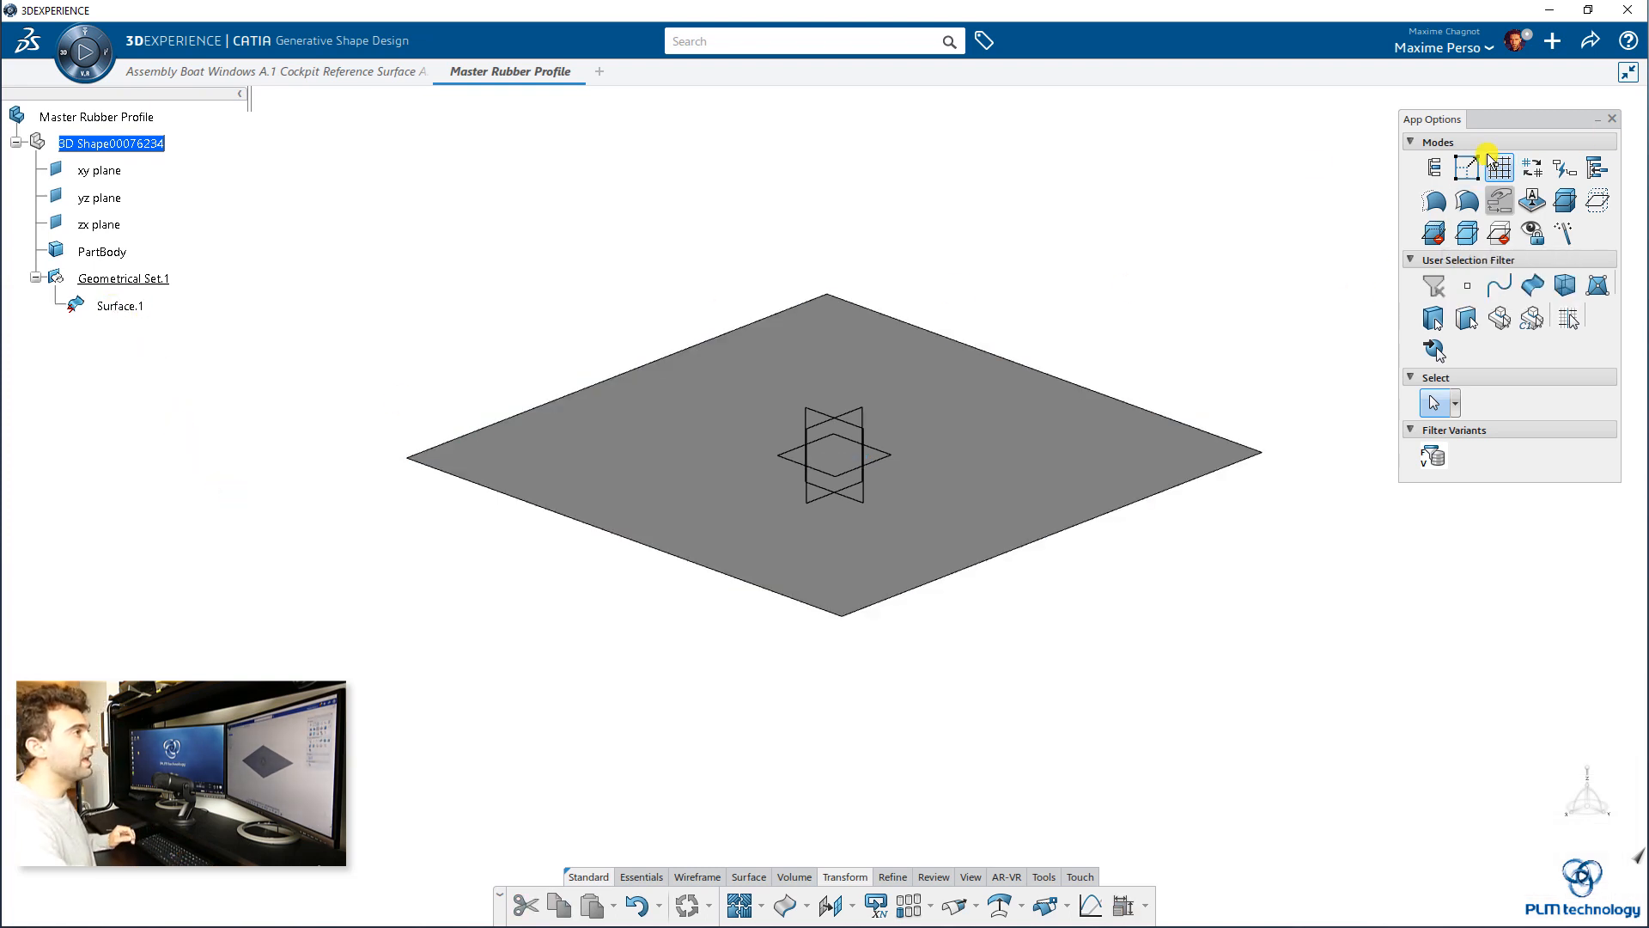
Sketch a straight line about 100 mm long on the xy plane, along the H axis from edge to edge of the surface.
{"action": "left_click", "coordinate": [889, 457]}
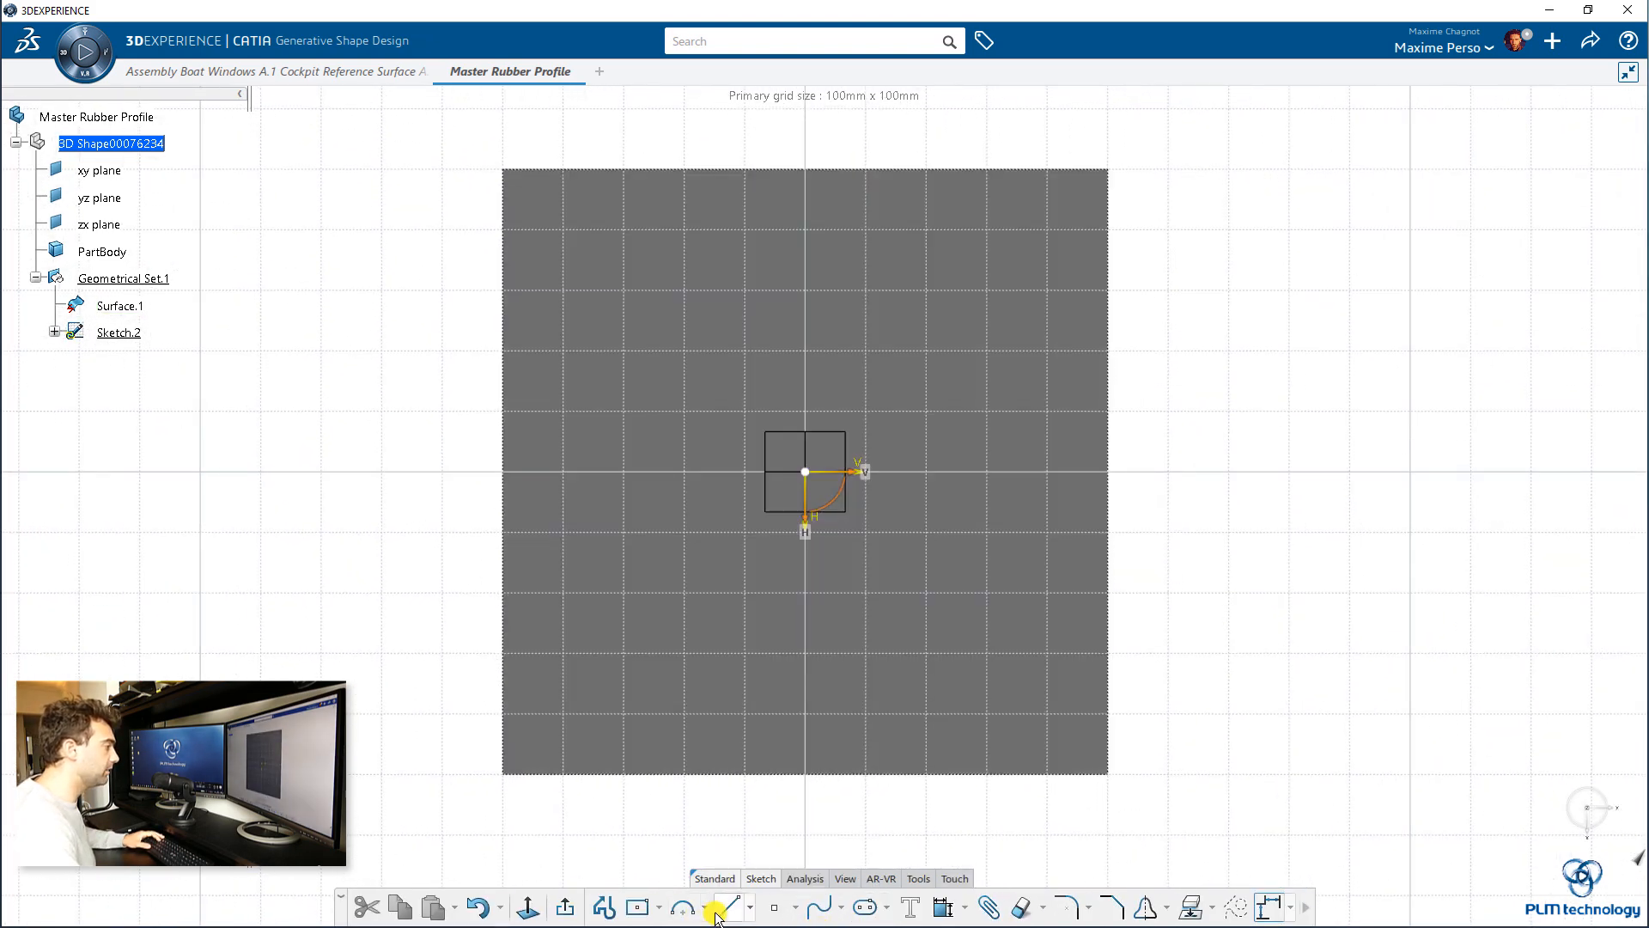
{"action": "left_click", "coordinate": [728, 907]}
{"action": "left_click", "coordinate": [798, 755]}
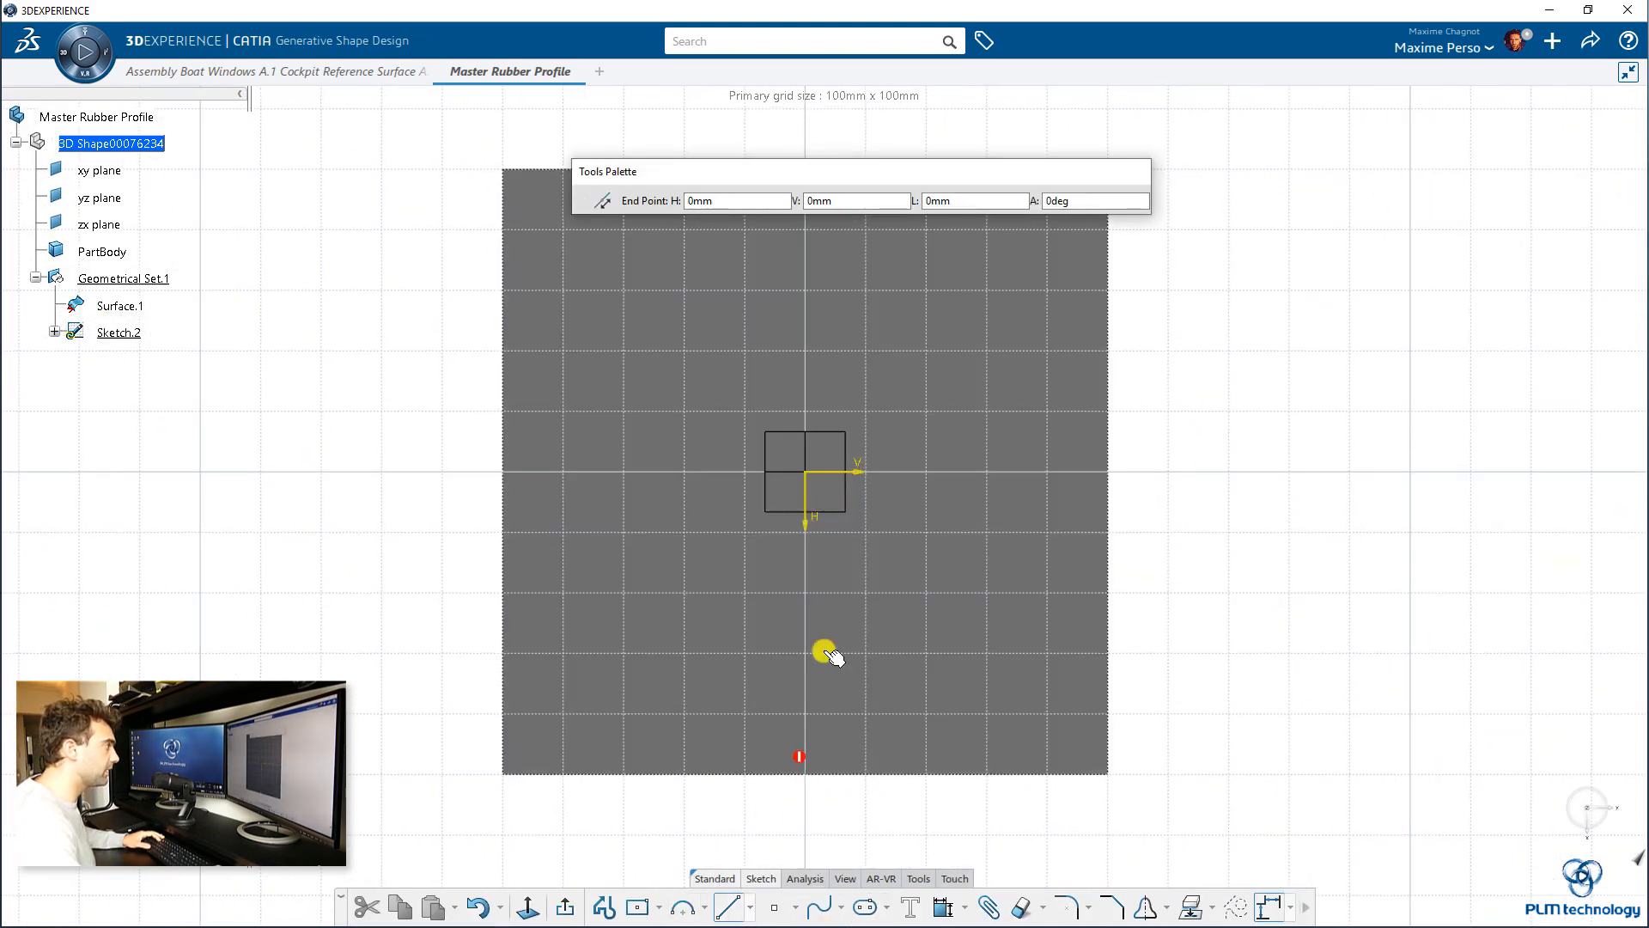
{"action": "left_click", "coordinate": [811, 297]}
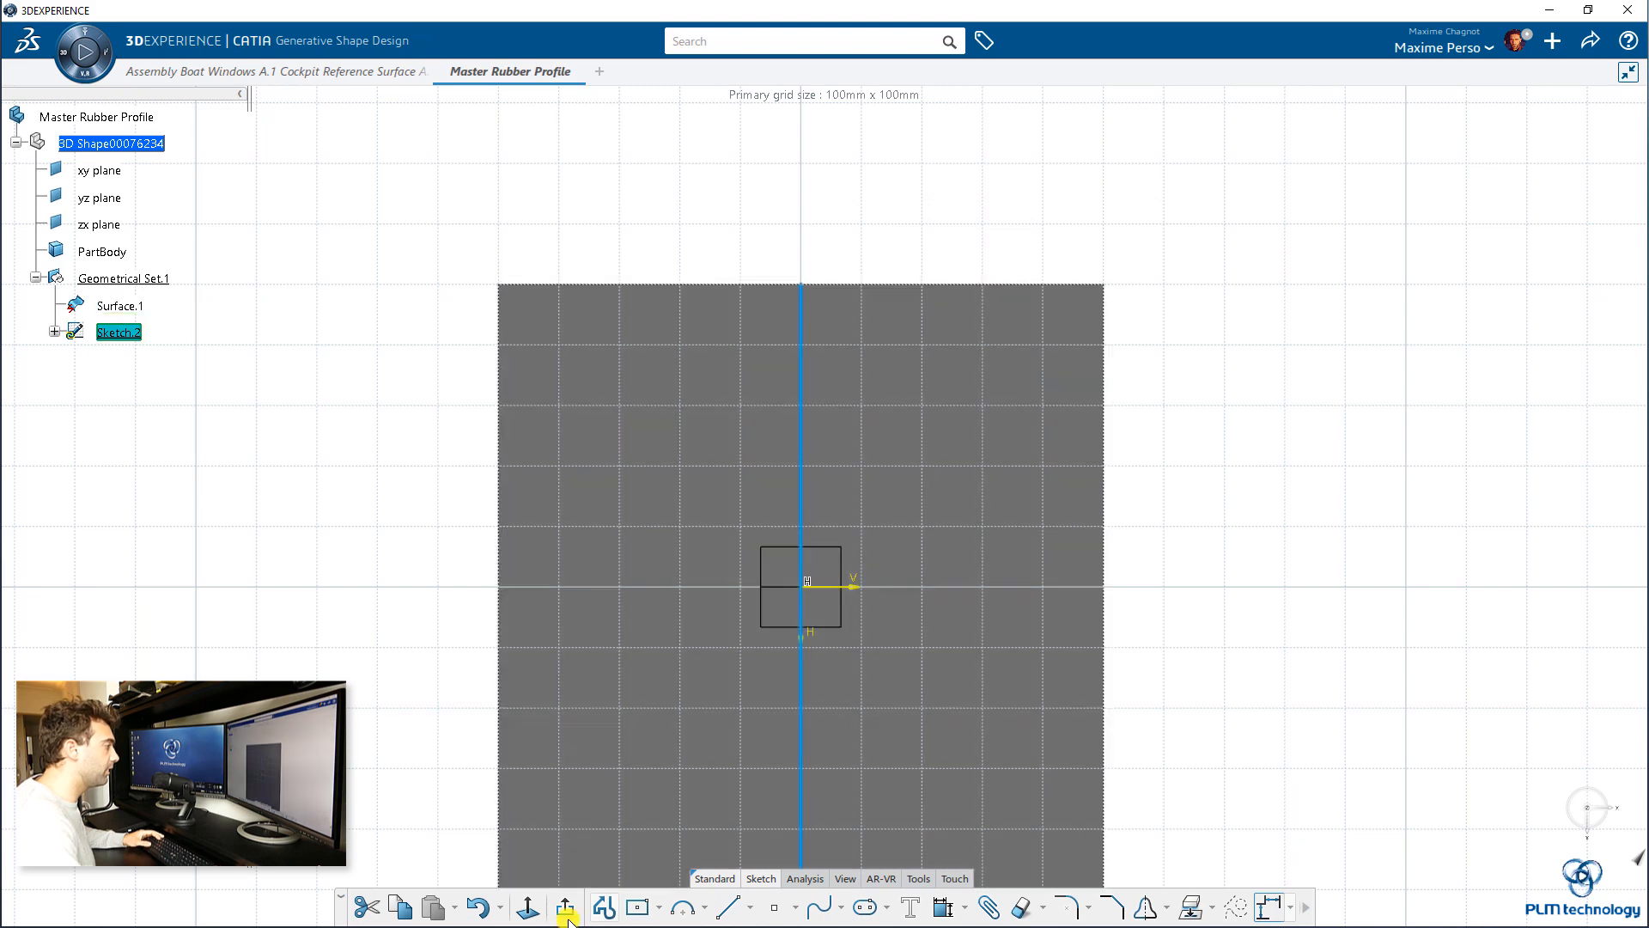
{"action": "left_click", "coordinate": [564, 906]}
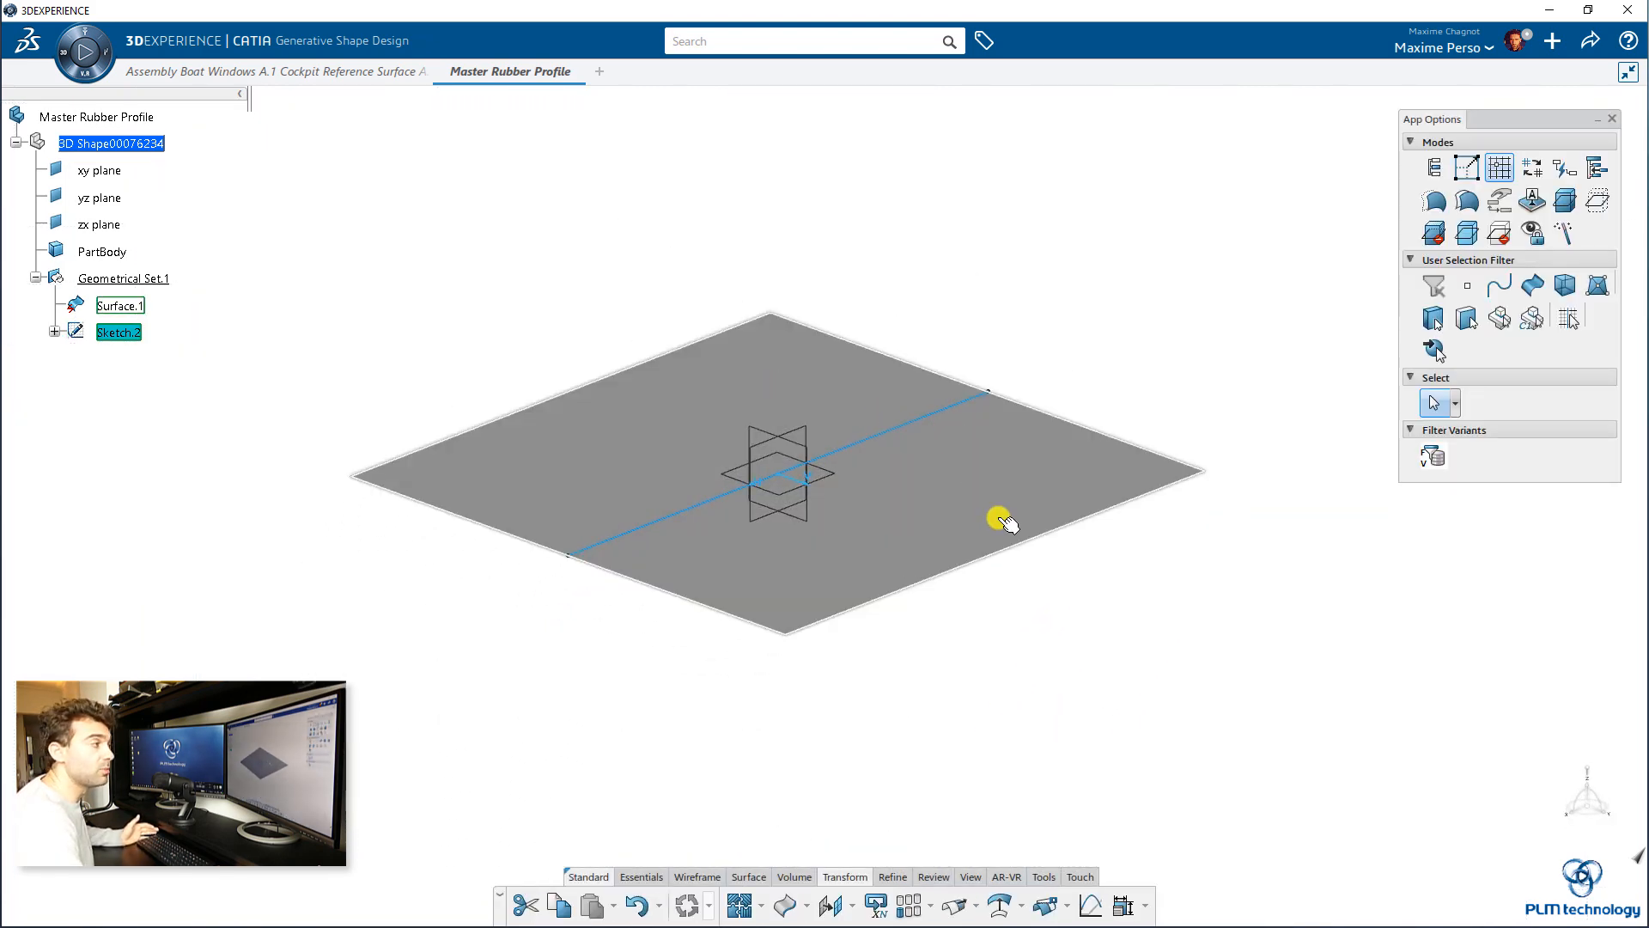
{"action": "left_click", "coordinate": [1052, 620]}
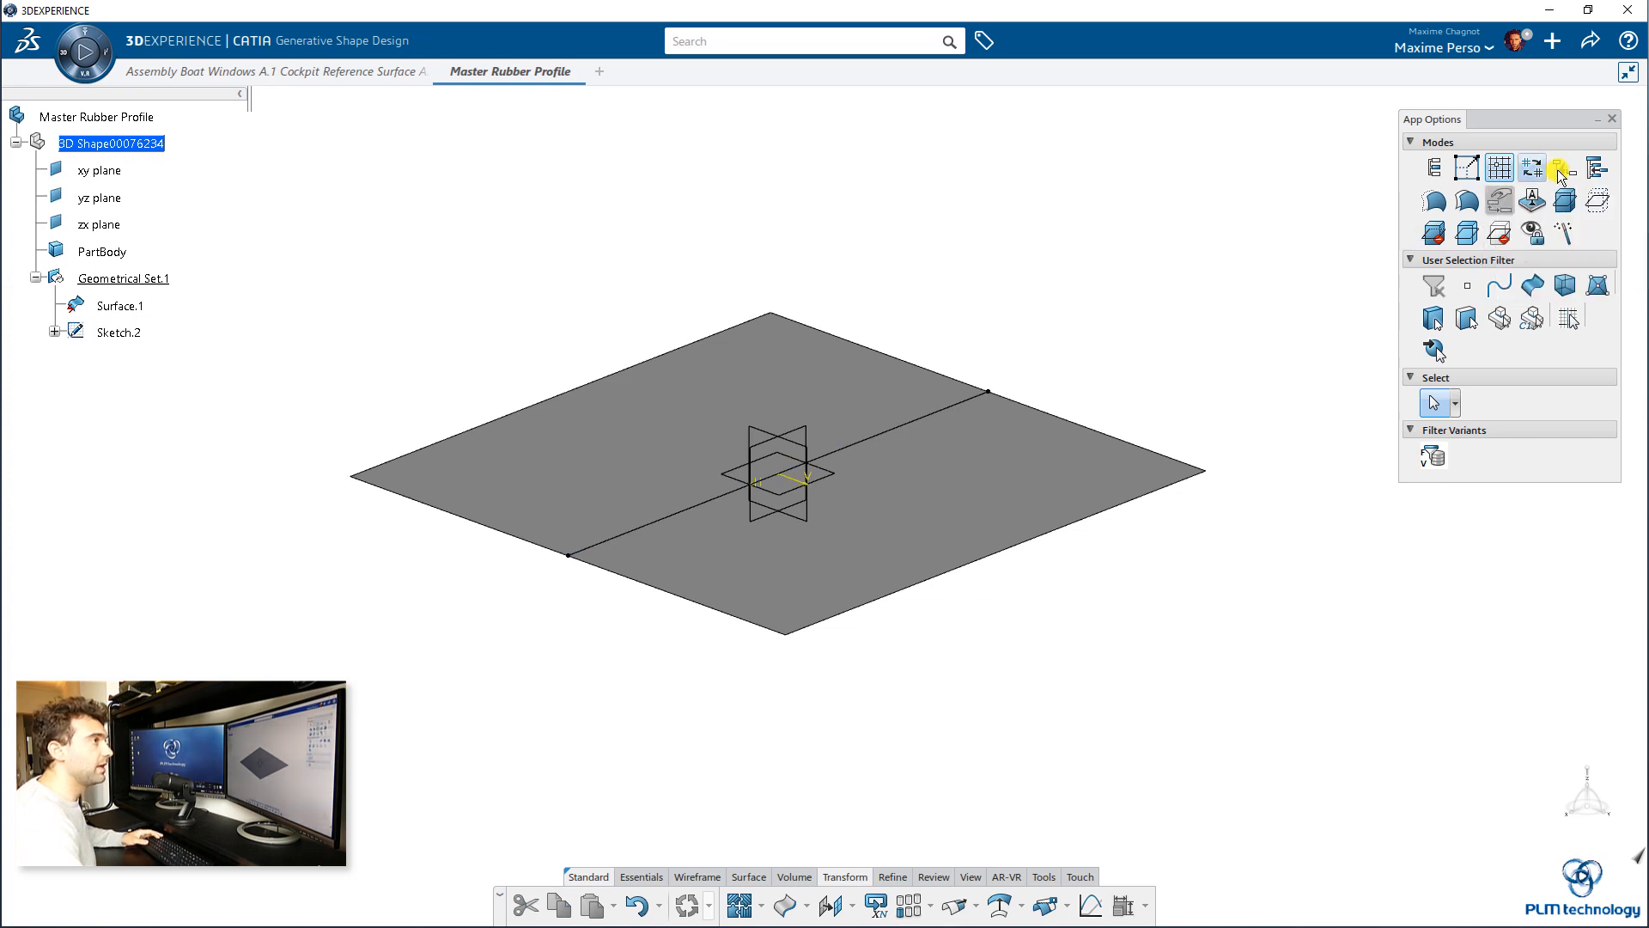
Enable Create Datum mode and join the line sketch to produce an isolated datum line.
{"action": "left_click", "coordinate": [1558, 169]}
{"action": "left_click", "coordinate": [739, 905]}
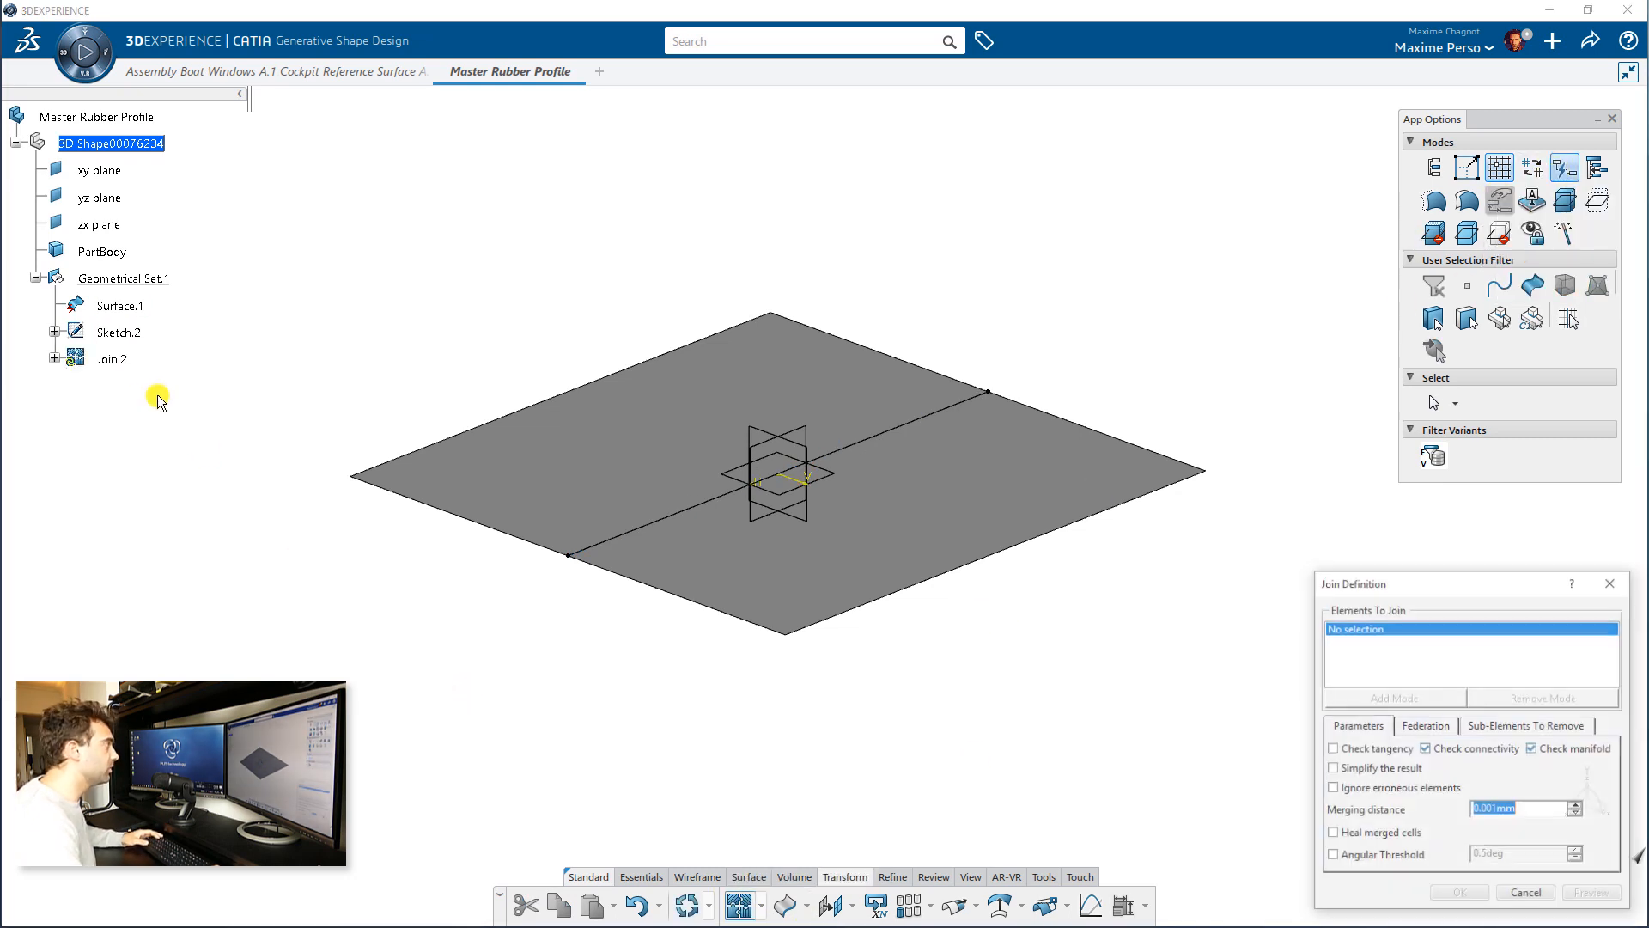
{"action": "left_click", "coordinate": [119, 334]}
{"action": "key", "text": "Return"}
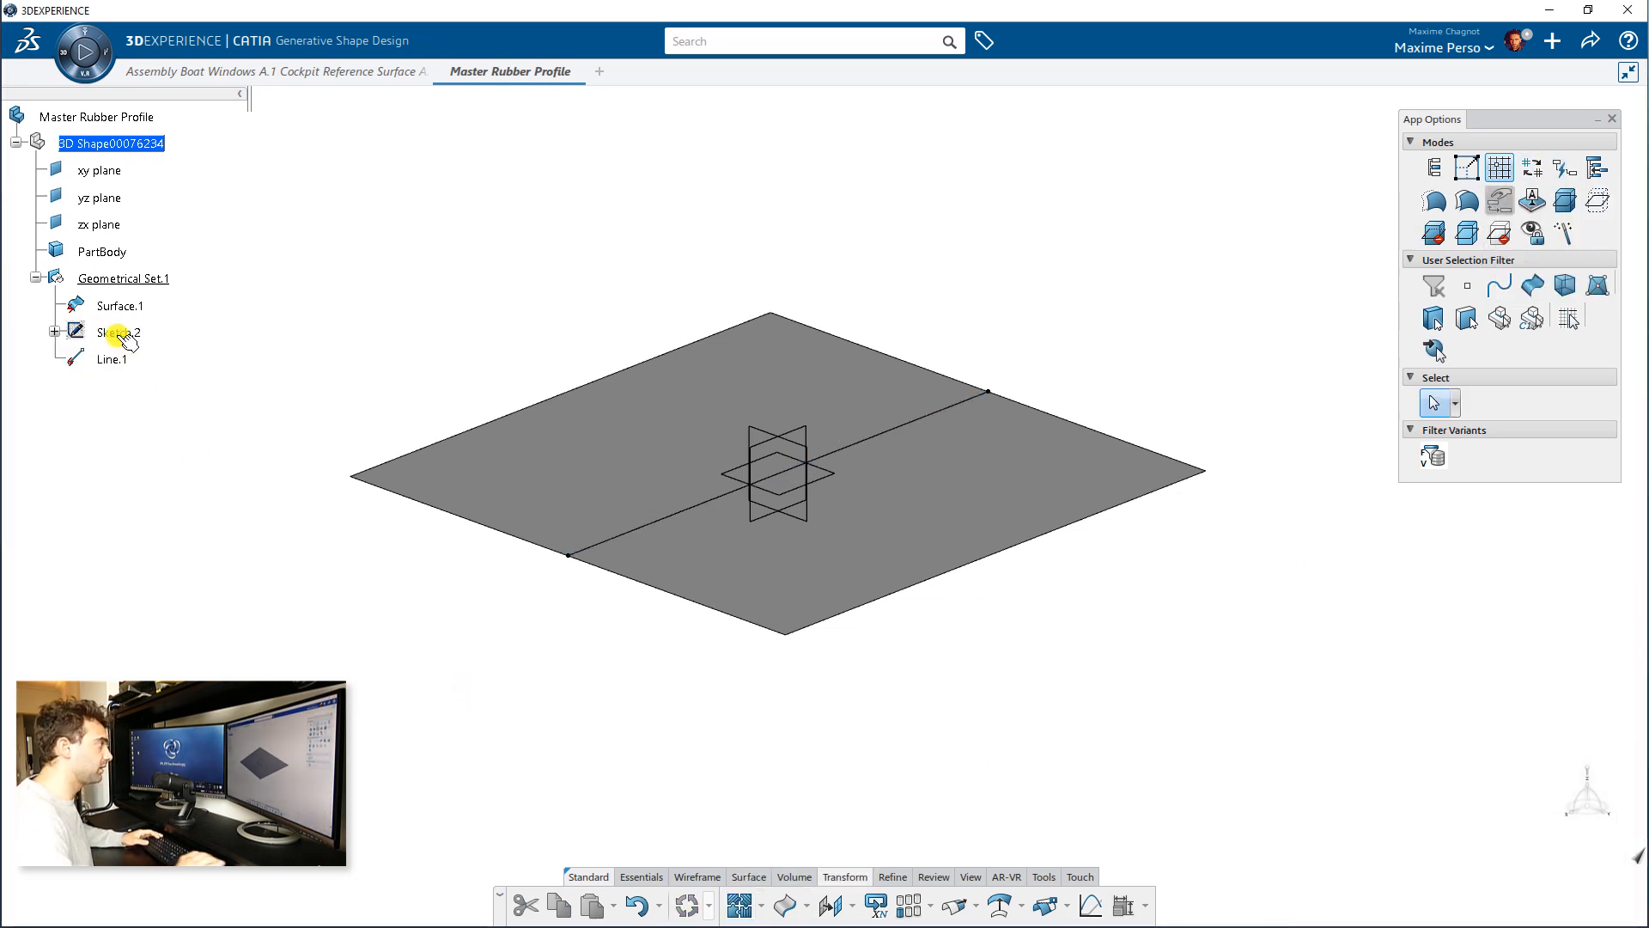
Delete the line's original sketch and move the App Options further away from the geometry.
{"action": "left_click", "coordinate": [119, 332]}
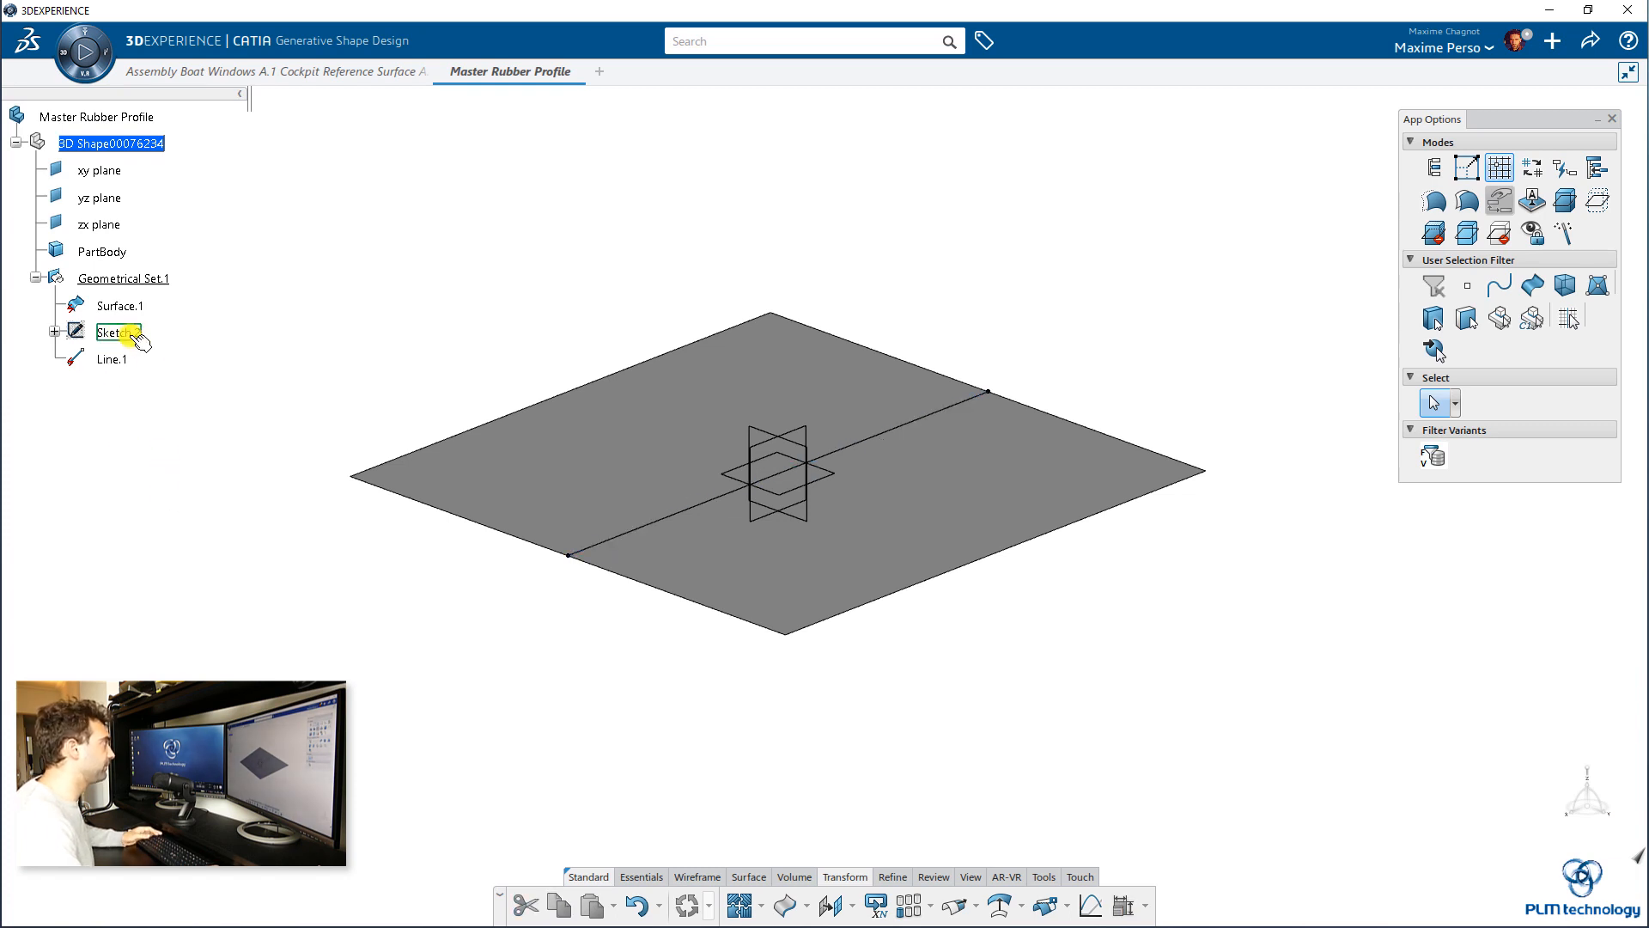
{"action": "key", "text": "Delete"}
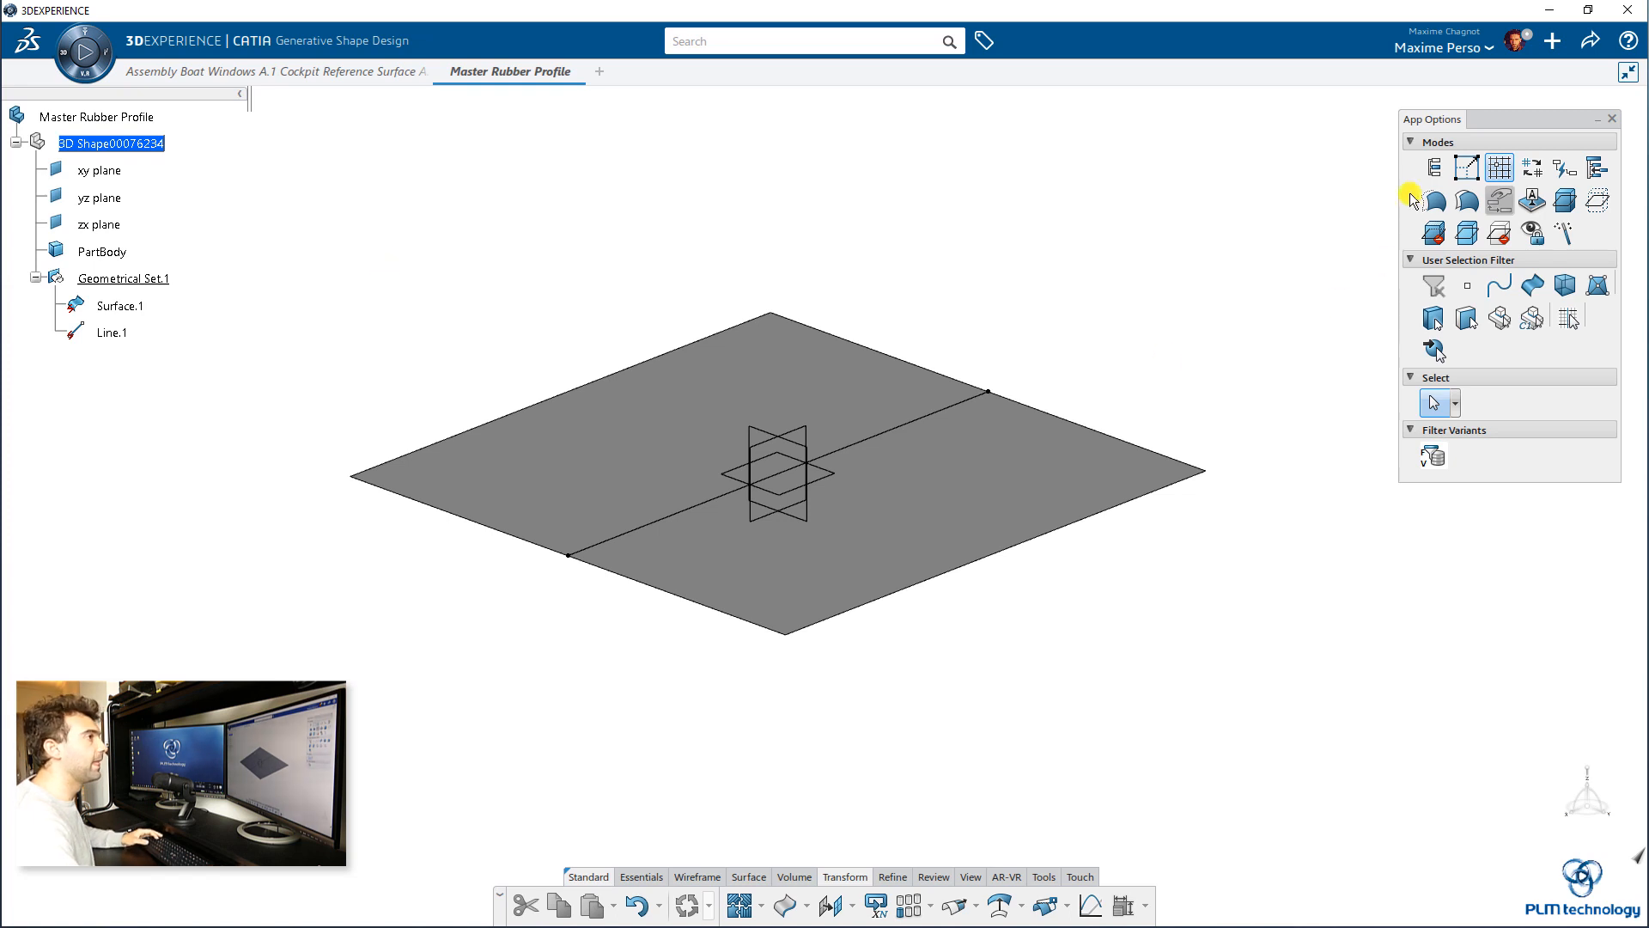
{"action": "left_click_drag", "start_coordinate": [1509, 121], "coordinate": [1522, 99]}
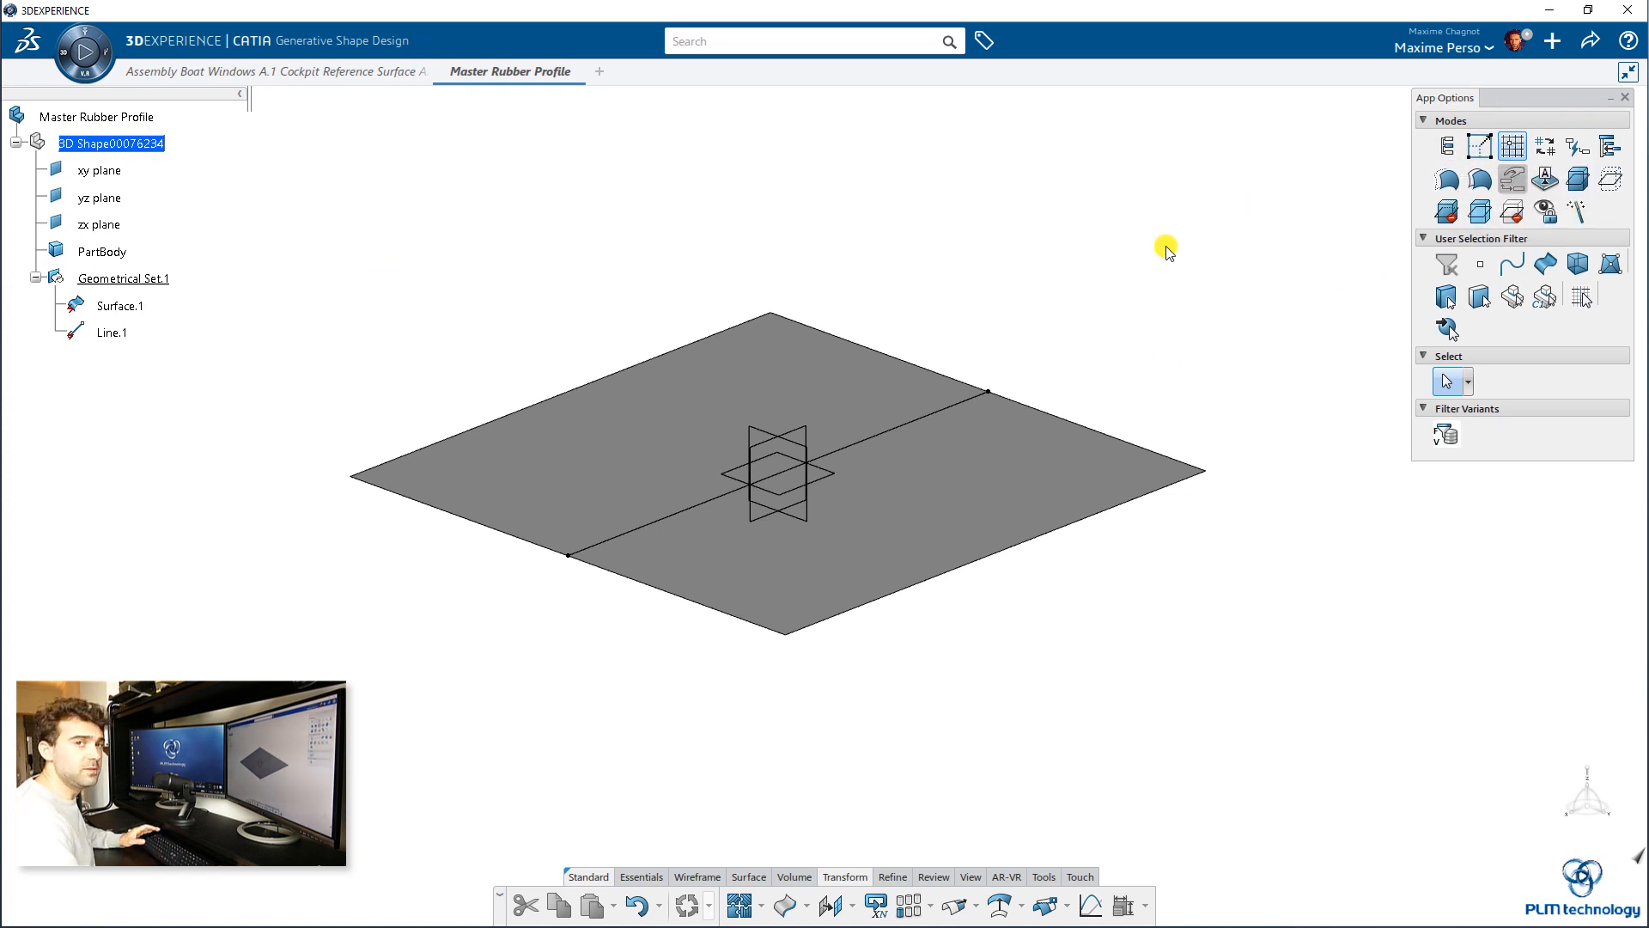
Create a point on the datum line at its start extremity, positioned by ratio of curve length.
{"action": "middle_click_drag", "start_coordinate": [404, 517], "coordinate": [666, 327]}
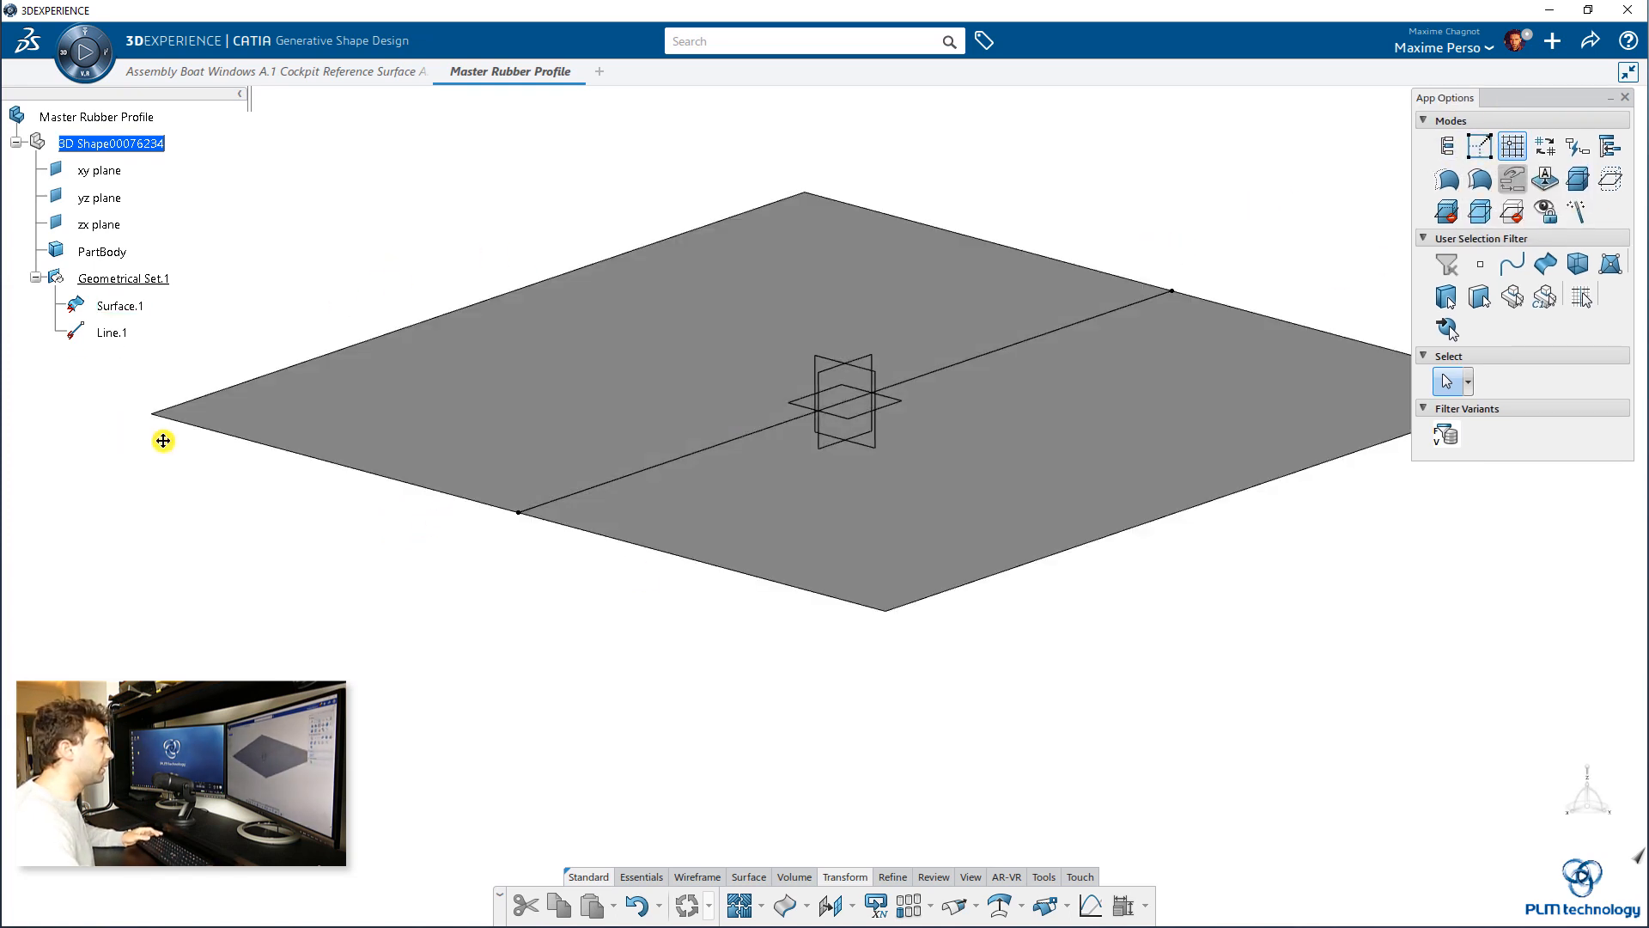
{"action": "middle_click_drag", "start_coordinate": [163, 442], "coordinate": [219, 498]}
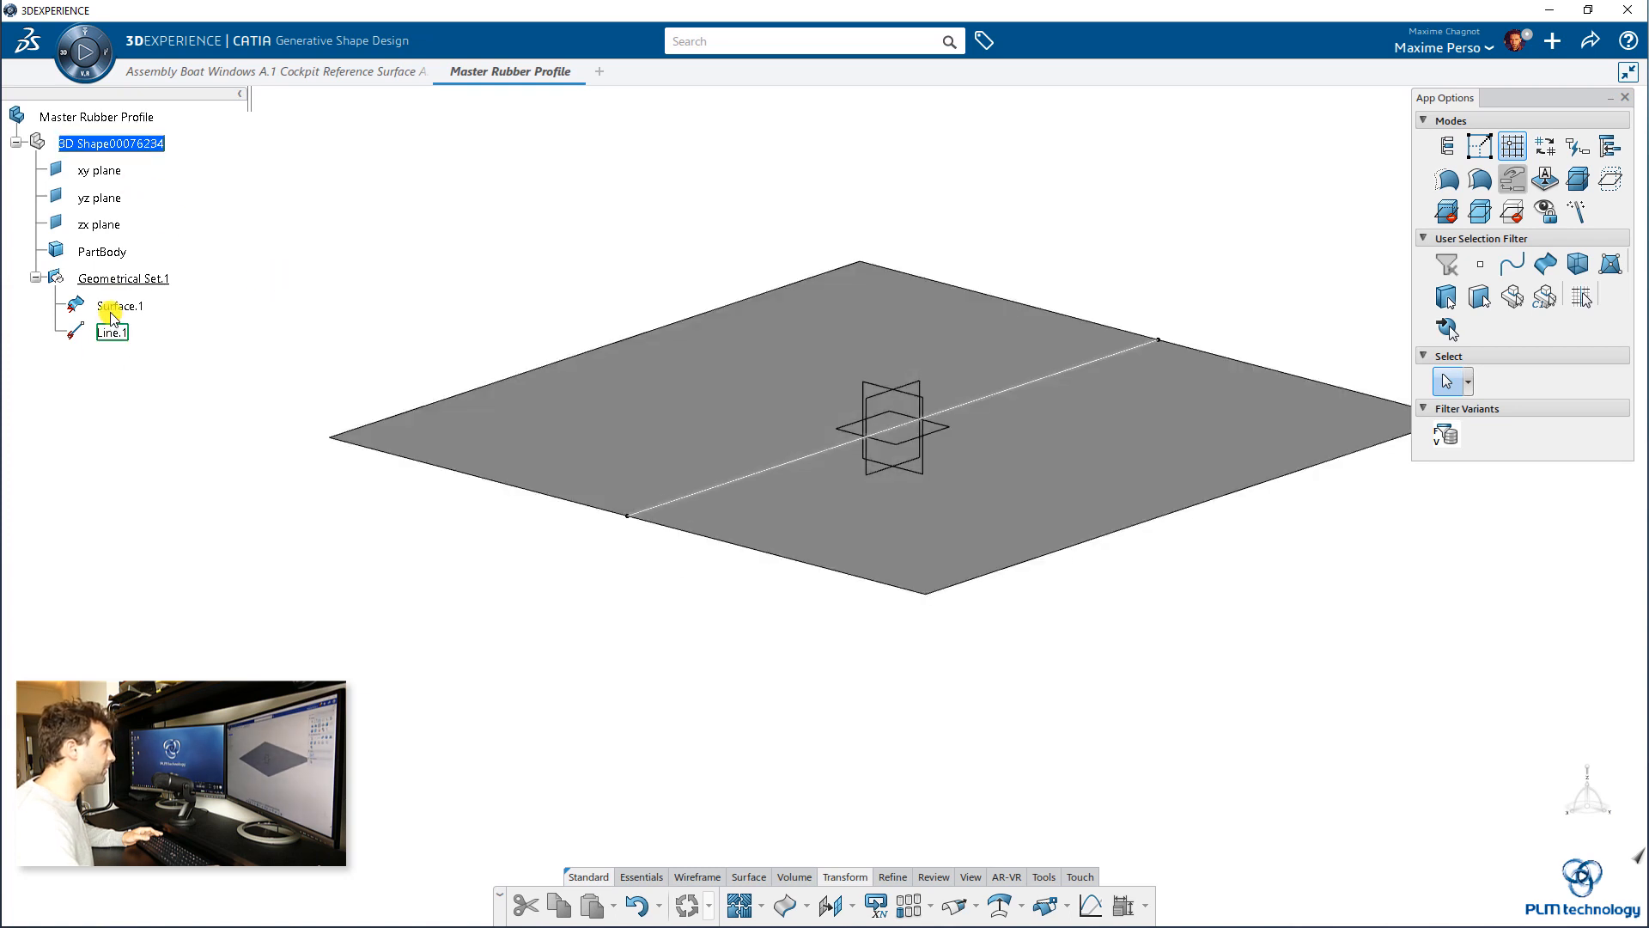
{"action": "left_click", "coordinate": [642, 877]}
{"action": "left_click", "coordinate": [461, 906]}
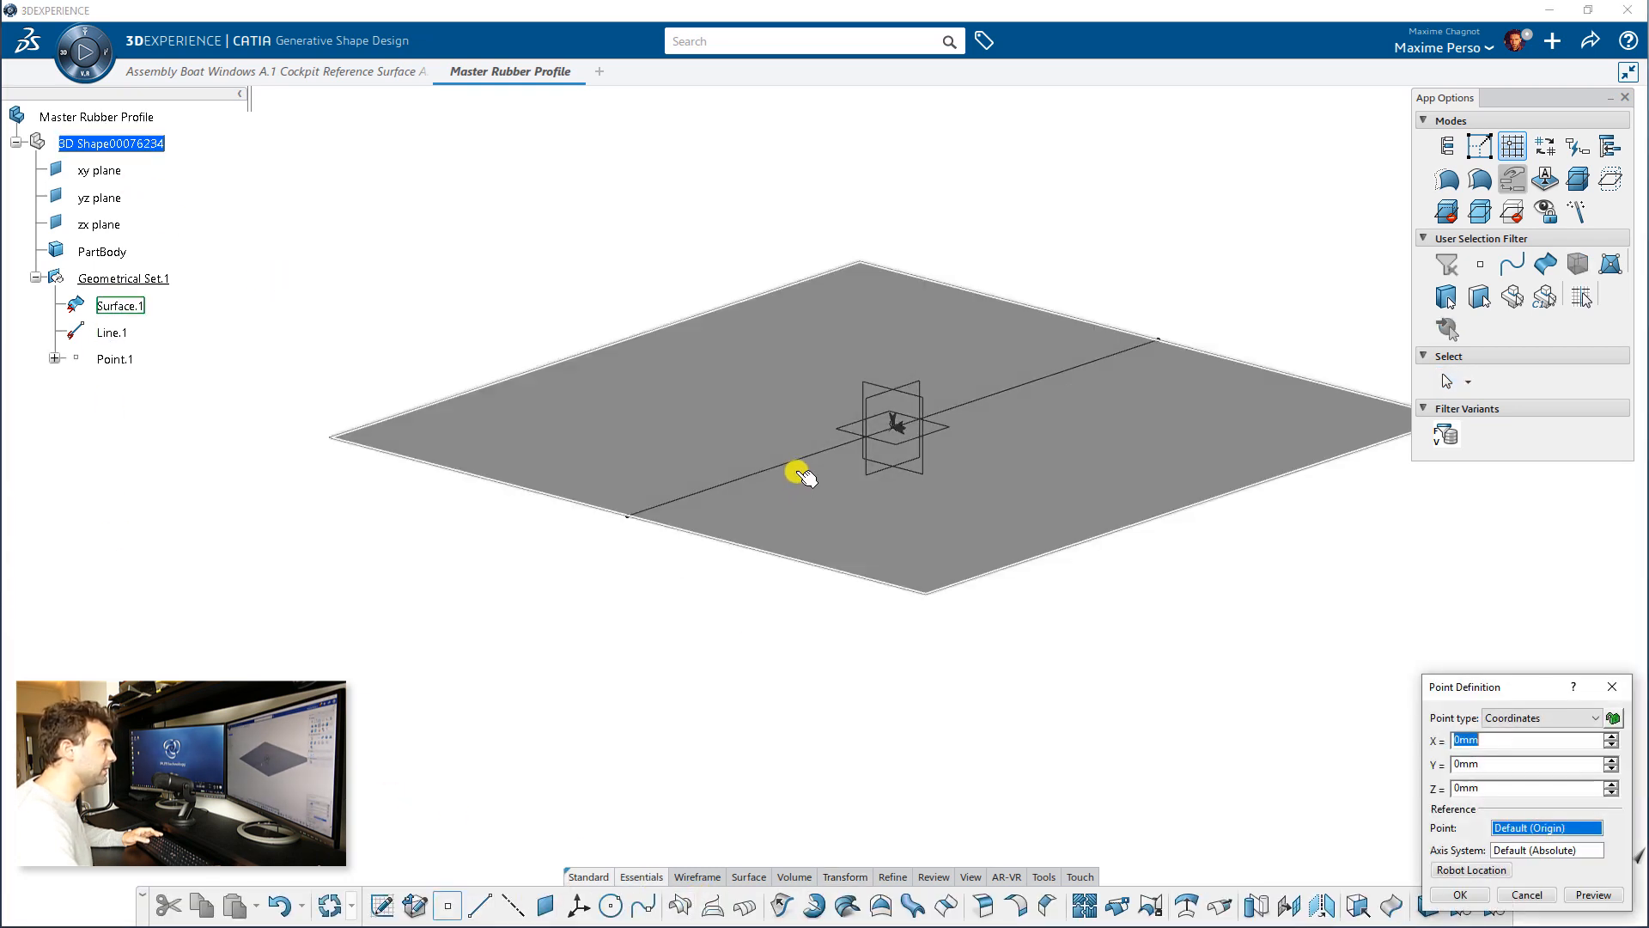
{"action": "left_click", "coordinate": [802, 458]}
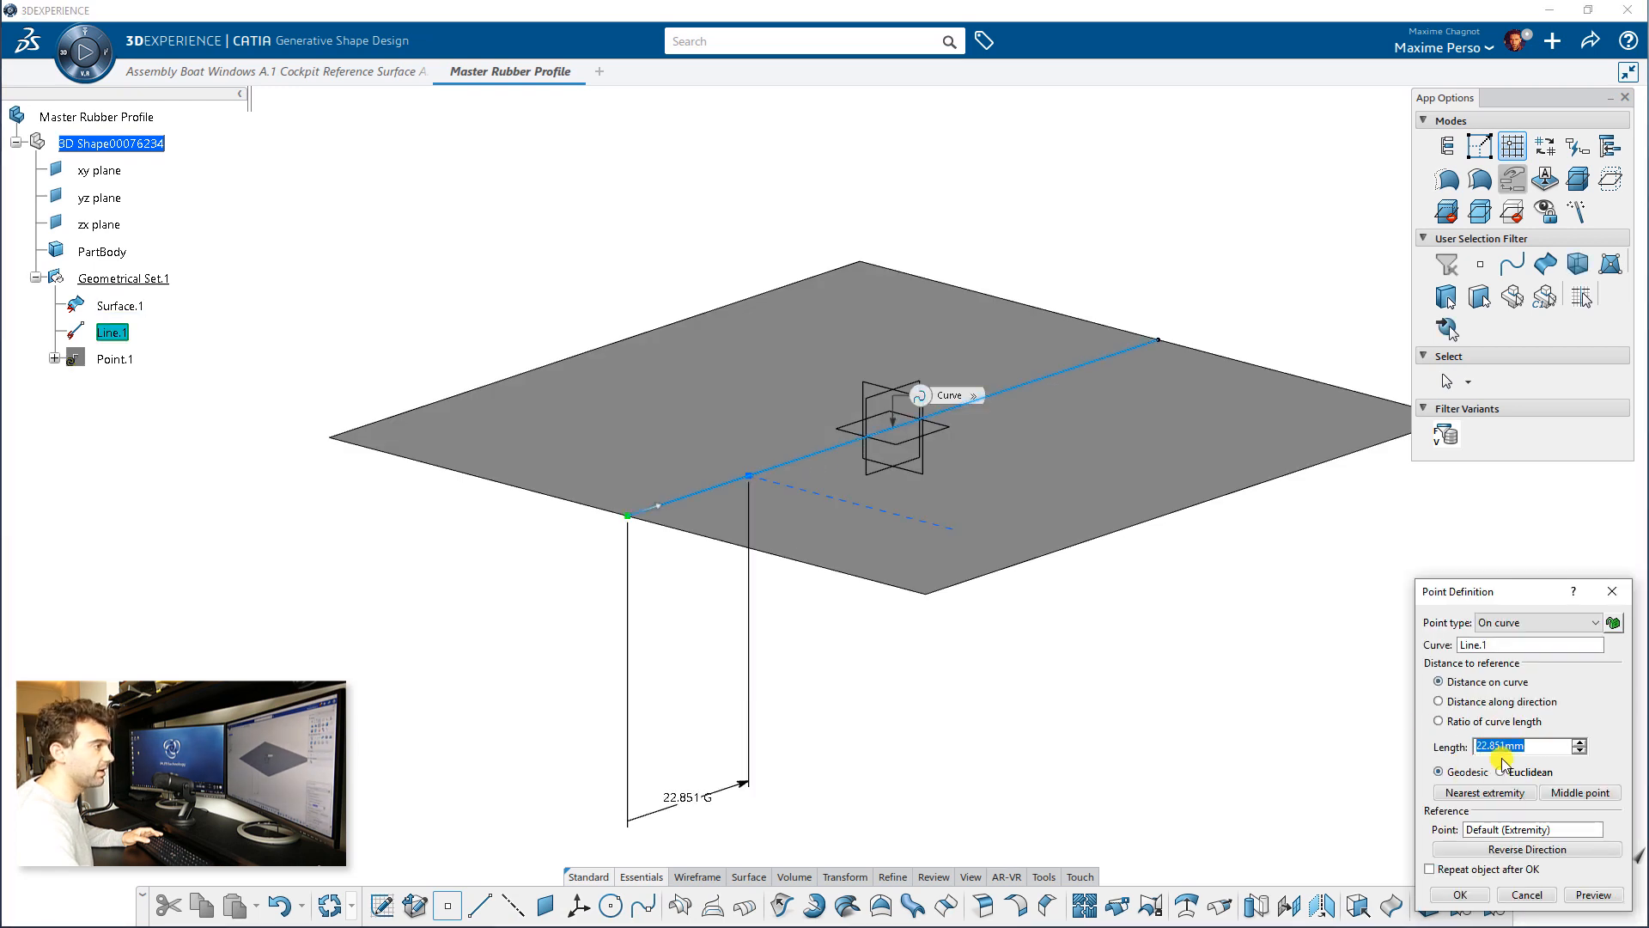
{"action": "left_click", "coordinate": [1478, 726]}
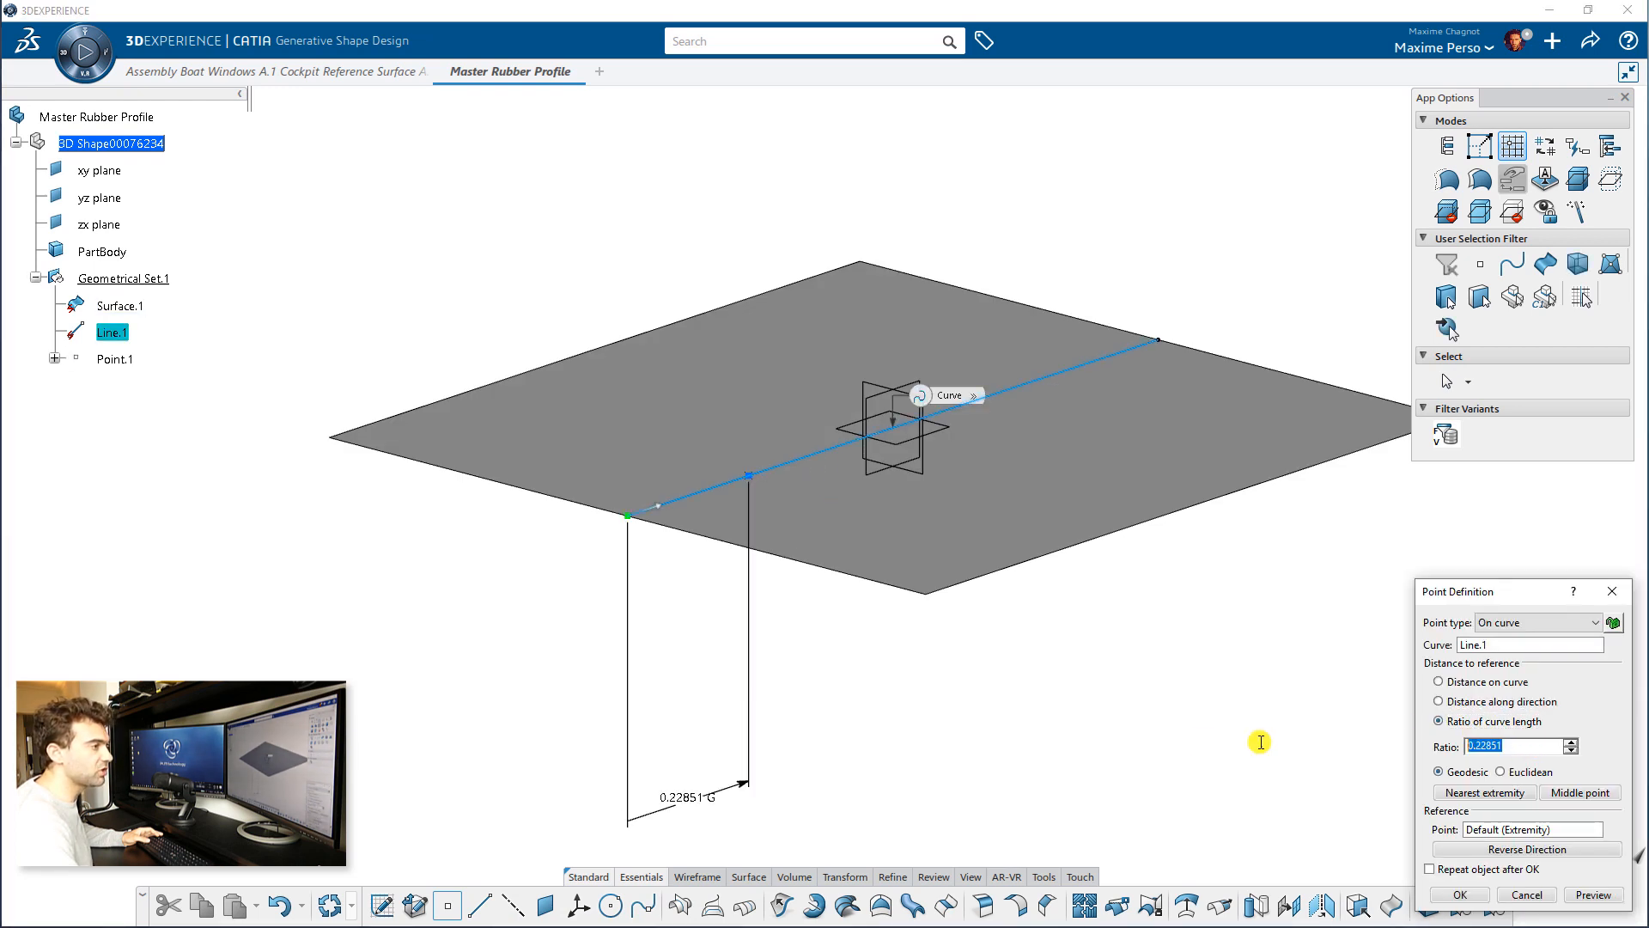
{"action": "key", "text": "Return"}
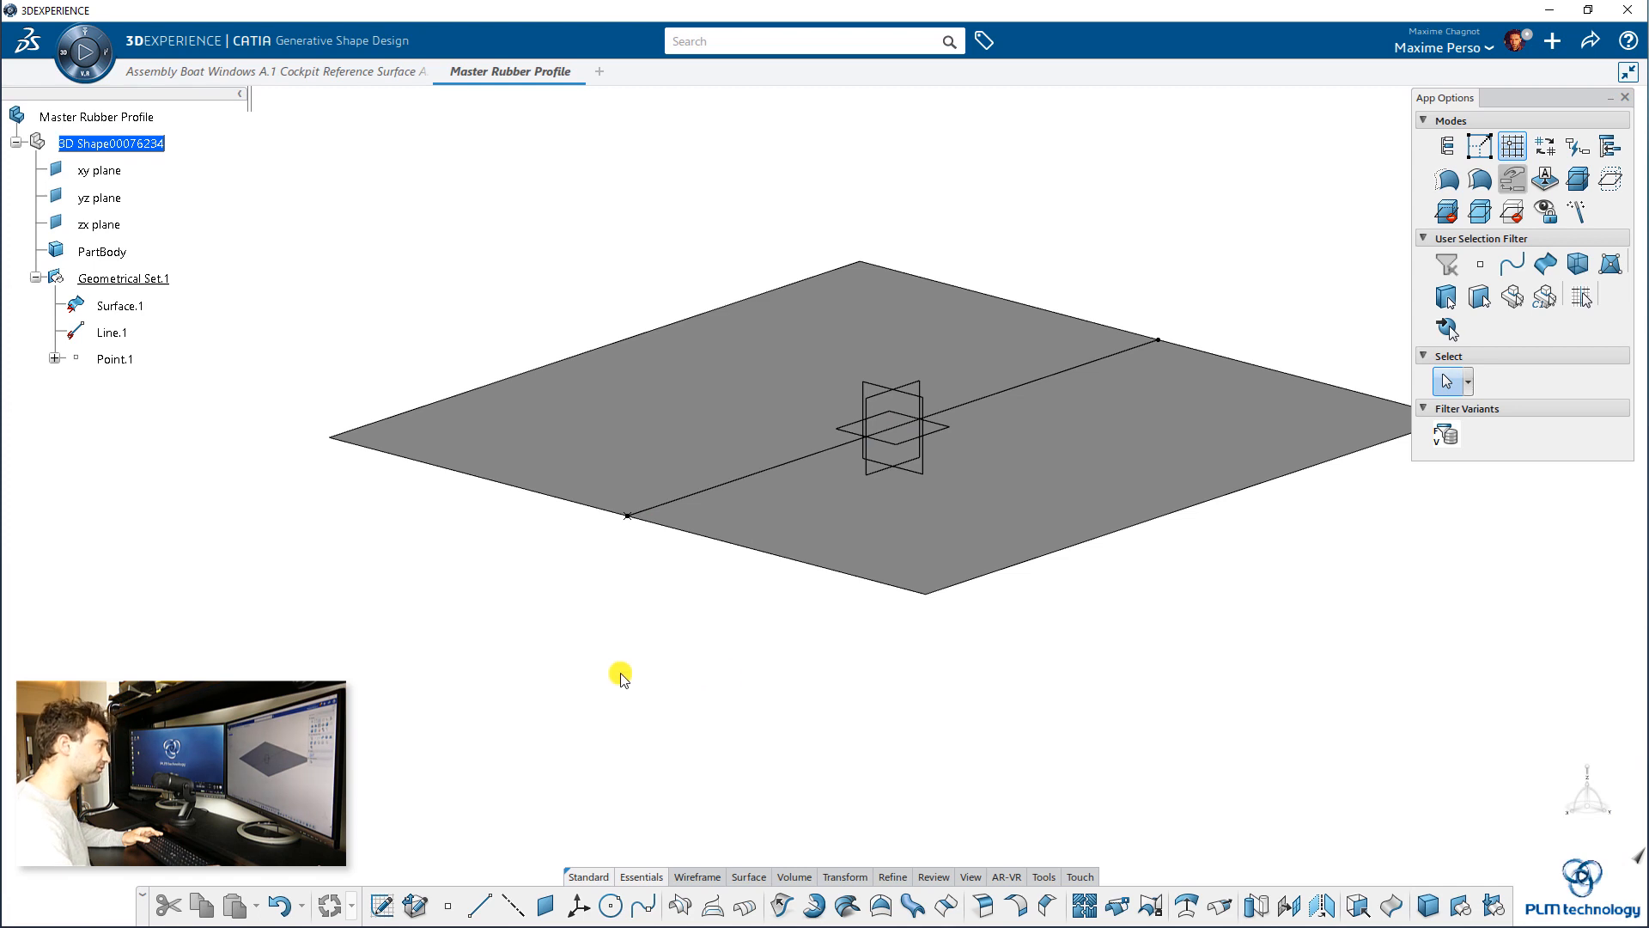
Create a plane of type Normal to curve on the datum line, passing through the point at the line's start.
{"action": "middle_click_drag", "start_coordinate": [621, 676], "coordinate": [586, 491]}
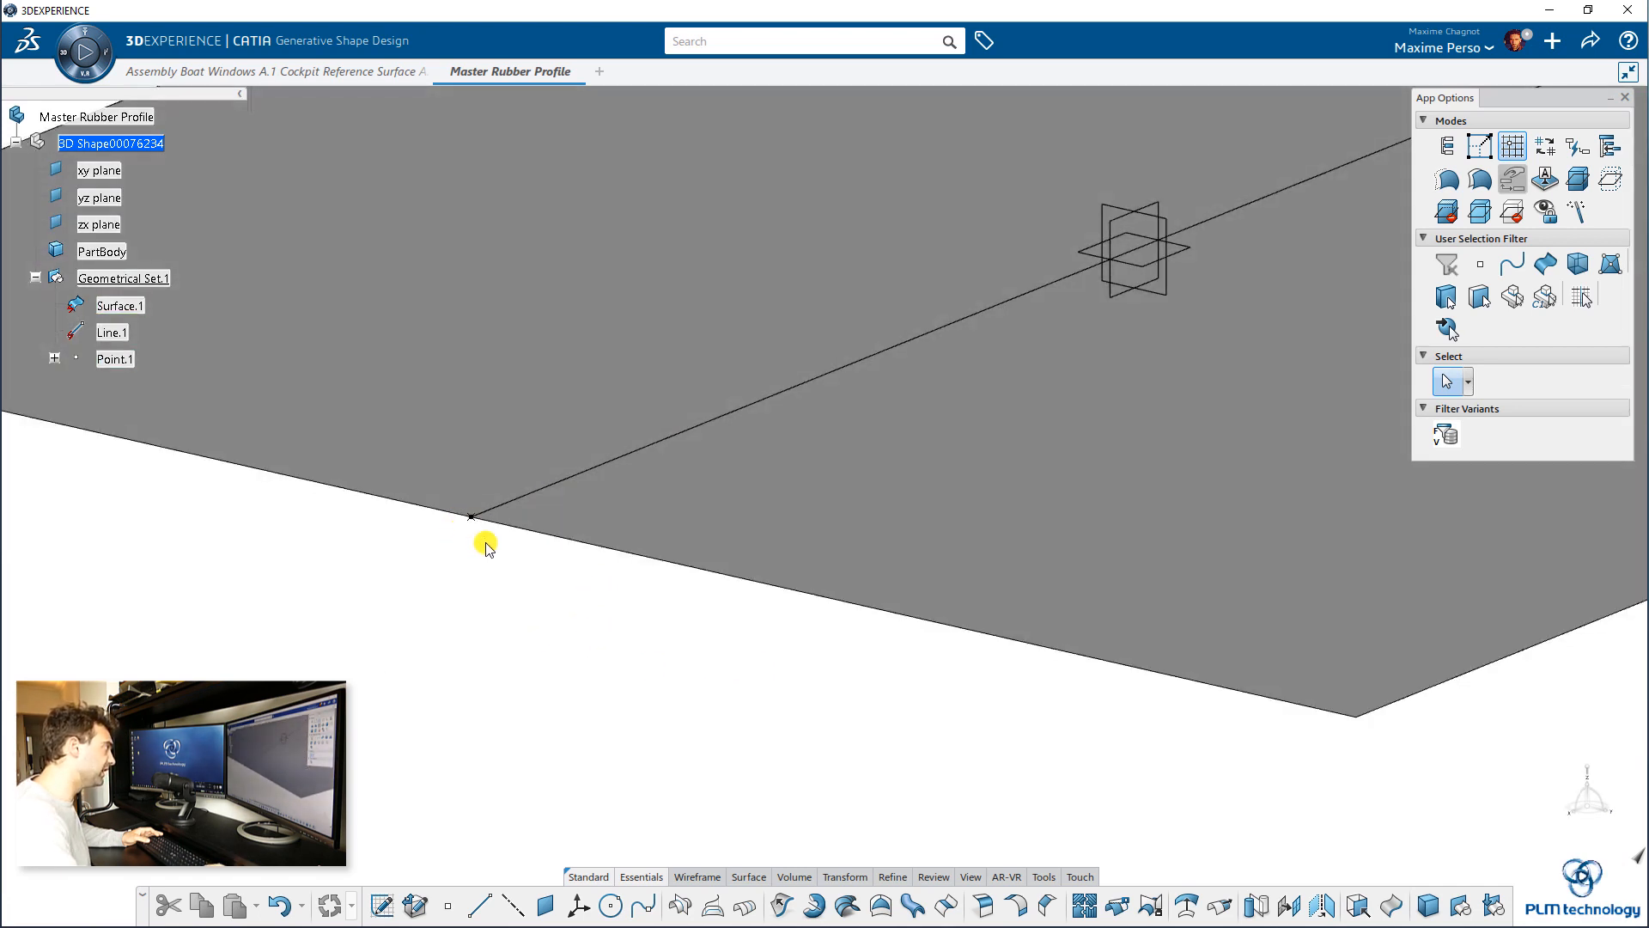
{"action": "middle_click_drag", "start_coordinate": [386, 594], "coordinate": [633, 635]}
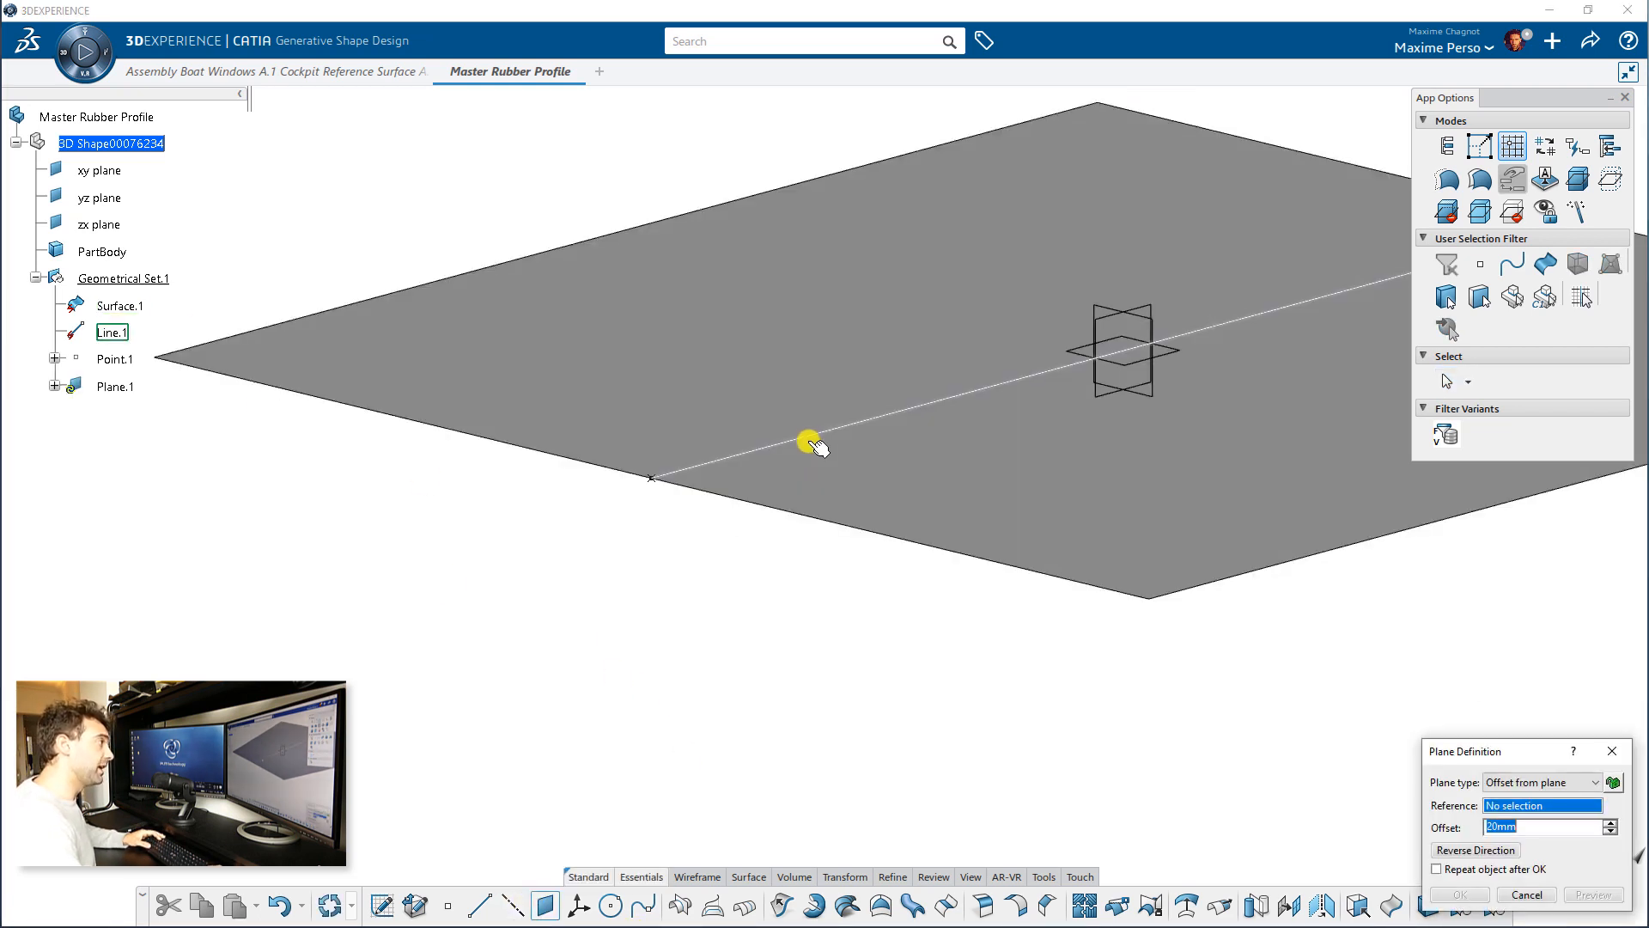
{"action": "left_click", "coordinate": [813, 440]}
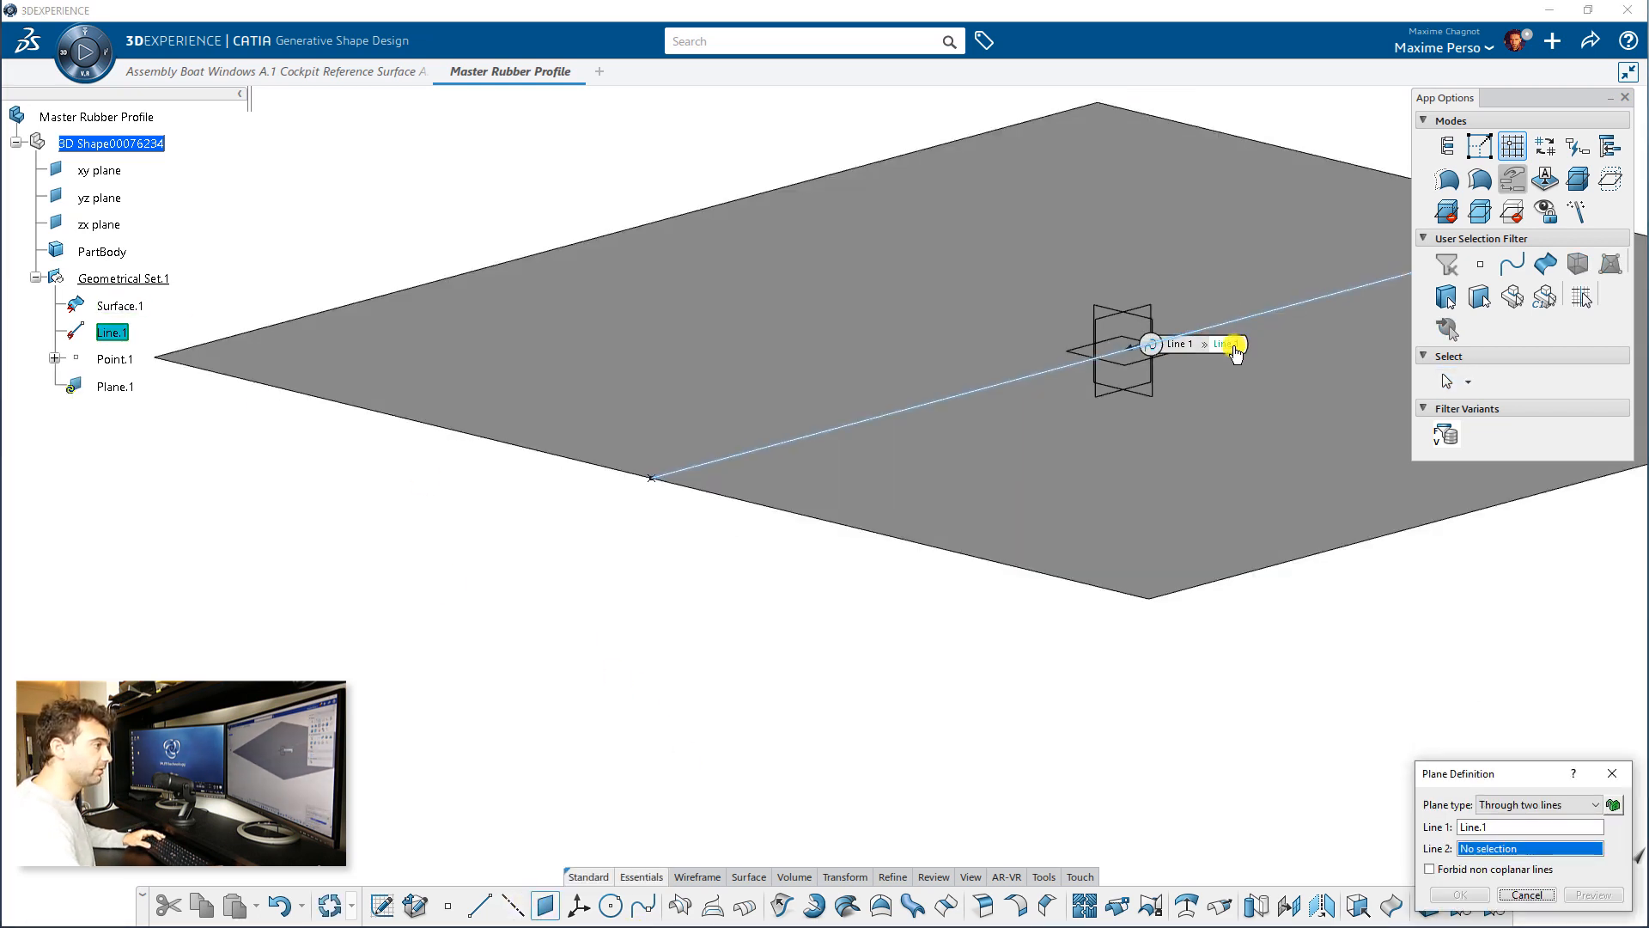
{"action": "left_click", "coordinate": [1571, 805]}
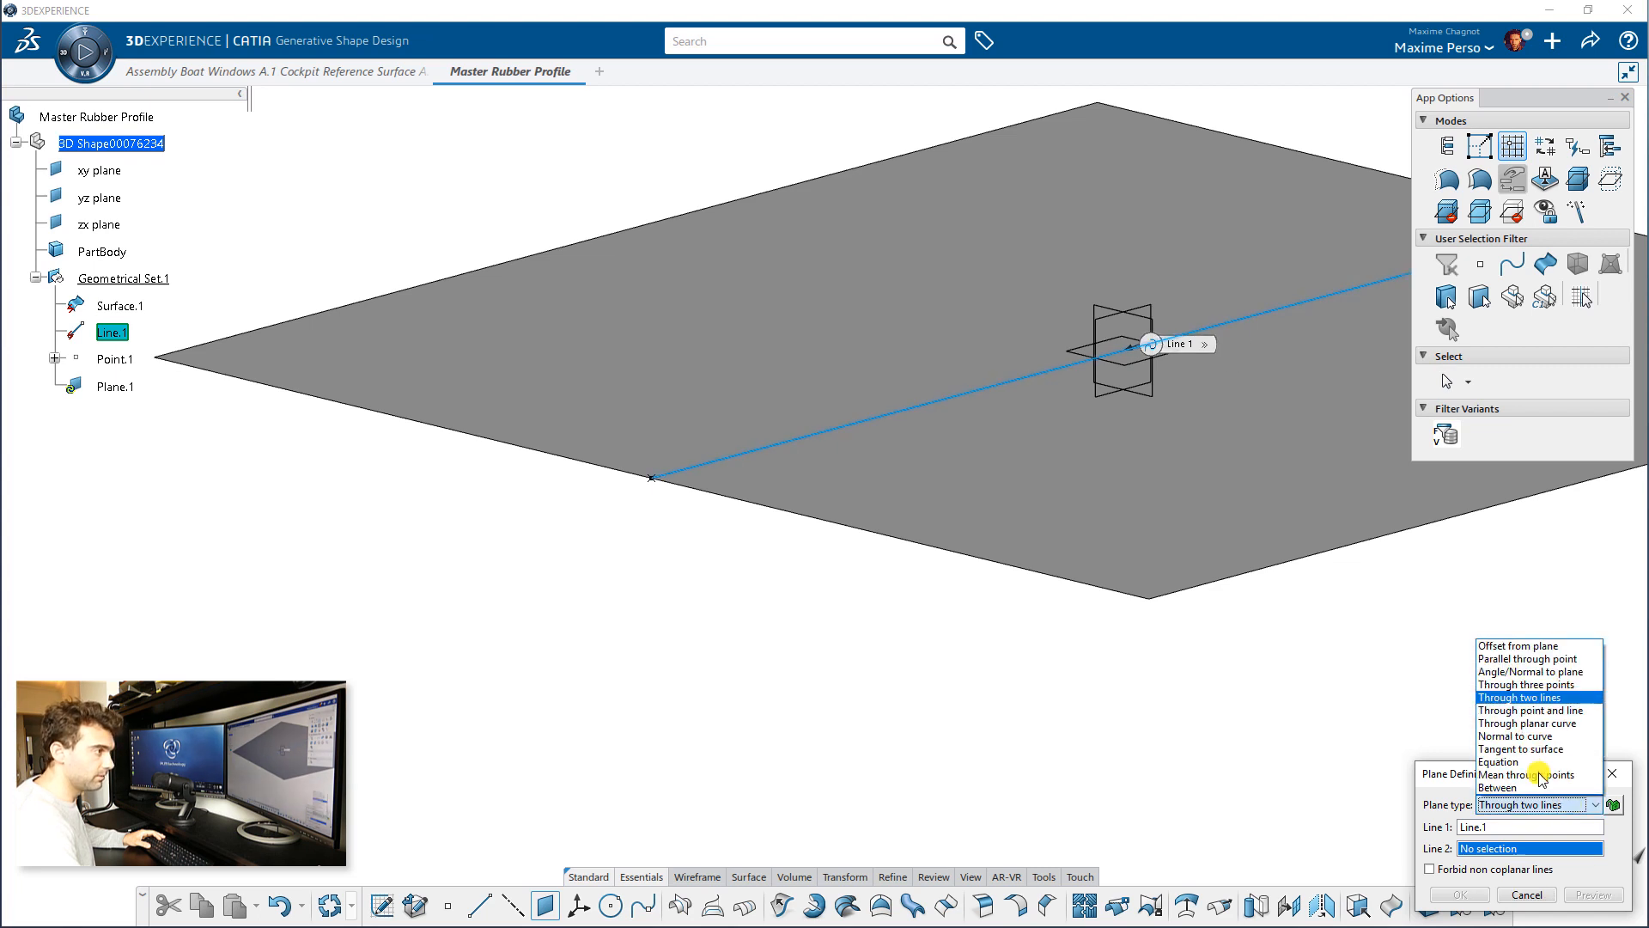
{"action": "left_click", "coordinate": [1516, 744]}
{"action": "left_click", "coordinate": [1481, 806]}
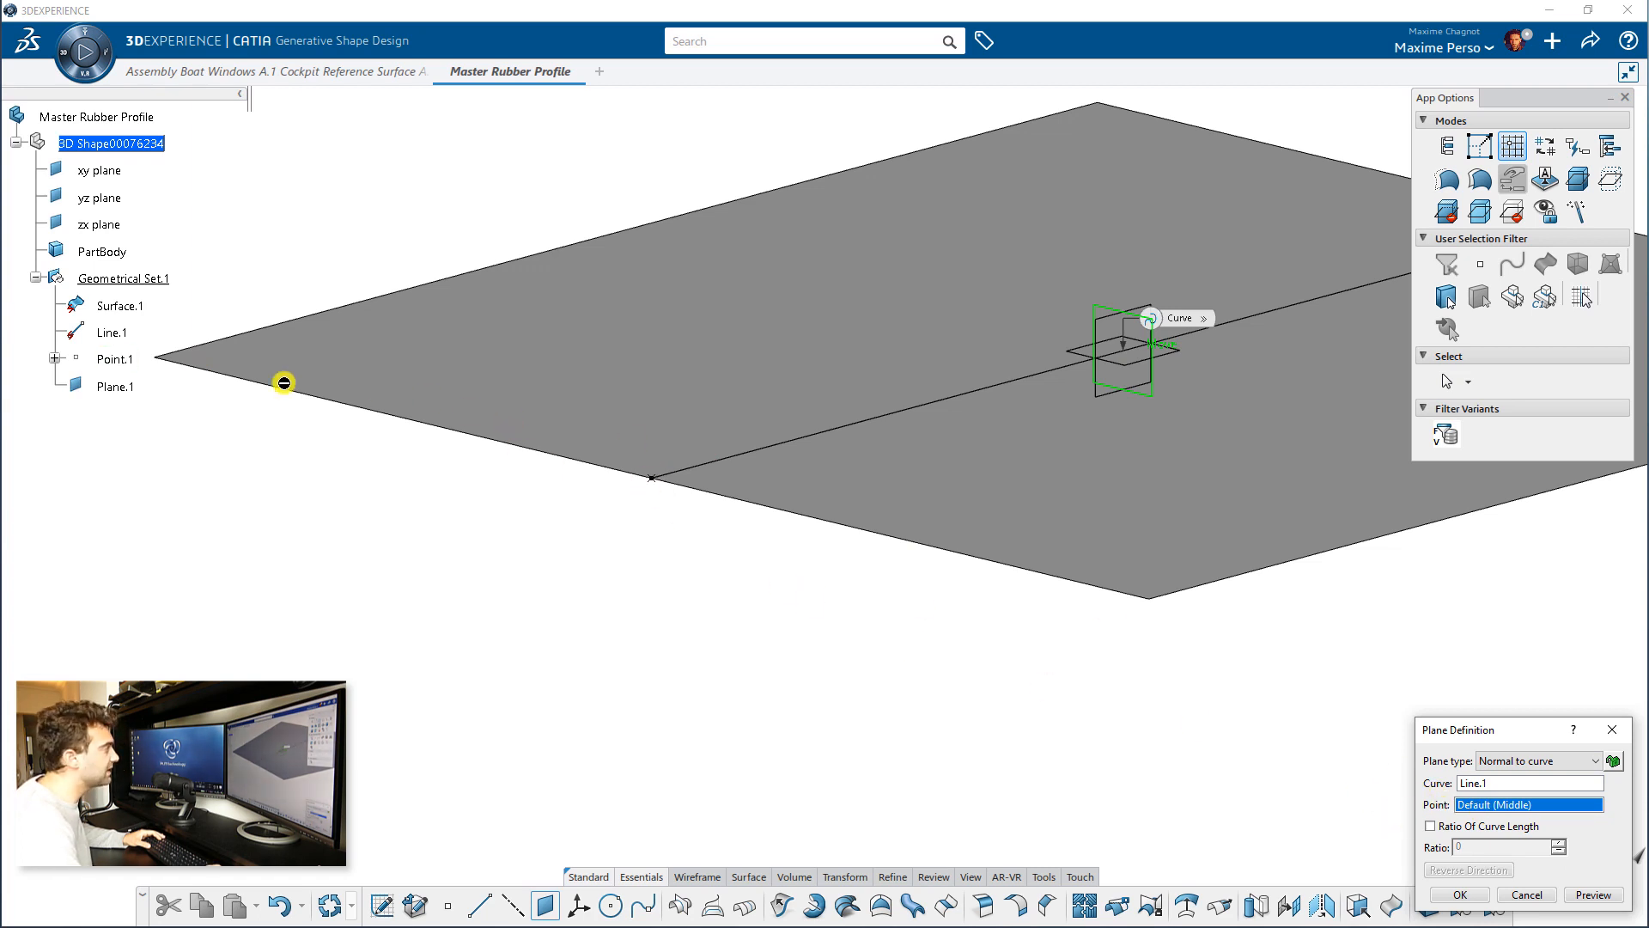
{"action": "left_click", "coordinate": [121, 359]}
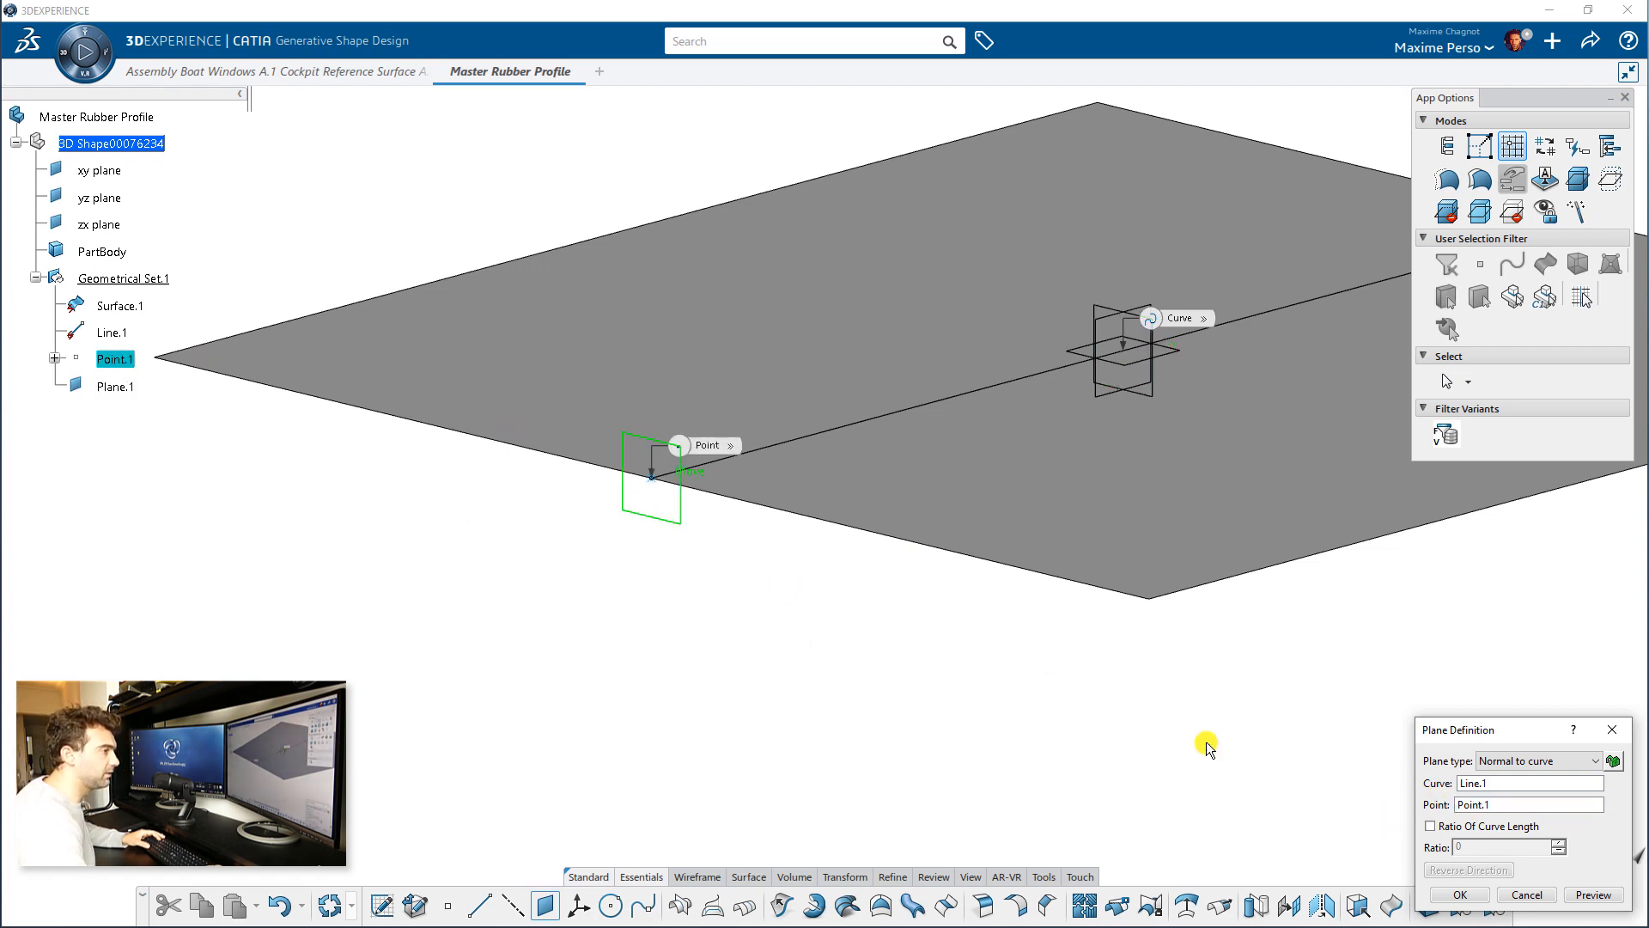
{"action": "left_click", "coordinate": [1460, 895]}
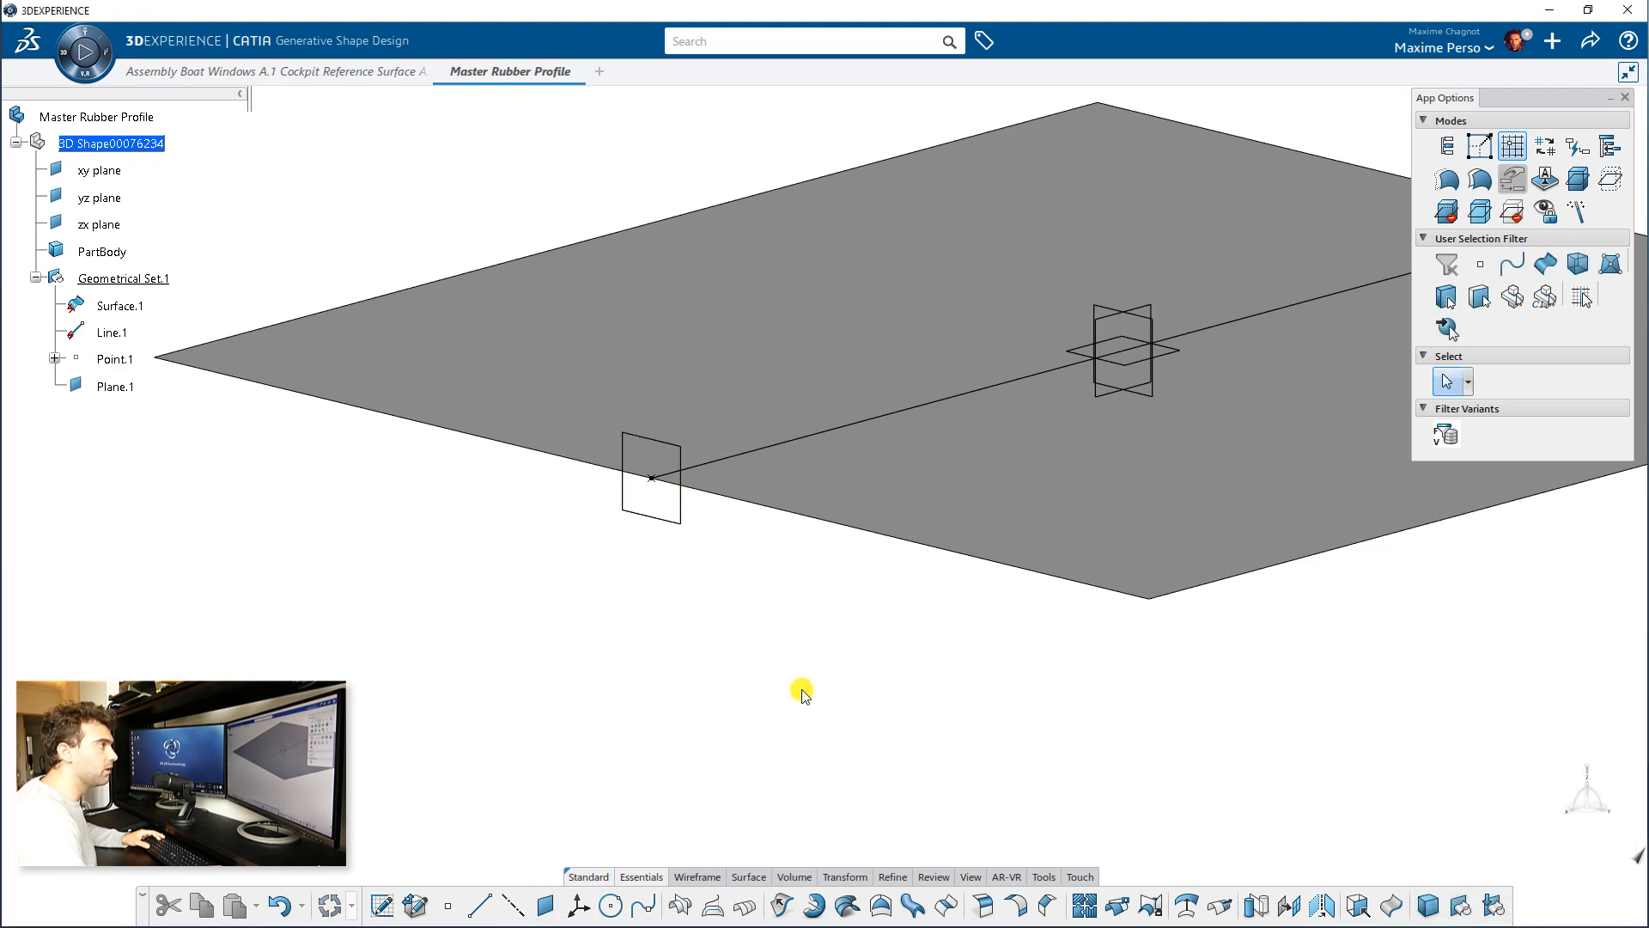
Close the App Options panel to clear the view of the surface, line, point and plane.
{"action": "scroll", "coordinate": [774, 726], "scroll_direction": "down", "scroll_amount": 2}
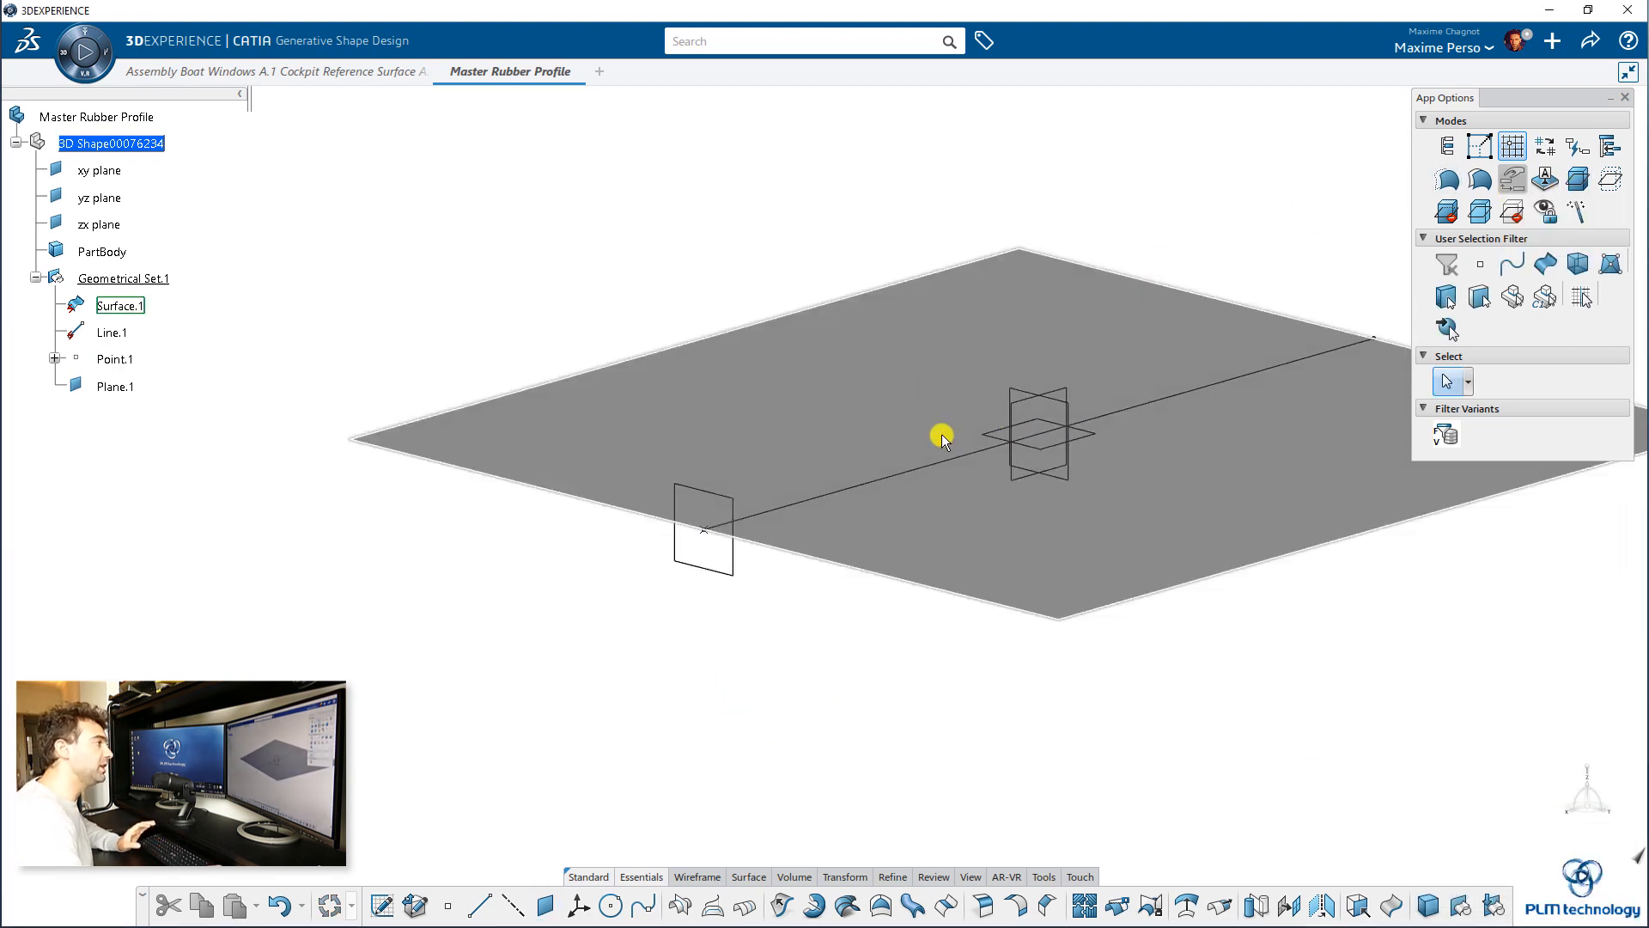
{"action": "left_click", "coordinate": [1627, 97]}
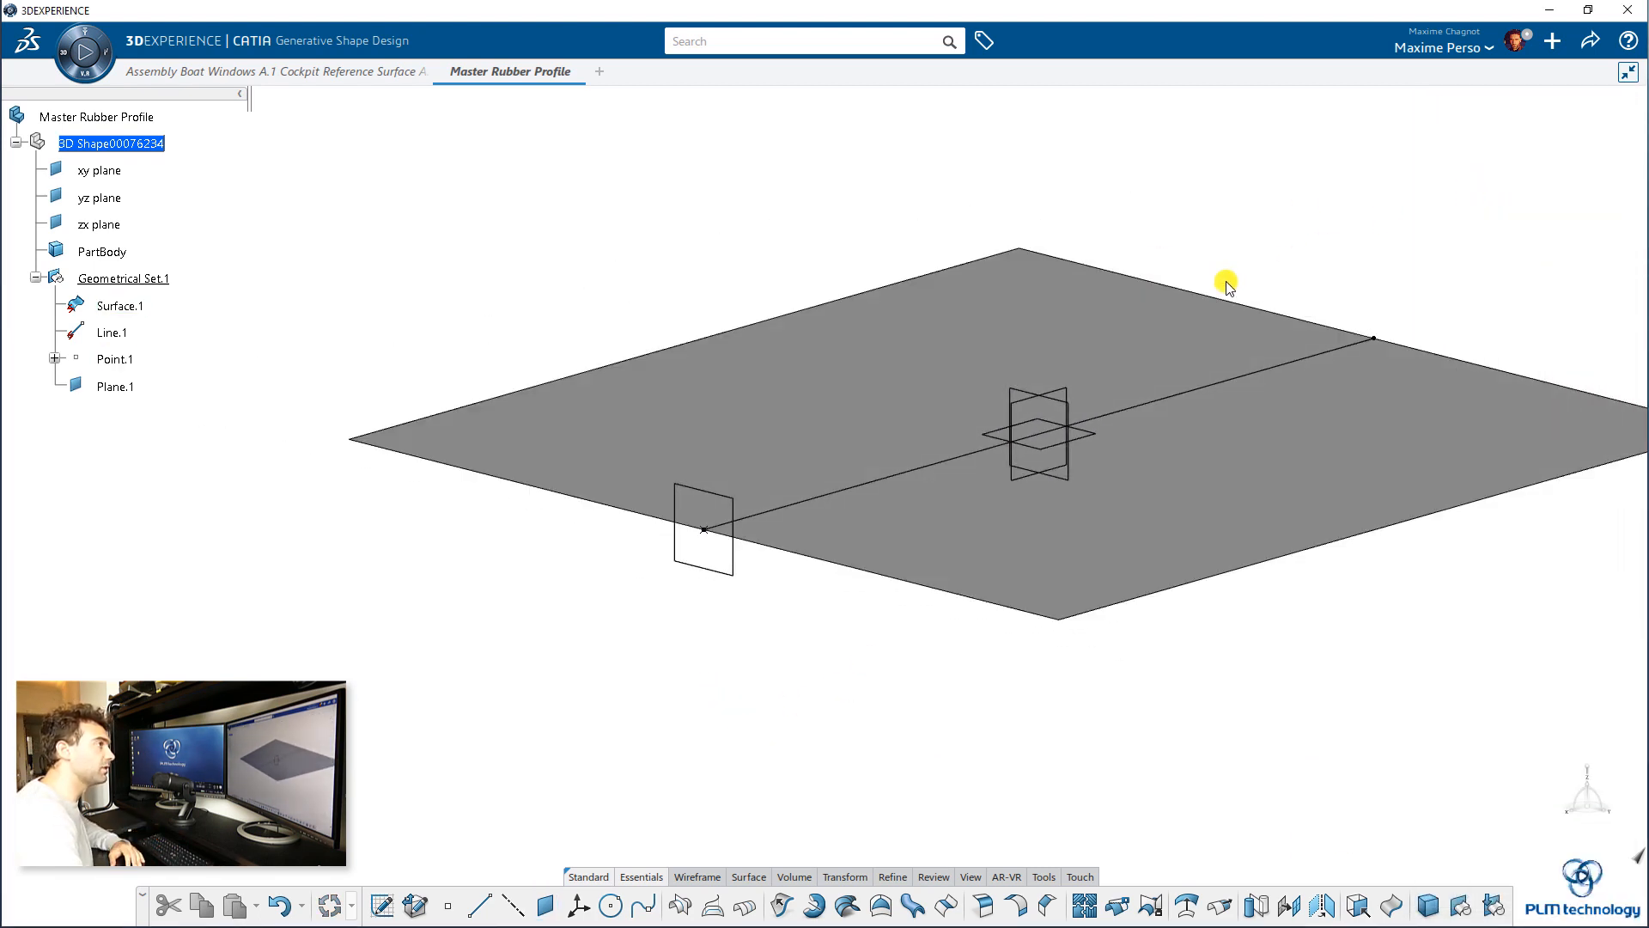
{"action": "middle_click_drag", "start_coordinate": [1229, 282], "coordinate": [1173, 273]}
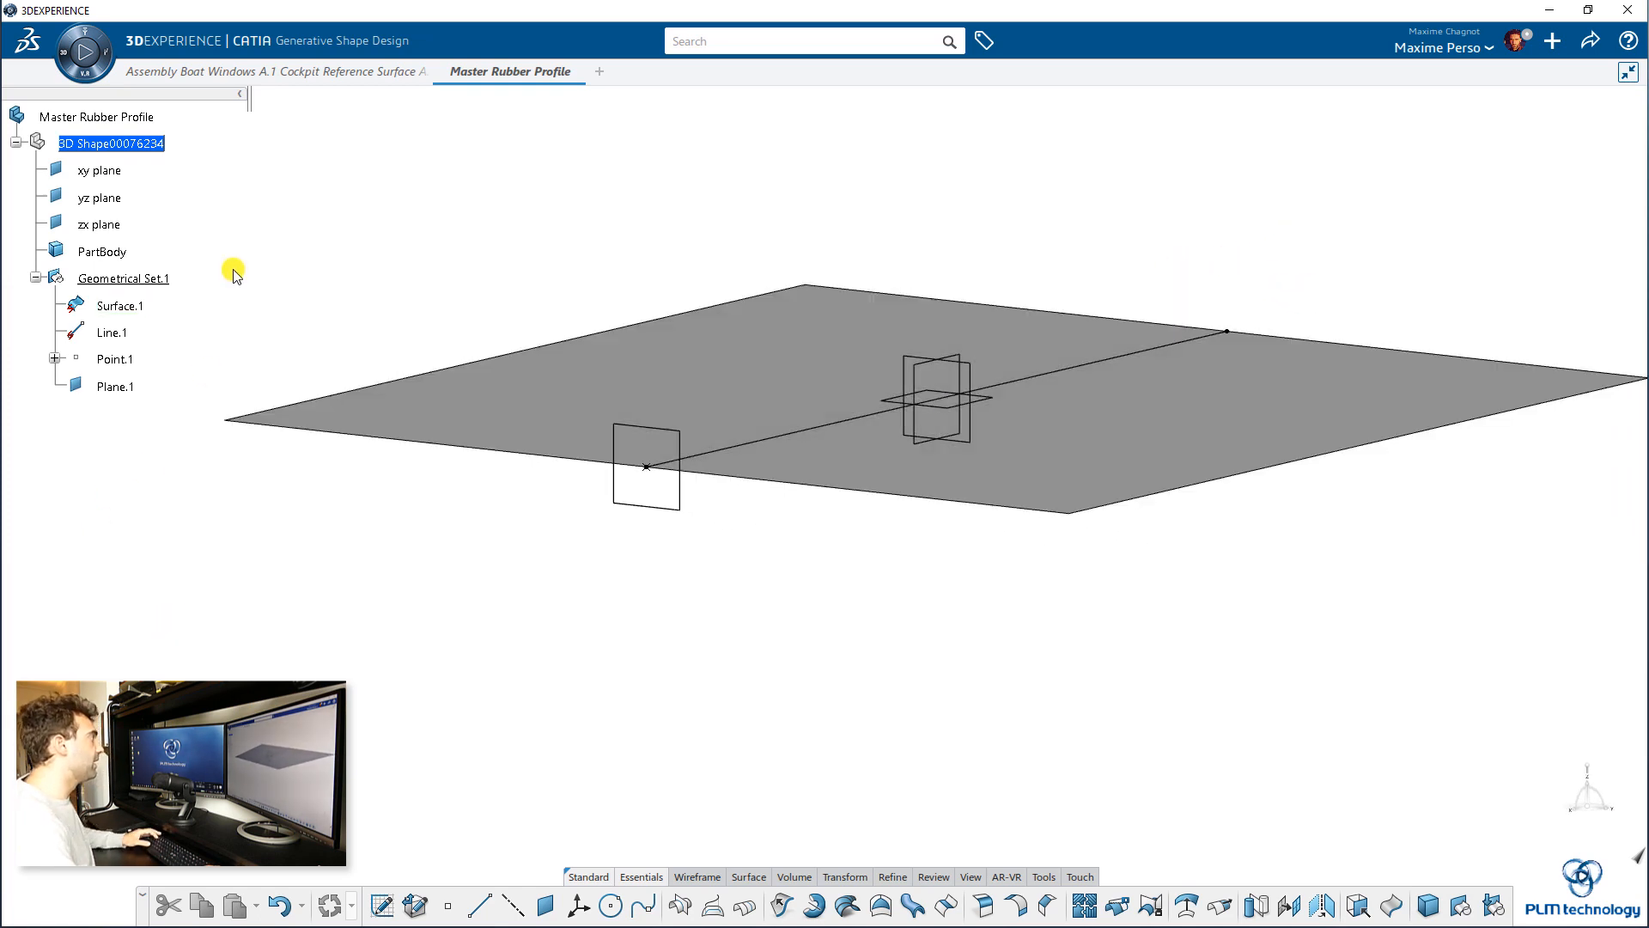
Hide the xy, yz and zx reference planes of the 3D shape.
{"action": "middle_click_drag", "start_coordinate": [232, 270], "coordinate": [260, 307]}
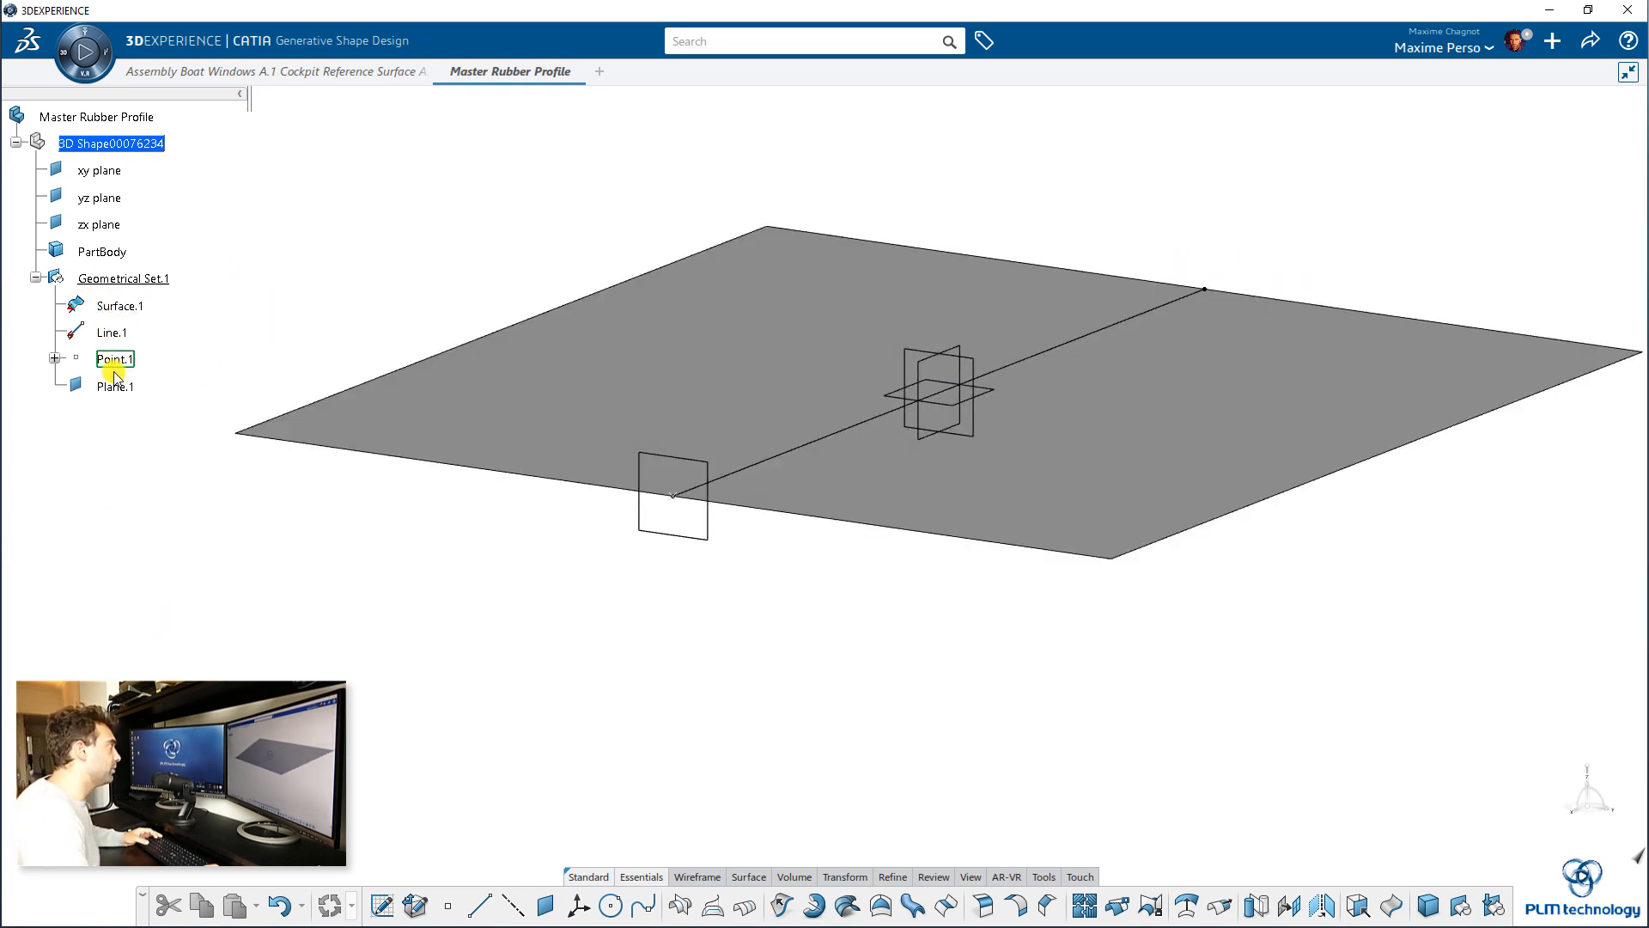
{"action": "left_click", "coordinate": [112, 225], "text": "shift"}
{"action": "right_click", "coordinate": [112, 225]}
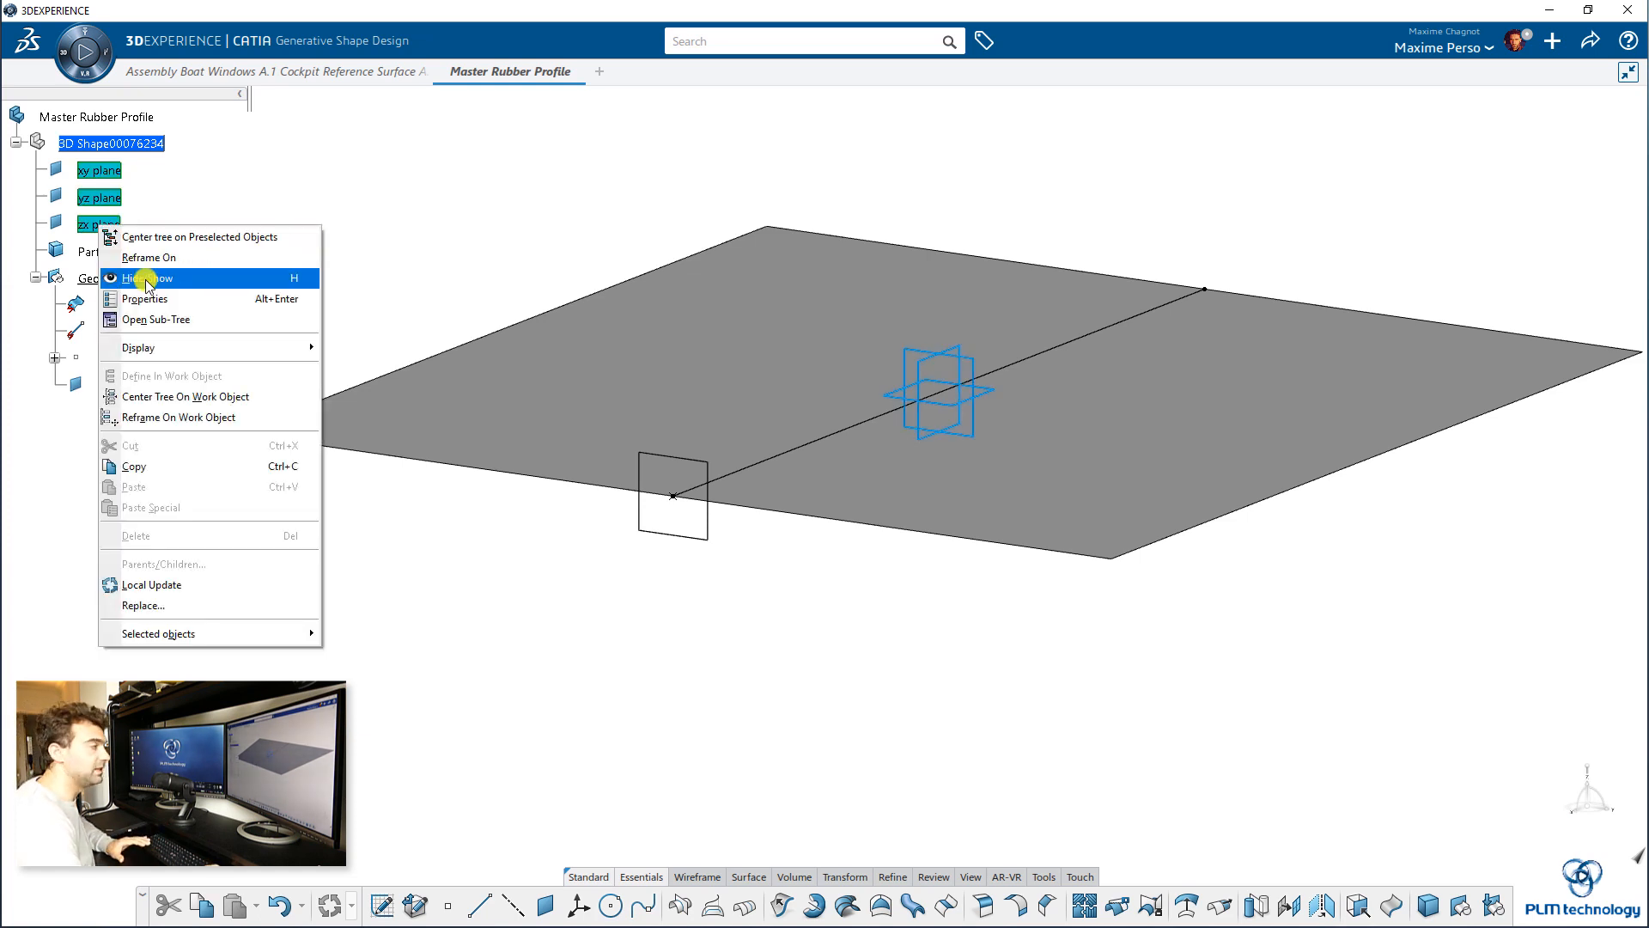
{"action": "left_click", "coordinate": [148, 279]}
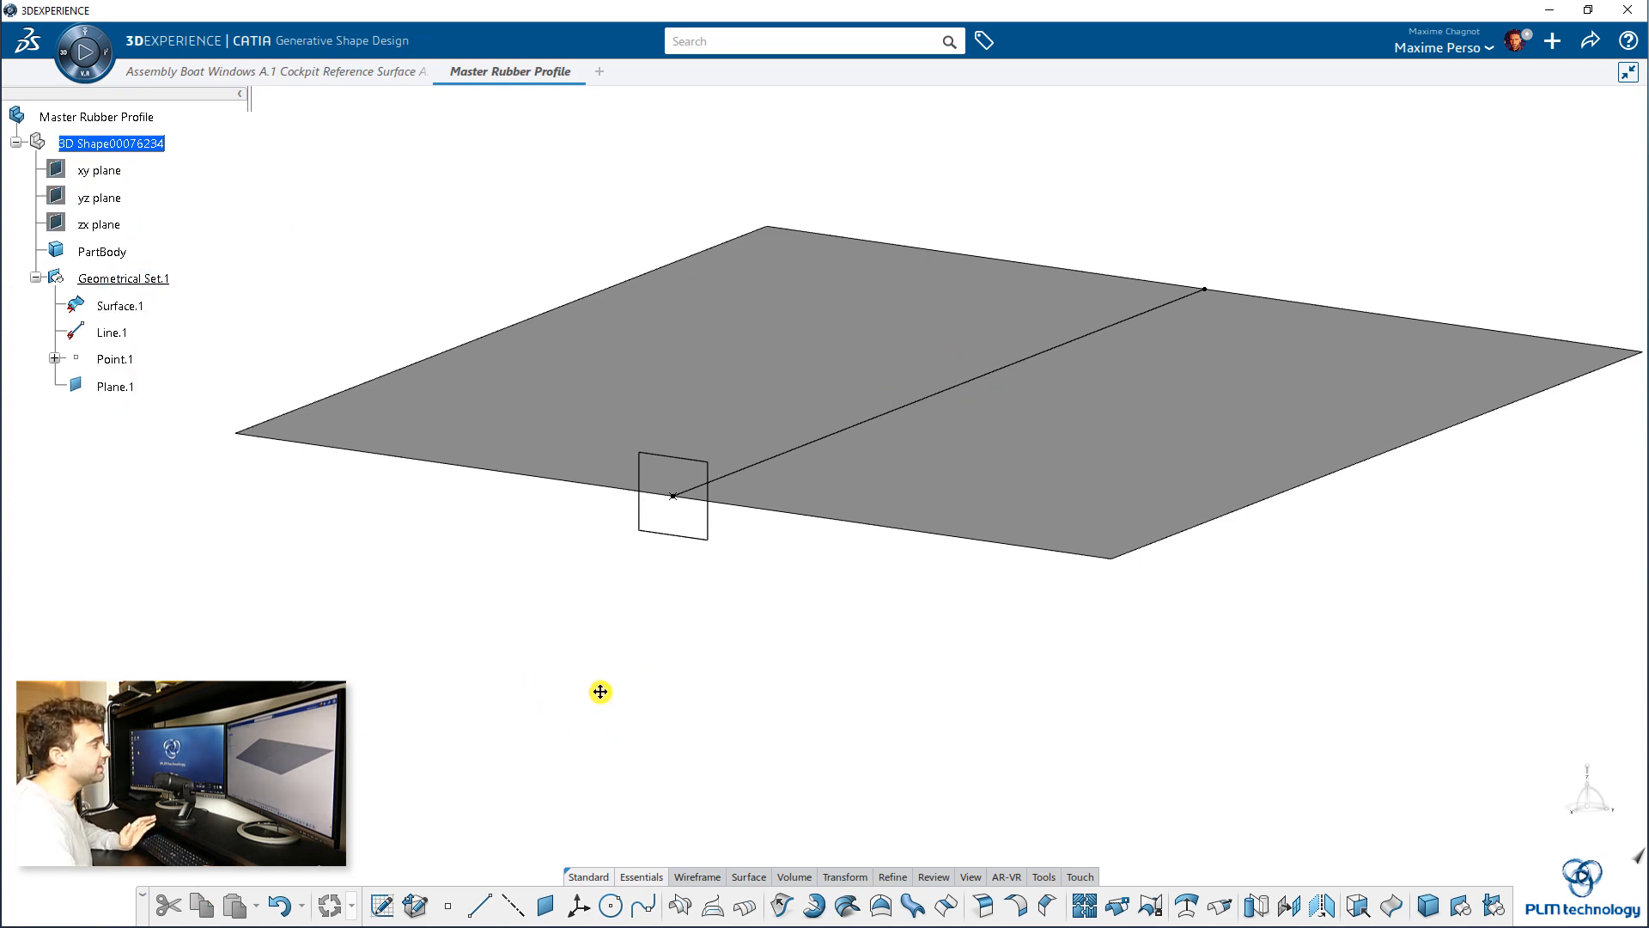
Start a new sketch on Plane.1 at the end of the reference line.
{"action": "middle_click_drag", "start_coordinate": [600, 692], "coordinate": [684, 697]}
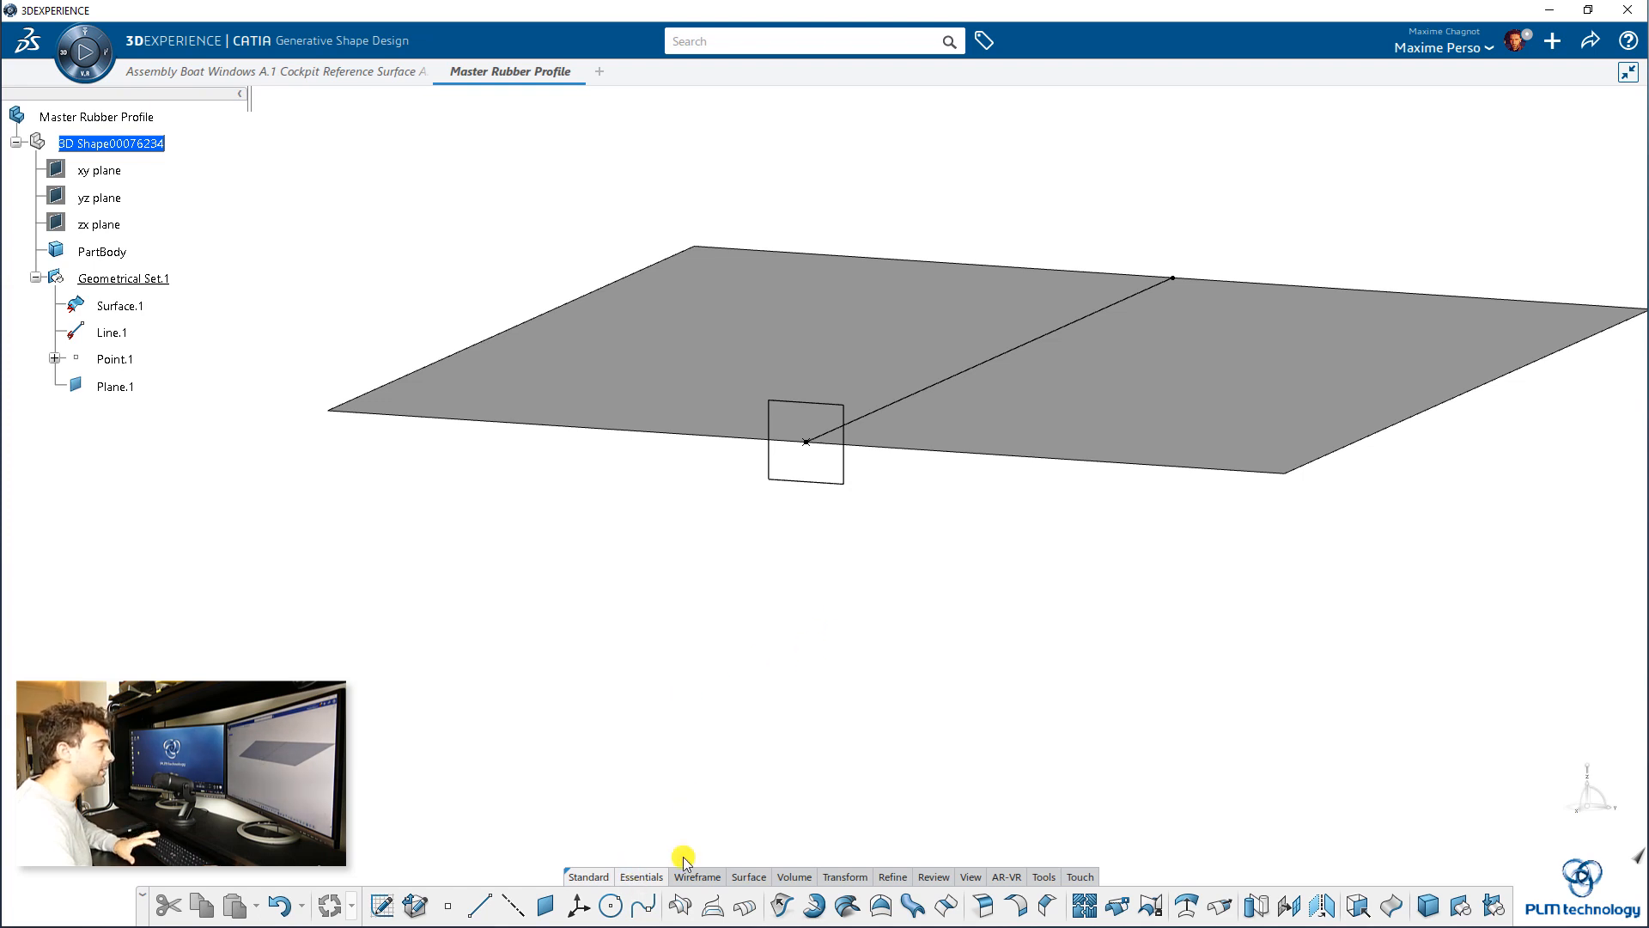
{"action": "left_click", "coordinate": [839, 483]}
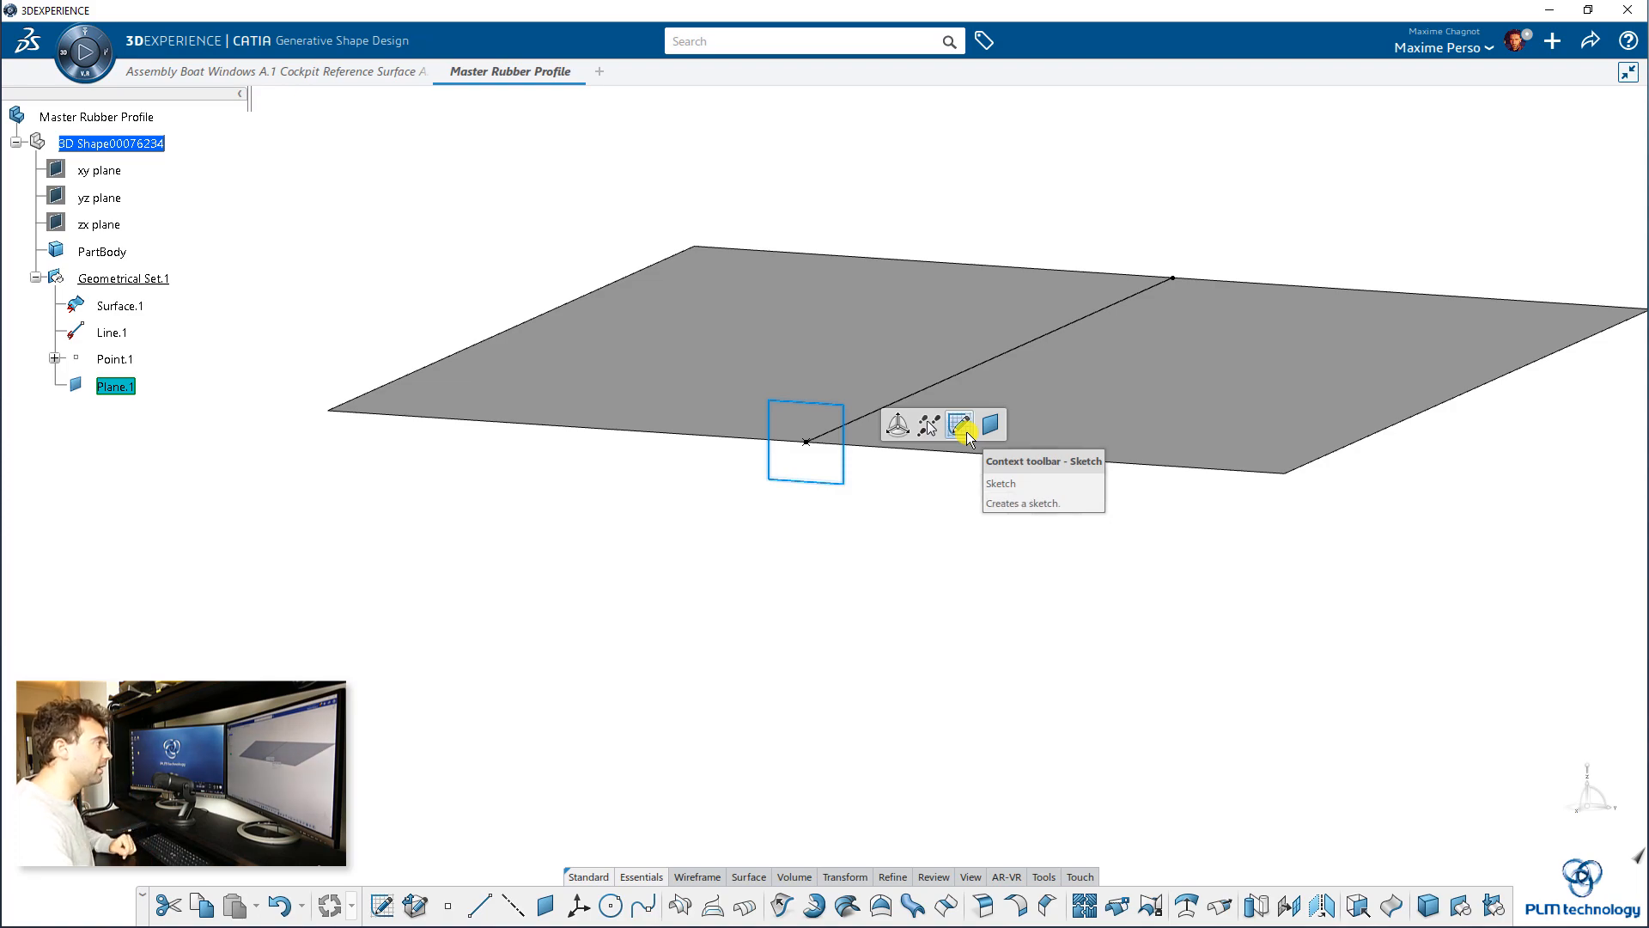
{"action": "left_click", "coordinate": [966, 431]}
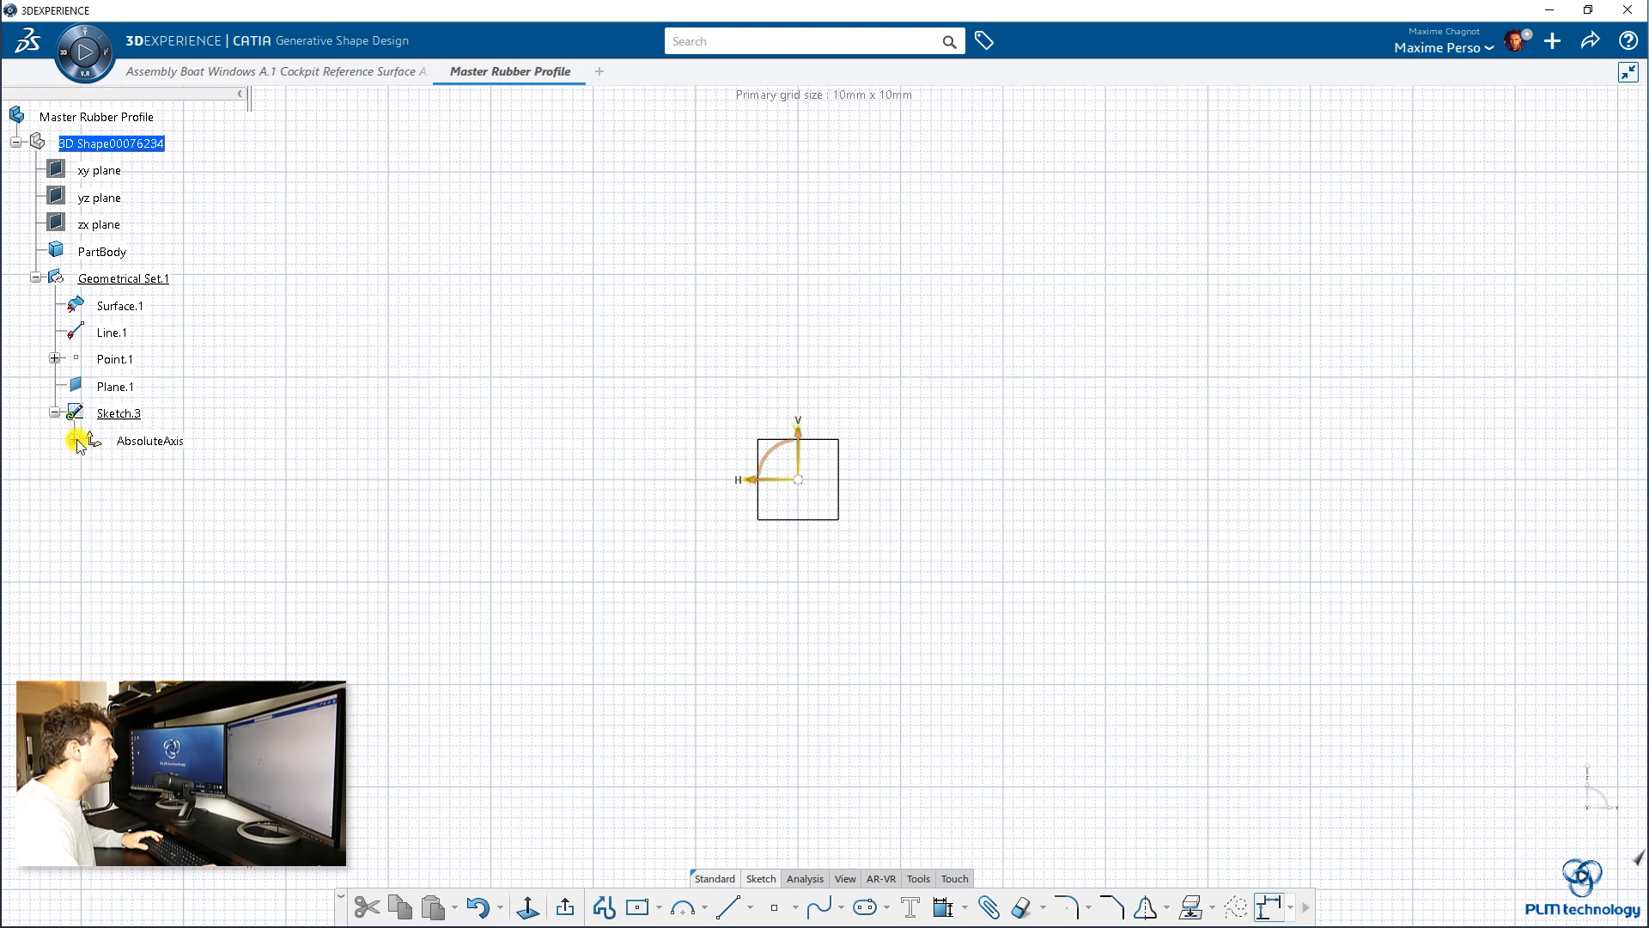
Hide the origin, HDirection and VDirection elements of the sketch's absolute axis.
{"action": "left_click", "coordinate": [76, 441]}
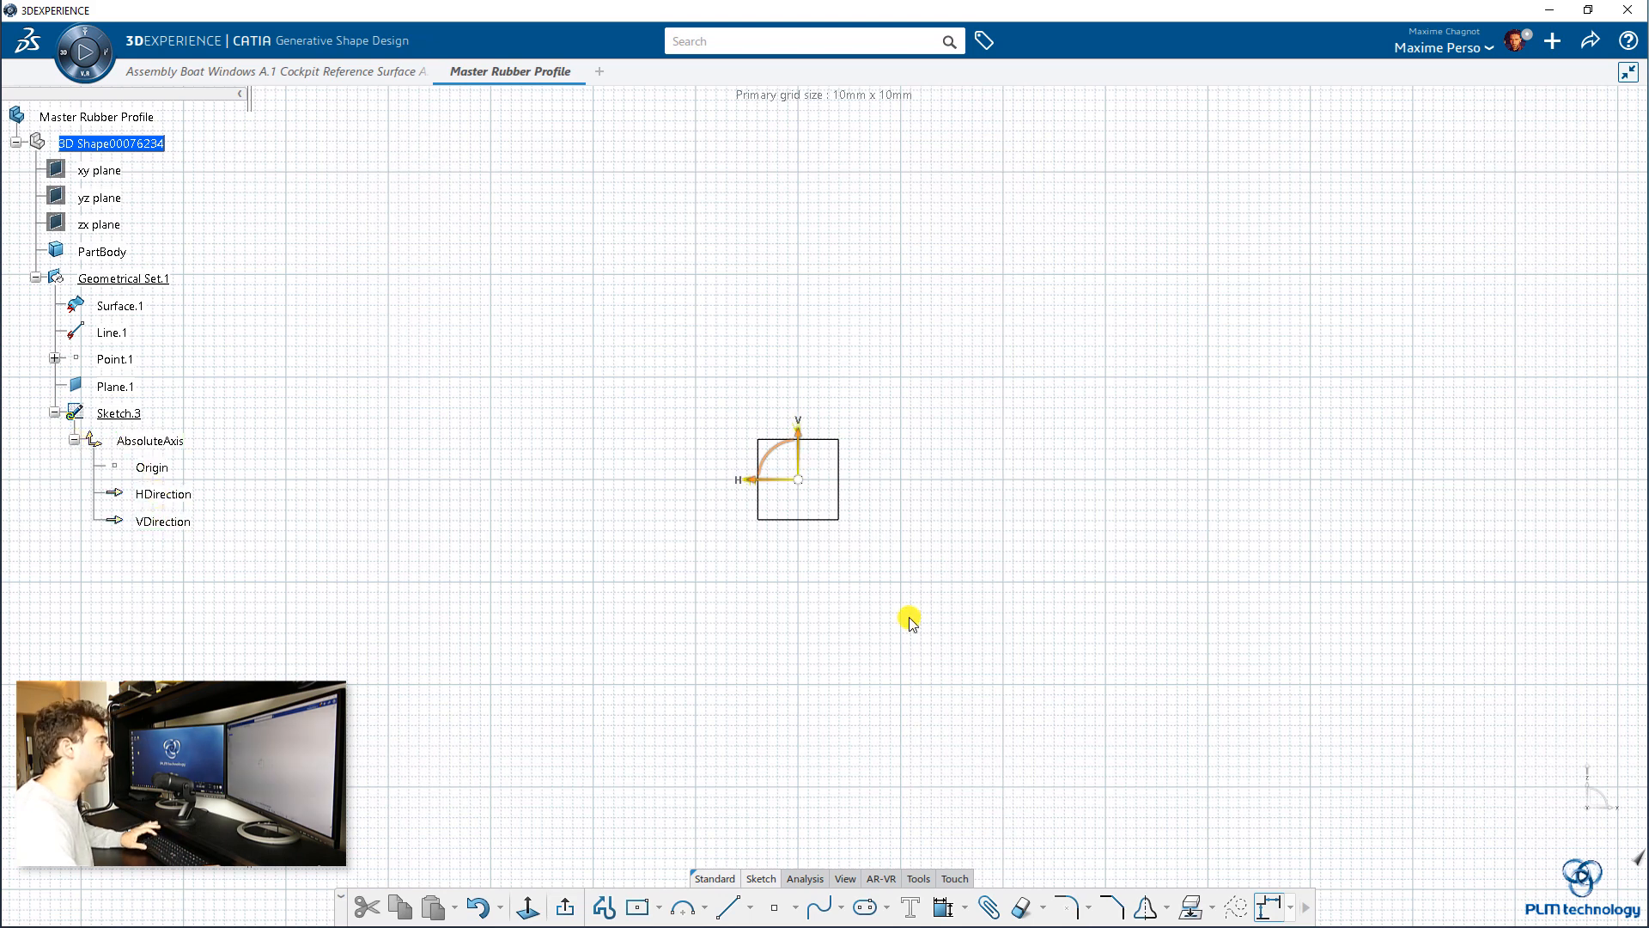
{"action": "left_click", "coordinate": [153, 469]}
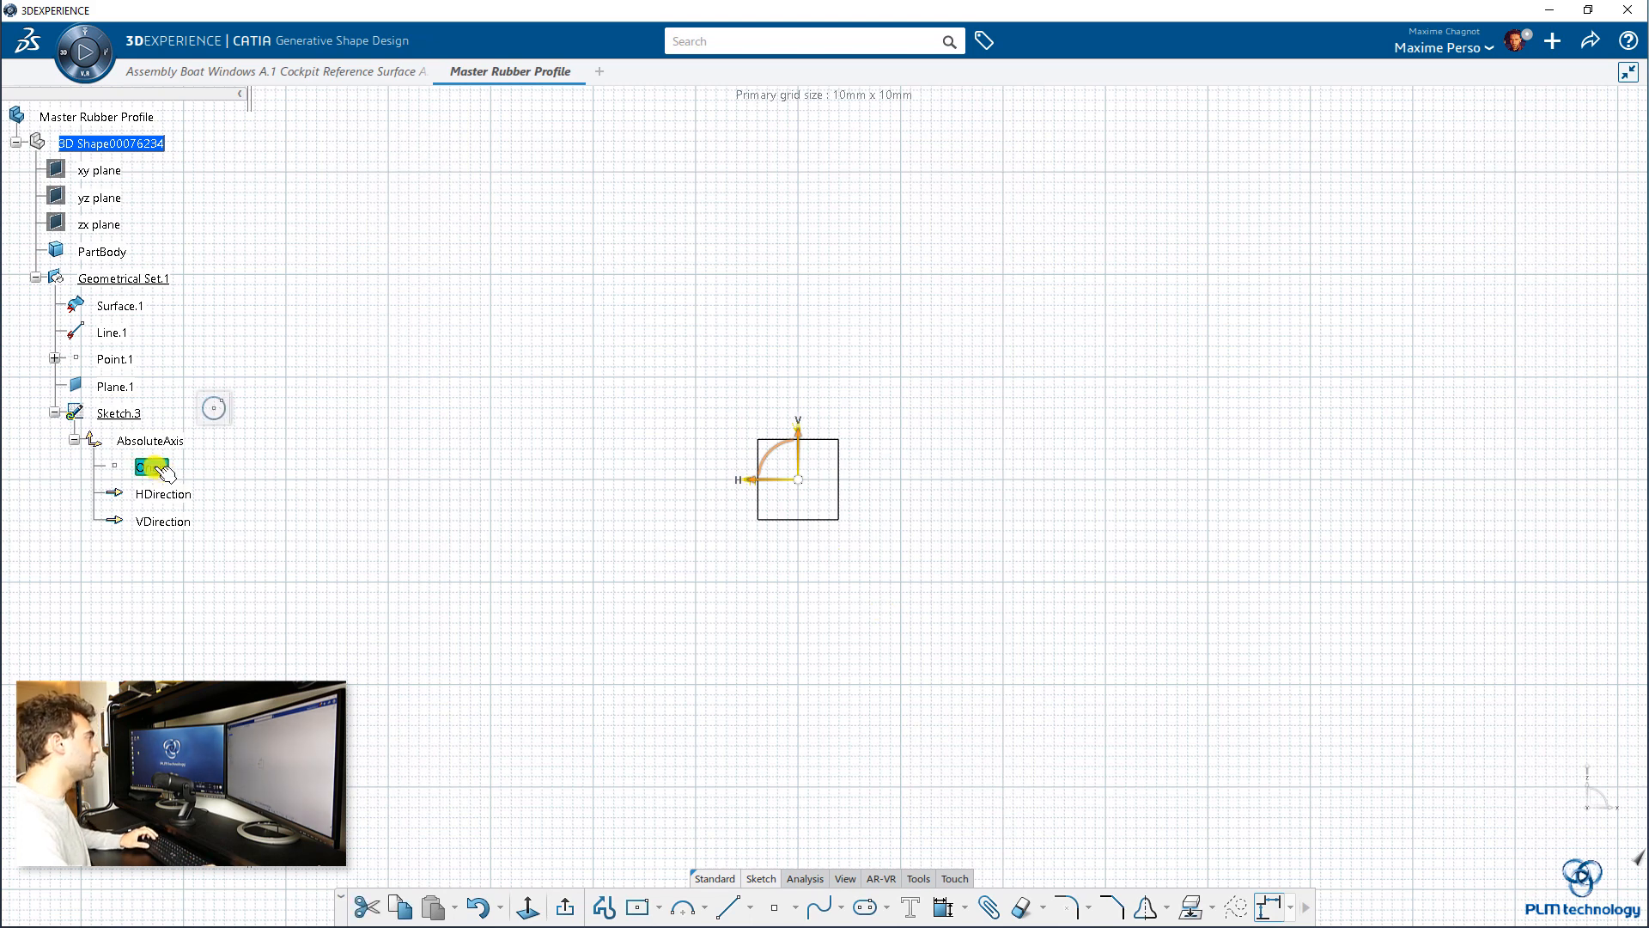
{"action": "left_click", "coordinate": [149, 521], "text": "shift"}
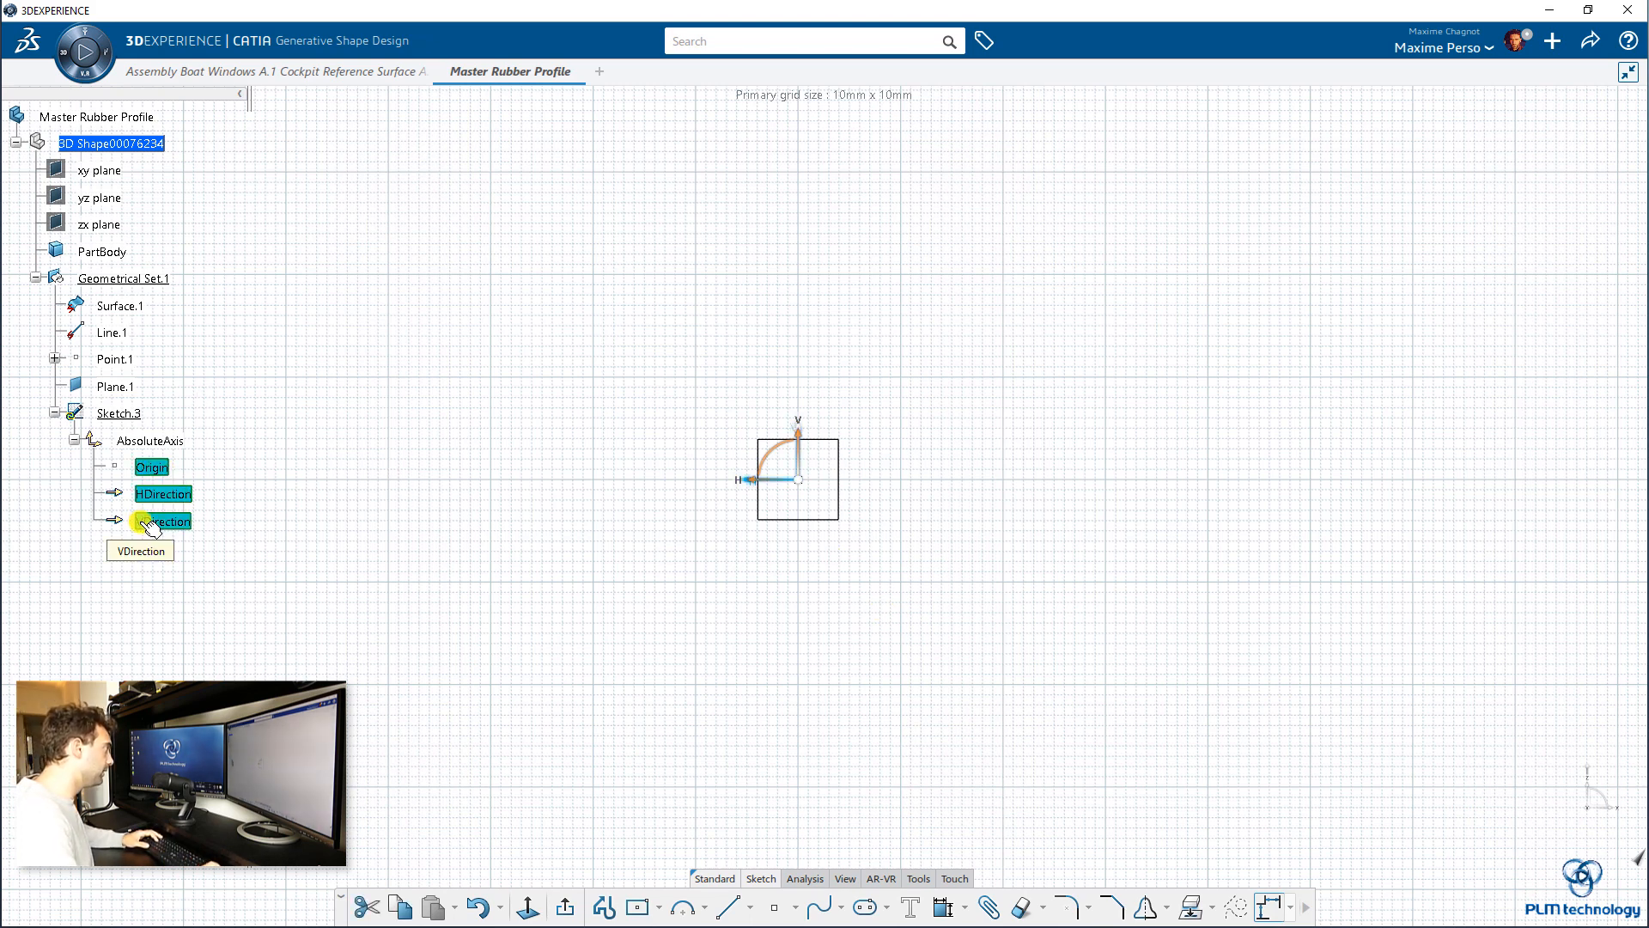
{"action": "right_click", "coordinate": [151, 526]}
{"action": "left_click", "coordinate": [203, 576]}
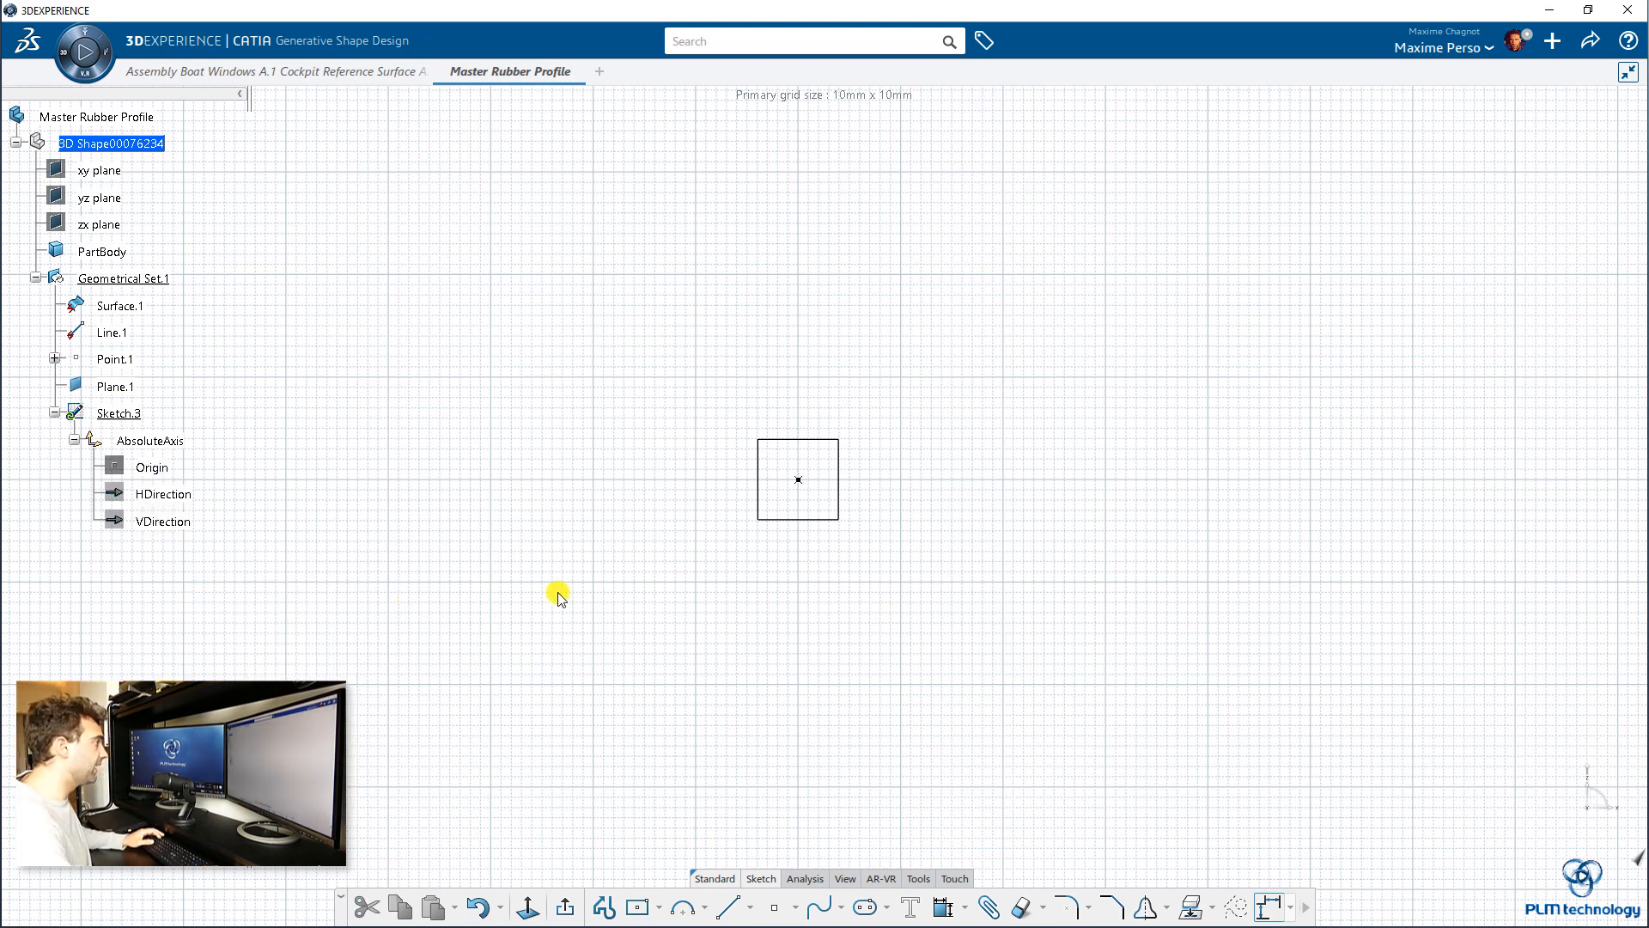
Sketch a steep slanted line about 15.5 mm long above the reference point and a second line rising rightward from its lower endpoint.
{"action": "mouse_move", "coordinate": [557, 592]}
{"action": "middle_mouse_down"}
{"action": "mouse_move", "coordinate": [507, 581]}
{"action": "mouse_move", "coordinate": [512, 494]}
{"action": "middle_mouse_up"}
{"action": "left_click", "coordinate": [728, 908]}
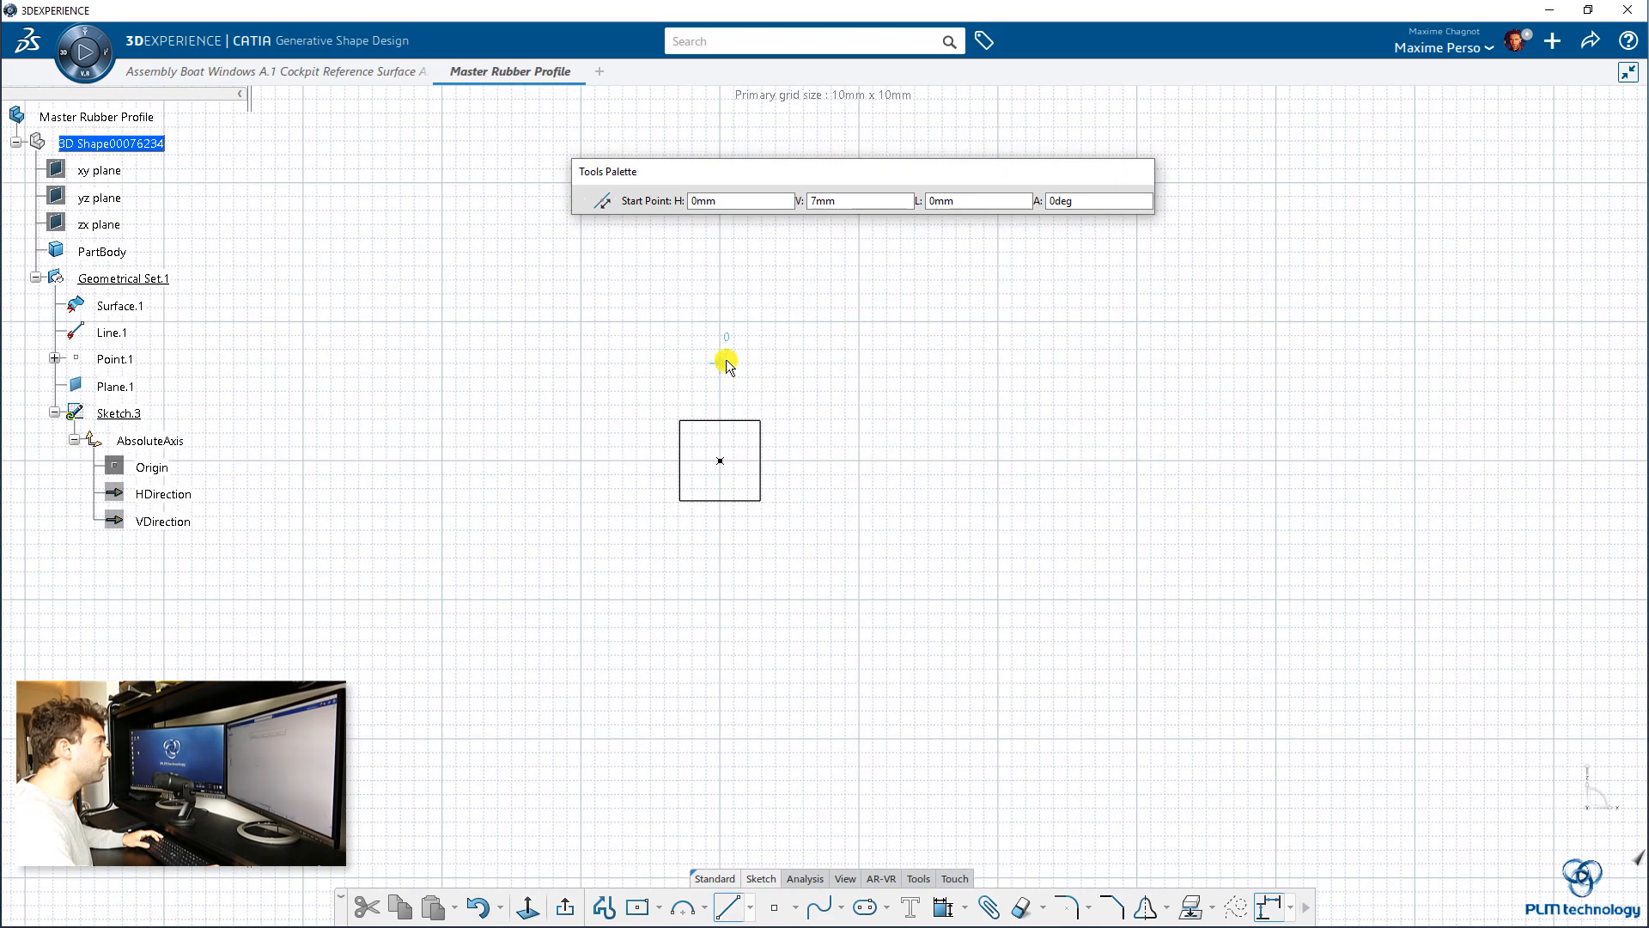
{"action": "middle_click_drag", "start_coordinate": [624, 239], "coordinate": [619, 383]}
{"action": "left_click", "coordinate": [605, 291]}
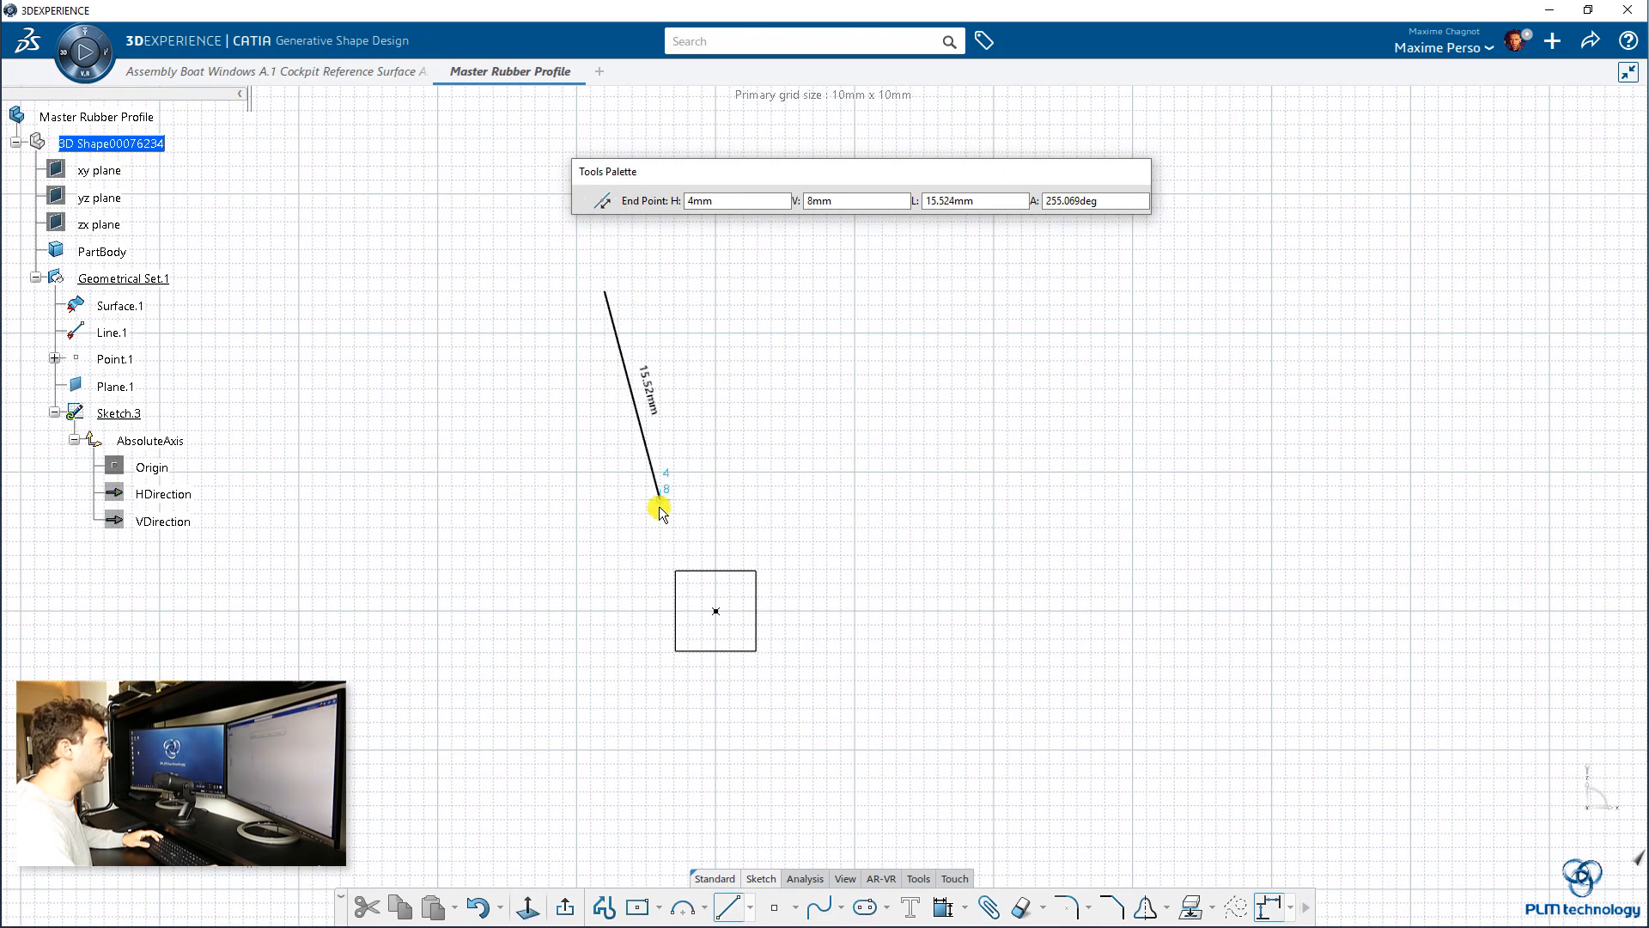
{"action": "left_click", "coordinate": [660, 499]}
{"action": "left_click", "coordinate": [819, 498]}
{"action": "left_click", "coordinate": [728, 908]}
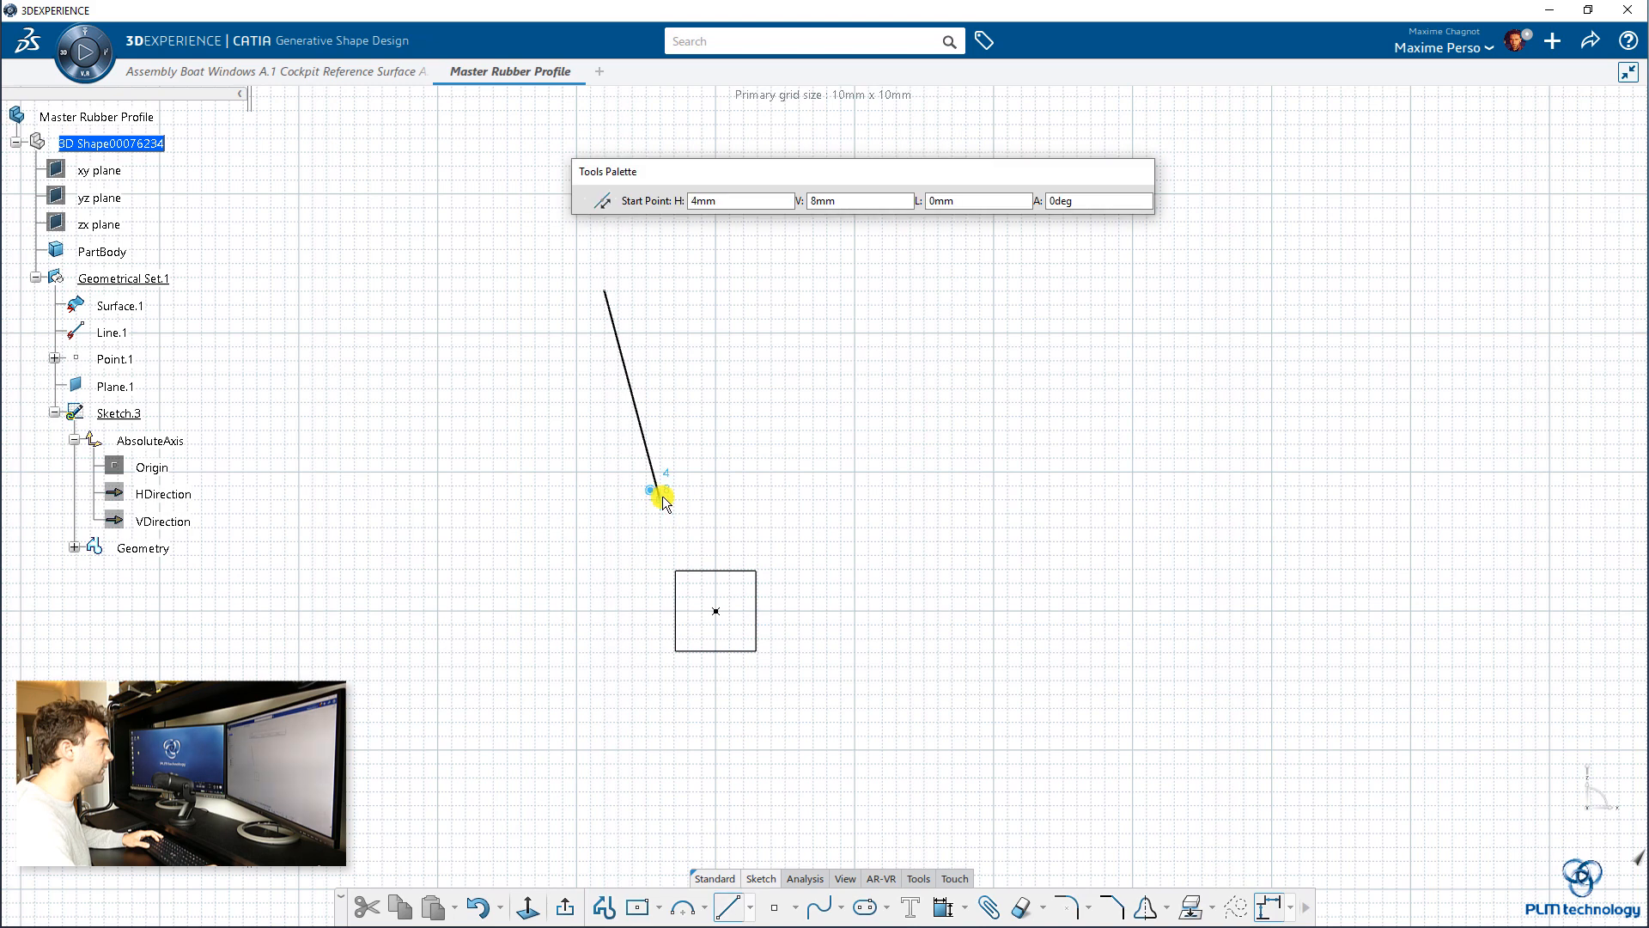
{"action": "left_click", "coordinate": [660, 499]}
{"action": "left_click", "coordinate": [924, 388]}
{"action": "left_click", "coordinate": [653, 393]}
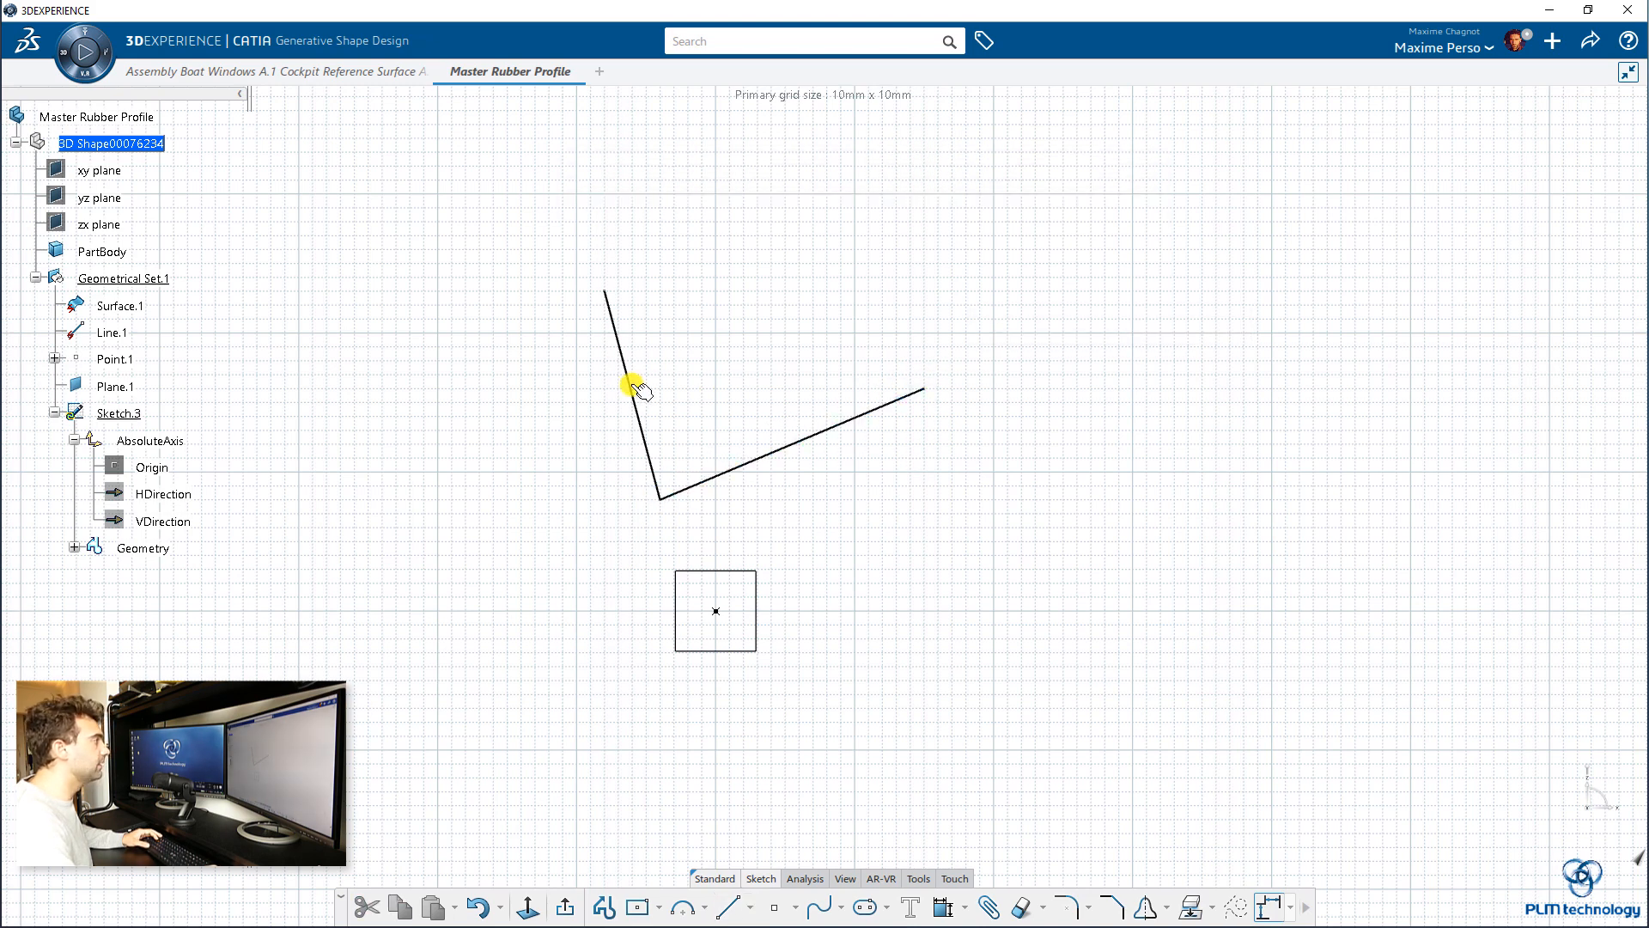
Constrain the two sketched lines to be perpendicular to each other.
{"action": "left_click", "coordinate": [639, 391]}
{"action": "left_click", "coordinate": [778, 450], "text": "ctrl"}
{"action": "left_click", "coordinate": [926, 391]}
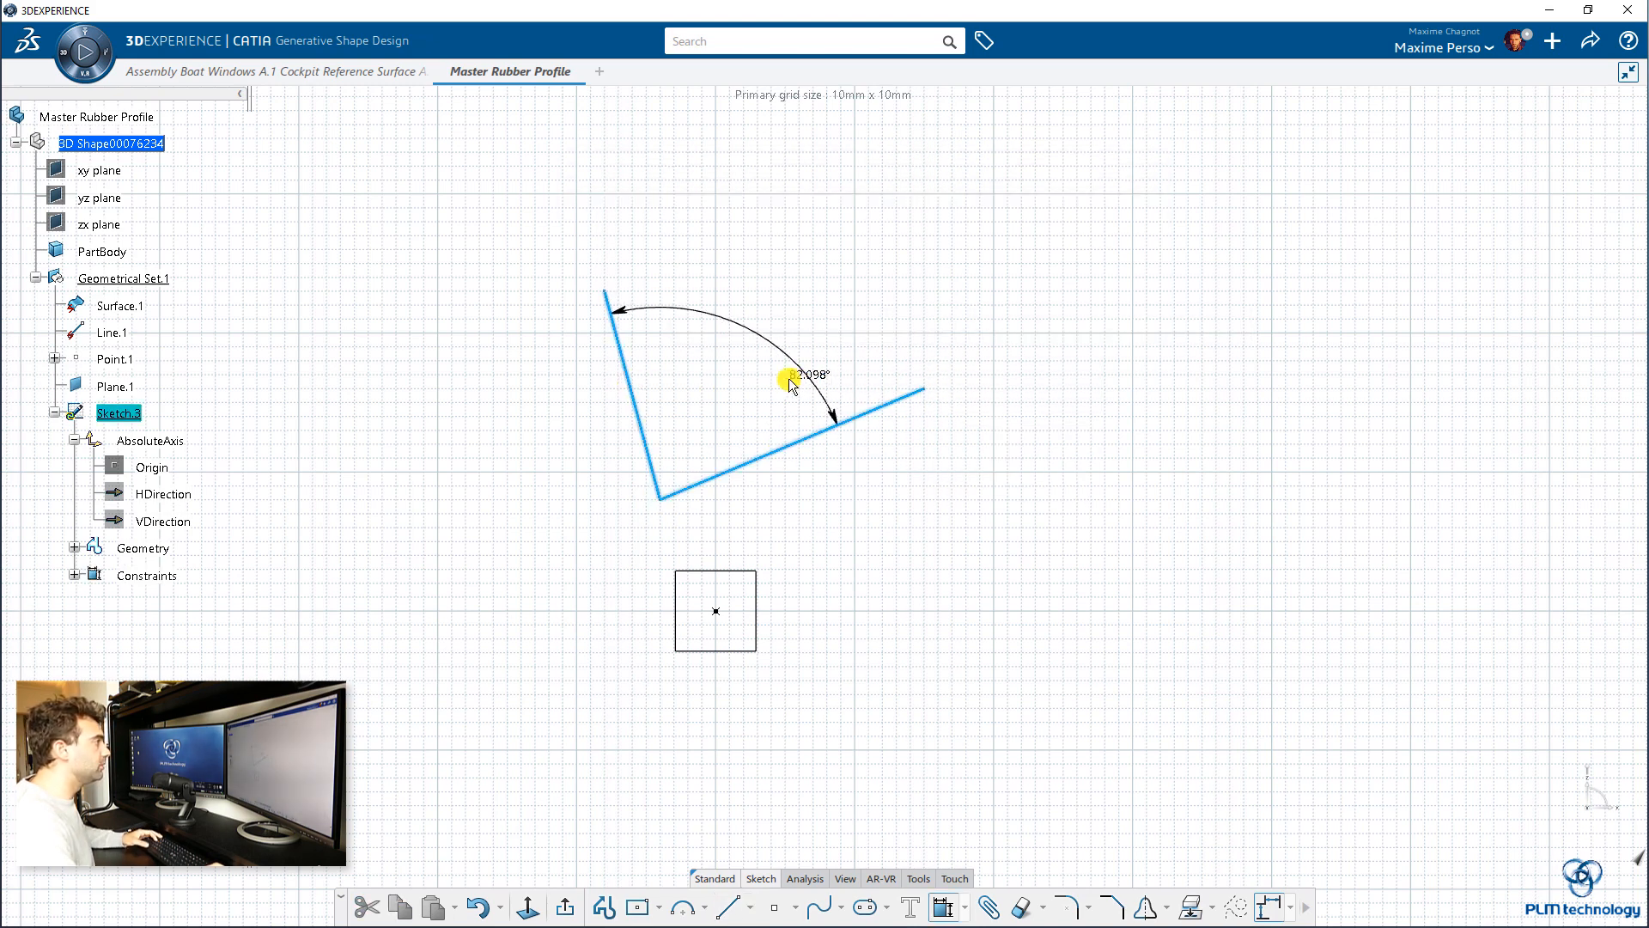
{"action": "right_click", "coordinate": [783, 383]}
{"action": "left_click", "coordinate": [869, 463]}
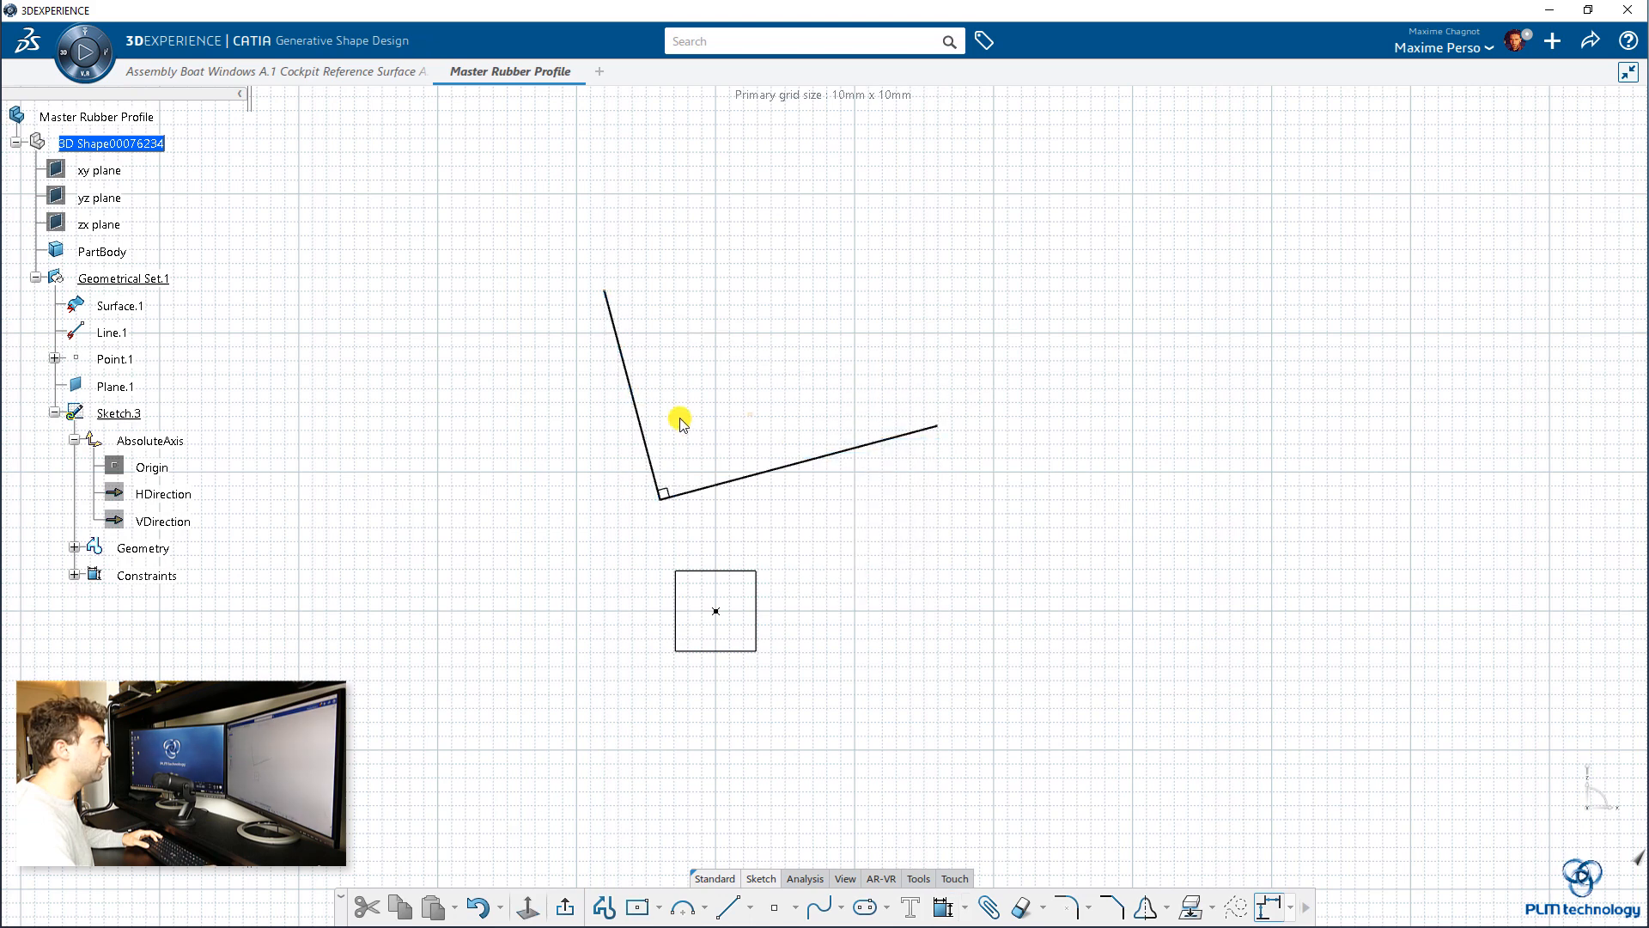
Convert both perpendicular lines into construction geometry.
{"action": "left_click", "coordinate": [643, 420]}
{"action": "left_click", "coordinate": [739, 486], "text": "ctrl"}
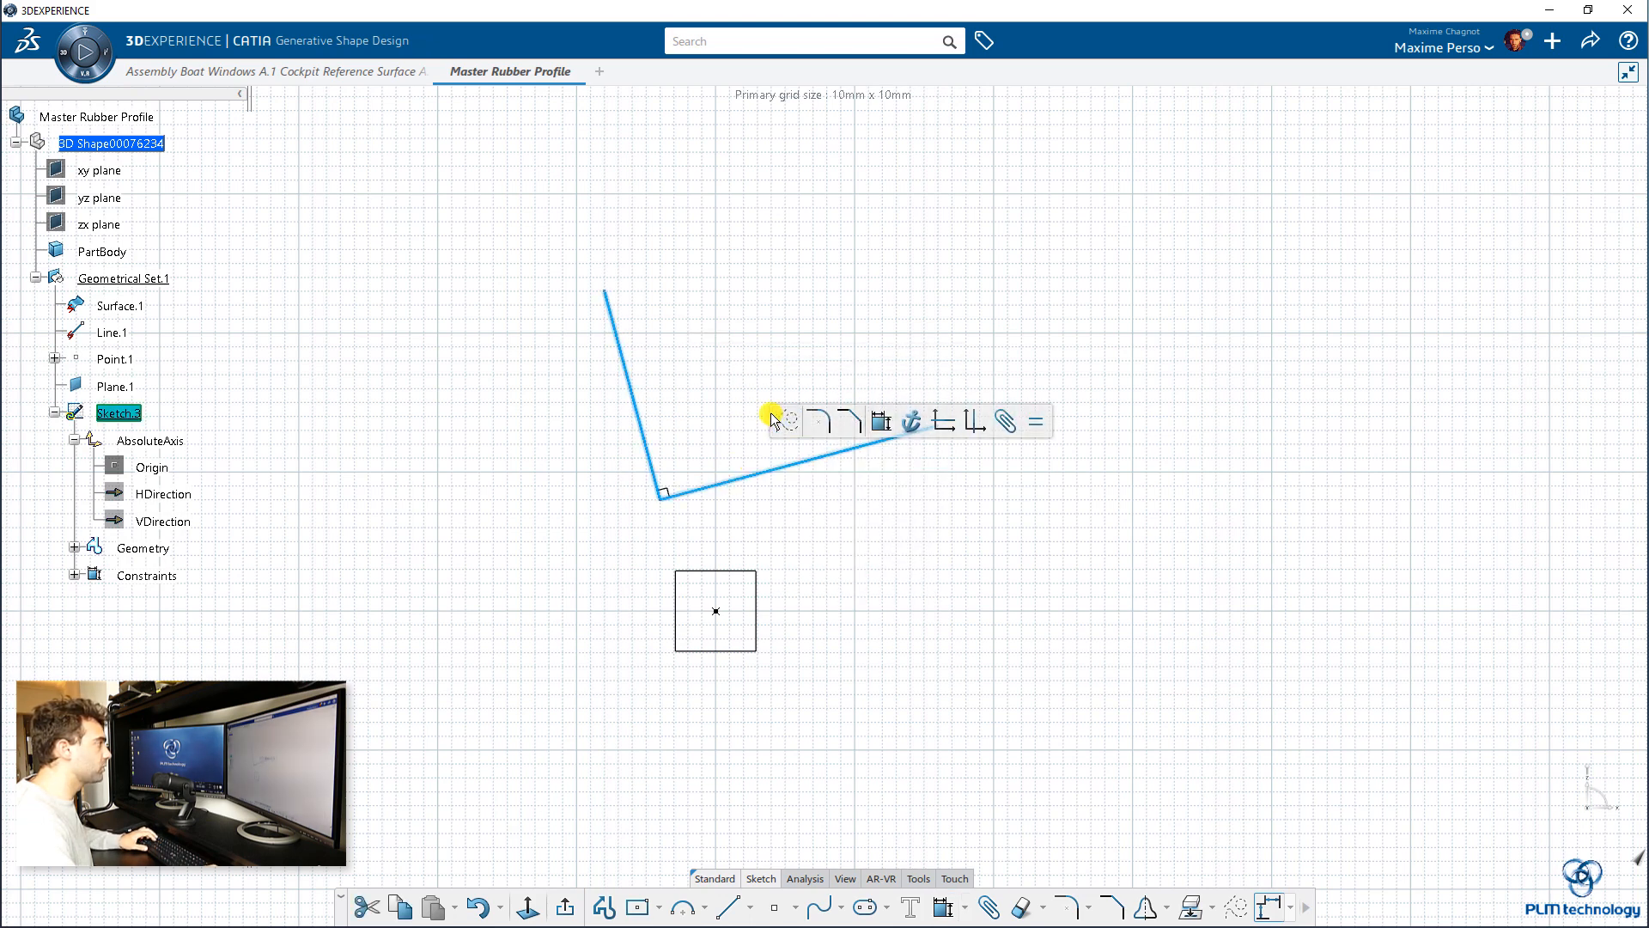
{"action": "left_click", "coordinate": [670, 536]}
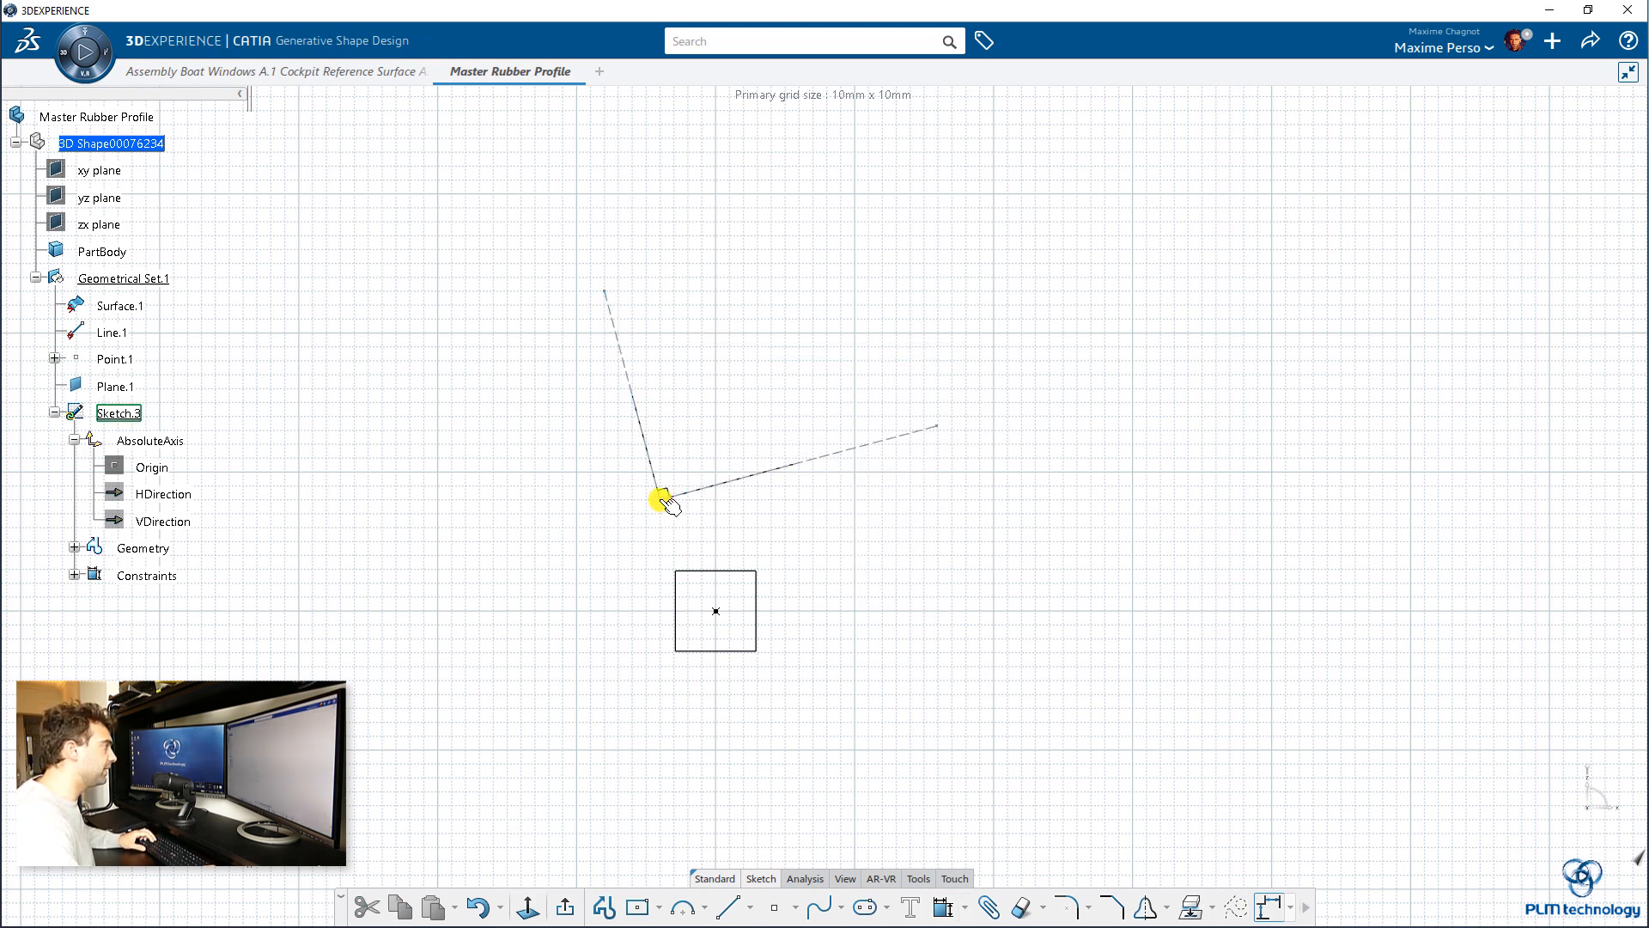
Make the shared corner of the construction lines coincident with Point.1.
{"action": "left_click", "coordinate": [717, 627]}
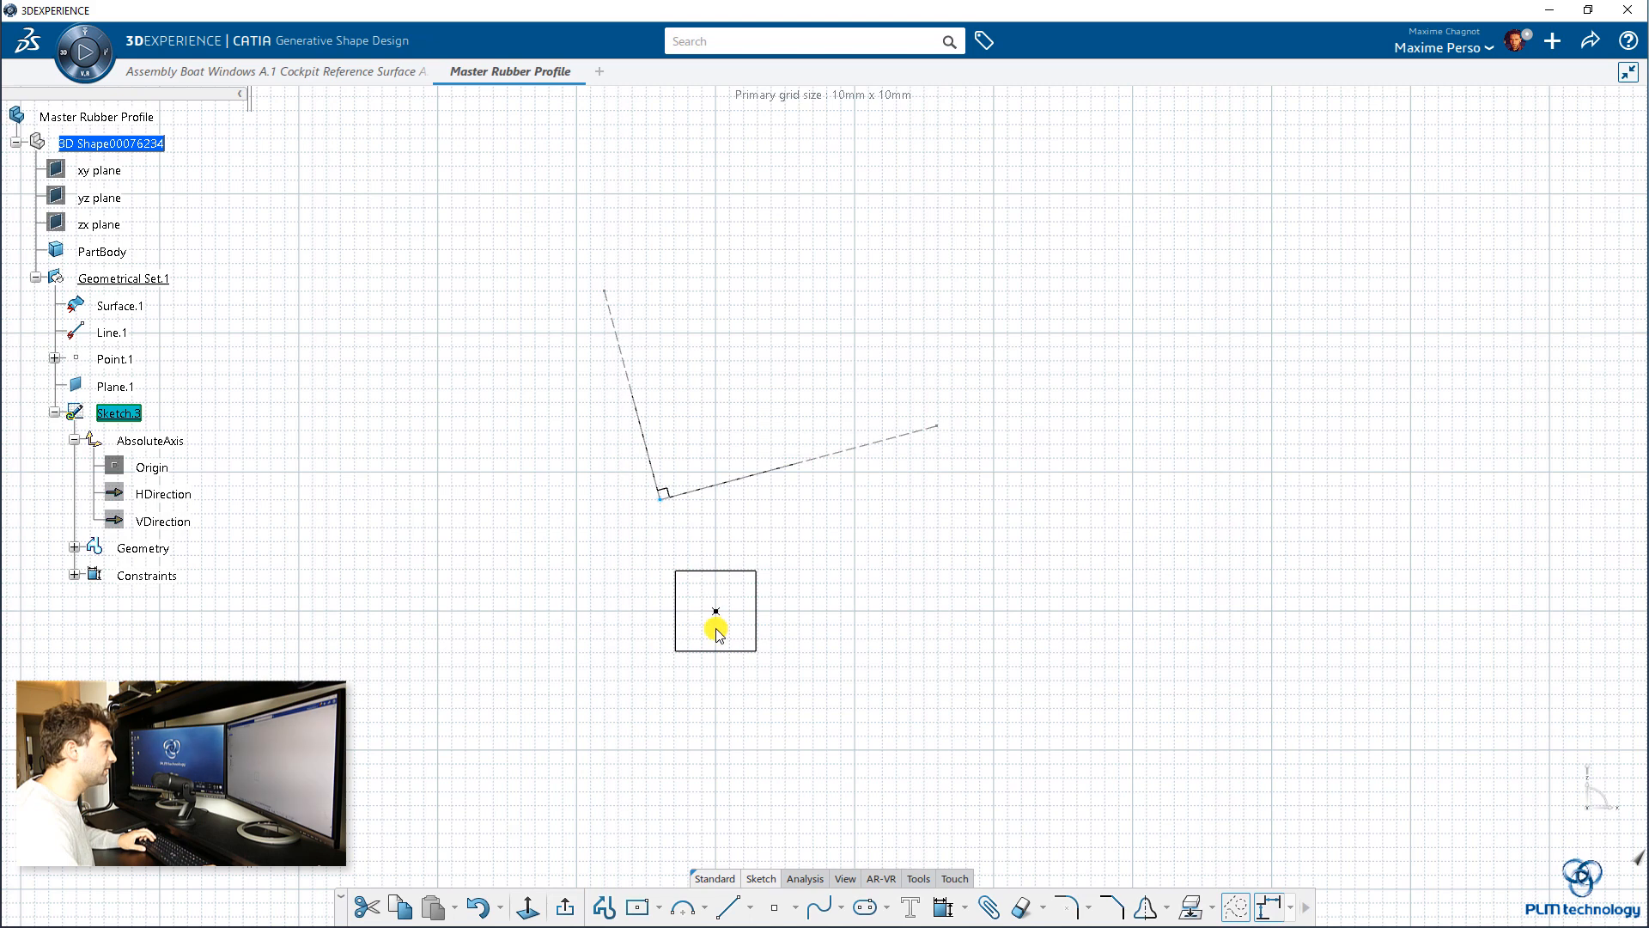
{"action": "left_click", "coordinate": [127, 359]}
{"action": "left_click", "coordinate": [943, 907]}
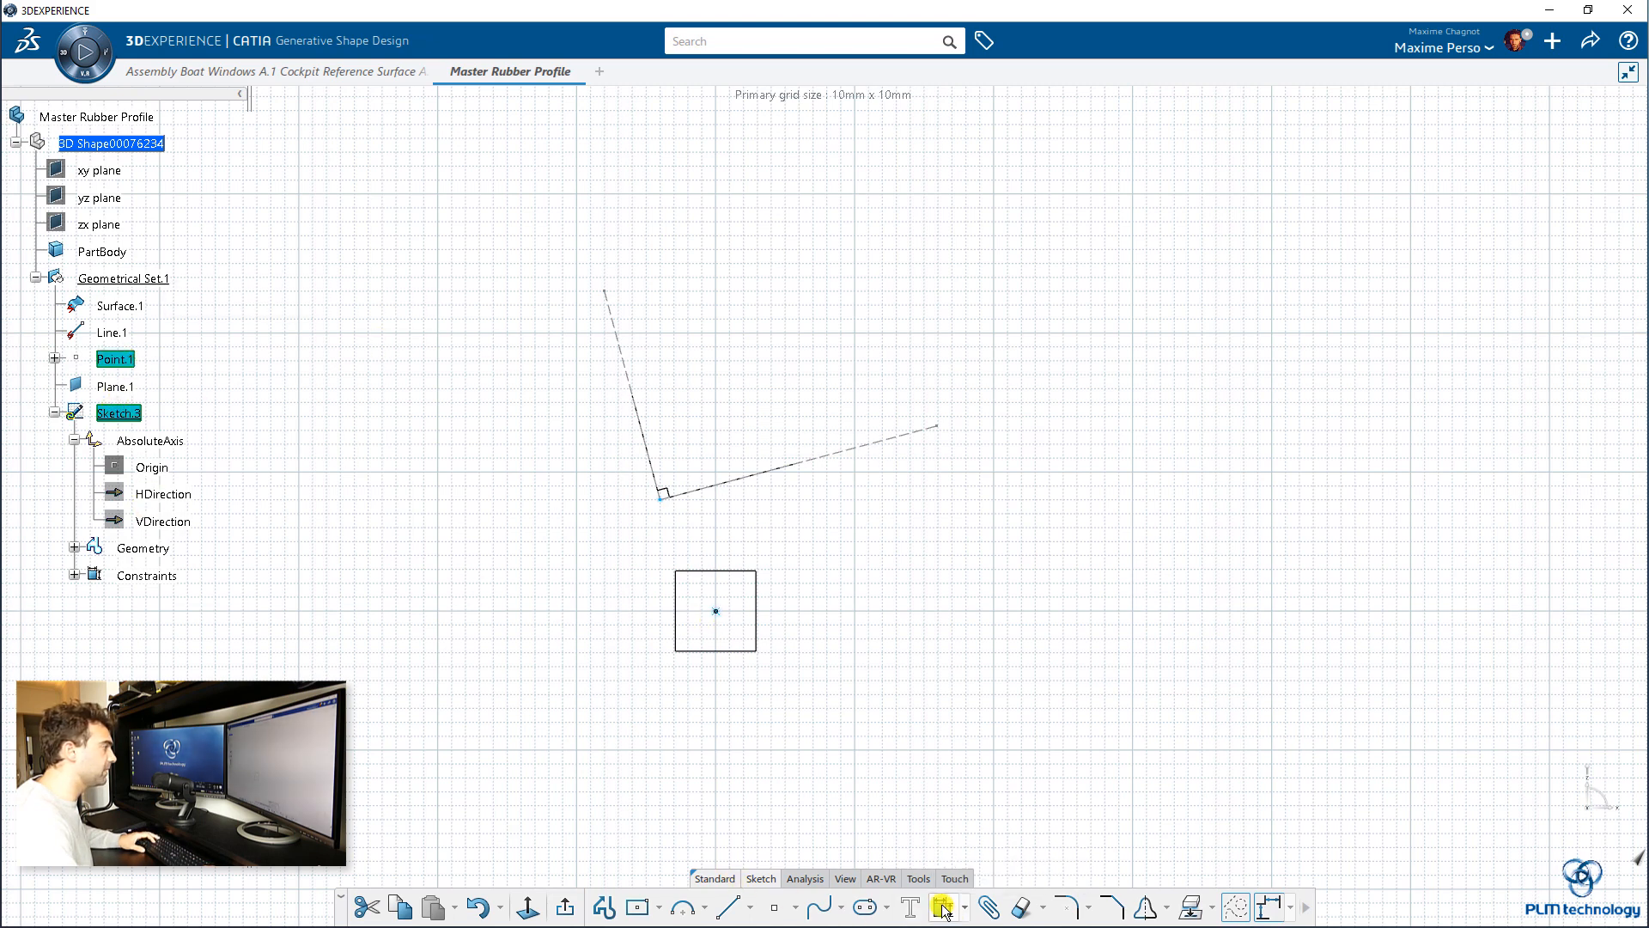
{"action": "left_click", "coordinate": [661, 497]}
{"action": "right_click", "coordinate": [894, 545]}
{"action": "left_click", "coordinate": [944, 668]}
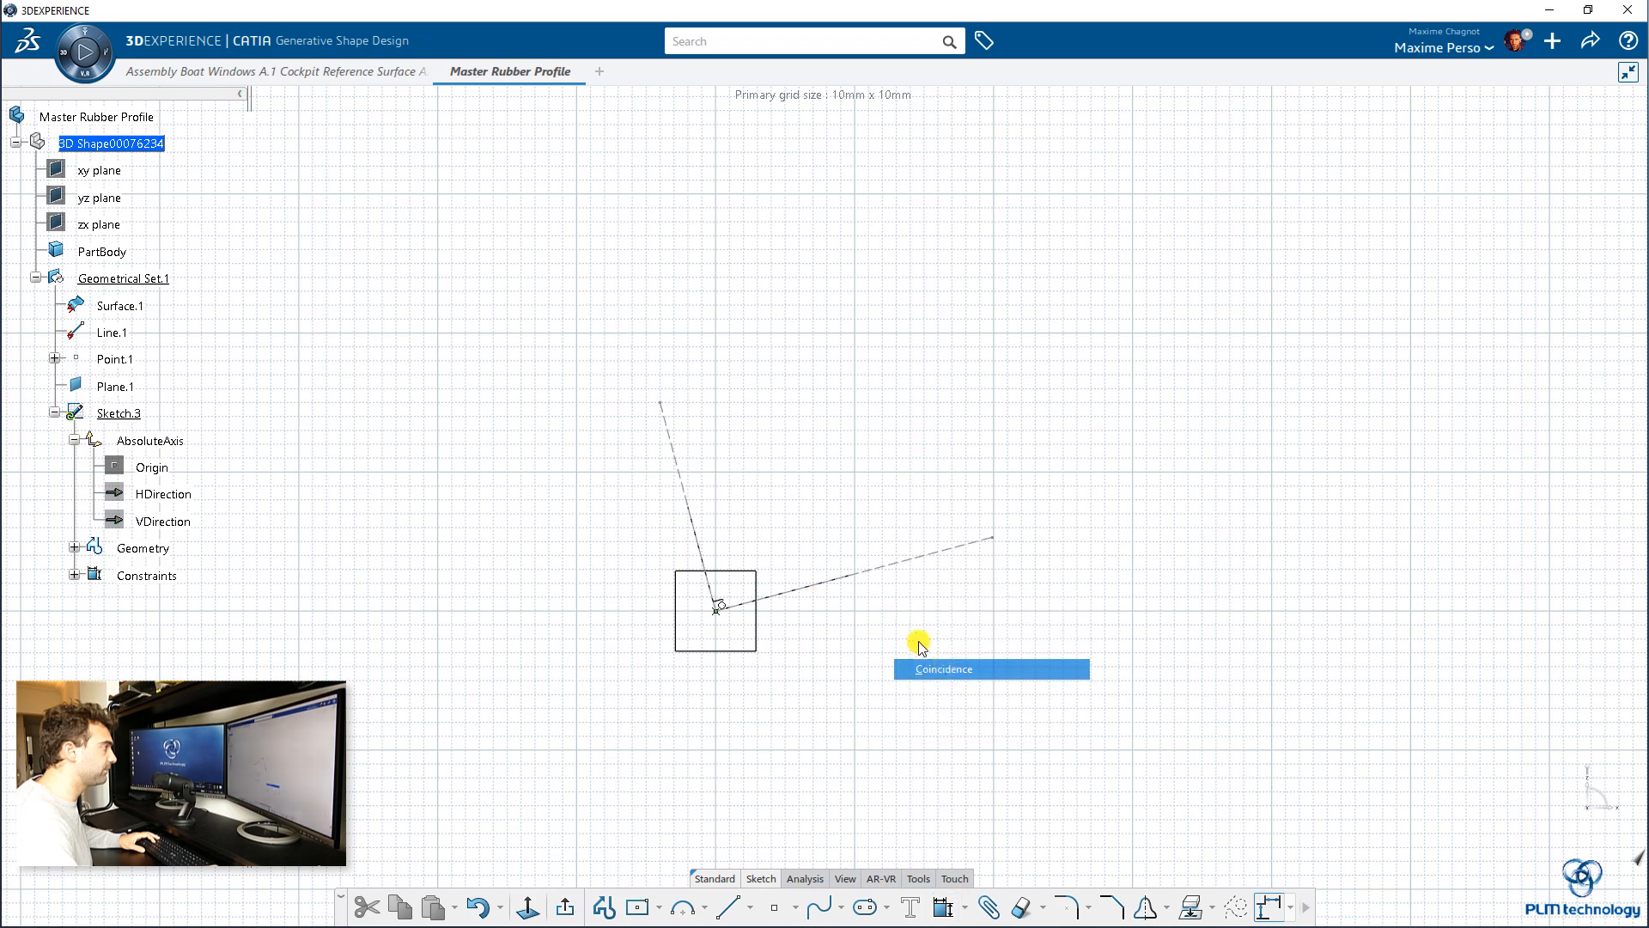
Constrain the longer construction line tangent to Surface.1 and set the view normal to the sketch.
{"action": "left_click", "coordinate": [830, 593]}
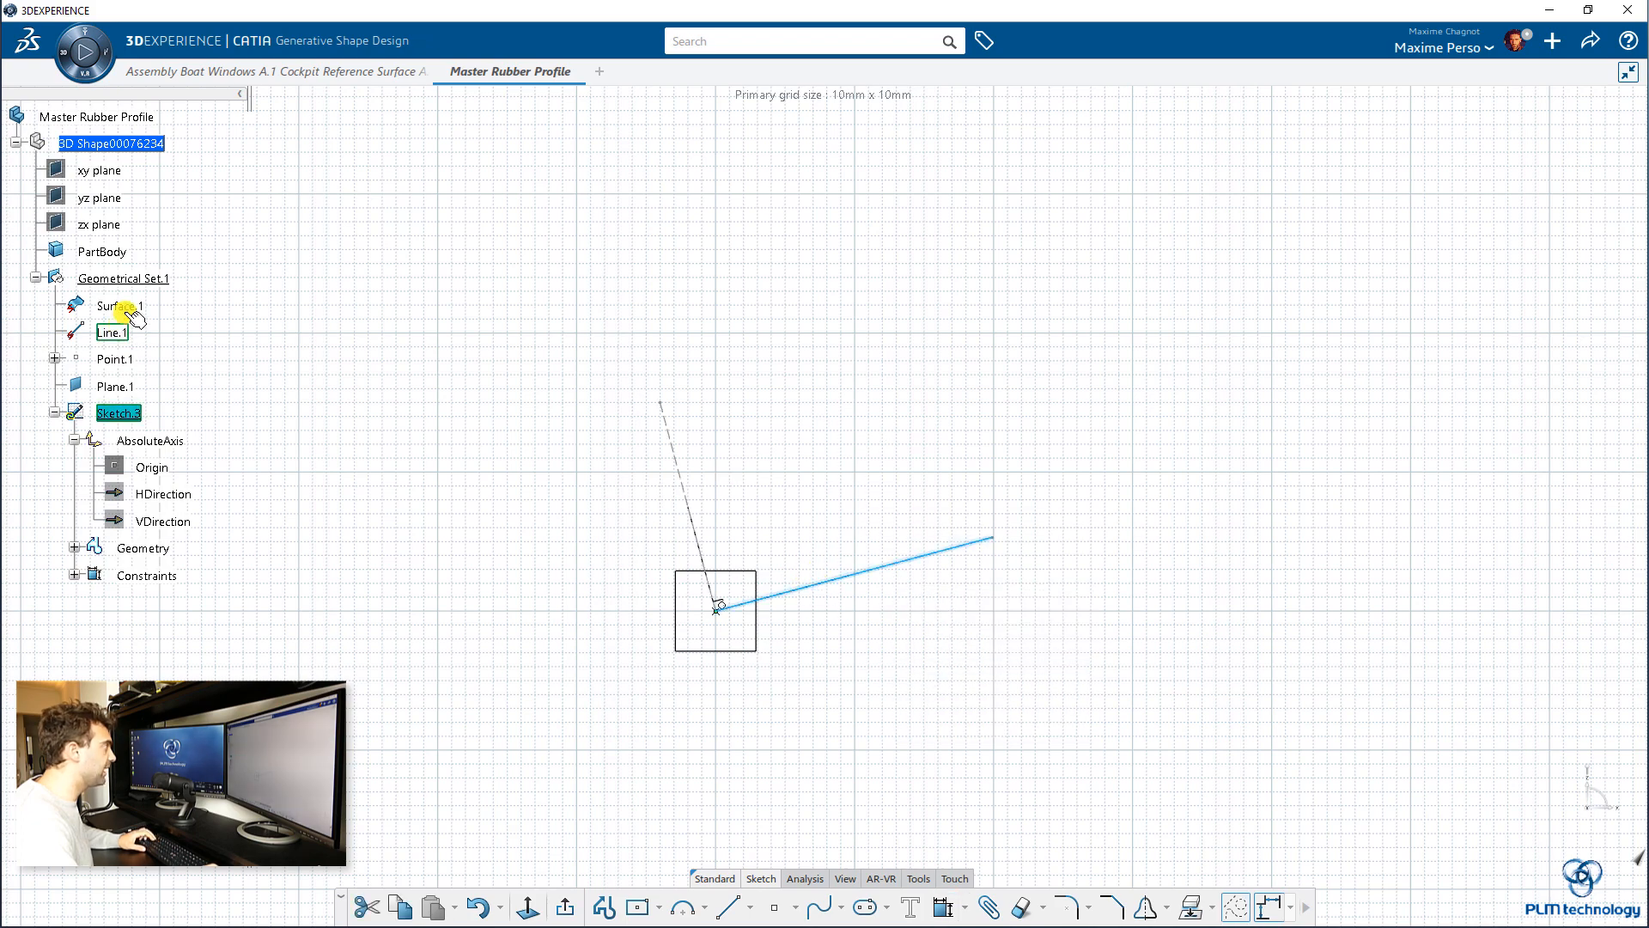
{"action": "left_click", "coordinate": [943, 907]}
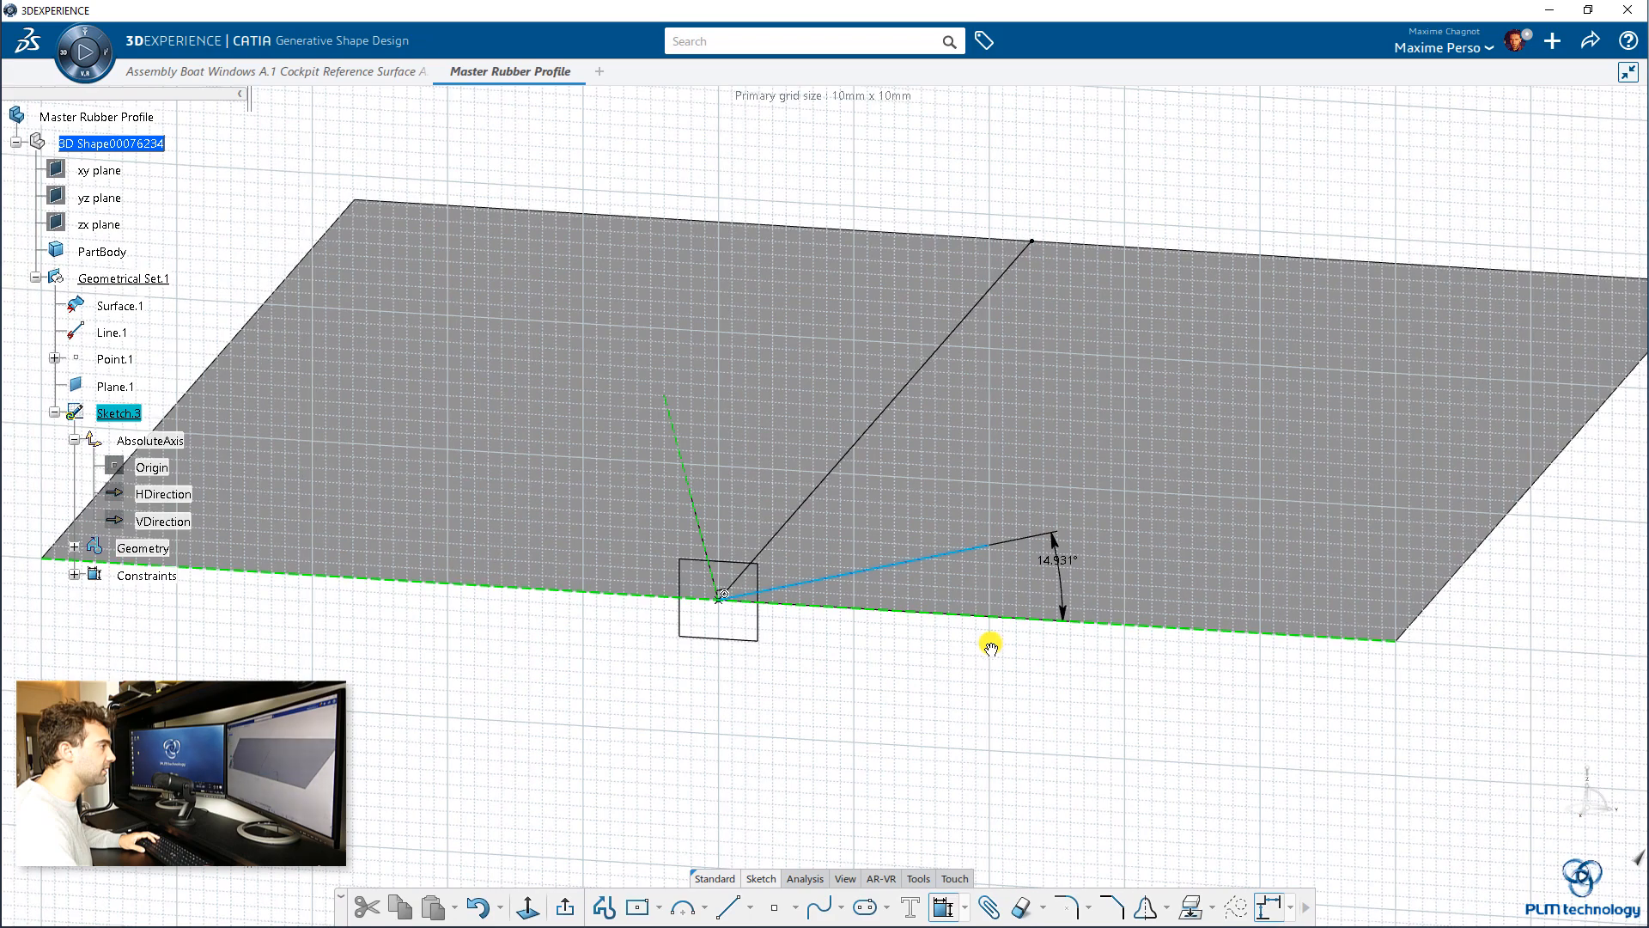
{"action": "right_click", "coordinate": [1130, 530]}
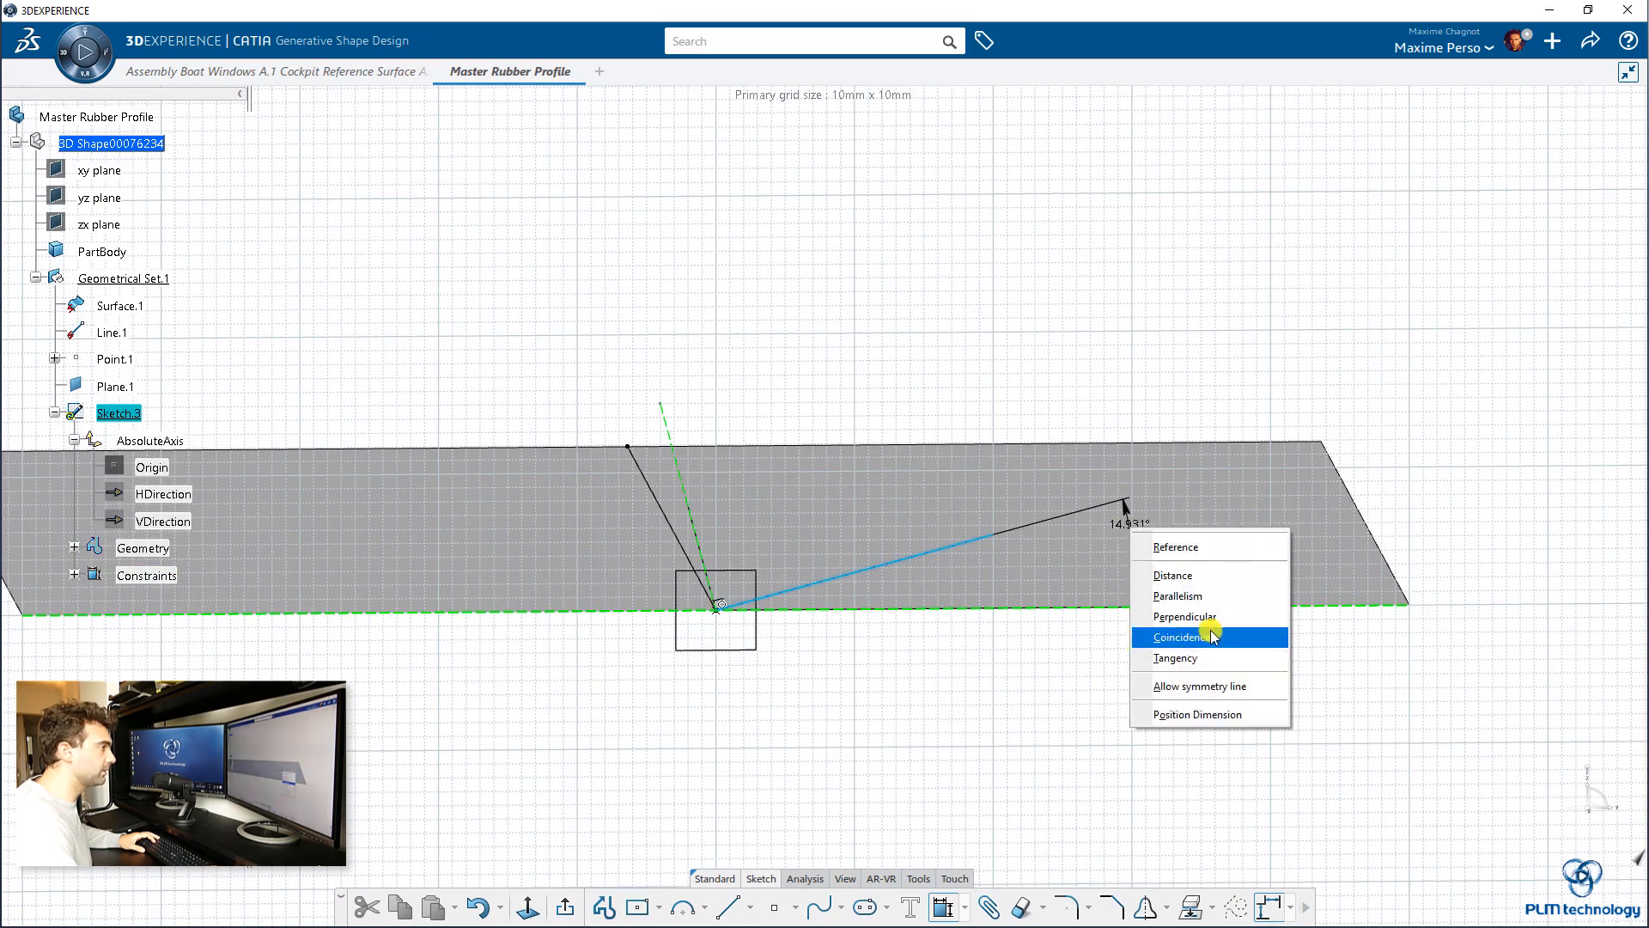
{"action": "left_click", "coordinate": [1198, 656]}
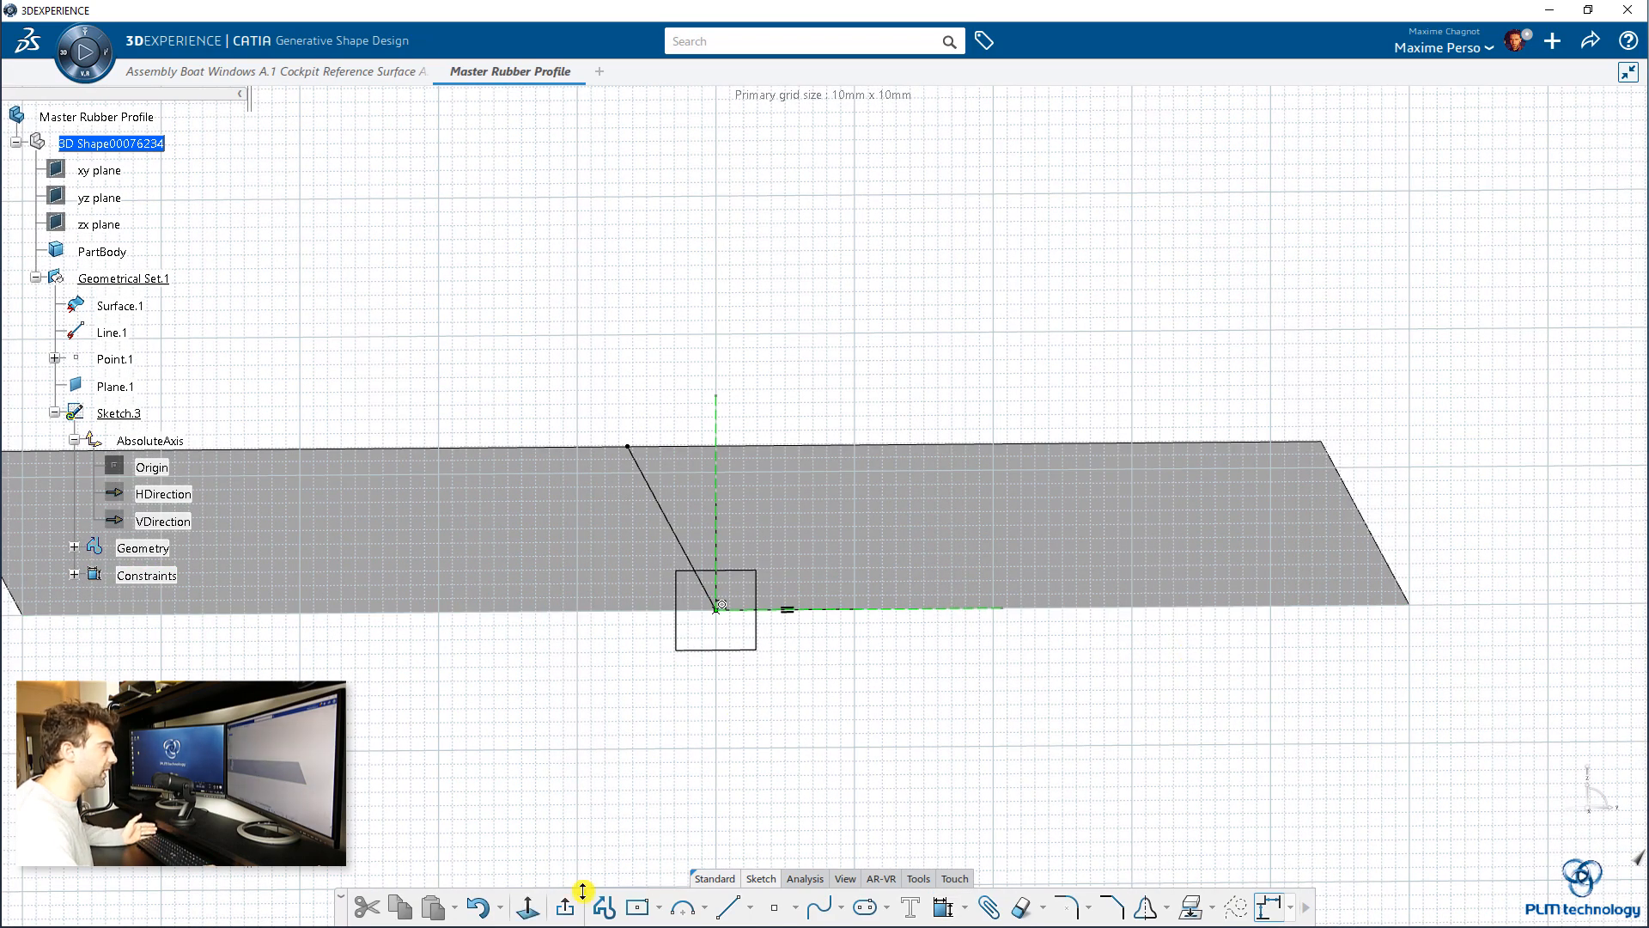
{"action": "left_click", "coordinate": [537, 908]}
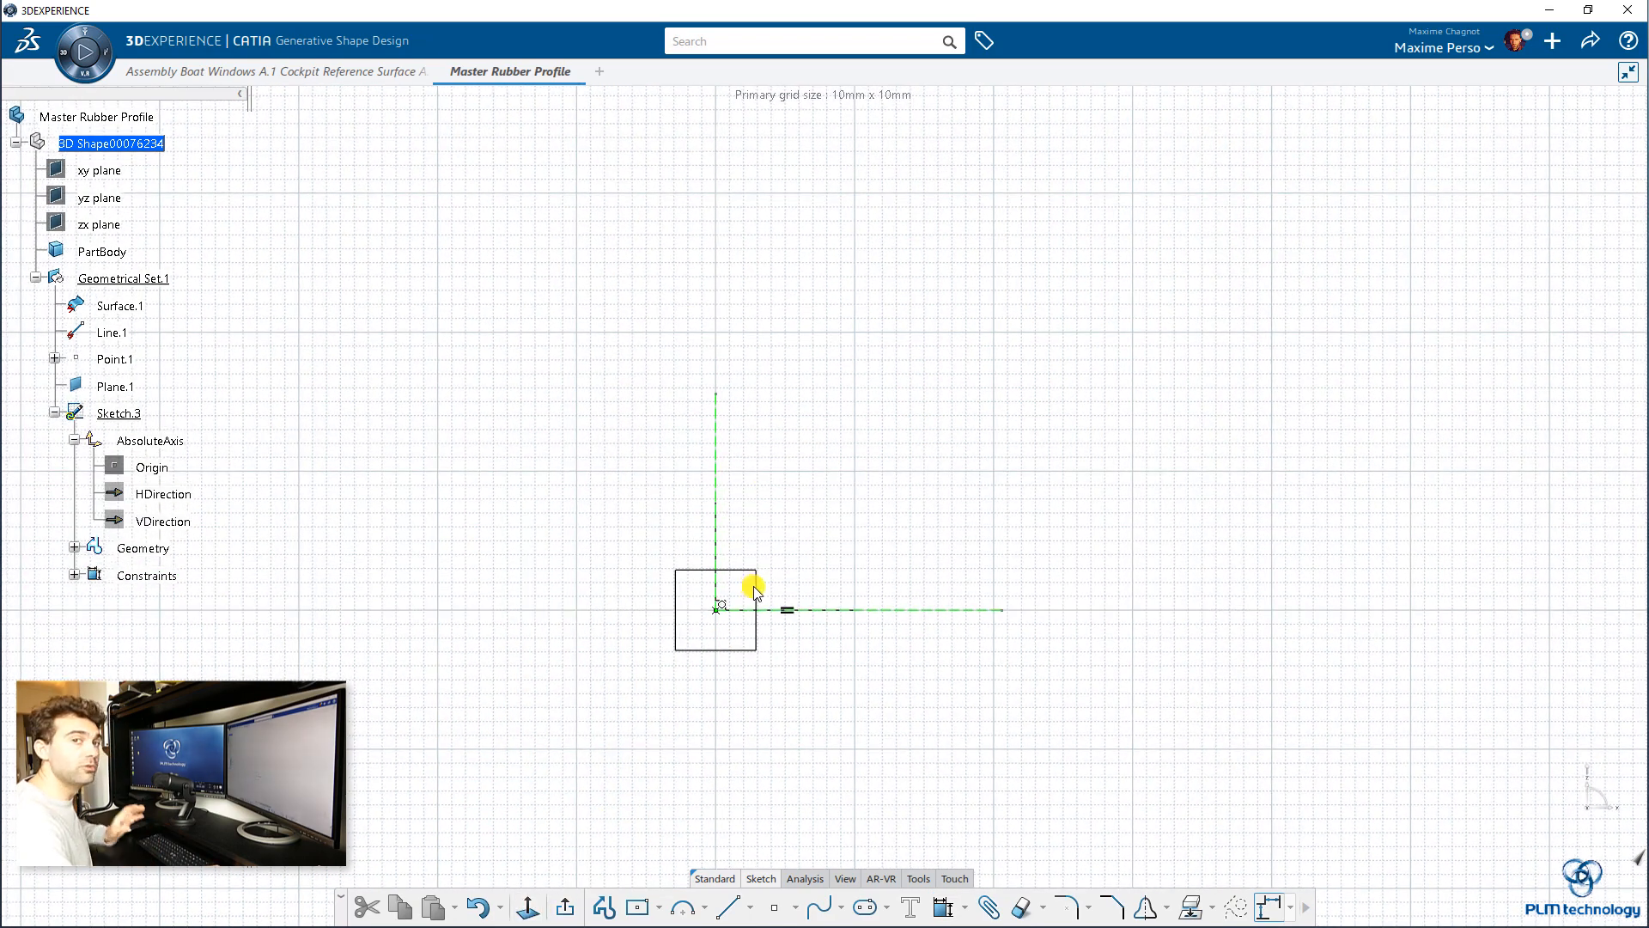
Sketch an open stepped U profile left of the vertical construction line, with 12 mm horizontal segments and short vertical segments at both open ends.
{"action": "mouse_move", "coordinate": [721, 676]}
{"action": "middle_mouse_down"}
{"action": "mouse_move", "coordinate": [747, 571]}
{"action": "mouse_move", "coordinate": [736, 512]}
{"action": "mouse_move", "coordinate": [758, 628]}
{"action": "mouse_move", "coordinate": [658, 681]}
{"action": "mouse_move", "coordinate": [631, 592]}
{"action": "middle_mouse_up"}
{"action": "left_click", "coordinate": [602, 910]}
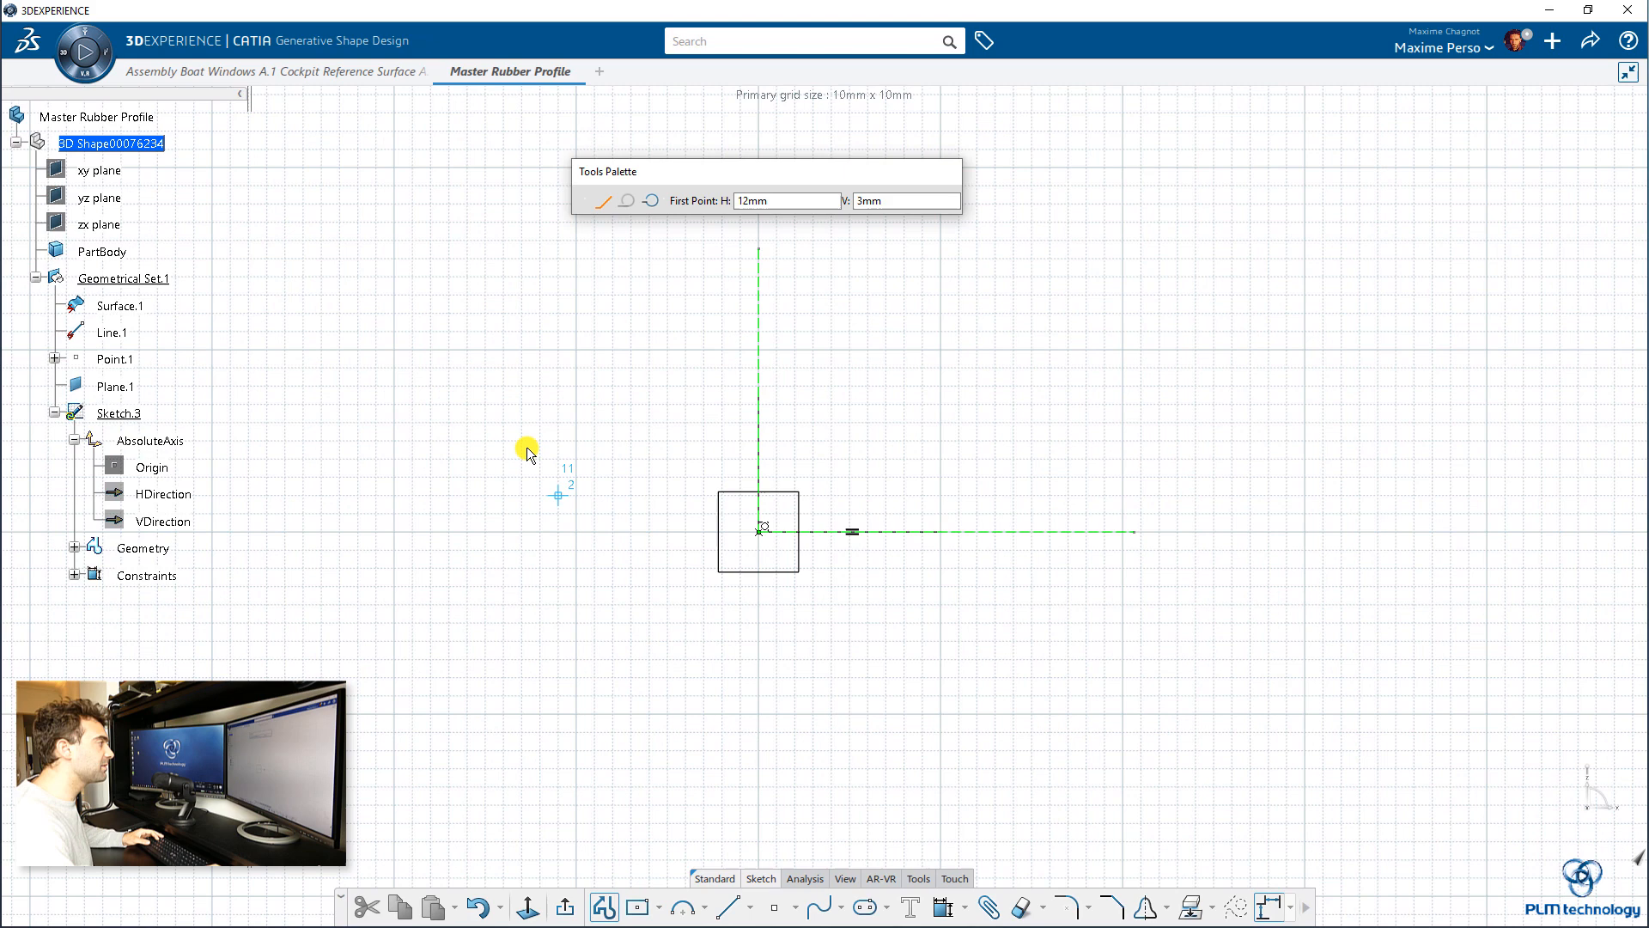
{"action": "left_click", "coordinate": [462, 378]}
{"action": "left_click", "coordinate": [467, 458]}
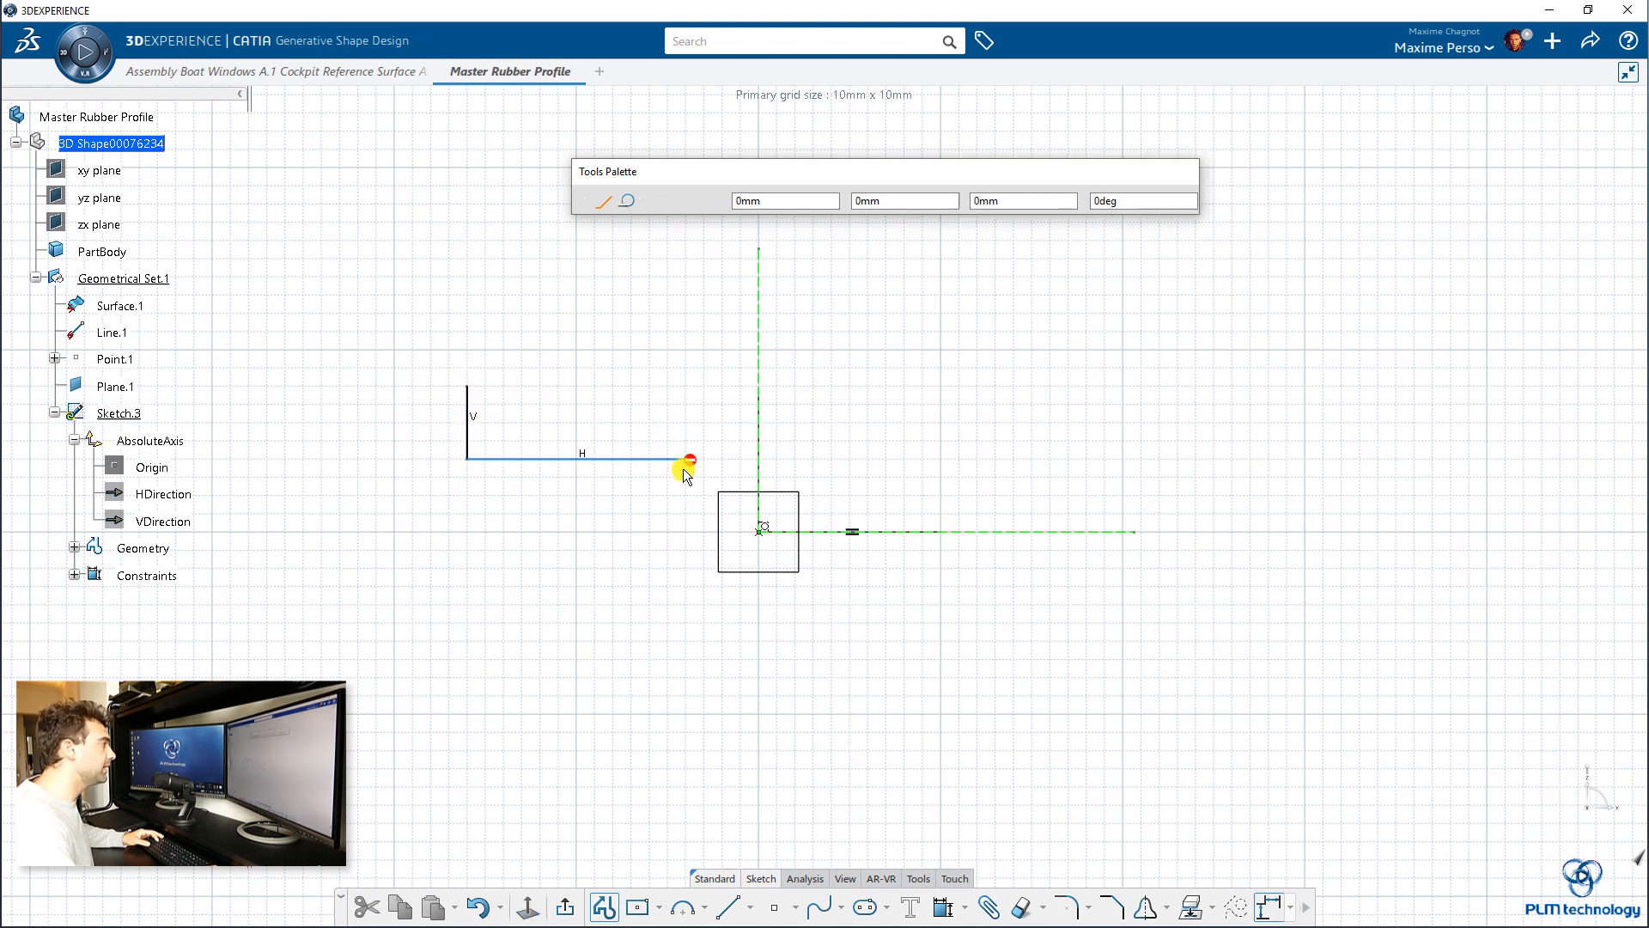
{"action": "left_click", "coordinate": [686, 459]}
{"action": "left_click", "coordinate": [686, 604]}
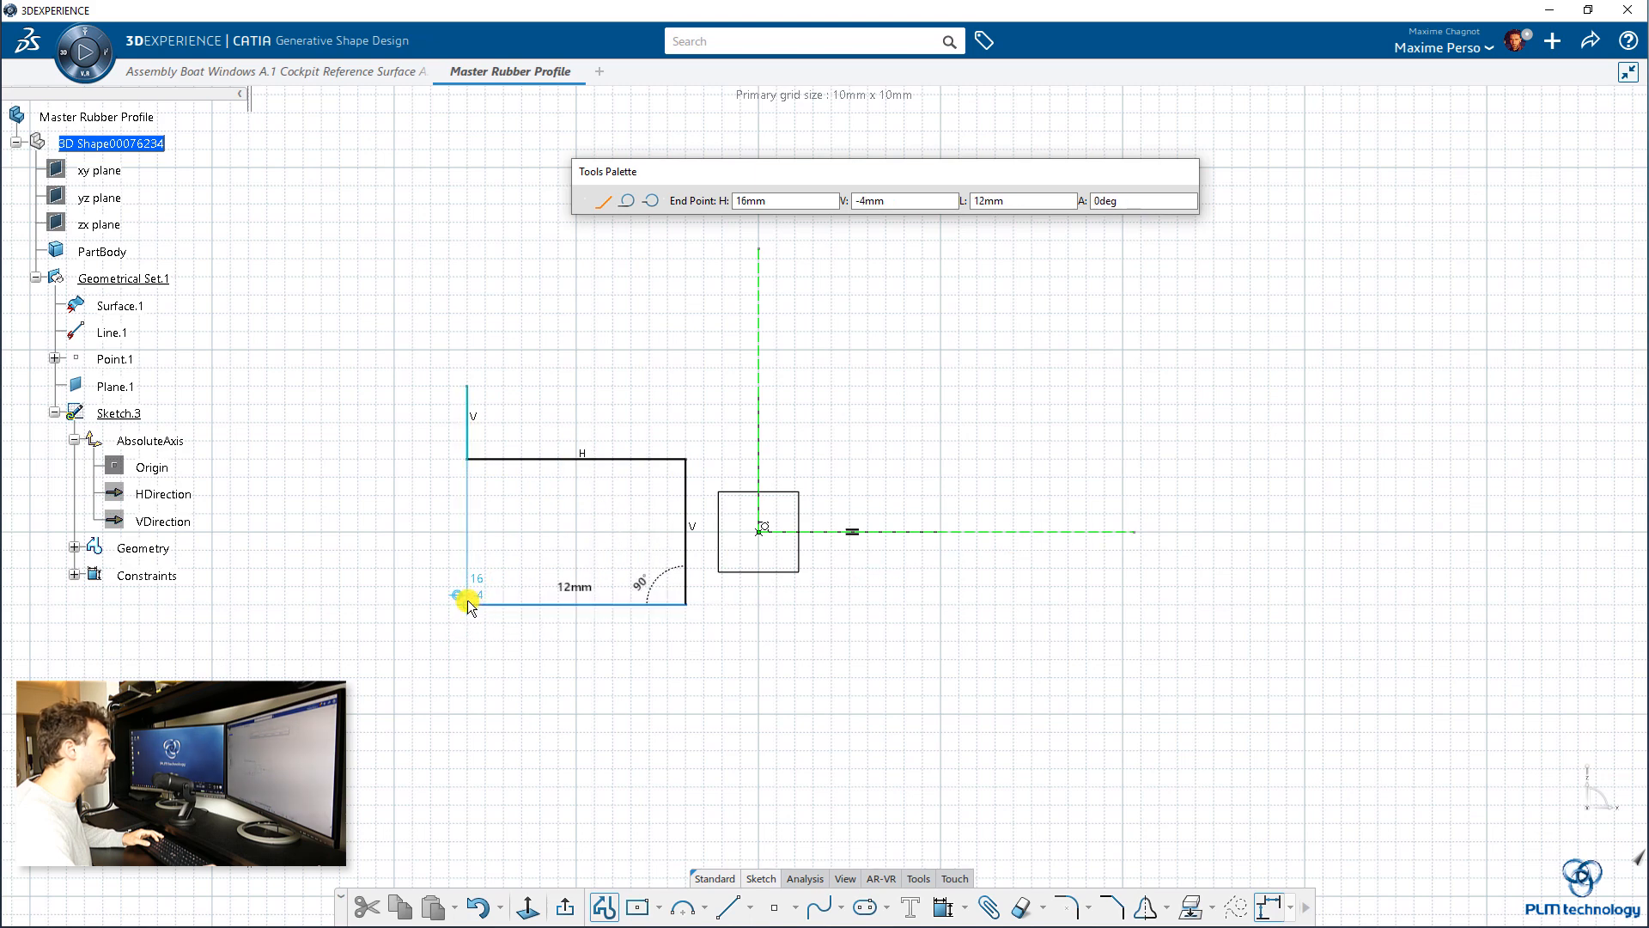
{"action": "left_click", "coordinate": [468, 604]}
{"action": "left_click", "coordinate": [467, 659]}
{"action": "key", "text": "Escape"}
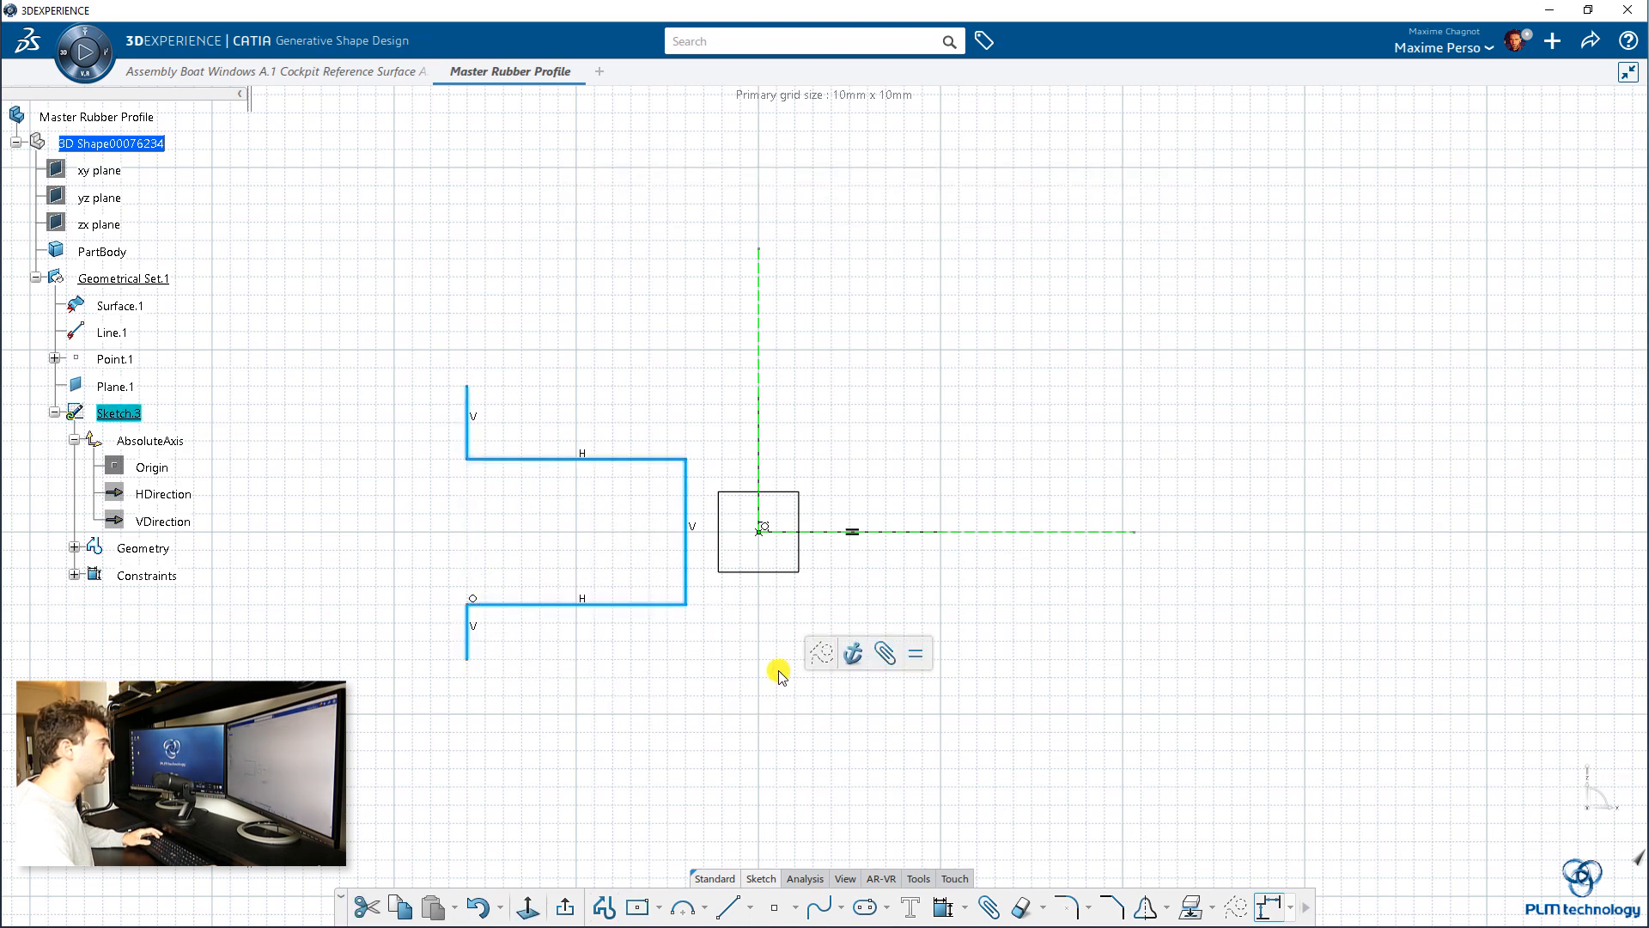
{"action": "left_click", "coordinate": [781, 677]}
Sketch a matching open stepped U profile right of the vertical construction line, opening away from it and ending in short vertical segments.
{"action": "left_click", "coordinate": [615, 909]}
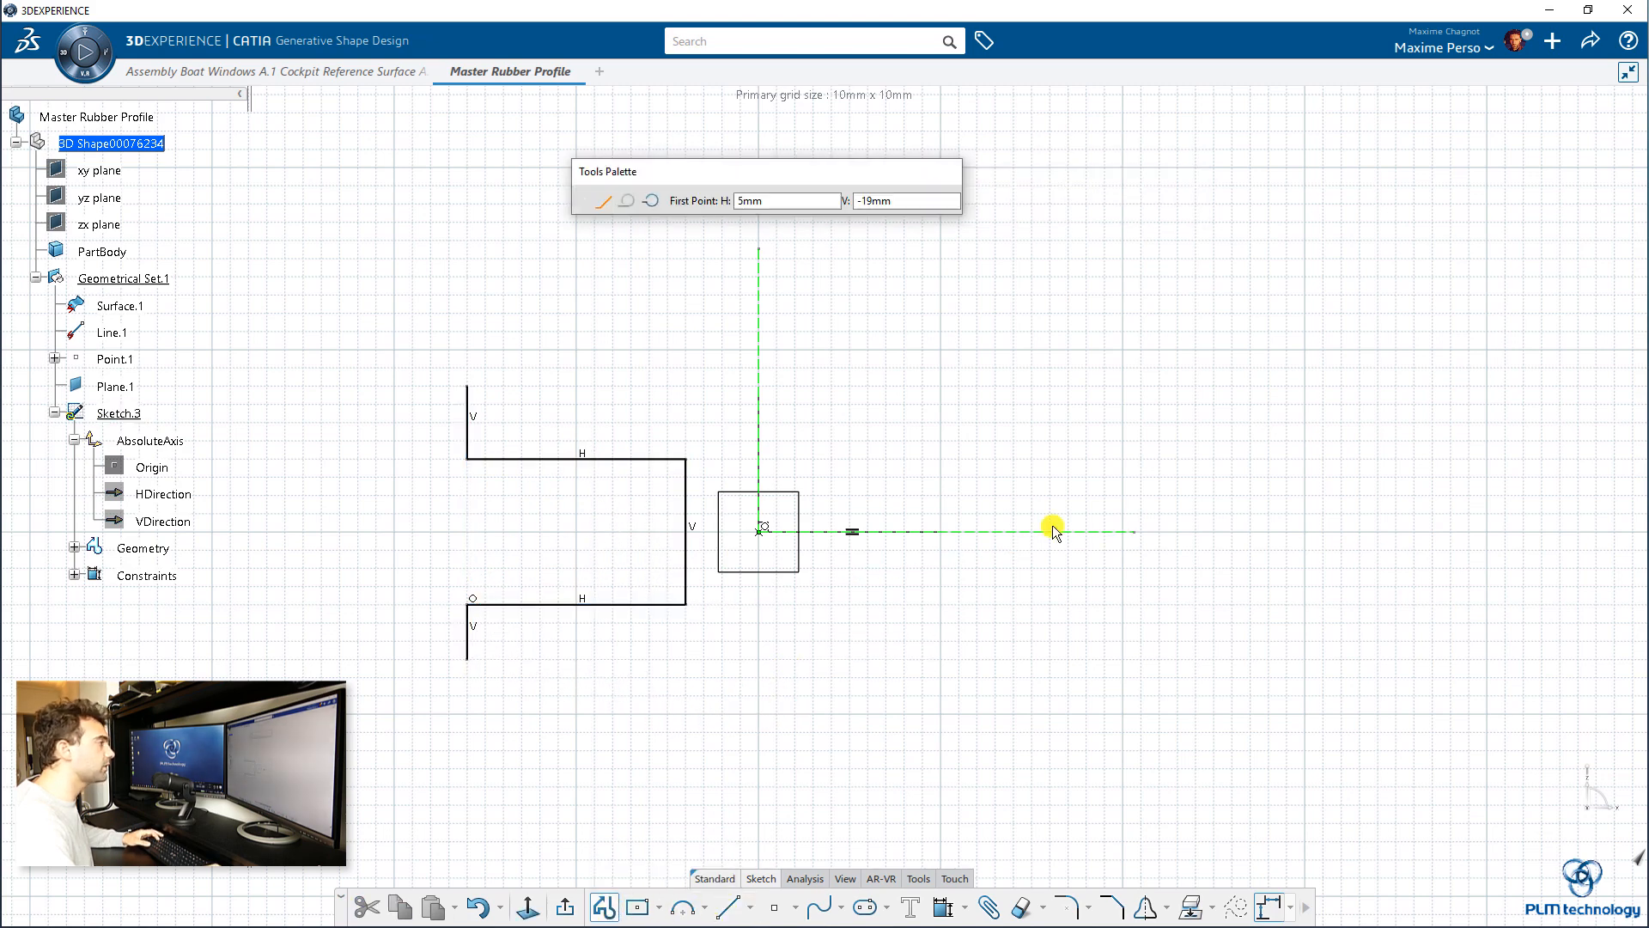
{"action": "left_click", "coordinate": [1068, 351]}
{"action": "left_click", "coordinate": [1068, 441]}
{"action": "left_click", "coordinate": [850, 441]}
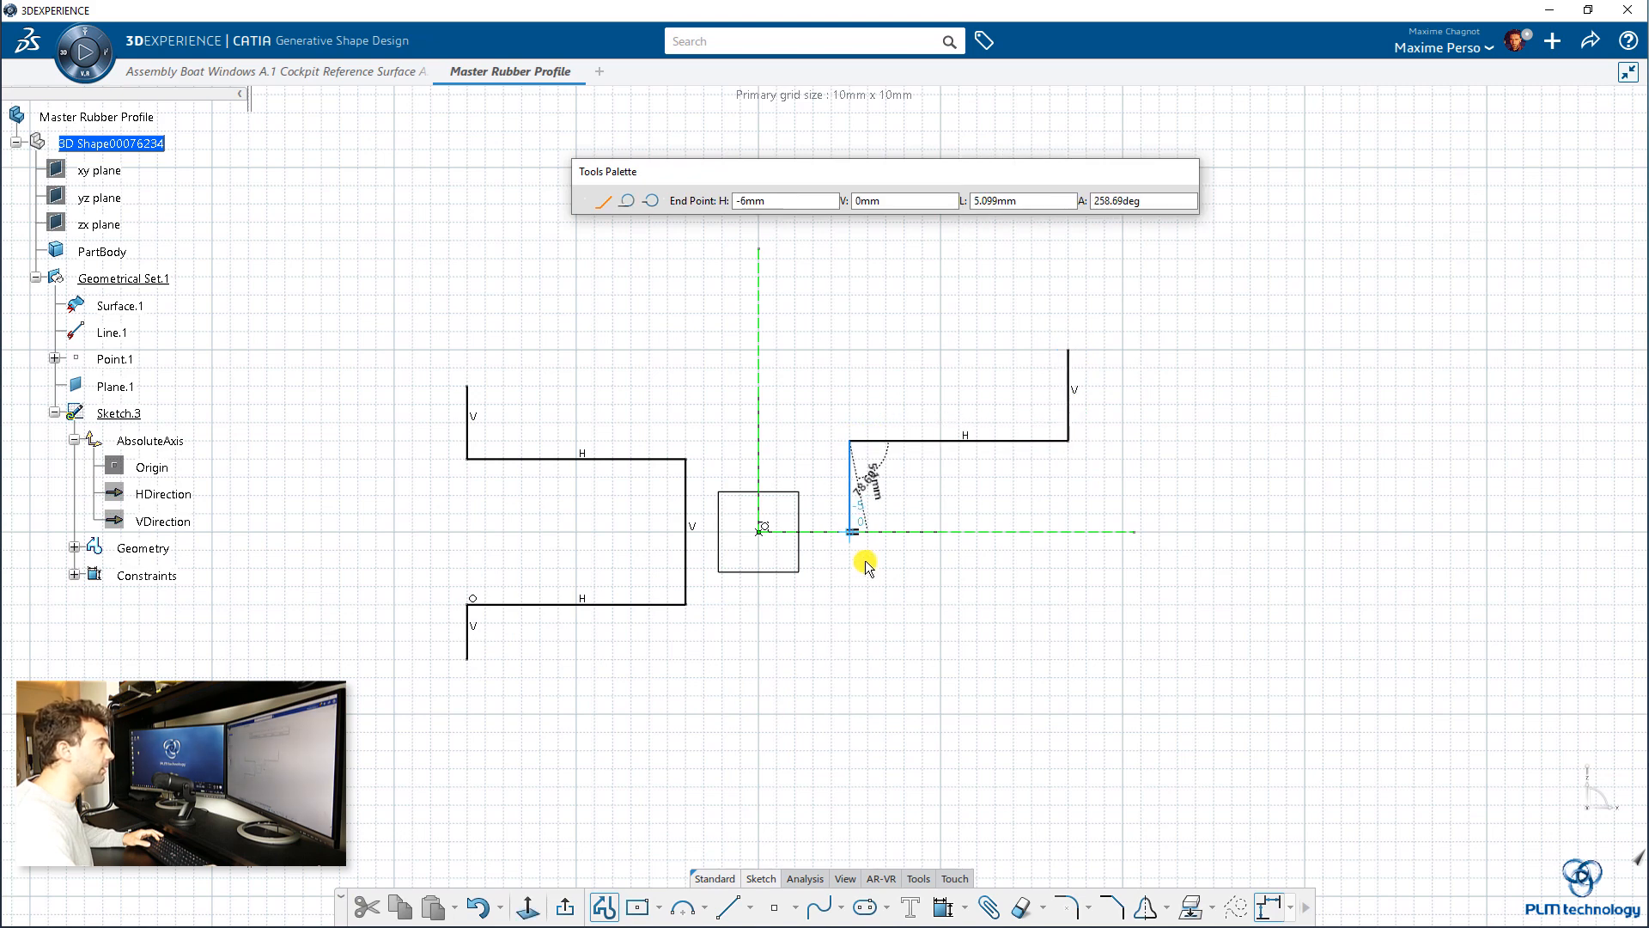
{"action": "left_click", "coordinate": [850, 603]}
{"action": "left_click", "coordinate": [1070, 612]}
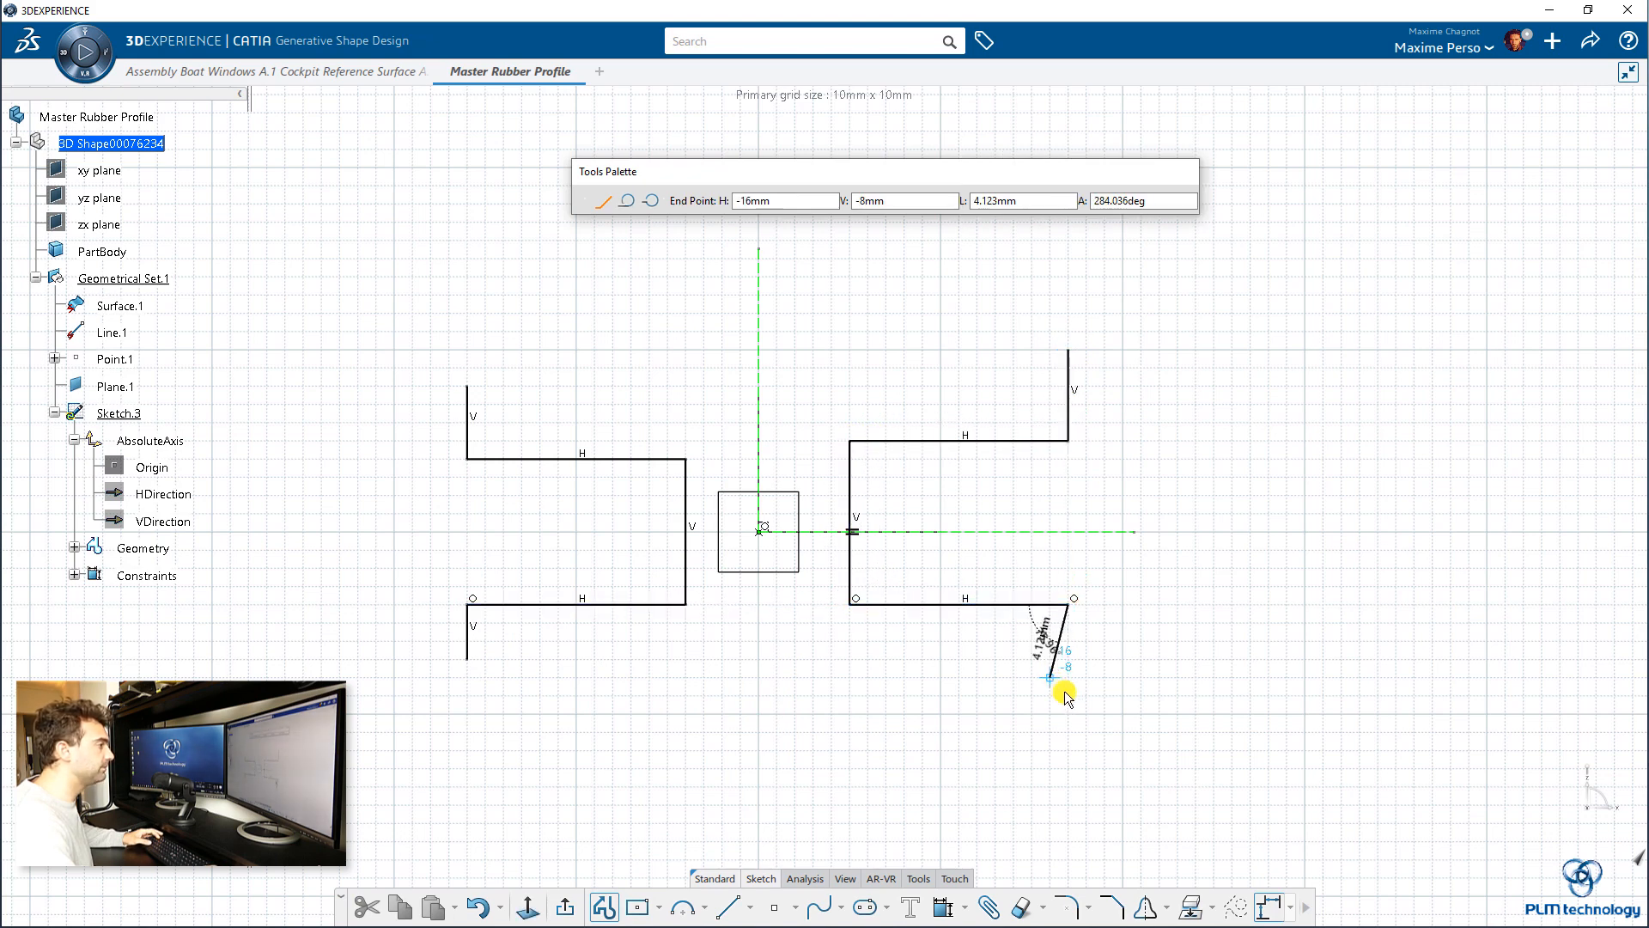
{"action": "double_click", "coordinate": [1067, 695]}
{"action": "left_click", "coordinate": [822, 709]}
Delete the horizontal and vertical constraints from all segments of the left stepped U profile.
{"action": "scroll", "coordinate": [747, 648], "scroll_direction": "up", "scroll_amount": 2}
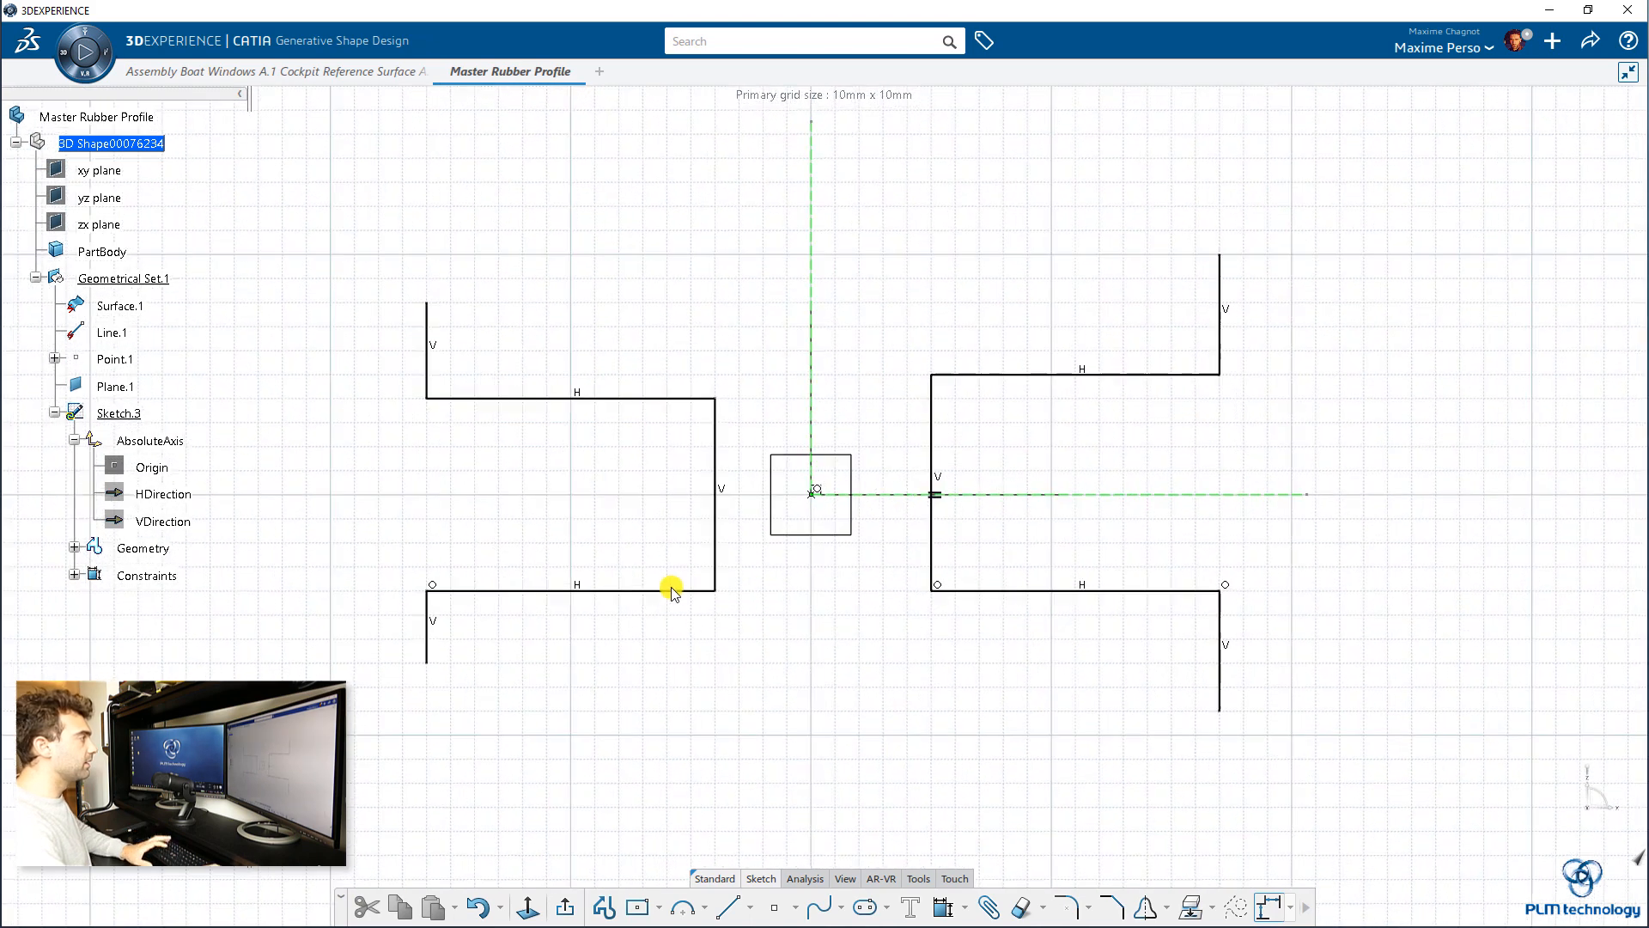
{"action": "left_click", "coordinate": [431, 344]}
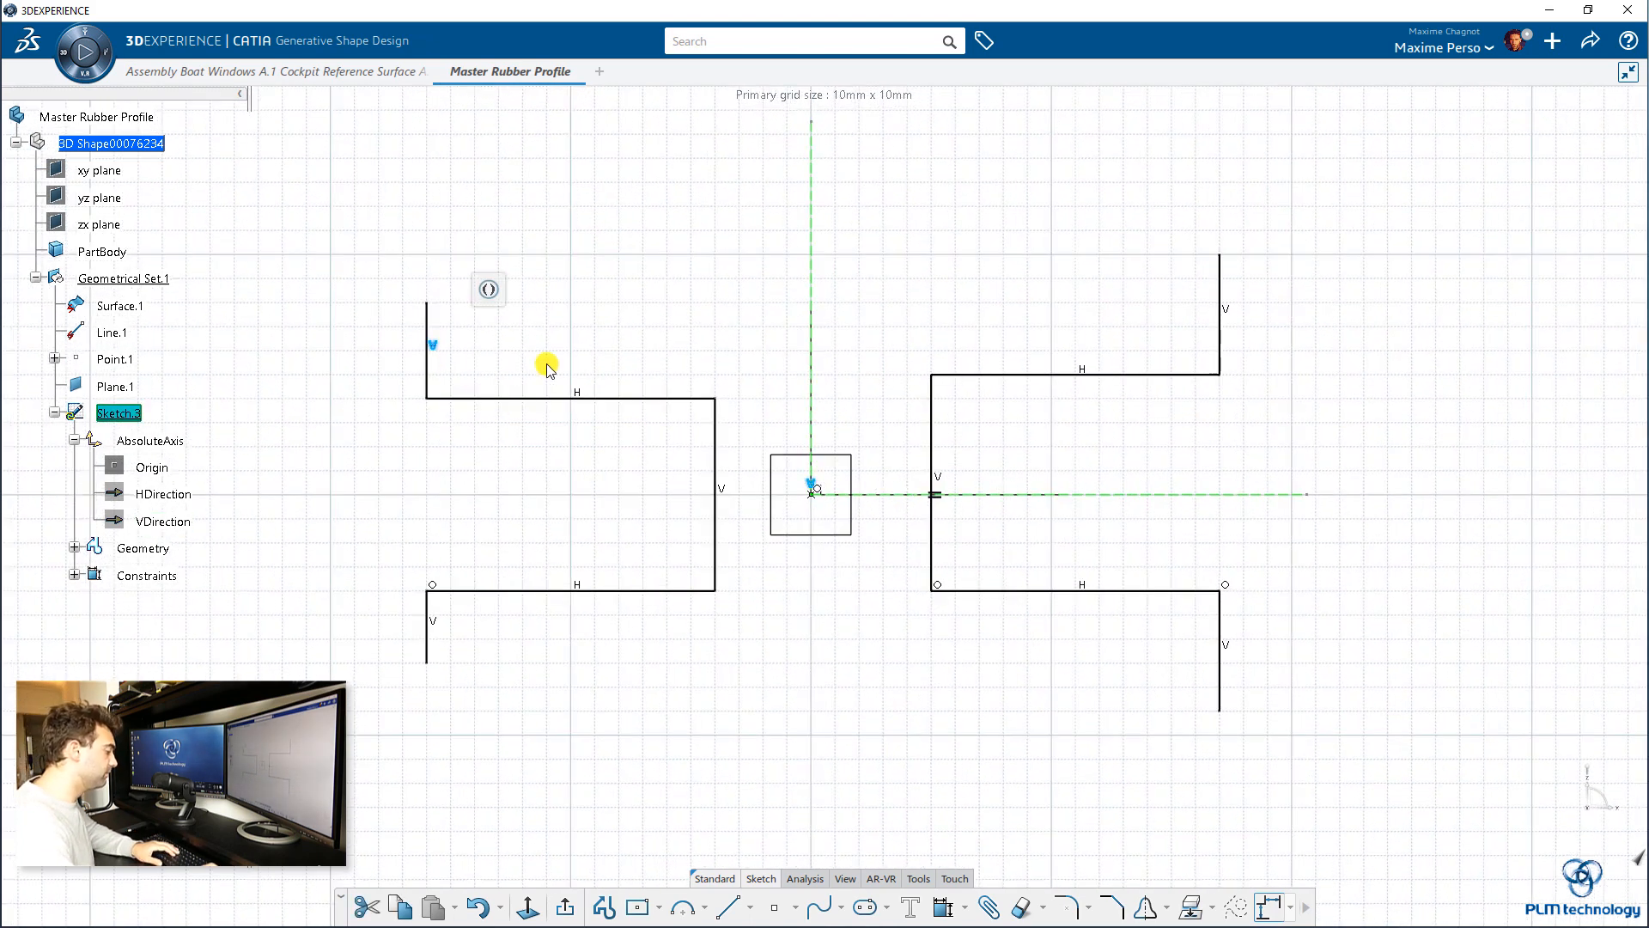
{"action": "key", "text": "Delete"}
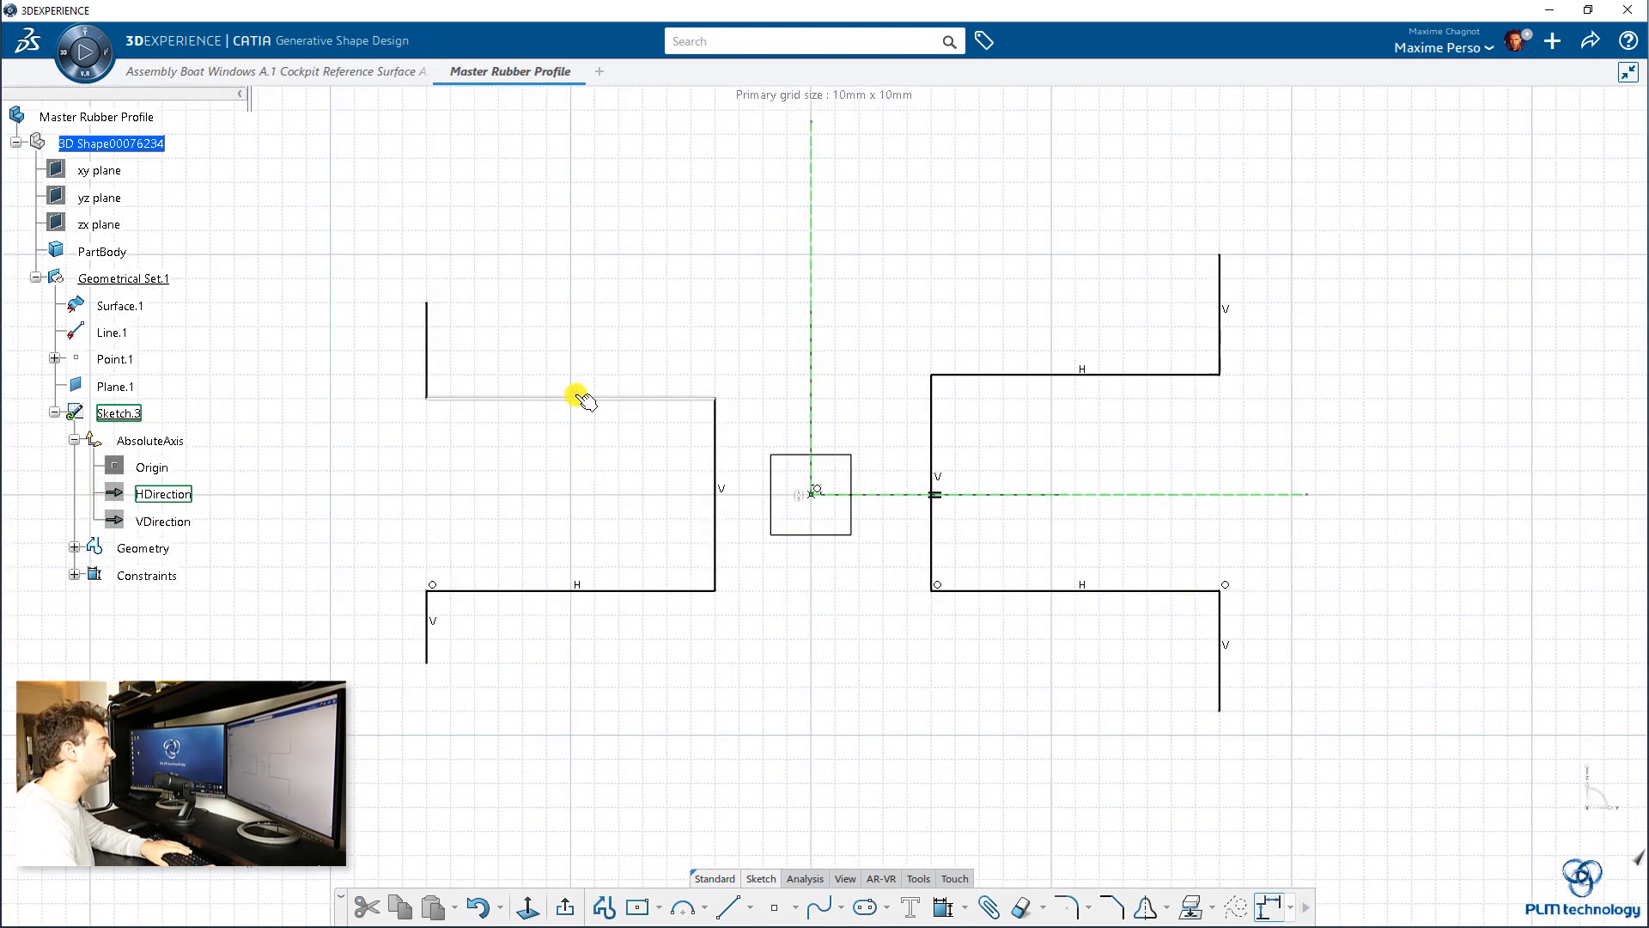
{"action": "left_click", "coordinate": [579, 391]}
{"action": "key", "text": "Delete"}
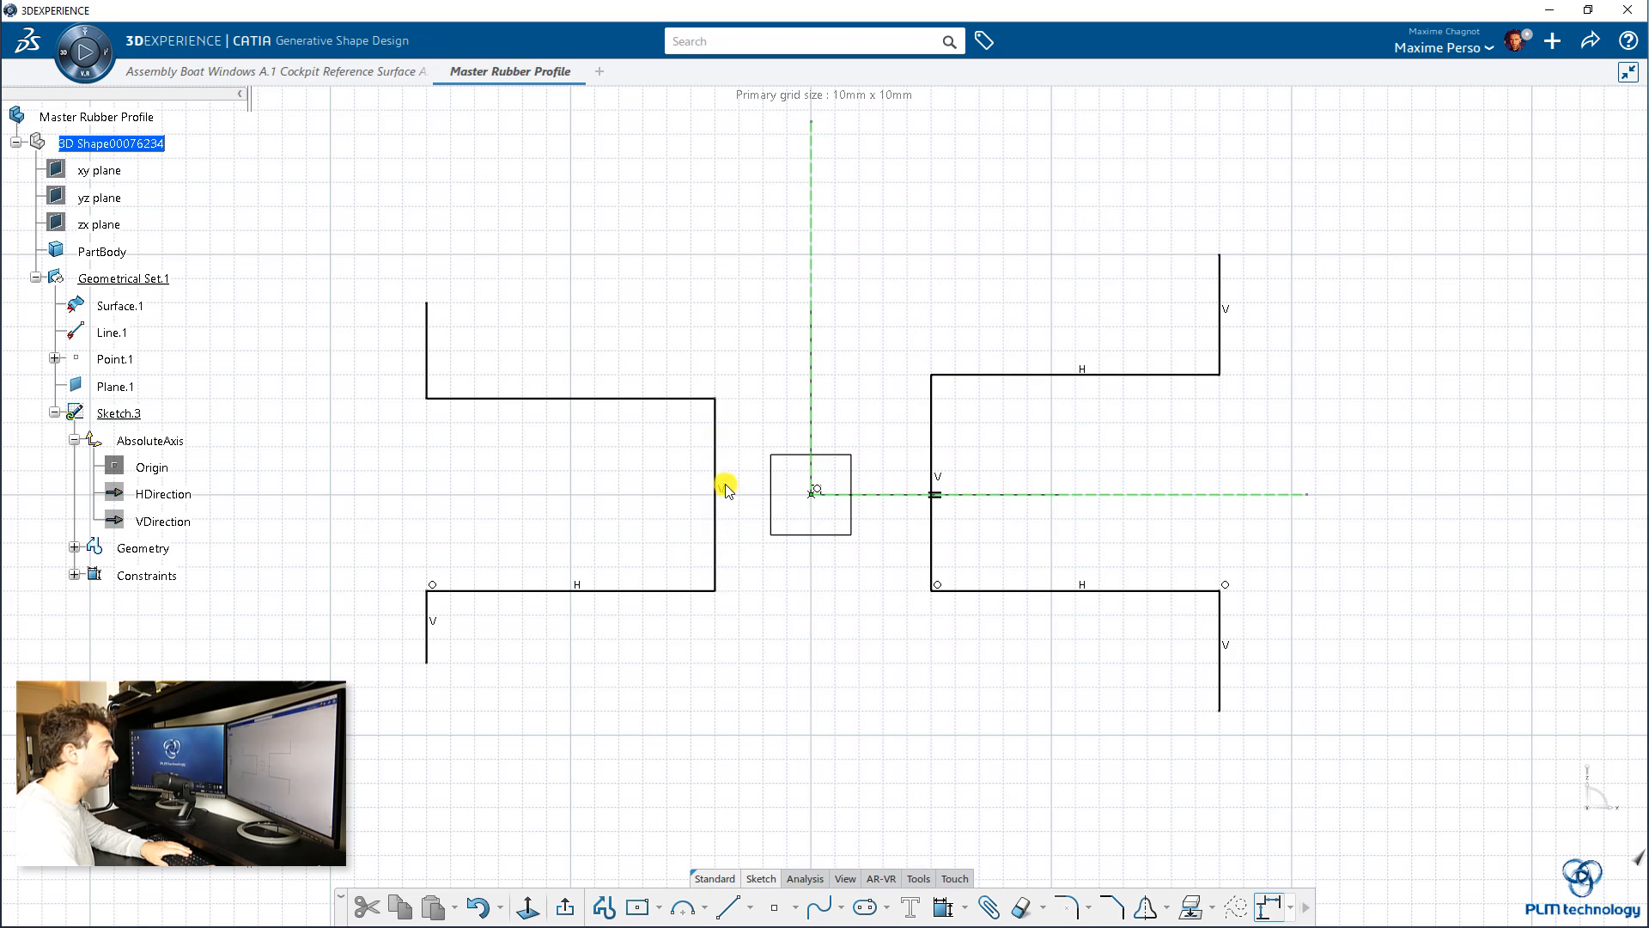
{"action": "left_click", "coordinate": [724, 487]}
{"action": "key", "text": "Delete"}
{"action": "left_click", "coordinate": [579, 586]}
{"action": "key", "text": "Delete"}
{"action": "left_click", "coordinate": [433, 617]}
{"action": "key", "text": "Delete"}
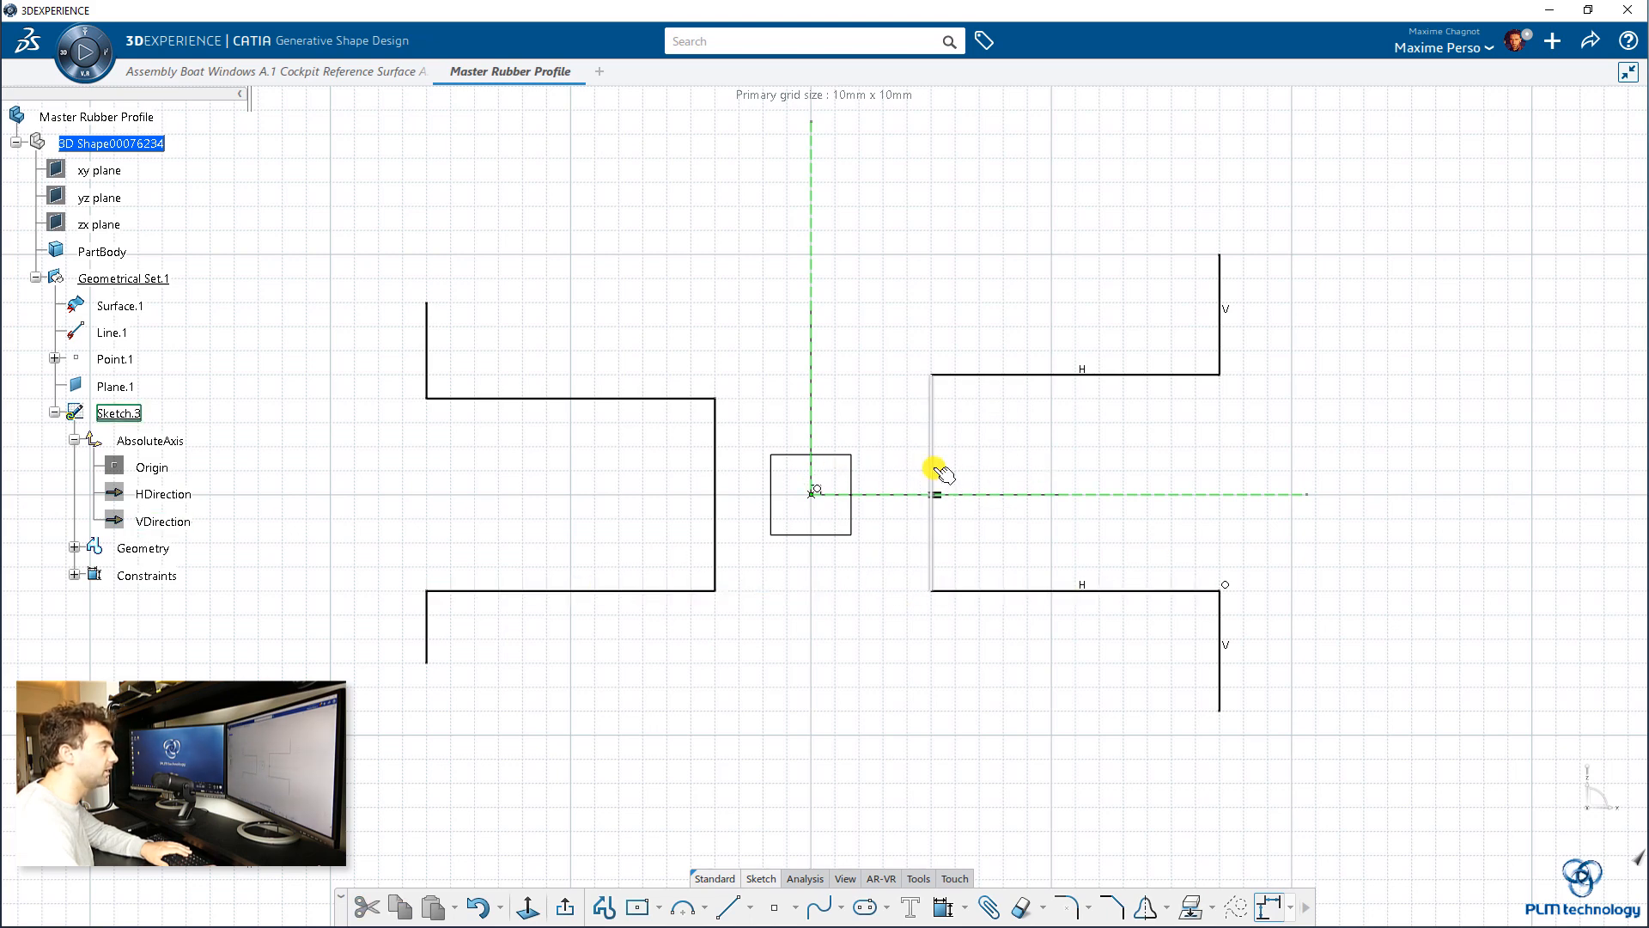
Delete the remaining horizontal, vertical and corner alignment constraints from the right stepped U profile.
{"action": "left_click", "coordinate": [1082, 370]}
{"action": "key", "text": "Delete"}
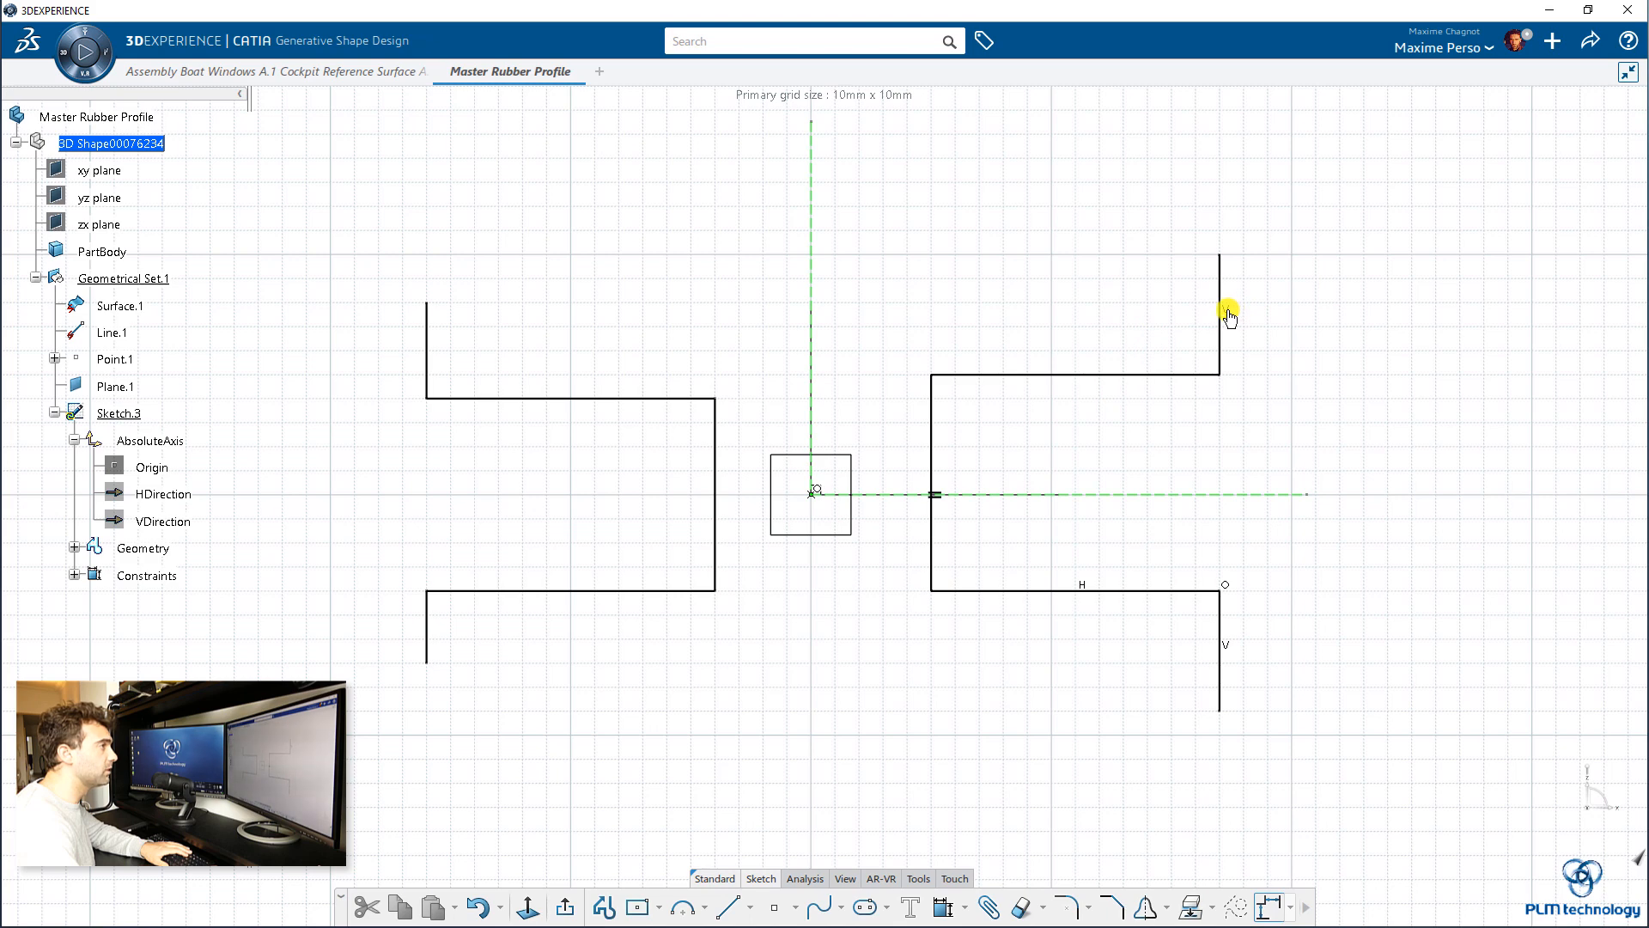
{"action": "left_click", "coordinate": [1083, 584]}
{"action": "key", "text": "Delete"}
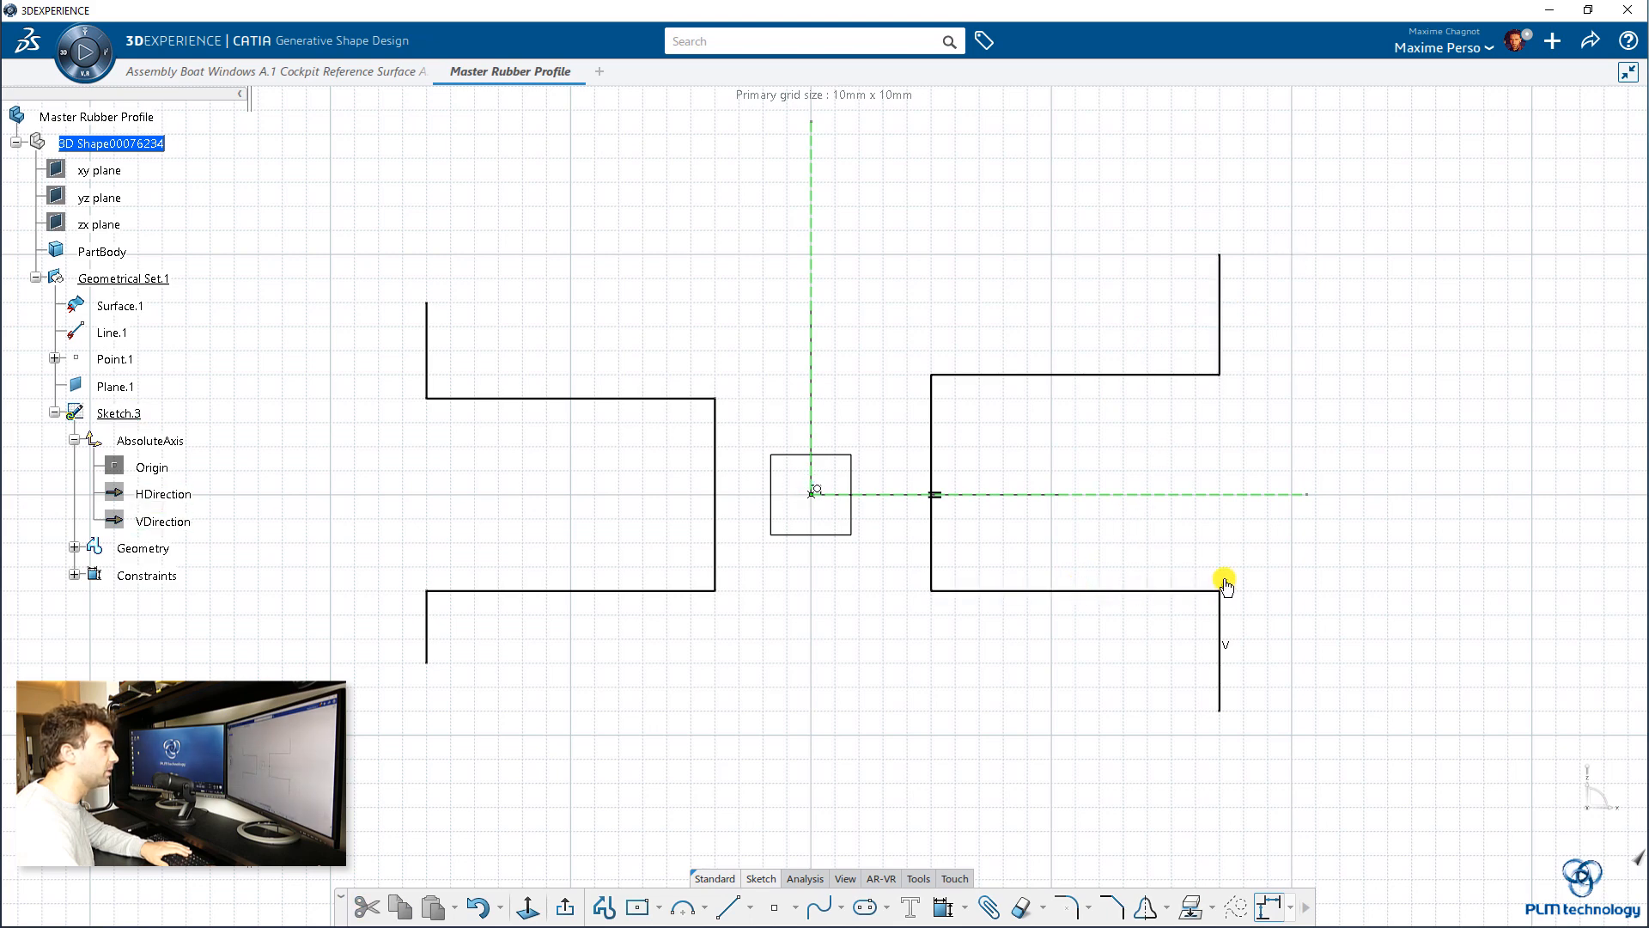
{"action": "left_click", "coordinate": [1229, 581]}
{"action": "key", "text": "Delete"}
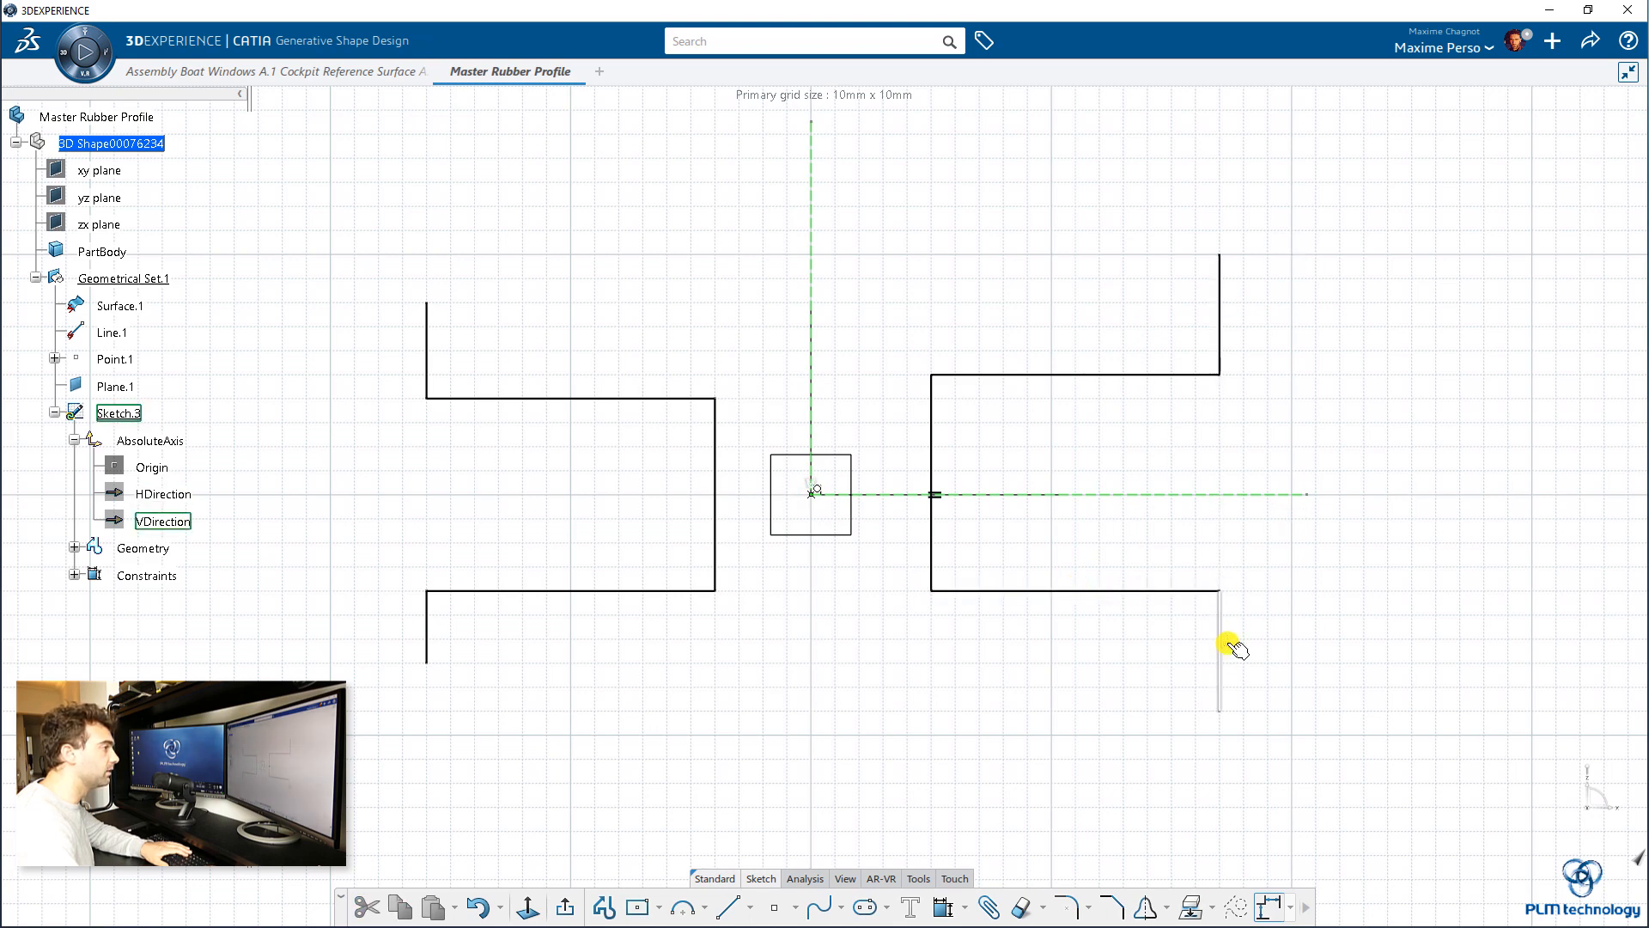
{"action": "left_click", "coordinate": [1229, 644]}
{"action": "key", "text": "Delete"}
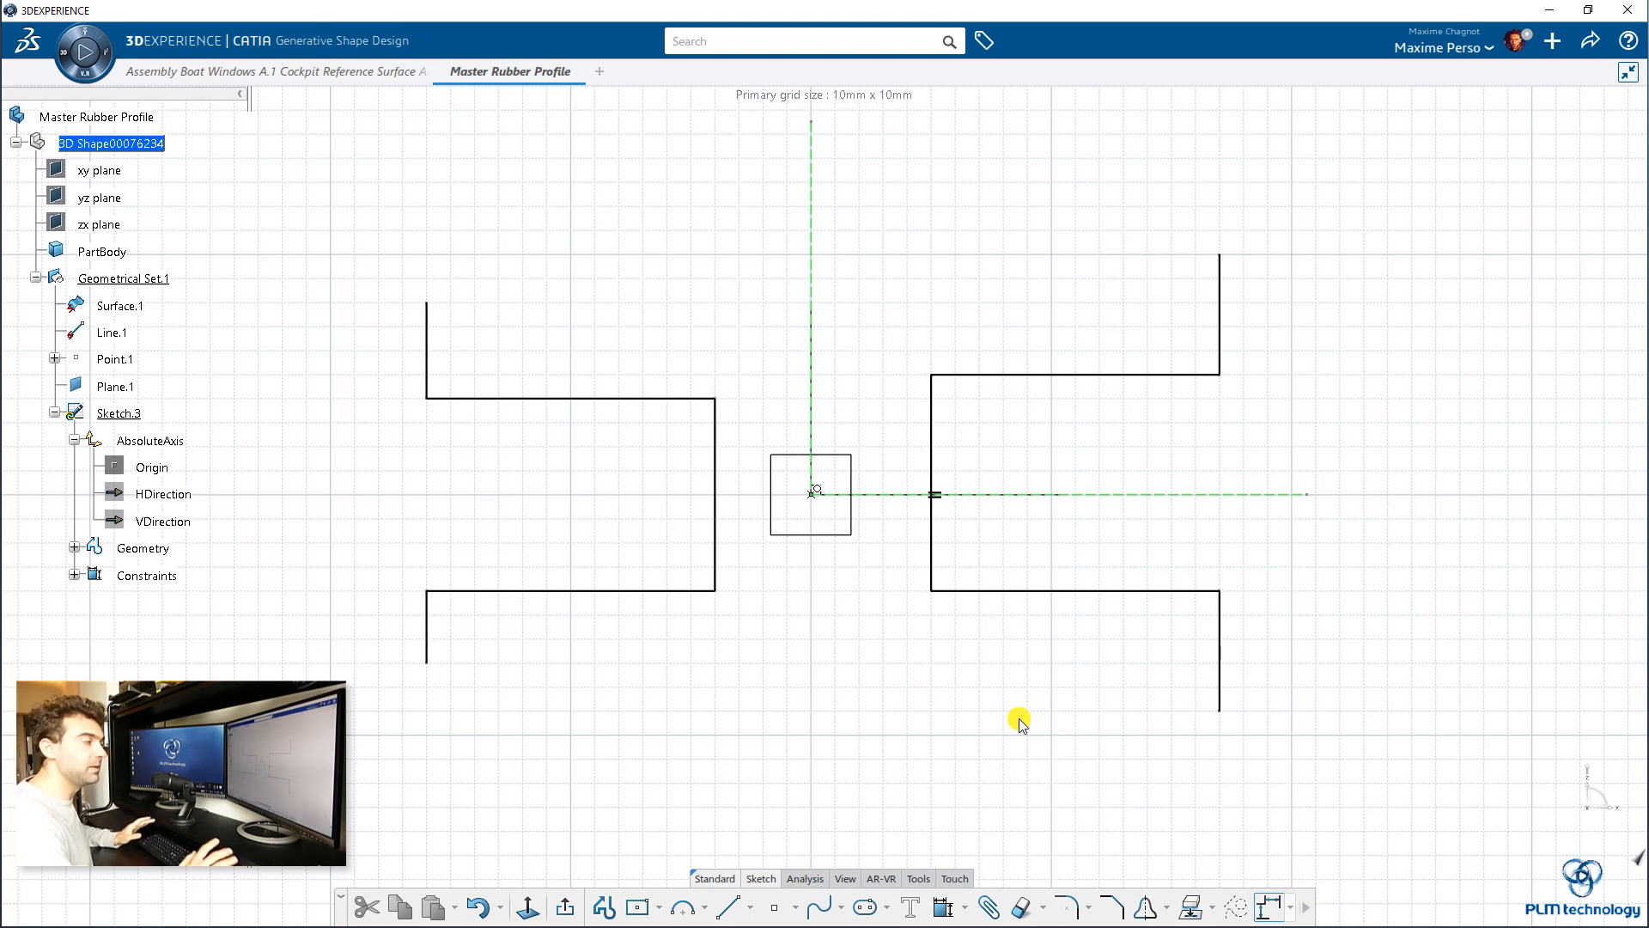
Constrain the left profile's upper horizontal segment perpendicular to the upper end segment and to the central vertical segment.
{"action": "left_click", "coordinate": [430, 340]}
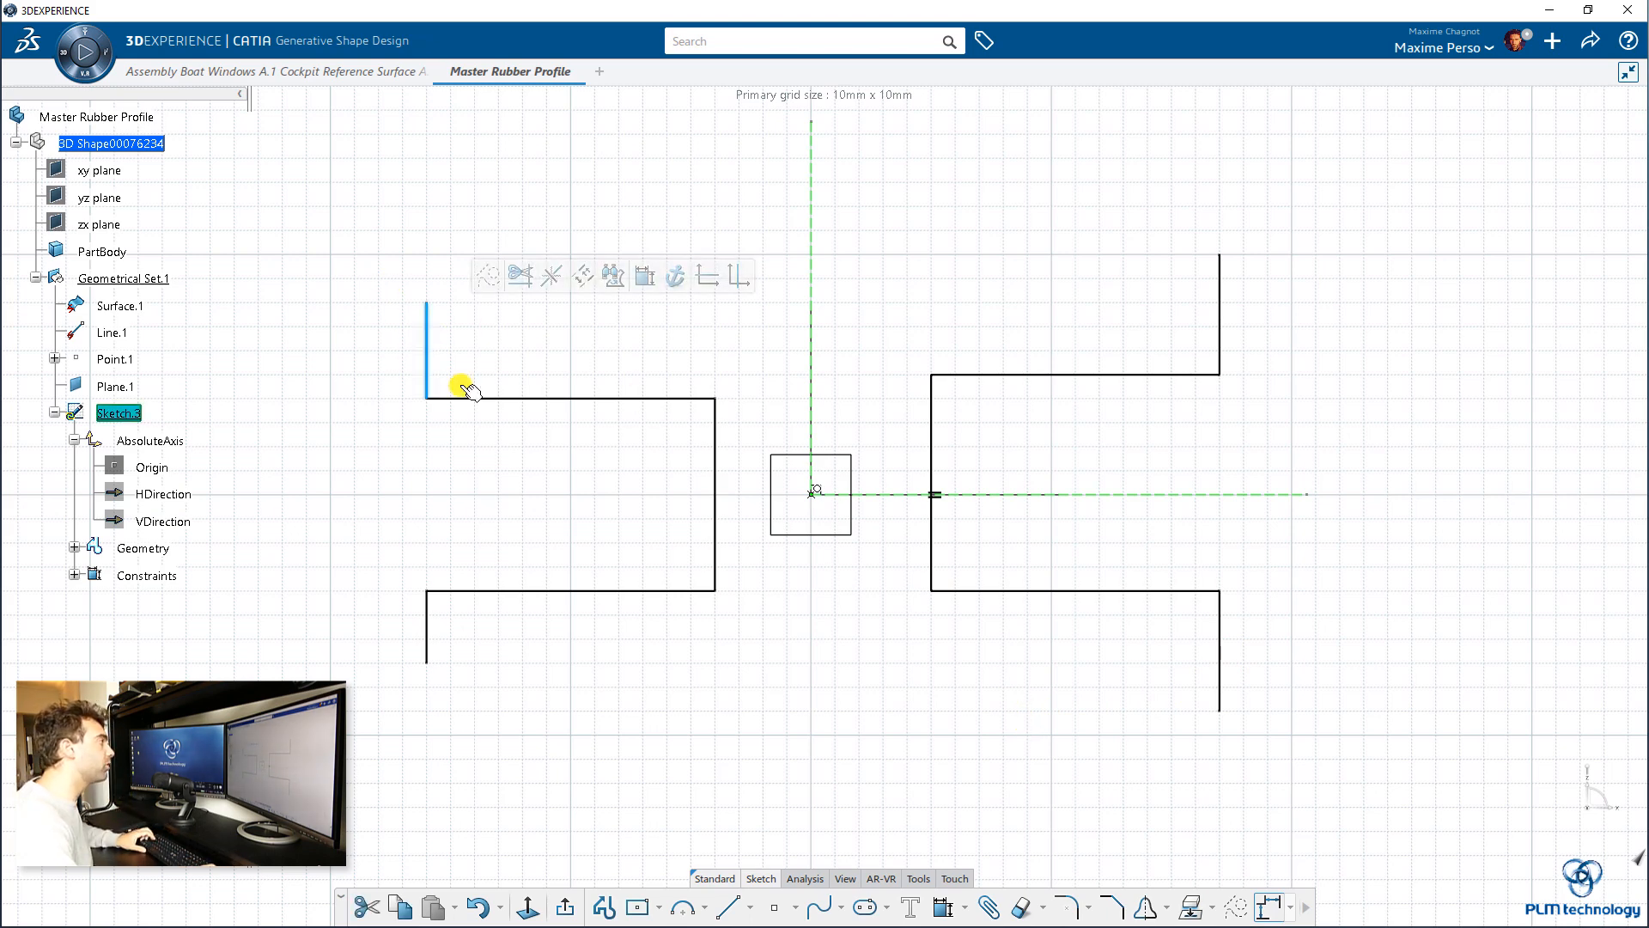
{"action": "left_click", "coordinate": [462, 398], "text": "ctrl"}
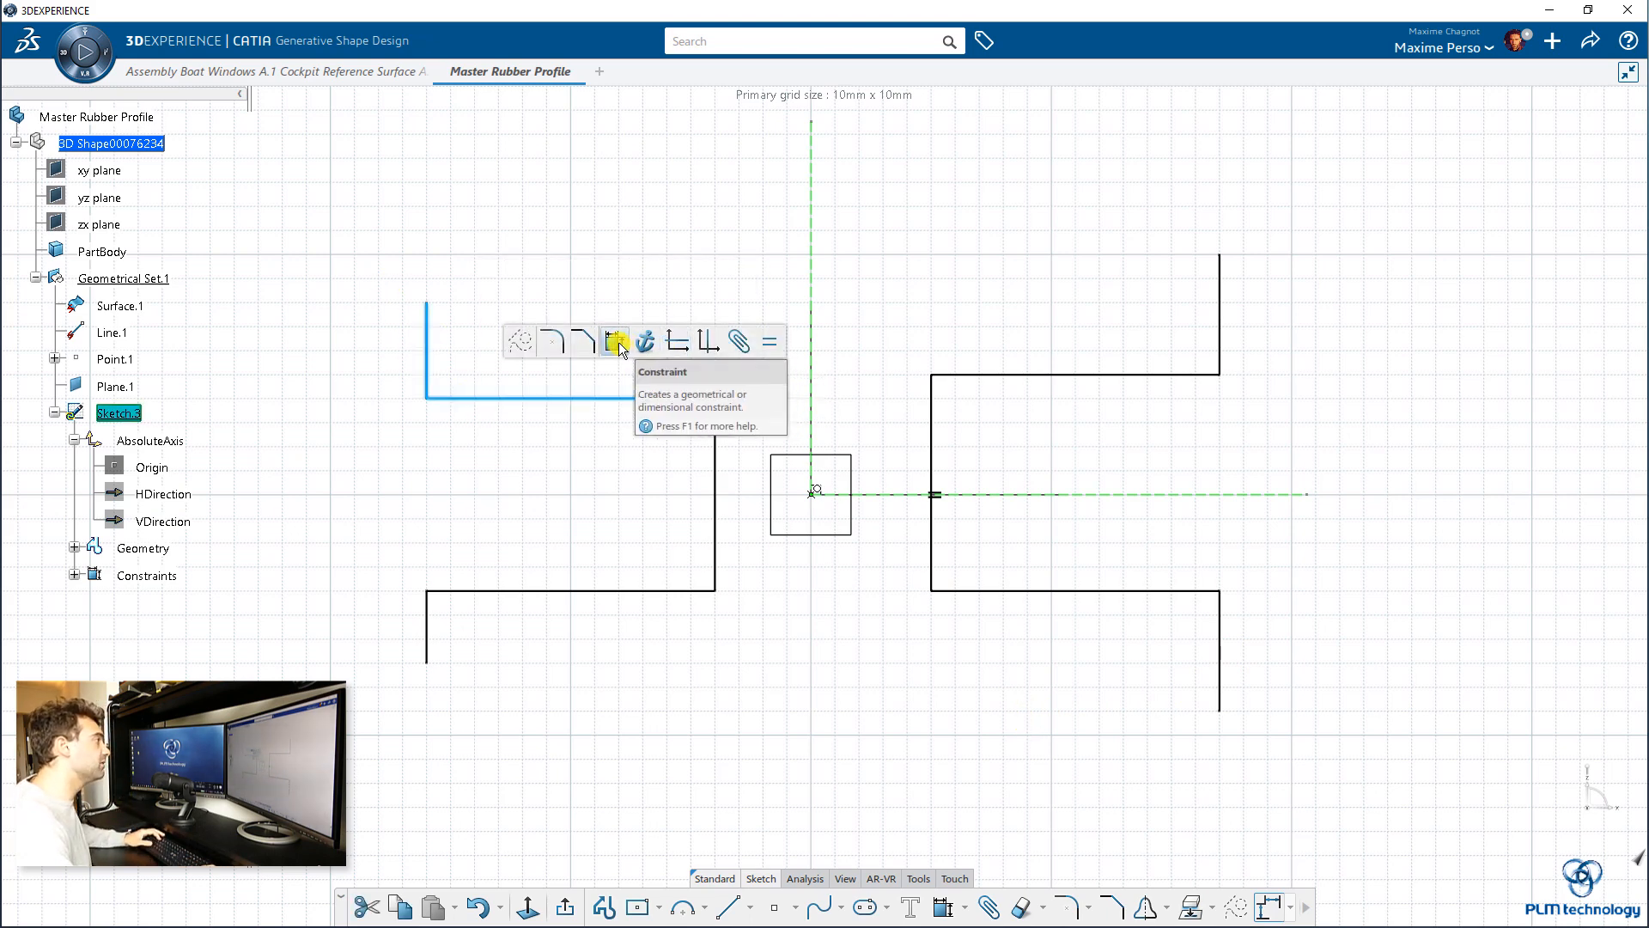
{"action": "left_click", "coordinate": [618, 341]}
{"action": "right_click", "coordinate": [538, 359]}
{"action": "left_click", "coordinate": [602, 437]}
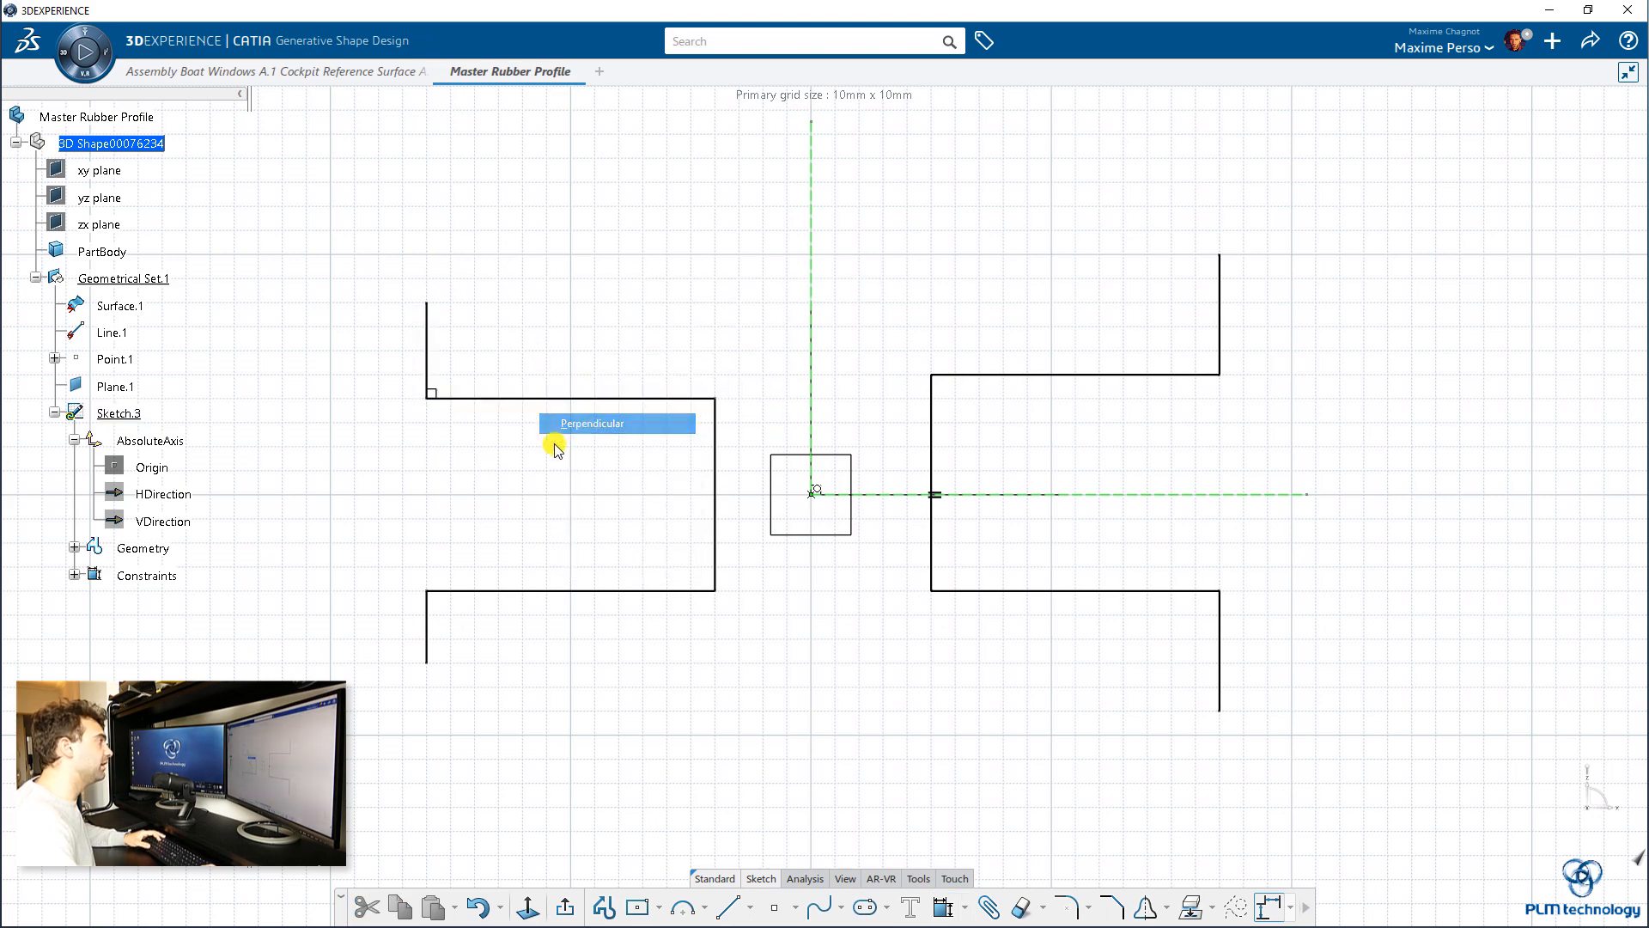
{"action": "left_click", "coordinate": [607, 398]}
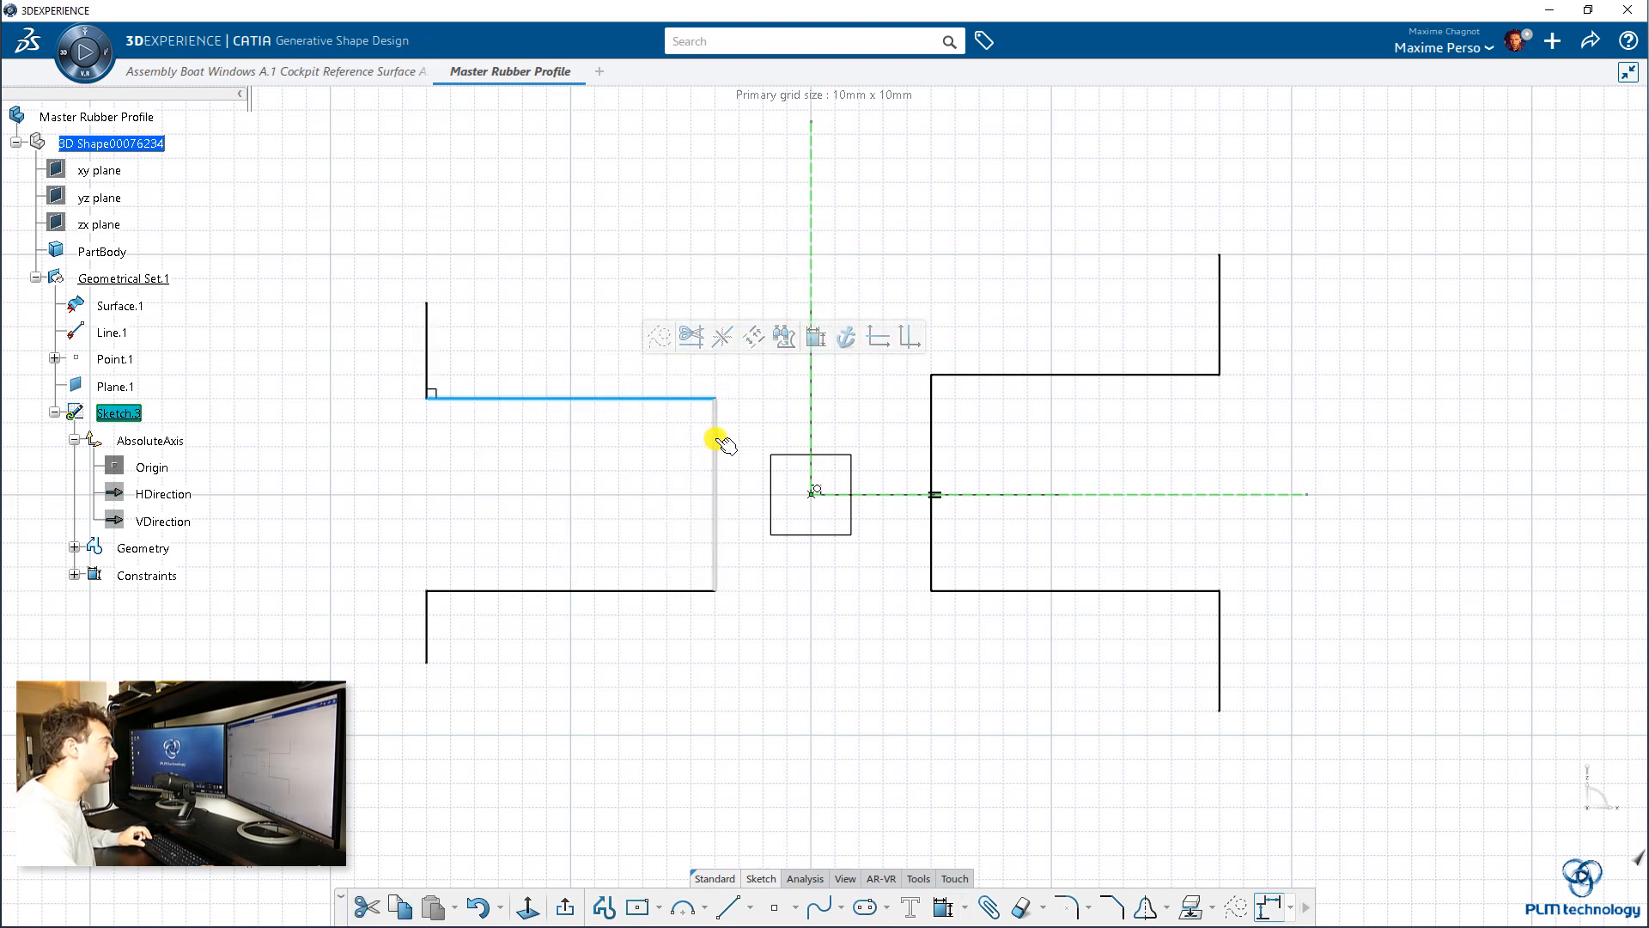
{"action": "left_click", "coordinate": [716, 439], "text": "ctrl"}
{"action": "left_click", "coordinate": [865, 387]}
{"action": "right_click", "coordinate": [663, 435]}
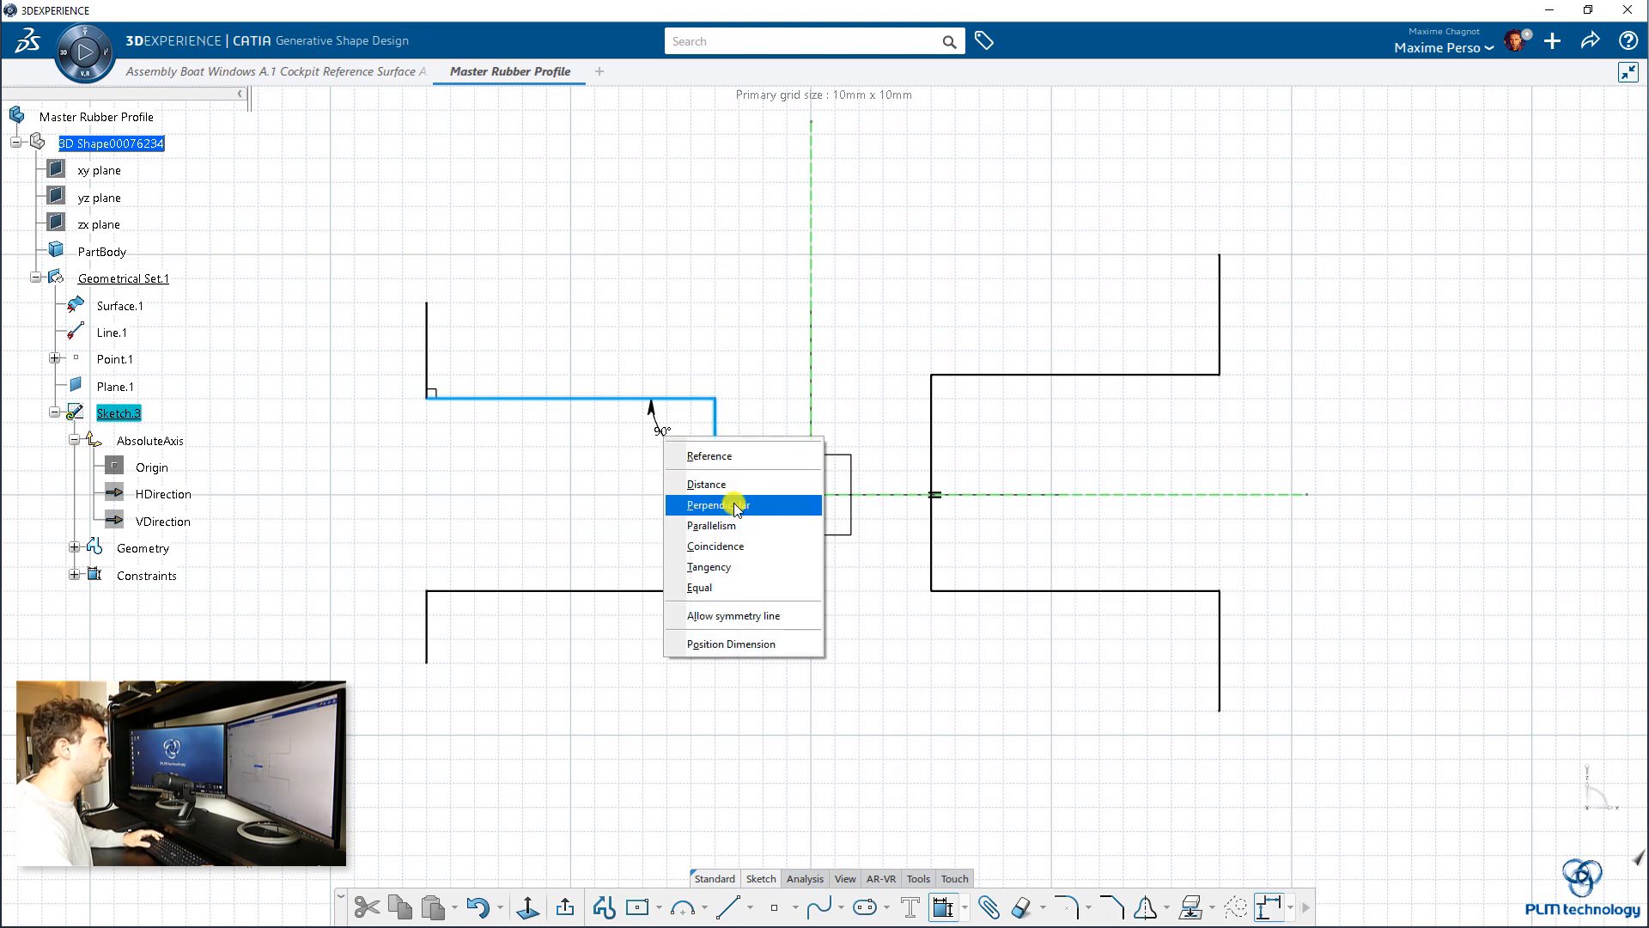
{"action": "left_click", "coordinate": [736, 506]}
Constrain the left profile's lower horizontal segment perpendicular to the central vertical segment and to the lower end segment.
{"action": "left_click", "coordinate": [657, 590]}
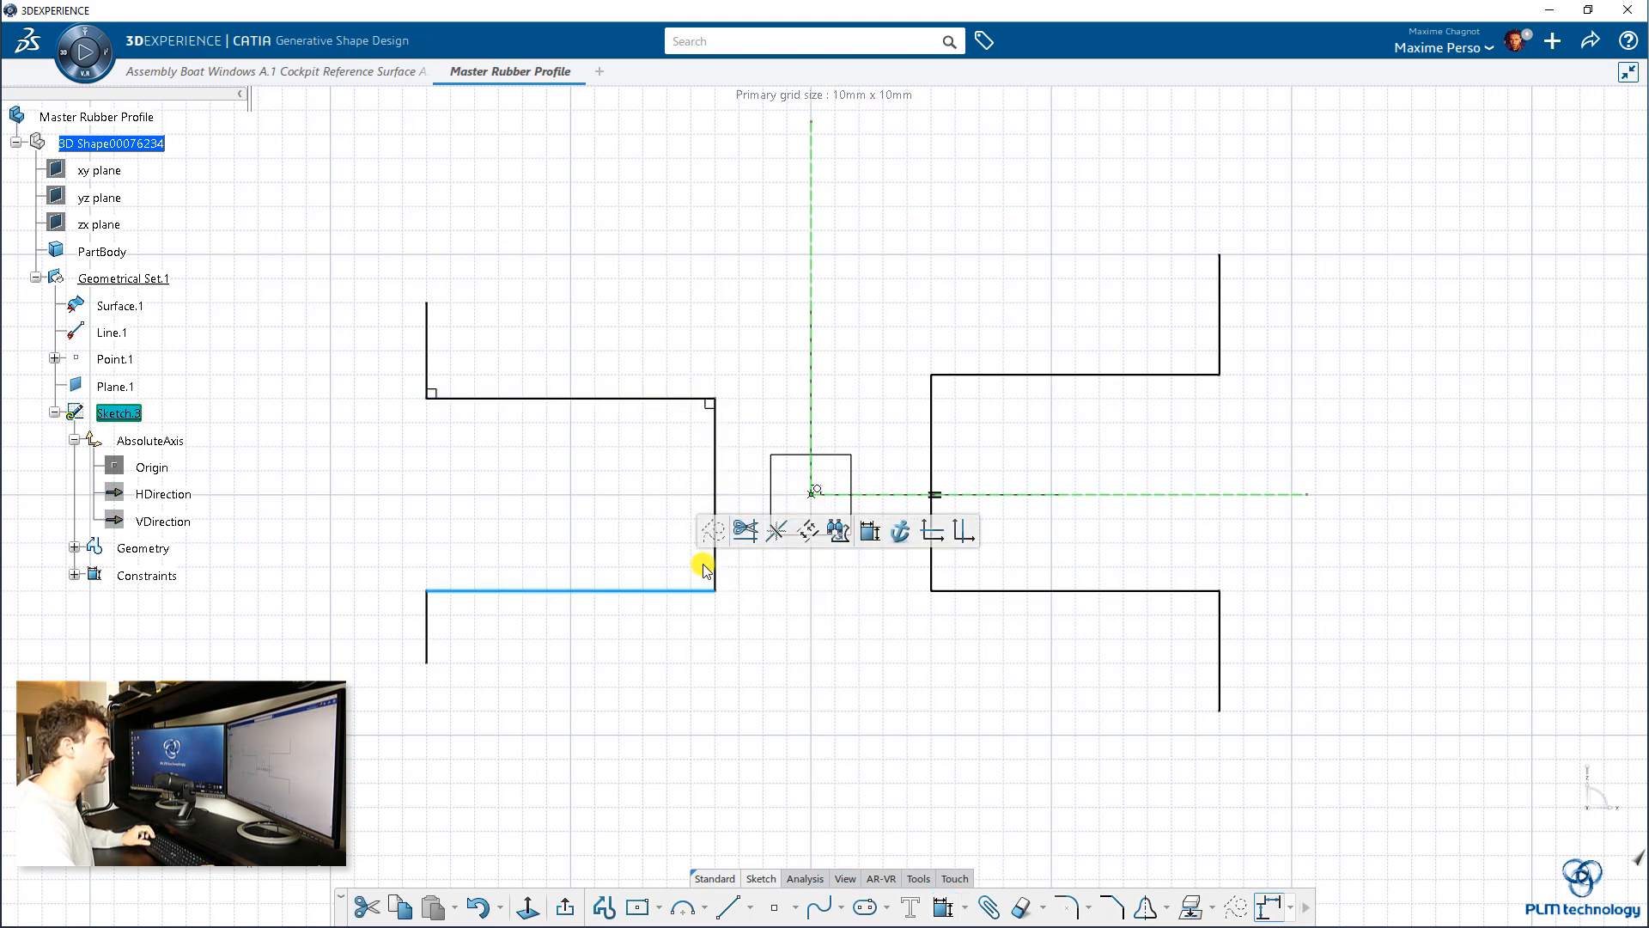
{"action": "left_click", "coordinate": [716, 567], "text": "ctrl"}
{"action": "left_click", "coordinate": [864, 508]}
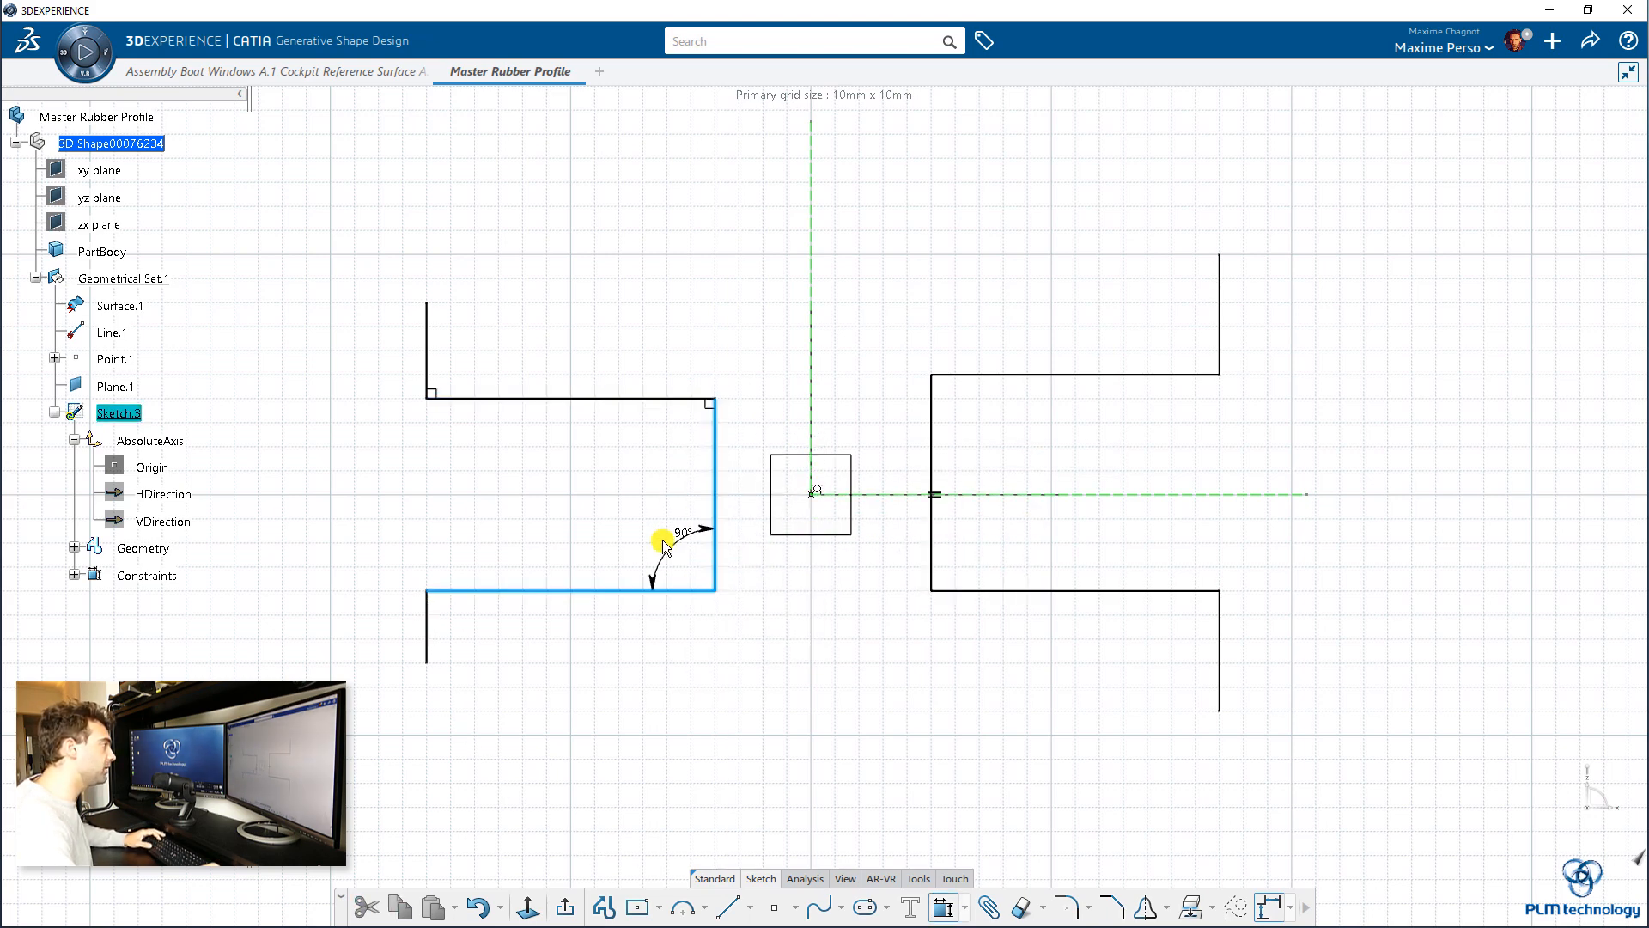
{"action": "right_click", "coordinate": [658, 543]}
{"action": "left_click", "coordinate": [721, 610]}
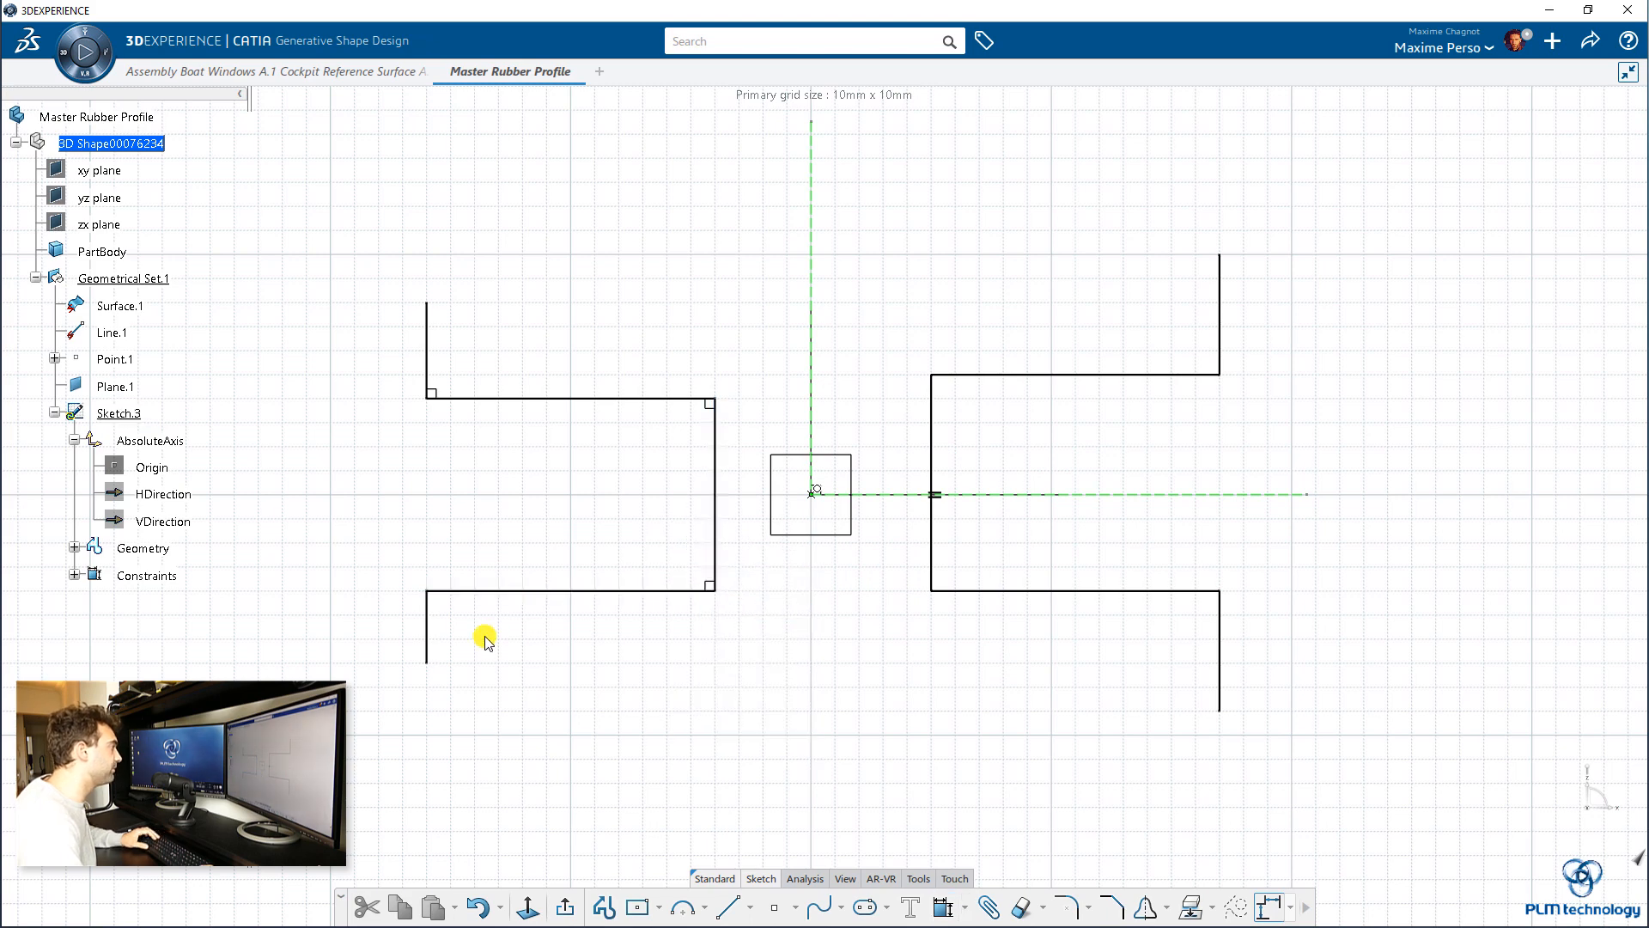
{"action": "left_click", "coordinate": [427, 622]}
{"action": "left_click", "coordinate": [471, 590], "text": "ctrl"}
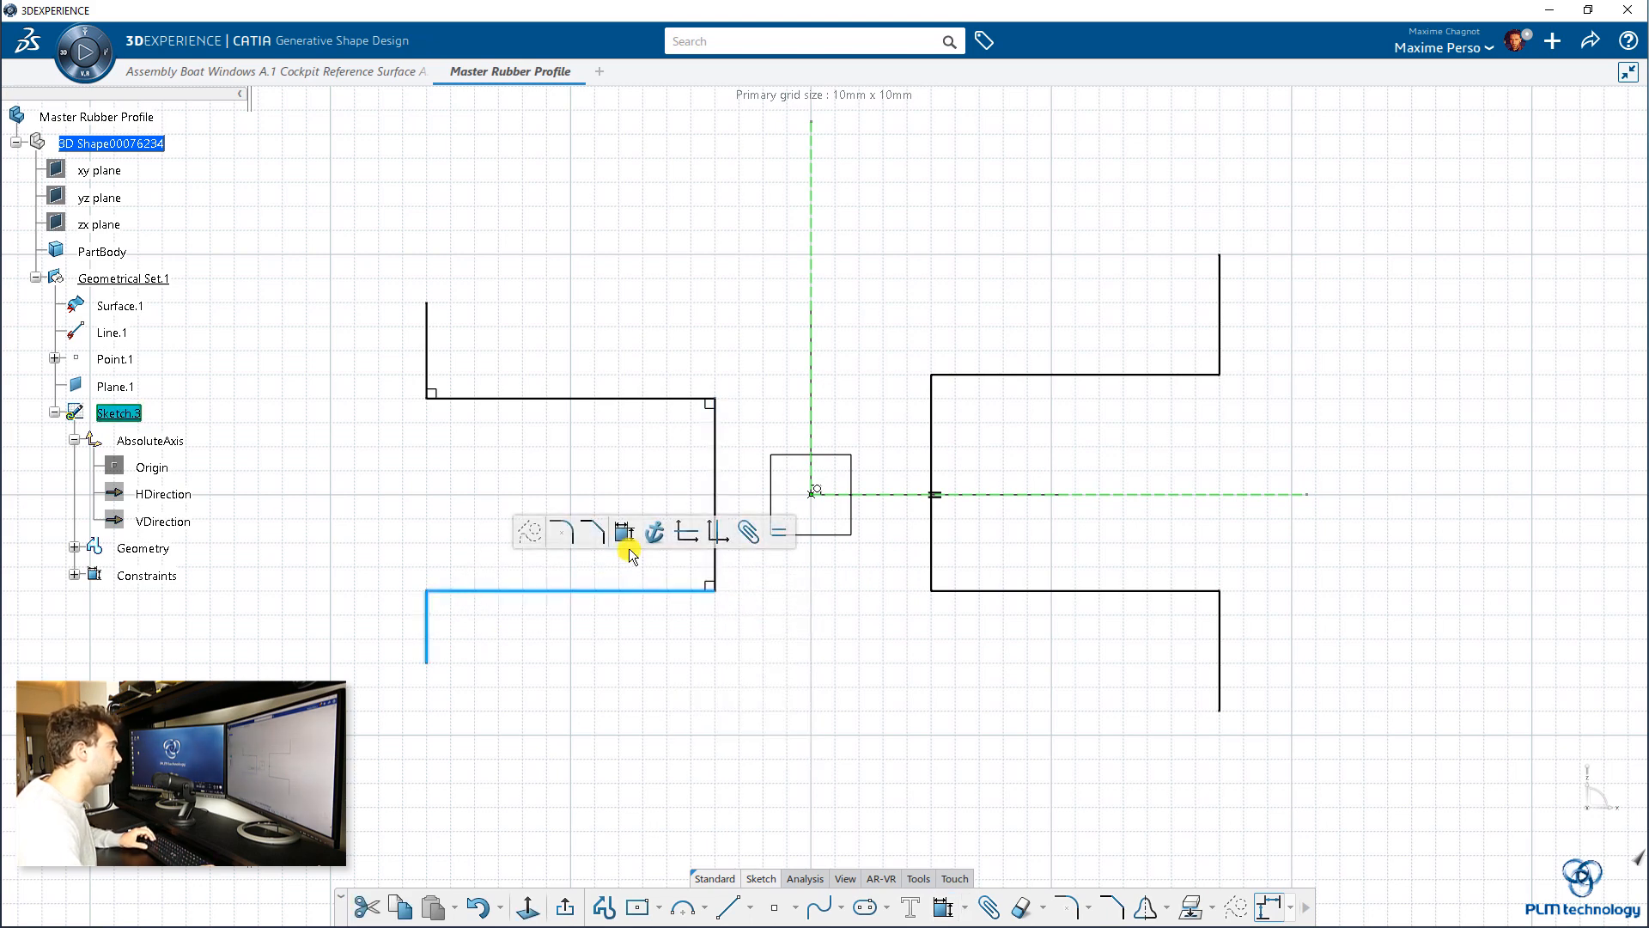
{"action": "left_click", "coordinate": [628, 547]}
{"action": "right_click", "coordinate": [558, 636]}
{"action": "left_click", "coordinate": [616, 706]}
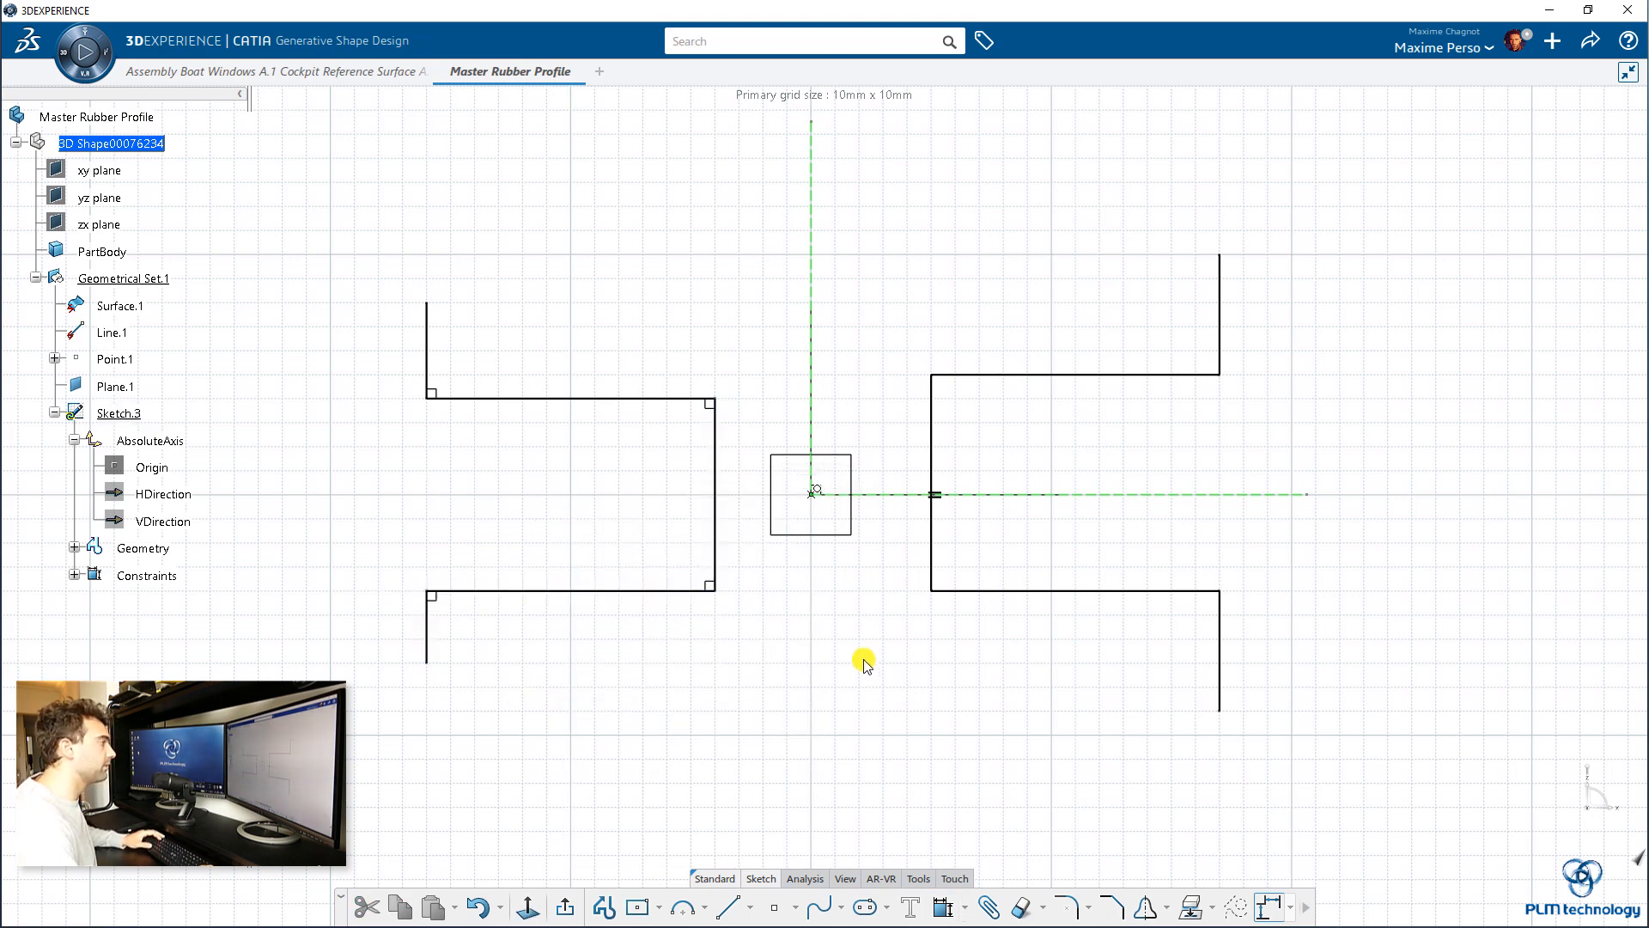
Constrain the right profile's lower horizontal segment perpendicular to the lower end segment and to the central vertical segment.
{"action": "left_click", "coordinate": [1224, 655]}
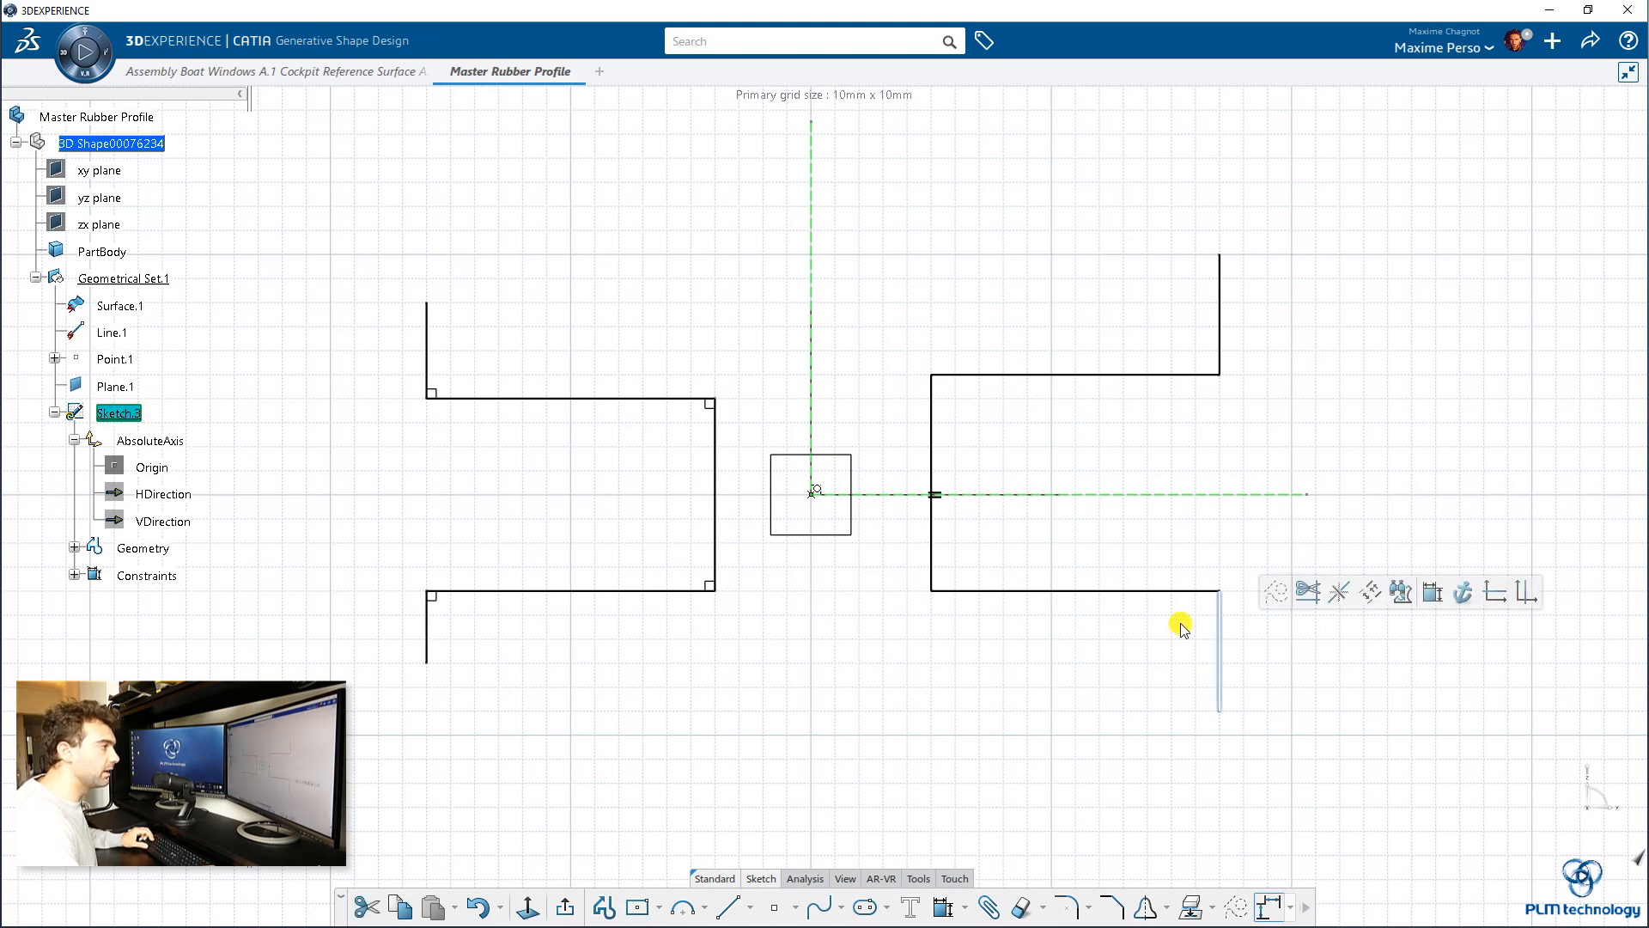
{"action": "left_click", "coordinate": [1163, 589], "text": "ctrl"}
{"action": "left_click", "coordinate": [1319, 535]}
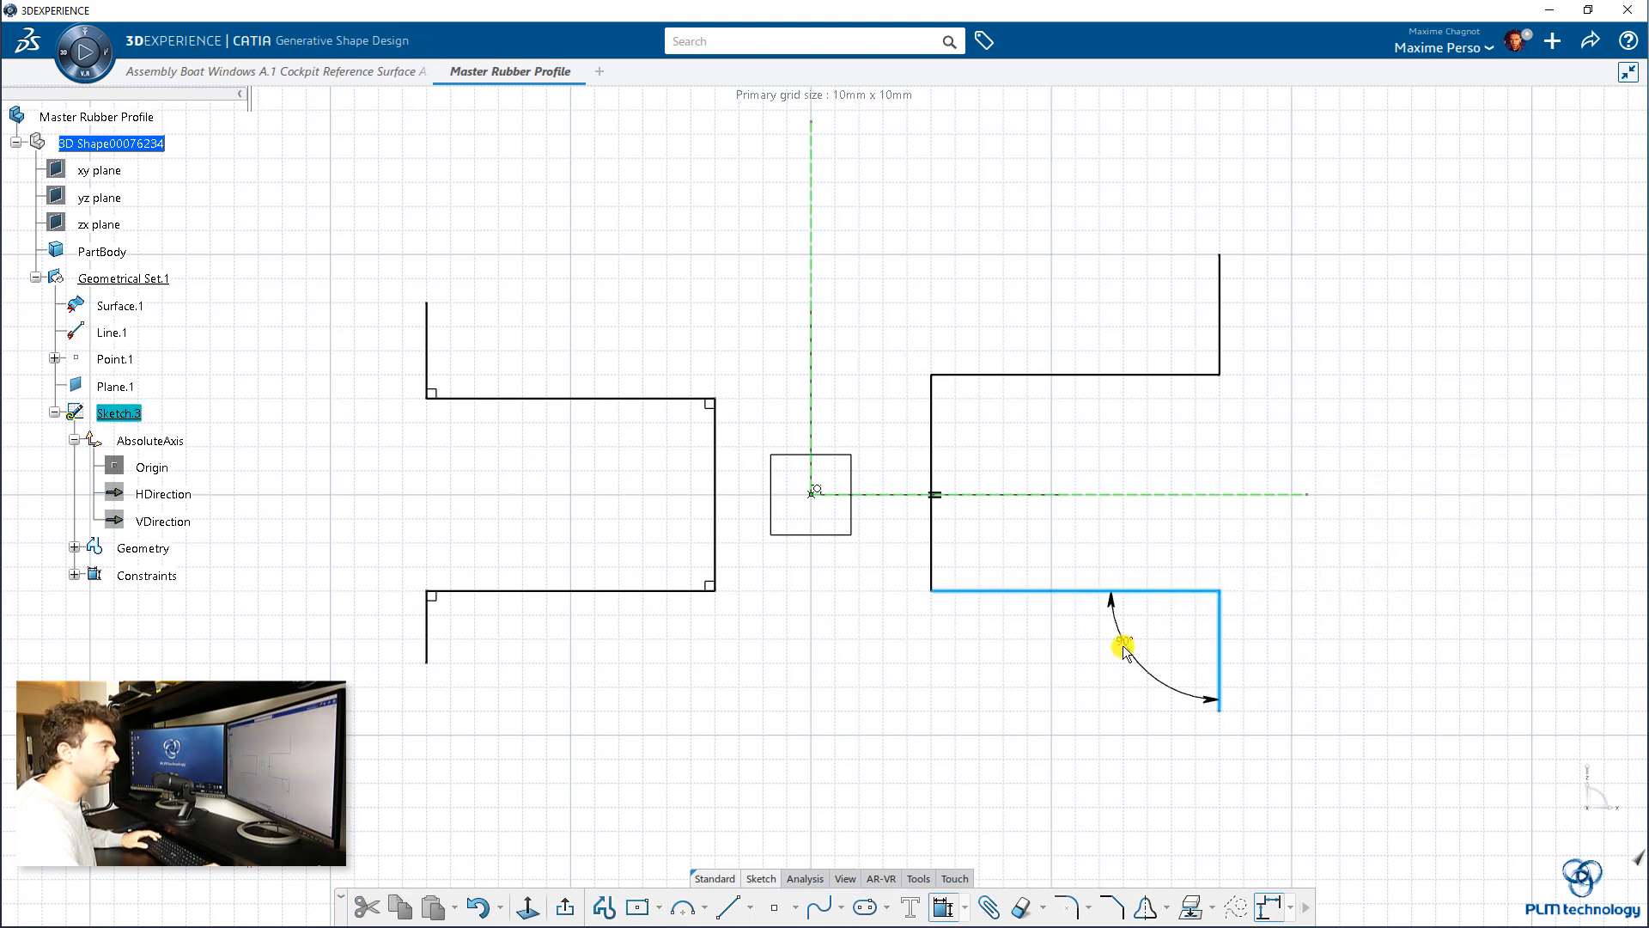
{"action": "right_click", "coordinate": [1119, 649]}
{"action": "left_click", "coordinate": [1155, 711]}
{"action": "left_click", "coordinate": [933, 546]}
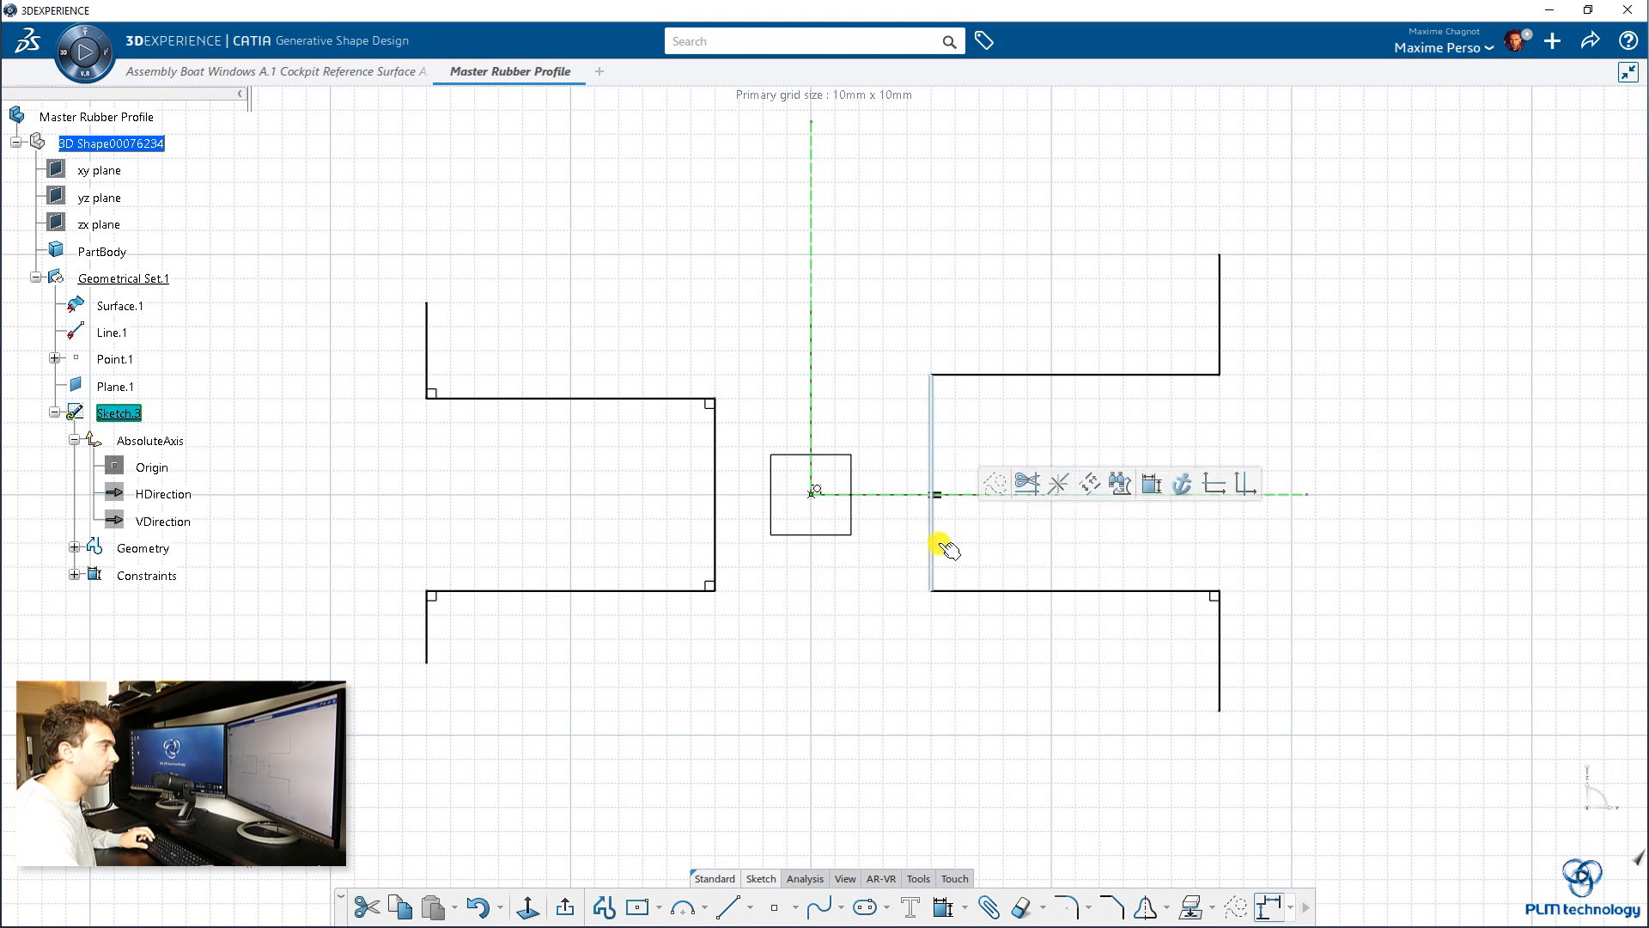
{"action": "left_click", "coordinate": [964, 591], "text": "ctrl"}
{"action": "left_click", "coordinate": [1097, 538]}
{"action": "right_click", "coordinate": [1052, 554]}
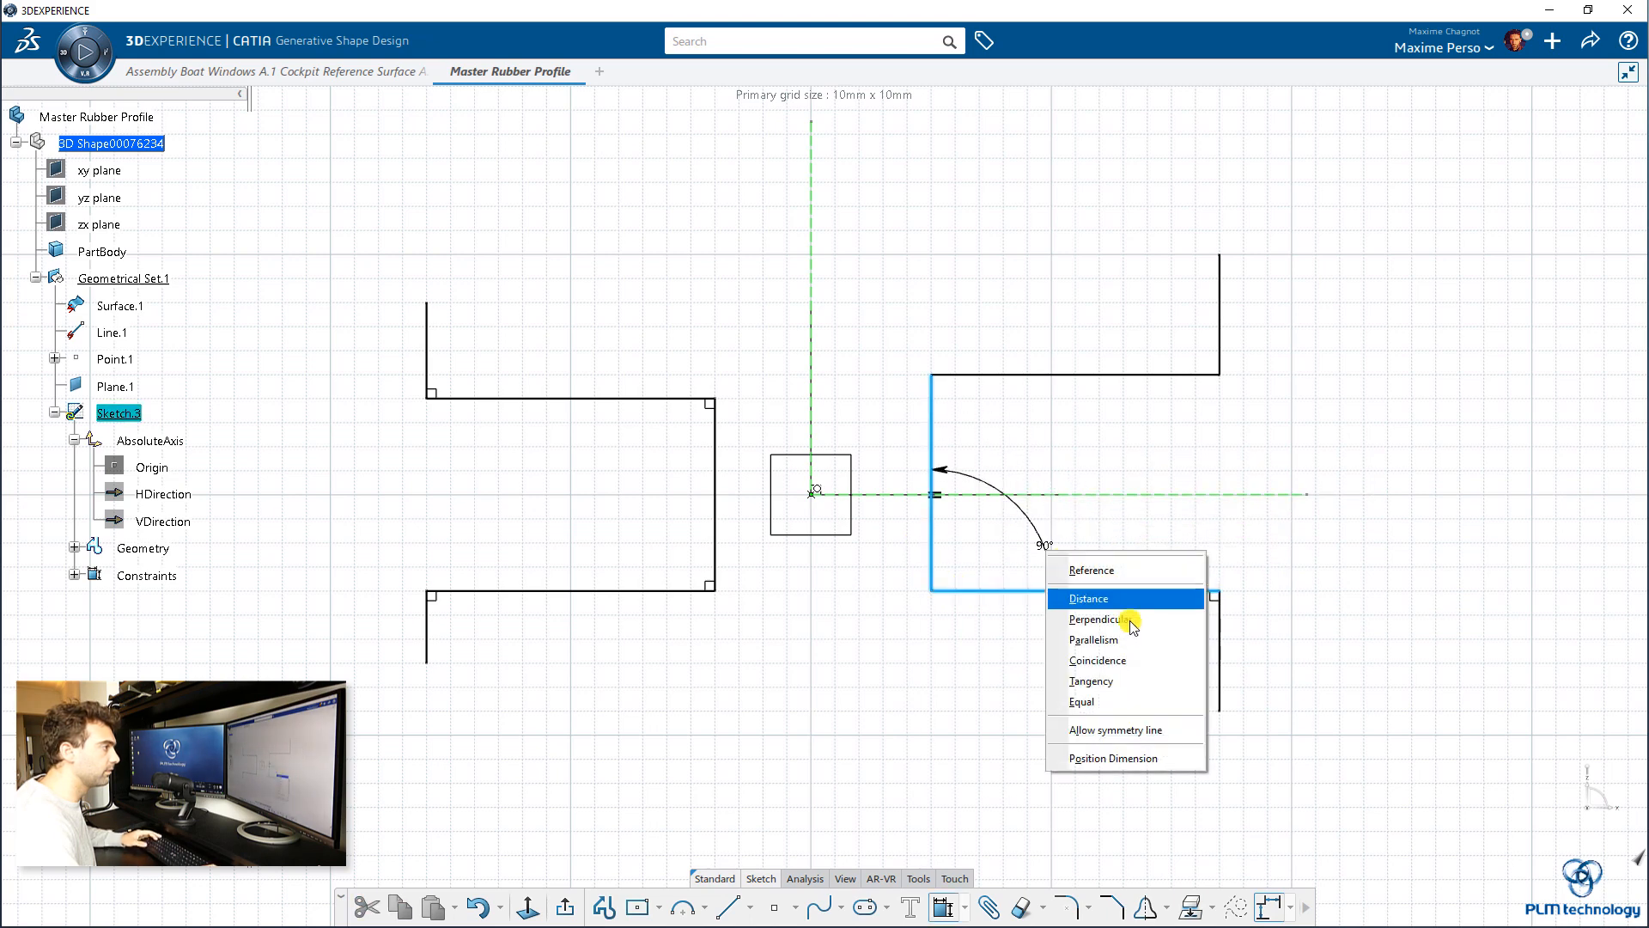
{"action": "left_click", "coordinate": [1124, 622]}
Constrain the right profile's upper horizontal segment perpendicular to the central vertical segment and to the upper end segment.
{"action": "left_click", "coordinate": [934, 423]}
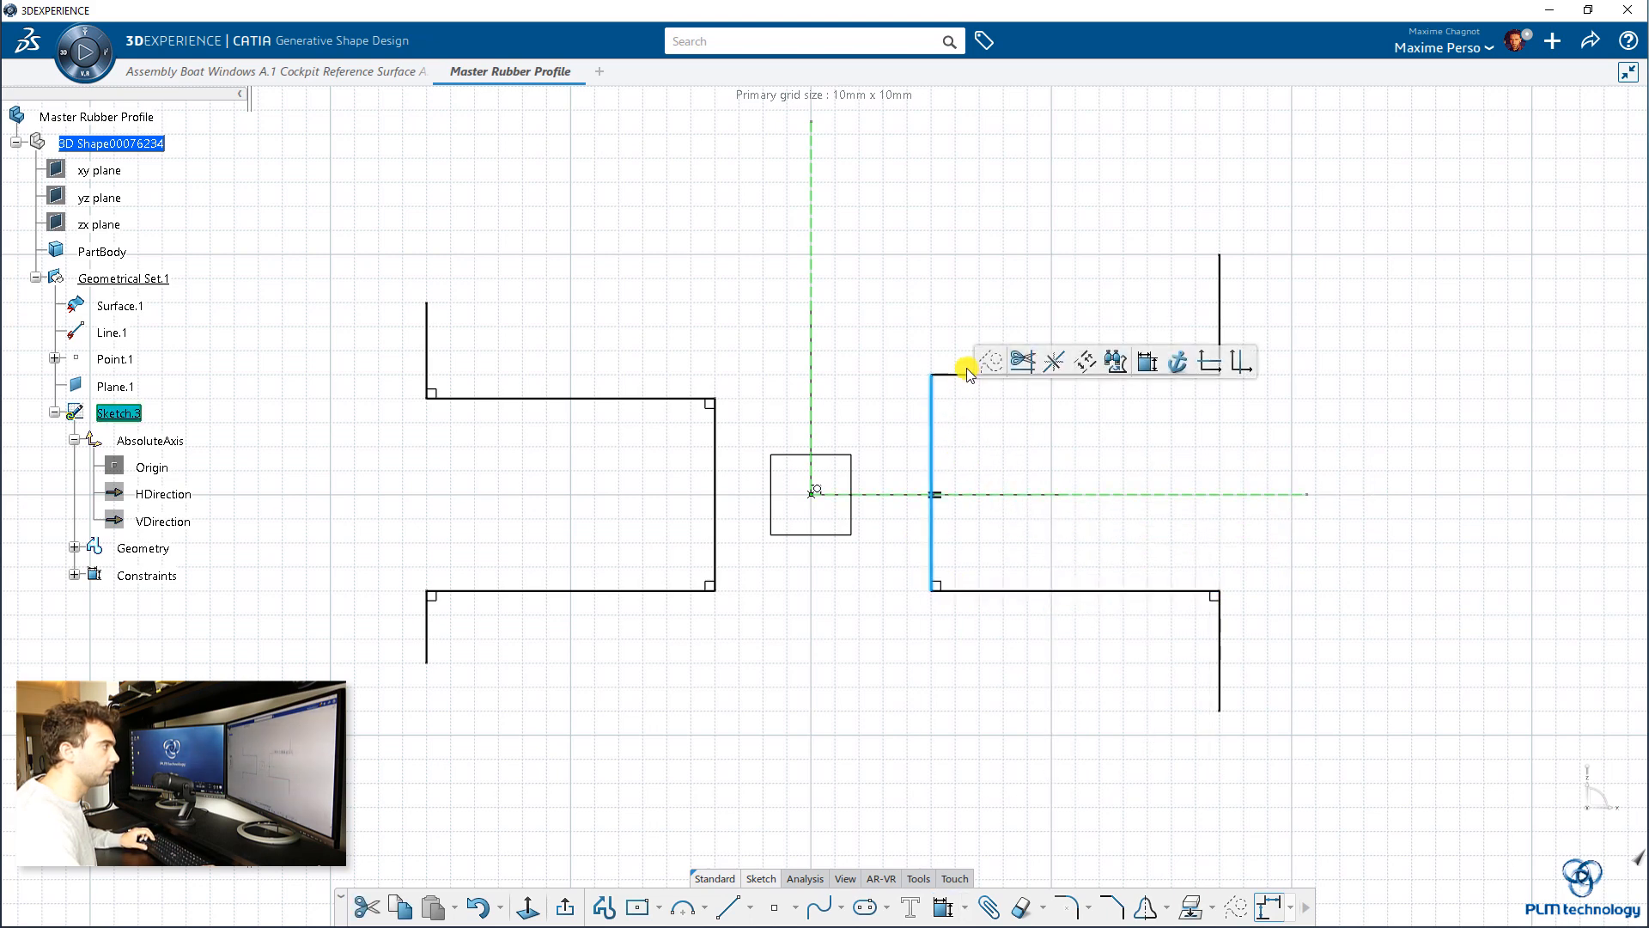
{"action": "left_click", "coordinate": [1148, 360]}
{"action": "left_click", "coordinate": [1090, 375]}
{"action": "right_click", "coordinate": [1028, 426]}
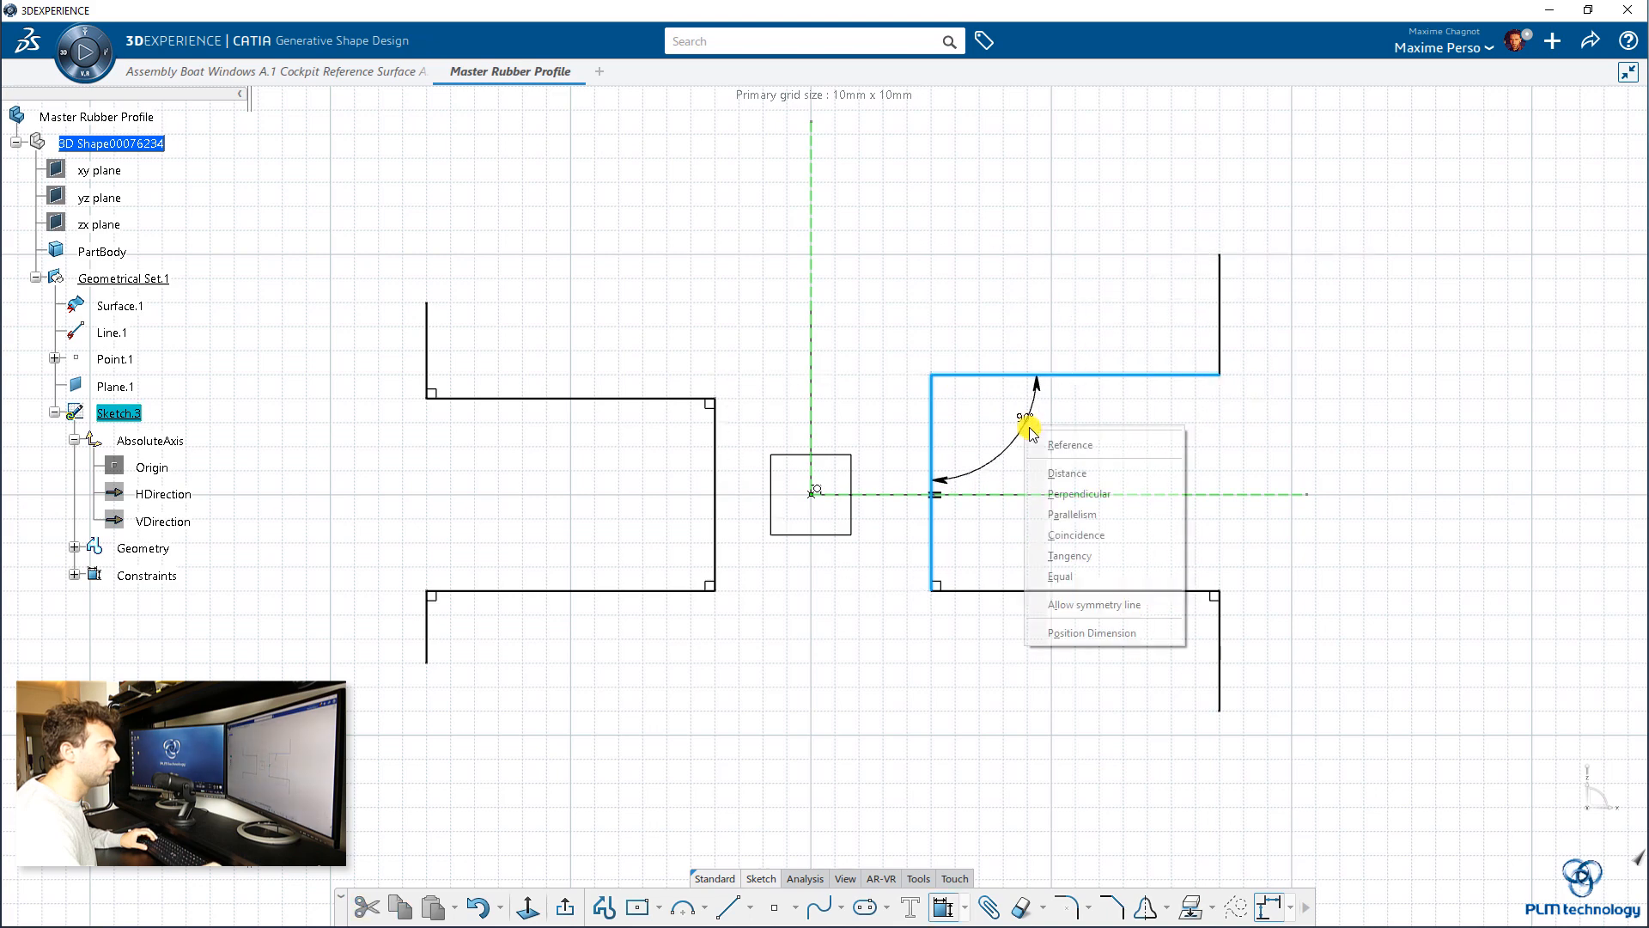
{"action": "left_click", "coordinate": [1084, 495]}
{"action": "left_click", "coordinate": [1164, 374]}
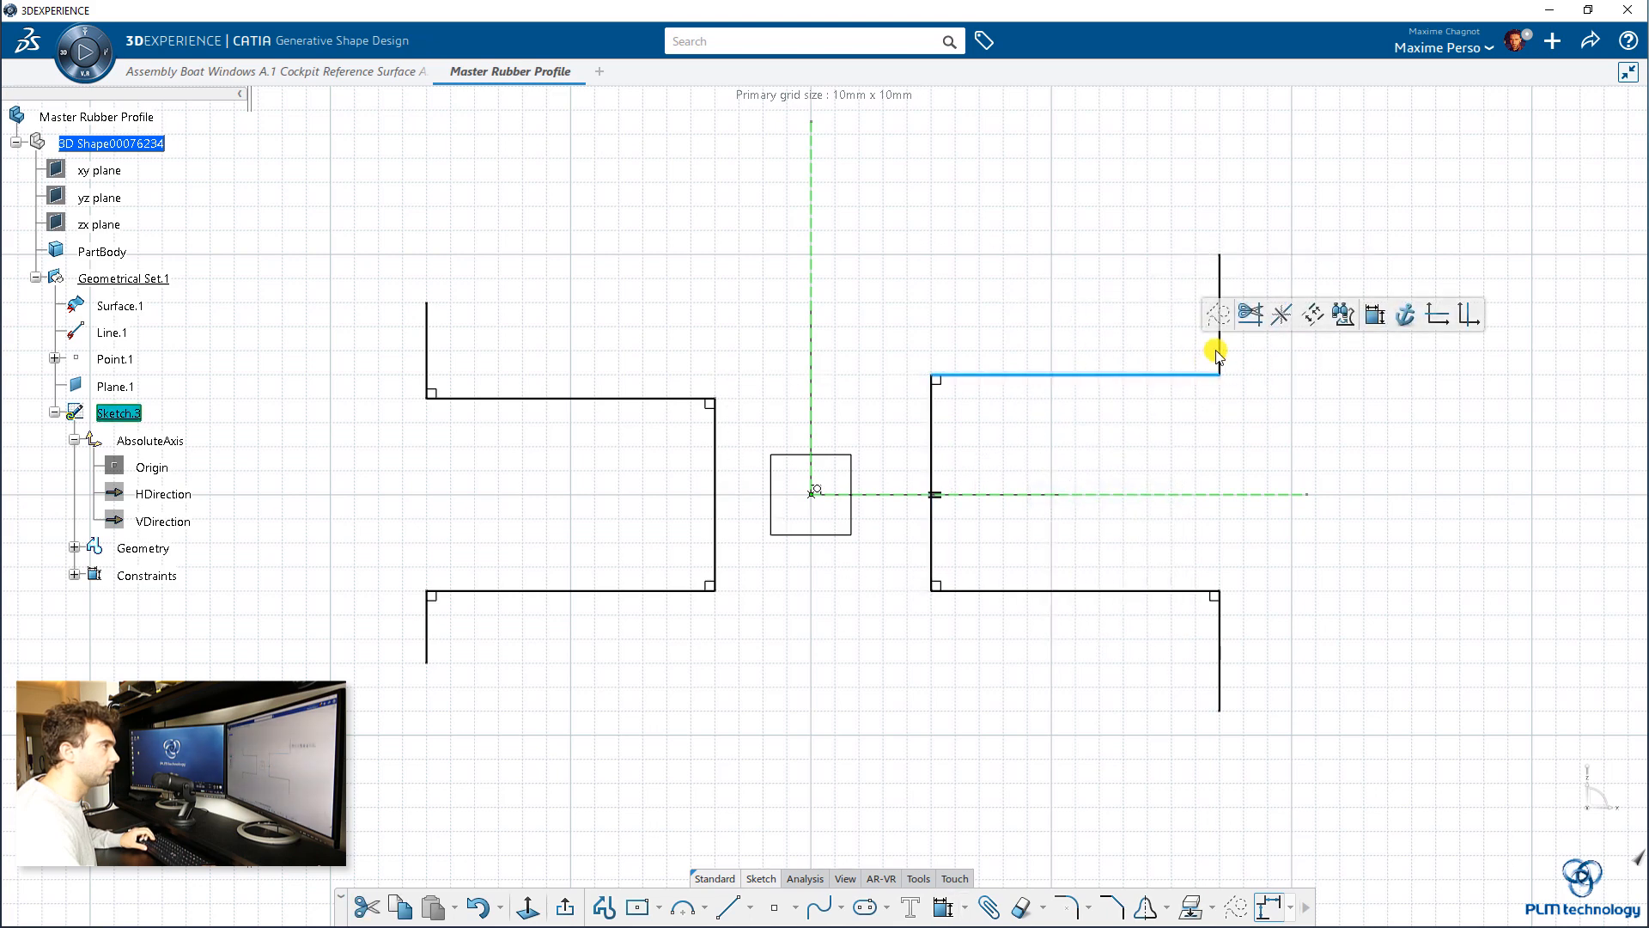
{"action": "left_click", "coordinate": [1373, 291]}
{"action": "right_click", "coordinate": [1164, 294]}
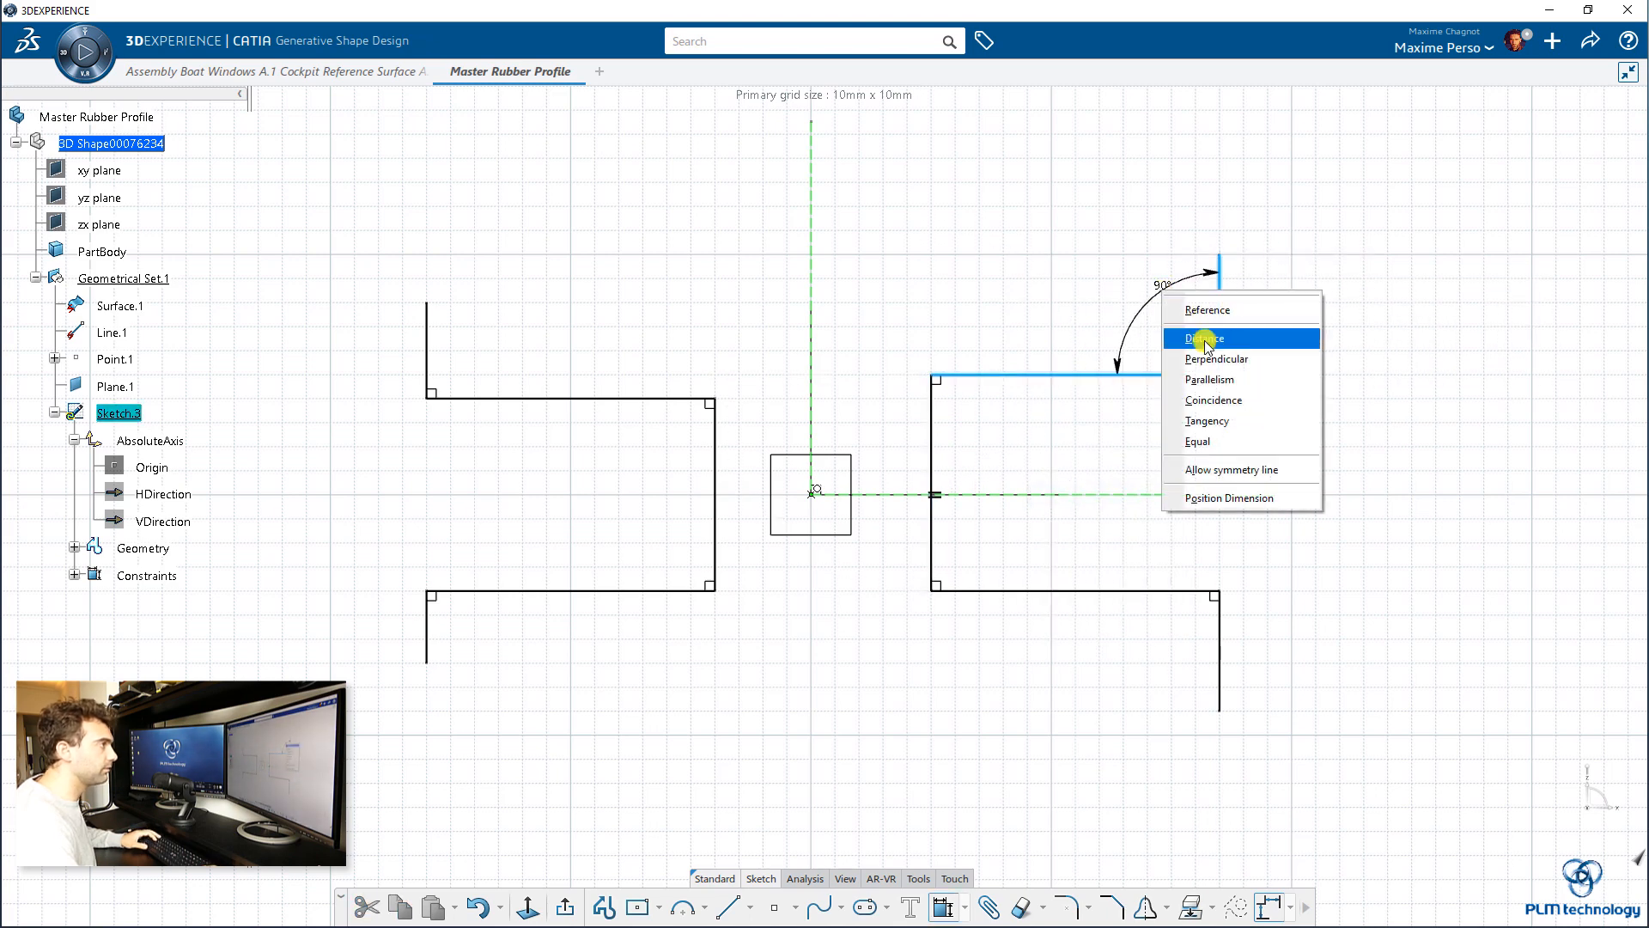
{"action": "left_click", "coordinate": [1213, 360]}
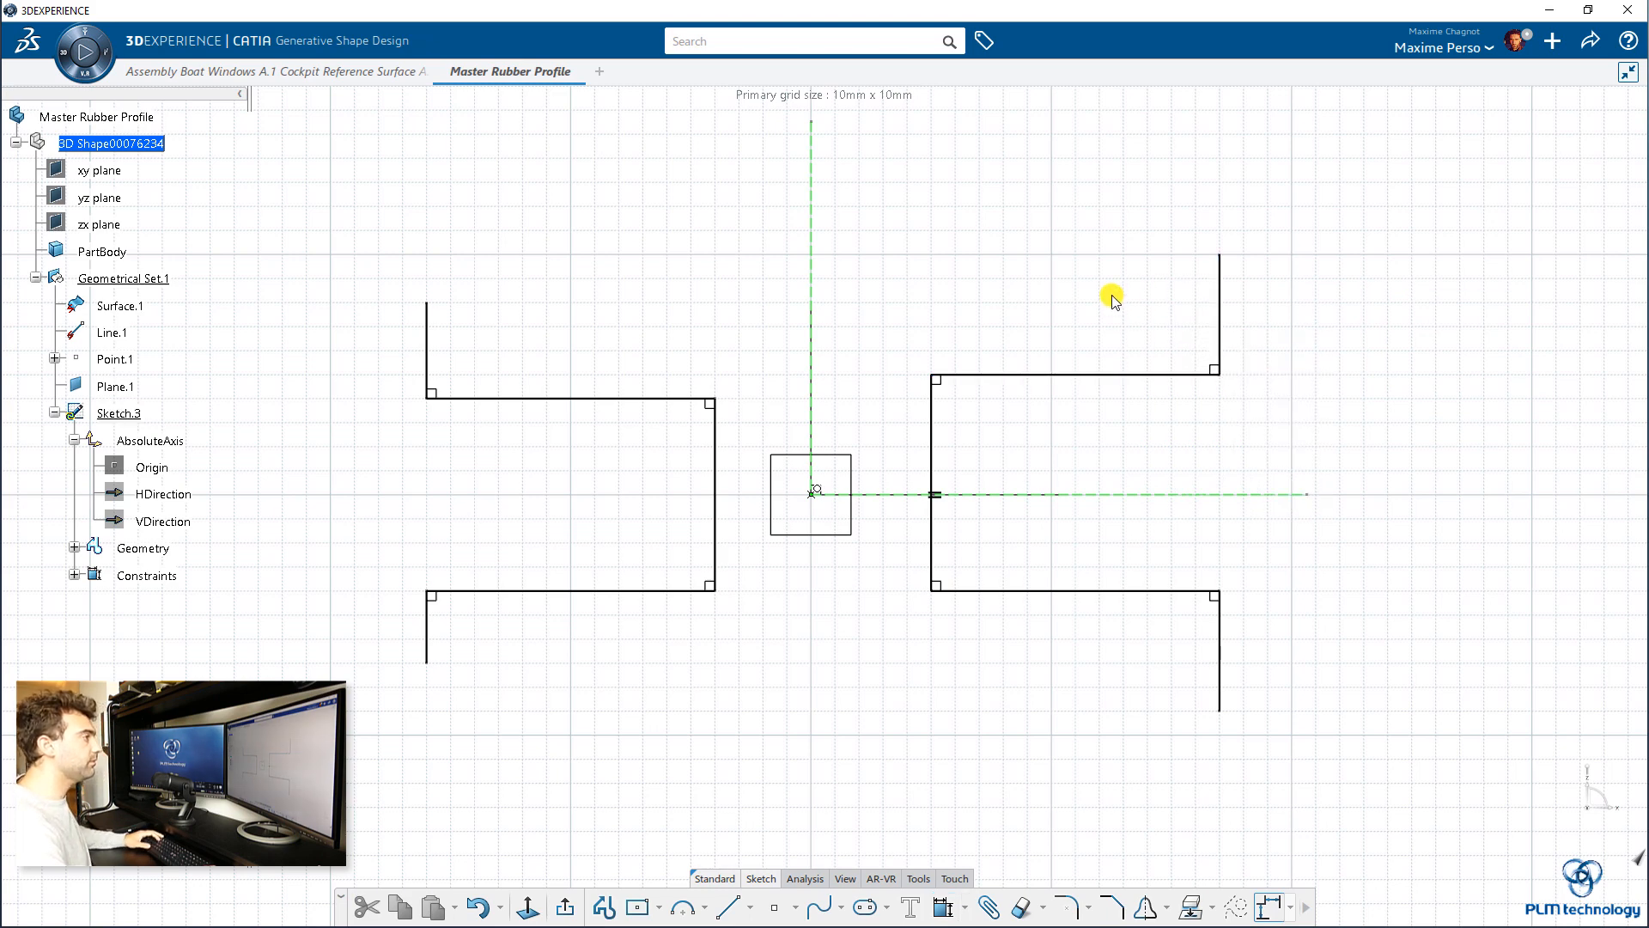
Dimension the lengths of the left profile's upper end, central and lower end vertical segments.
{"action": "left_click", "coordinate": [432, 330]}
{"action": "left_click", "coordinate": [644, 268]}
{"action": "left_click", "coordinate": [352, 343]}
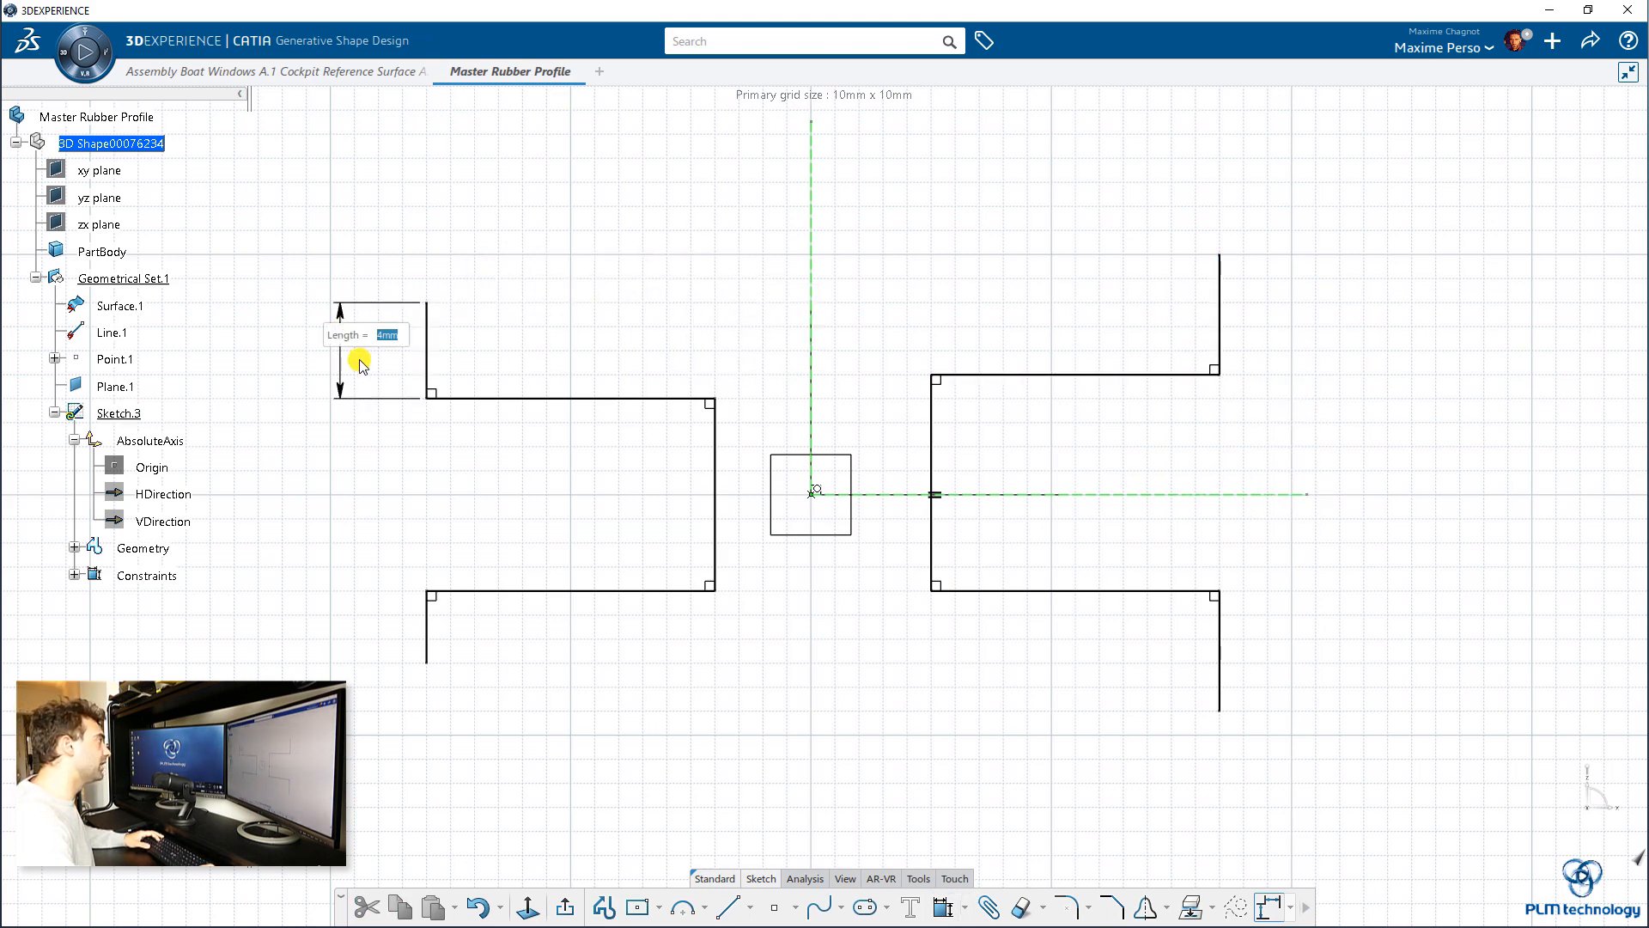
{"action": "left_click", "coordinate": [714, 473]}
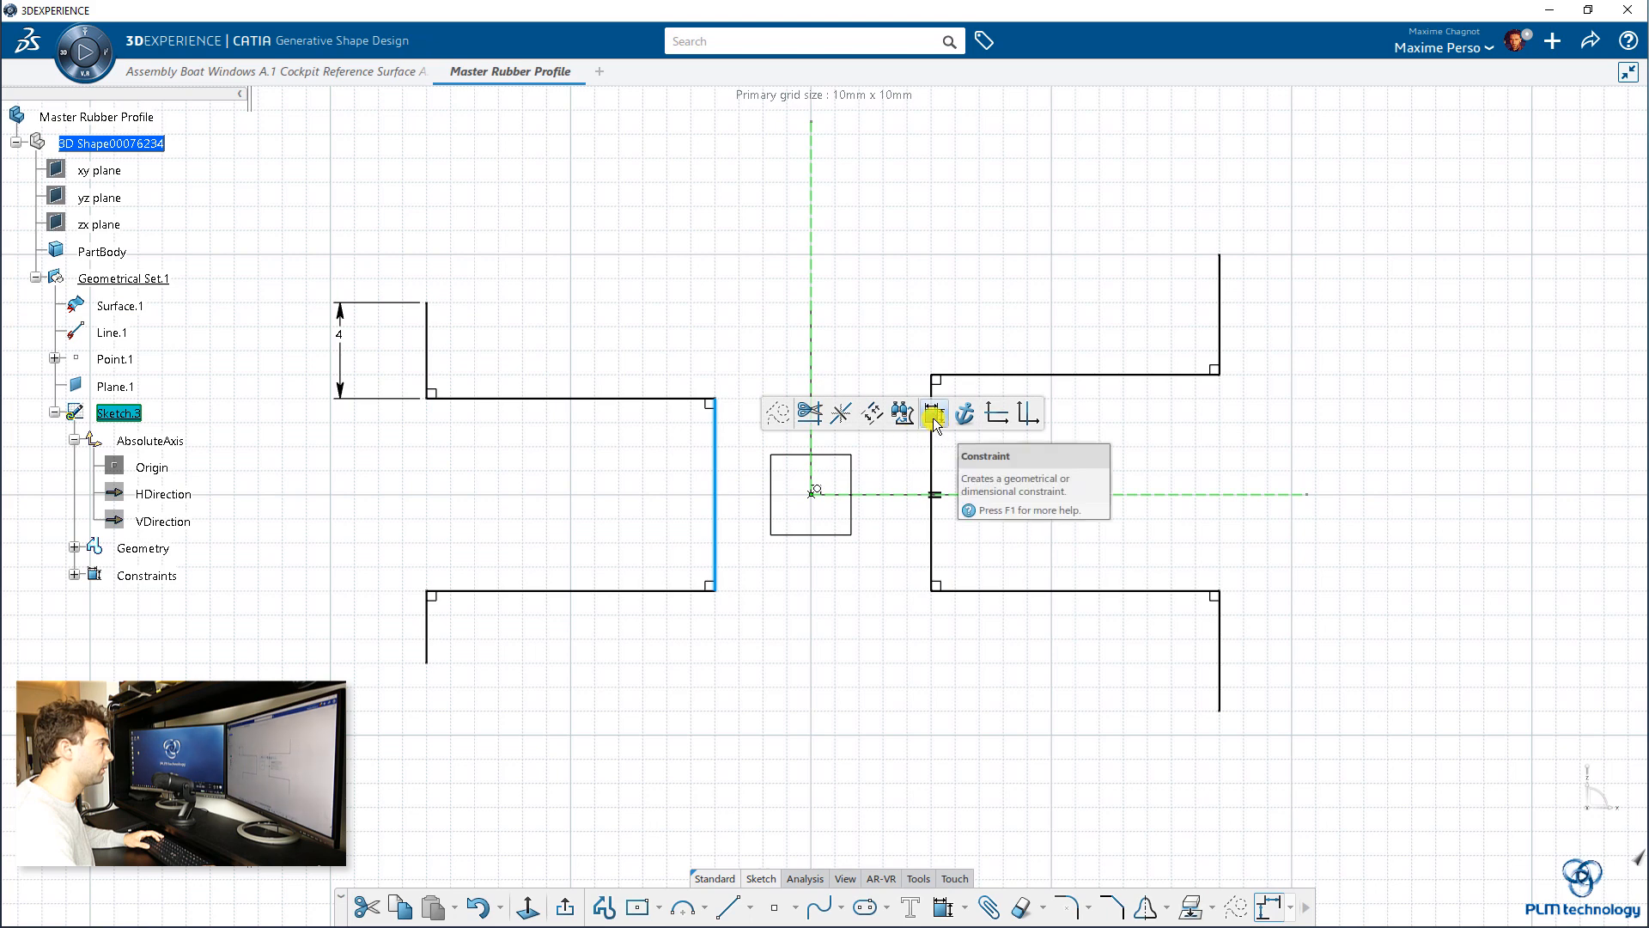
{"action": "left_click", "coordinate": [928, 419]}
{"action": "left_click", "coordinate": [659, 466]}
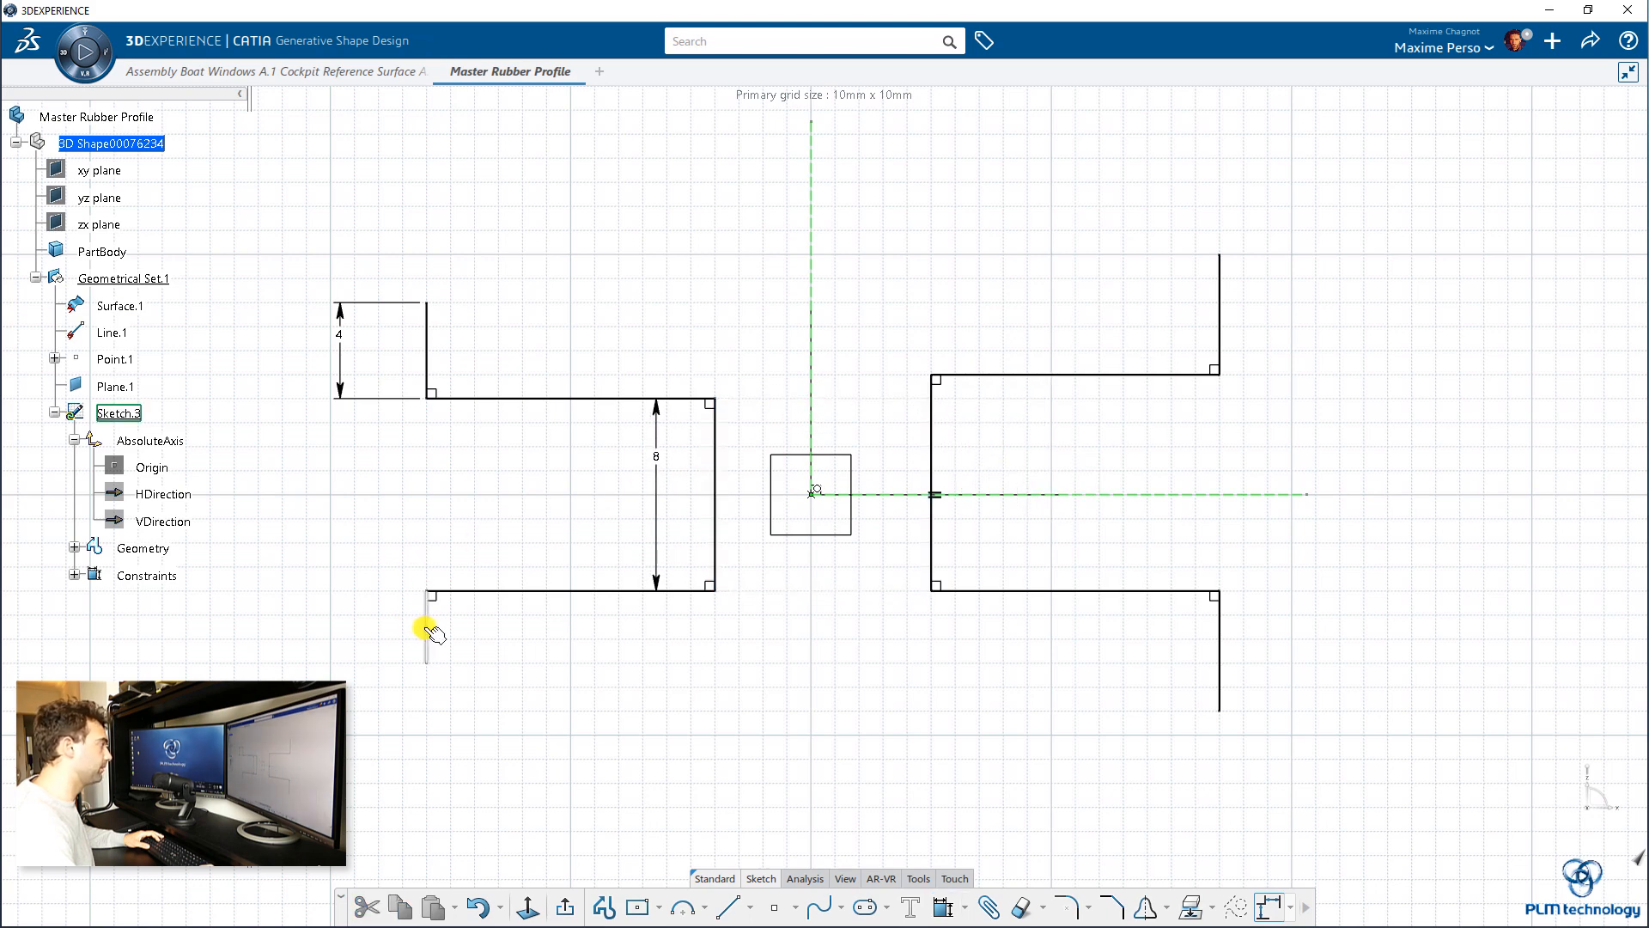
{"action": "left_click", "coordinate": [430, 633]}
{"action": "left_click", "coordinate": [636, 569]}
{"action": "left_click", "coordinate": [355, 623]}
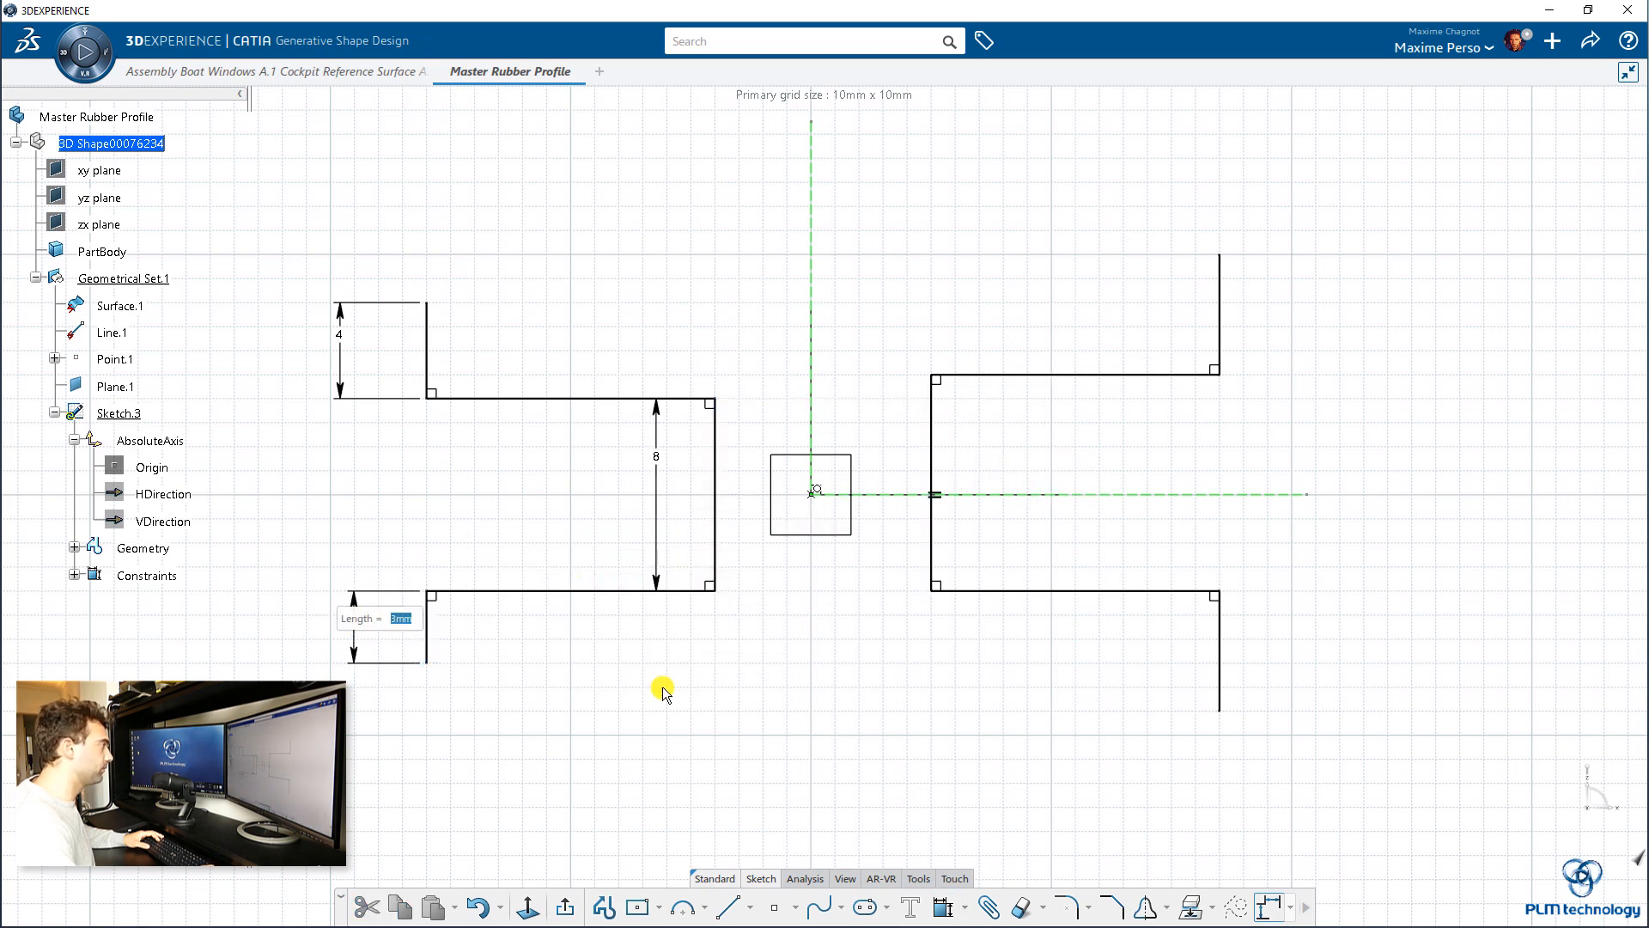
Dimension the lengths of the right profile's central, upper end and lower end vertical segments.
{"action": "left_click", "coordinate": [933, 430]}
{"action": "left_click", "coordinate": [1139, 373]}
{"action": "left_click", "coordinate": [1055, 429]}
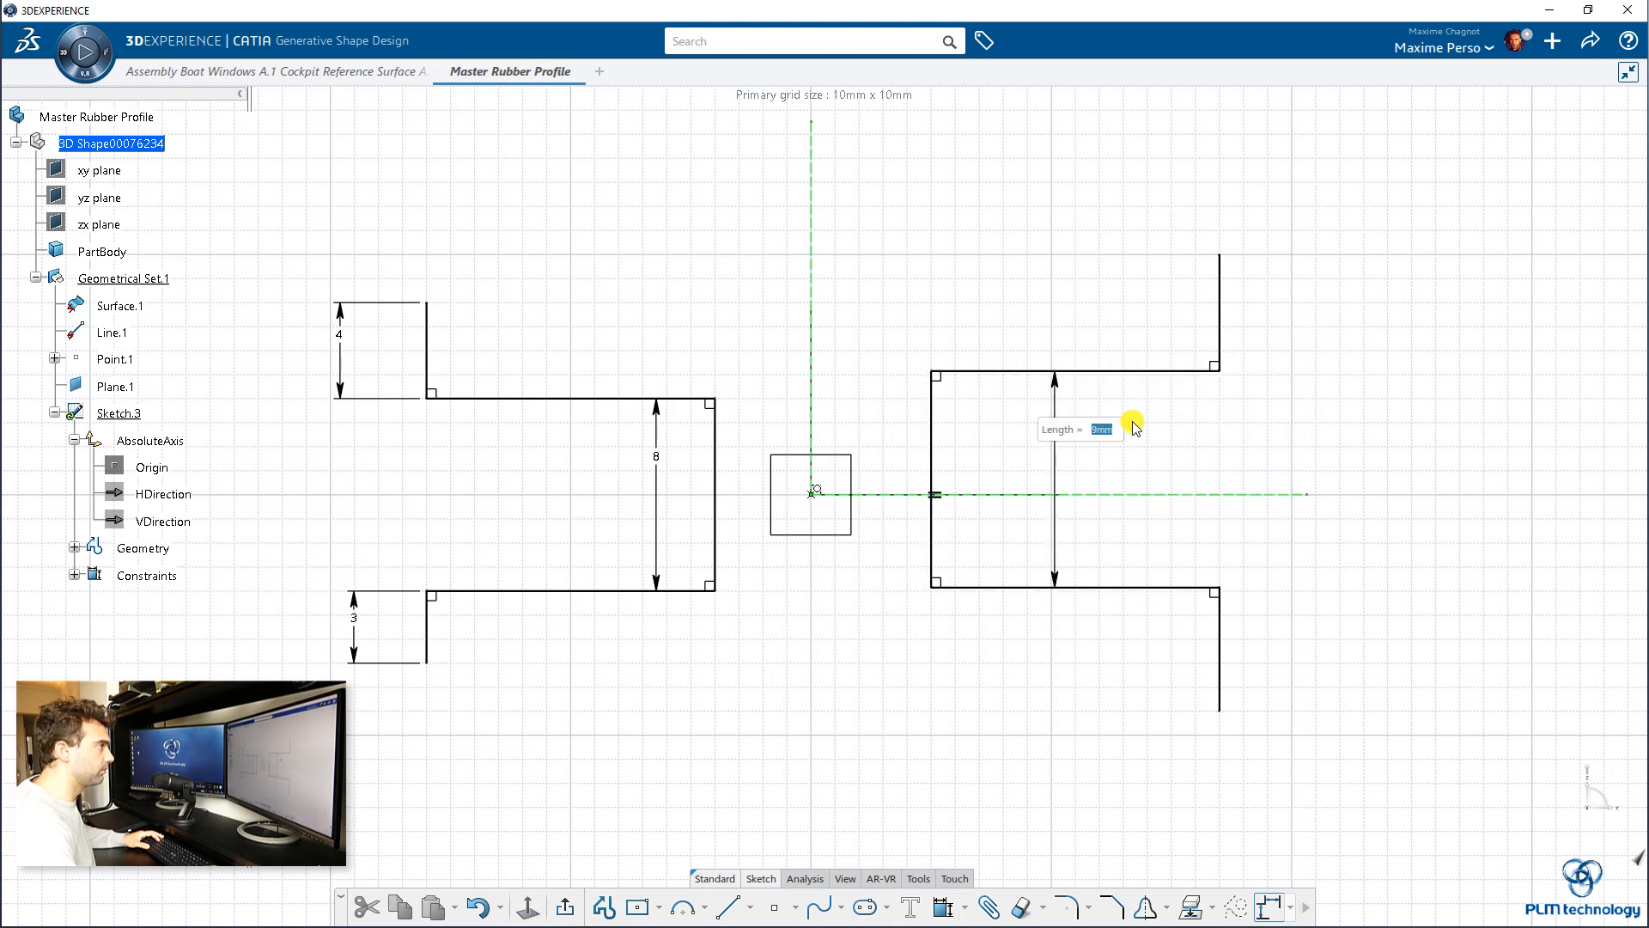
{"action": "left_click", "coordinate": [1220, 334]}
{"action": "left_click", "coordinate": [1457, 265]}
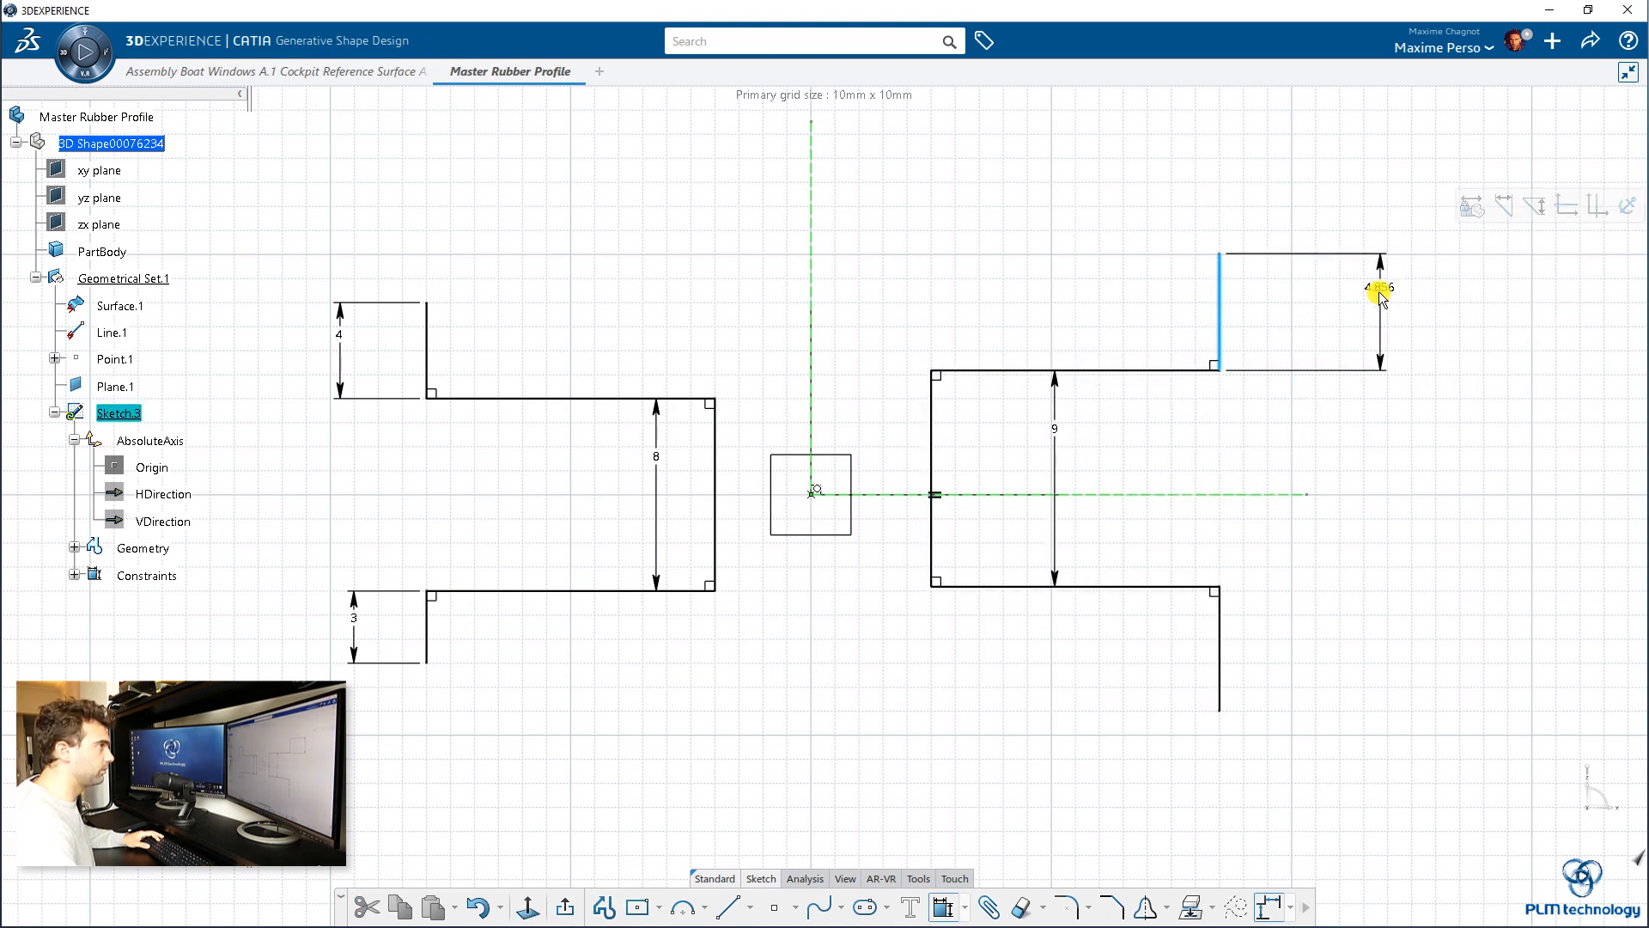
{"action": "left_click", "coordinate": [1380, 290]}
{"action": "left_click", "coordinate": [1219, 650]}
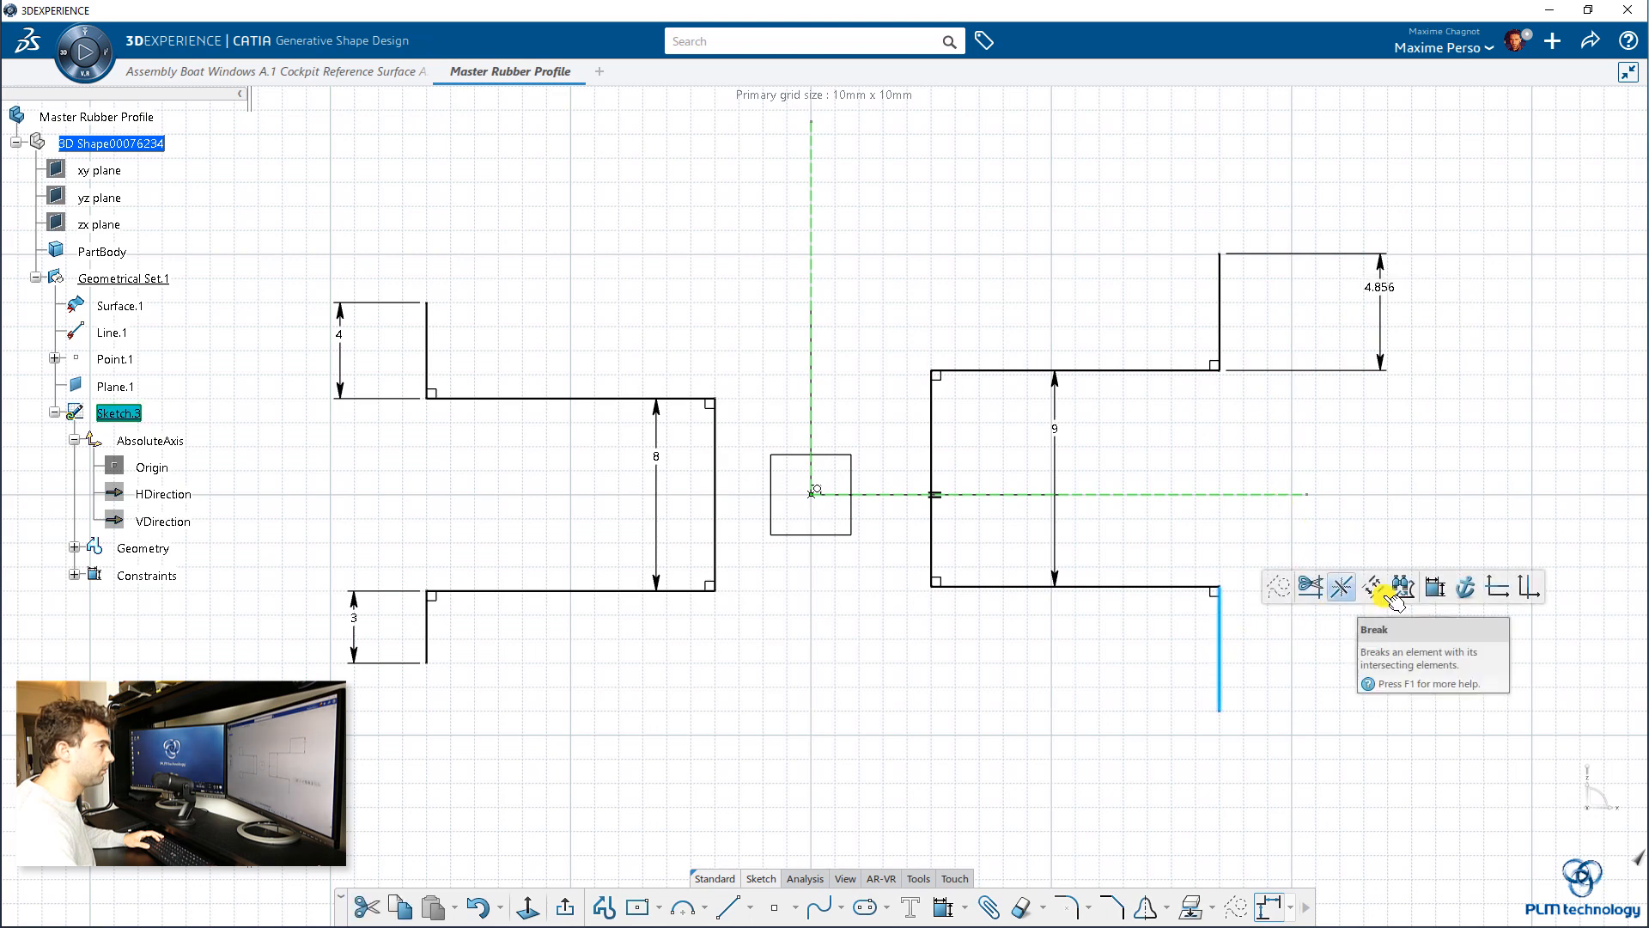
{"action": "left_click", "coordinate": [1430, 591]}
{"action": "left_click", "coordinate": [1400, 646]}
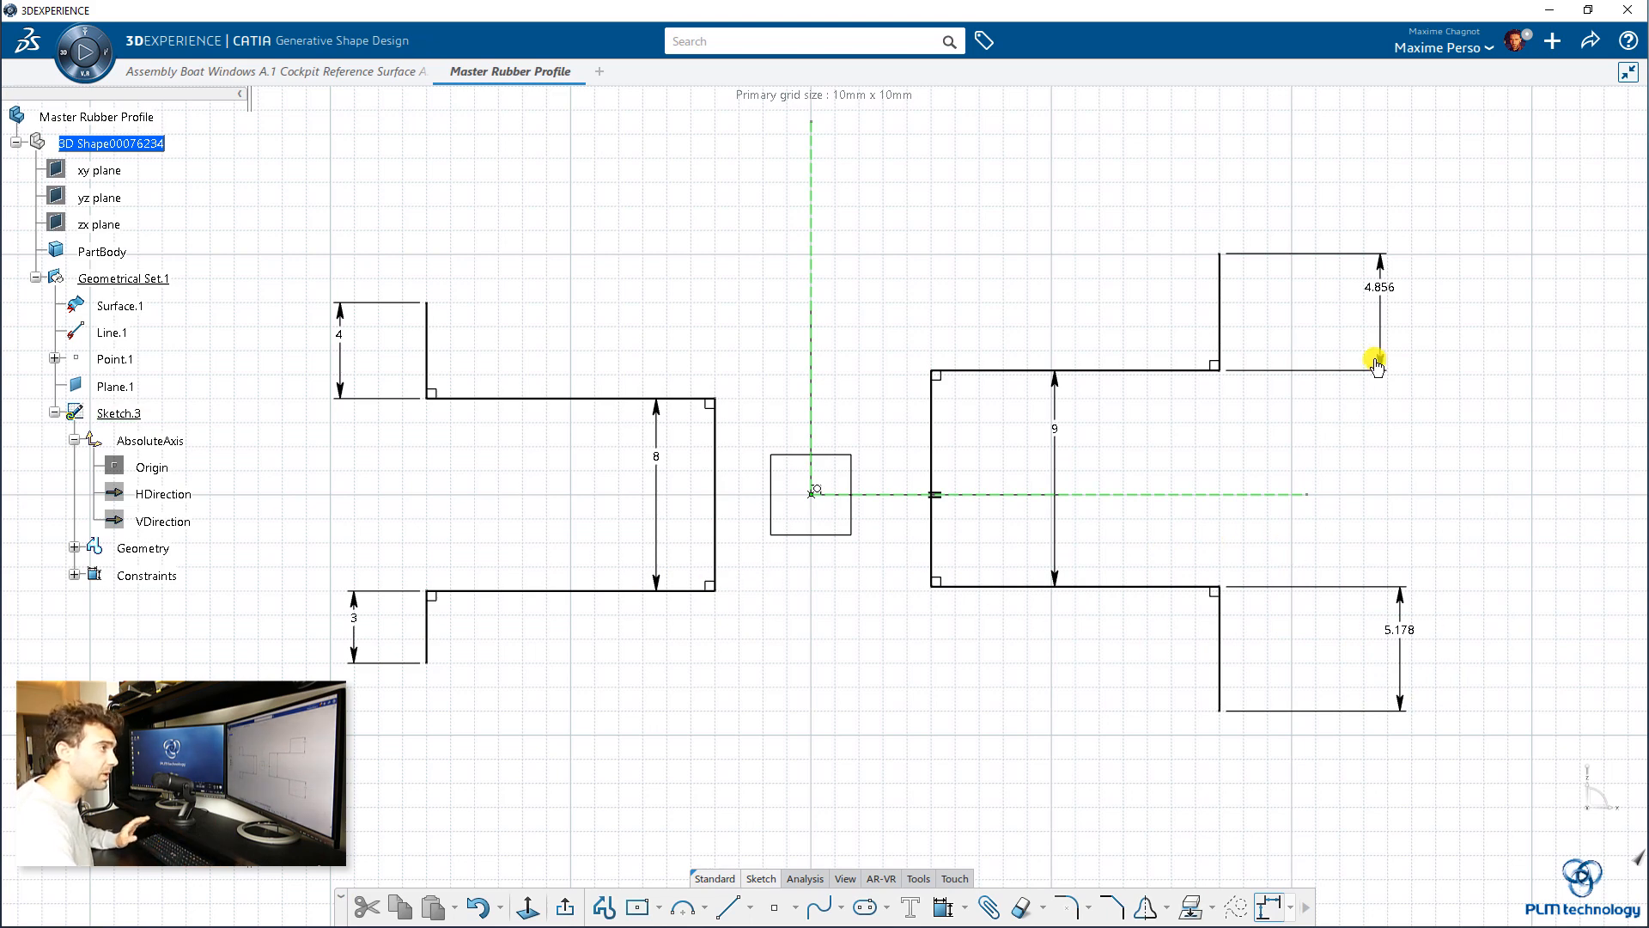
Set the lengths of the right profile's upper and lower end vertical segments to 2 mm each.
{"action": "left_click", "coordinate": [1393, 289]}
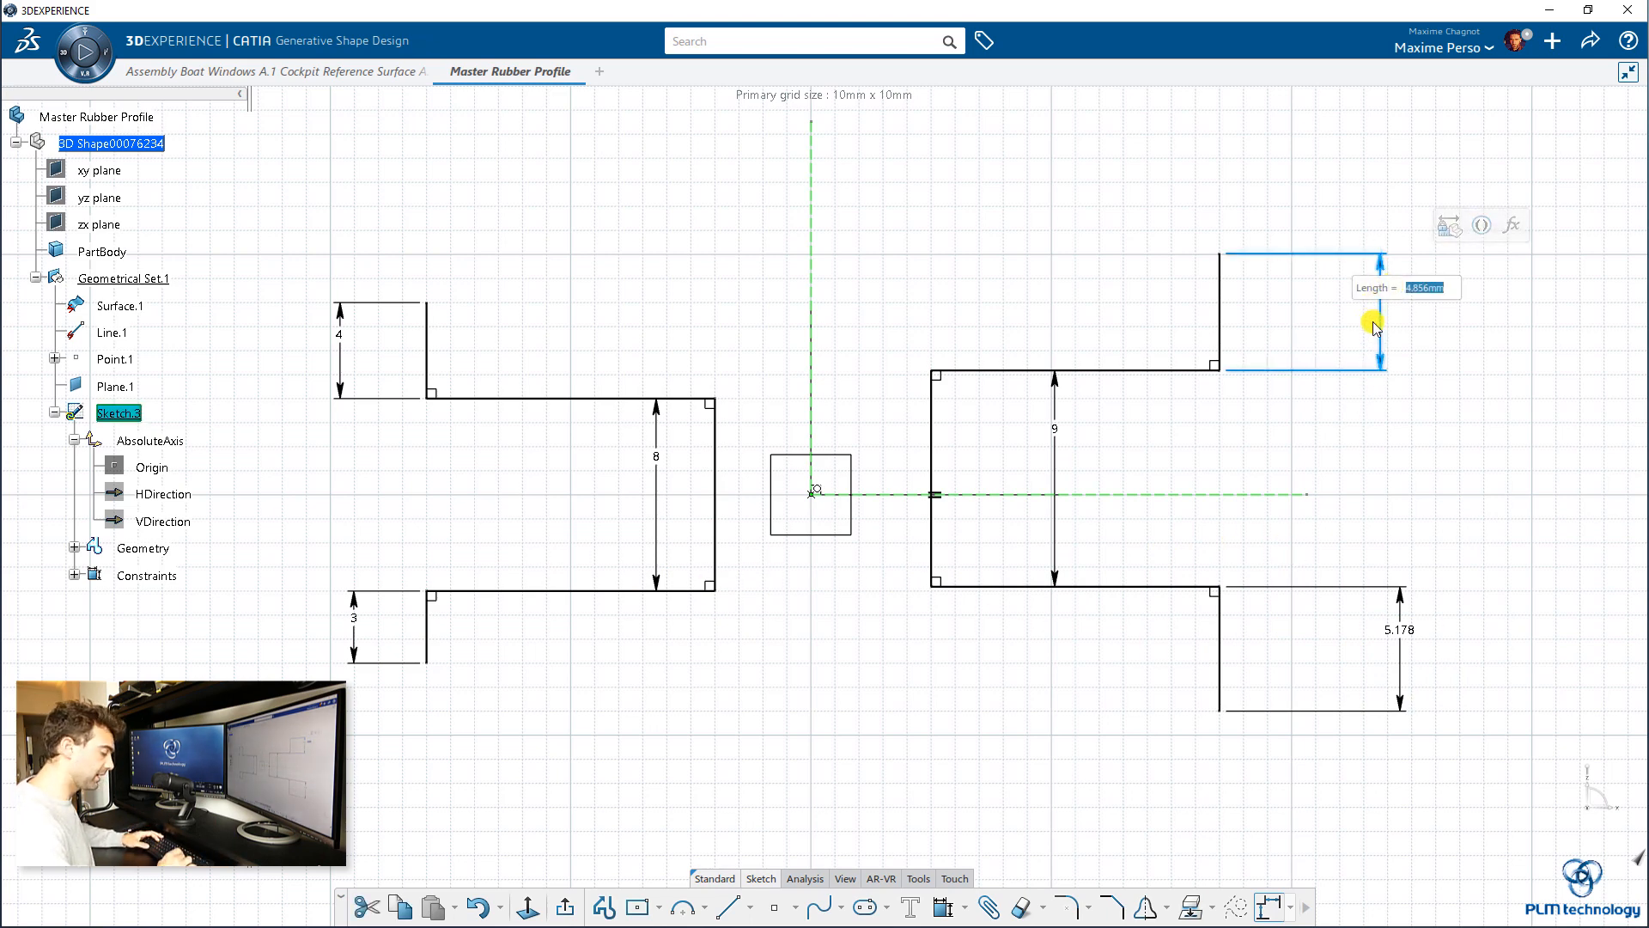
{"action": "type", "text": "2"}
{"action": "key", "text": "Return"}
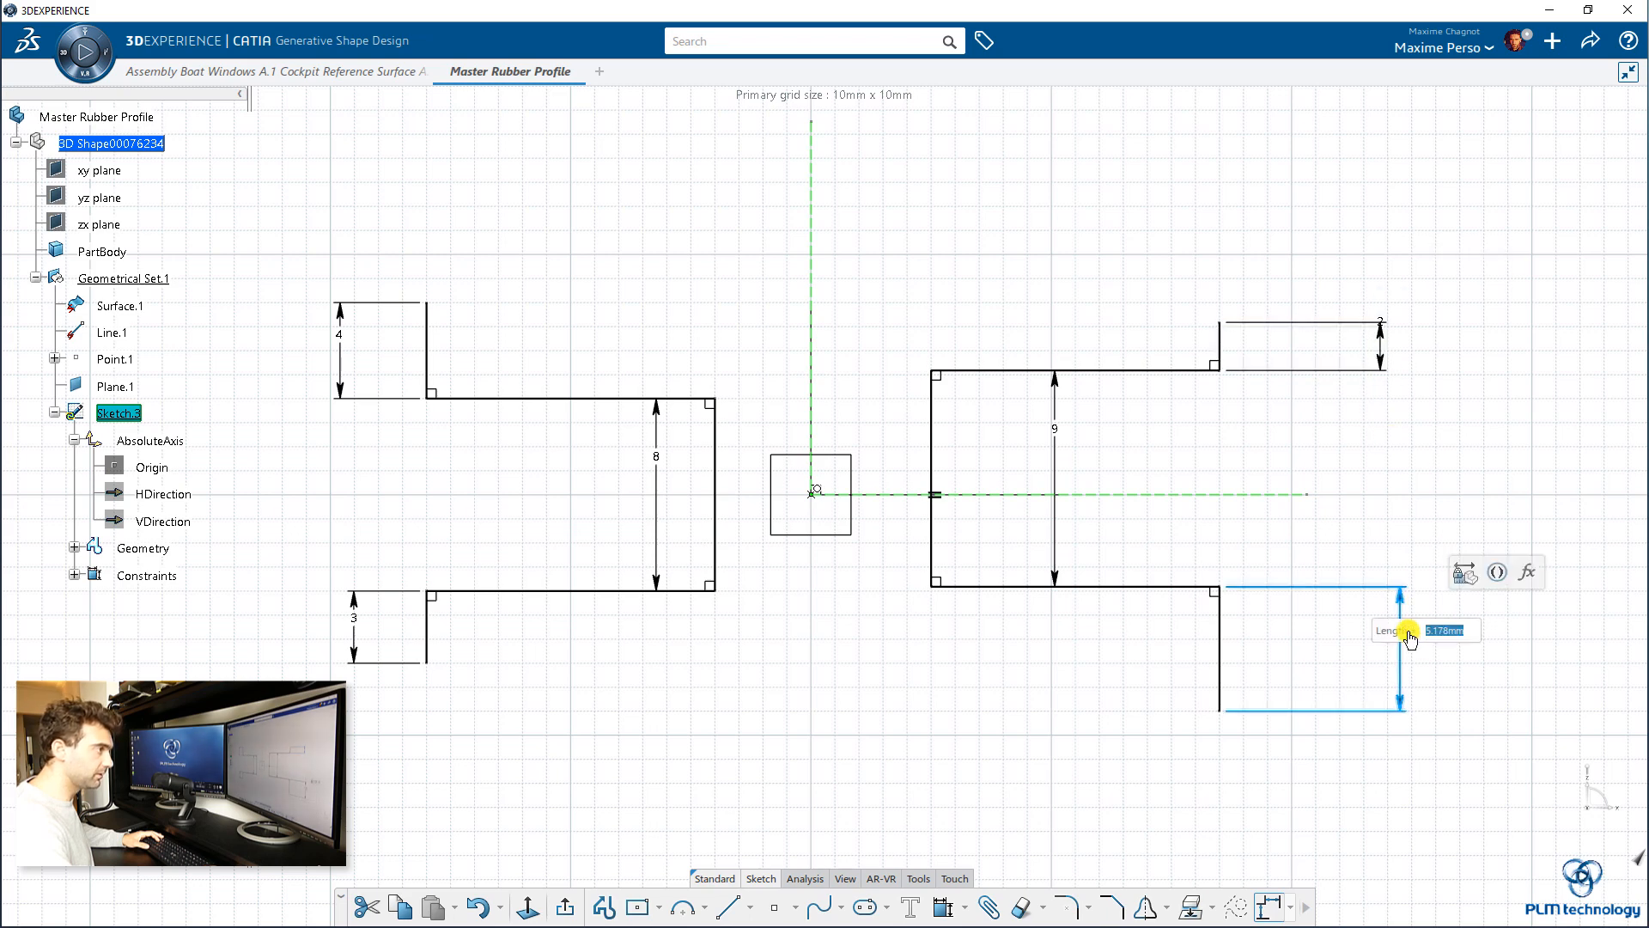
{"action": "double_click", "coordinate": [1403, 630]}
{"action": "type", "text": "2"}
{"action": "key", "text": "Return"}
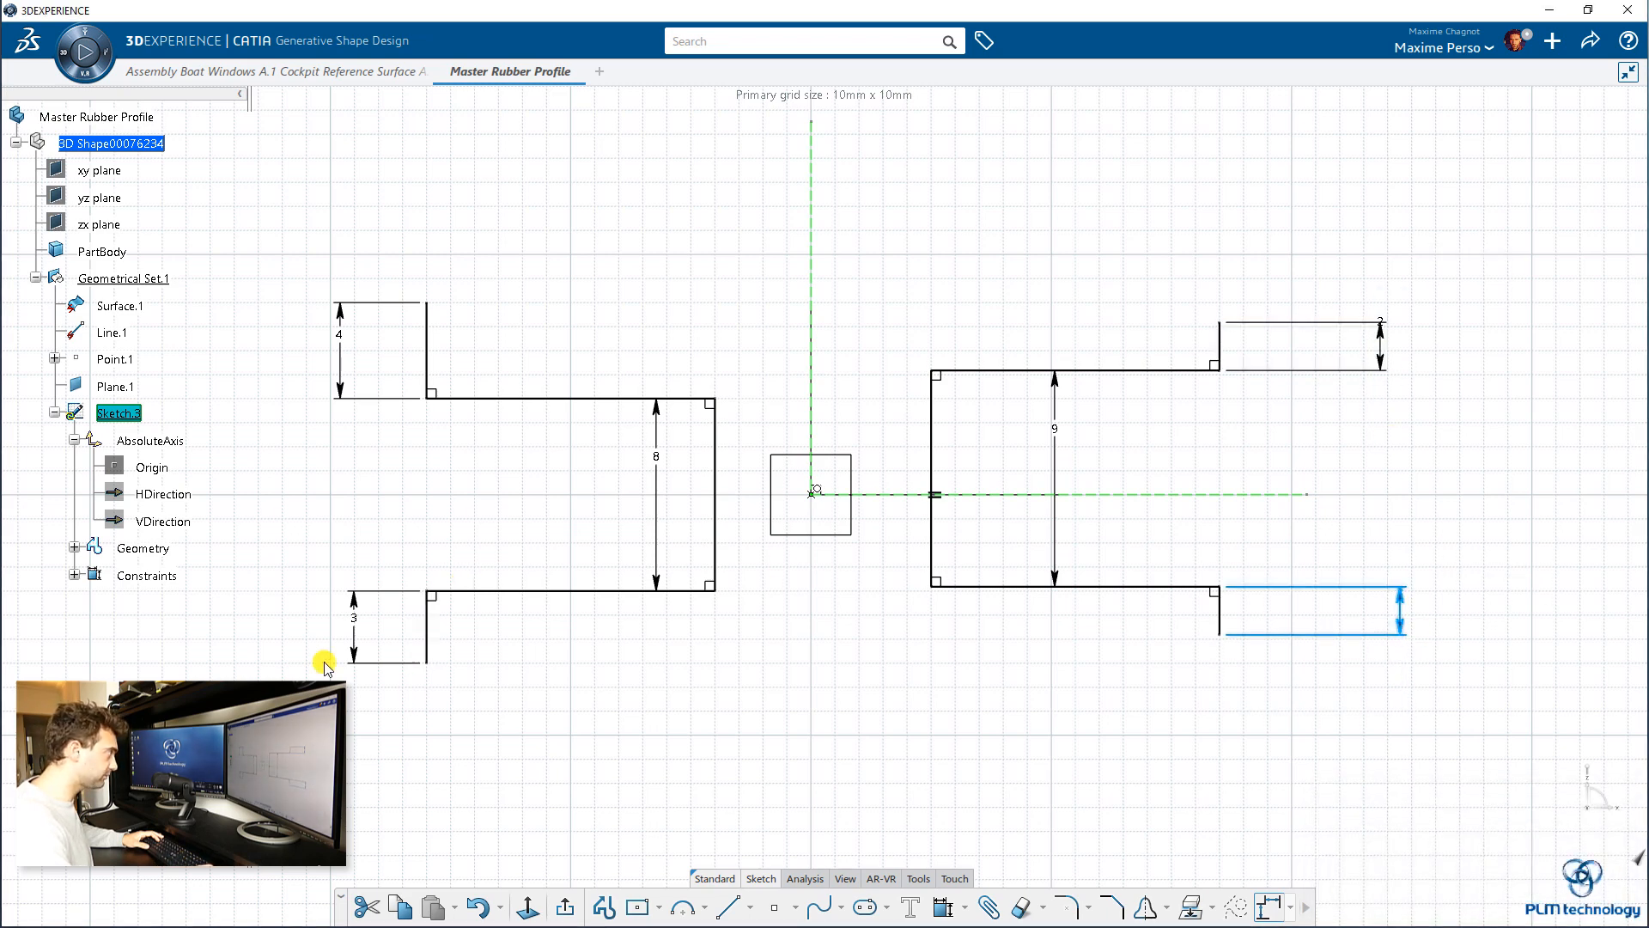
Set the lengths of the left profile's lower and upper end vertical segments to 2 mm each.
{"action": "double_click", "coordinate": [355, 636]}
{"action": "type", "text": "2"}
{"action": "key", "text": "Return"}
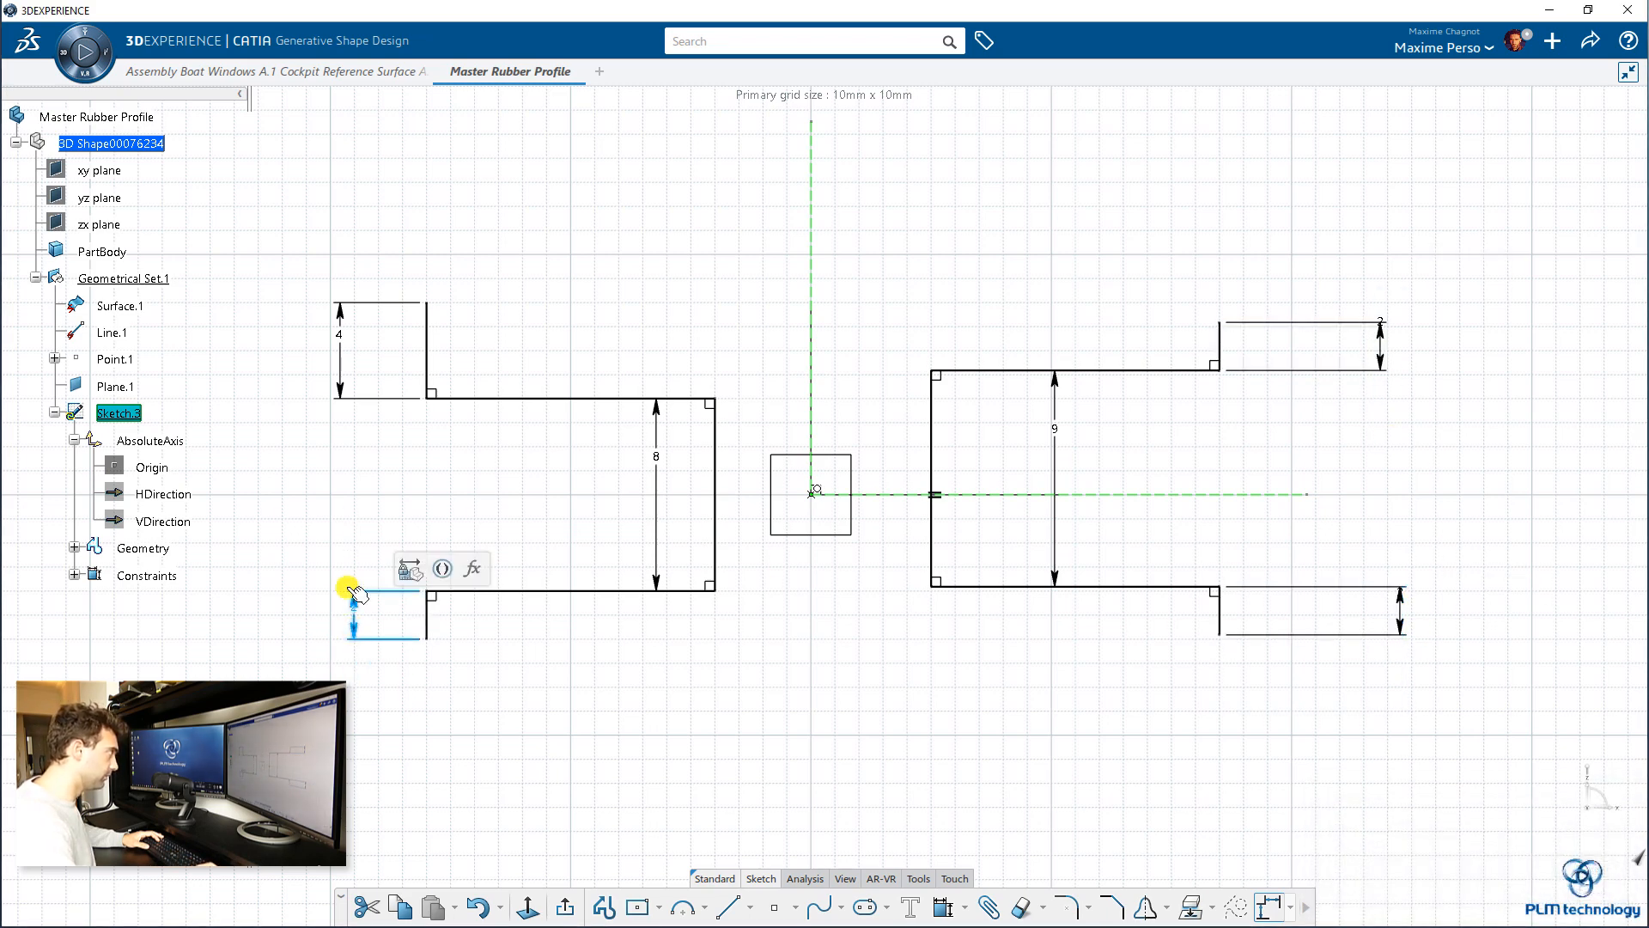
{"action": "double_click", "coordinate": [340, 357]}
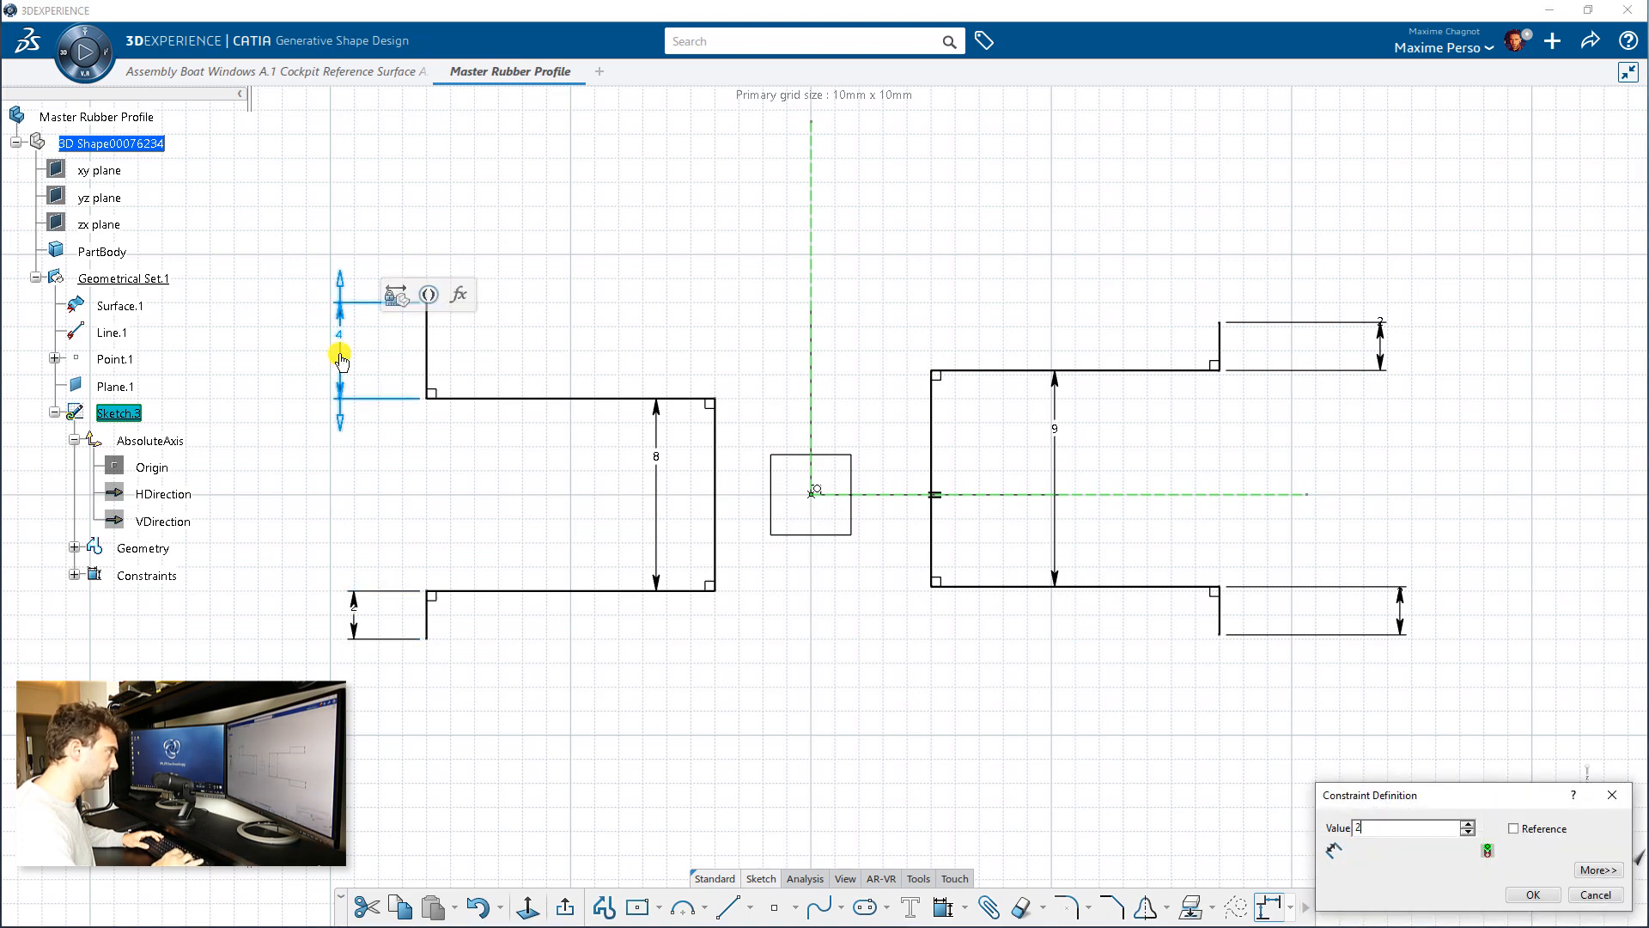
{"action": "type", "text": "2"}
{"action": "key", "text": "Return"}
{"action": "left_click", "coordinate": [467, 427]}
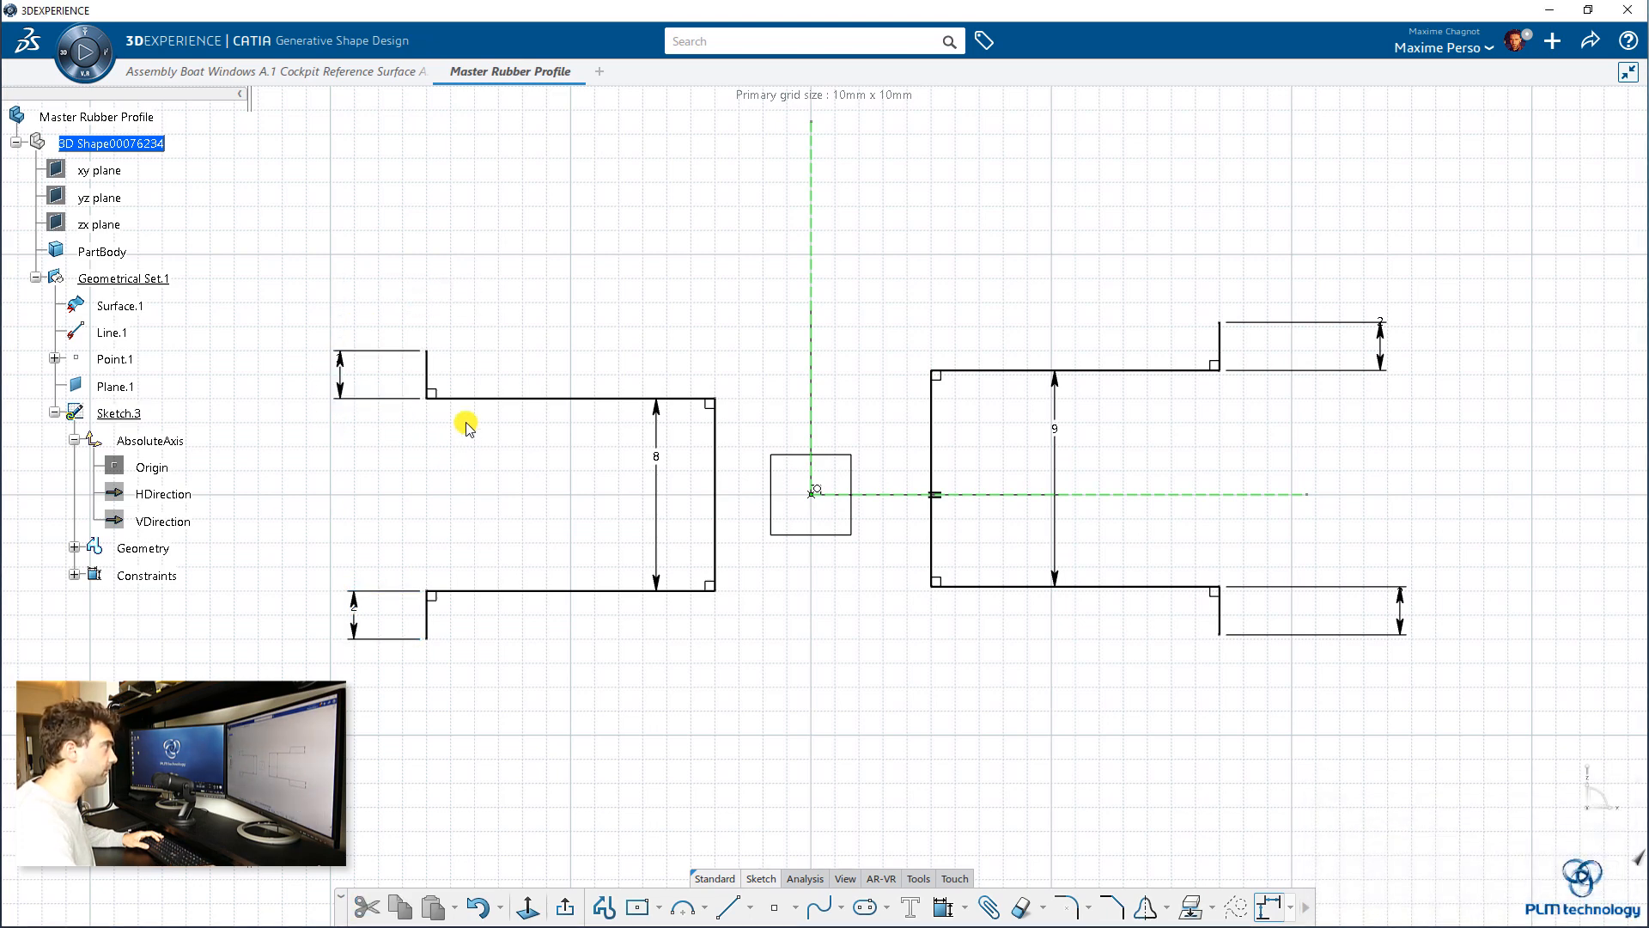
Set the left profile's central segment to 4 mm and dimension its upper horizontal segment 2 mm from the horizontal construction line.
{"action": "double_click", "coordinate": [656, 462]}
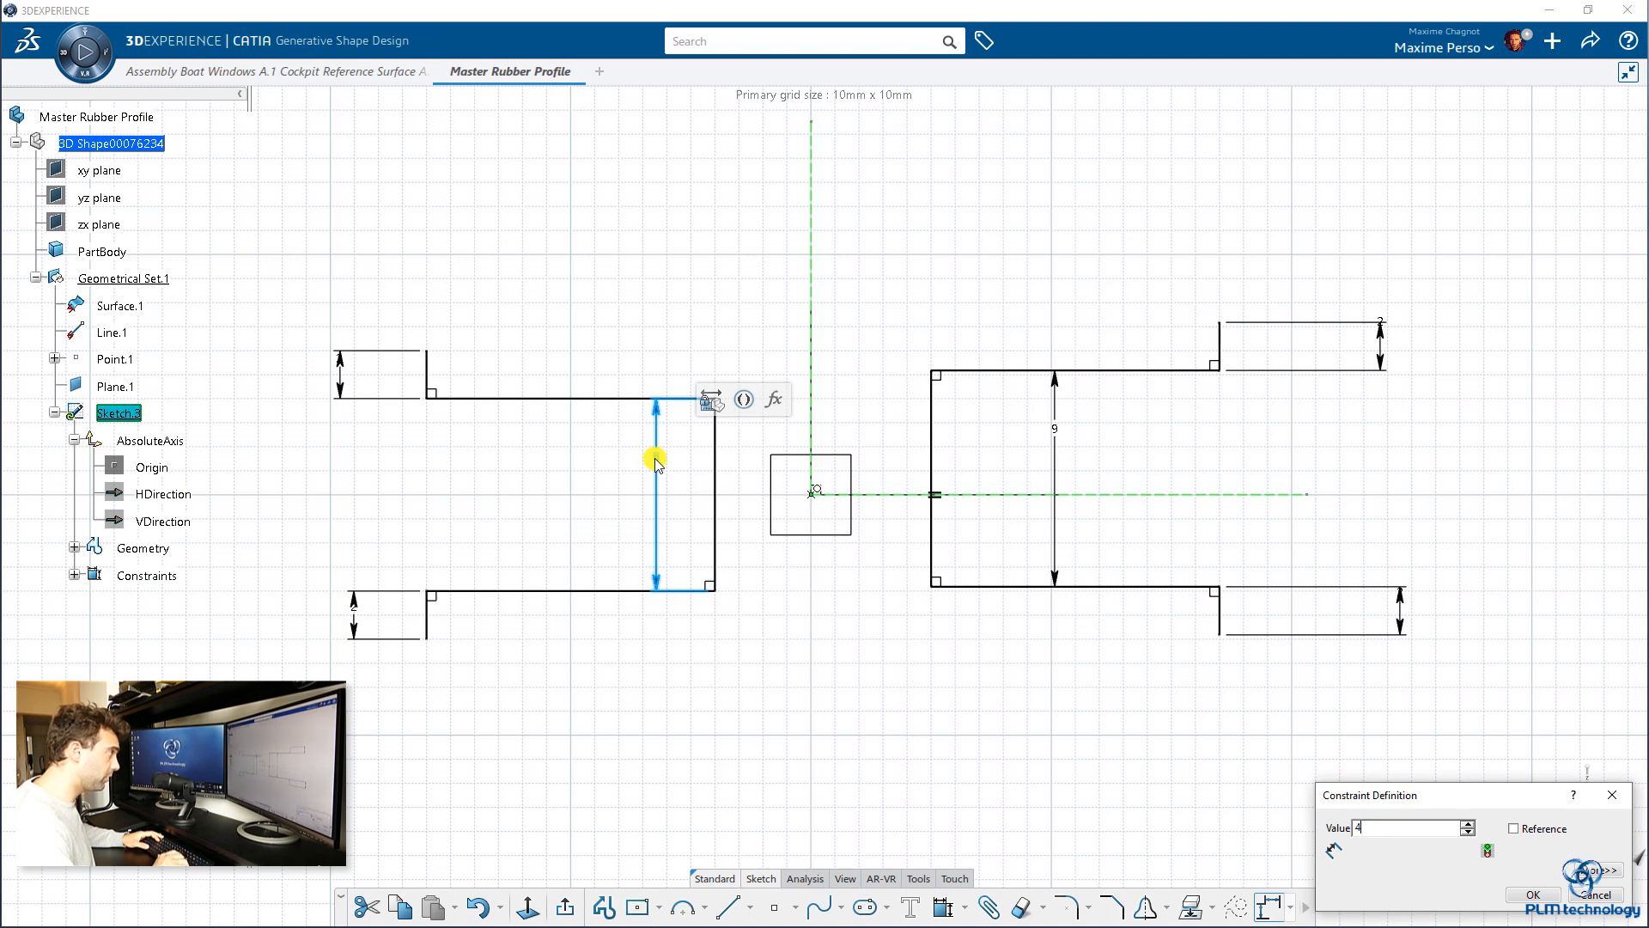
{"action": "key", "text": "Return"}
{"action": "left_click_drag", "start_coordinate": [578, 493], "coordinate": [601, 444]}
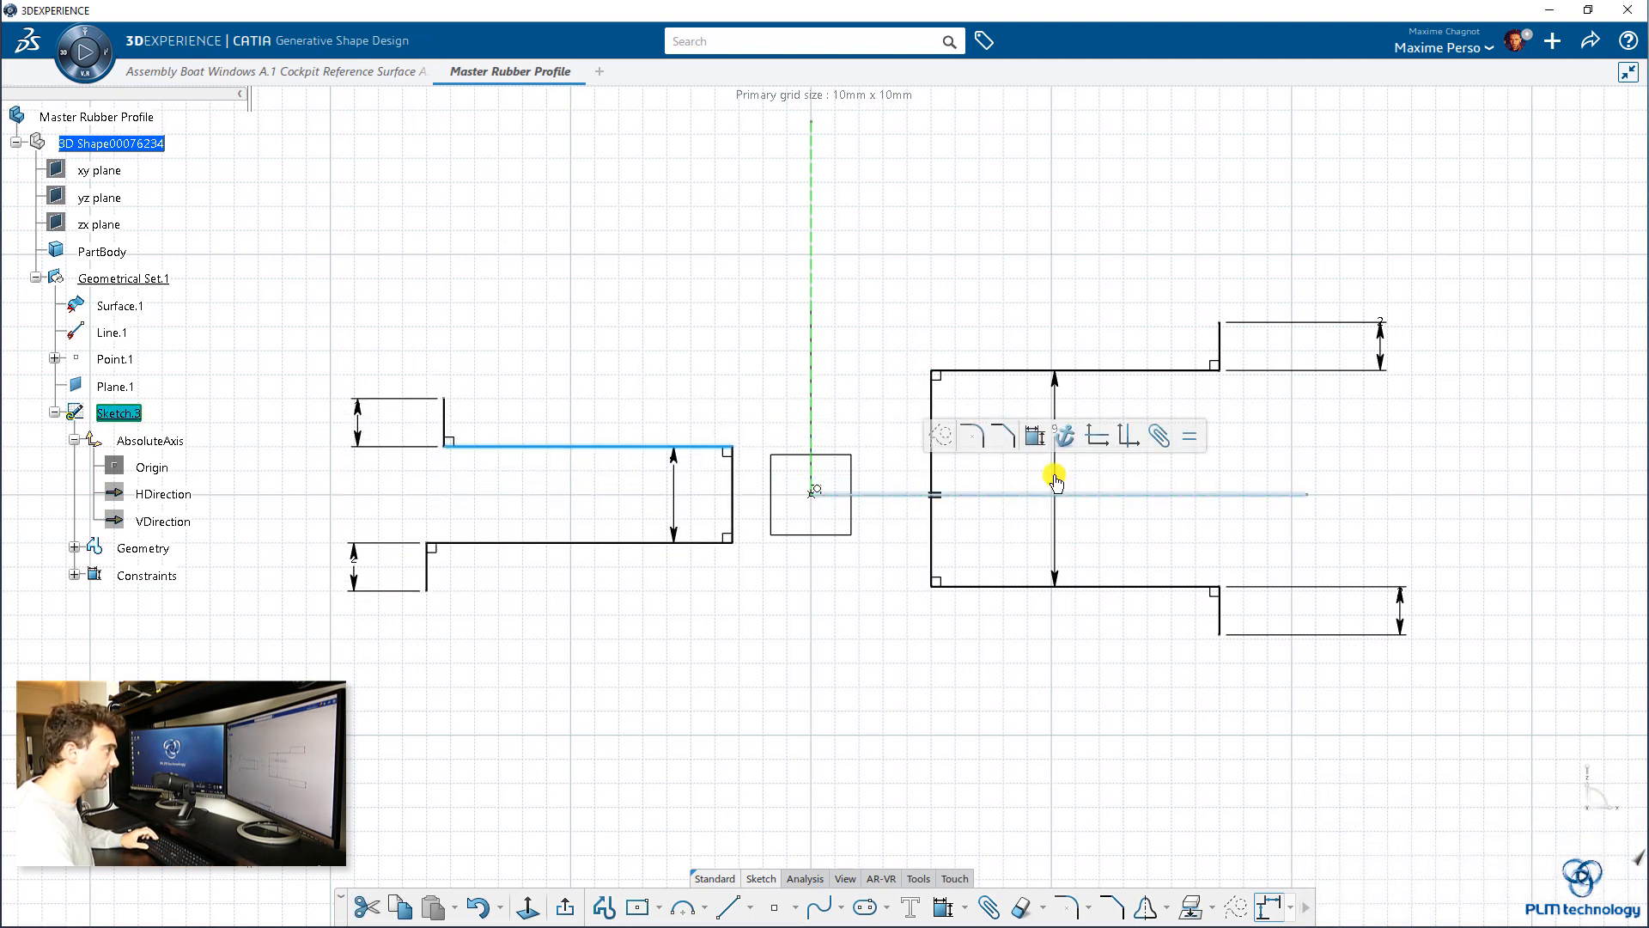
{"action": "left_click", "coordinate": [1056, 484], "text": "ctrl"}
{"action": "left_click", "coordinate": [1035, 435]}
{"action": "left_click", "coordinate": [570, 468]}
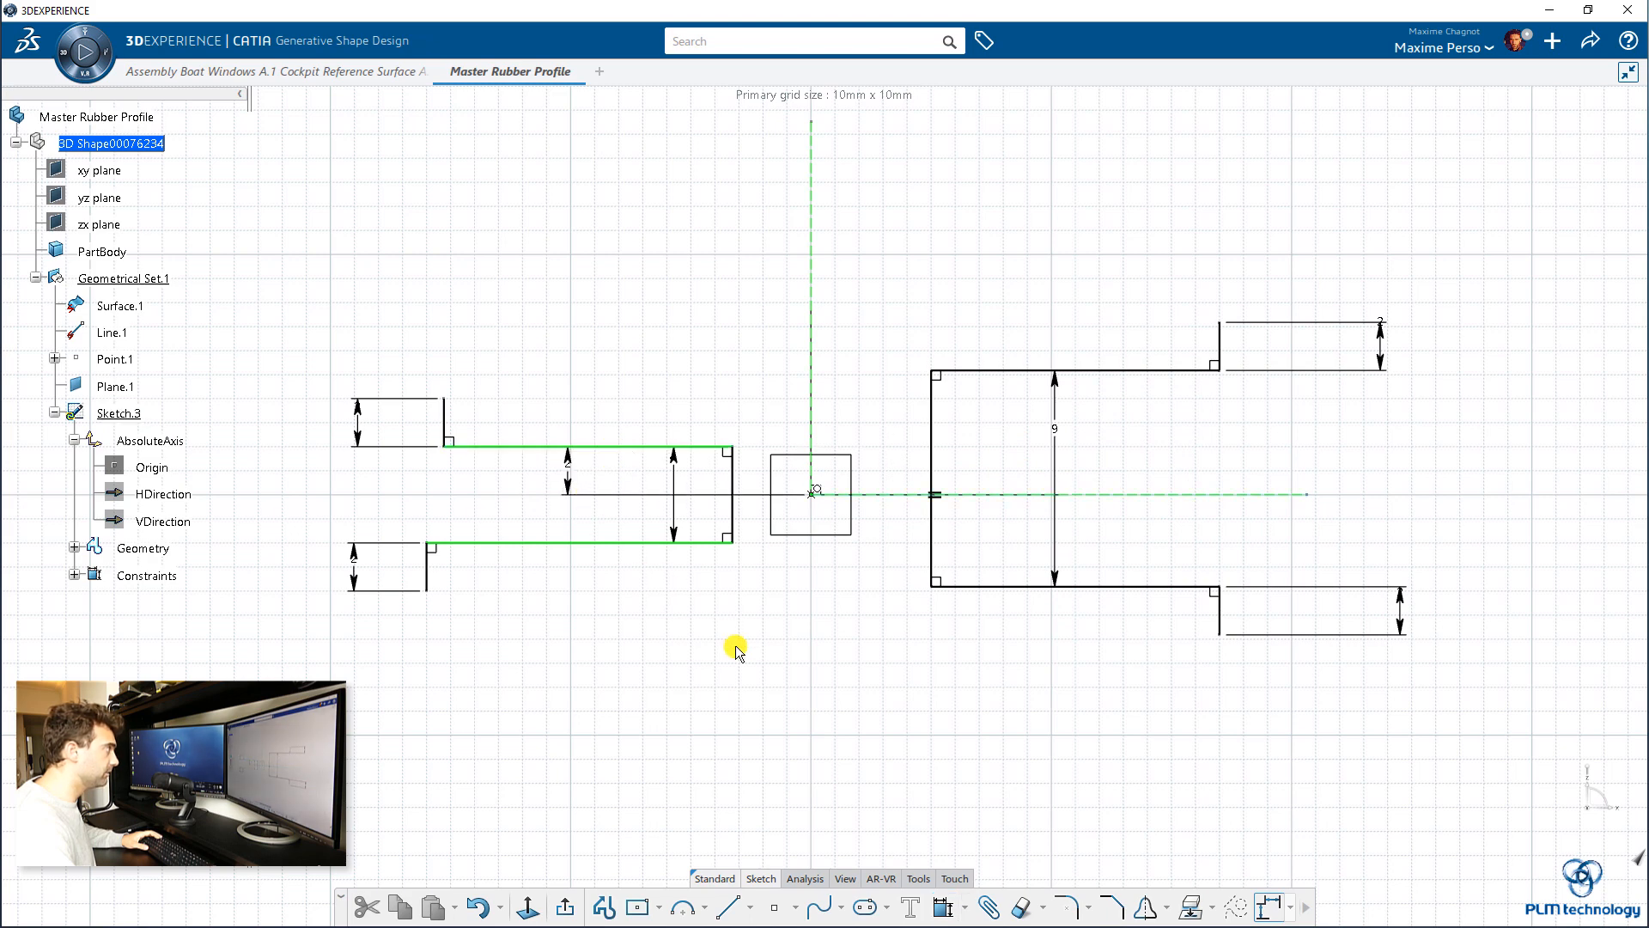
Dimension the right profile's upper horizontal segment 2 mm from the horizontal construction line and set its central segment to 4 mm.
{"action": "left_click", "coordinate": [1115, 371]}
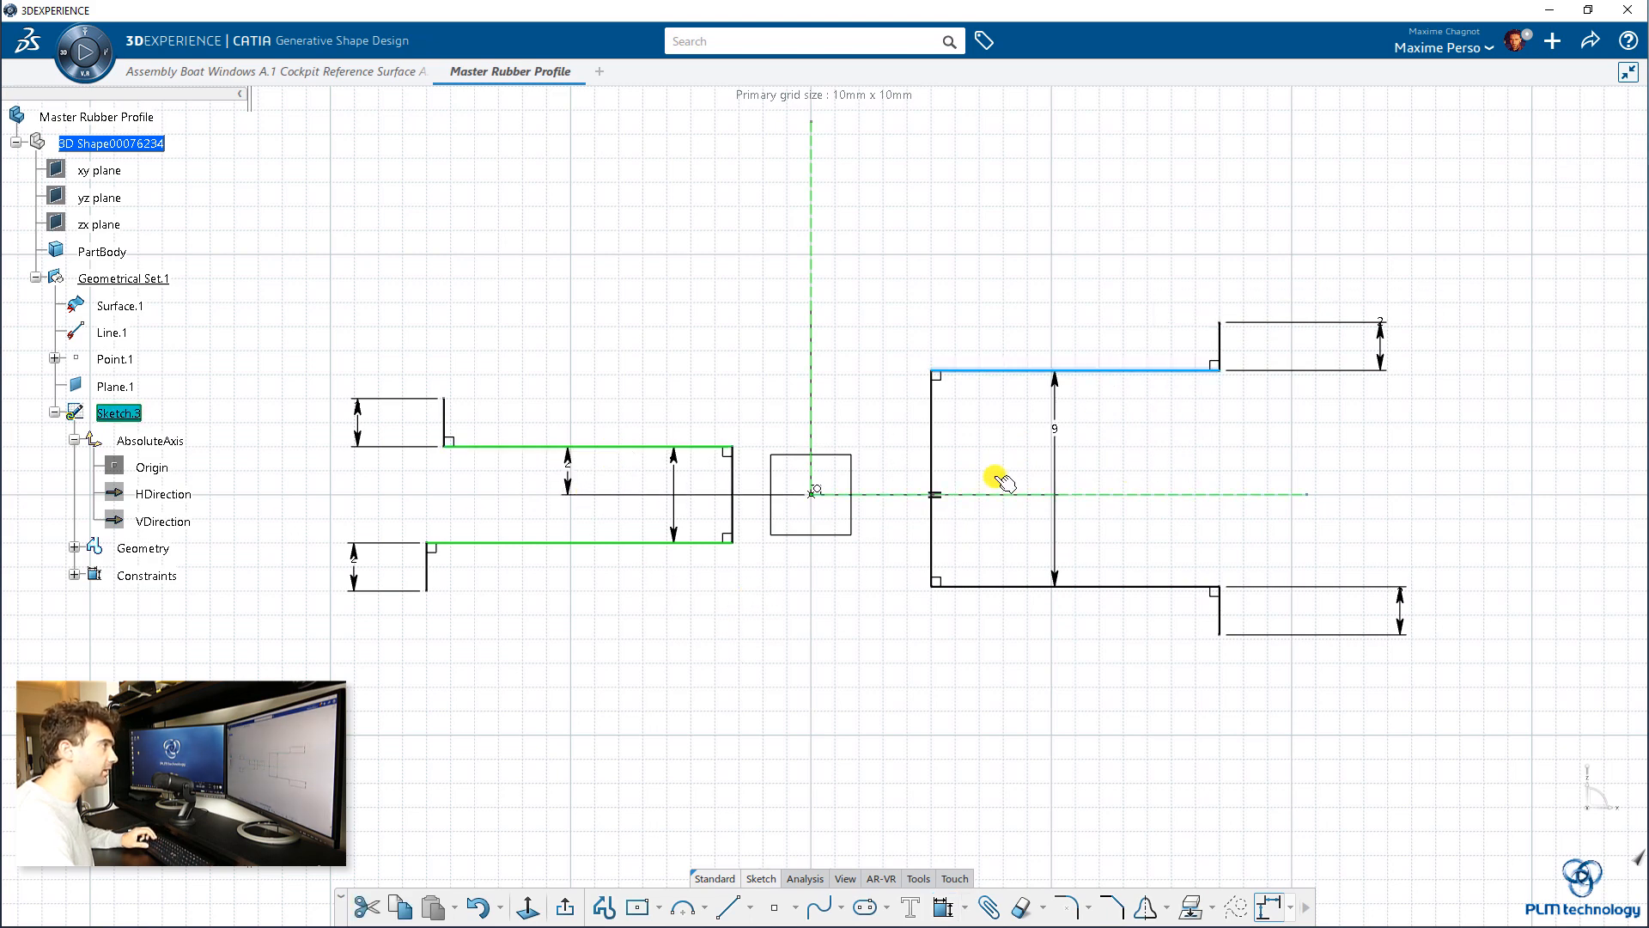
{"action": "left_click", "coordinate": [973, 496], "text": "ctrl"}
{"action": "left_click", "coordinate": [1126, 440]}
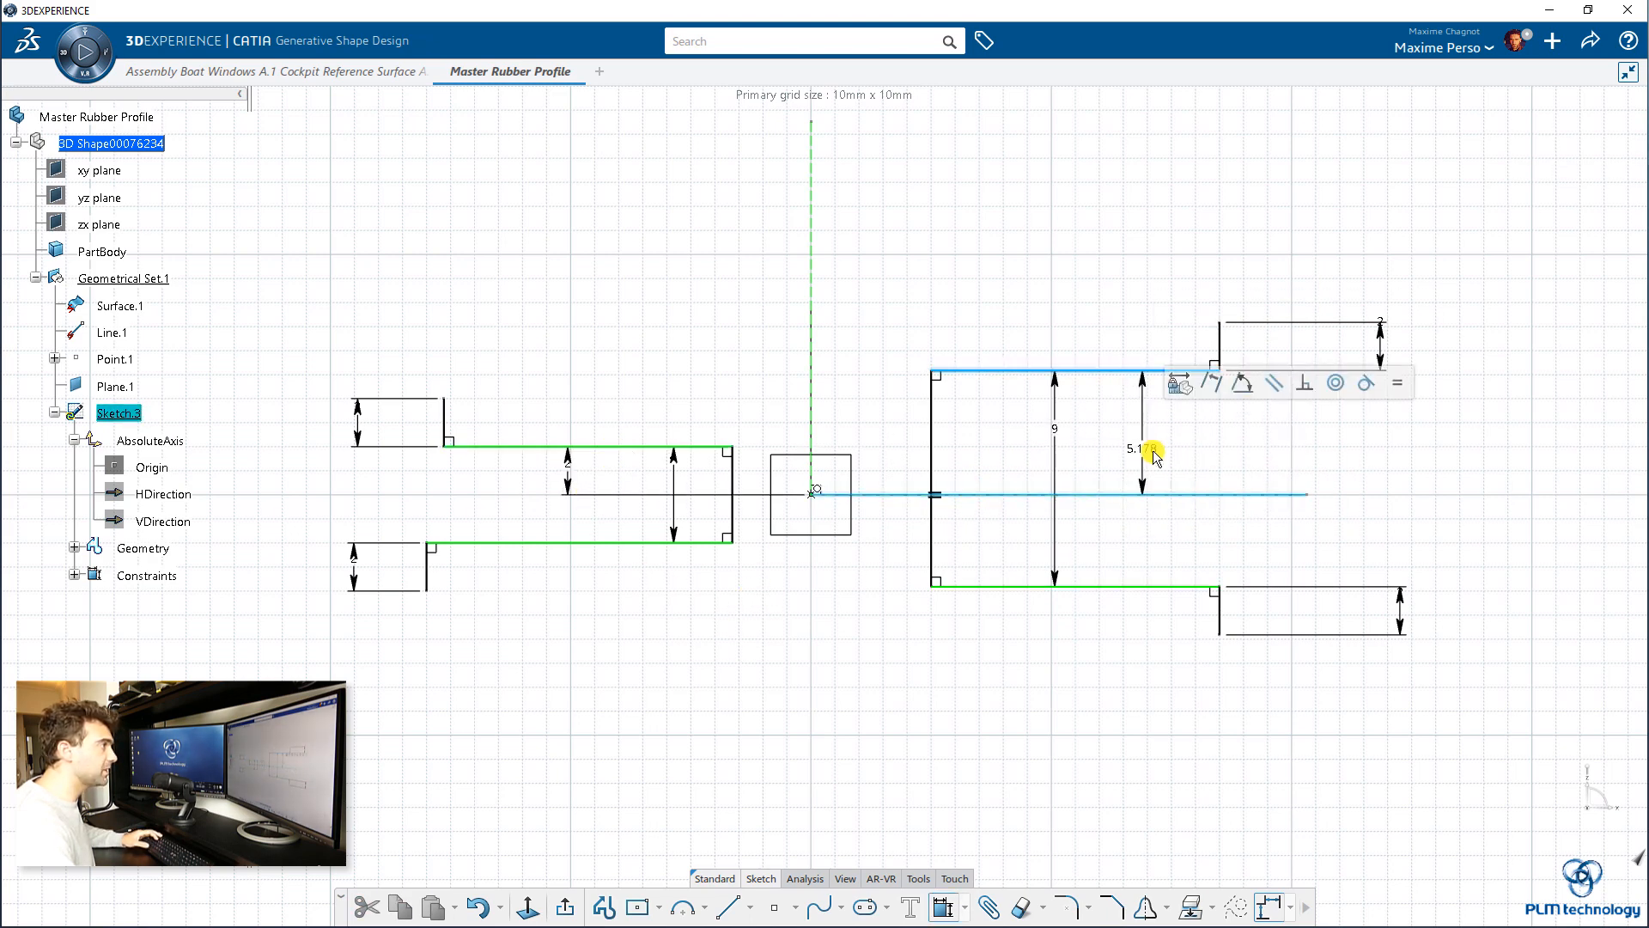
{"action": "left_click", "coordinate": [1159, 450]}
{"action": "type", "text": "2"}
{"action": "key", "text": "Return"}
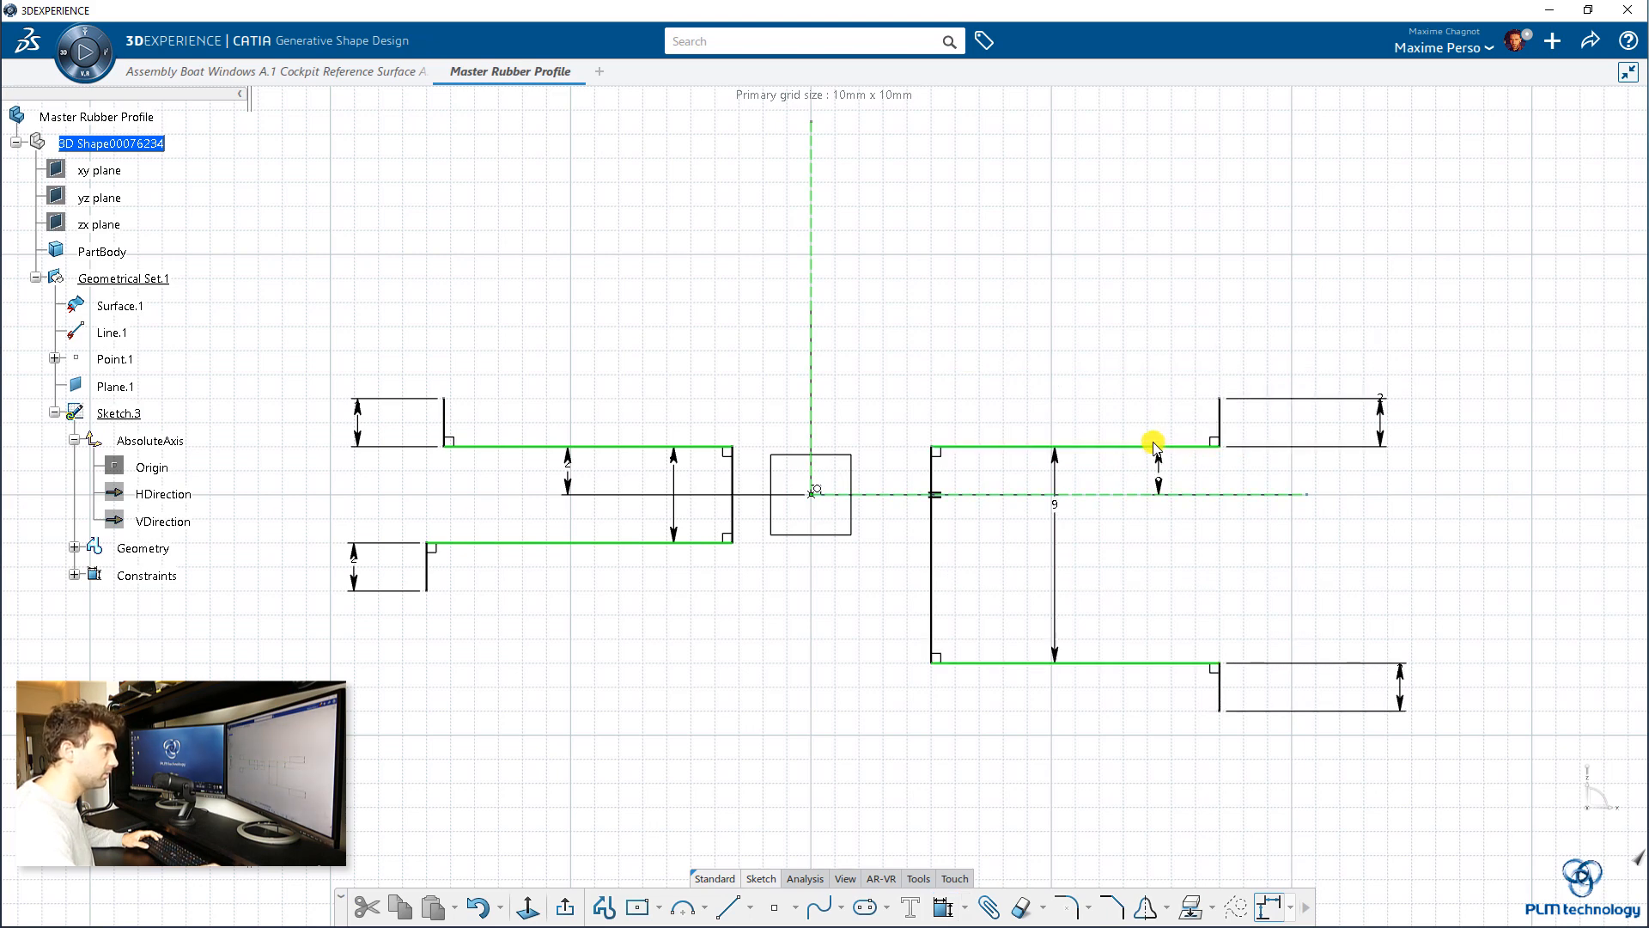
{"action": "double_click", "coordinate": [1055, 508]}
{"action": "key", "text": "Return"}
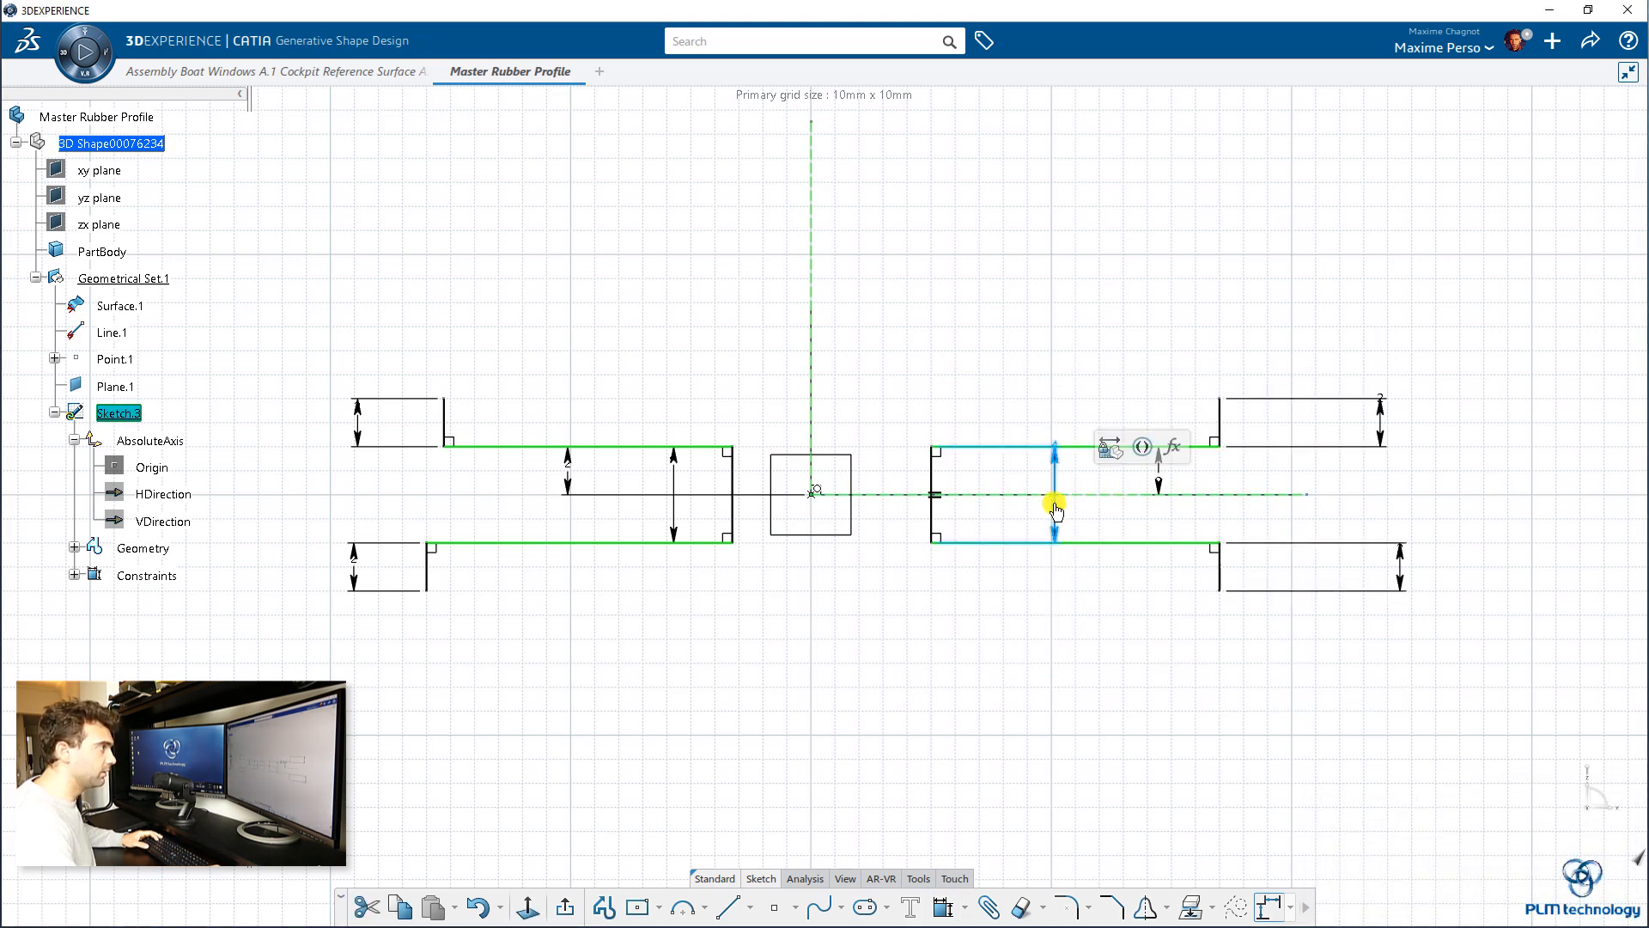
Dimension the distance between the central vertical segments of the left and right profiles, placing the dimension below them.
{"action": "left_click", "coordinate": [732, 471]}
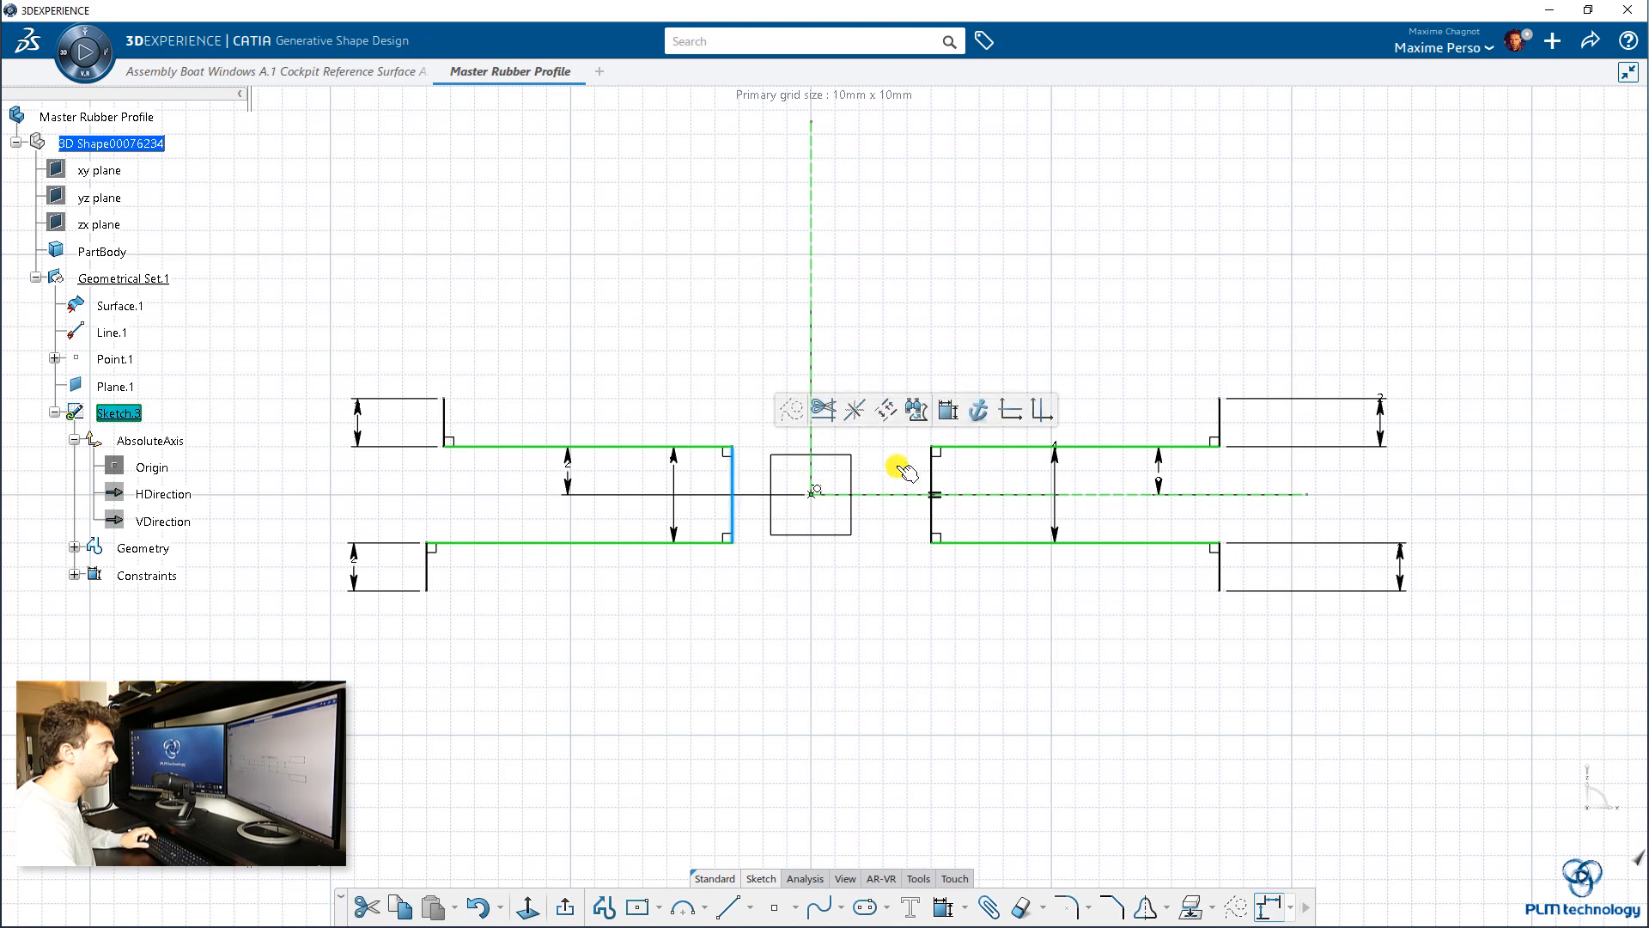
{"action": "left_click", "coordinate": [935, 478], "text": "ctrl"}
{"action": "left_click", "coordinate": [1091, 416]}
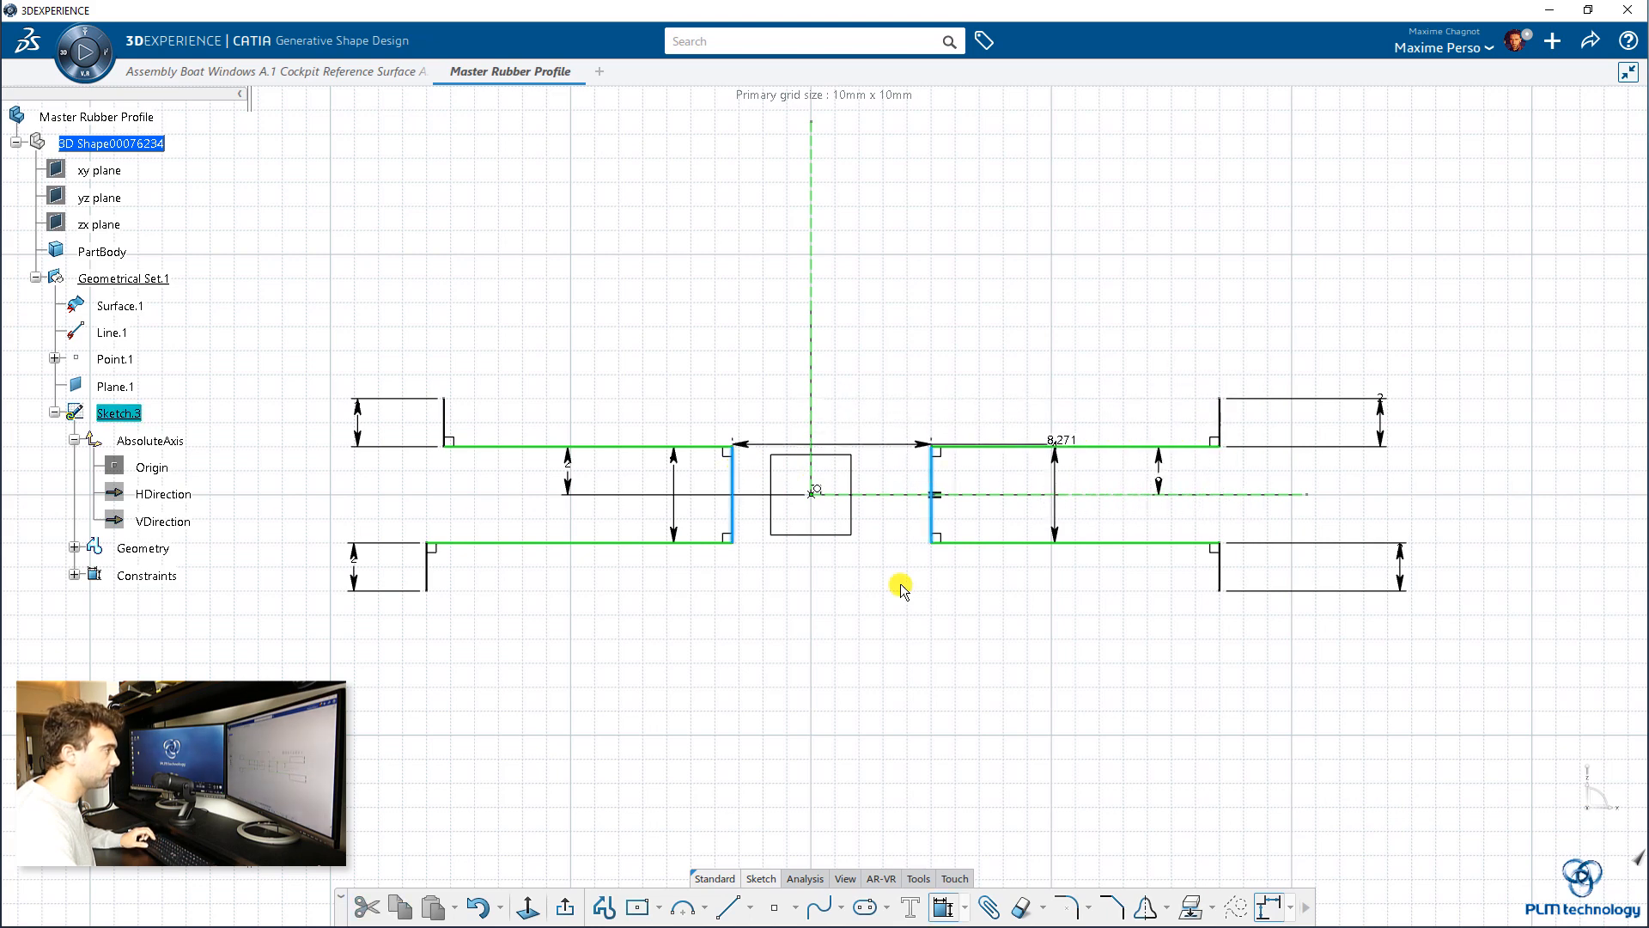
{"action": "left_click", "coordinate": [883, 640]}
Dimension the left profile's central vertical segment 2.5 mm from the vertical construction line.
{"action": "left_click", "coordinate": [732, 474]}
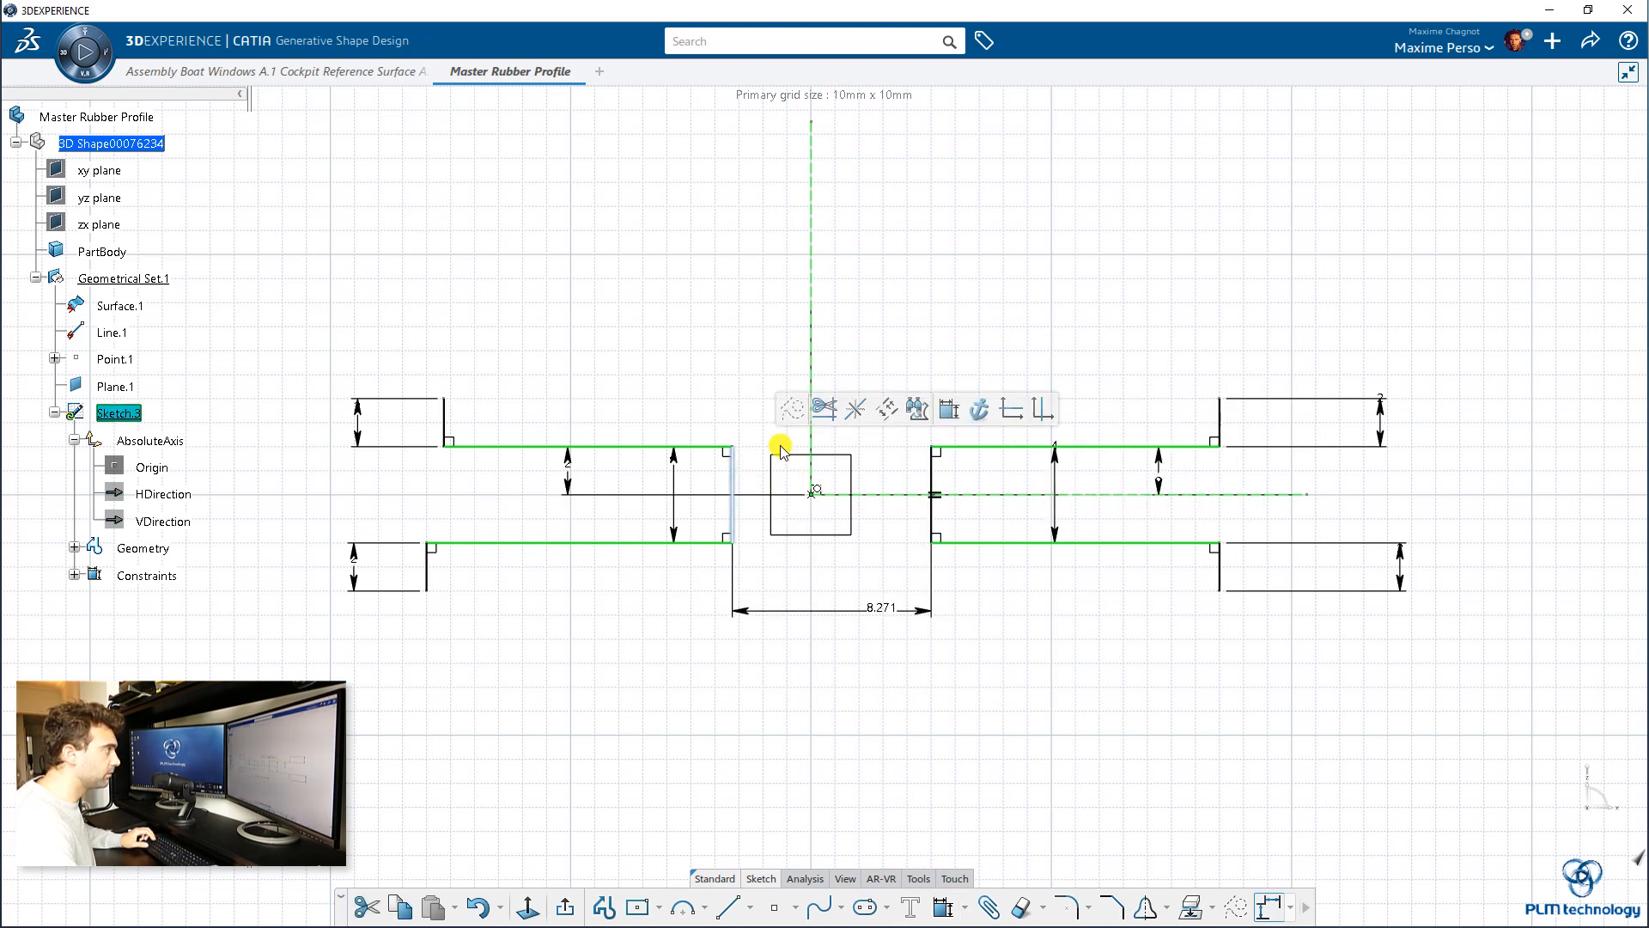
{"action": "left_click", "coordinate": [813, 367], "text": "ctrl"}
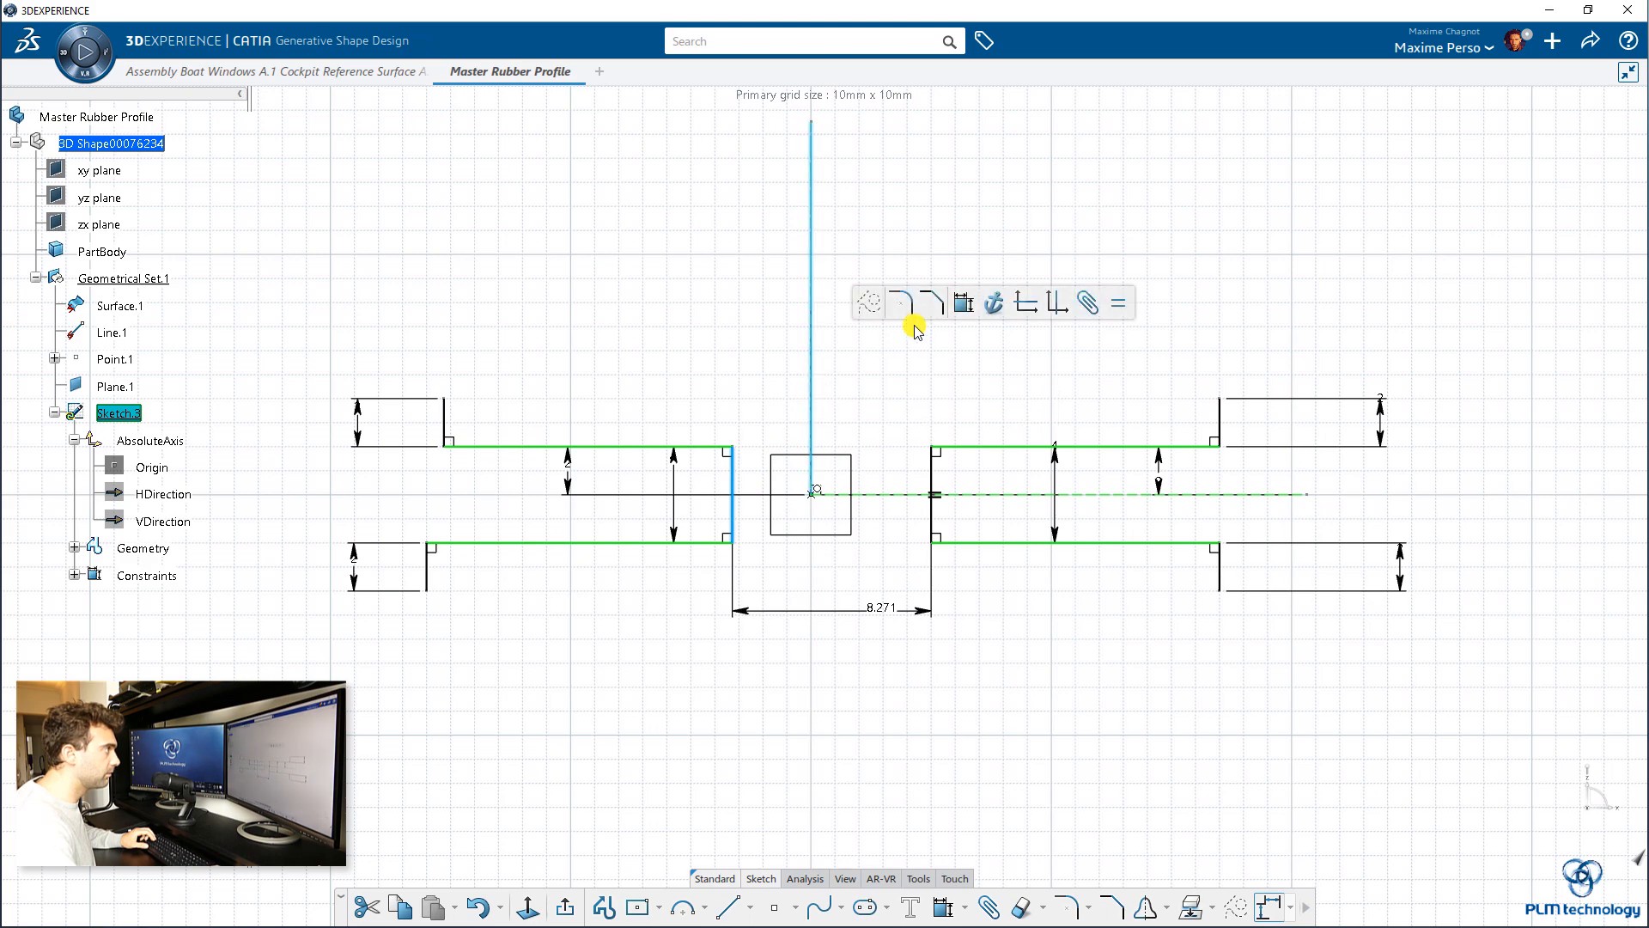
{"action": "left_click", "coordinate": [966, 302]}
{"action": "left_click", "coordinate": [789, 573]}
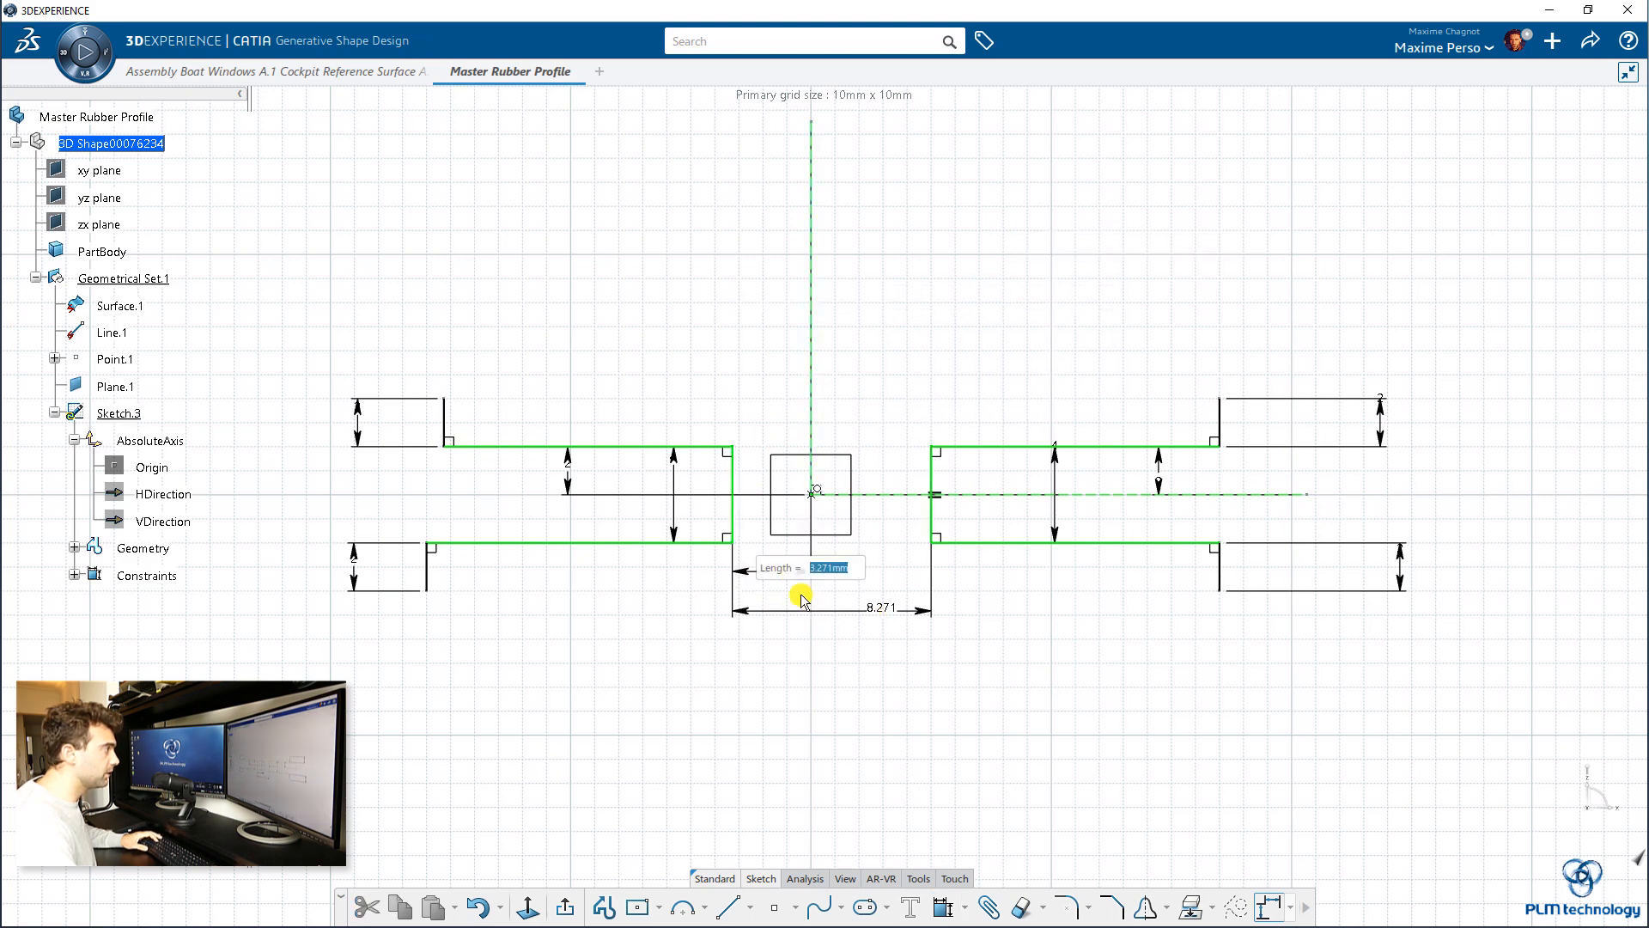
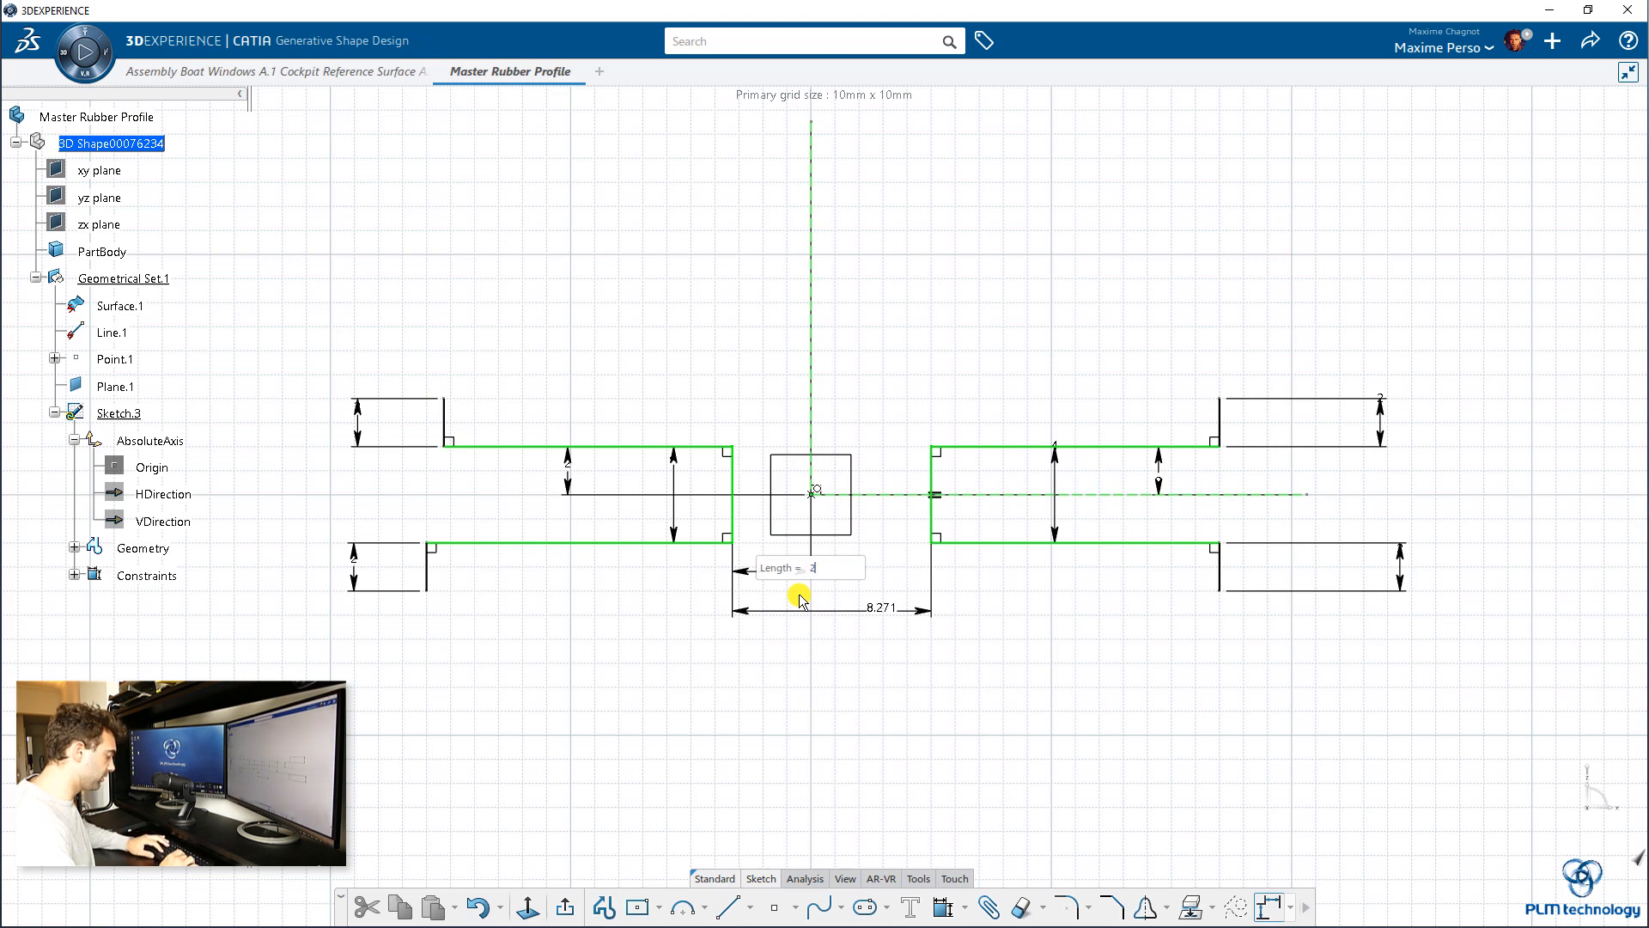
{"action": "key", "text": "Return"}
Set the distance between the two profiles' central vertical segments to 5 mm.
{"action": "double_click", "coordinate": [903, 608]}
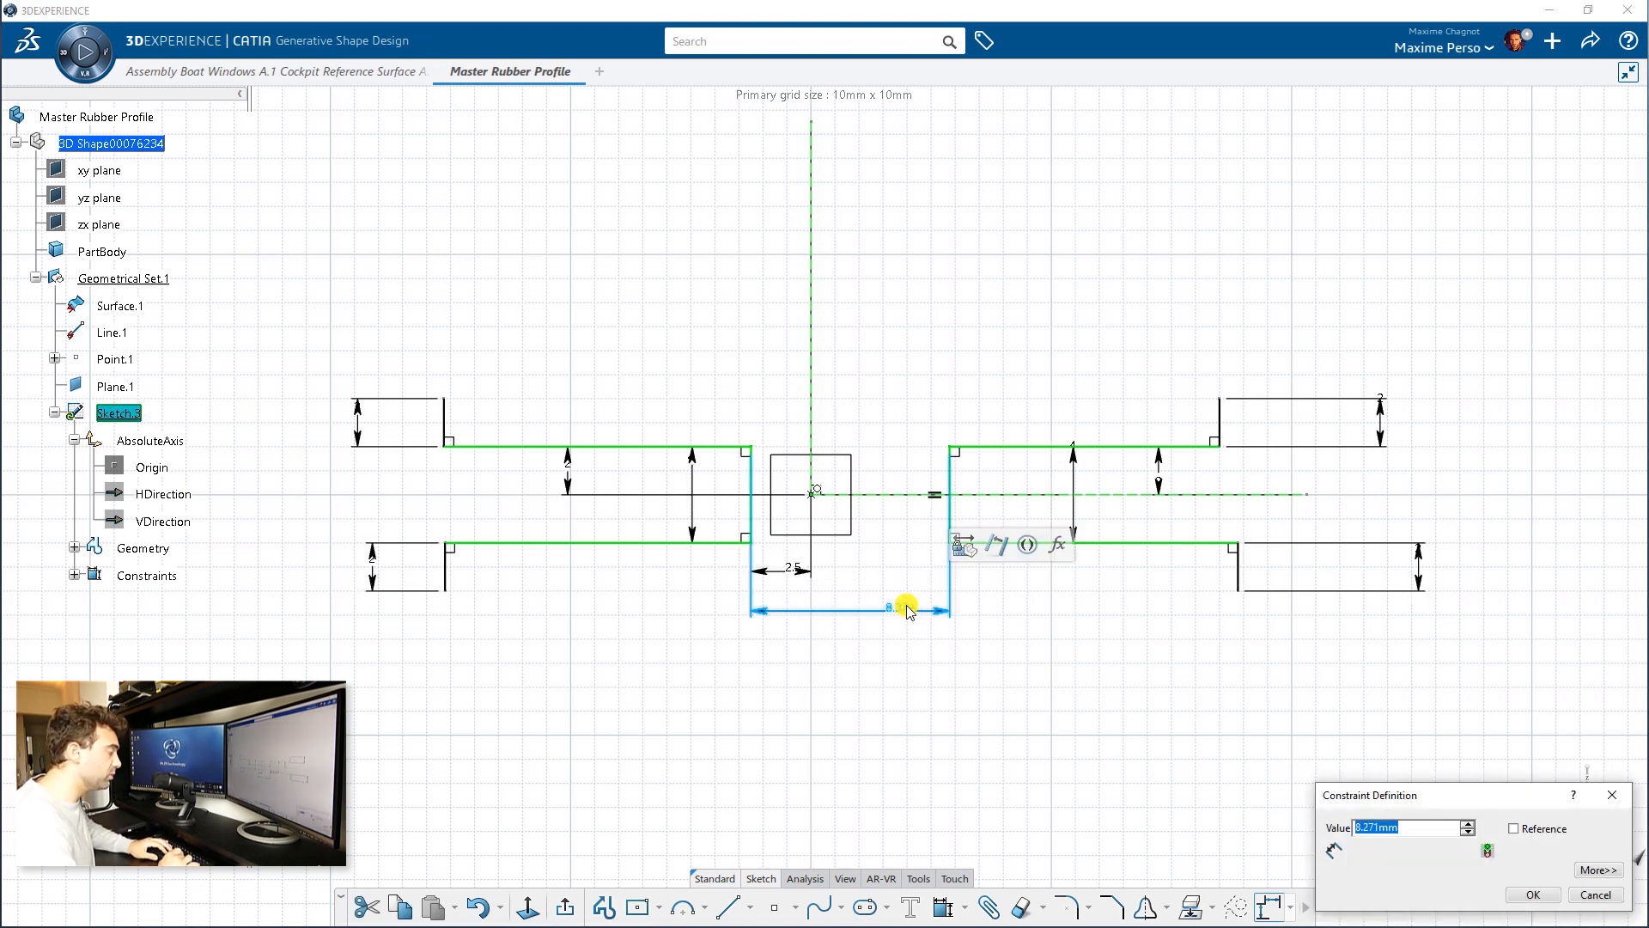
{"action": "type", "text": "5"}
{"action": "key", "text": "Return"}
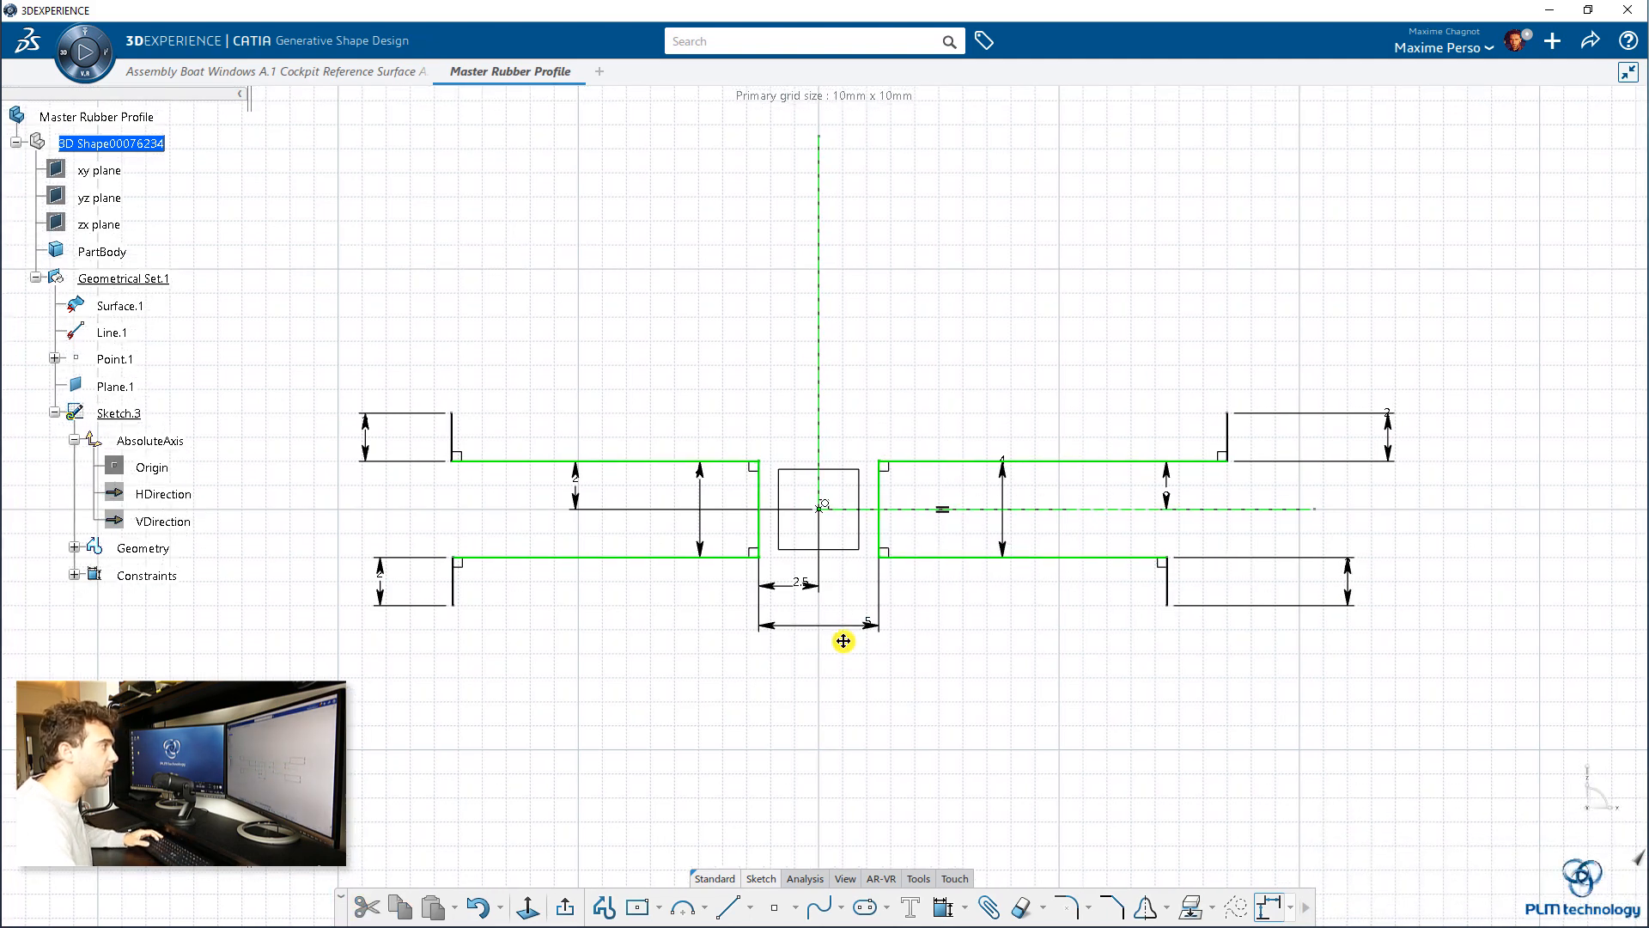
Dimension the left profile's upper end segment 10 mm from the vertical construction line.
{"action": "left_click", "coordinate": [456, 438]}
{"action": "left_click", "coordinate": [820, 425], "text": "ctrl"}
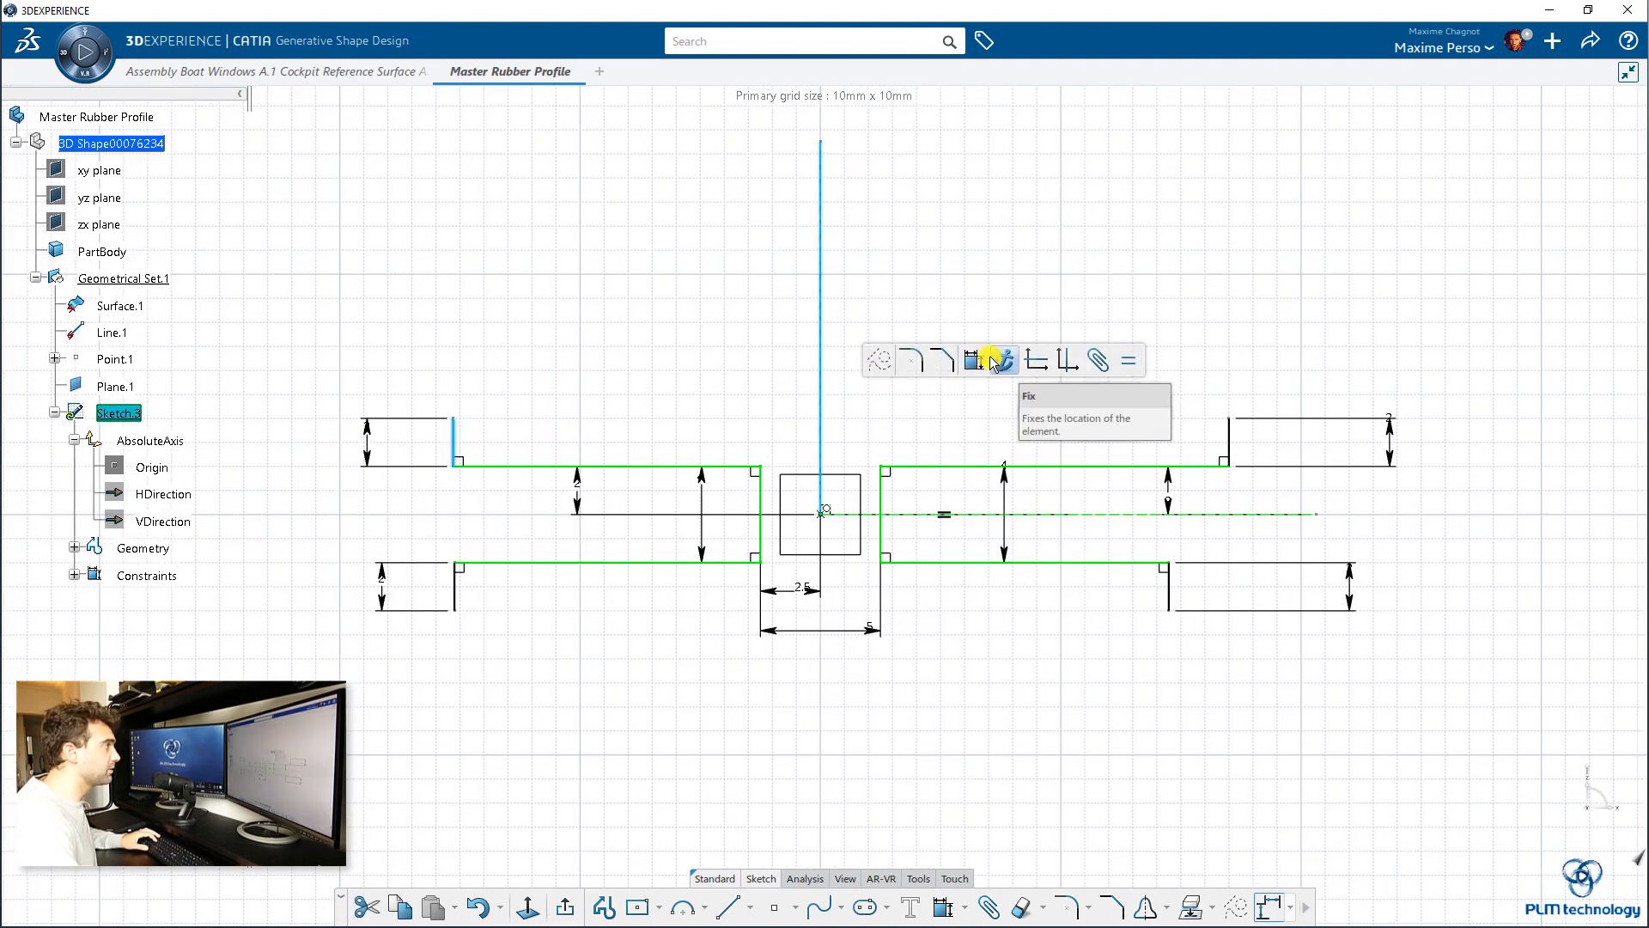
{"action": "left_click", "coordinate": [999, 360]}
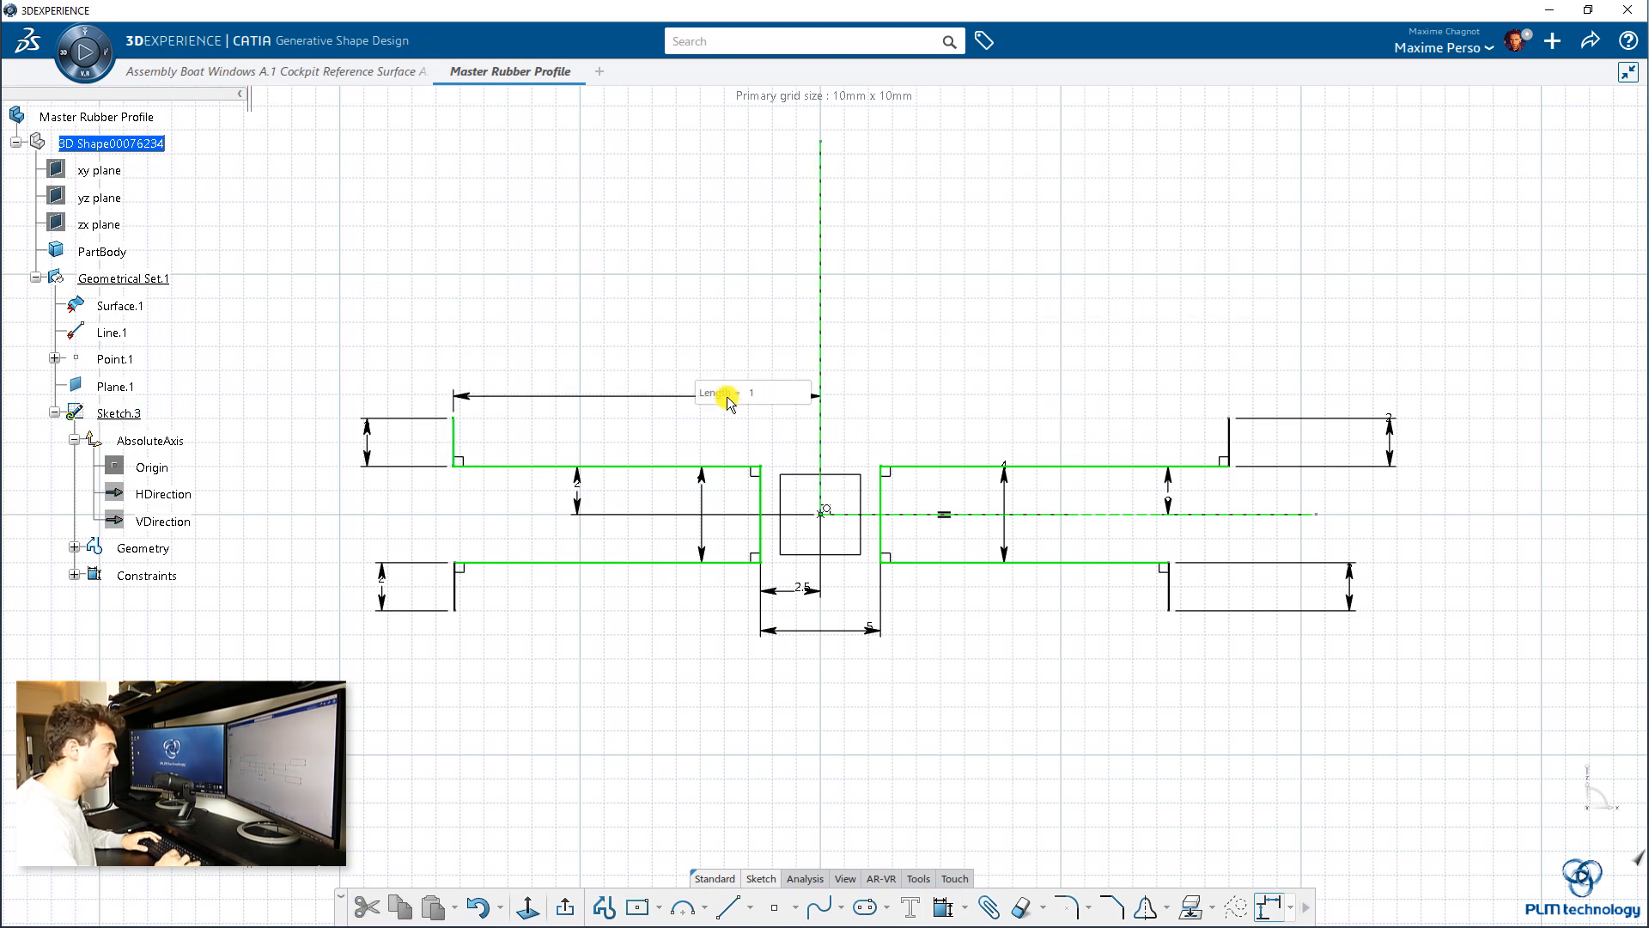
{"action": "key", "text": "Return"}
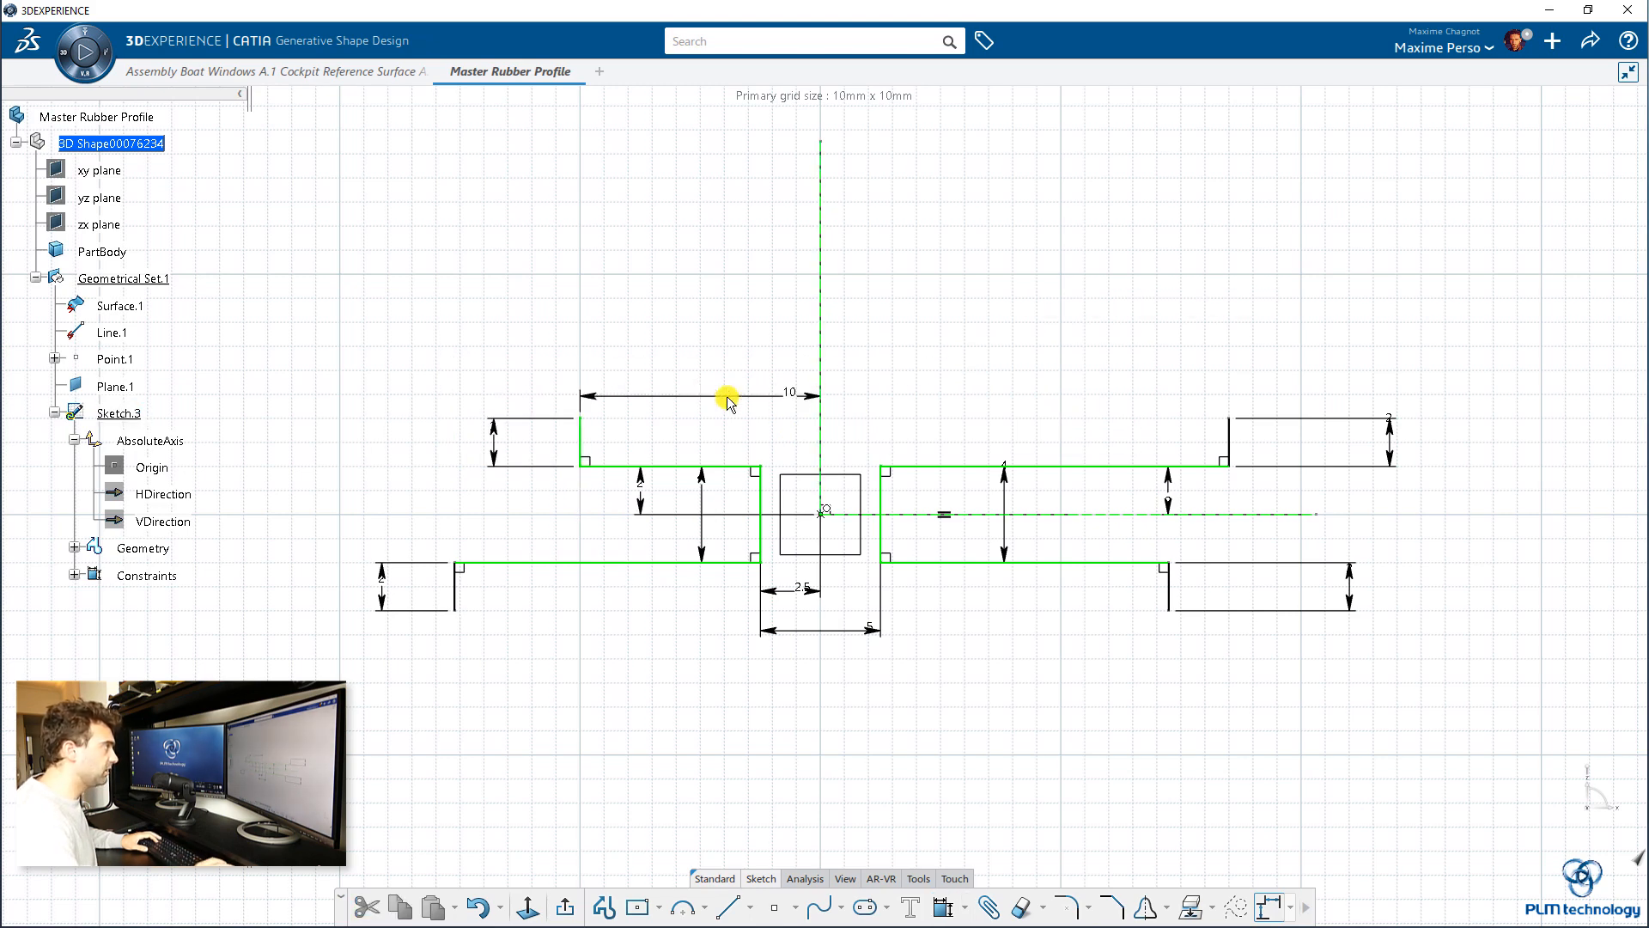
Dimension the left profile's lower end segment 10 mm from the vertical construction line, placing the dimension below the profile.
{"action": "left_click", "coordinate": [455, 584]}
{"action": "left_click", "coordinate": [820, 430], "text": "ctrl"}
{"action": "left_click", "coordinate": [968, 368]}
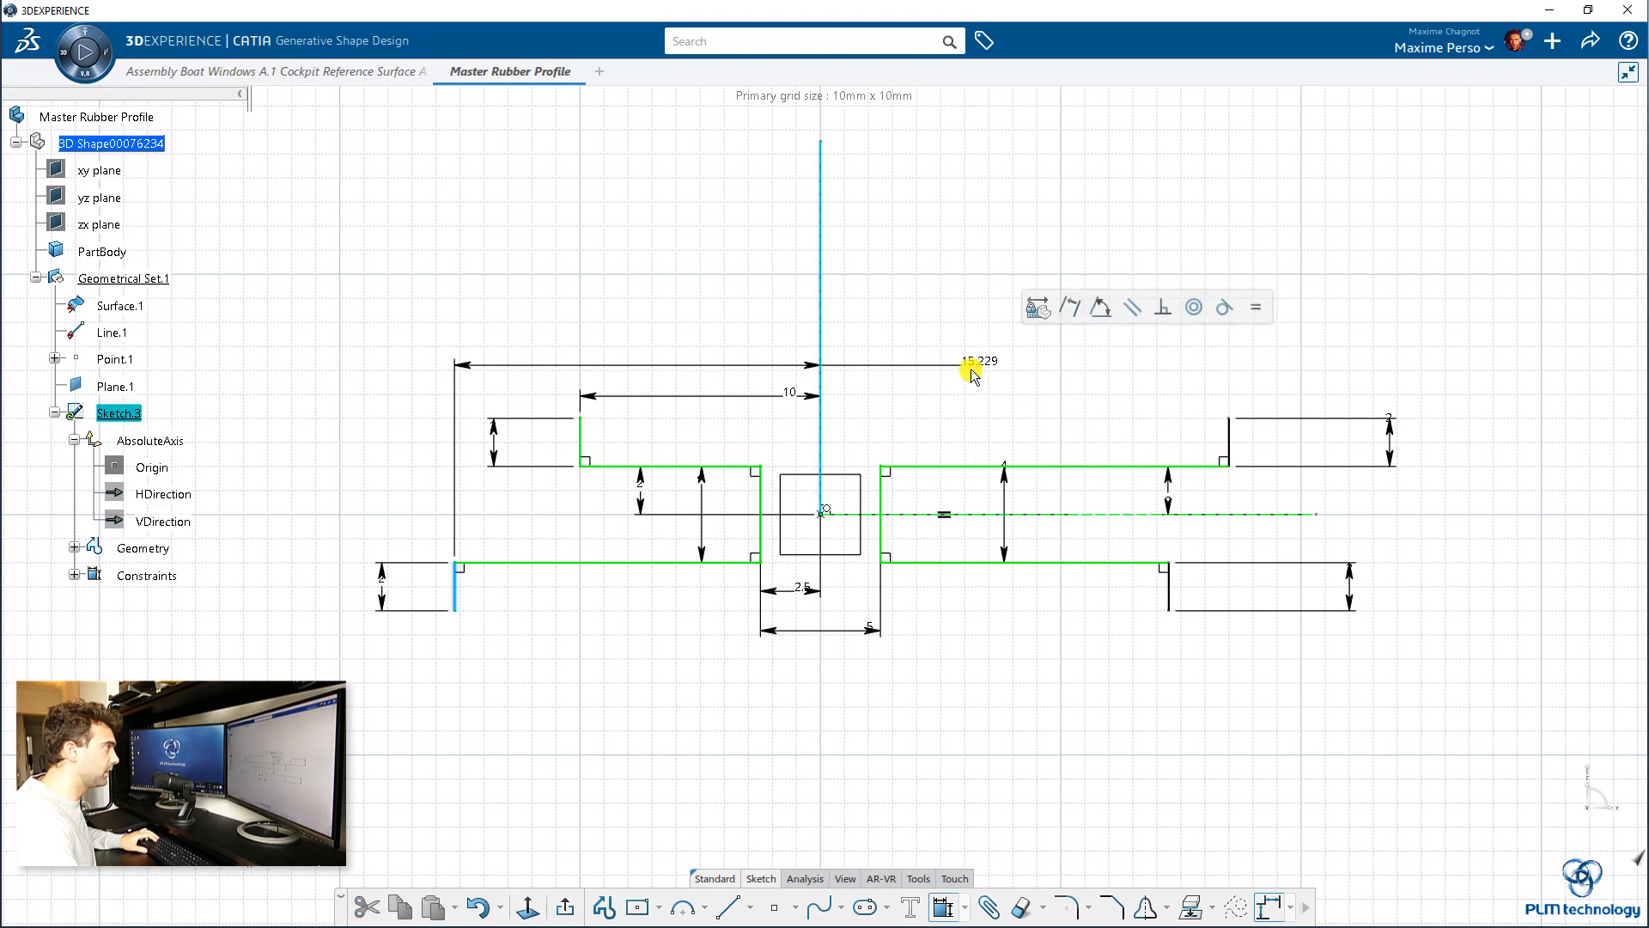
{"action": "left_click", "coordinate": [719, 692]}
{"action": "type", "text": "10"}
{"action": "key", "text": "Return"}
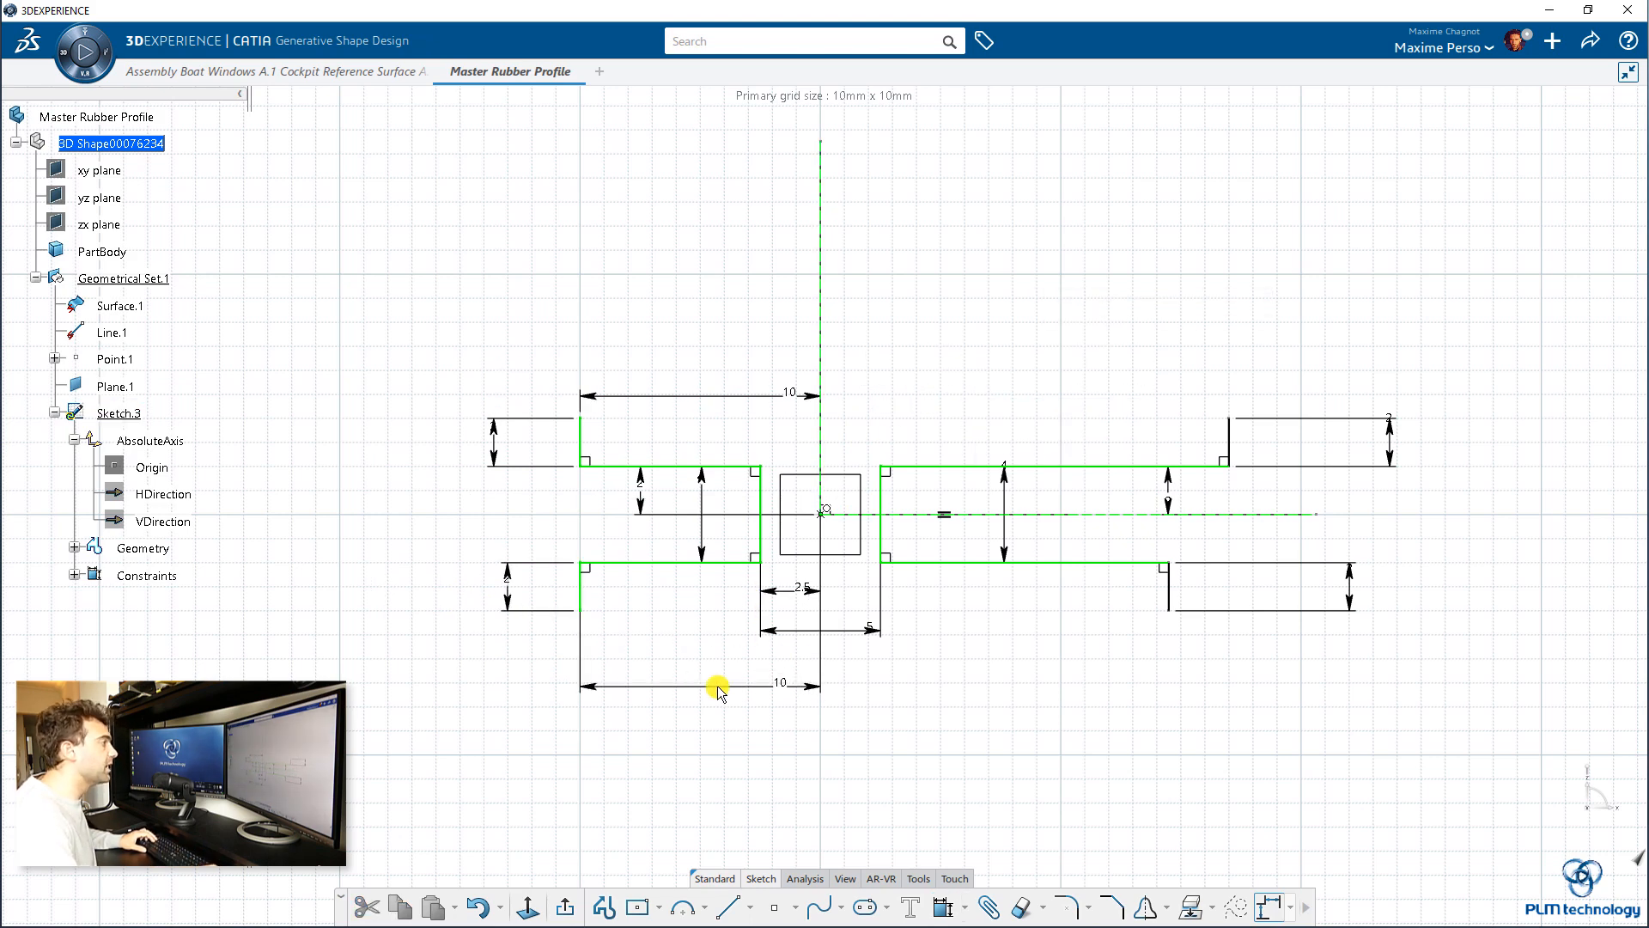
Dimension the right profile's upper end segment 10 mm from the vertical construction line.
{"action": "left_click", "coordinate": [821, 418]}
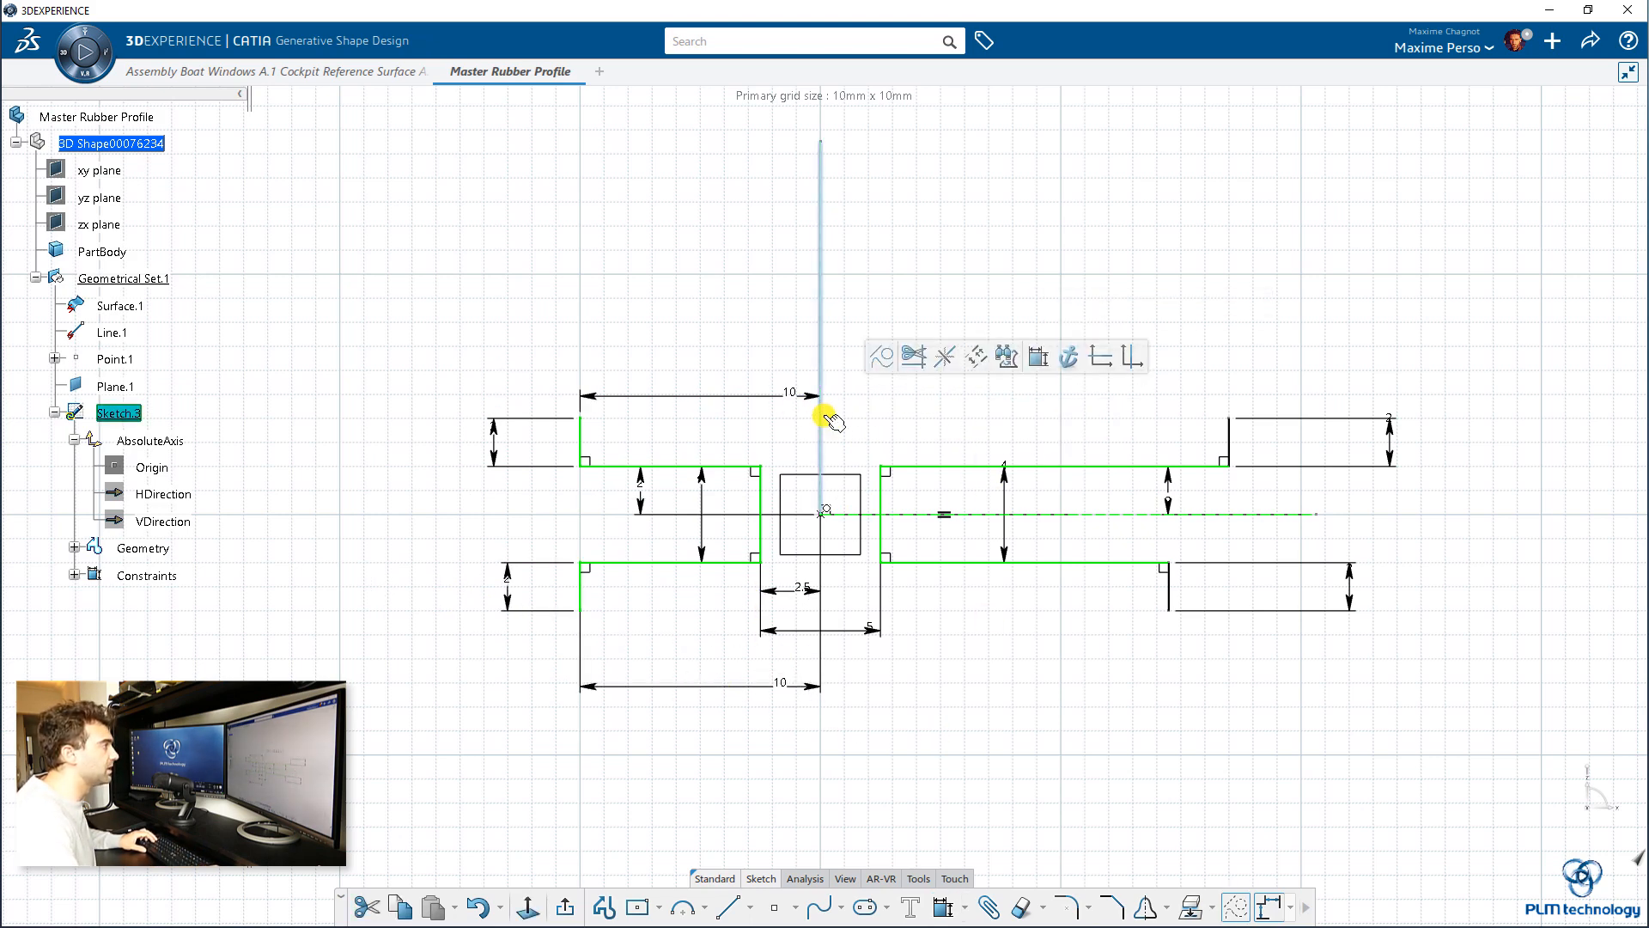
{"action": "left_click", "coordinate": [1231, 442], "text": "ctrl"}
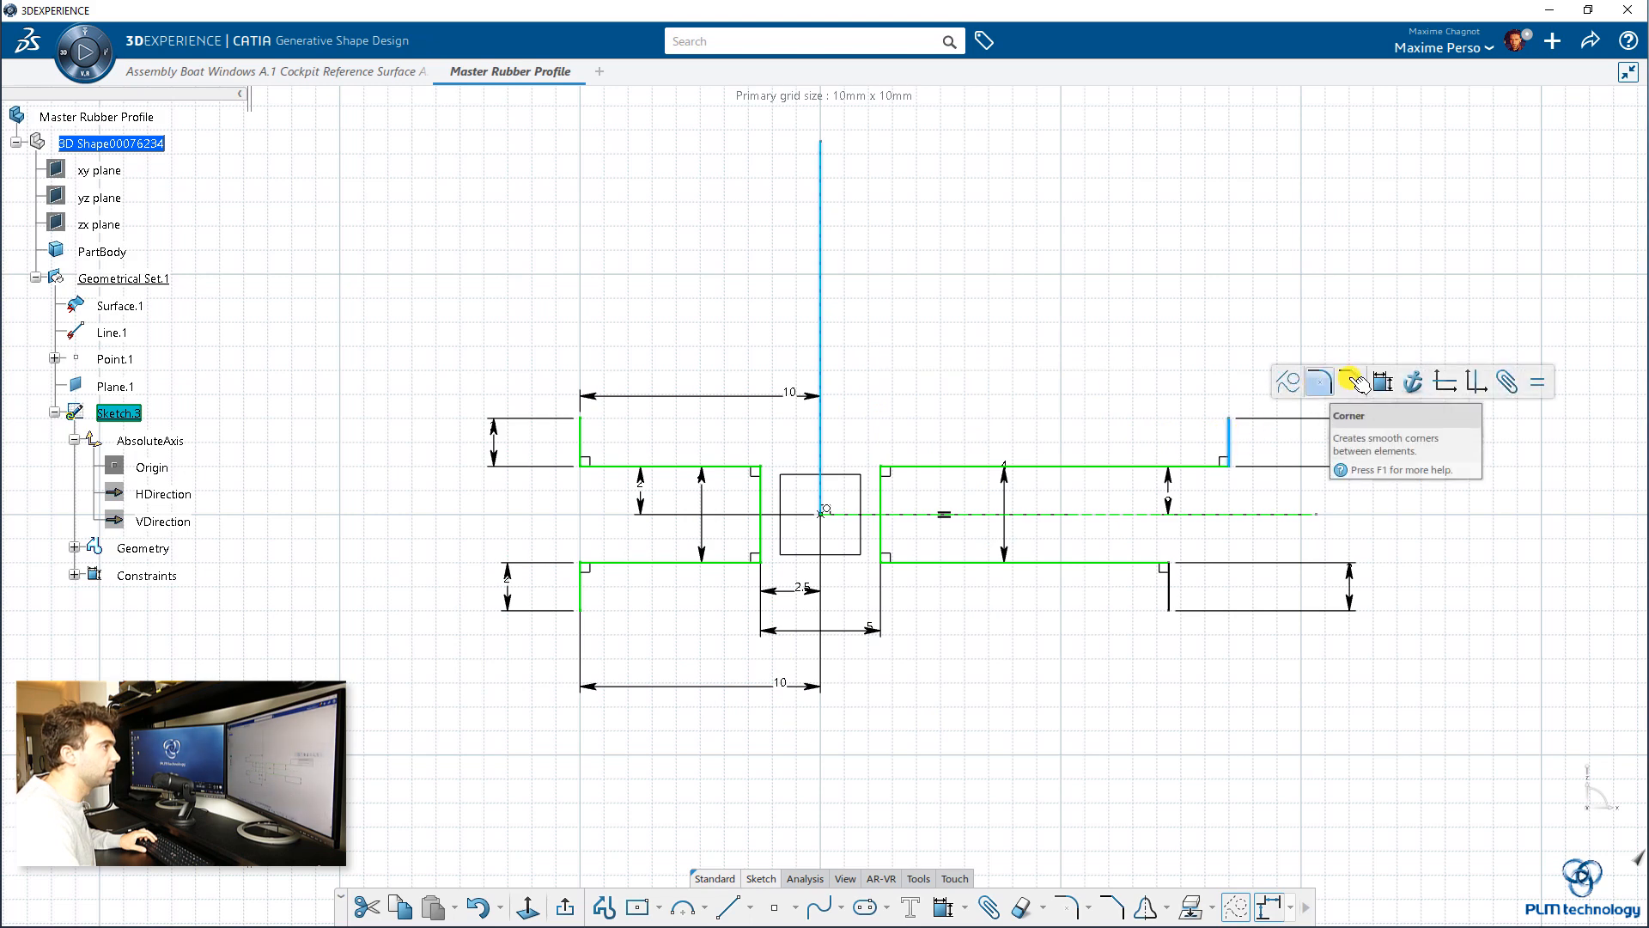
{"action": "left_click", "coordinate": [1369, 379]}
{"action": "left_click", "coordinate": [1081, 406]}
{"action": "type", "text": "10"}
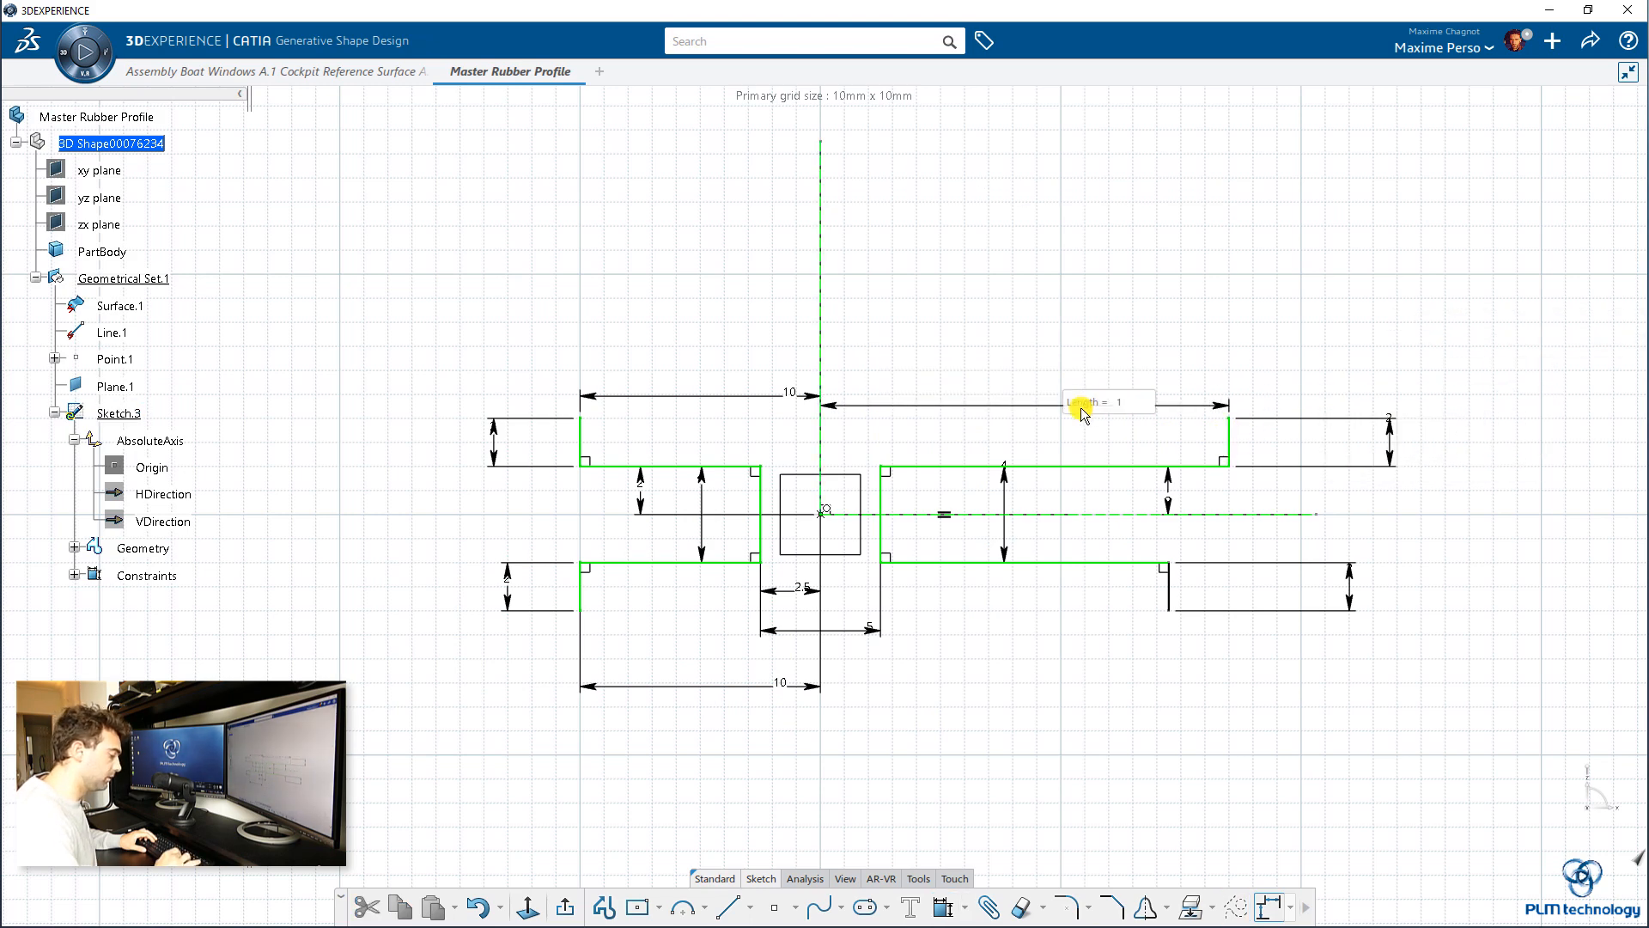
{"action": "key", "text": "Return"}
Dimension the right profile's lower end segment 10 mm from the vertical construction line, placing the dimension below the profile.
{"action": "left_click", "coordinate": [1170, 591]}
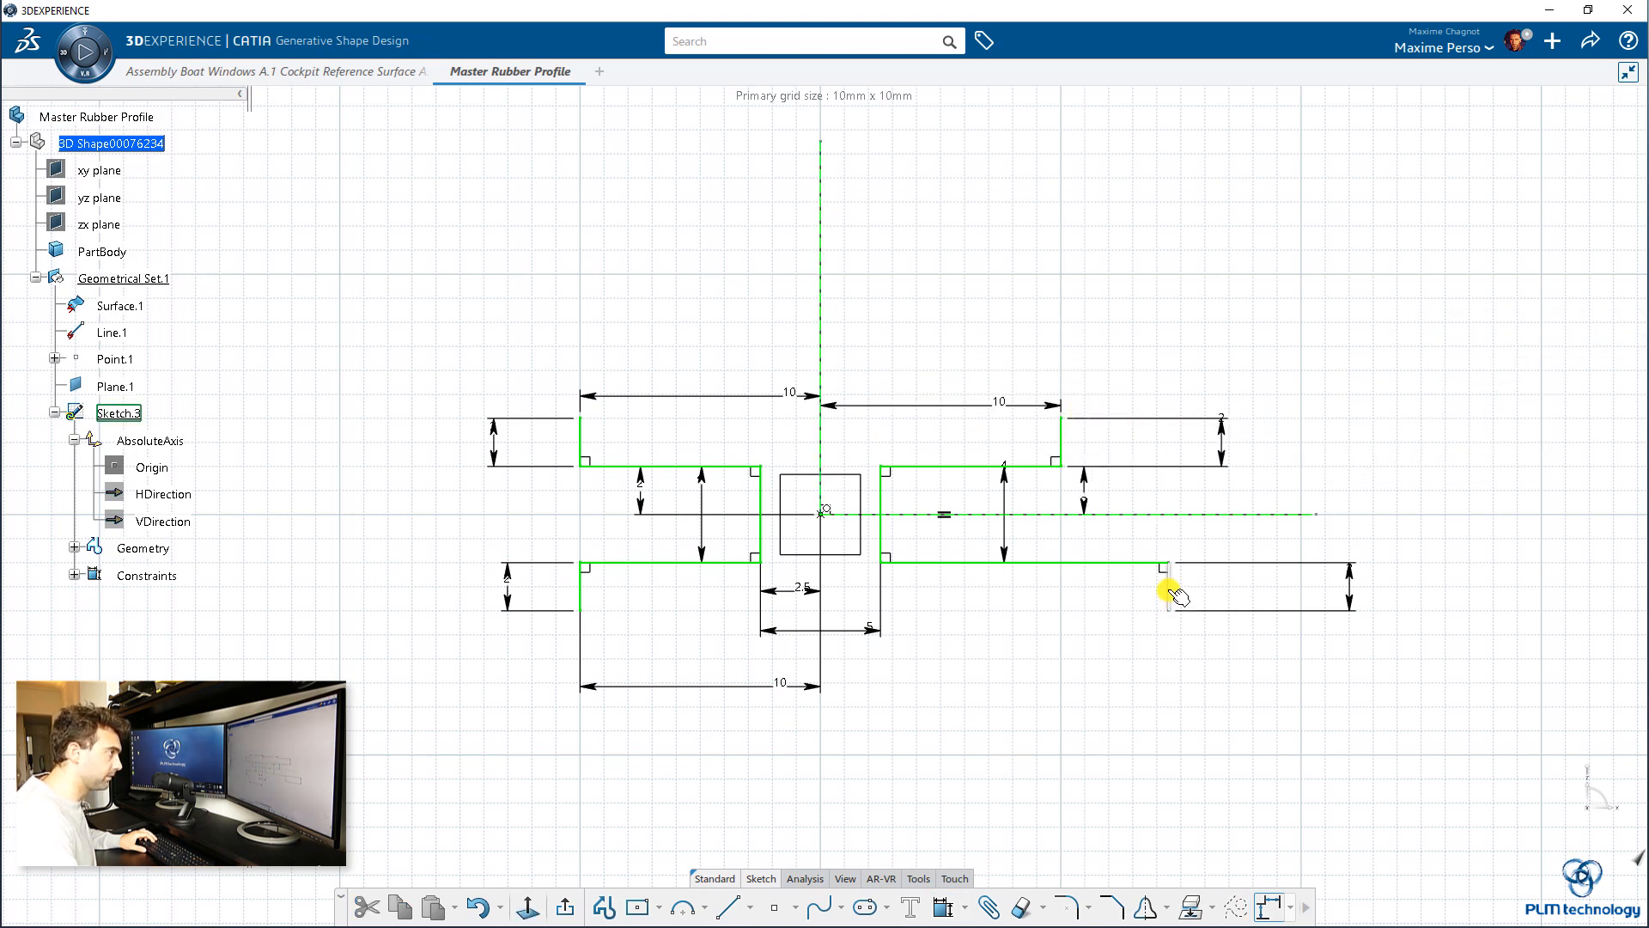
{"action": "left_click", "coordinate": [822, 457], "text": "ctrl"}
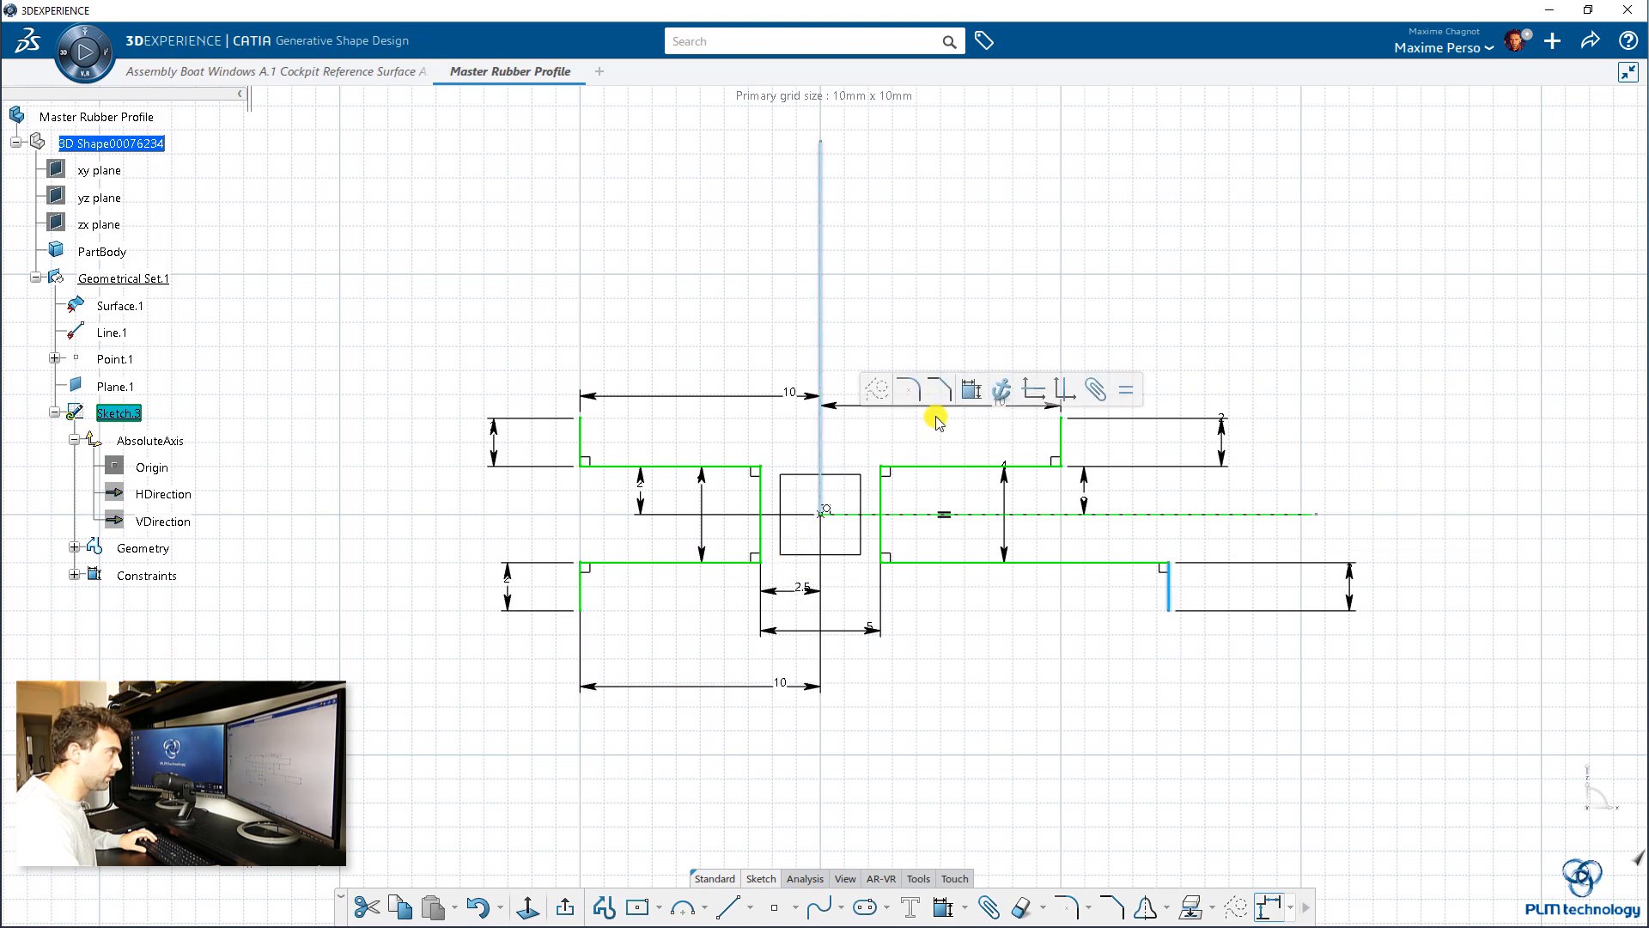
{"action": "left_click", "coordinate": [965, 383]}
{"action": "left_click", "coordinate": [947, 681]}
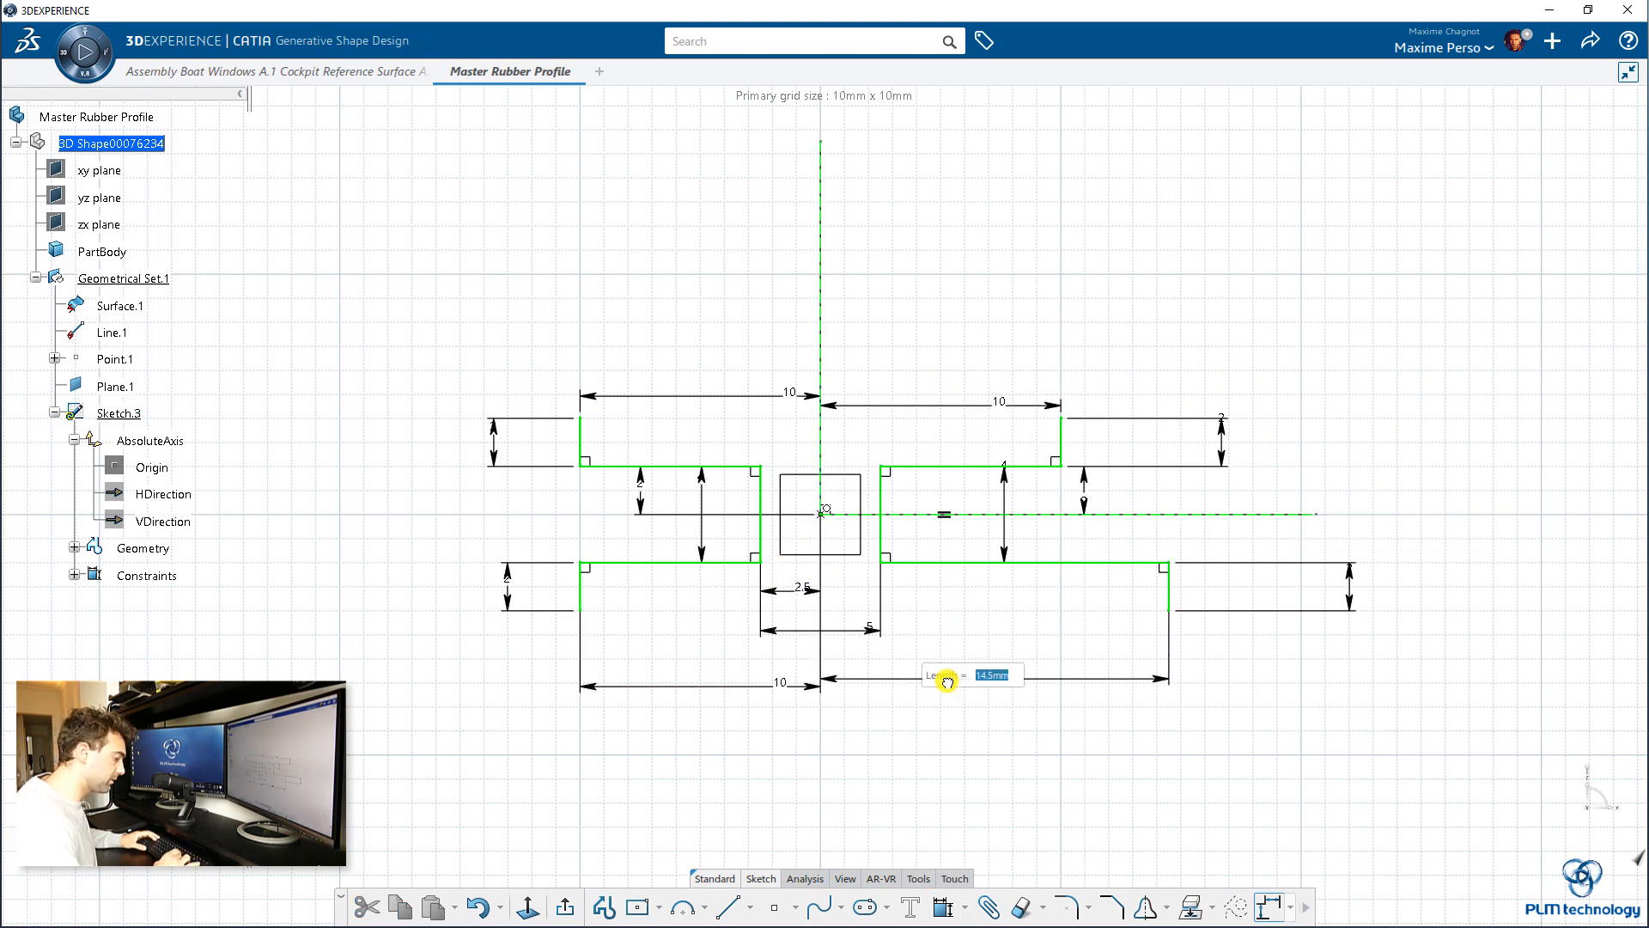
{"action": "type", "text": "10"}
{"action": "key", "text": "Return"}
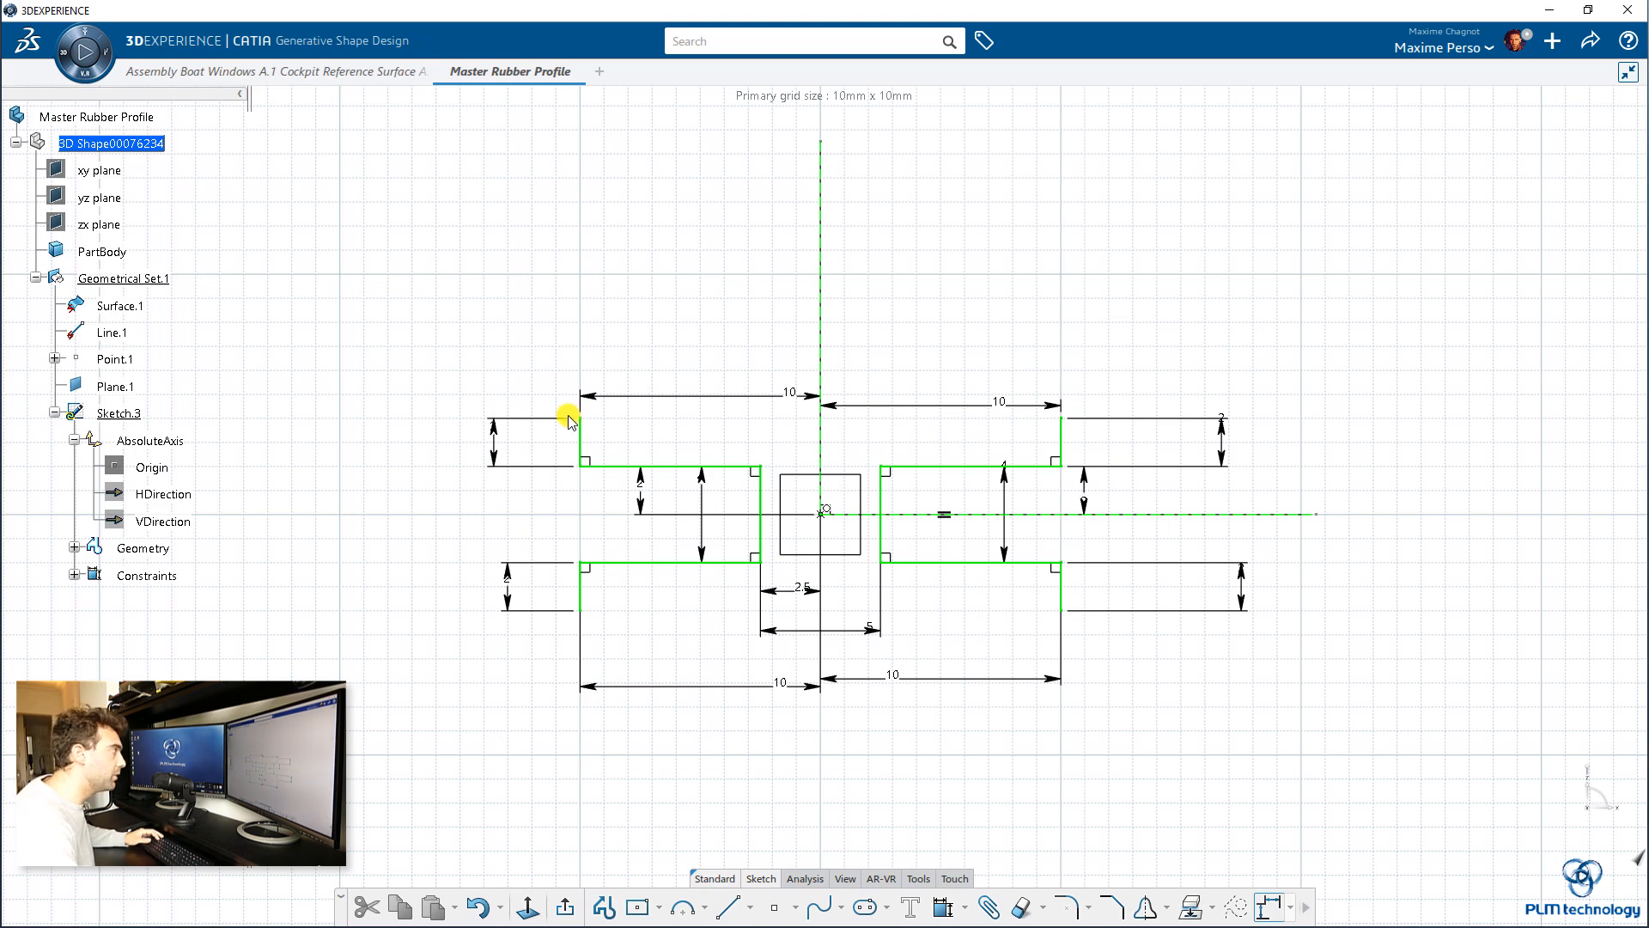
Draw an arc of about 20.6 mm radius, centred on the vertical construction line, joining the upper endpoints of the left and right profiles.
{"action": "left_click", "coordinate": [683, 907]}
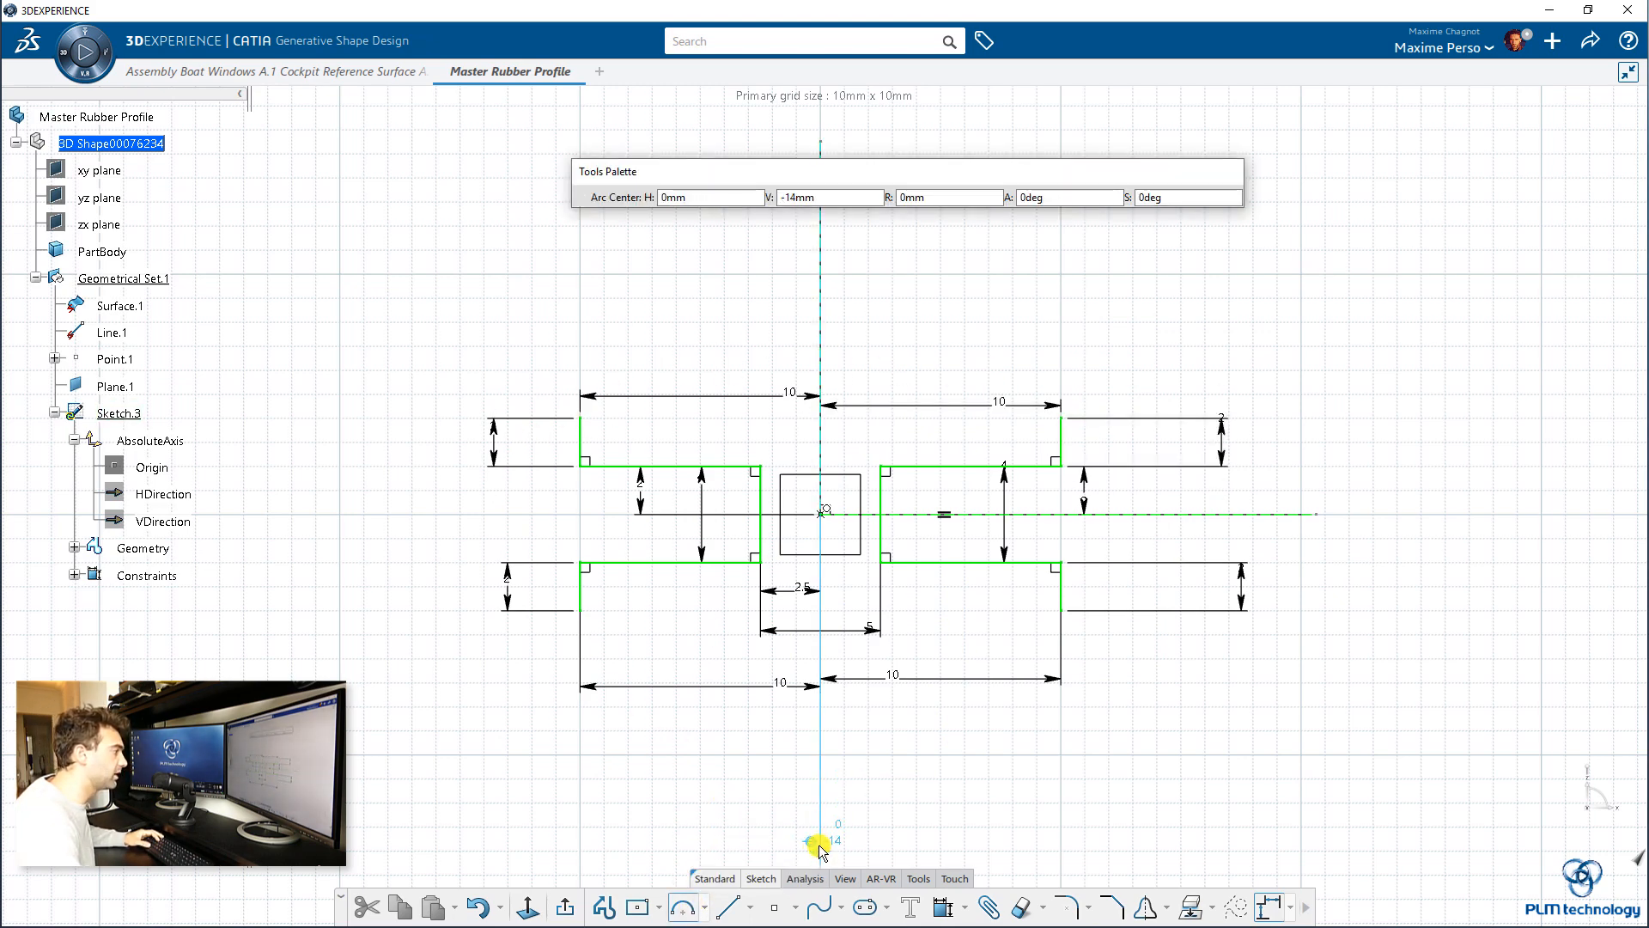
{"action": "left_click", "coordinate": [820, 850]}
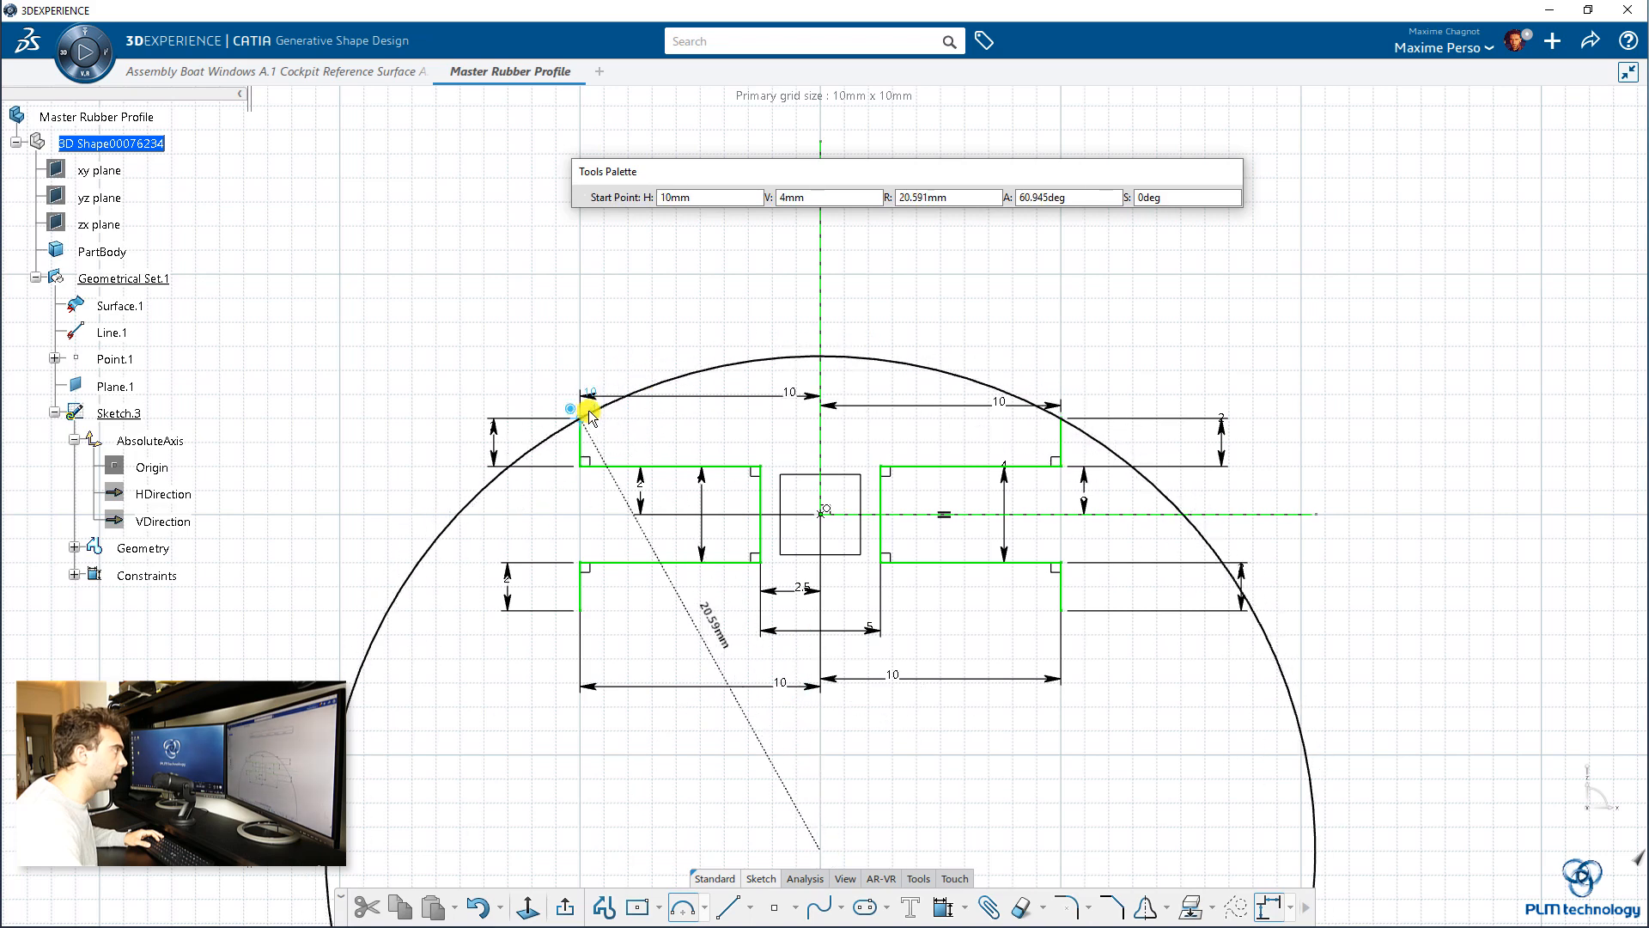
{"action": "left_click", "coordinate": [581, 418]}
{"action": "left_click", "coordinate": [1064, 421]}
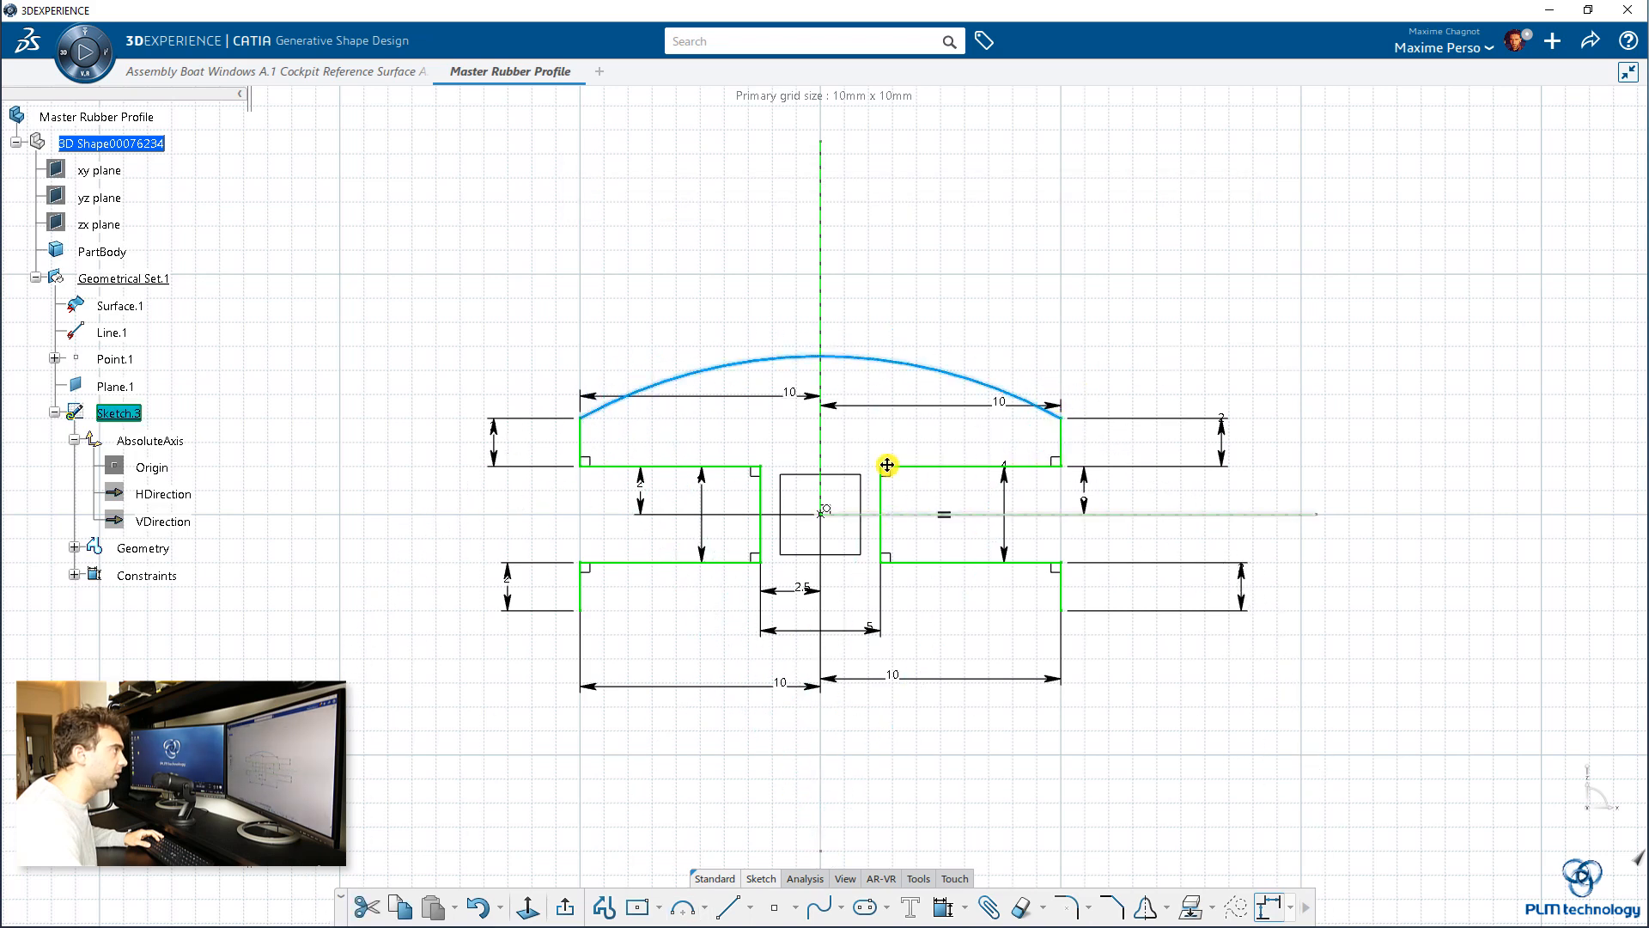
{"action": "middle_click_drag", "start_coordinate": [887, 464], "coordinate": [892, 286]}
{"action": "left_click", "coordinate": [900, 593]}
Draw an arc of about 17.2 mm radius, centred on the vertical construction line, joining the two profiles' lower endpoints.
{"action": "left_click", "coordinate": [683, 906]}
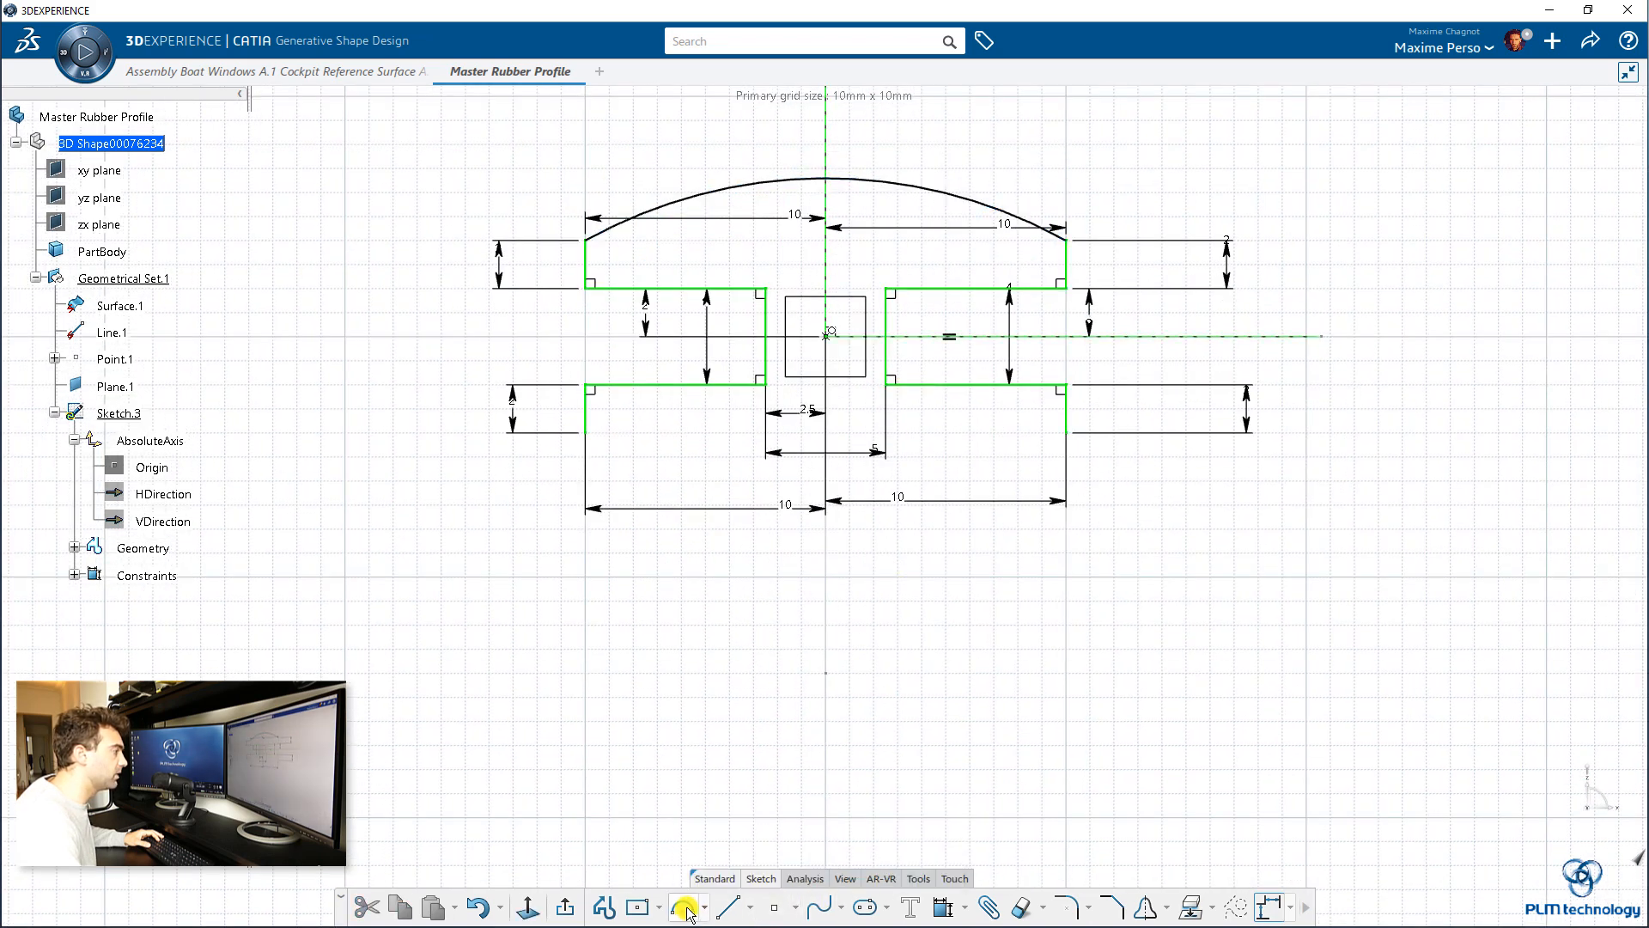
{"action": "middle_click_drag", "start_coordinate": [795, 183], "coordinate": [802, 317]}
{"action": "left_click", "coordinate": [832, 231]}
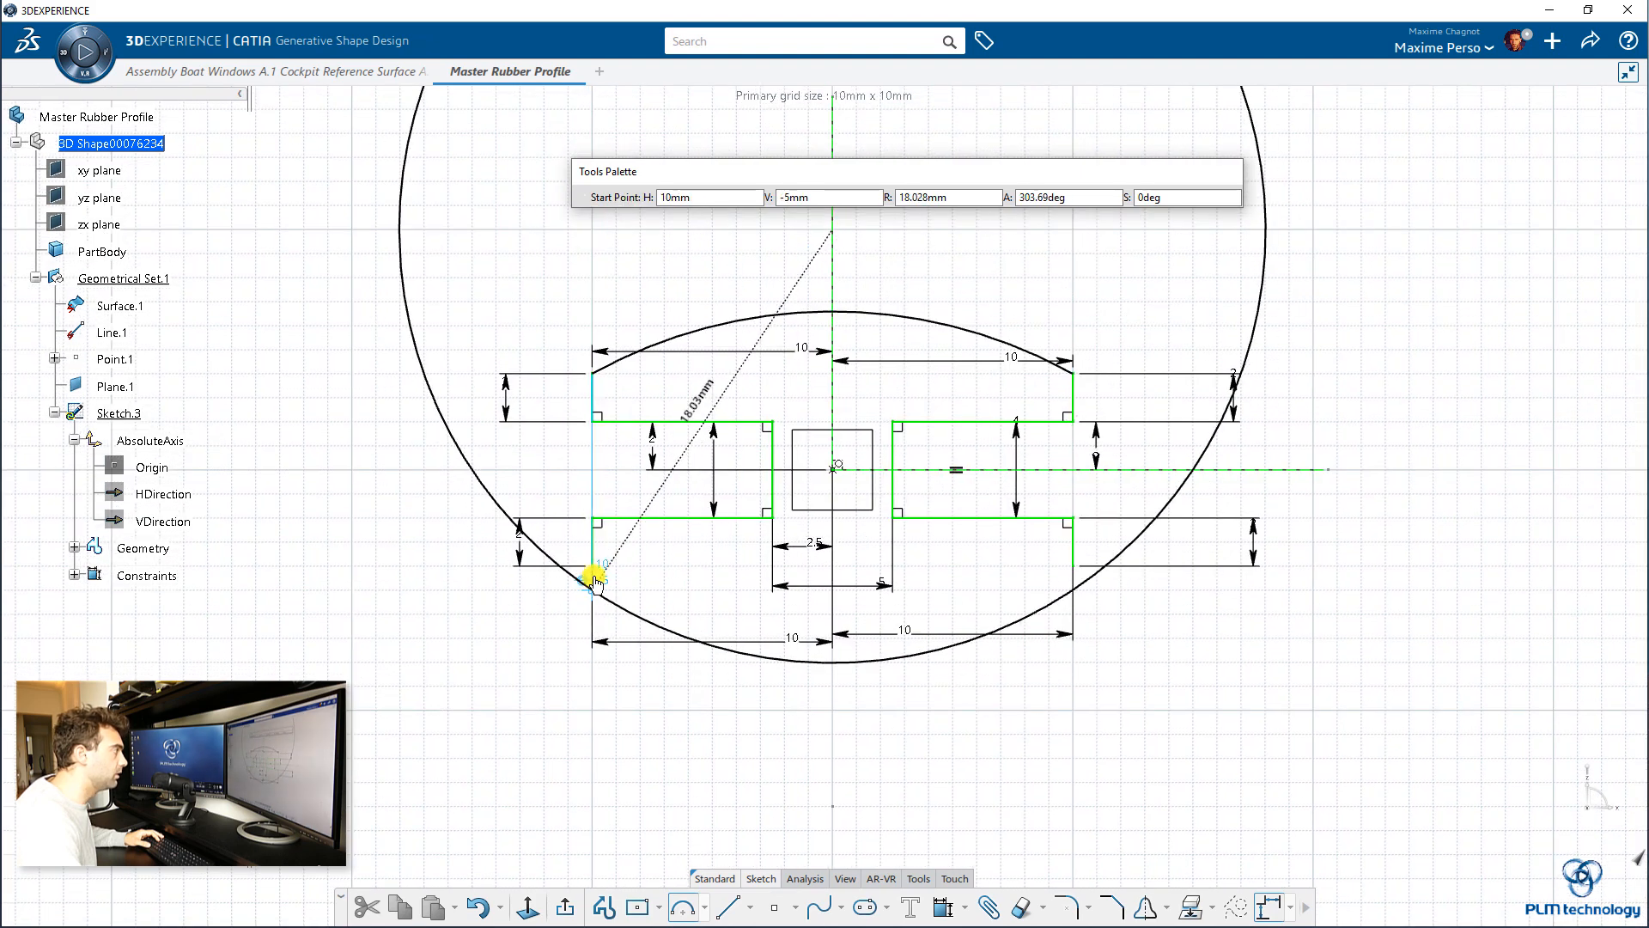
{"action": "left_click", "coordinate": [591, 566]}
{"action": "left_click", "coordinate": [1074, 565]}
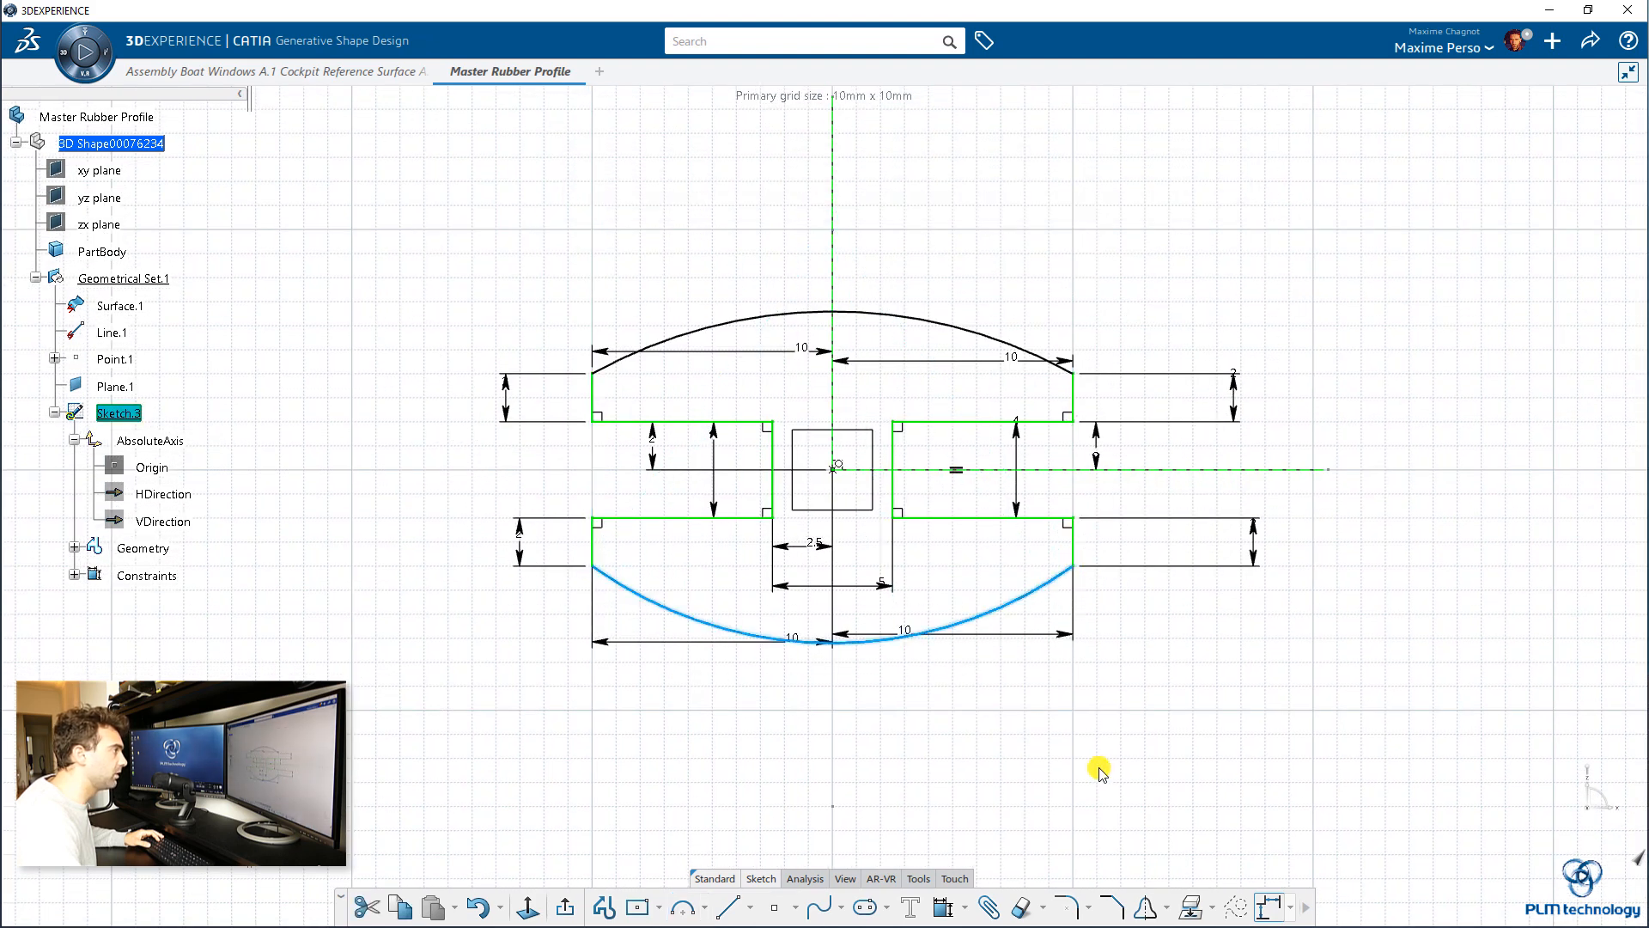
{"action": "left_click", "coordinate": [1099, 769]}
Add a radius dimension to the upper arc, keeping the radius as drawn.
{"action": "middle_click_drag", "start_coordinate": [951, 316], "coordinate": [946, 393]}
{"action": "left_click", "coordinate": [912, 401]}
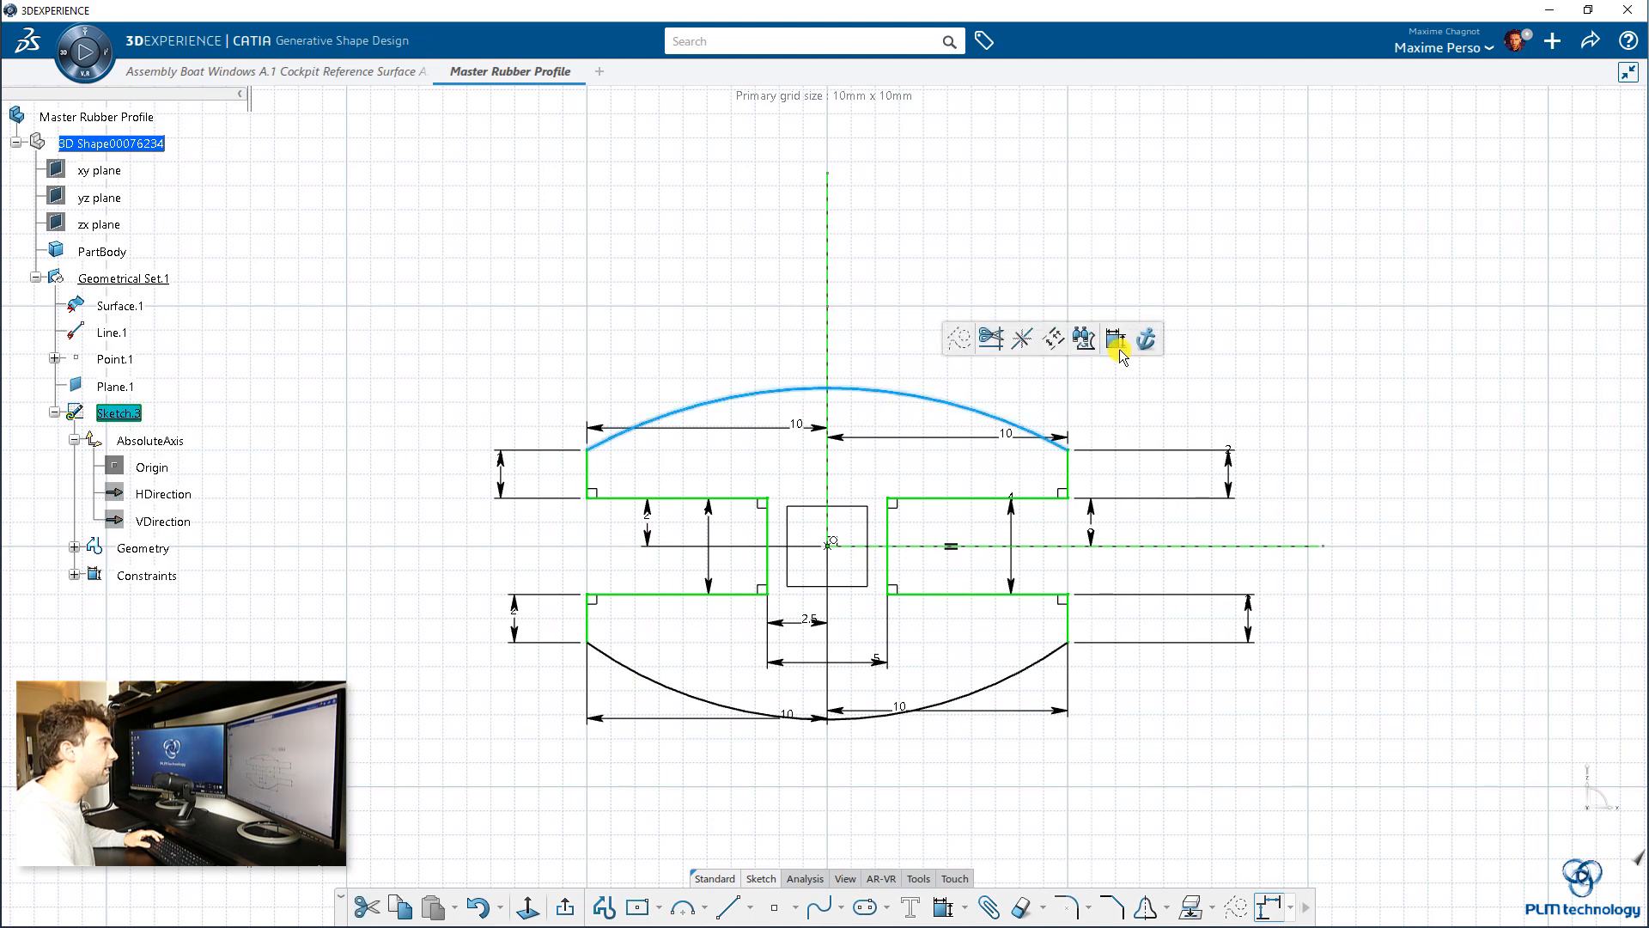
{"action": "left_click", "coordinate": [1115, 338]}
{"action": "key", "text": "Return"}
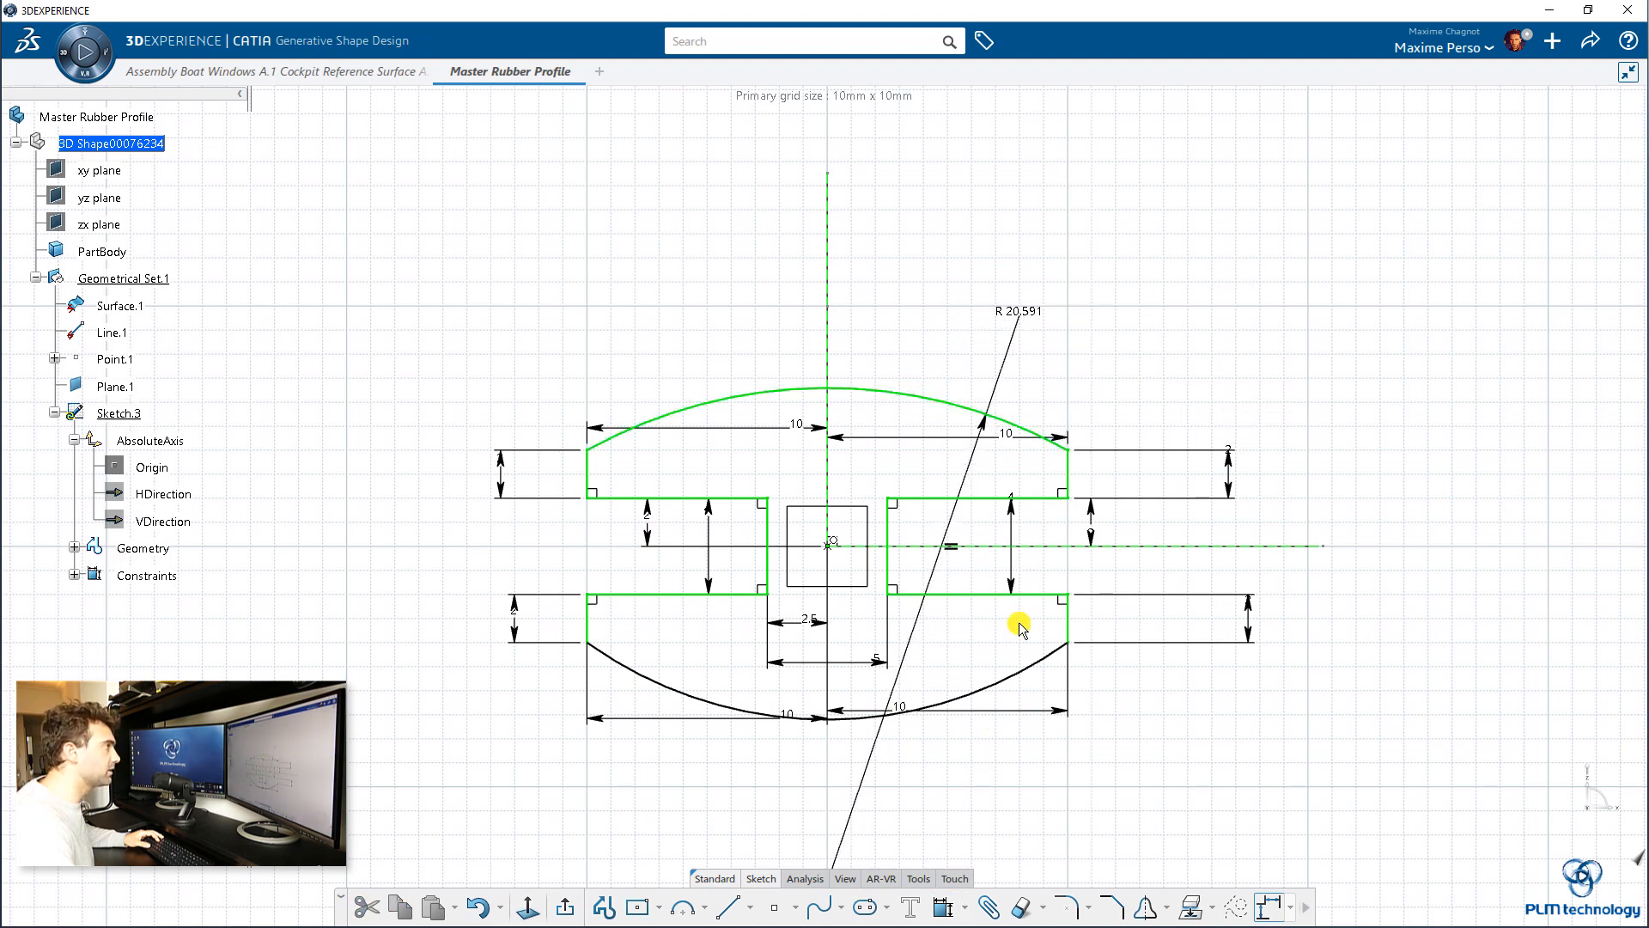
Add a radius dimension of 50 mm to the lower arc.
{"action": "left_click", "coordinate": [994, 685]}
{"action": "left_click", "coordinate": [1210, 630]}
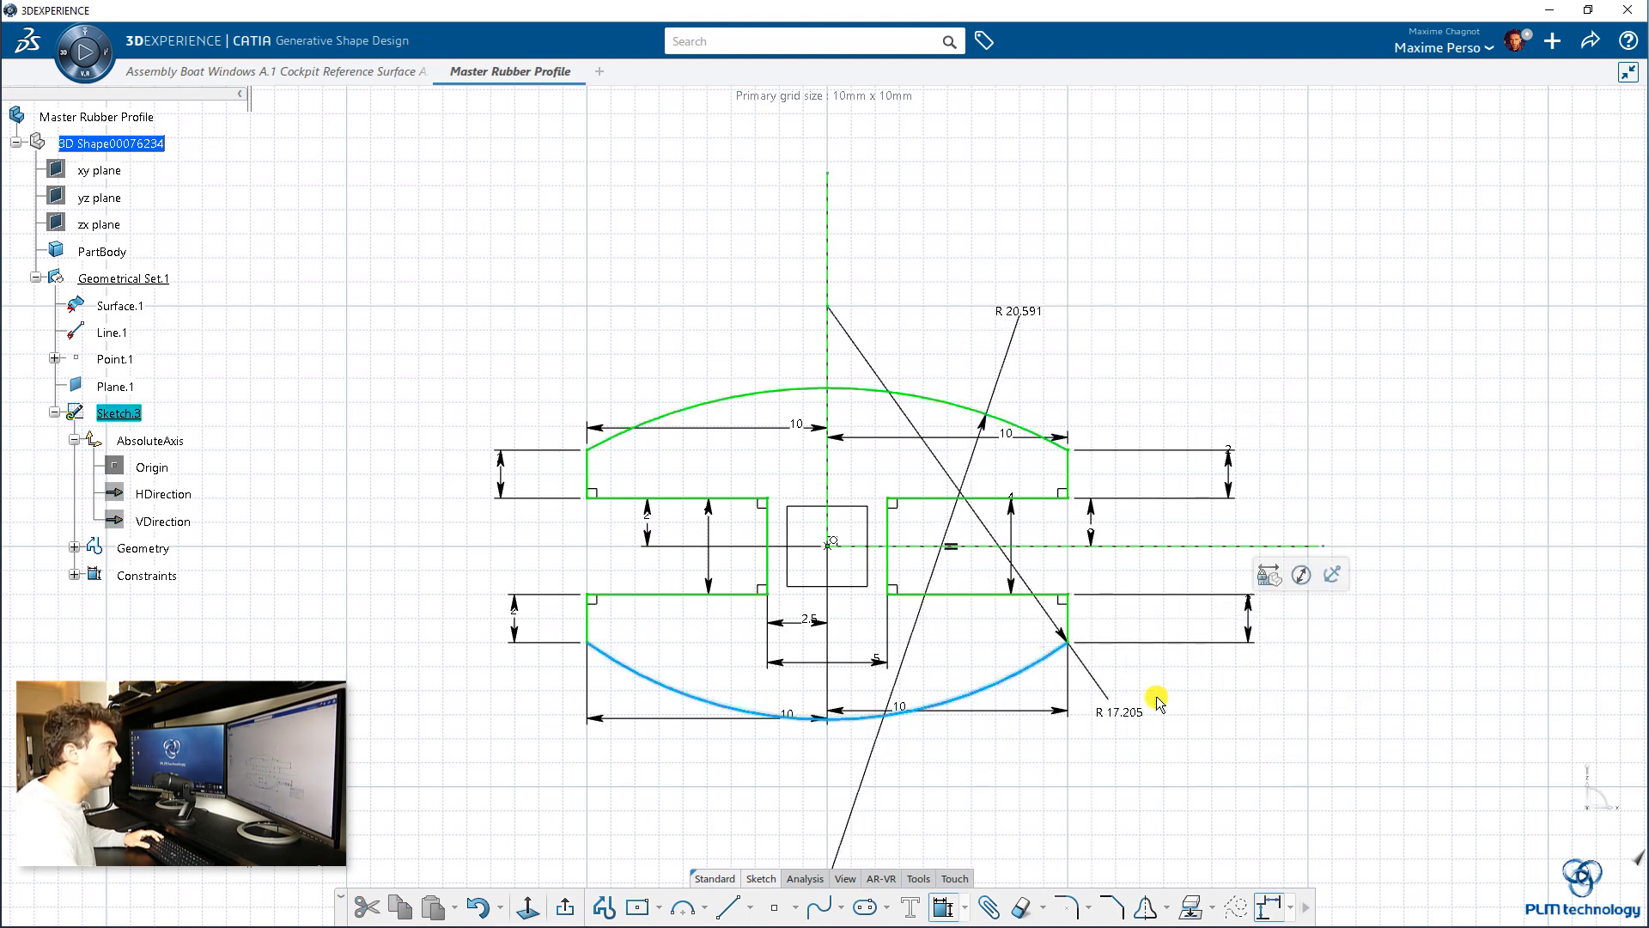
{"action": "left_click", "coordinate": [1148, 738]}
{"action": "type", "text": "50"}
{"action": "key", "text": "Return"}
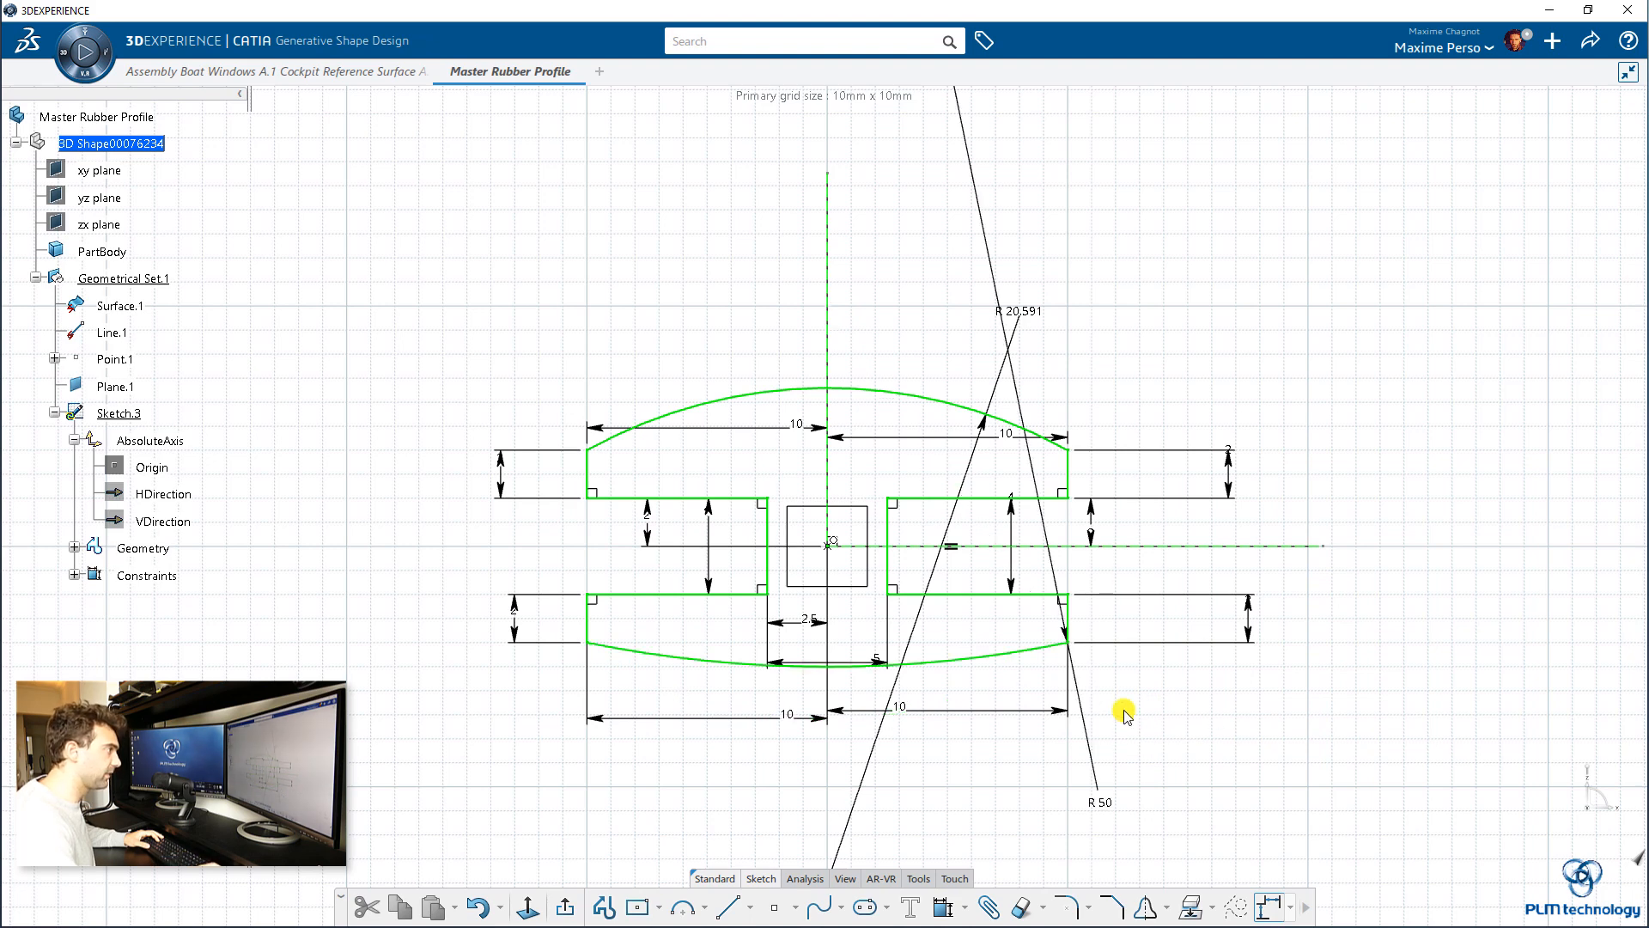
Set the upper arc's radius to 50 mm.
{"action": "double_click", "coordinate": [1033, 316]}
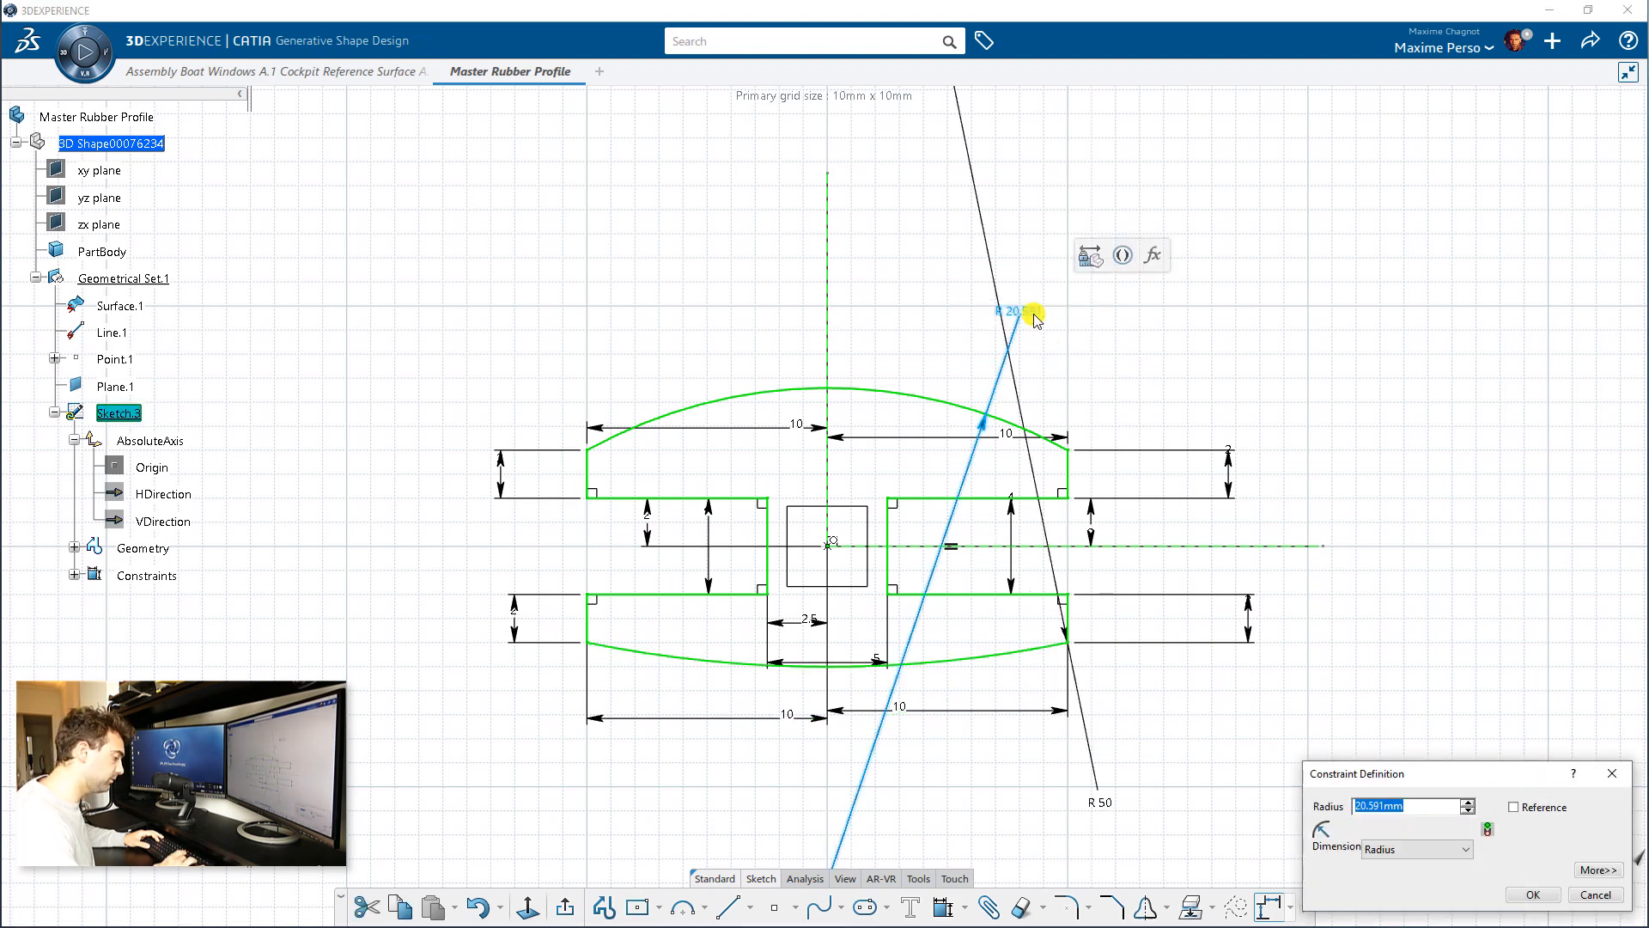
{"action": "type", "text": "50"}
{"action": "key", "text": "Return"}
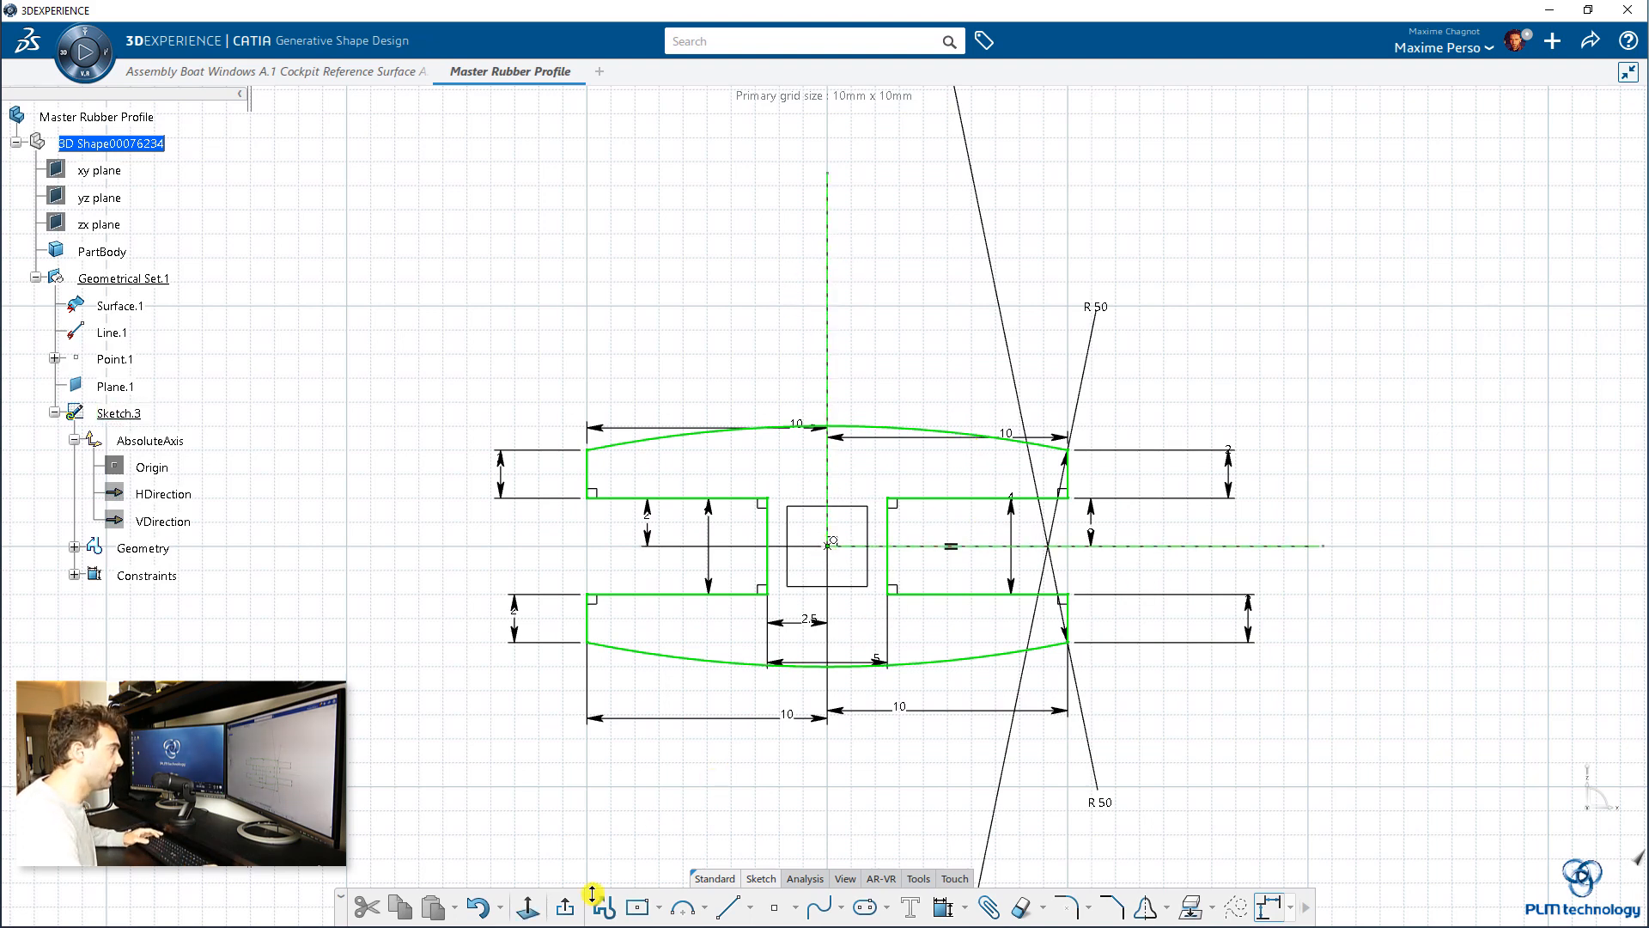
Exit the finished profile sketch and collapse Sketch.3 in the specification tree.
{"action": "key", "text": "ctrl+q"}
{"action": "left_click", "coordinate": [255, 589]}
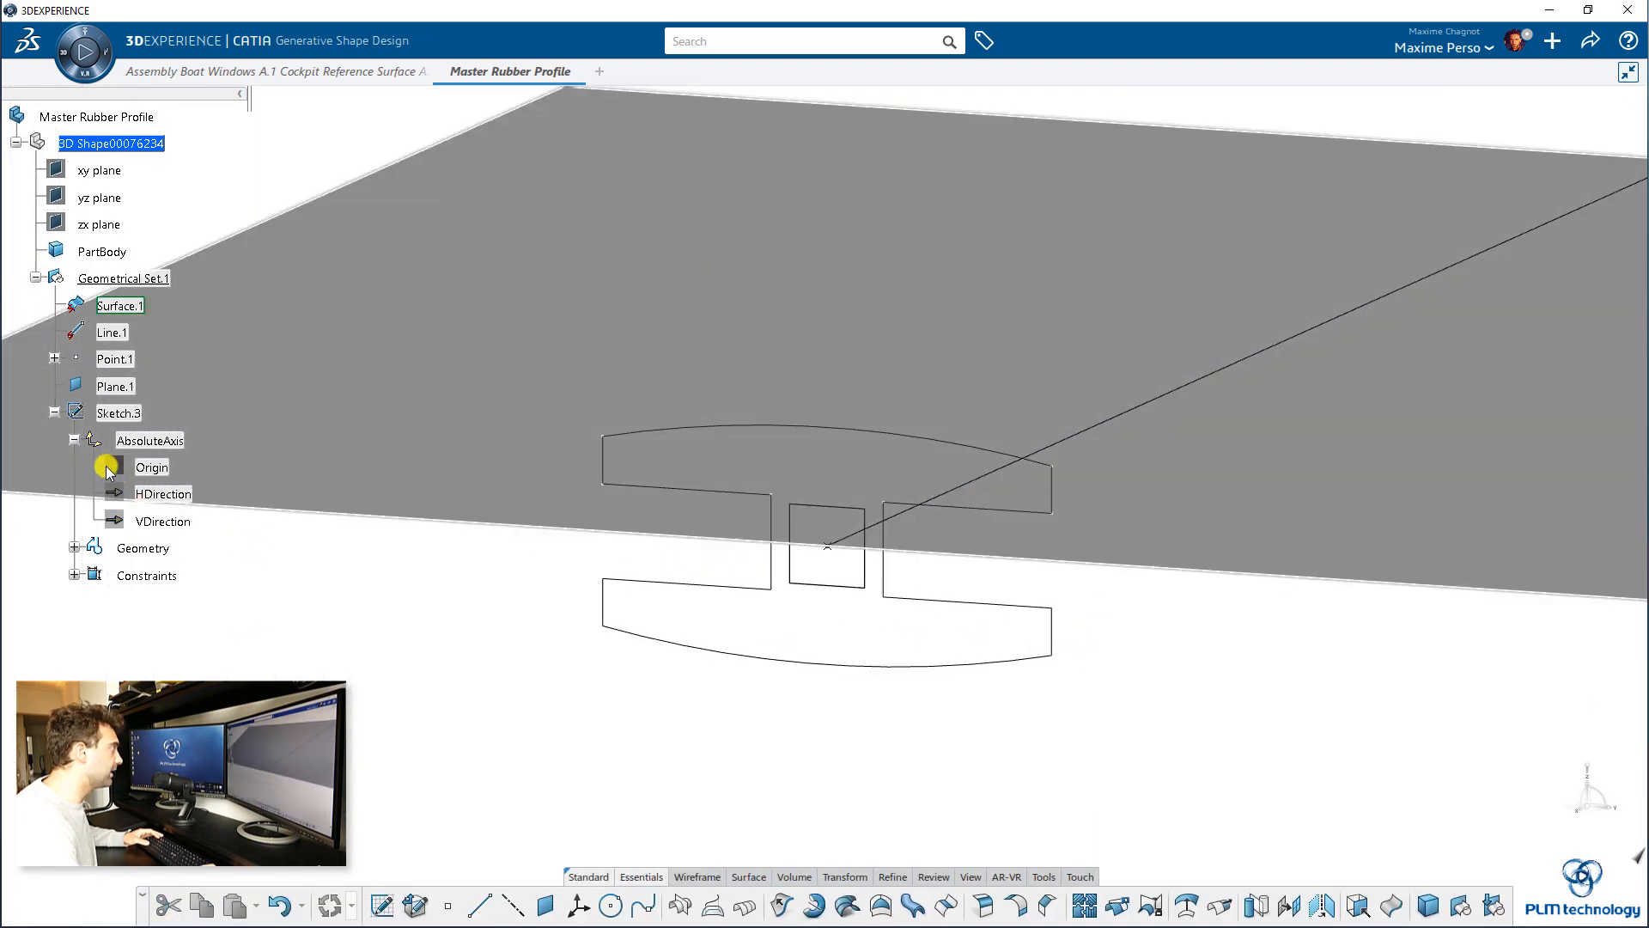
{"action": "left_click", "coordinate": [55, 412]}
{"action": "middle_click_drag", "start_coordinate": [609, 666], "coordinate": [584, 737]}
Make PartBody the in-work object and switch to the Part Design app.
{"action": "right_click", "coordinate": [107, 250]}
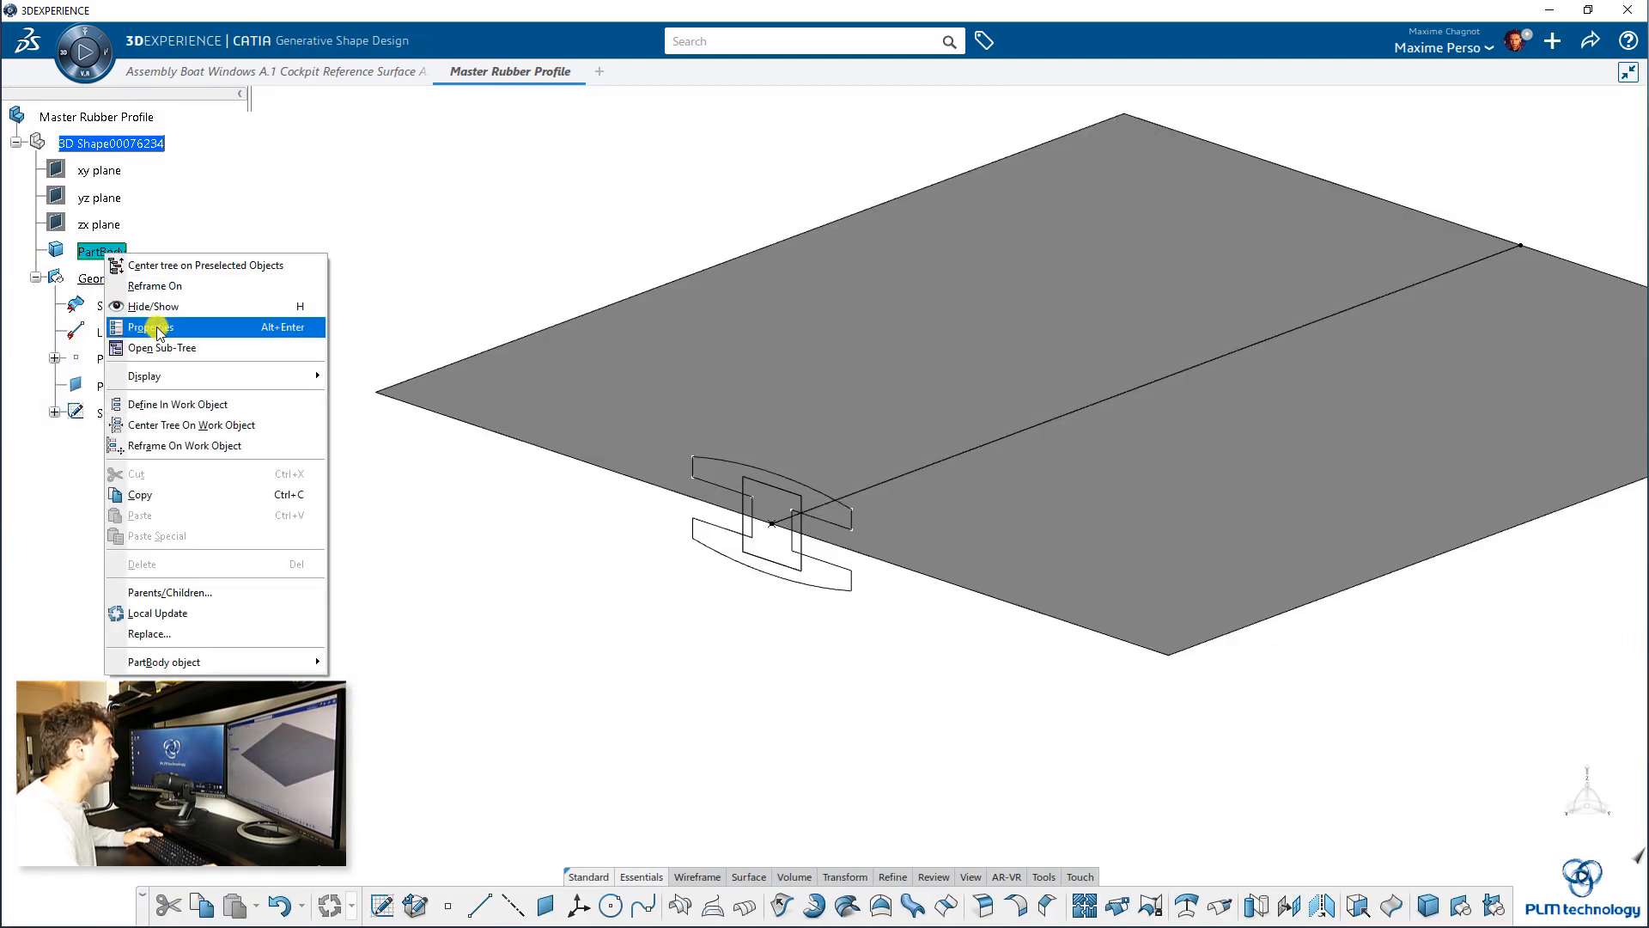
{"action": "left_click", "coordinate": [167, 402]}
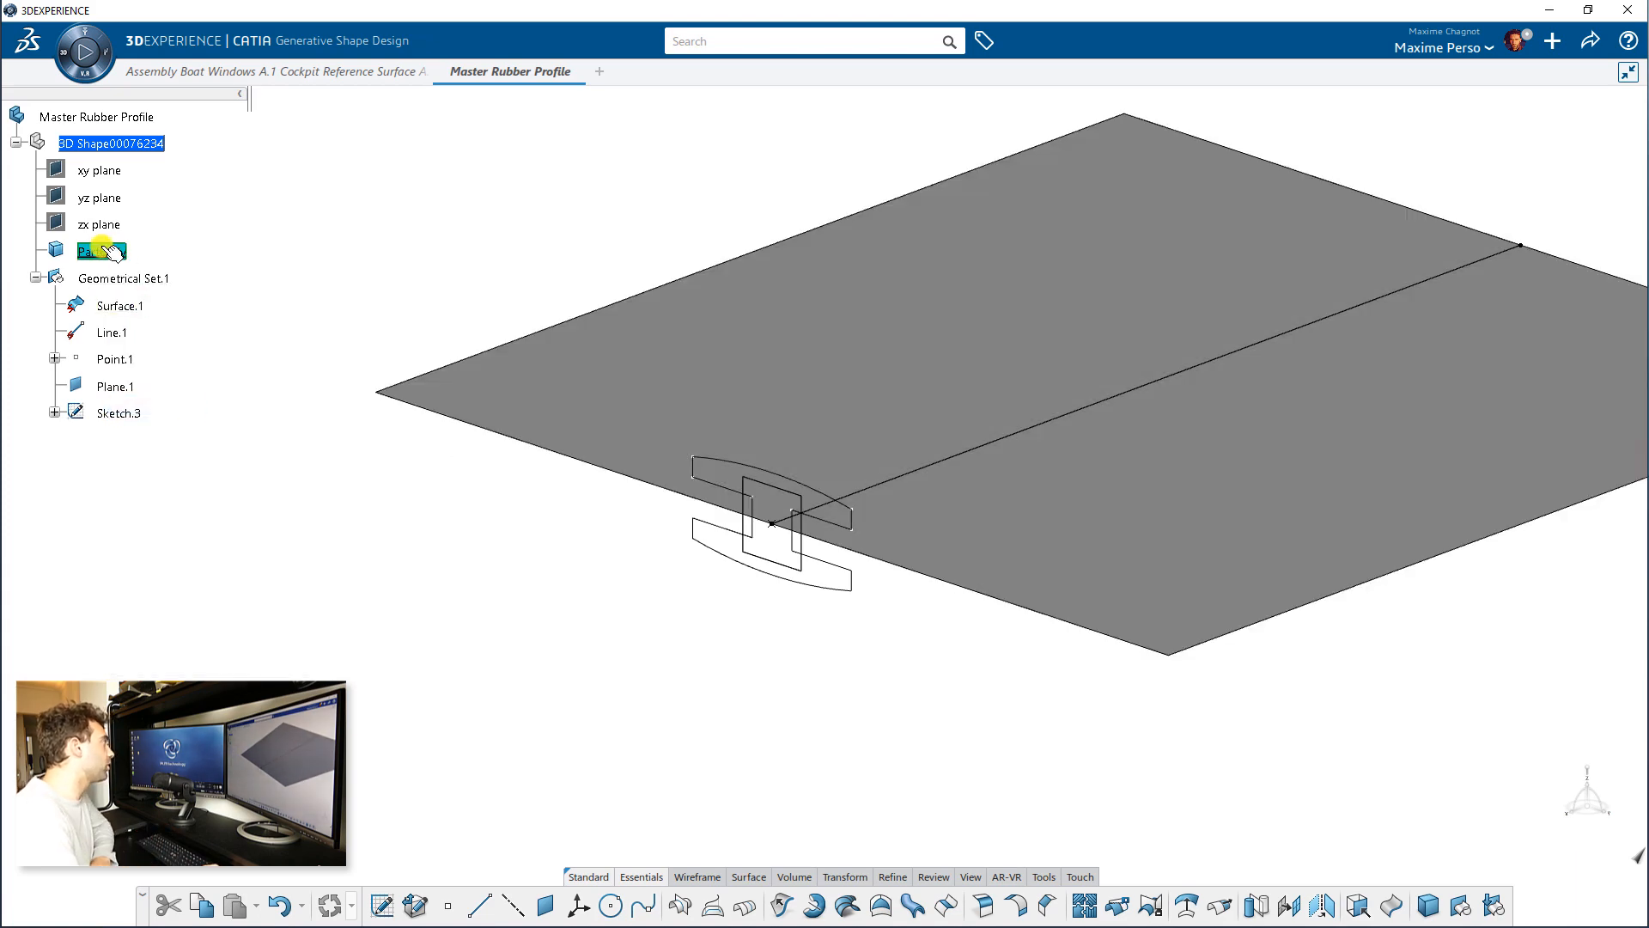
{"action": "left_click", "coordinate": [69, 58]}
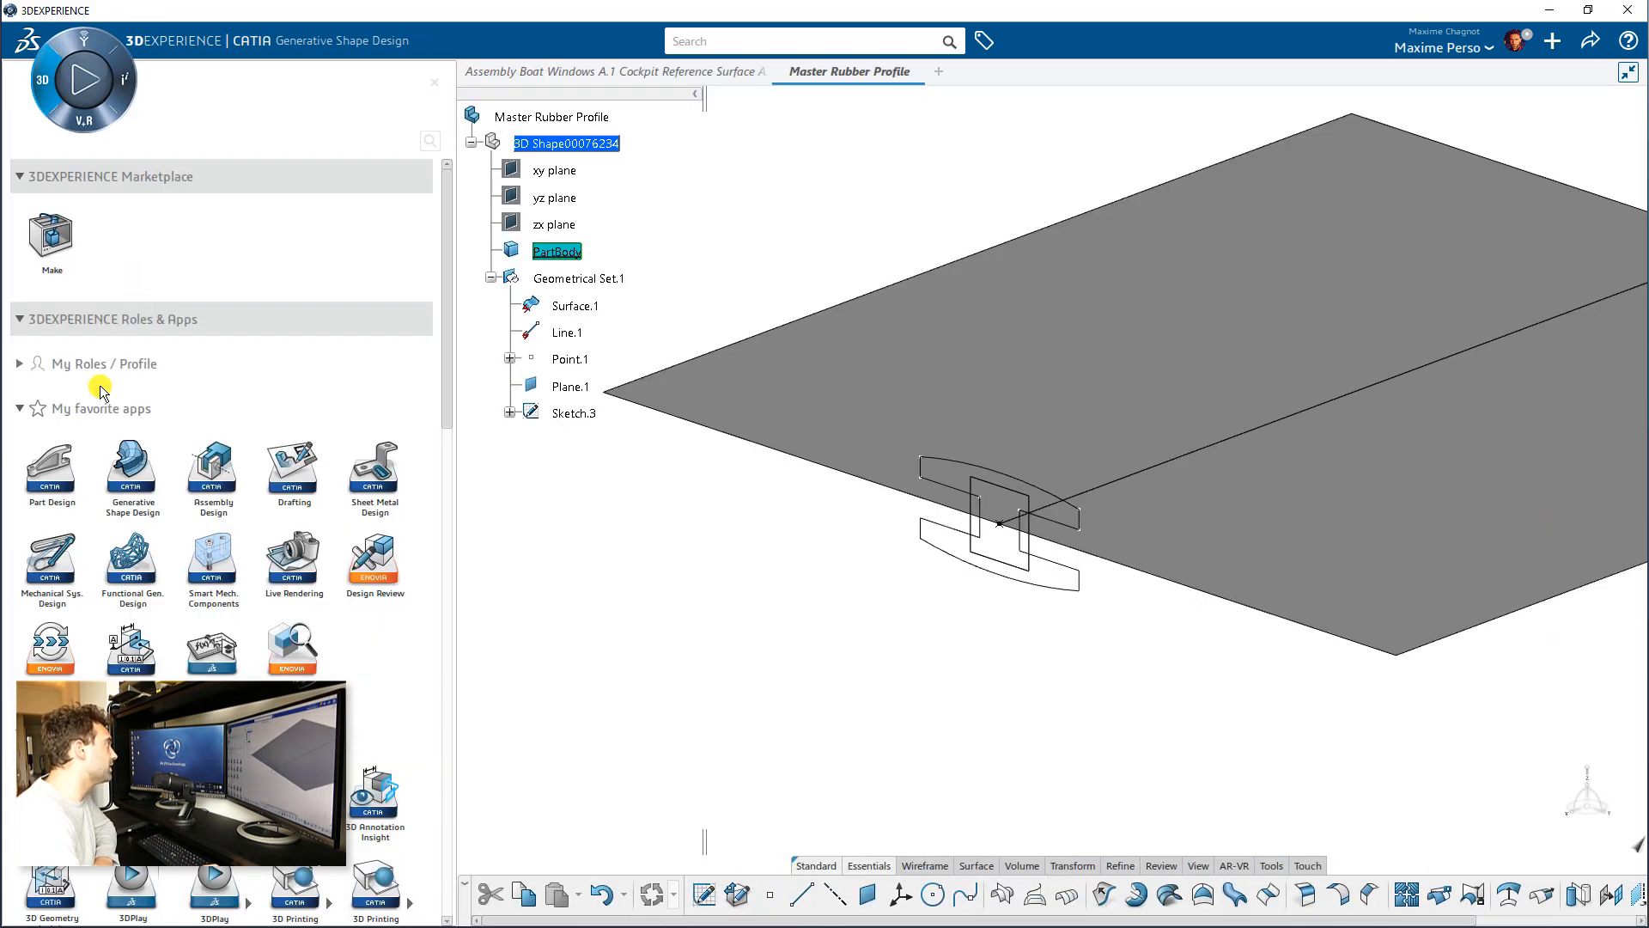
{"action": "left_click", "coordinate": [36, 468]}
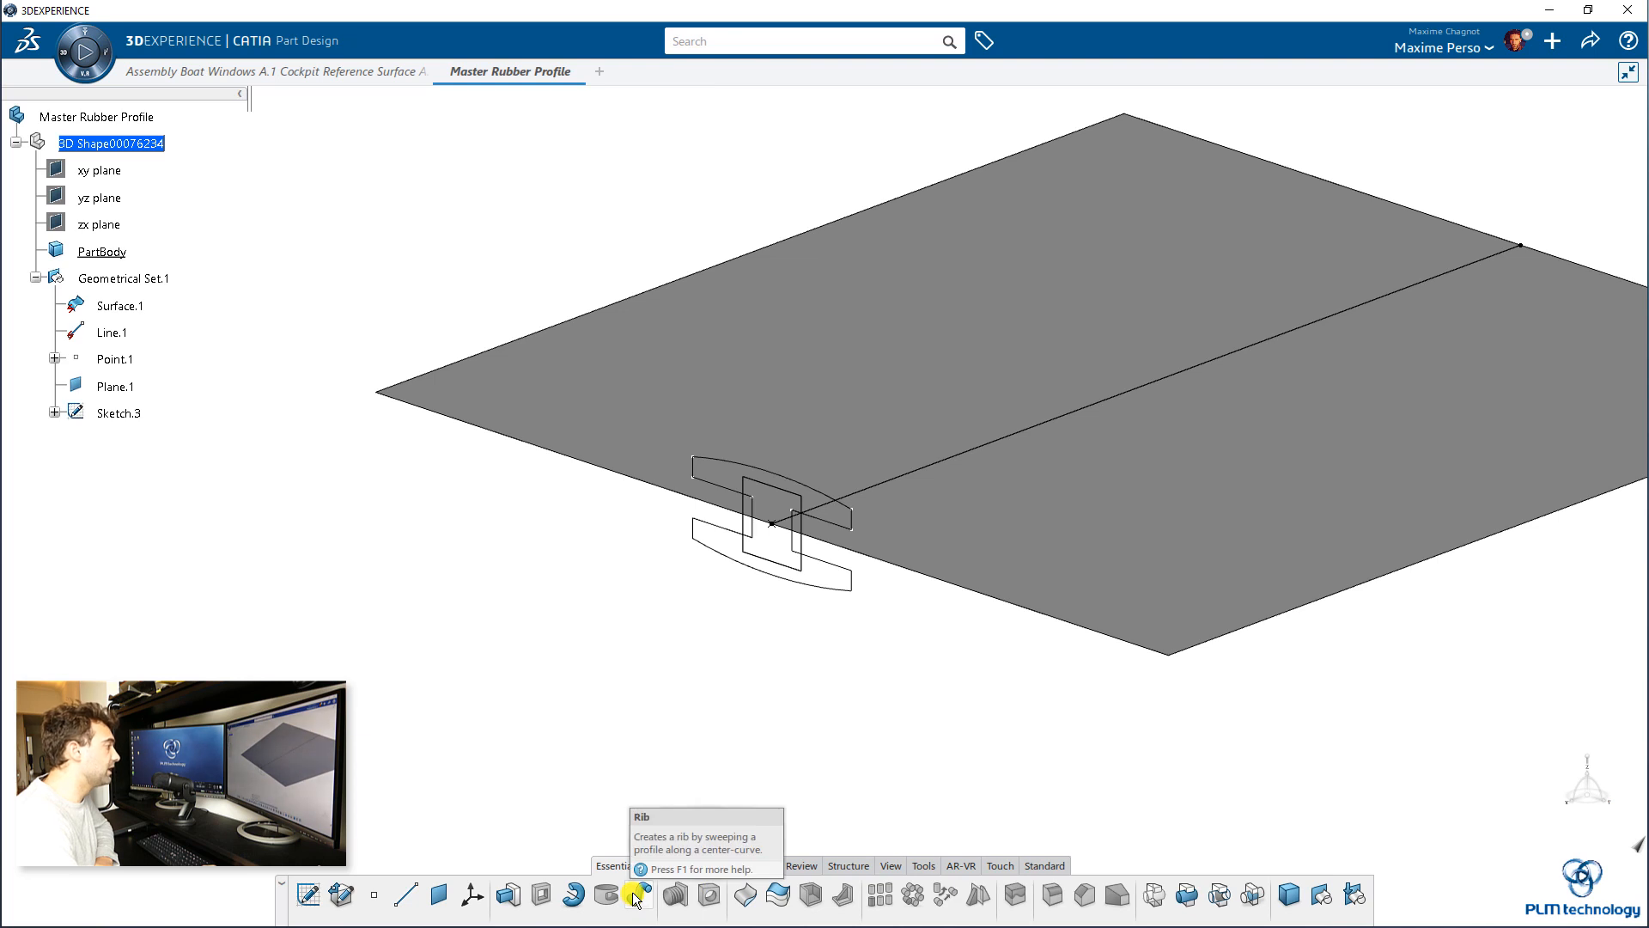
Create a Rib from profile Sketch.3 along center curve Line.1, with profile control set to reference surface Surface.1.
{"action": "left_click", "coordinate": [637, 895]}
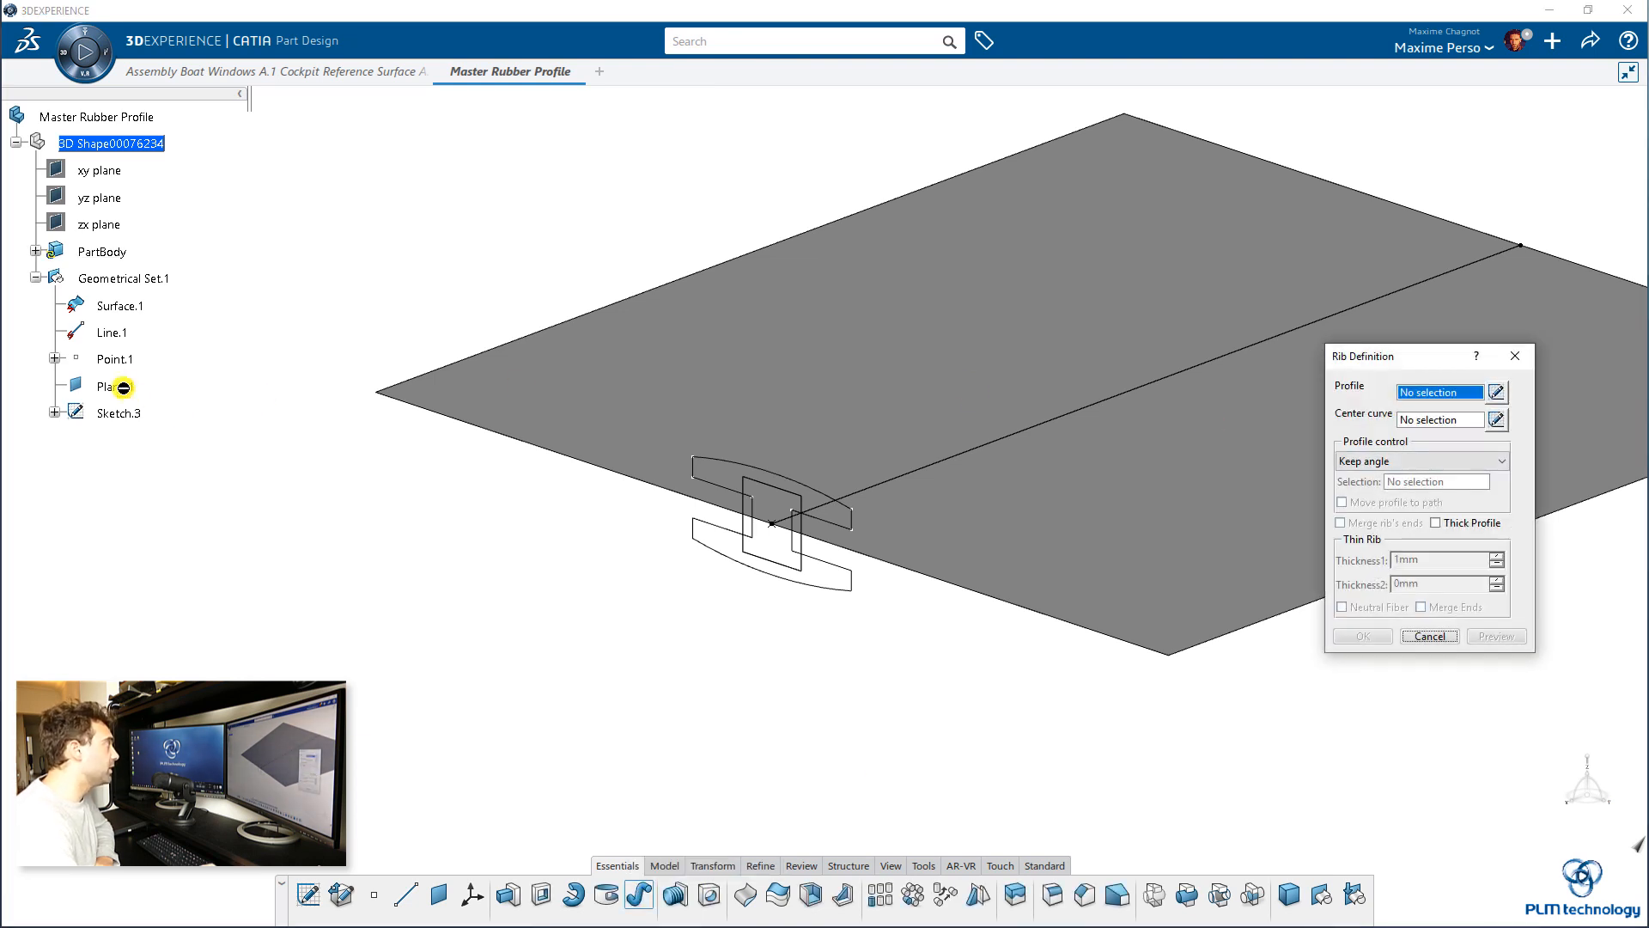
{"action": "left_click", "coordinate": [116, 414]}
{"action": "left_click", "coordinate": [112, 333]}
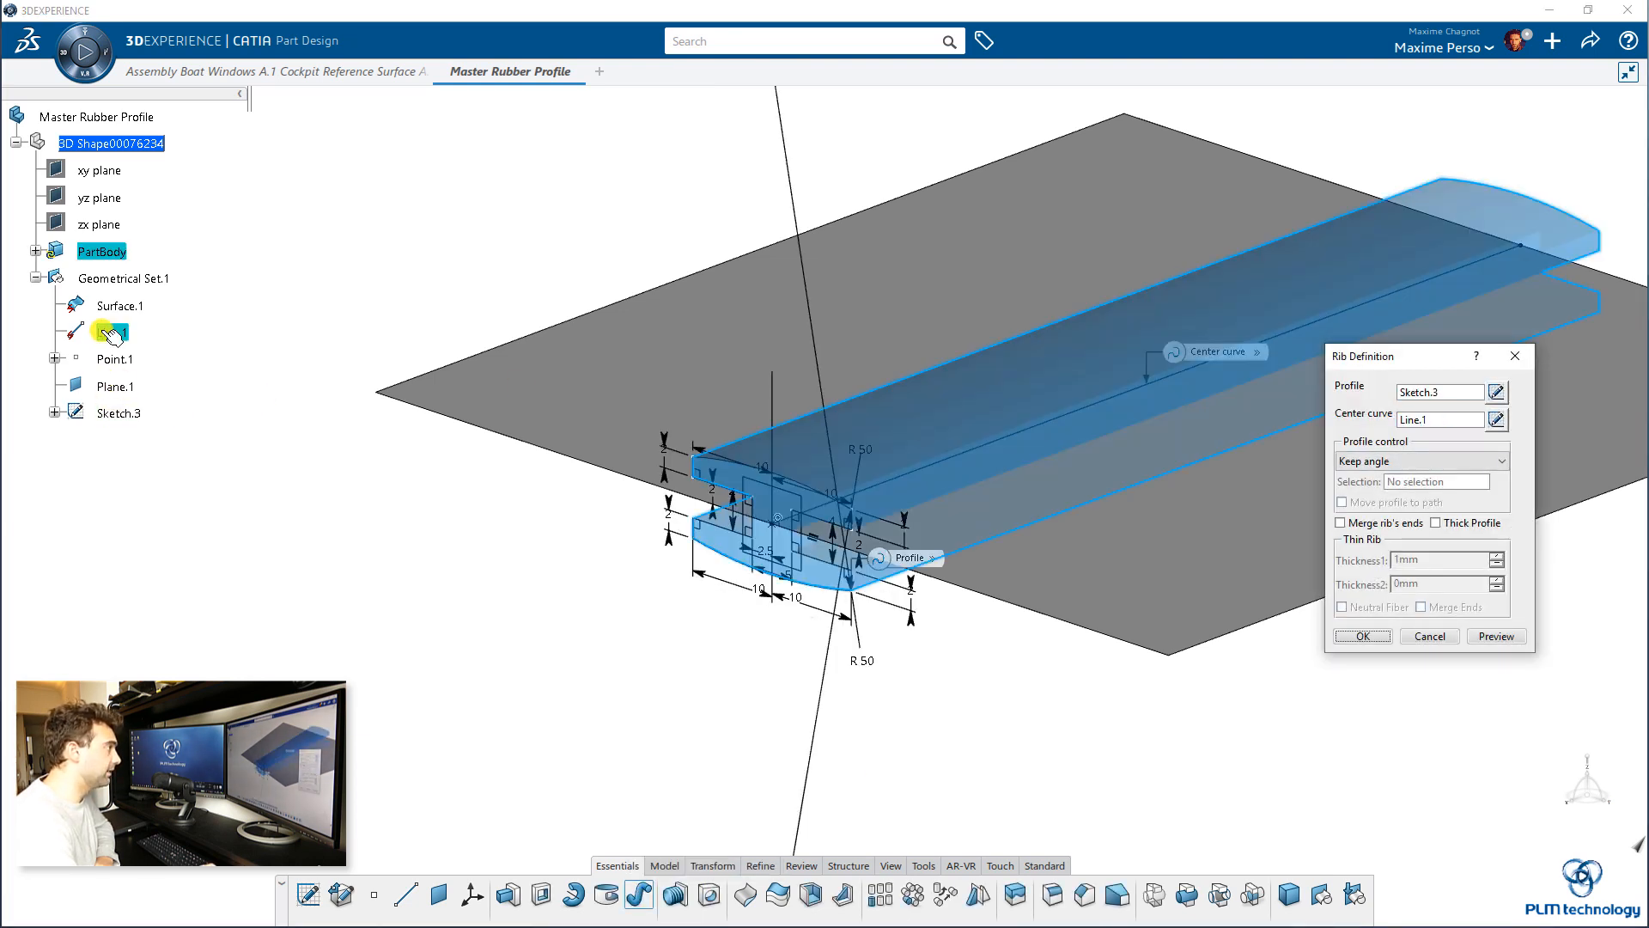
{"action": "left_click", "coordinate": [1449, 462]}
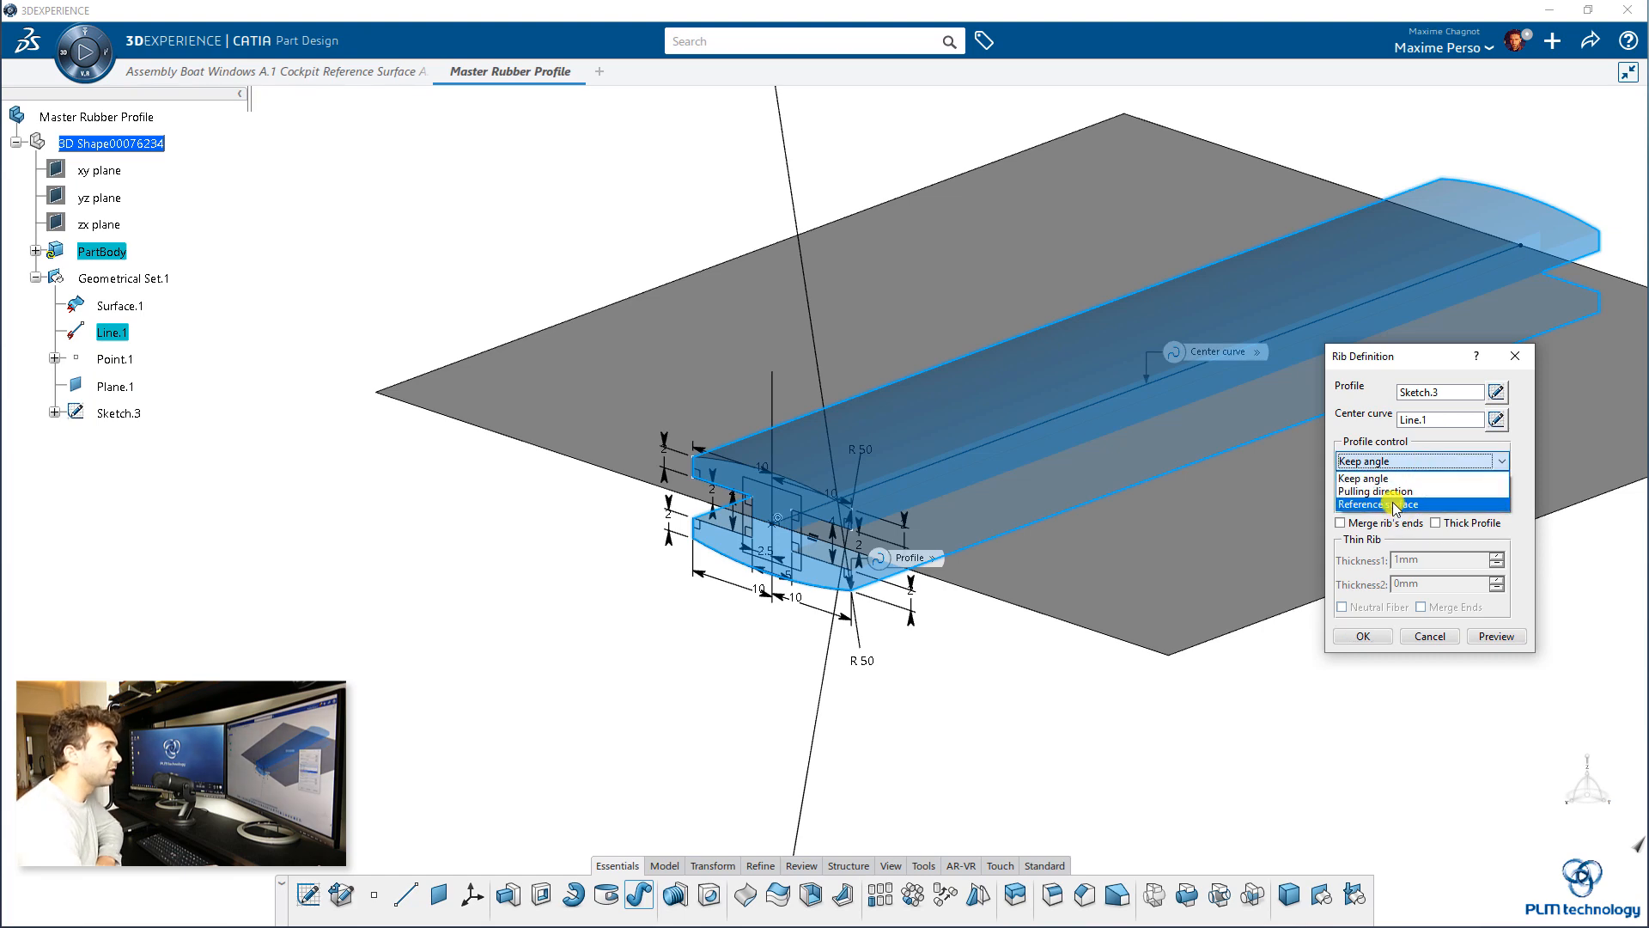
{"action": "left_click", "coordinate": [1394, 504]}
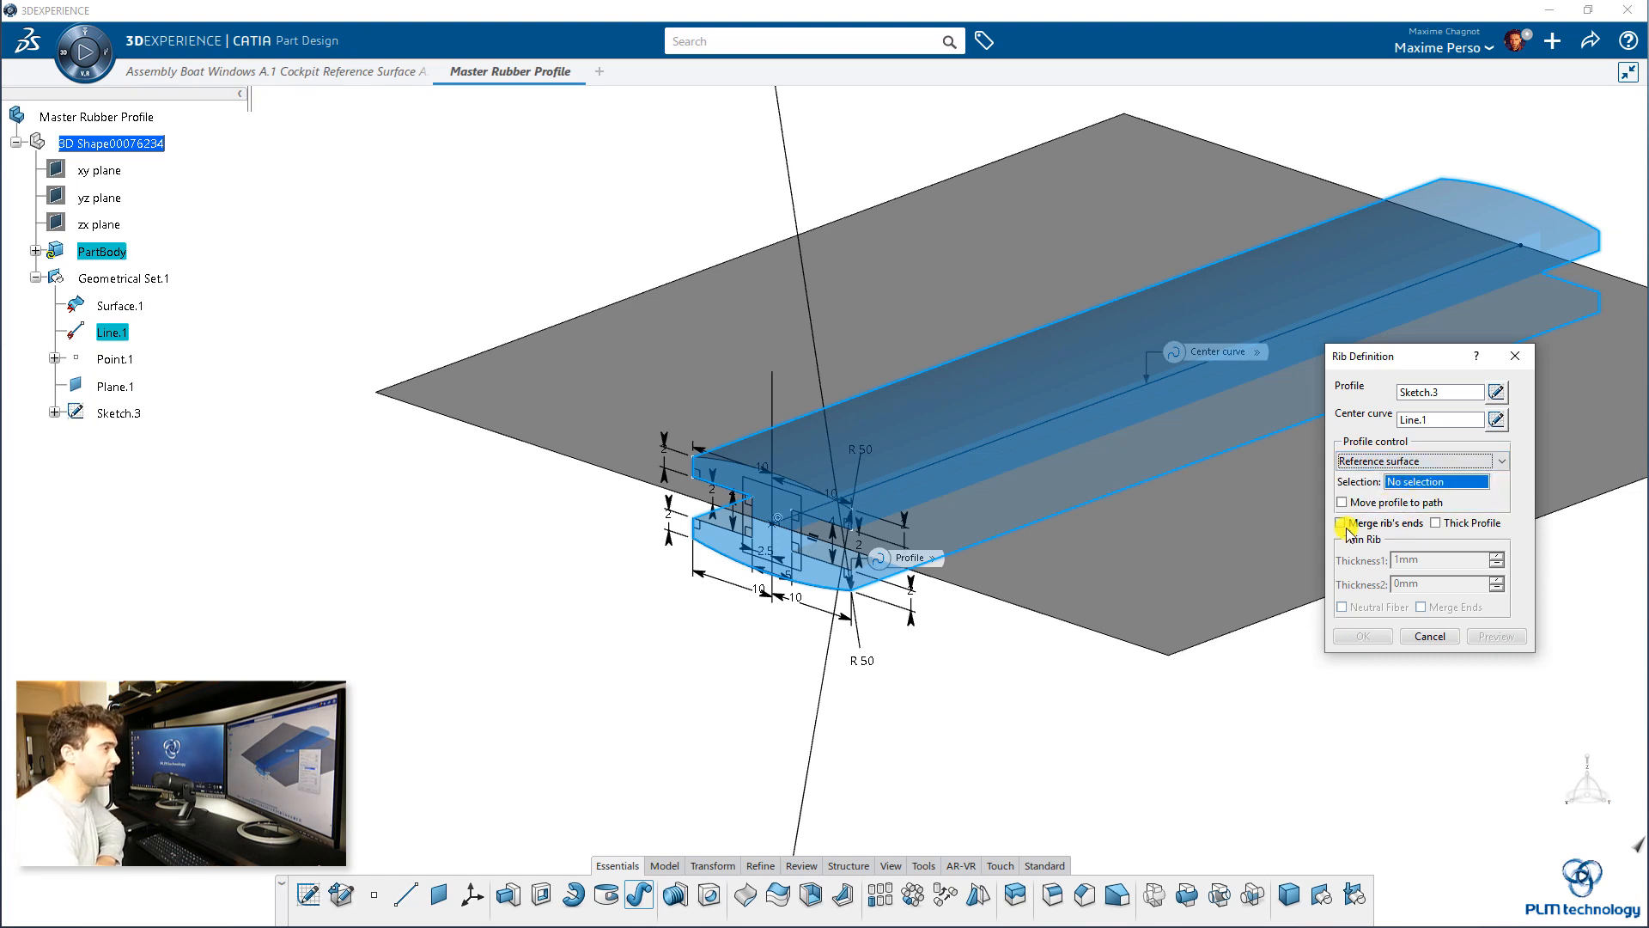
{"action": "left_click", "coordinate": [121, 308]}
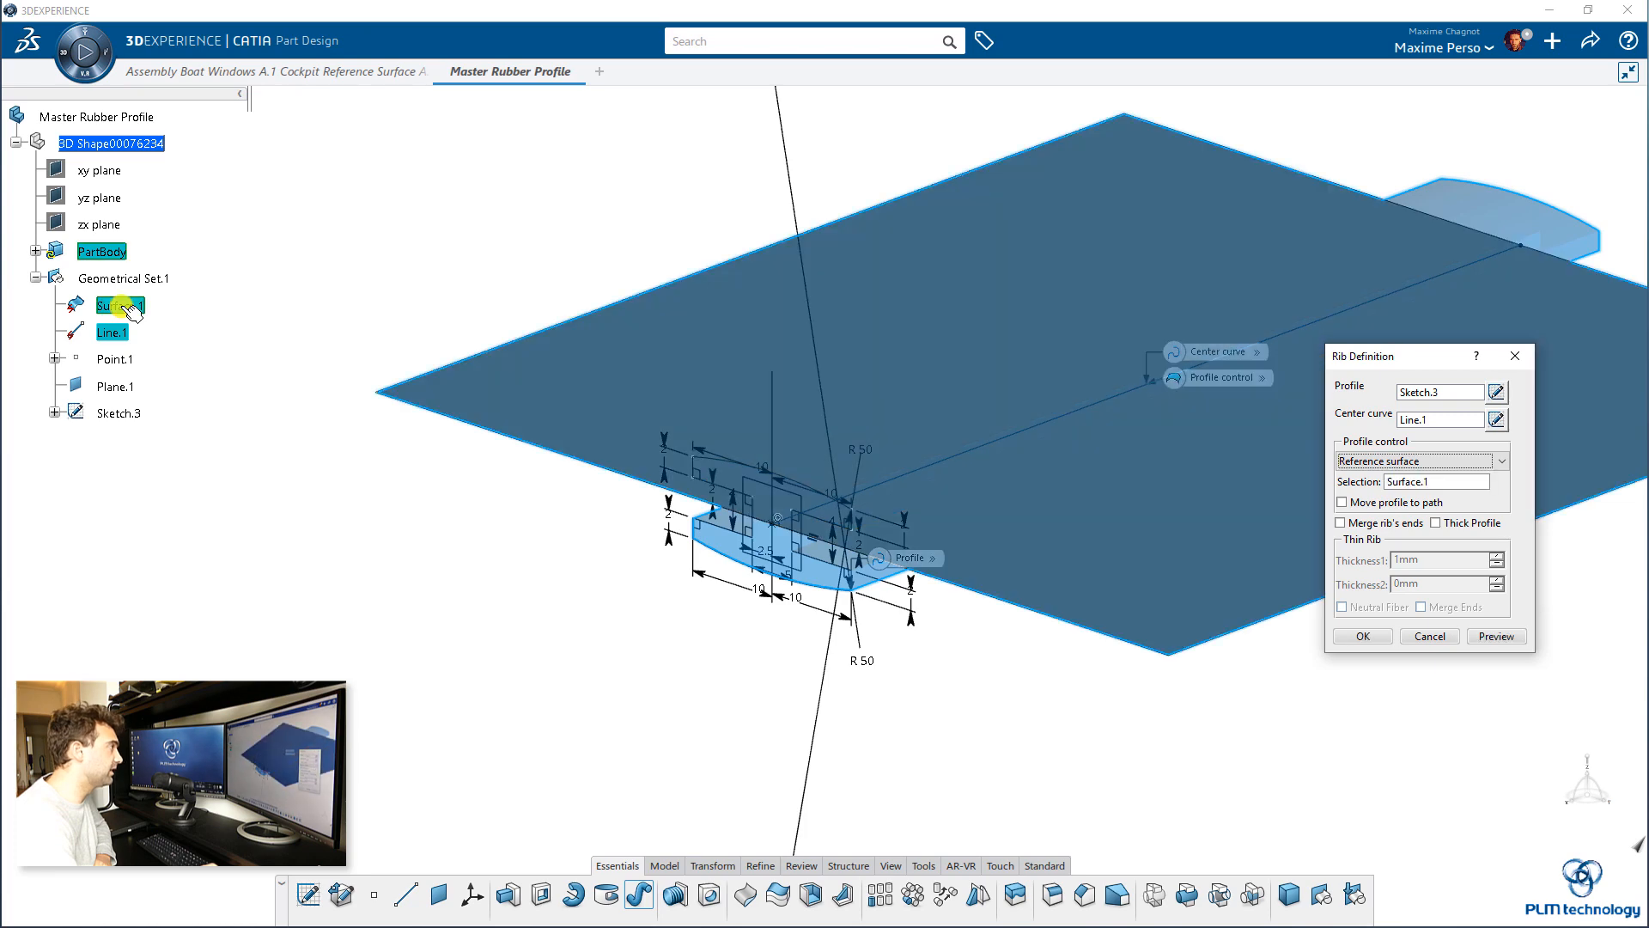
{"action": "left_click", "coordinate": [1366, 636]}
Start a new Power Copy definition and name it Rubber Profile.
{"action": "middle_click_drag", "start_coordinate": [783, 708], "coordinate": [809, 713]}
{"action": "middle_click_drag", "start_coordinate": [925, 768], "coordinate": [831, 725]}
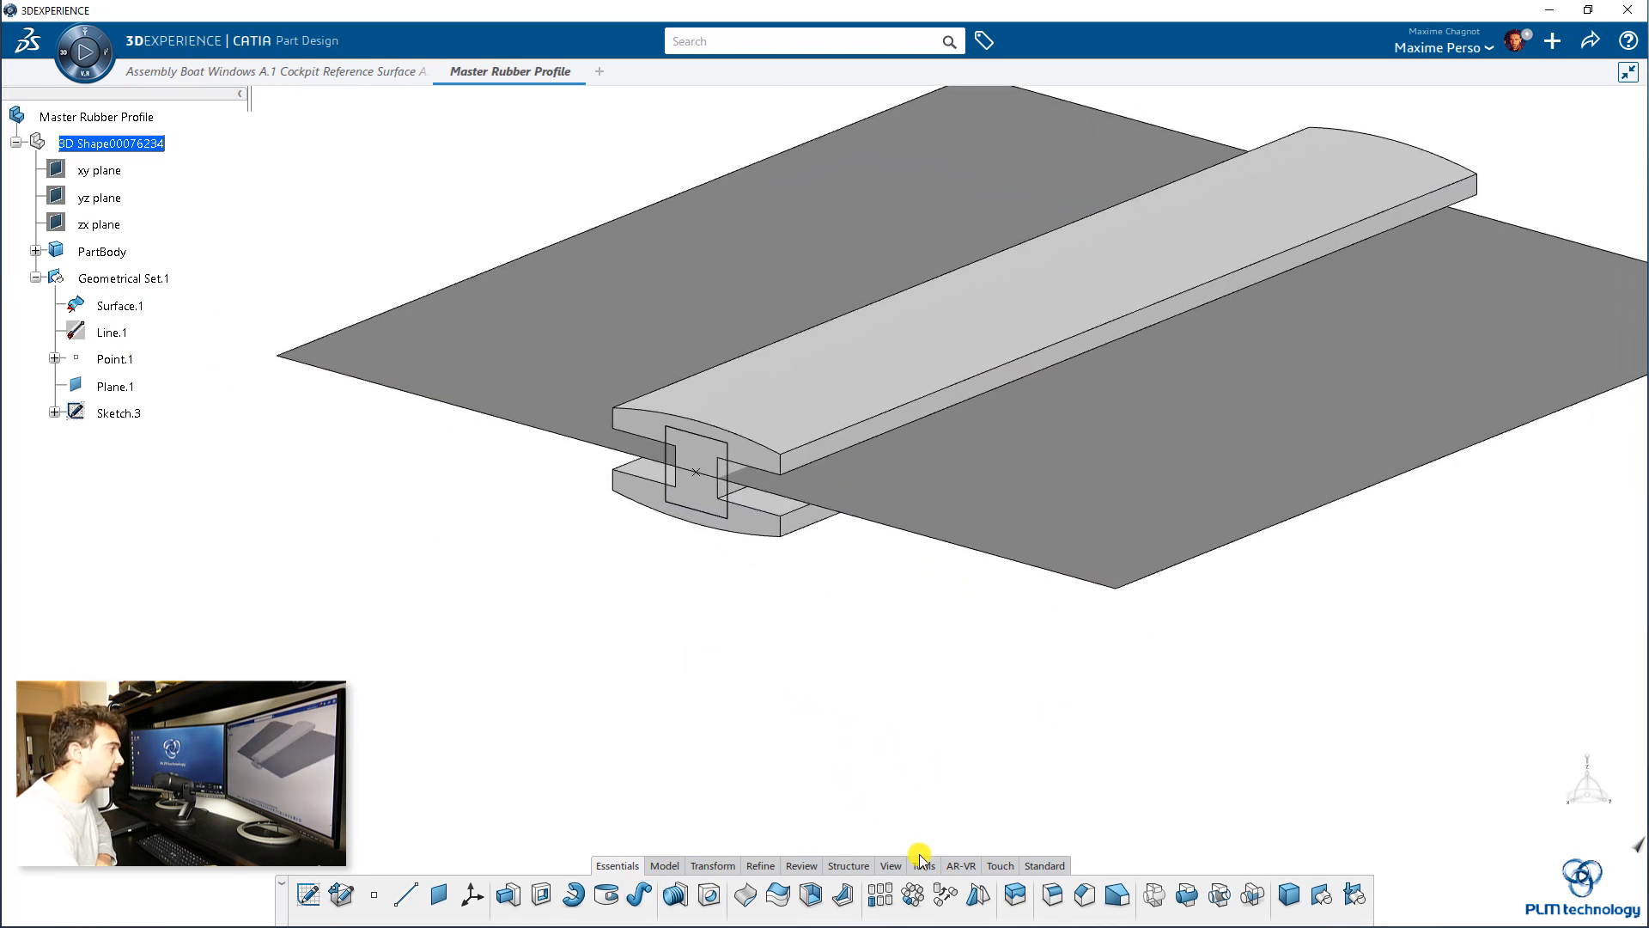
{"action": "left_click", "coordinate": [922, 866]}
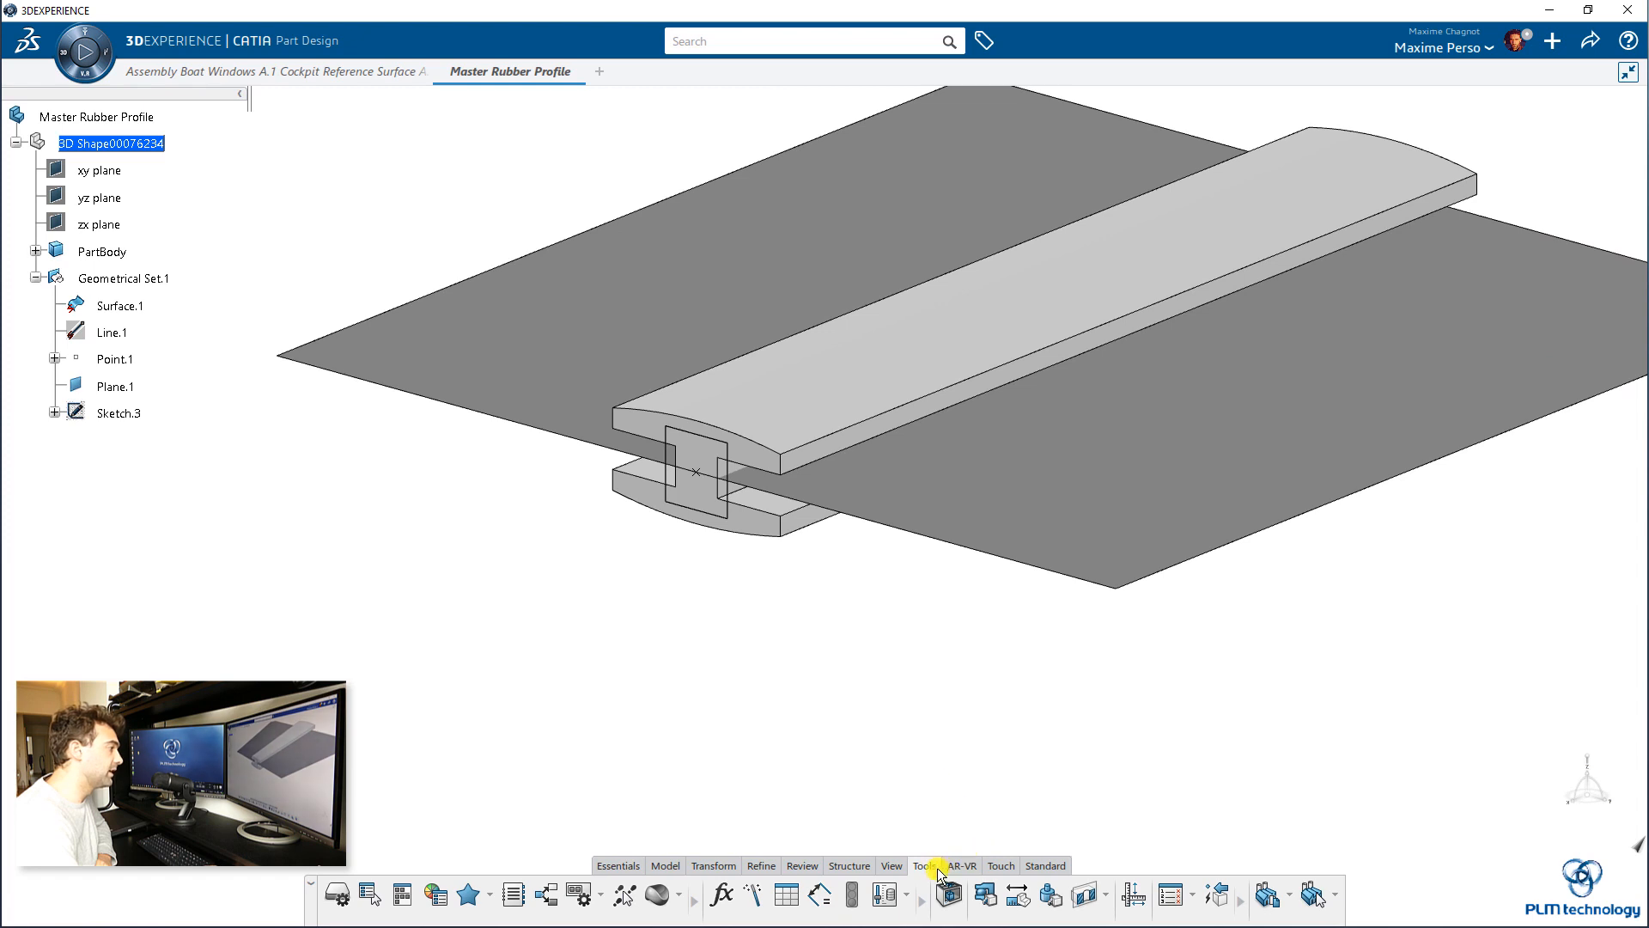
{"action": "left_click", "coordinate": [1268, 896]}
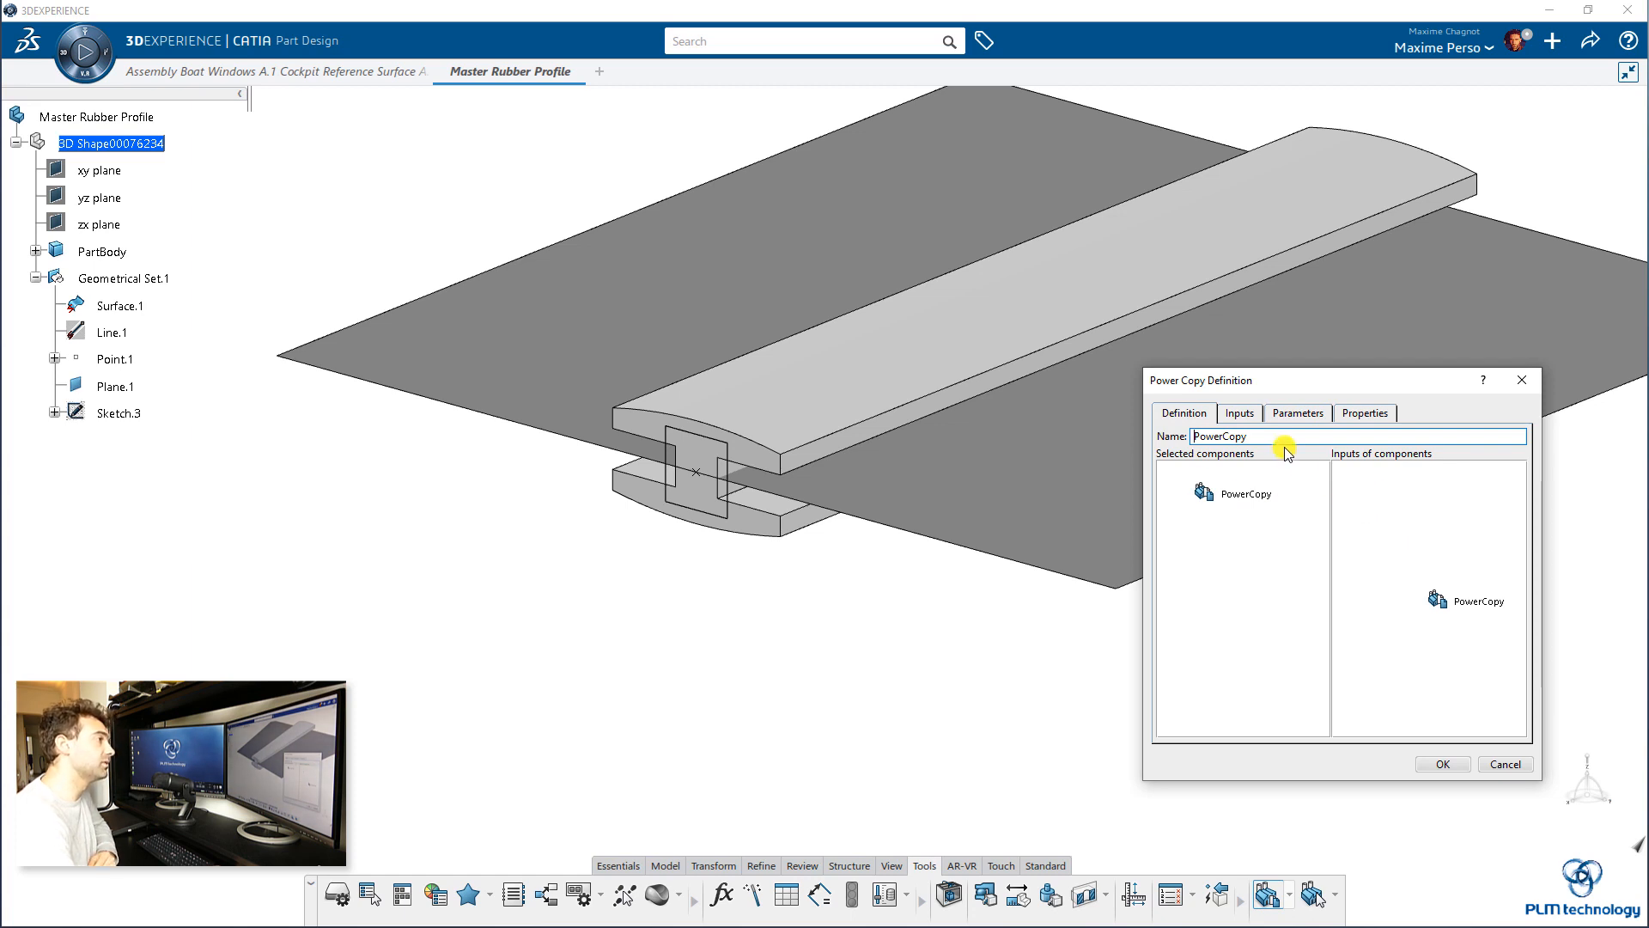
{"action": "left_click_drag", "start_coordinate": [1283, 438], "coordinate": [1120, 438]}
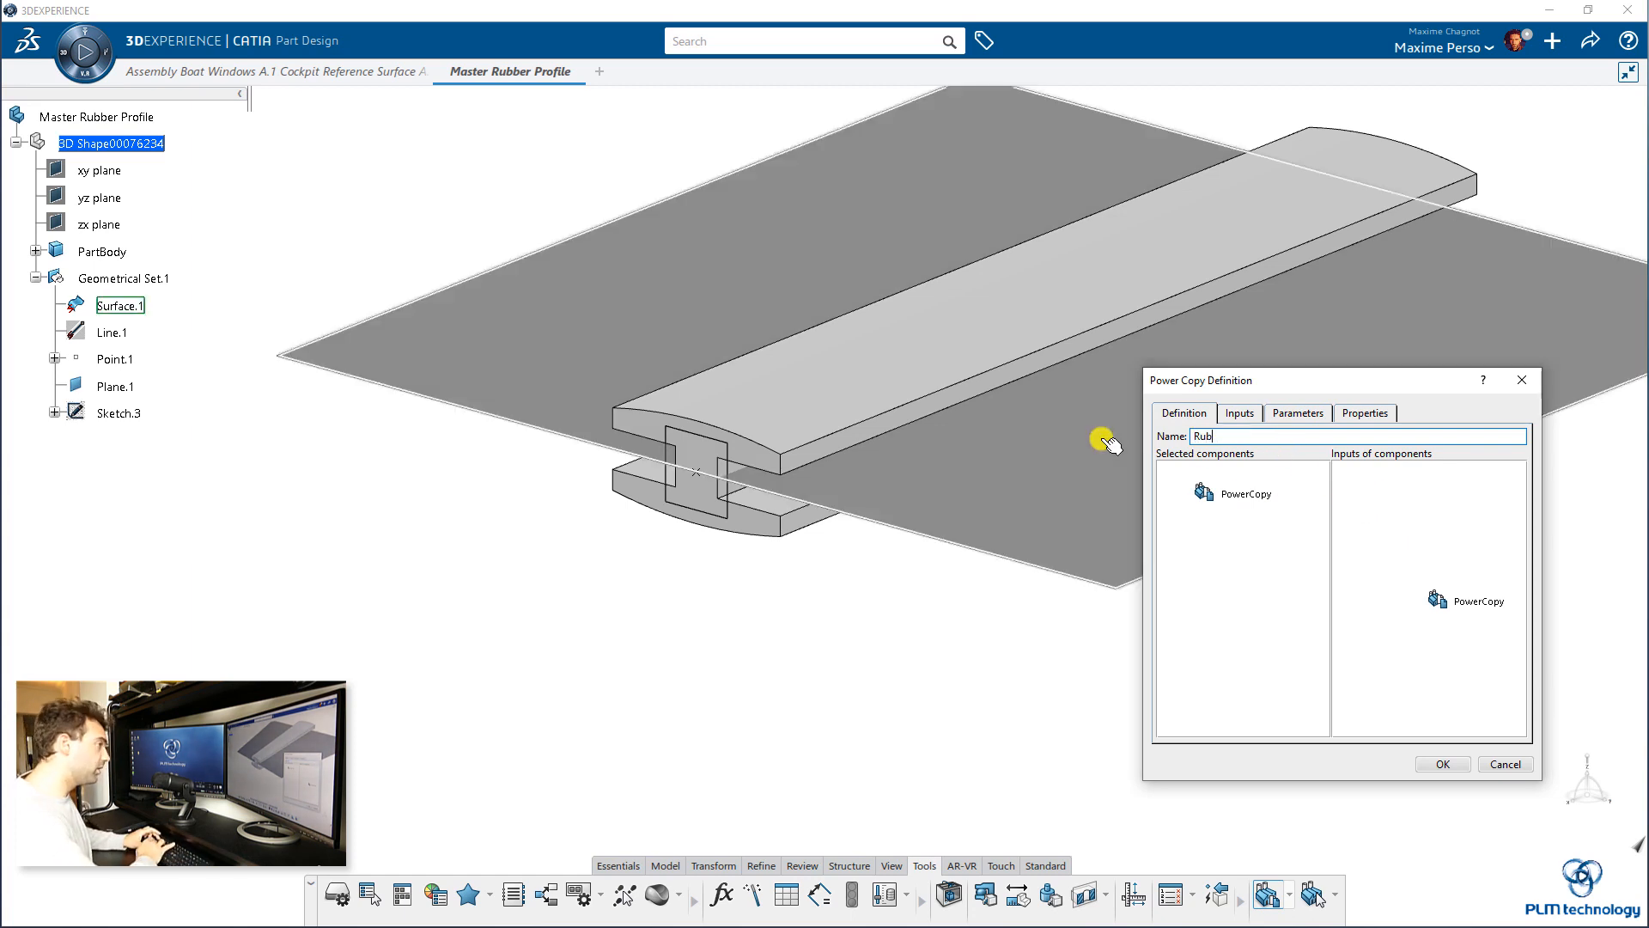
{"action": "type", "text": "Rubber Profile"}
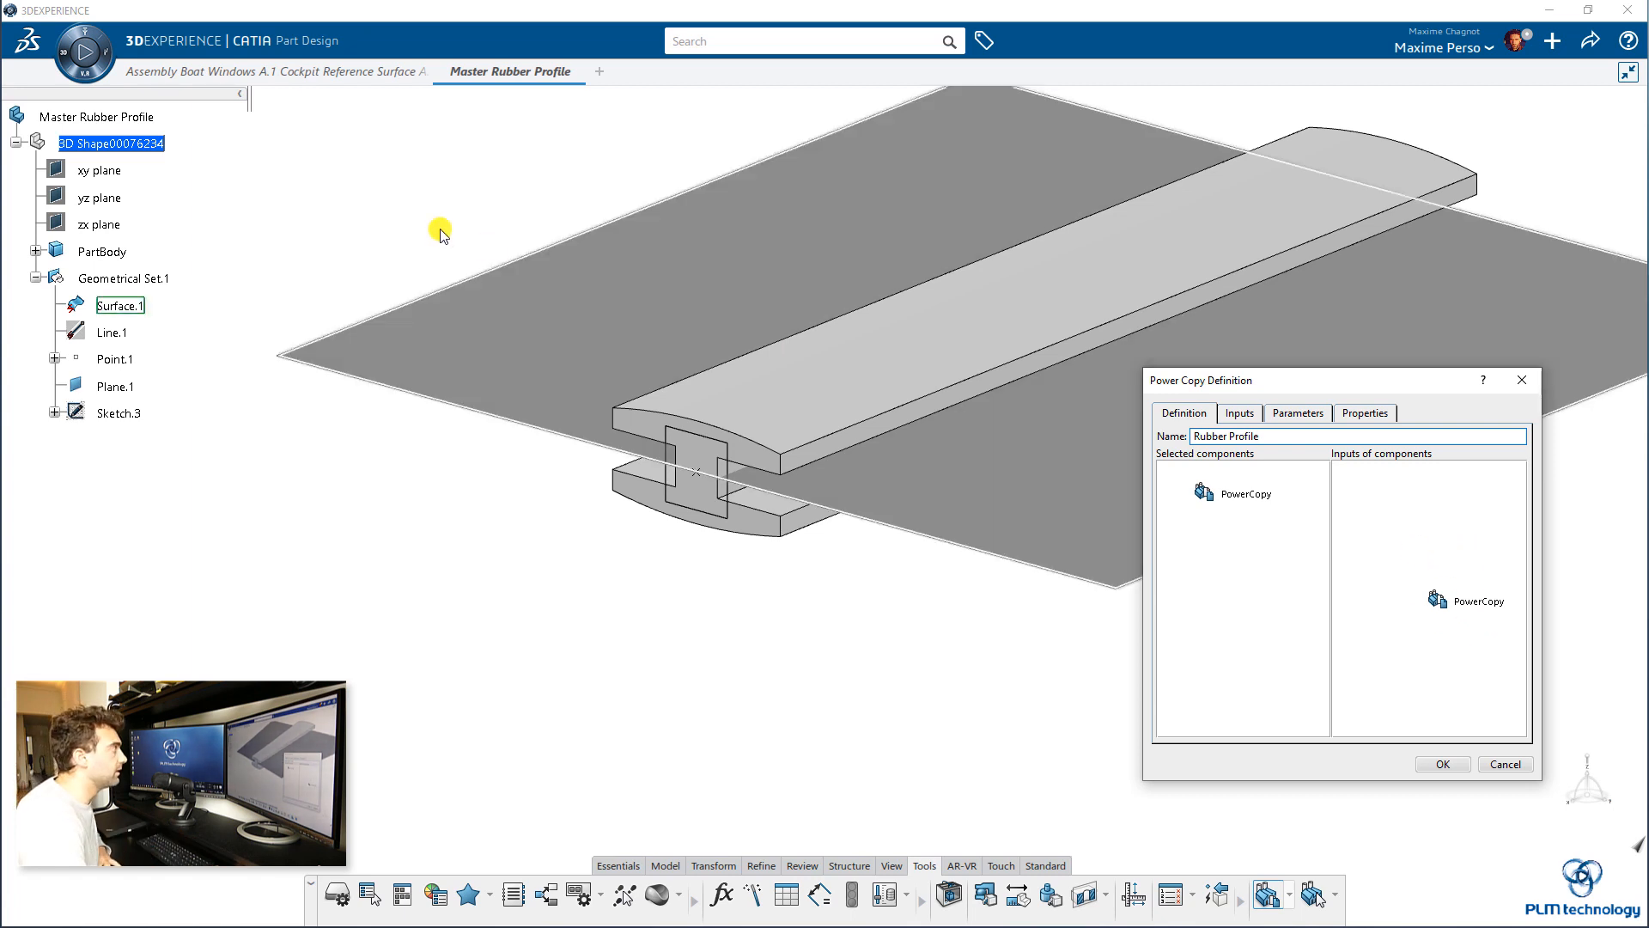
Add Rib.1 and Sketch.3 as the components of the Rubber Profile power copy.
{"action": "left_click", "coordinate": [37, 251]}
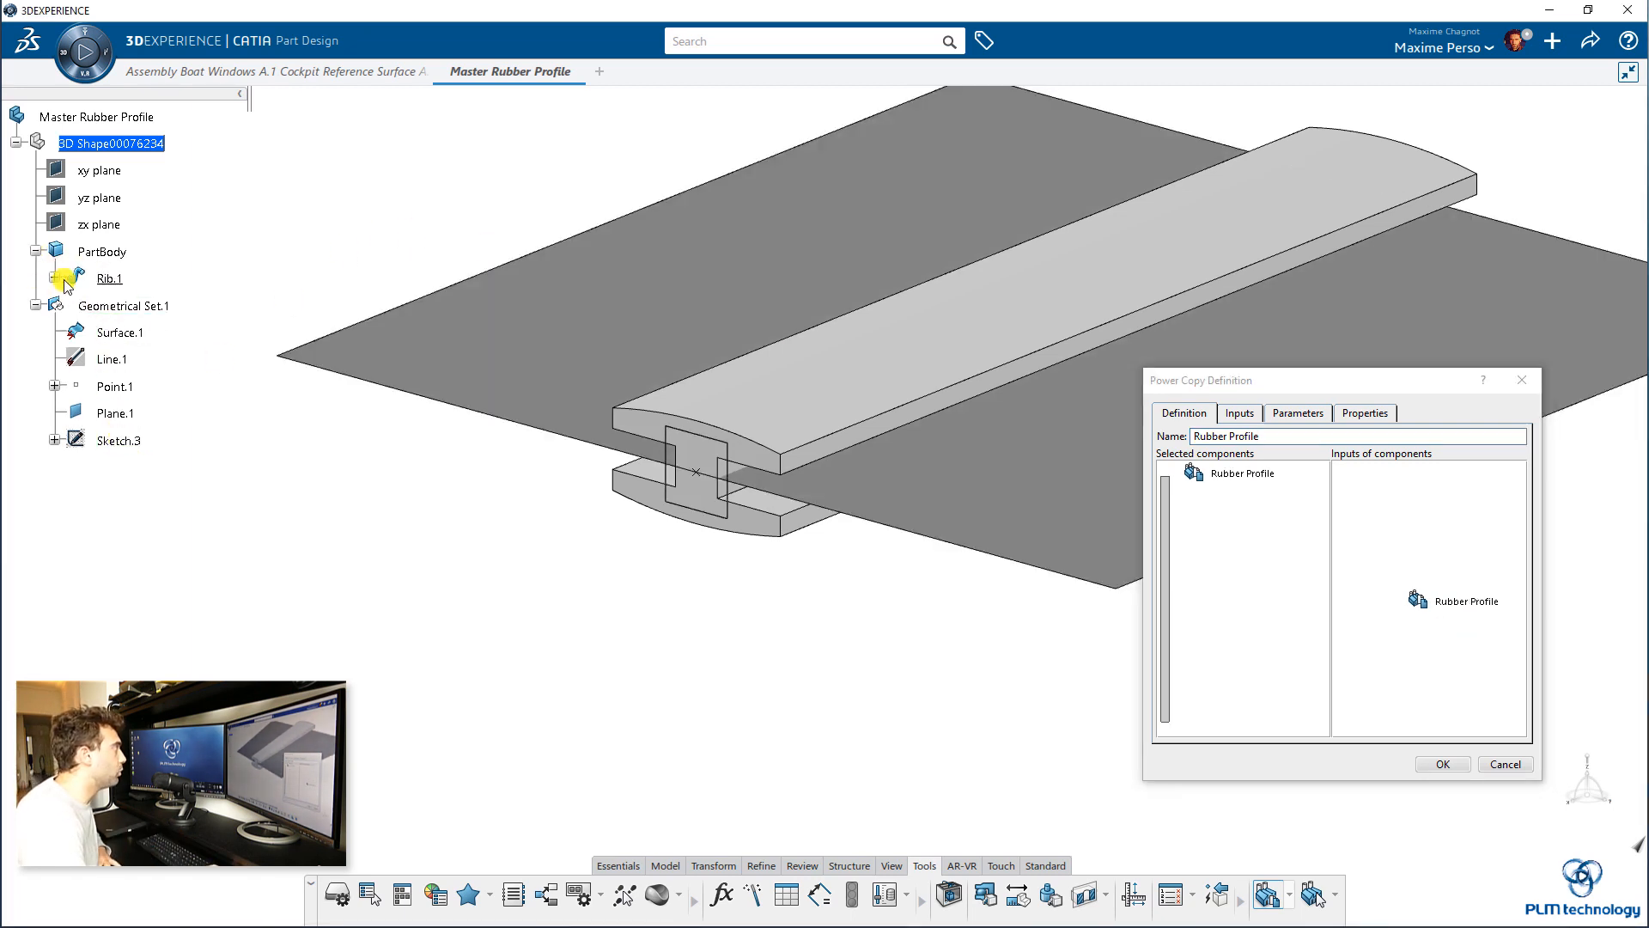
{"action": "left_click", "coordinate": [103, 279]}
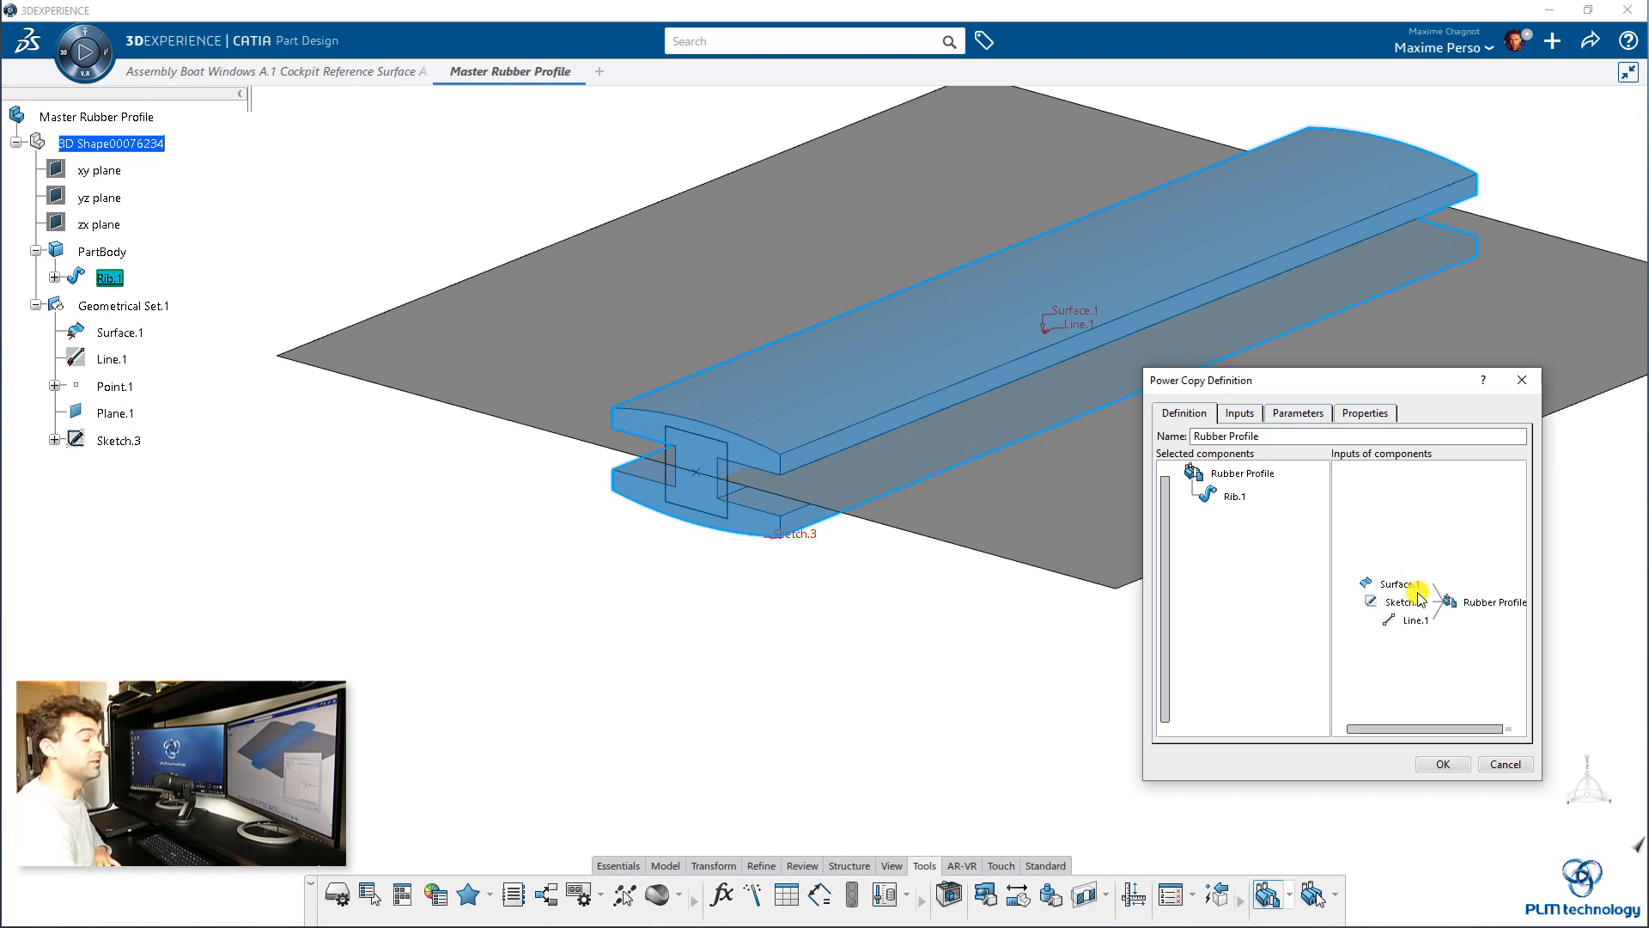
{"action": "left_click", "coordinate": [116, 441]}
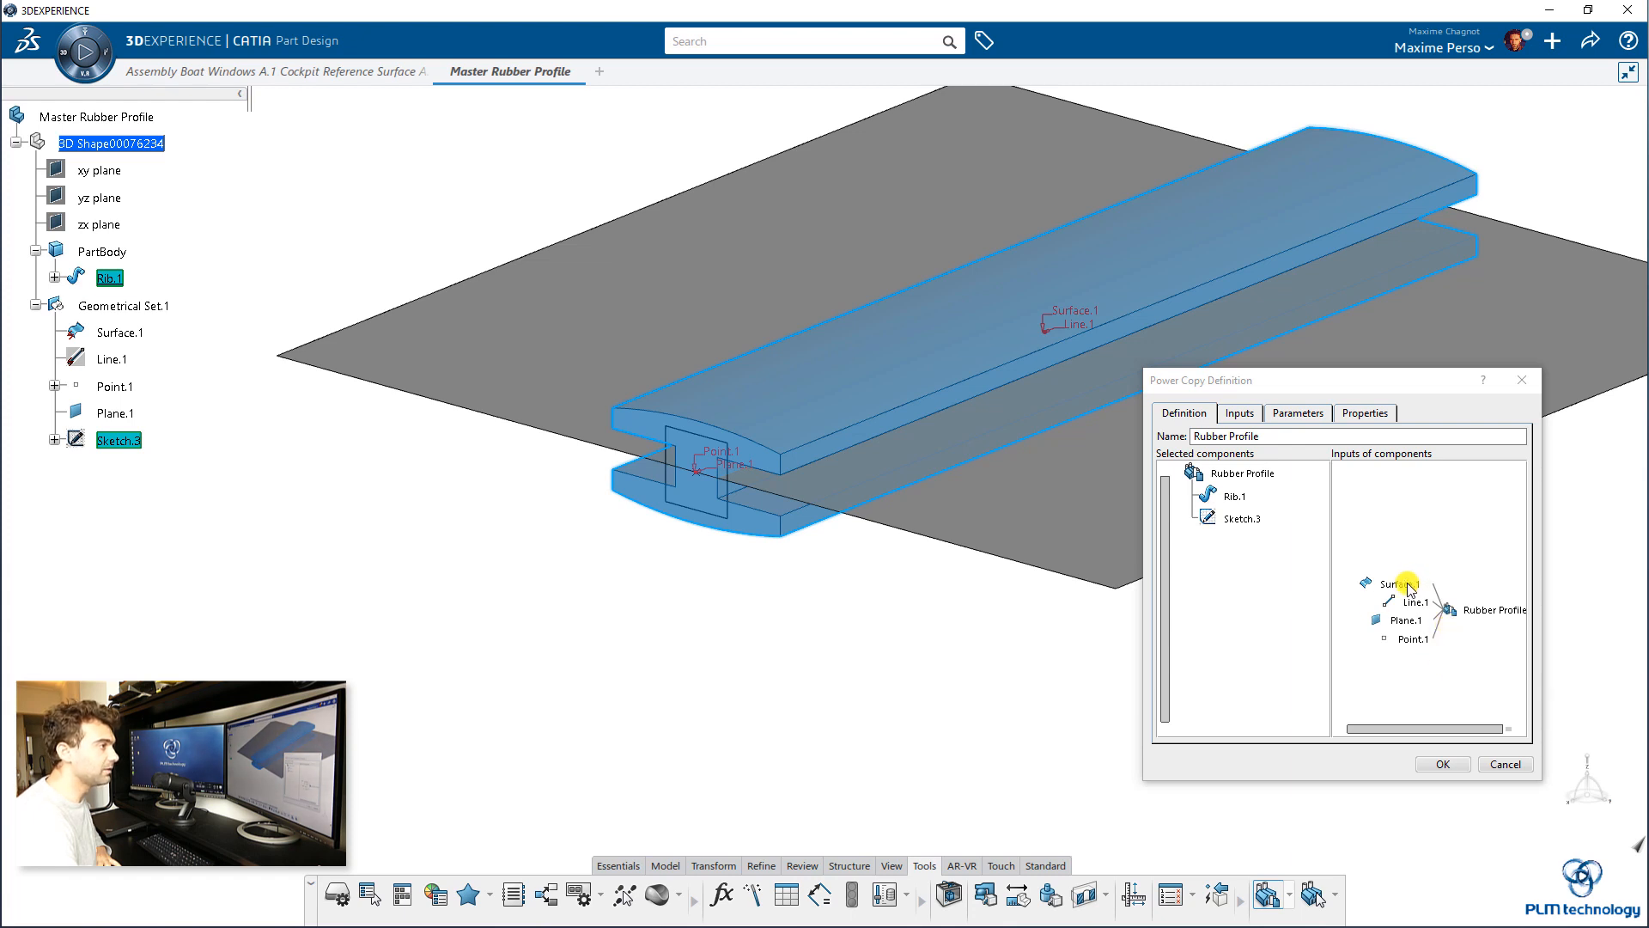
{"action": "left_click", "coordinate": [1419, 663]}
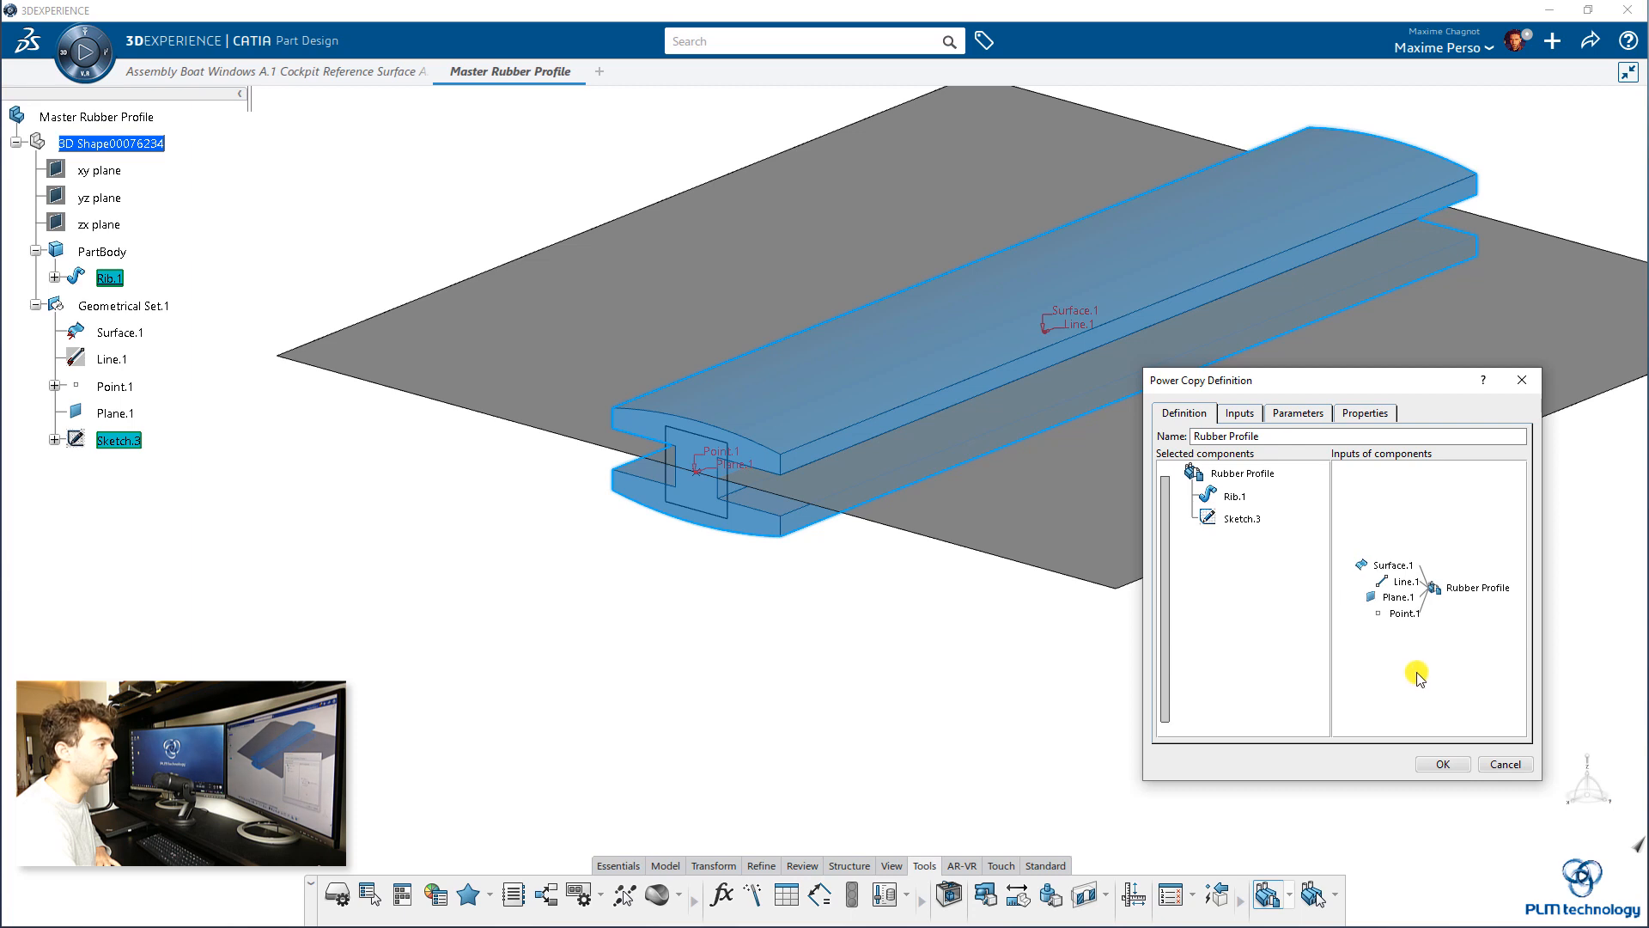
Complete the Rubber Profile power copy definition, expand the PowerCopy node in the tree and save the Master Rubber Profile part.
{"action": "left_click", "coordinate": [1435, 762]}
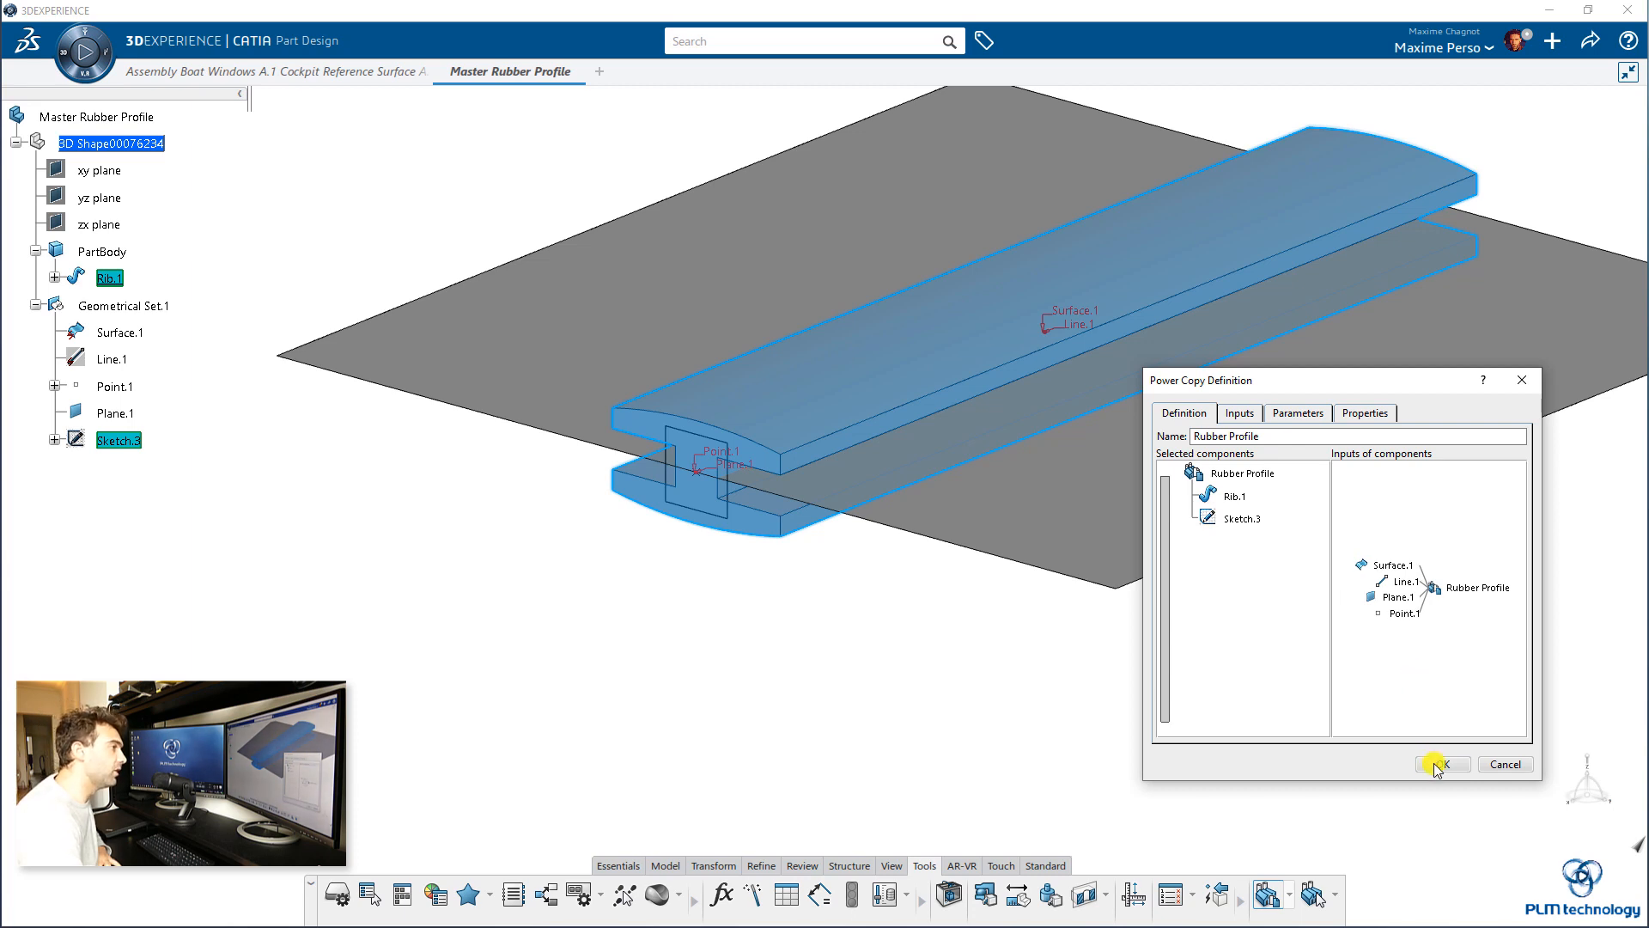
{"action": "middle_click_drag", "start_coordinate": [813, 727], "coordinate": [794, 760]}
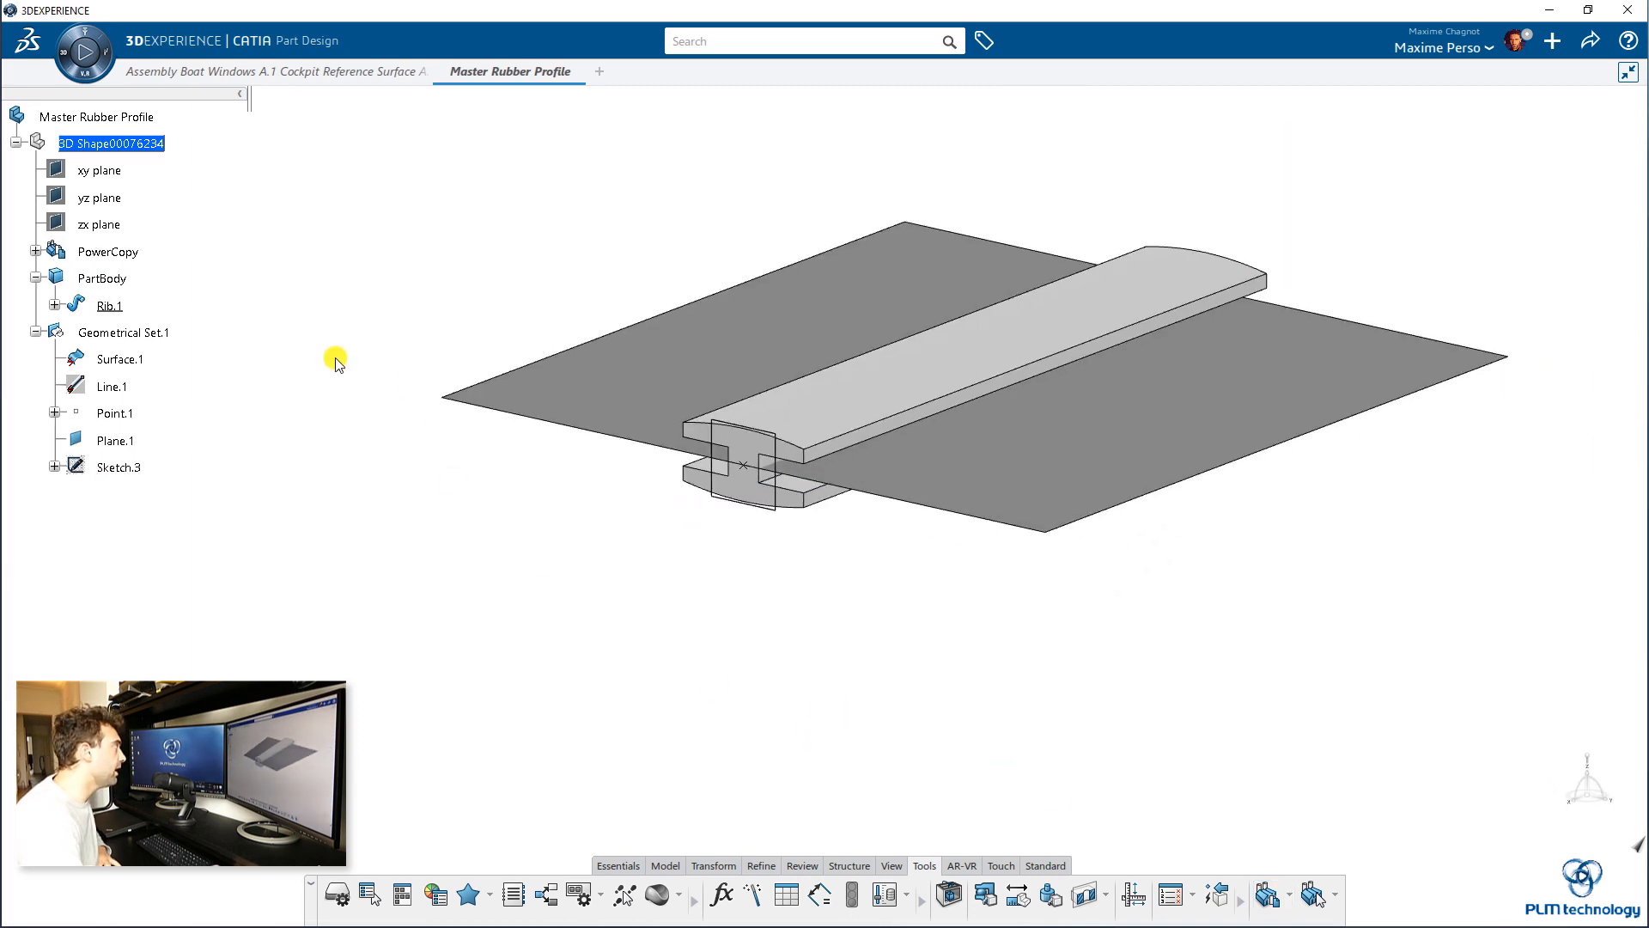
{"action": "left_click", "coordinate": [37, 252]}
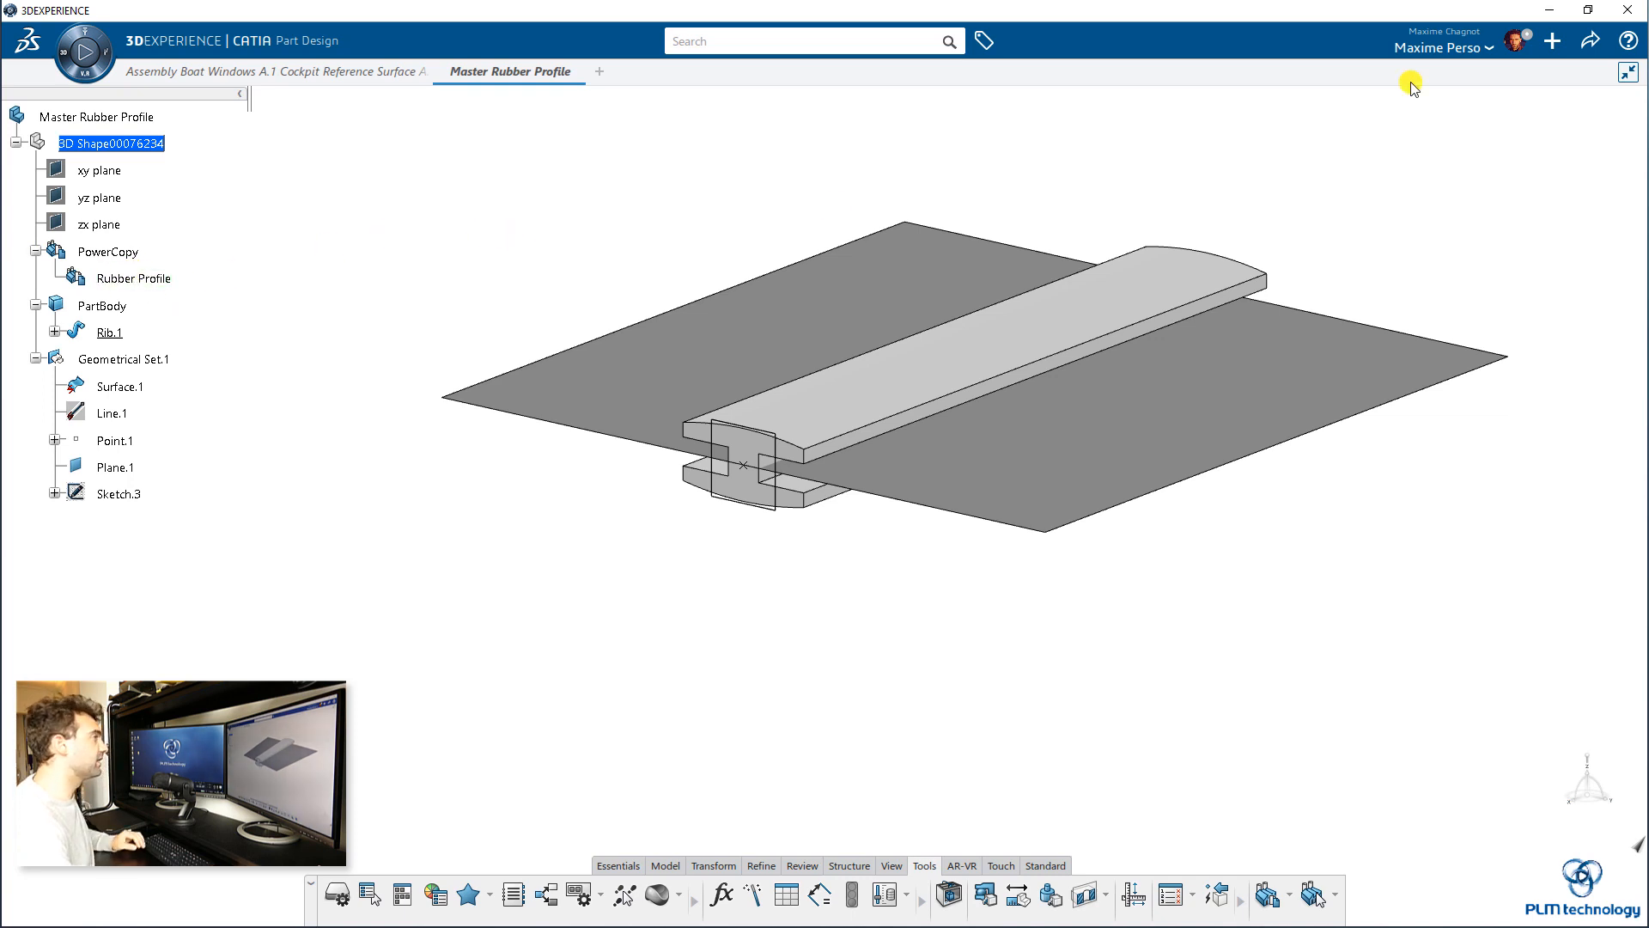
{"action": "left_click", "coordinate": [1590, 40]}
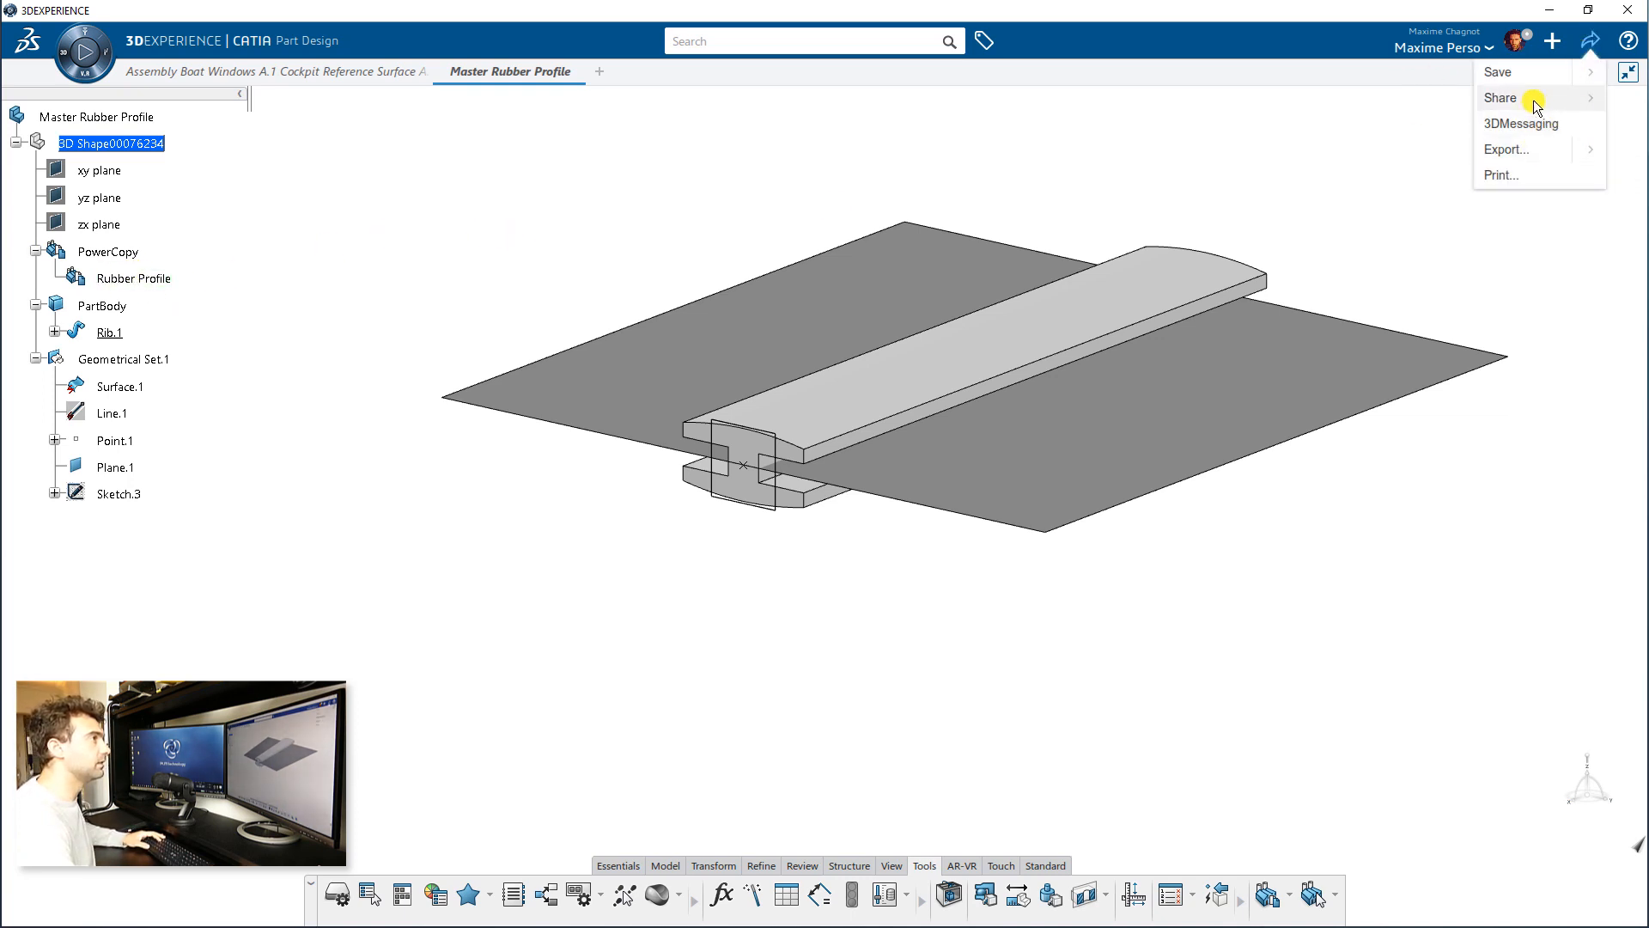
{"action": "left_click", "coordinate": [1527, 73]}
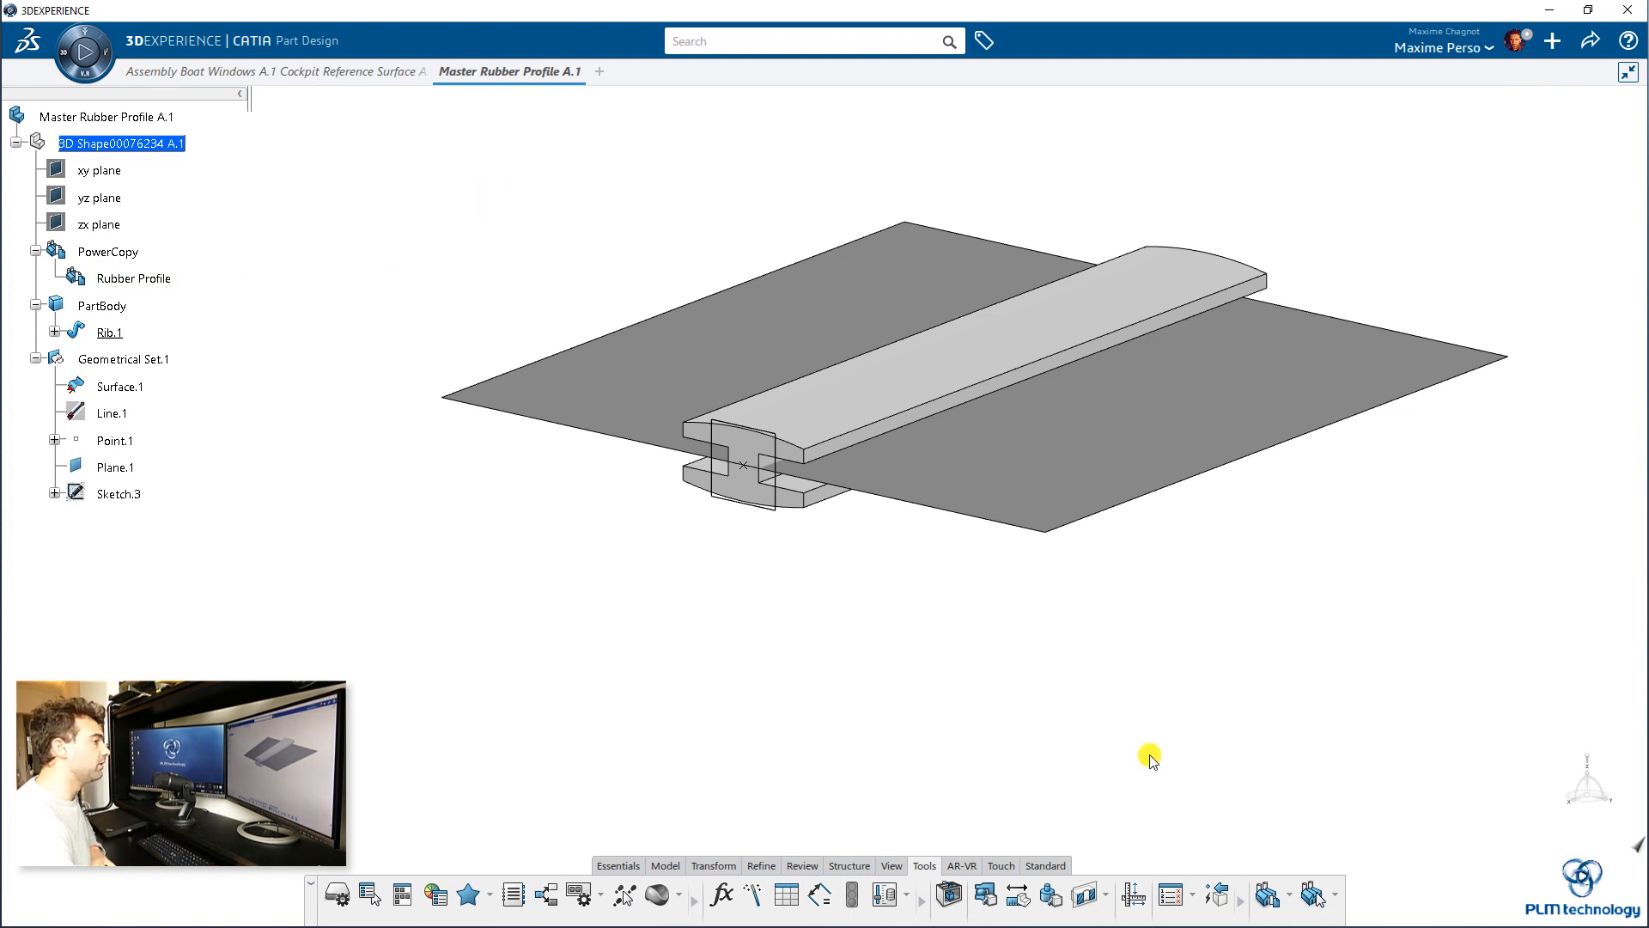
Switch to the Assembly Boat Windows product and insert a new 3D Part titled Rubber Profile Window under it.
{"action": "left_click", "coordinate": [1334, 895]}
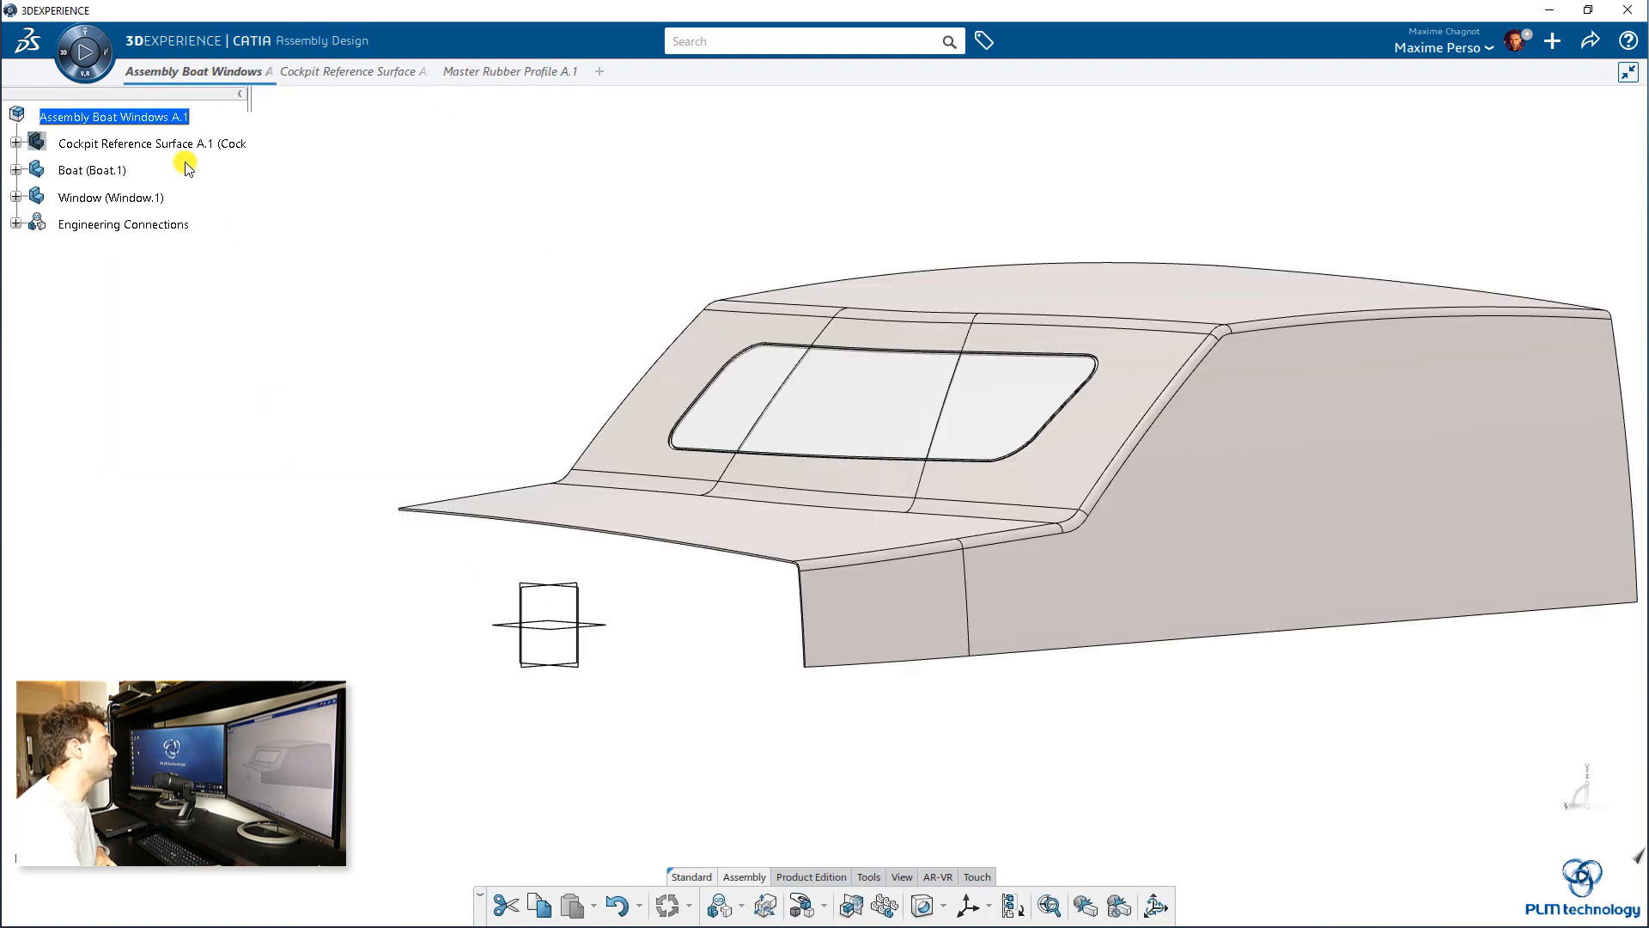
{"action": "double_click", "coordinate": [147, 119]}
{"action": "left_click", "coordinate": [291, 304]}
{"action": "middle_click_drag", "start_coordinate": [289, 314], "coordinate": [305, 371]}
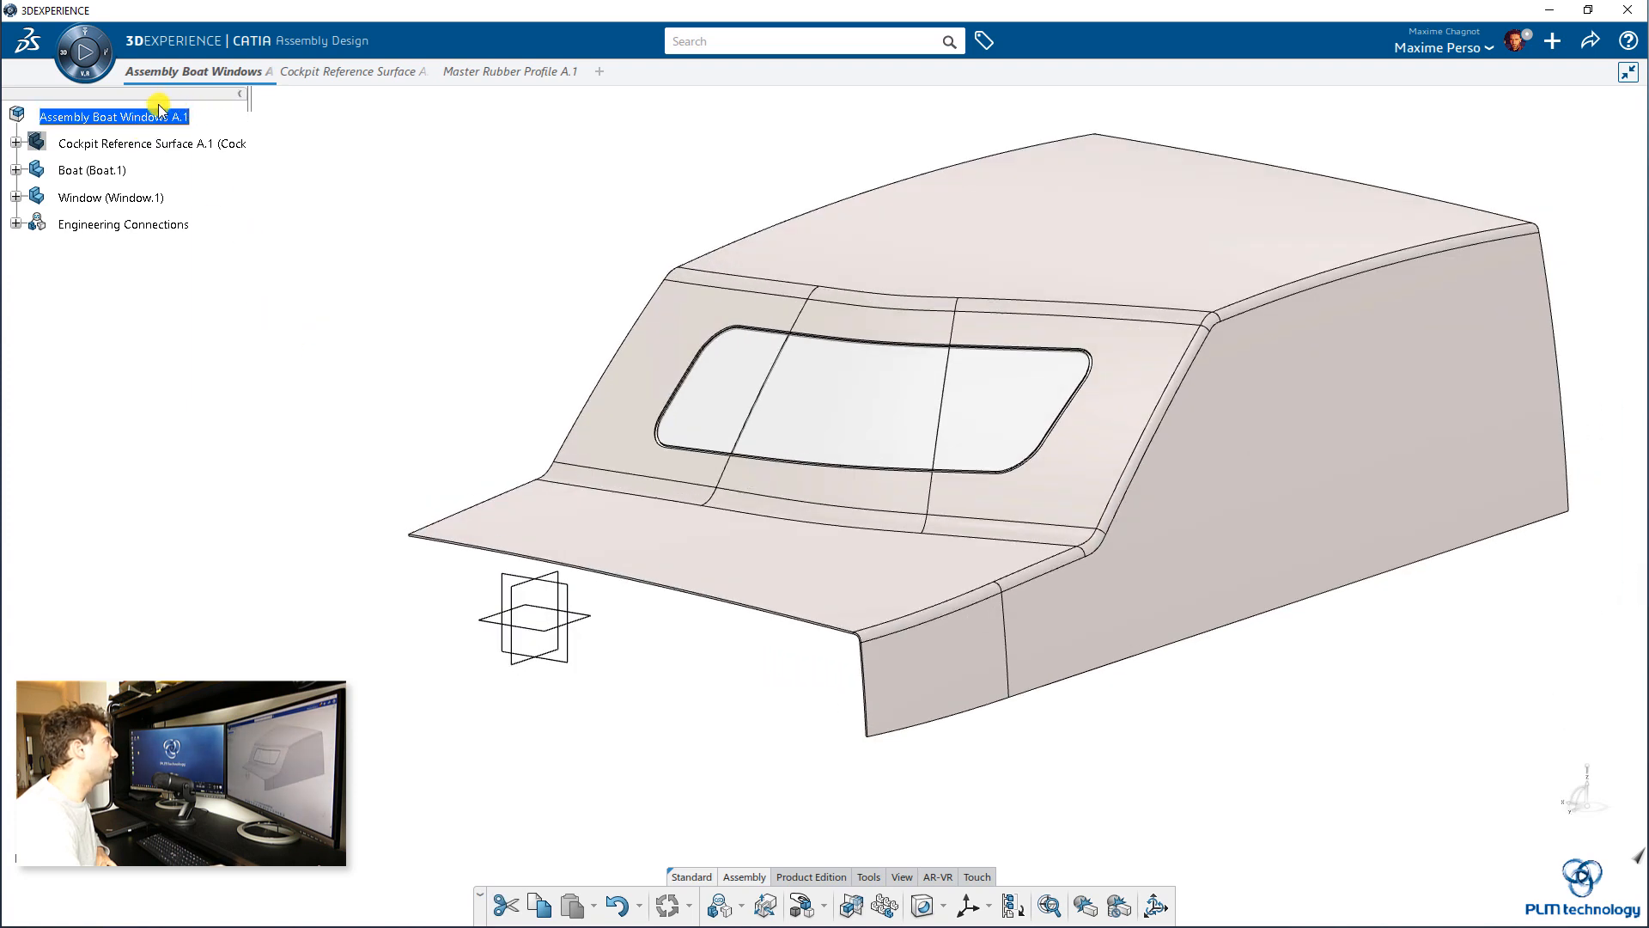
{"action": "right_click", "coordinate": [159, 109]}
{"action": "mouse_move", "coordinate": [246, 486]}
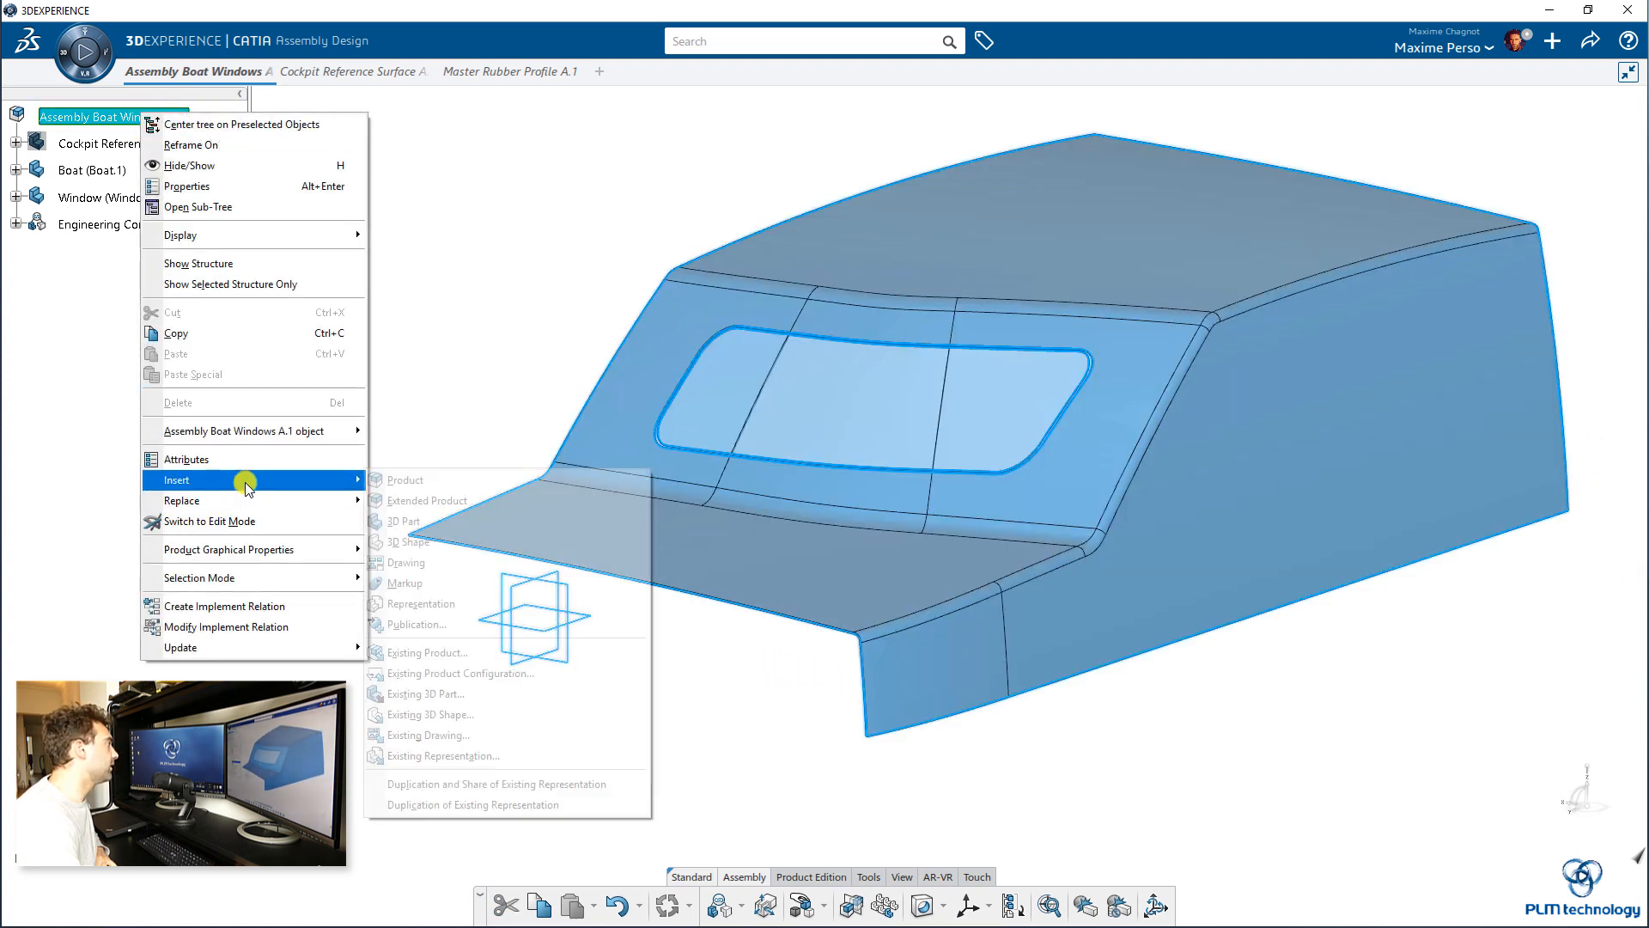
{"action": "left_click", "coordinate": [408, 520]}
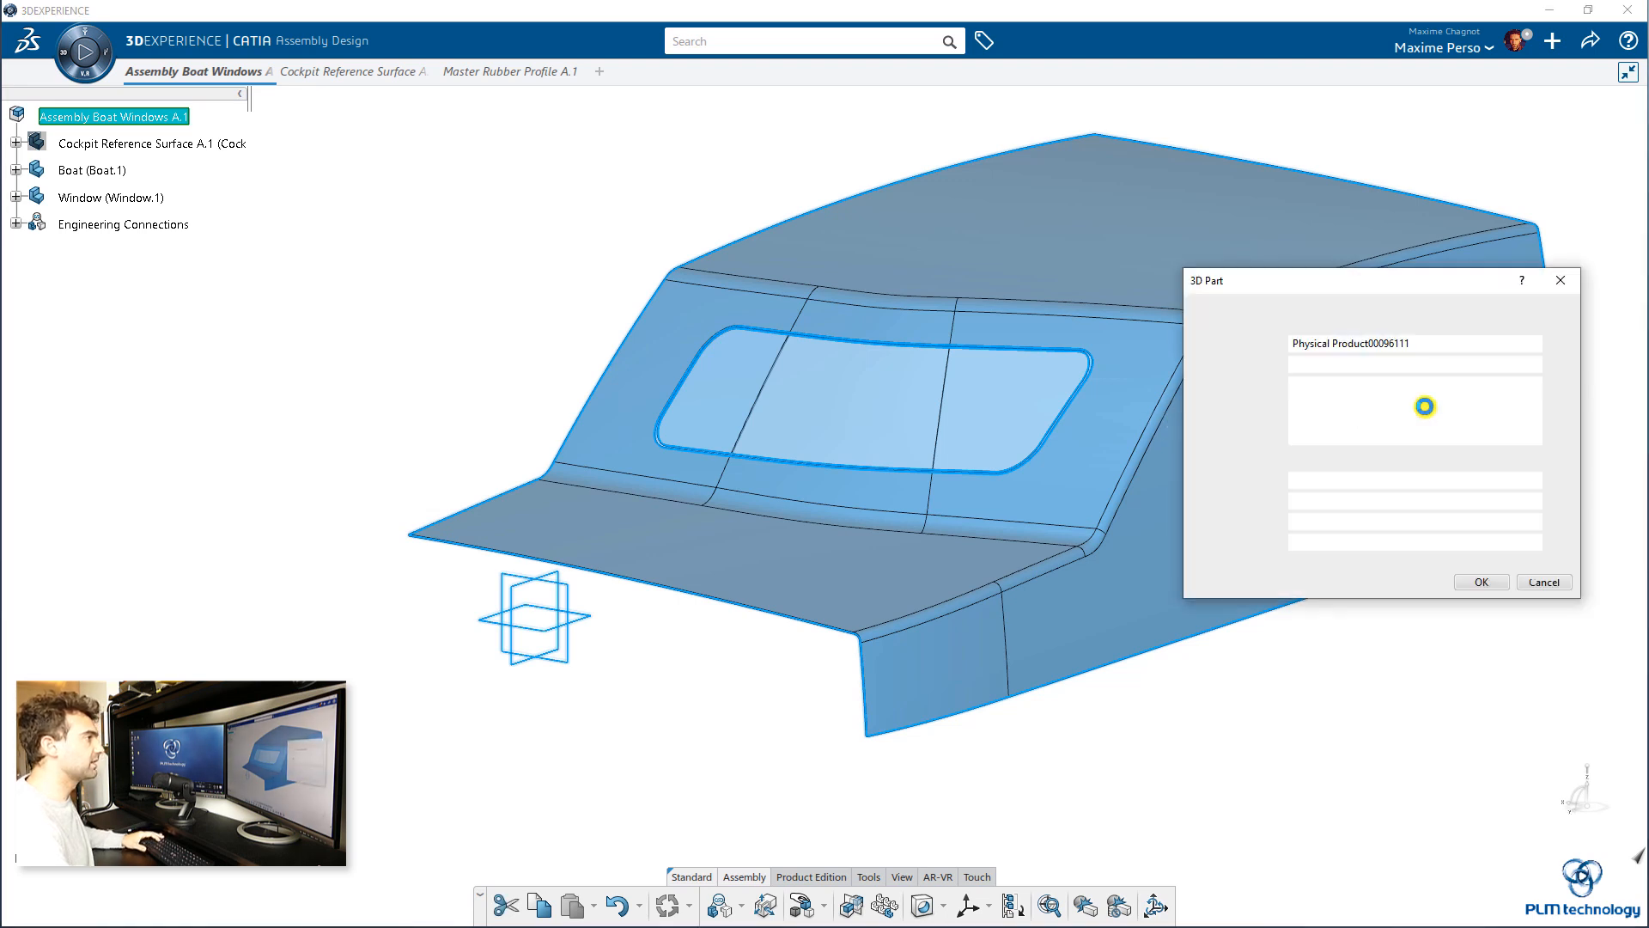
{"action": "type", "text": "Rubber Profile Window"}
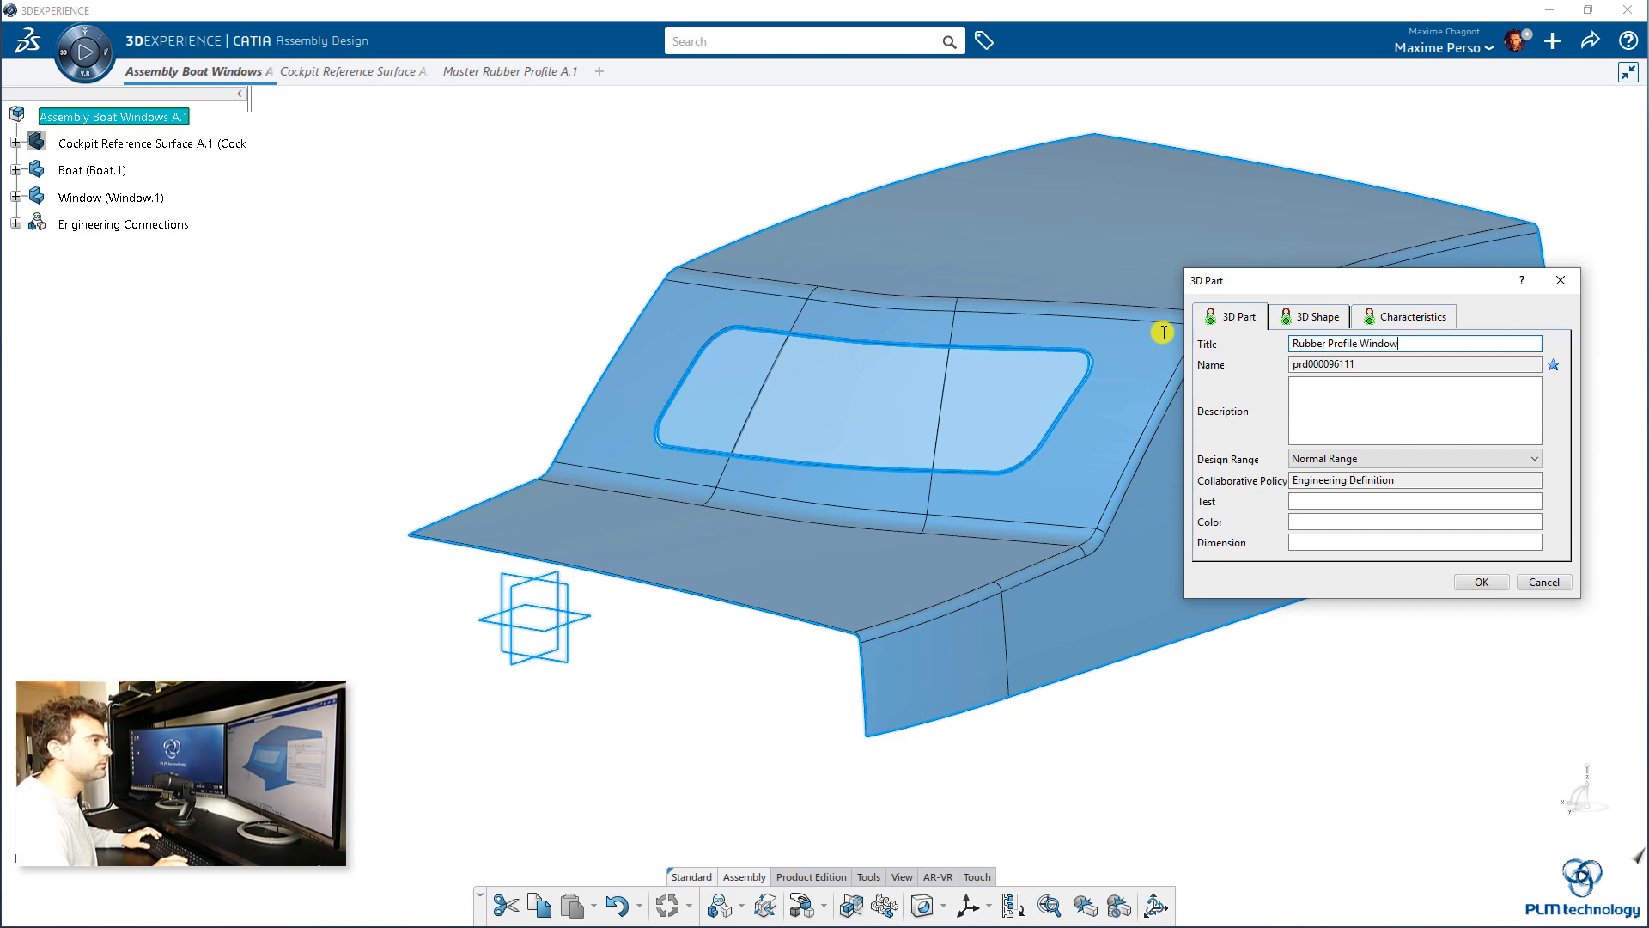
{"action": "key", "text": "Return"}
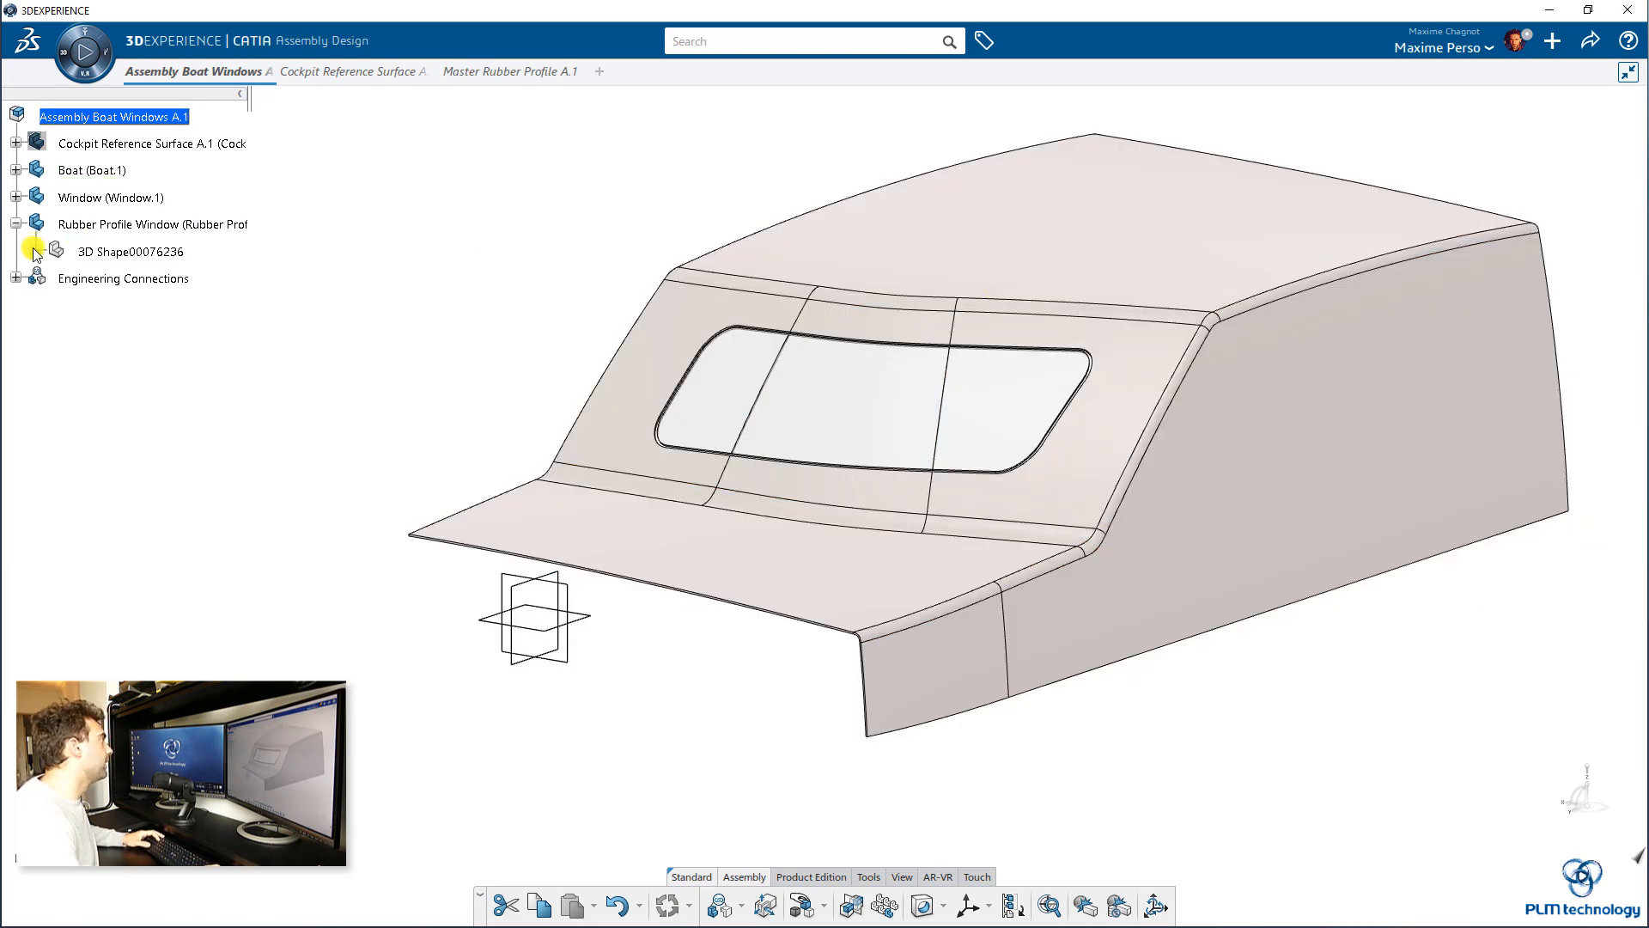
Hide the Boat and Window parts in the assembly and show the Cockpit Reference Surface.
{"action": "middle_click_drag", "start_coordinate": [220, 429], "coordinate": [232, 365]}
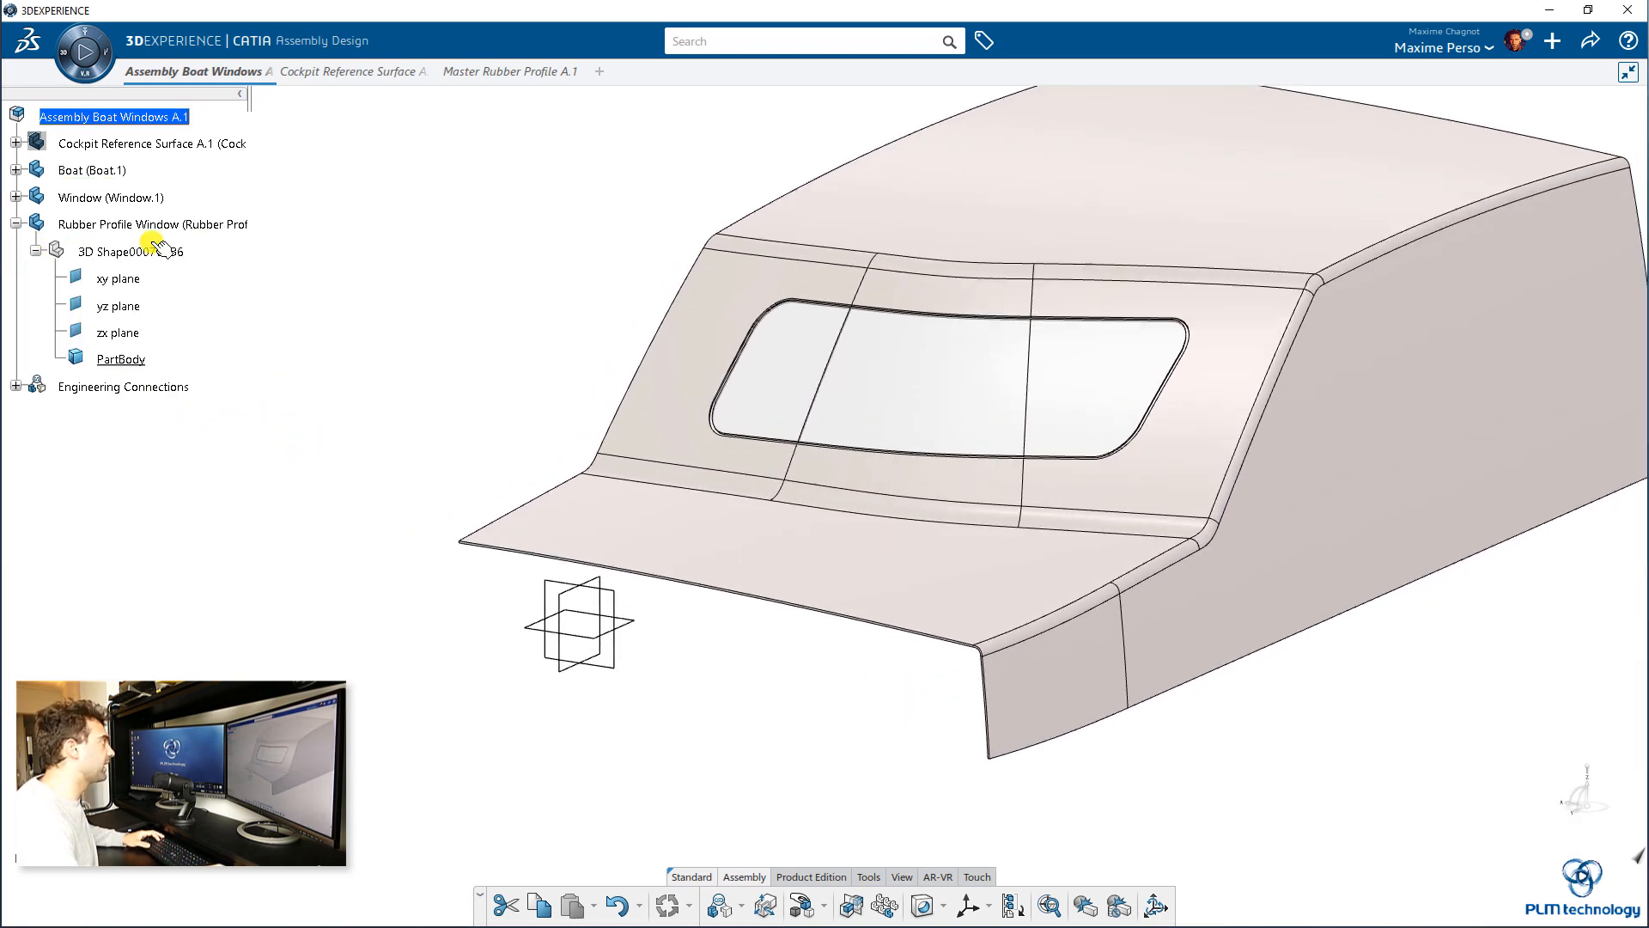
{"action": "left_click", "coordinate": [93, 170]}
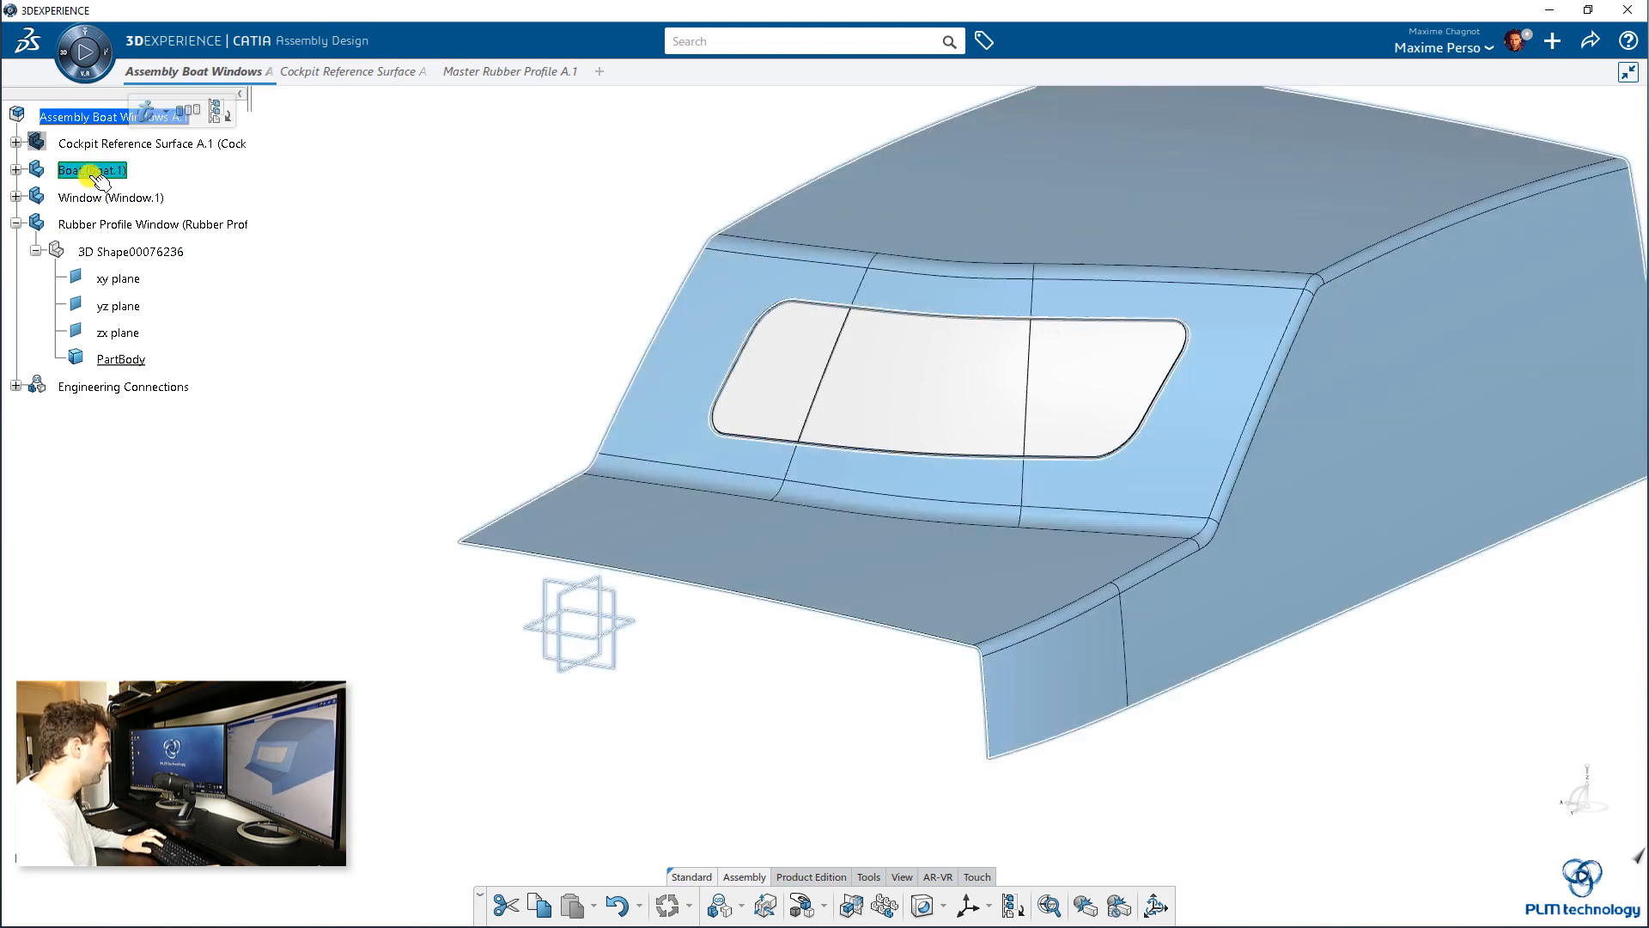
{"action": "right_click", "coordinate": [93, 170]}
{"action": "left_click", "coordinate": [155, 211]}
{"action": "right_click", "coordinate": [128, 200]}
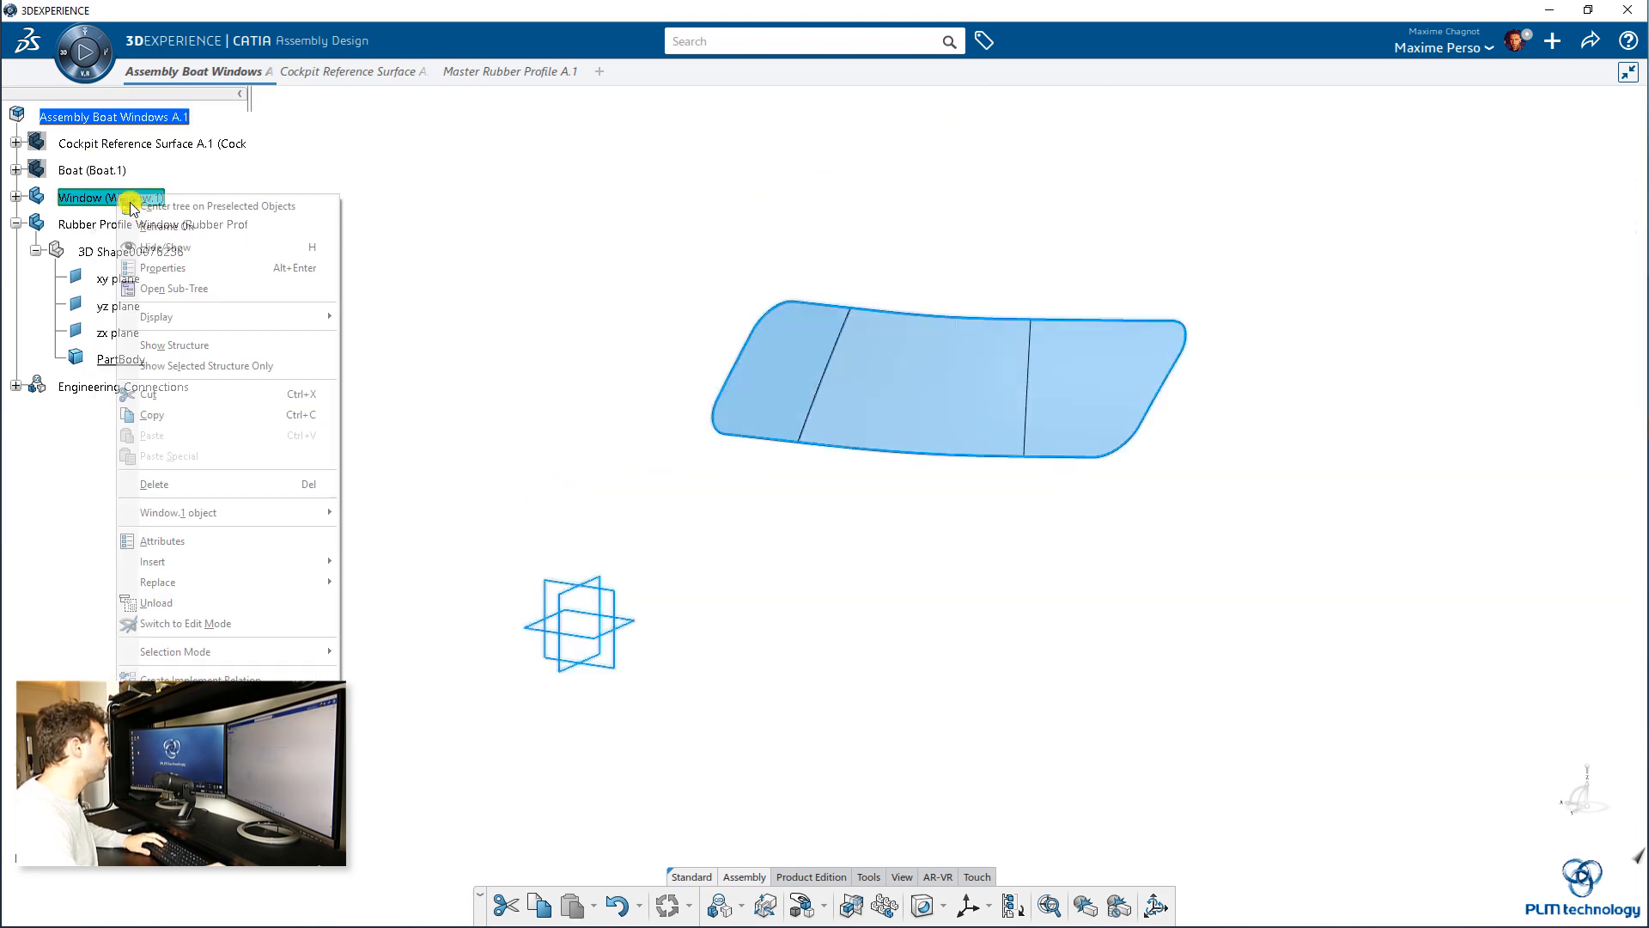
{"action": "left_click", "coordinate": [163, 248]}
{"action": "right_click", "coordinate": [163, 144]}
{"action": "left_click", "coordinate": [167, 201]}
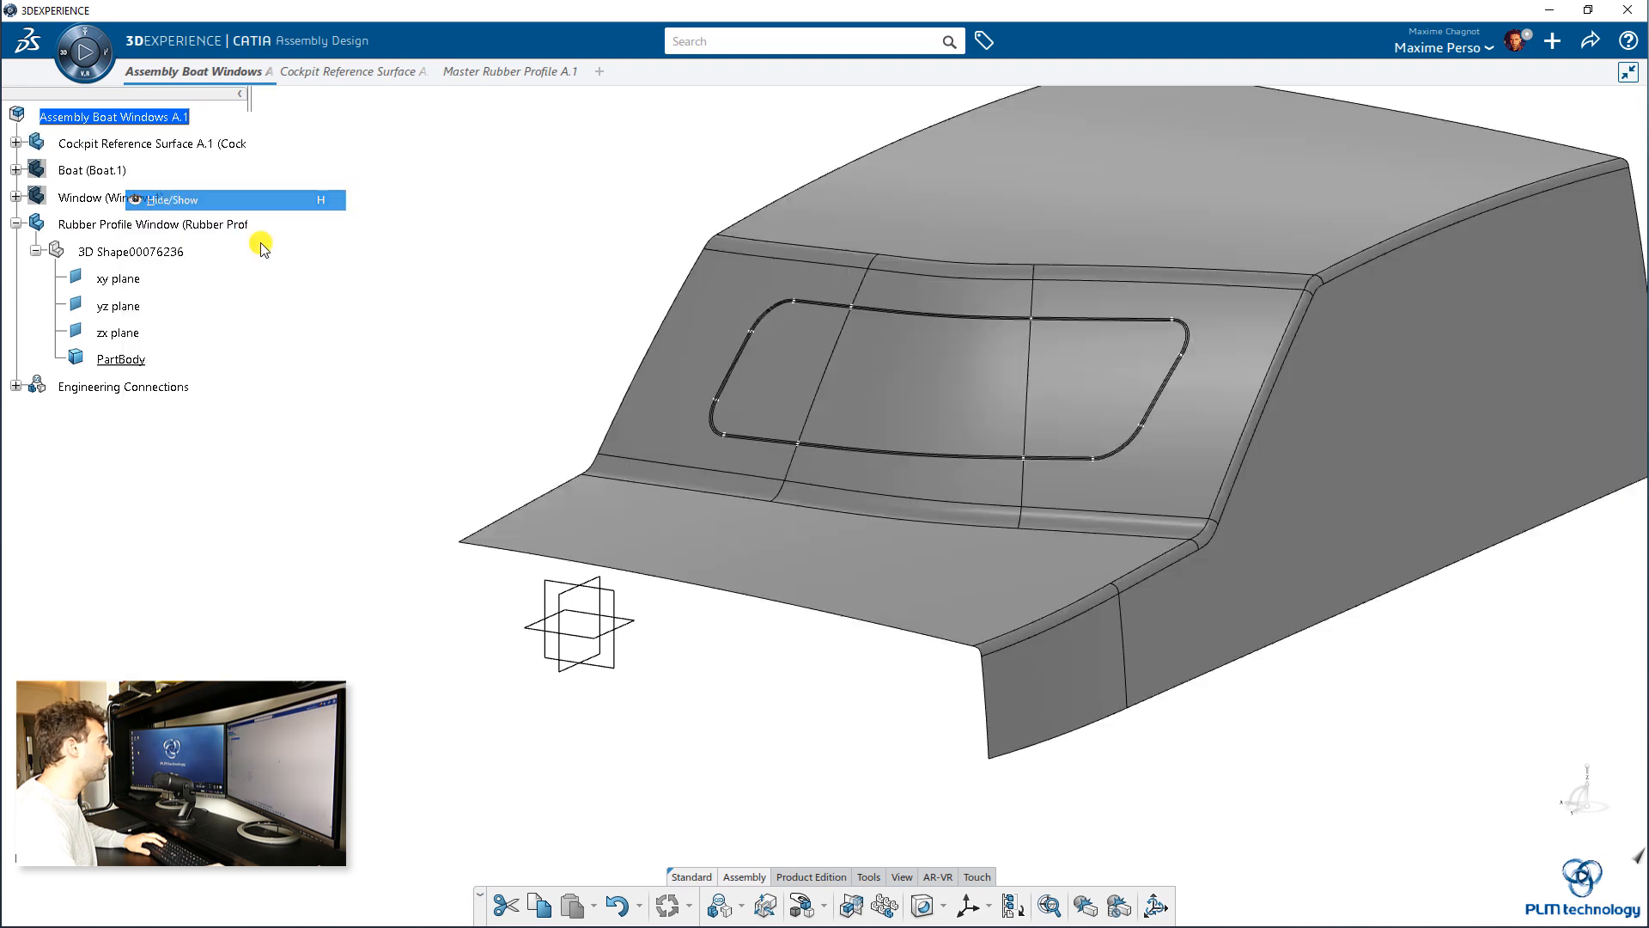
Activate the 3D shape of the Rubber Profile Window part and switch to the Generative Shape Design app.
{"action": "right_click", "coordinate": [135, 250]}
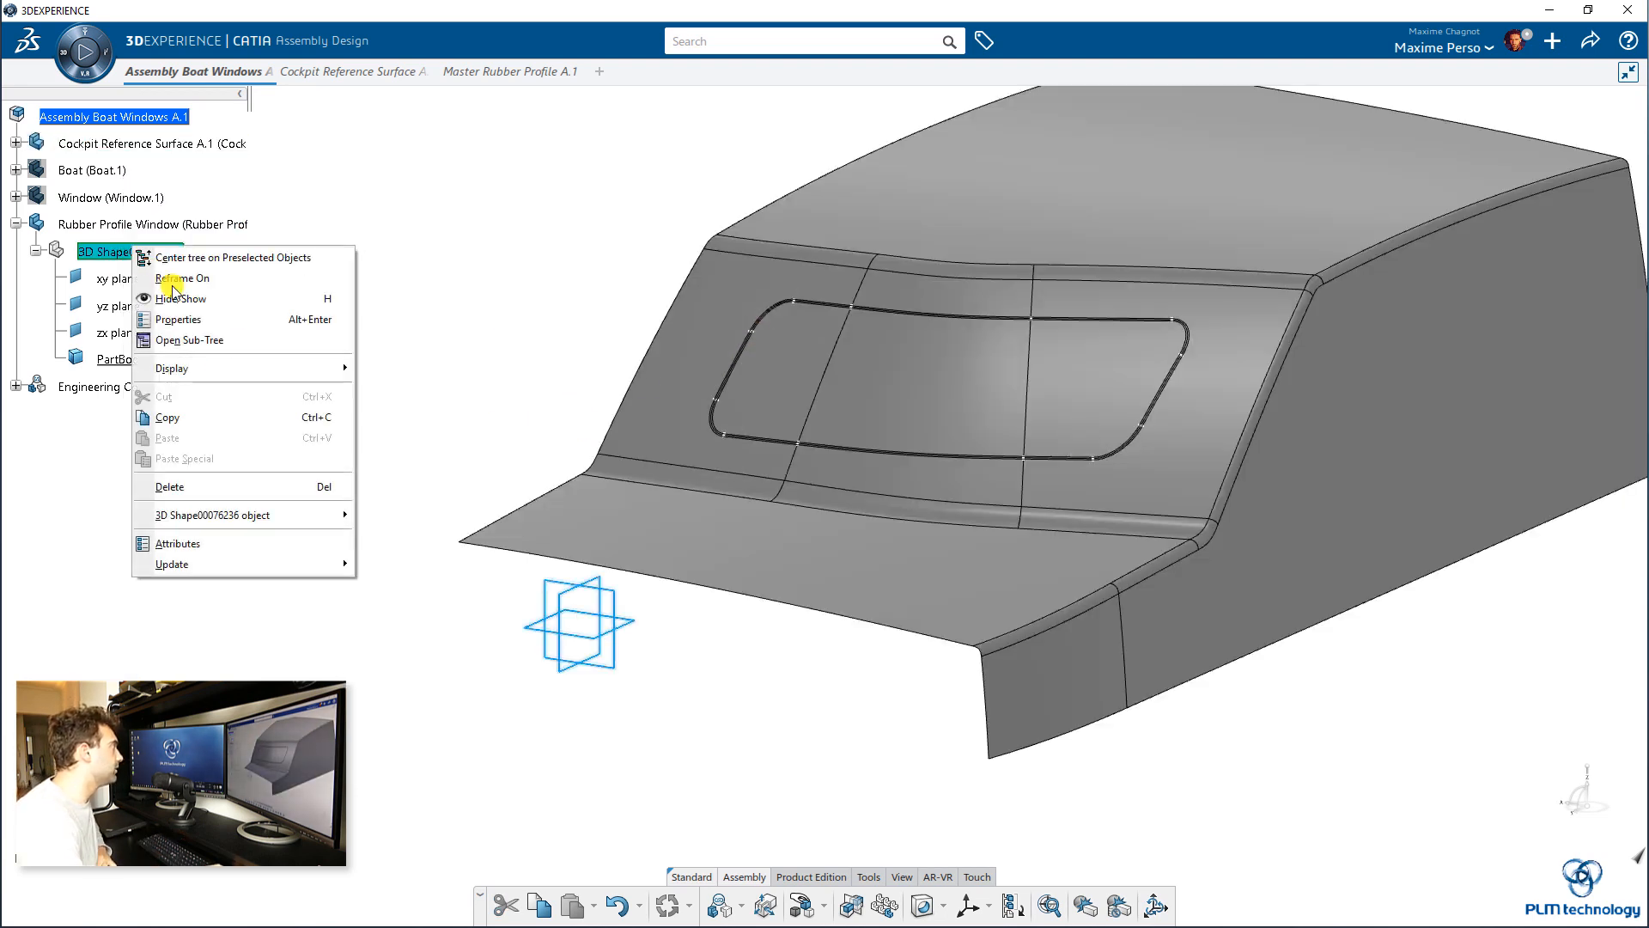
{"action": "left_click", "coordinate": [456, 370]}
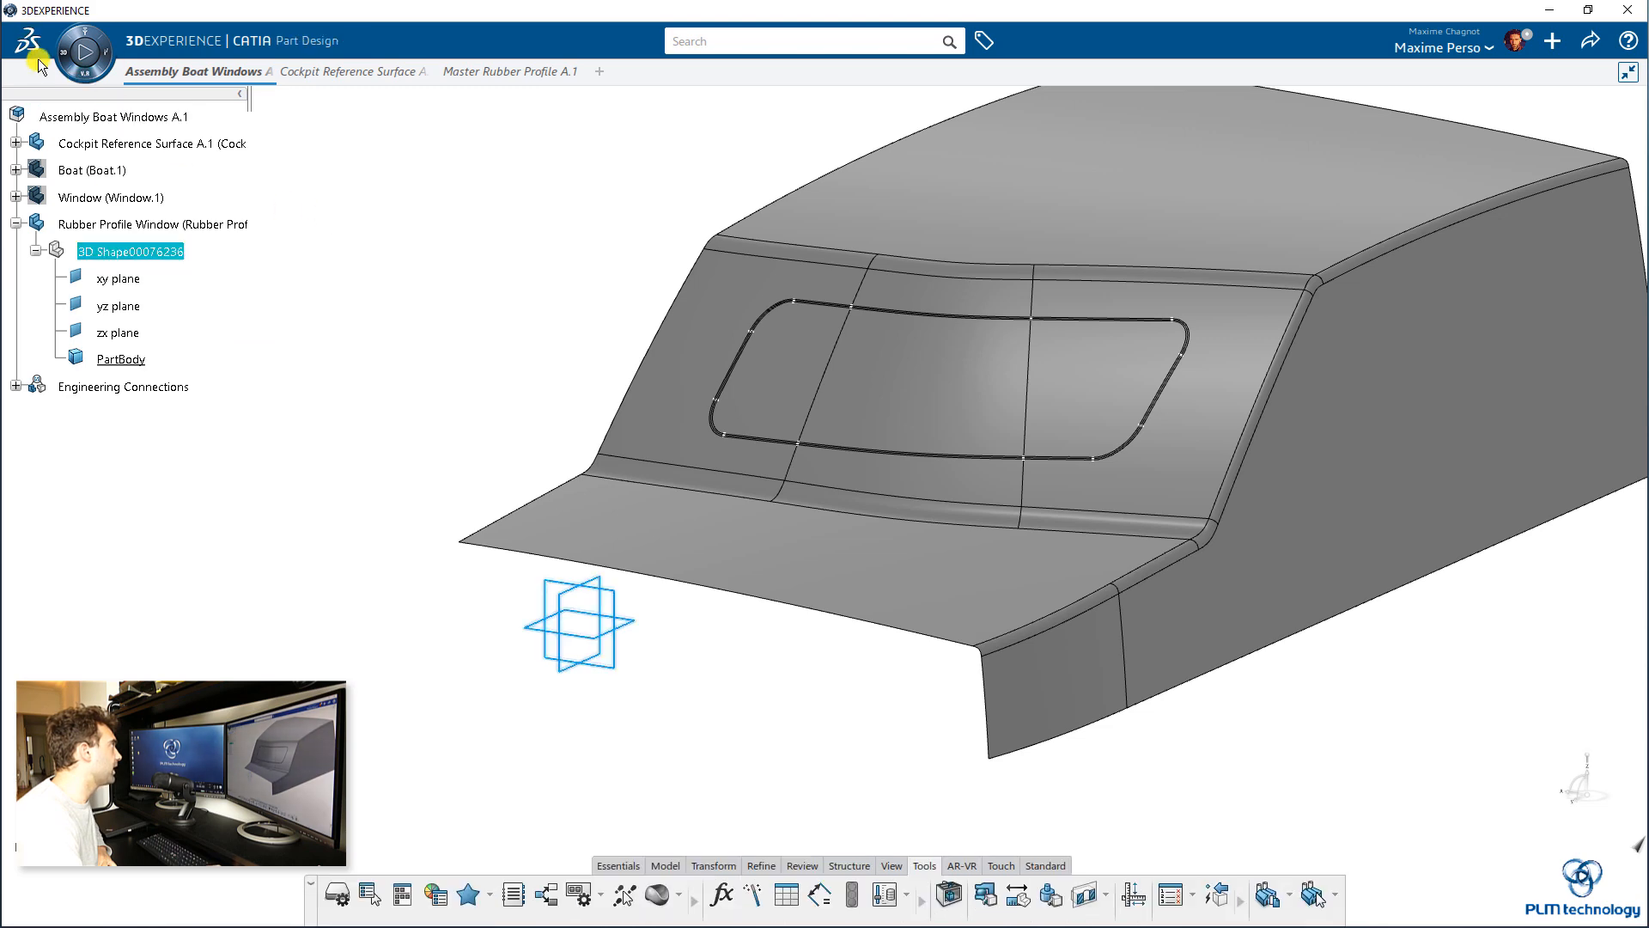
{"action": "left_click", "coordinate": [62, 54]}
{"action": "left_click", "coordinate": [133, 471]}
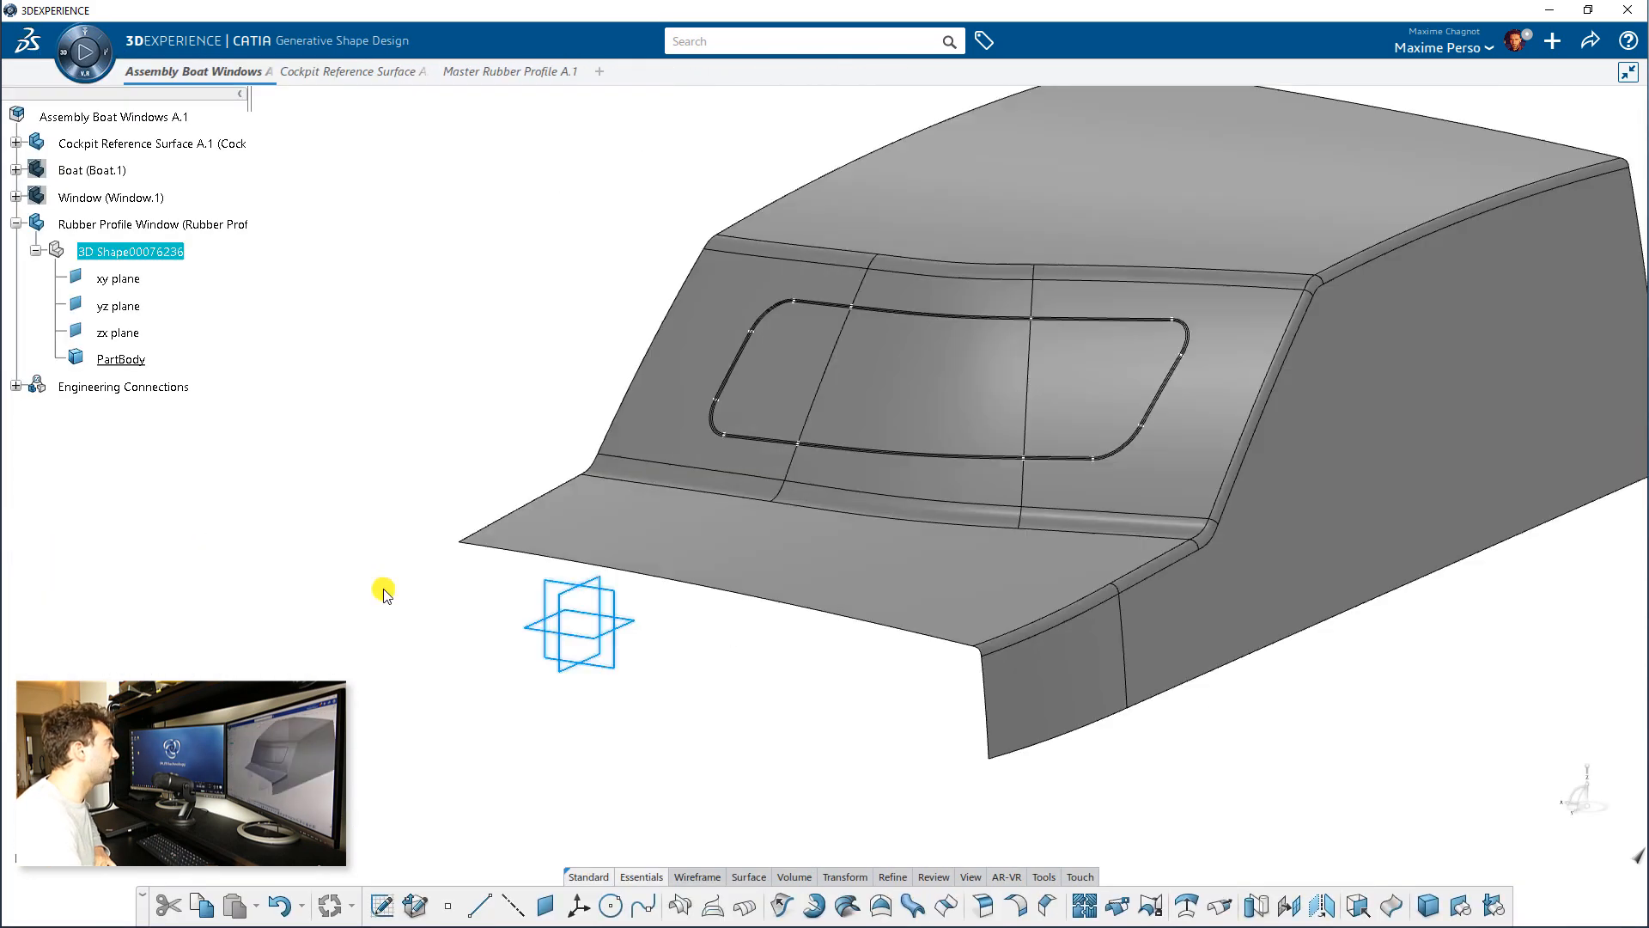
Import the cockpit surface as a linked external reference by selecting it in a Join, and delete the Join itself.
{"action": "left_click", "coordinate": [1084, 905]}
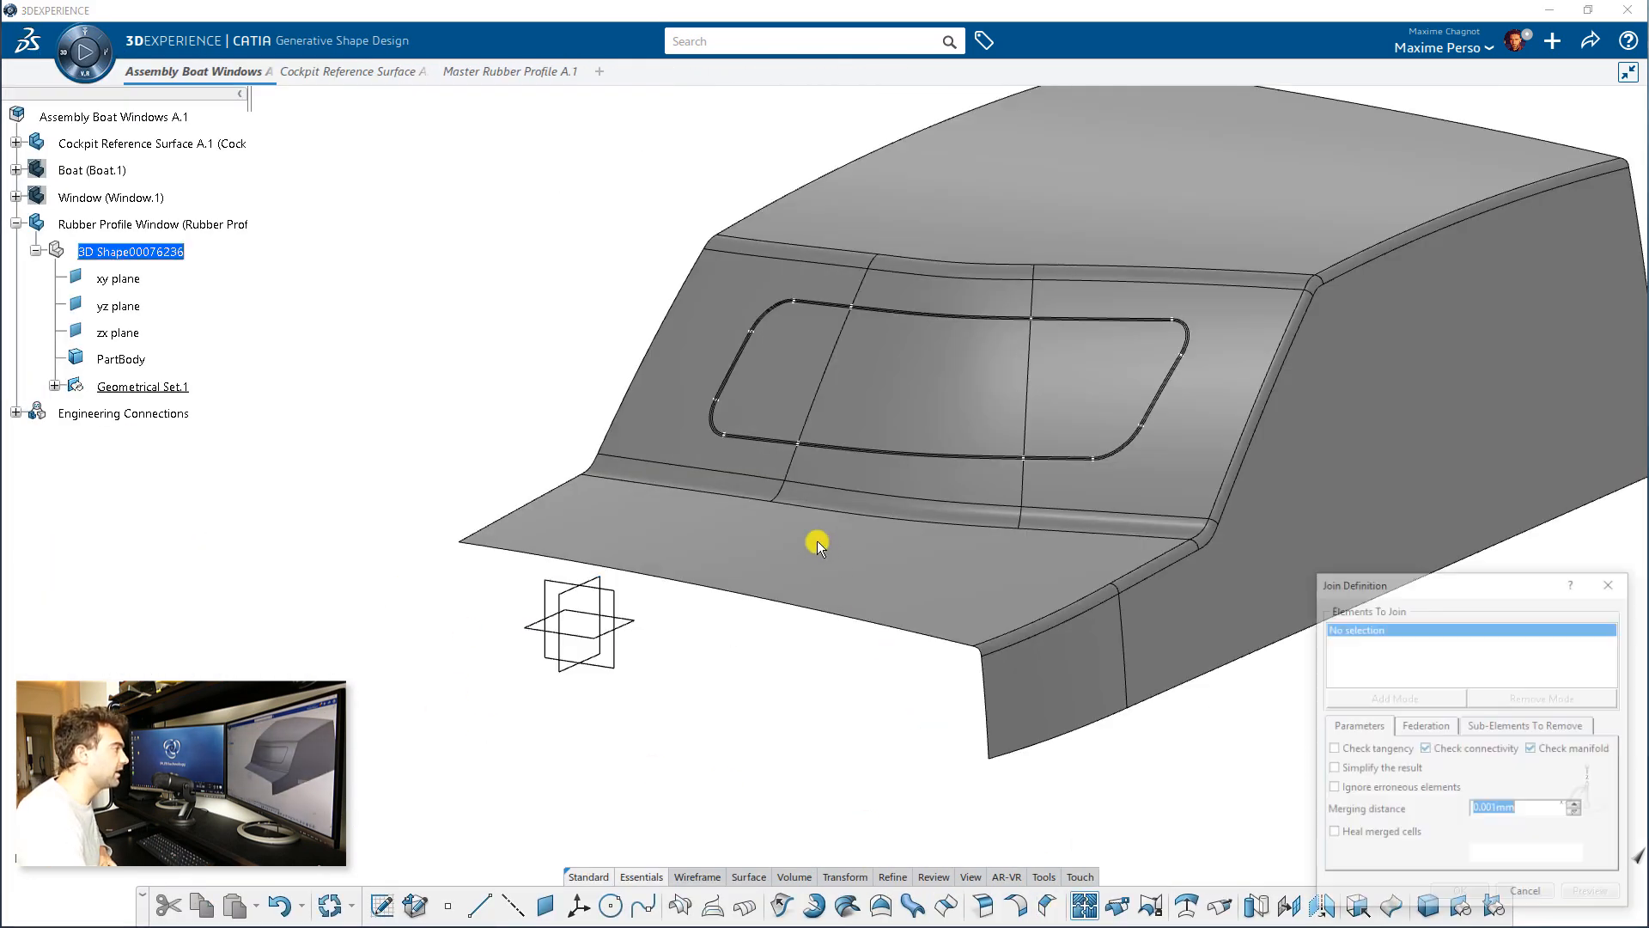
{"action": "left_click", "coordinate": [1035, 574]}
{"action": "left_click", "coordinate": [884, 537]}
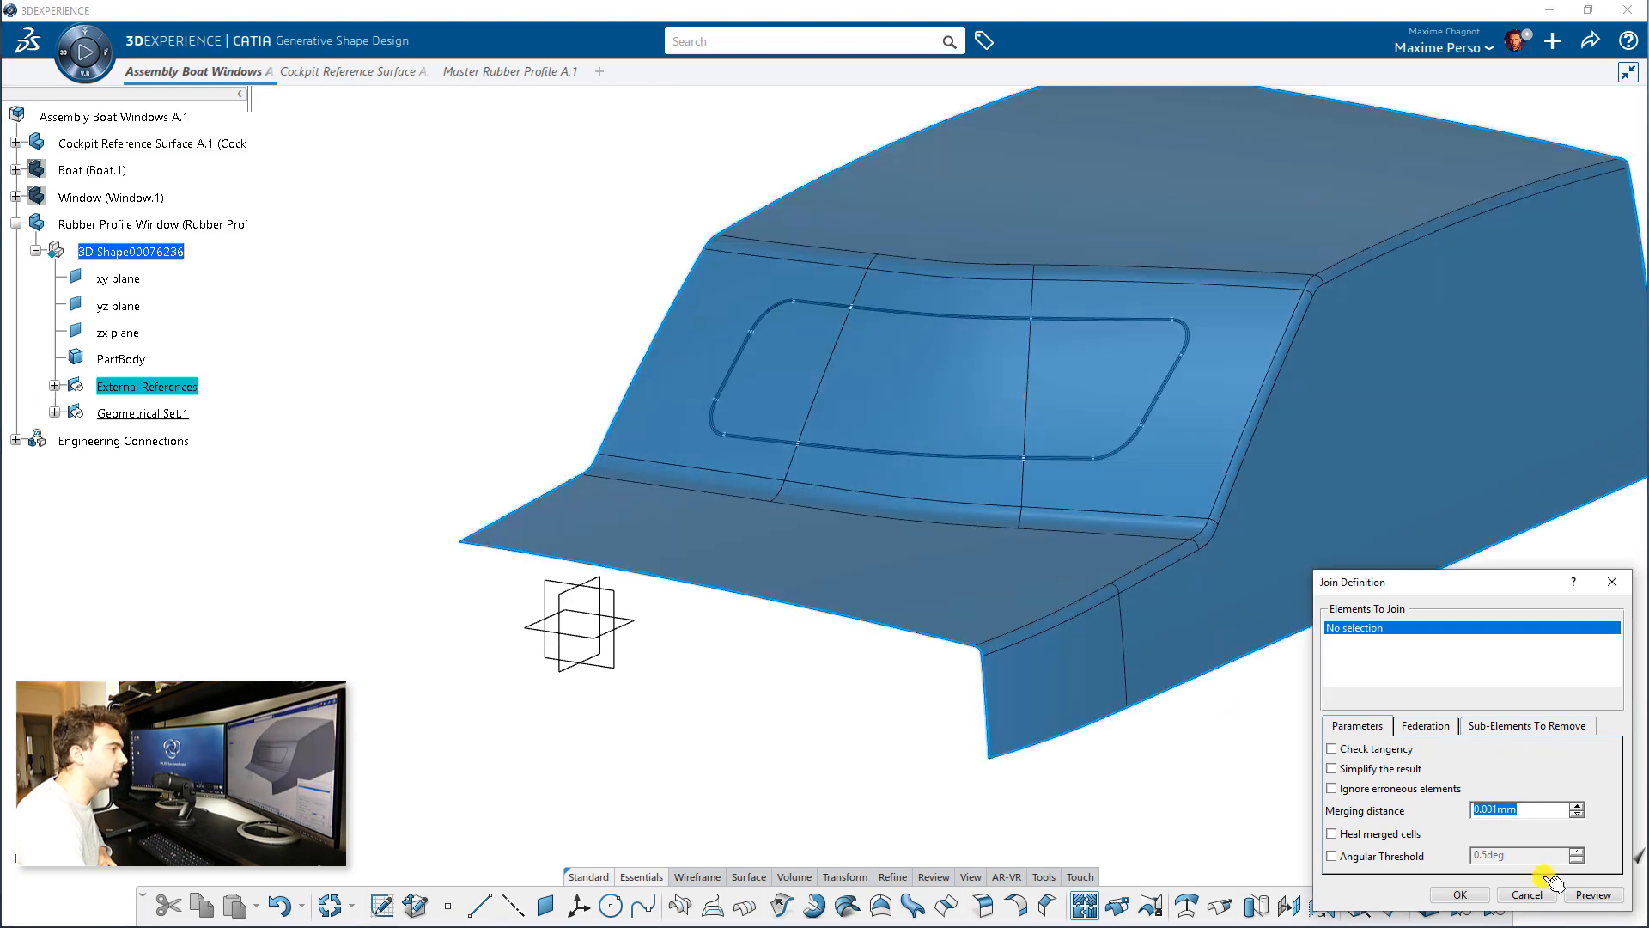
{"action": "left_click", "coordinate": [1462, 894]}
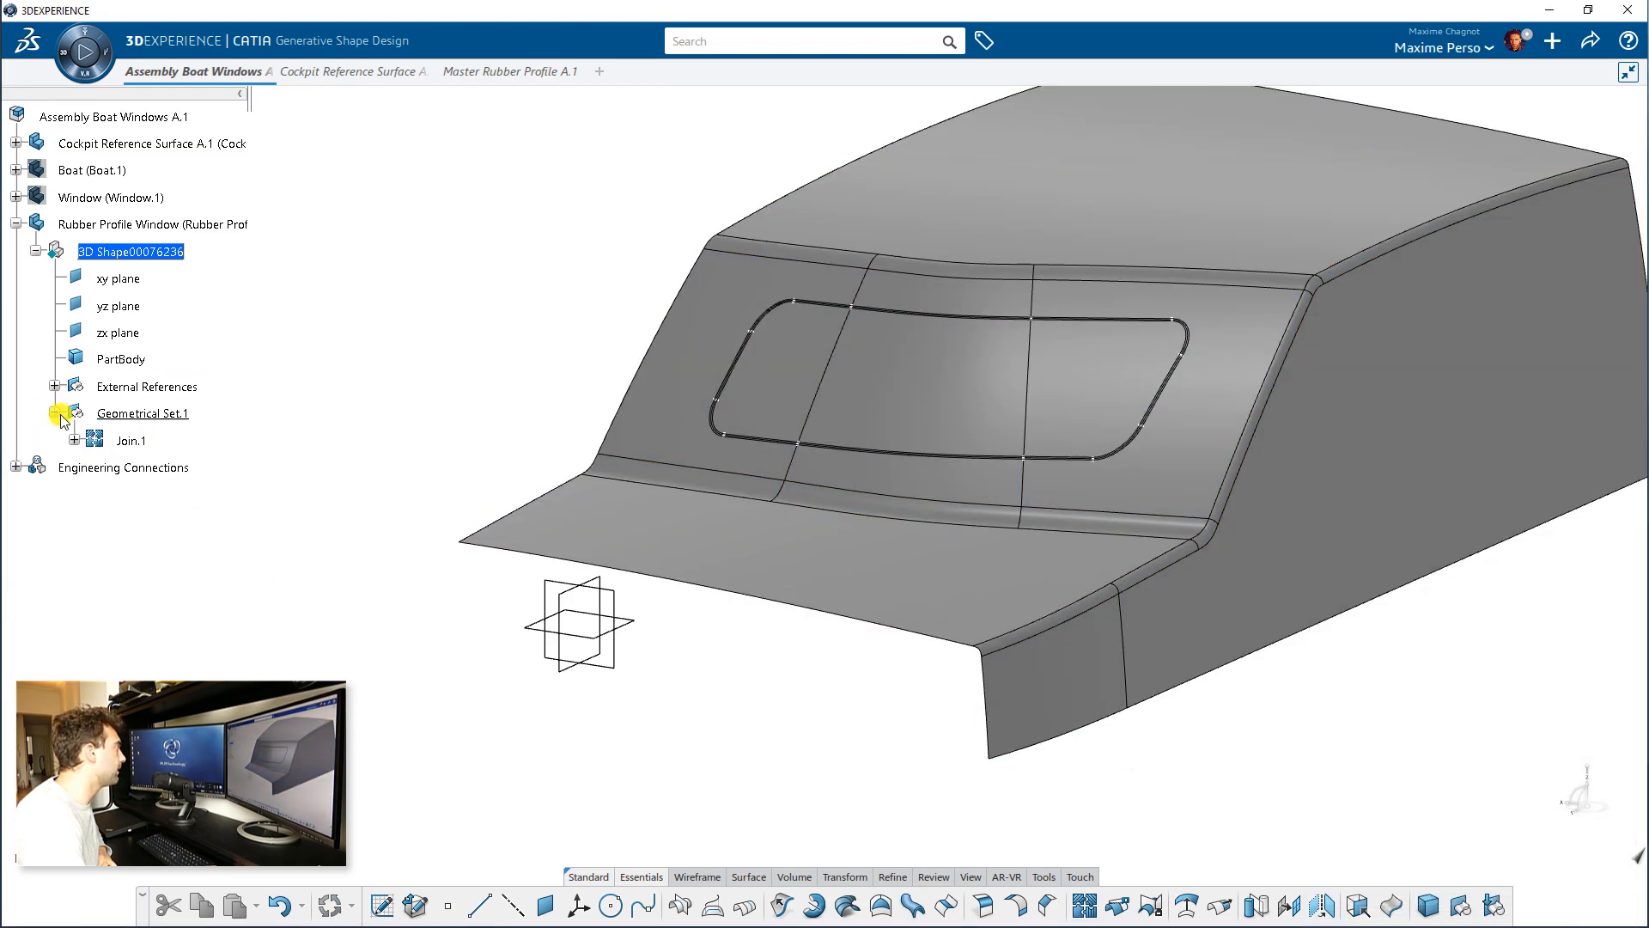
{"action": "left_click", "coordinate": [54, 386]}
{"action": "left_click", "coordinate": [131, 466]}
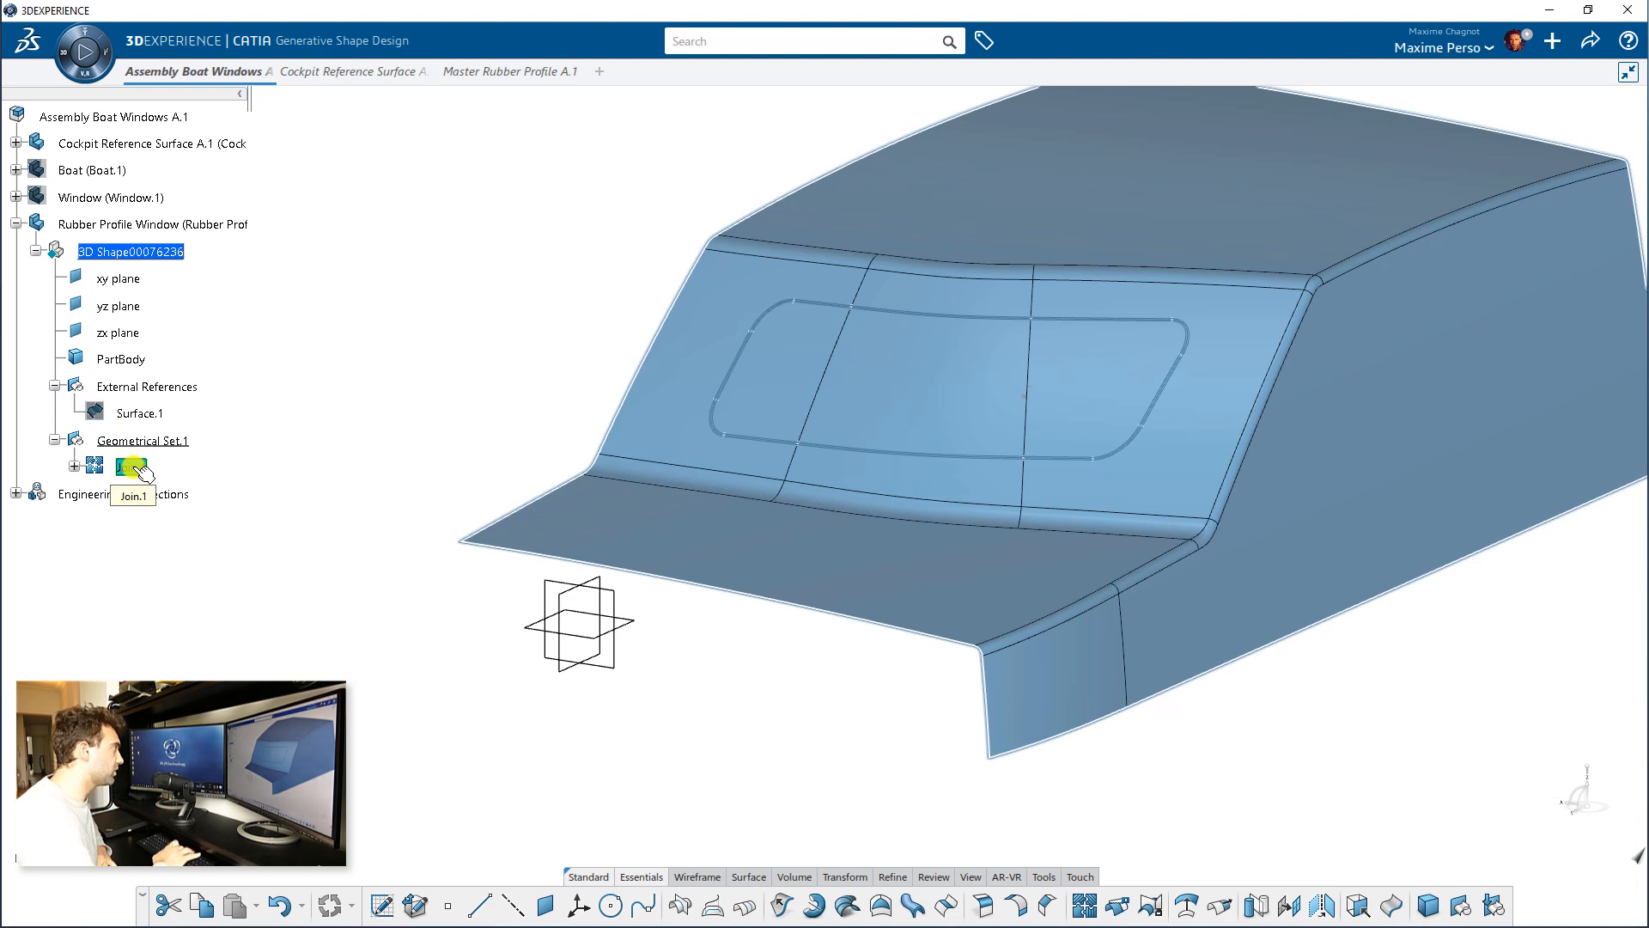
{"action": "key", "text": "Delete"}
{"action": "key", "text": "Return"}
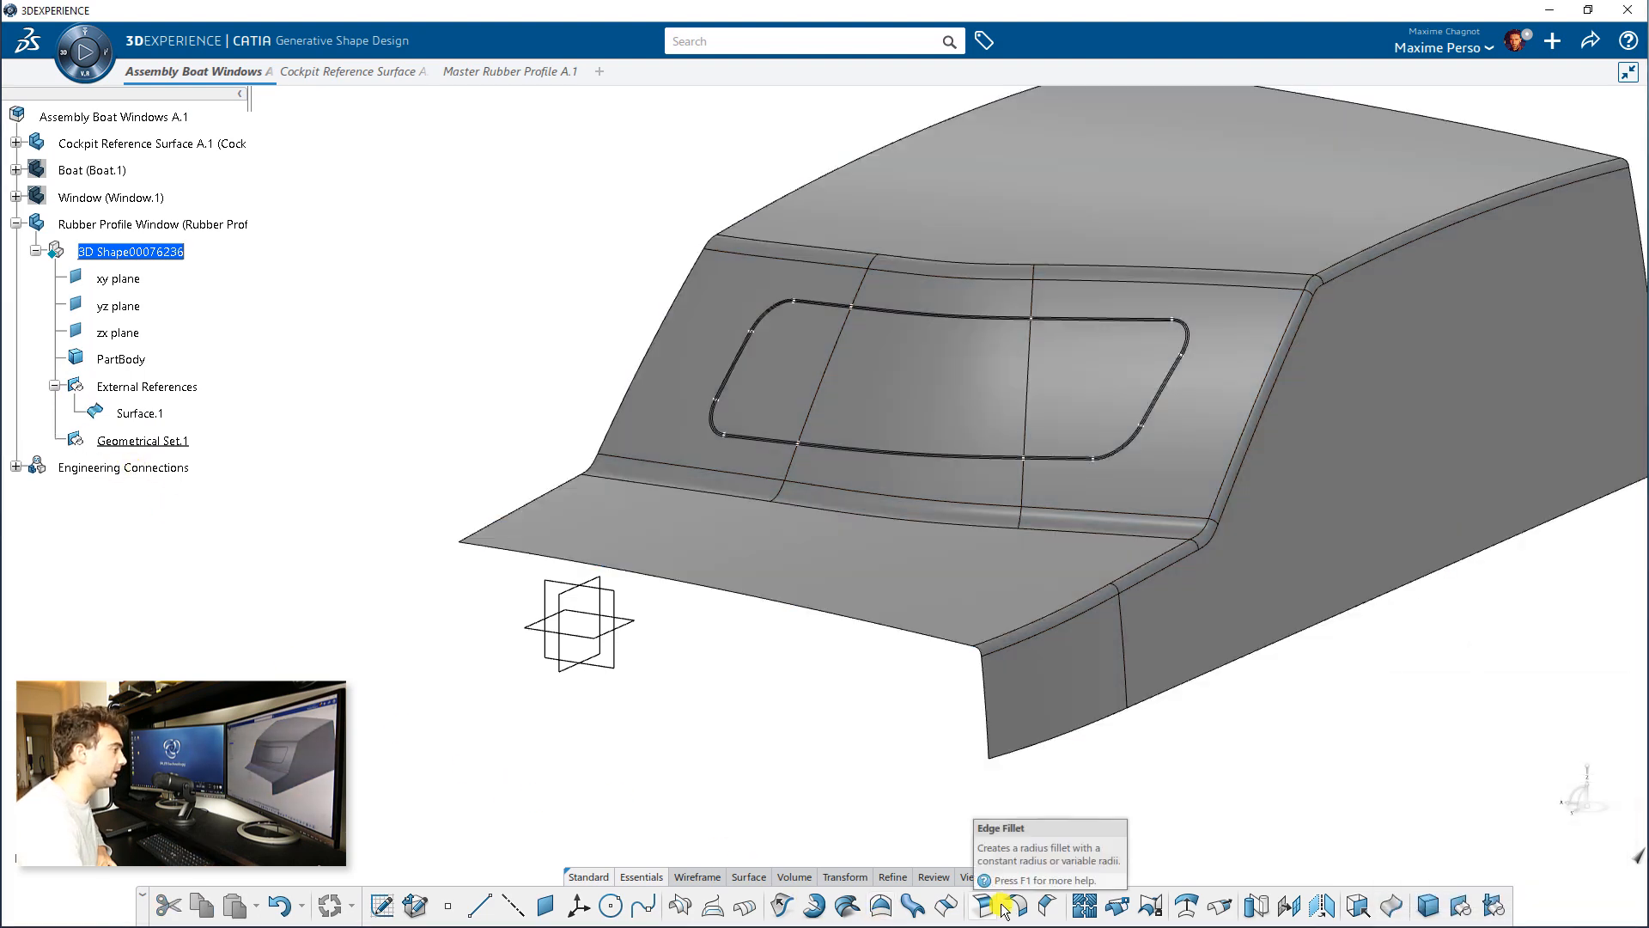
Import the middle of the three window outline curves as a linked external reference through another Join, and delete that Join.
{"action": "left_click", "coordinate": [1084, 905]}
{"action": "scroll", "coordinate": [659, 400], "scroll_direction": "up", "scroll_amount": 3}
{"action": "scroll", "coordinate": [659, 399], "scroll_direction": "up", "scroll_amount": 5}
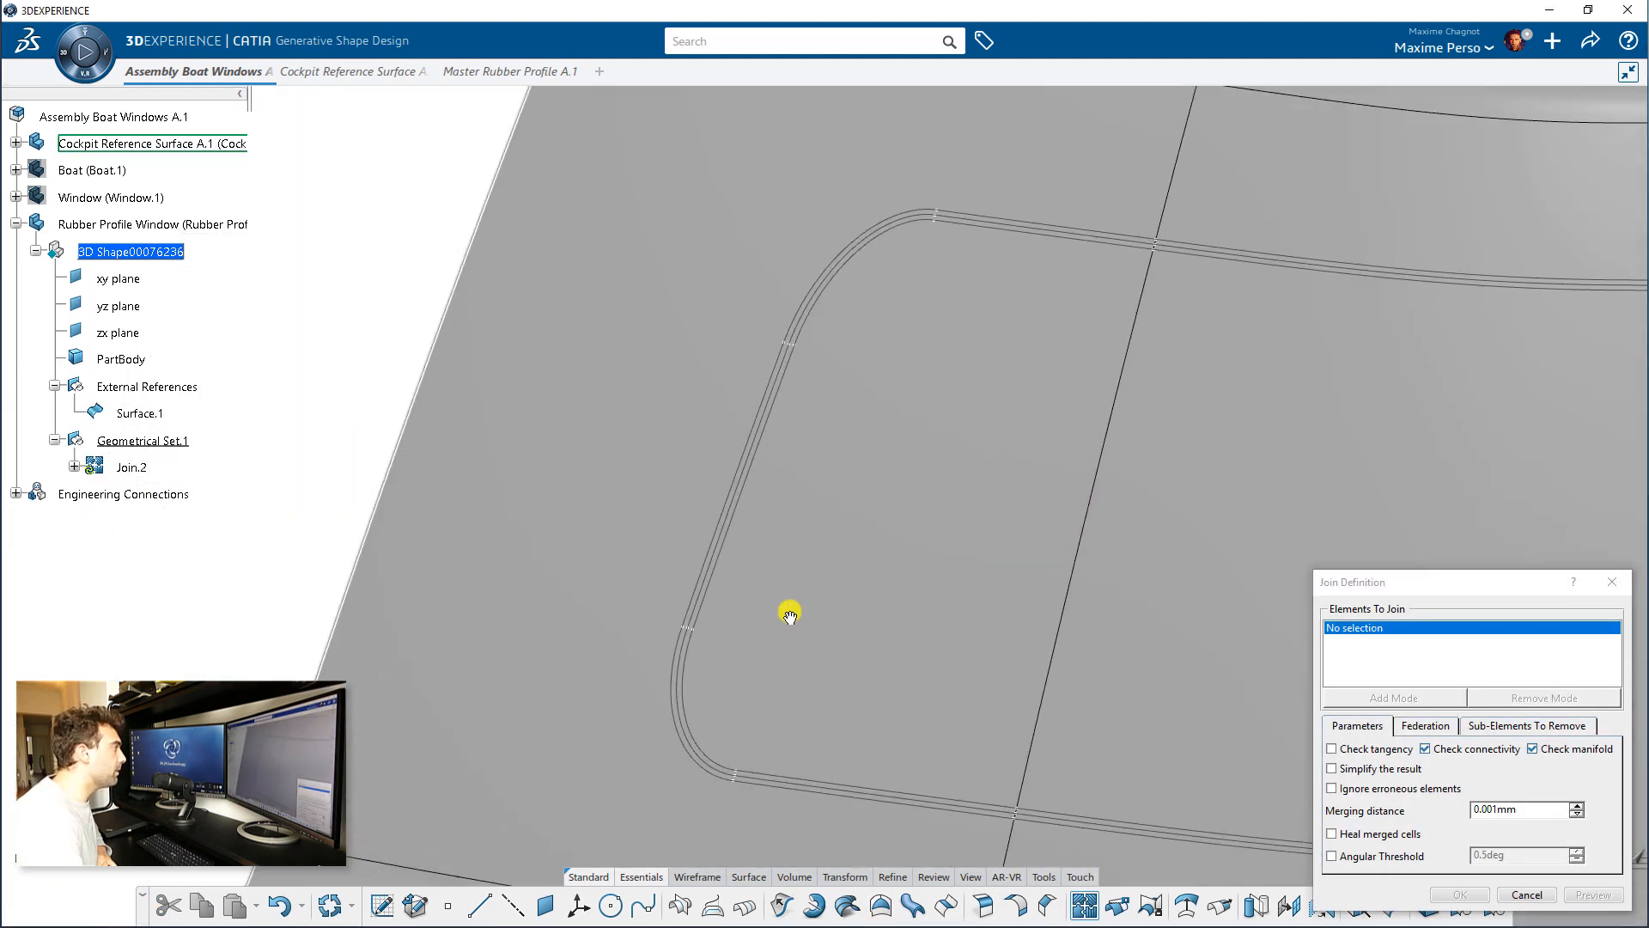
{"action": "left_click", "coordinate": [548, 442]}
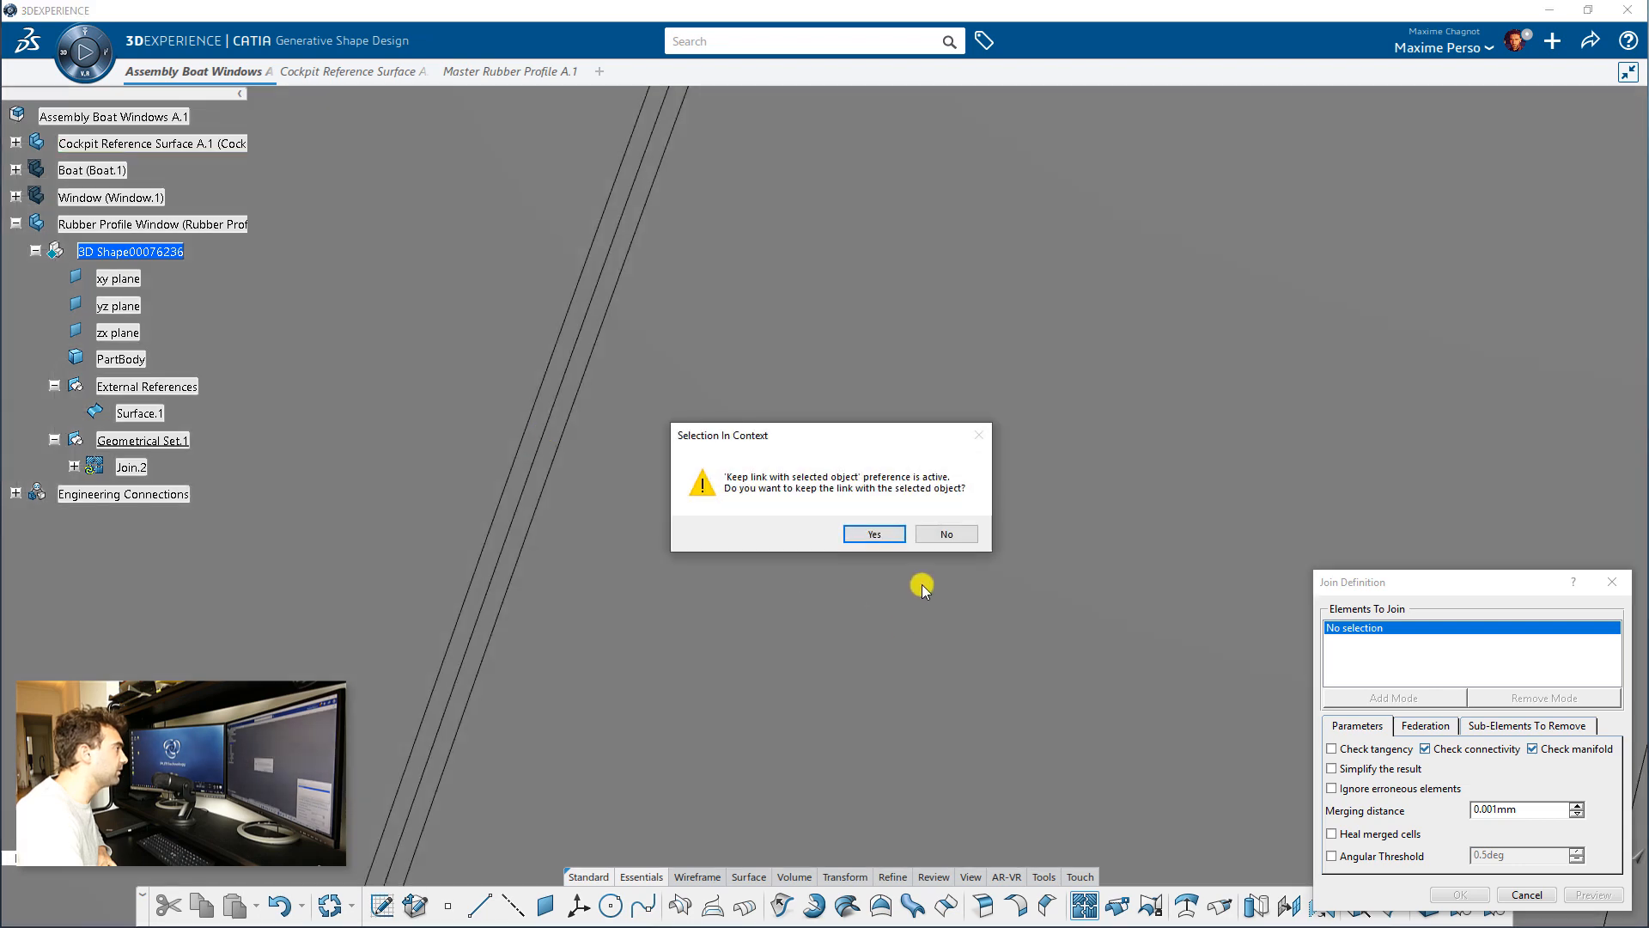
{"action": "left_click", "coordinate": [882, 533]}
{"action": "left_click", "coordinate": [1460, 895]}
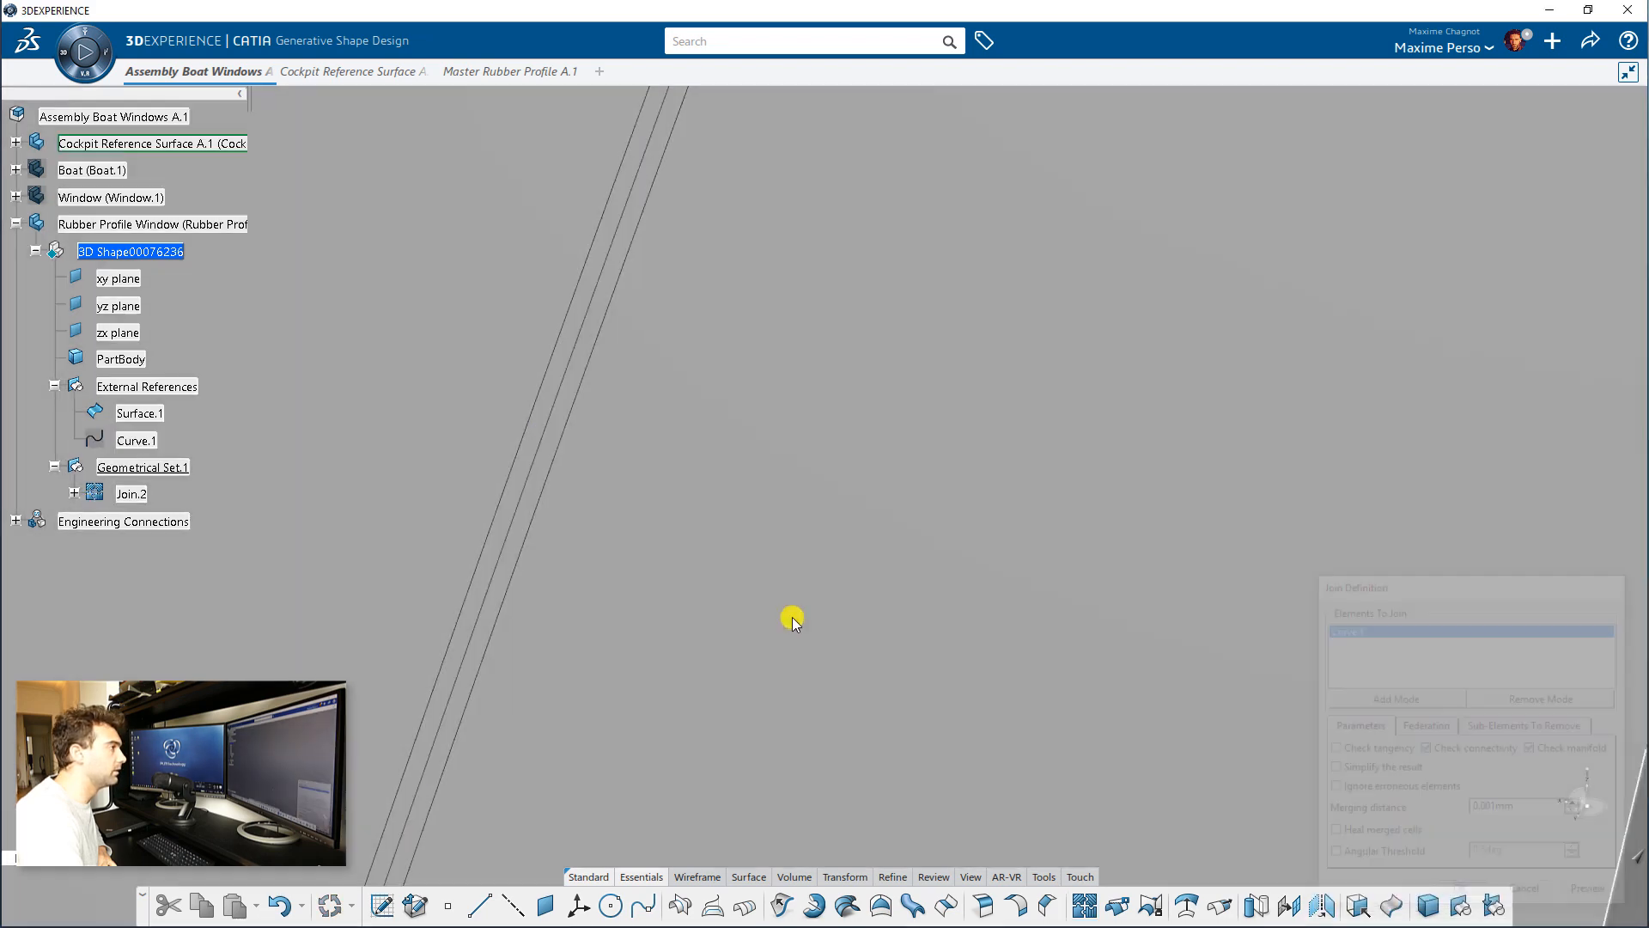
{"action": "scroll", "coordinate": [773, 615], "scroll_direction": "down", "scroll_amount": 5}
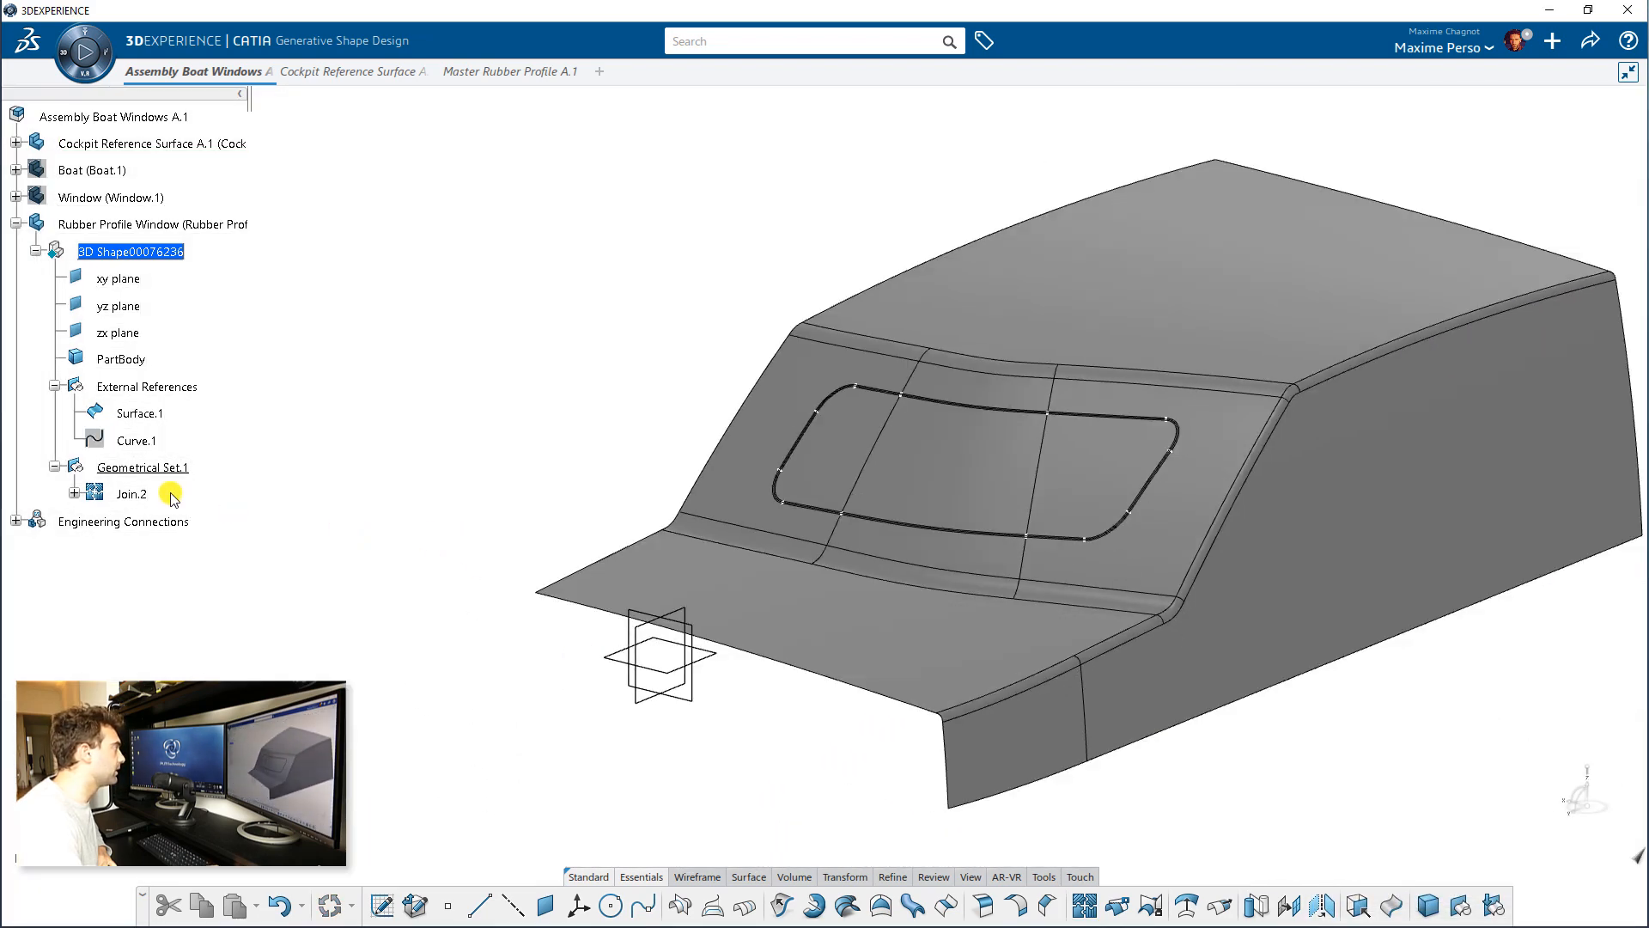
{"action": "left_click", "coordinate": [147, 495]}
{"action": "key", "text": "Delete"}
{"action": "key", "text": "Return"}
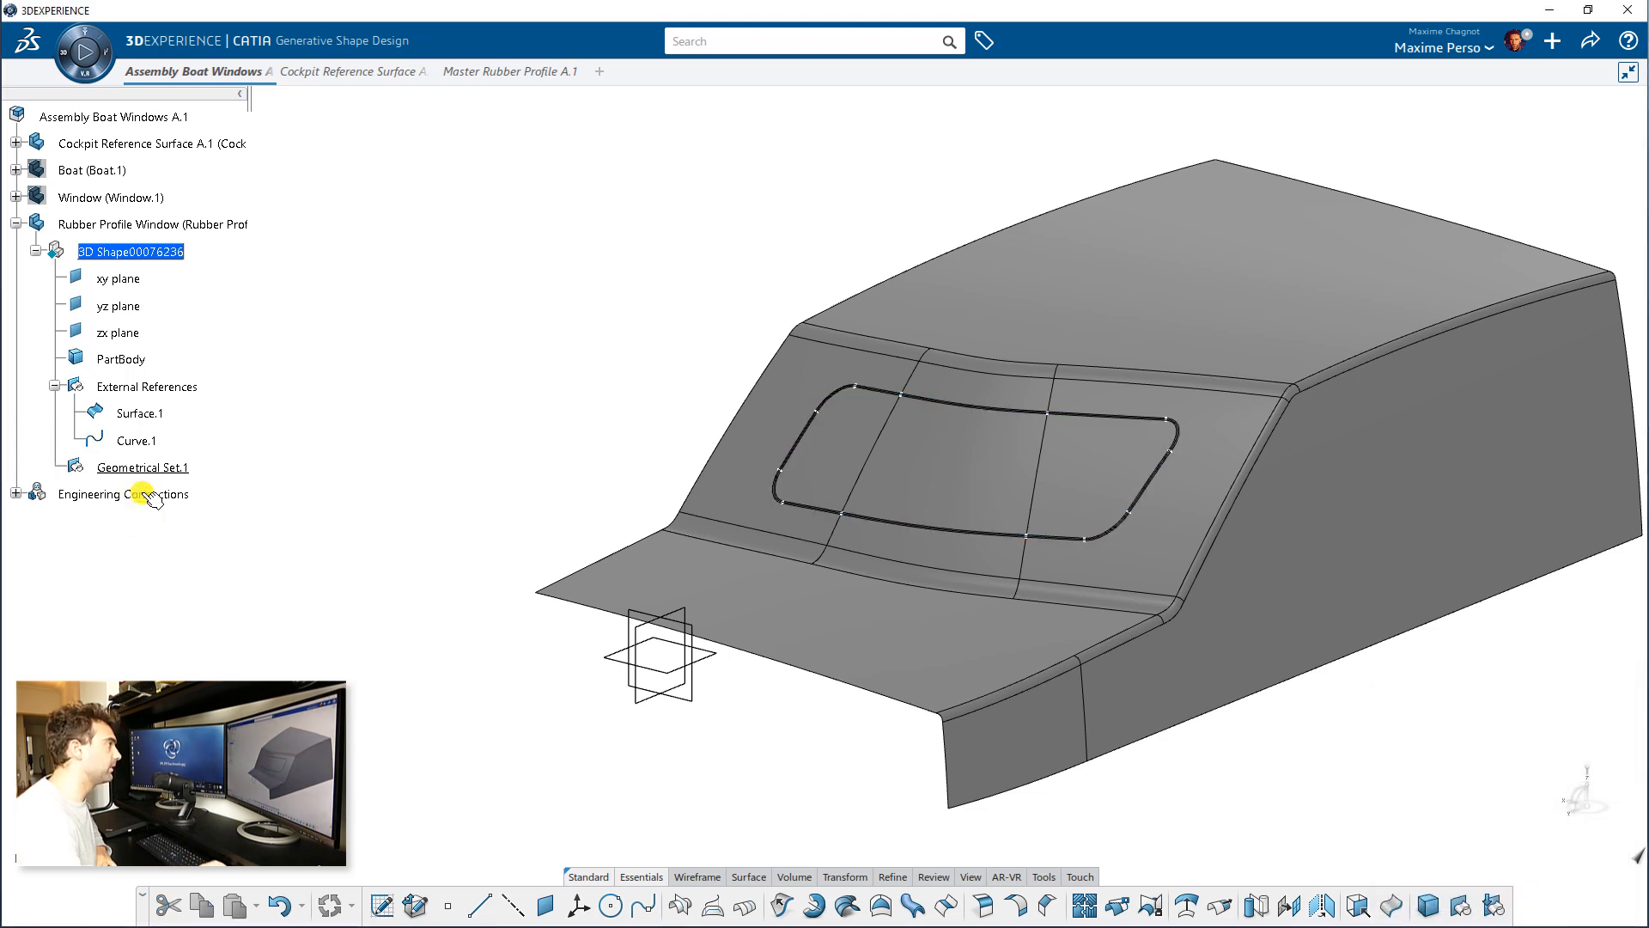
Hide the Cockpit Reference Surface part in the assembly and select Geometrical Set.1 of the Rubber Profile Window part.
{"action": "right_click", "coordinate": [113, 145]}
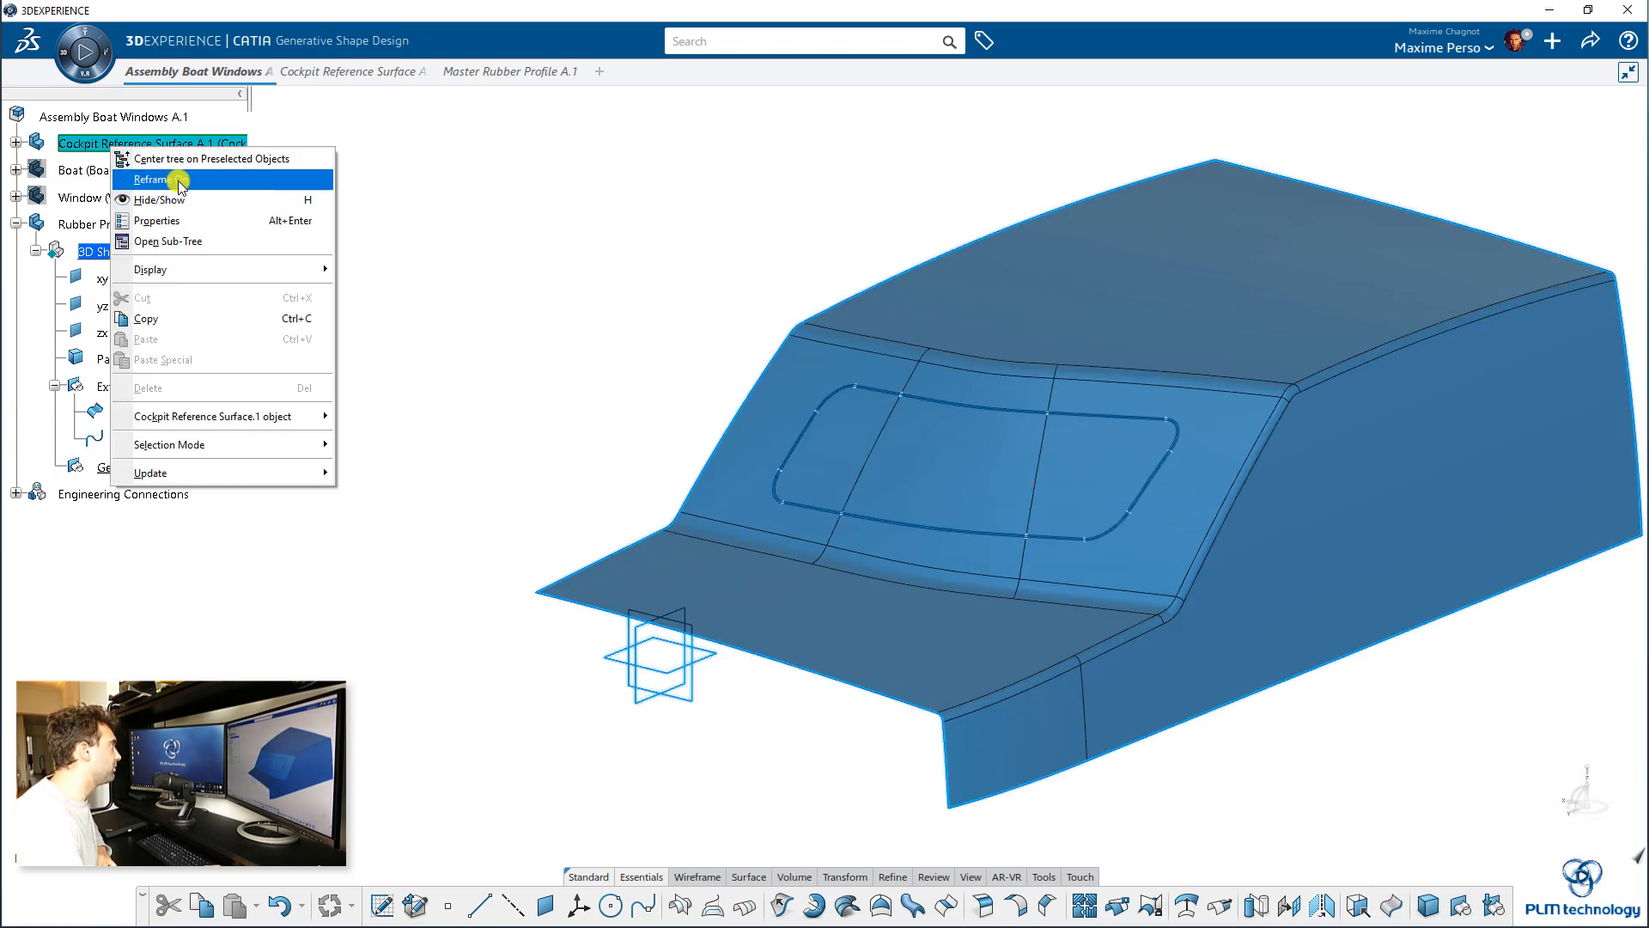
{"action": "left_click", "coordinate": [169, 201]}
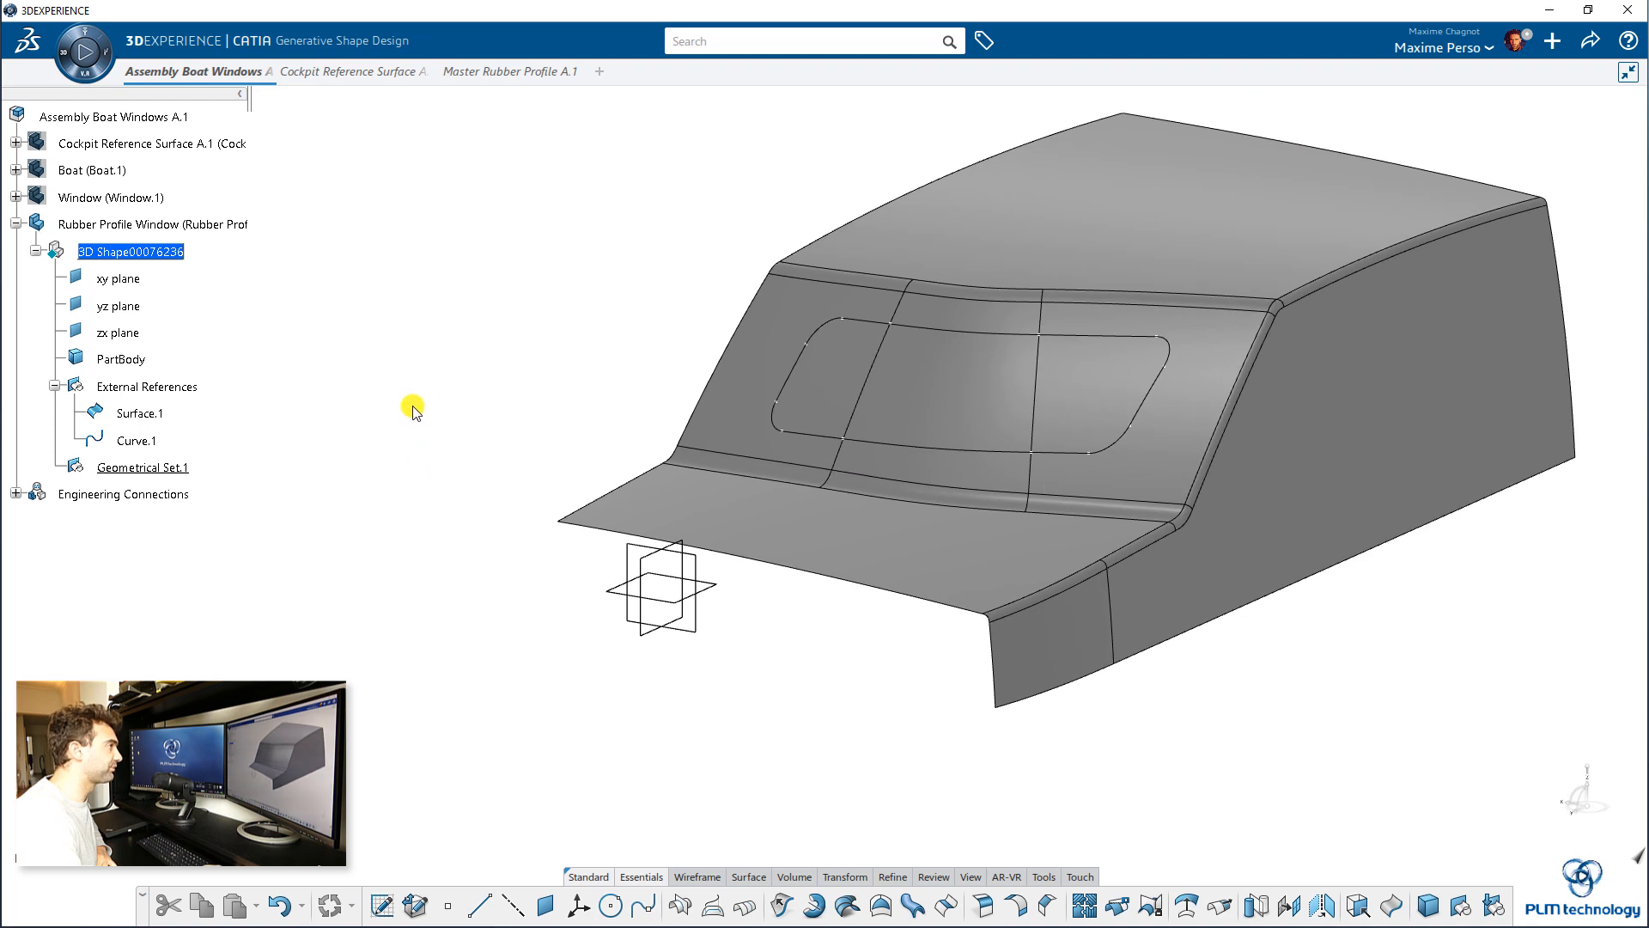
{"action": "right_click", "coordinate": [127, 475]}
{"action": "left_click", "coordinate": [172, 490]}
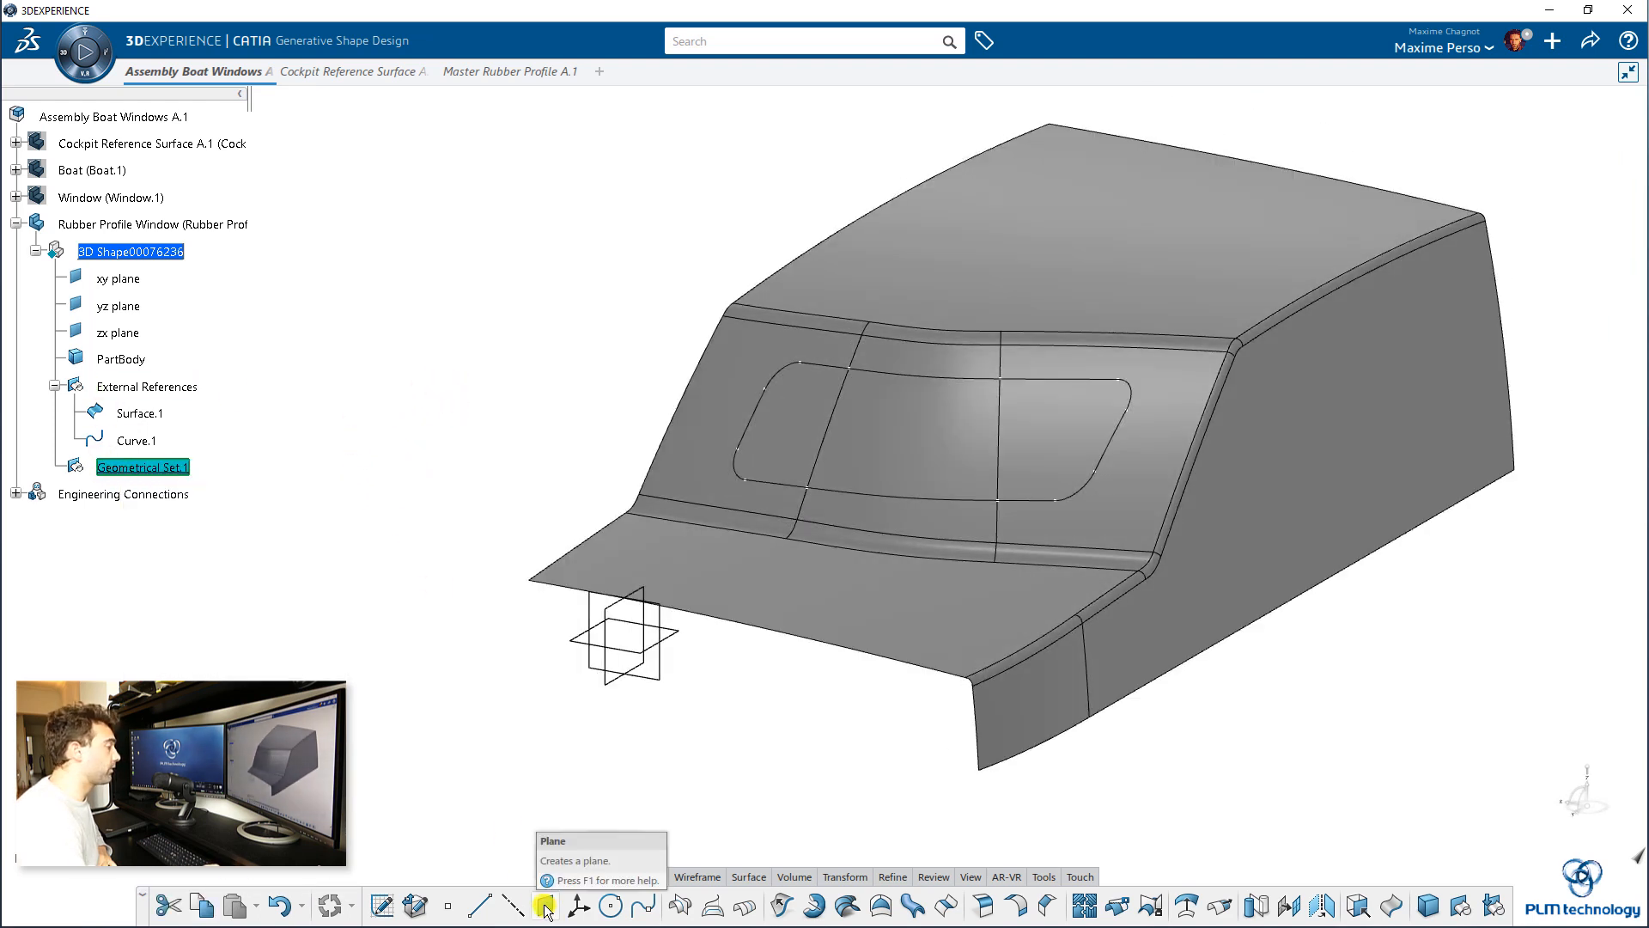
Create a point on Curve.1, positioned by ratio of curve length with a ratio of 0.
{"action": "left_click", "coordinate": [448, 905]}
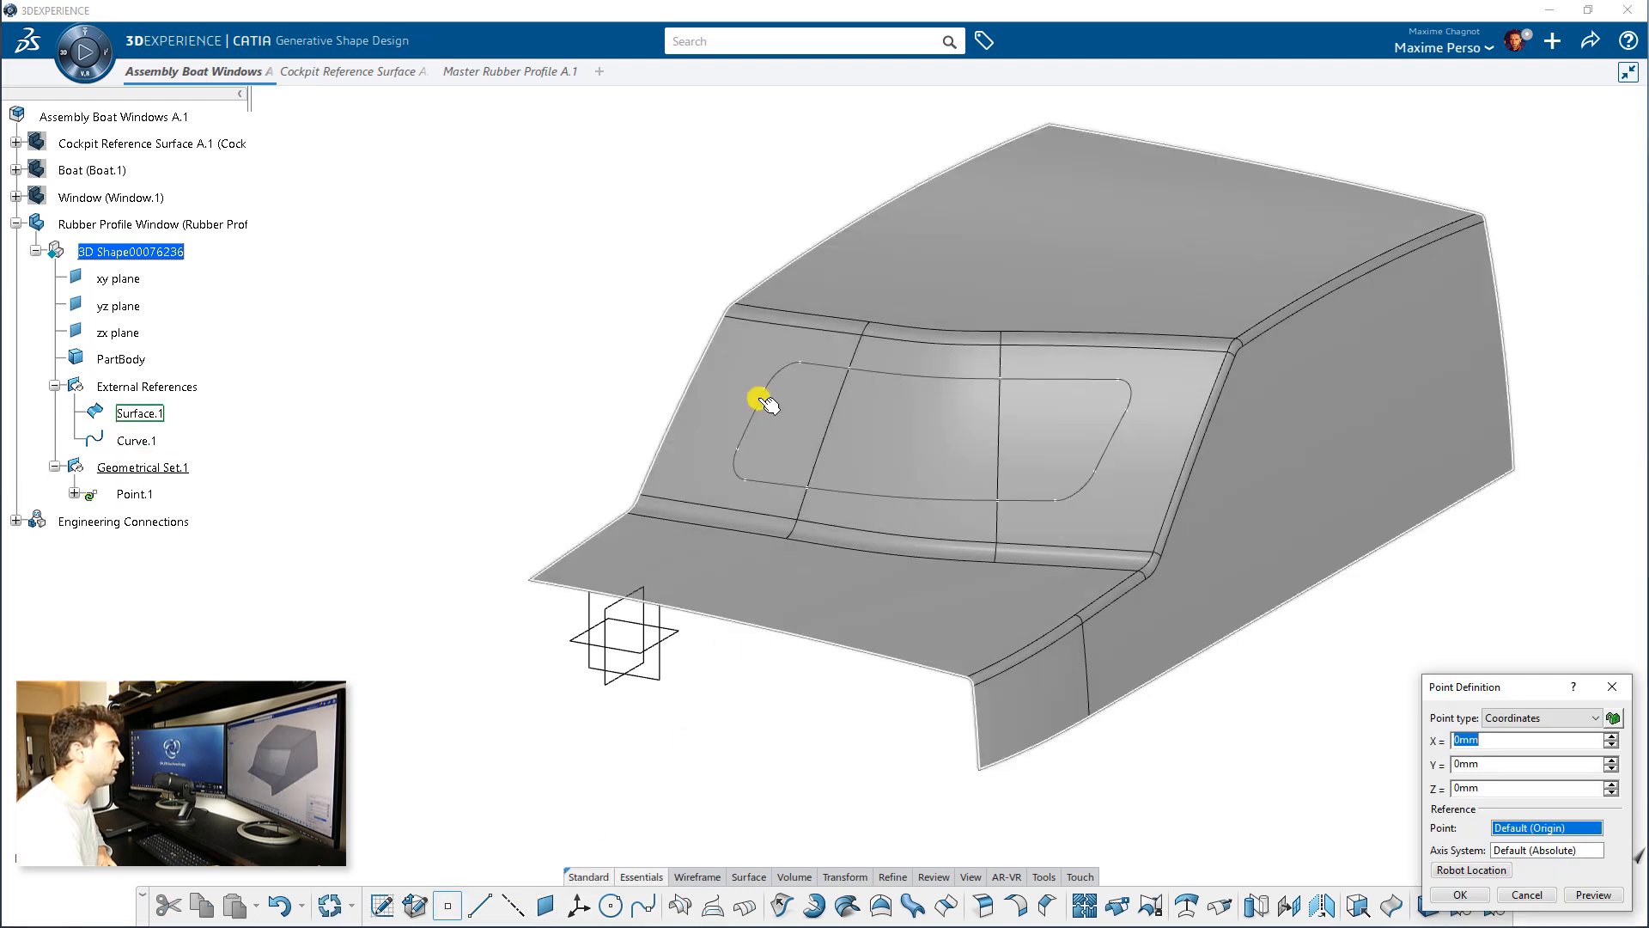
{"action": "left_click", "coordinate": [755, 437]}
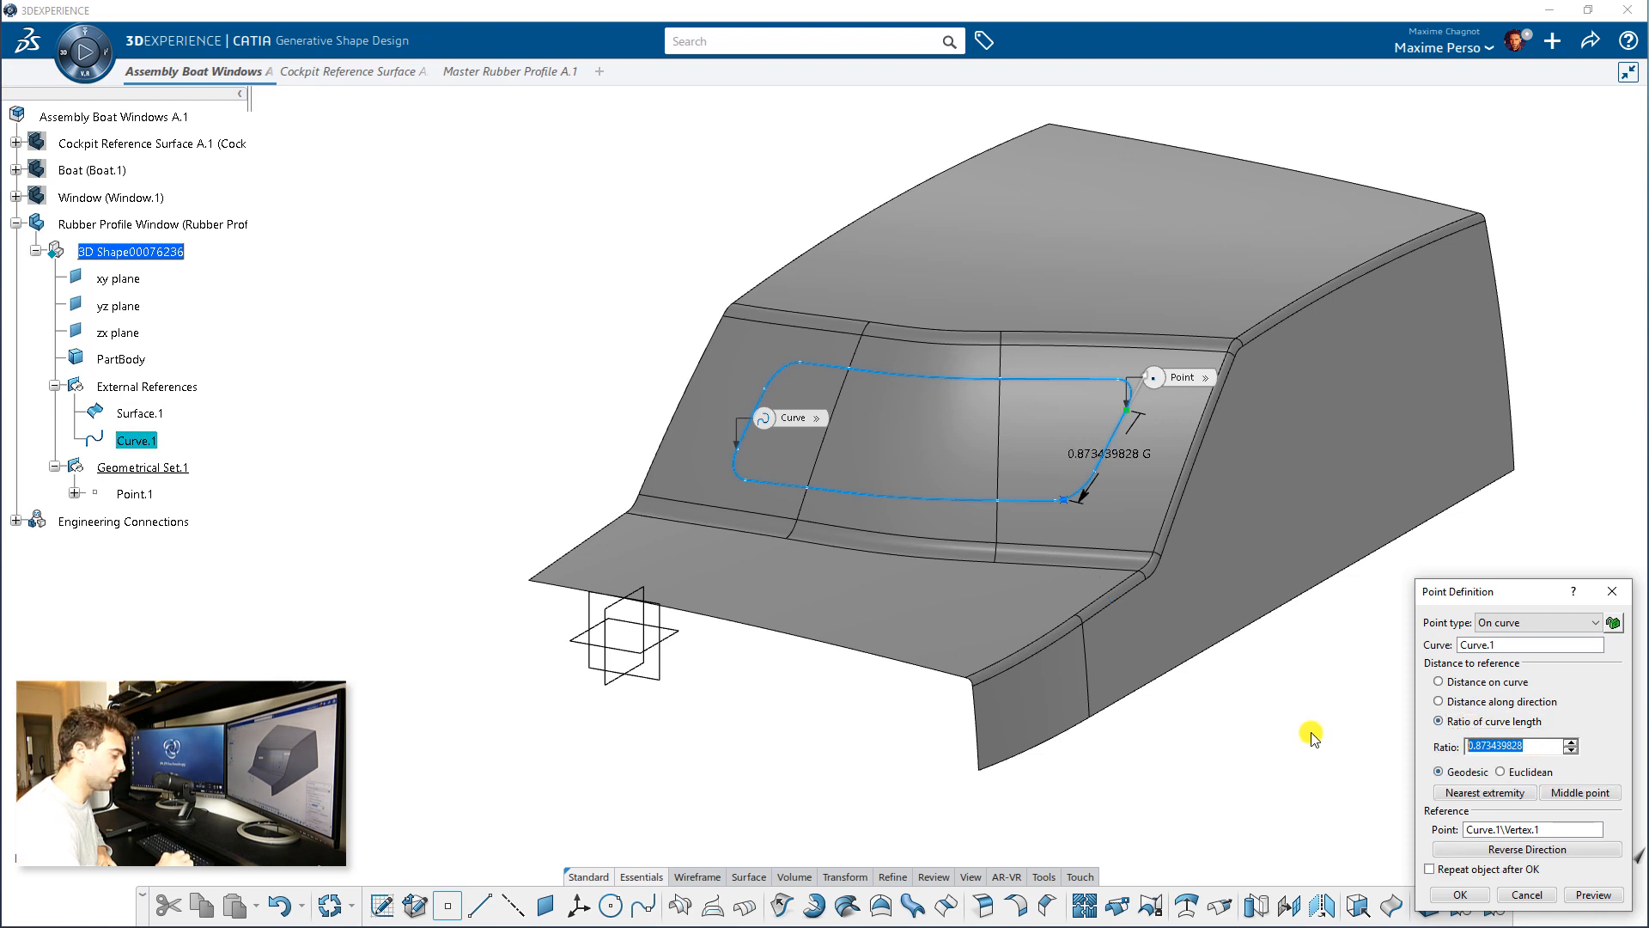
{"action": "type", "text": "0"}
{"action": "key", "text": "Return"}
Set the ratio of Point.1 on the window outline curve to 0.1.
{"action": "middle_click_drag", "start_coordinate": [764, 525], "coordinate": [1031, 395]}
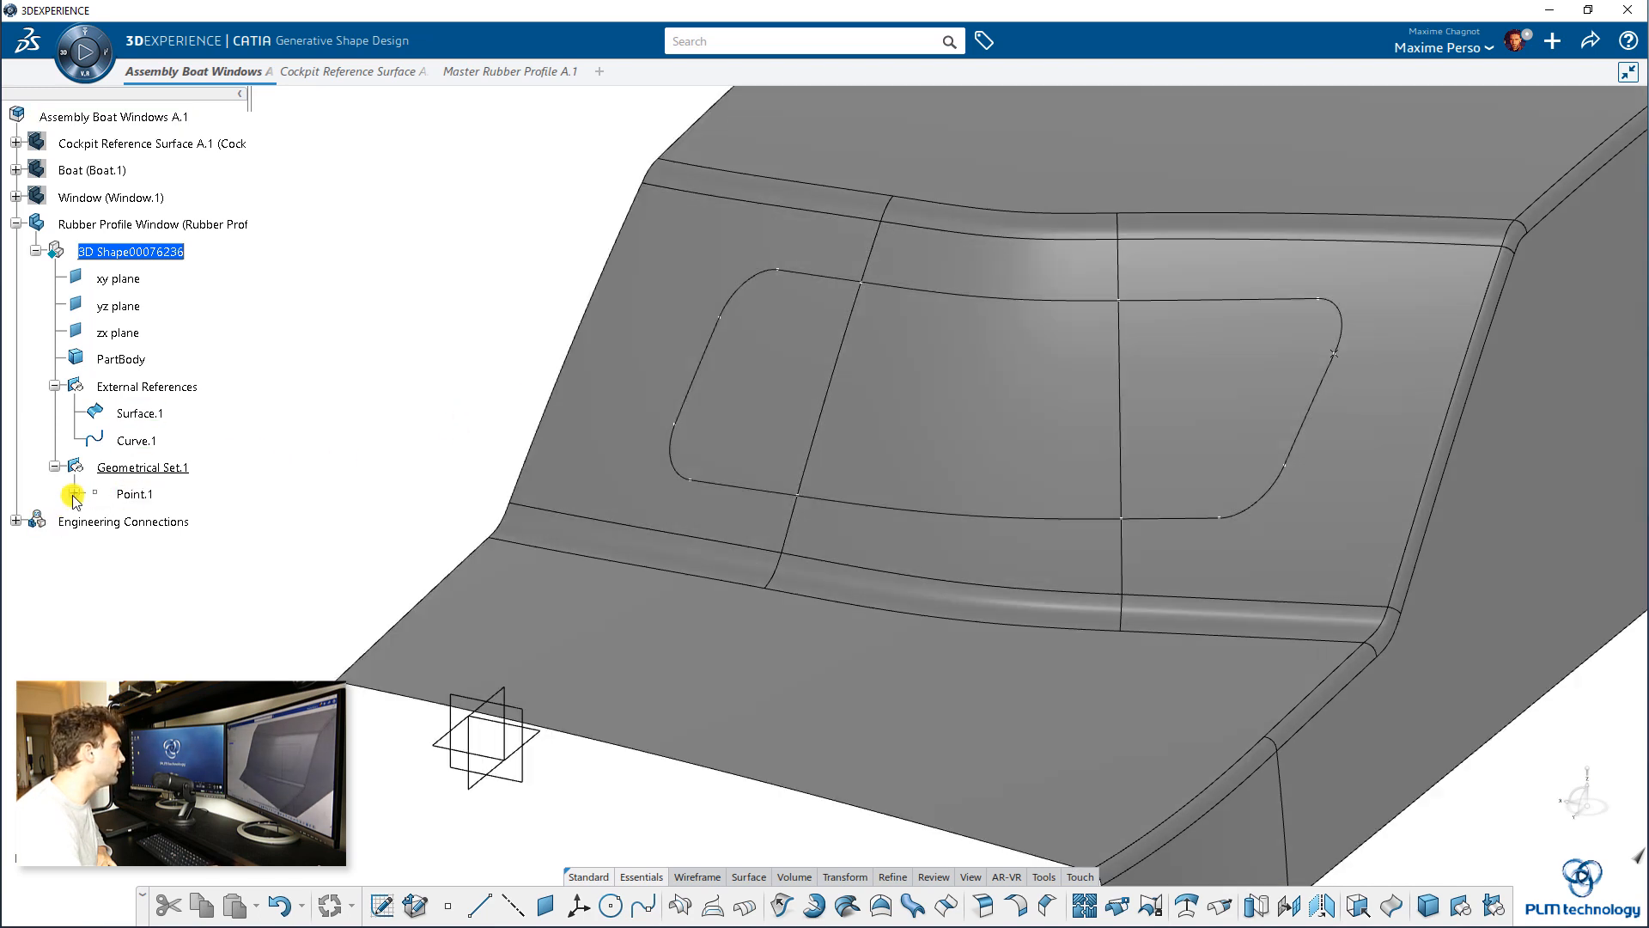
{"action": "double_click", "coordinate": [152, 519]}
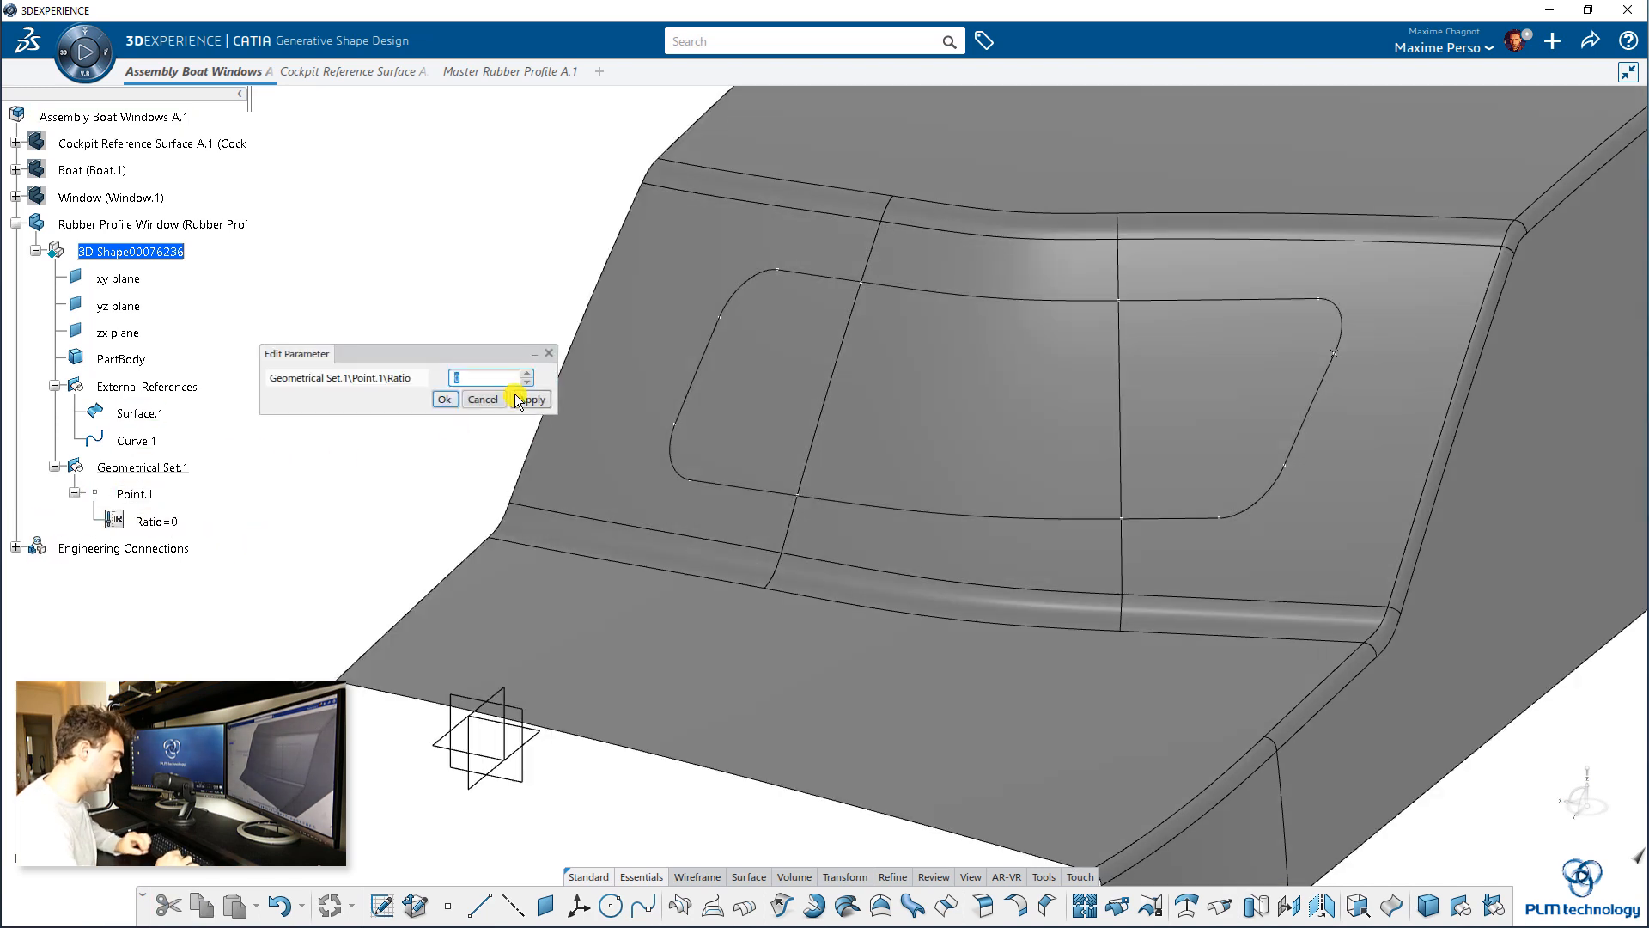
{"action": "type", "text": "0.1"}
{"action": "key", "text": "Return"}
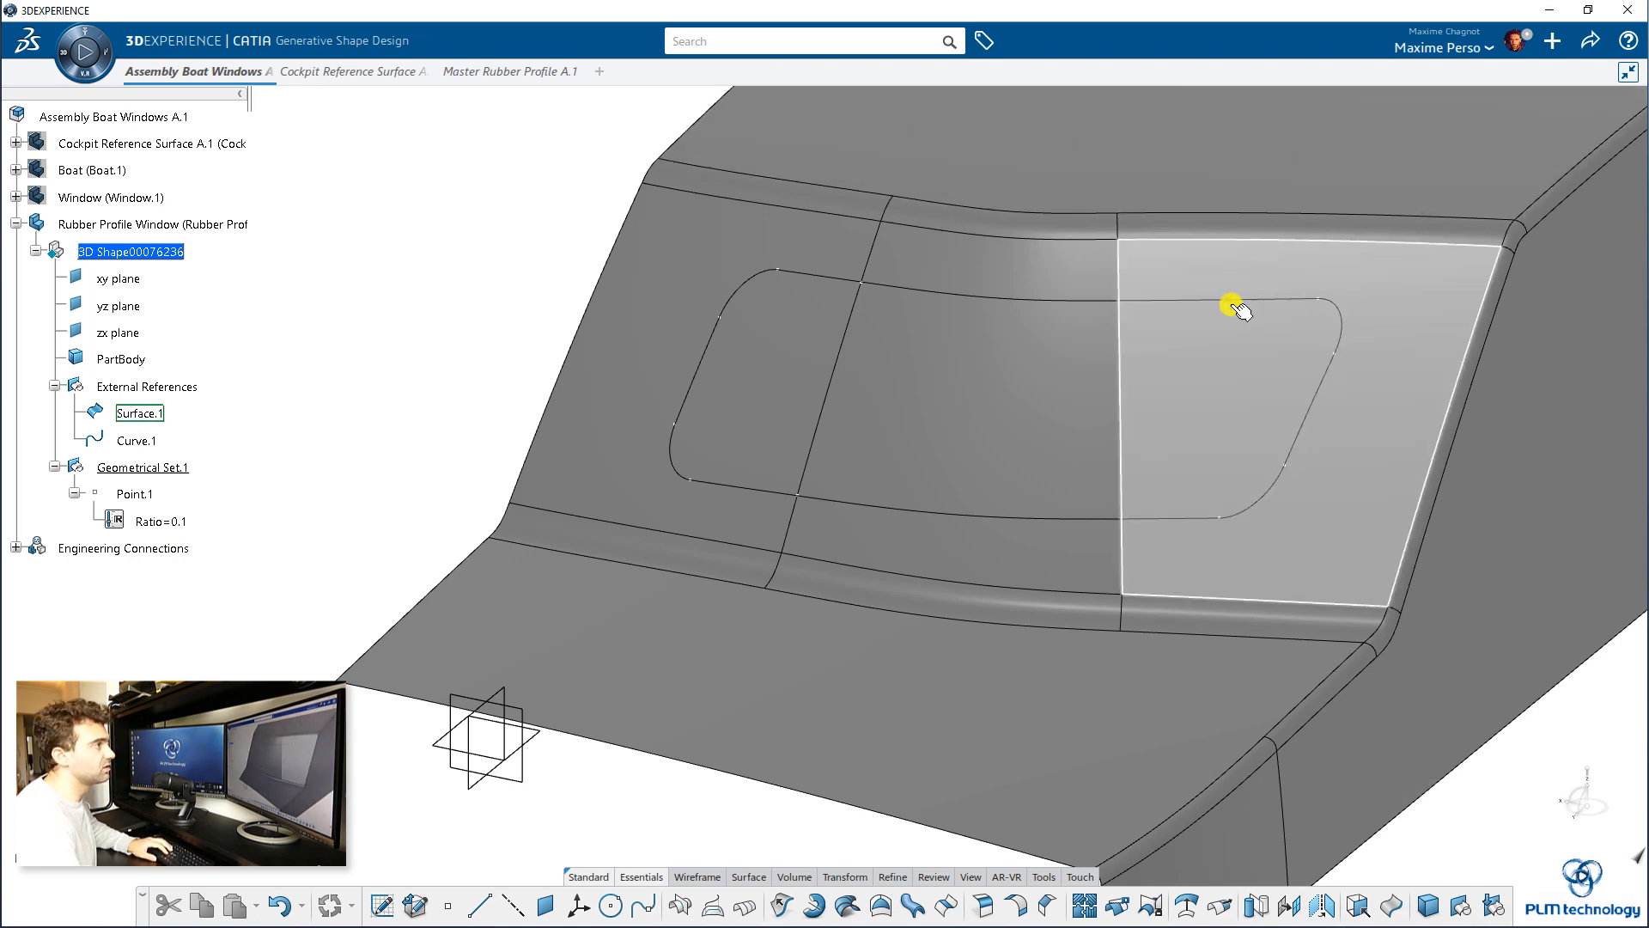
Create a plane normal to Curve.1 passing through Point.1.
{"action": "left_click", "coordinate": [548, 907]}
{"action": "left_click", "coordinate": [1036, 311]}
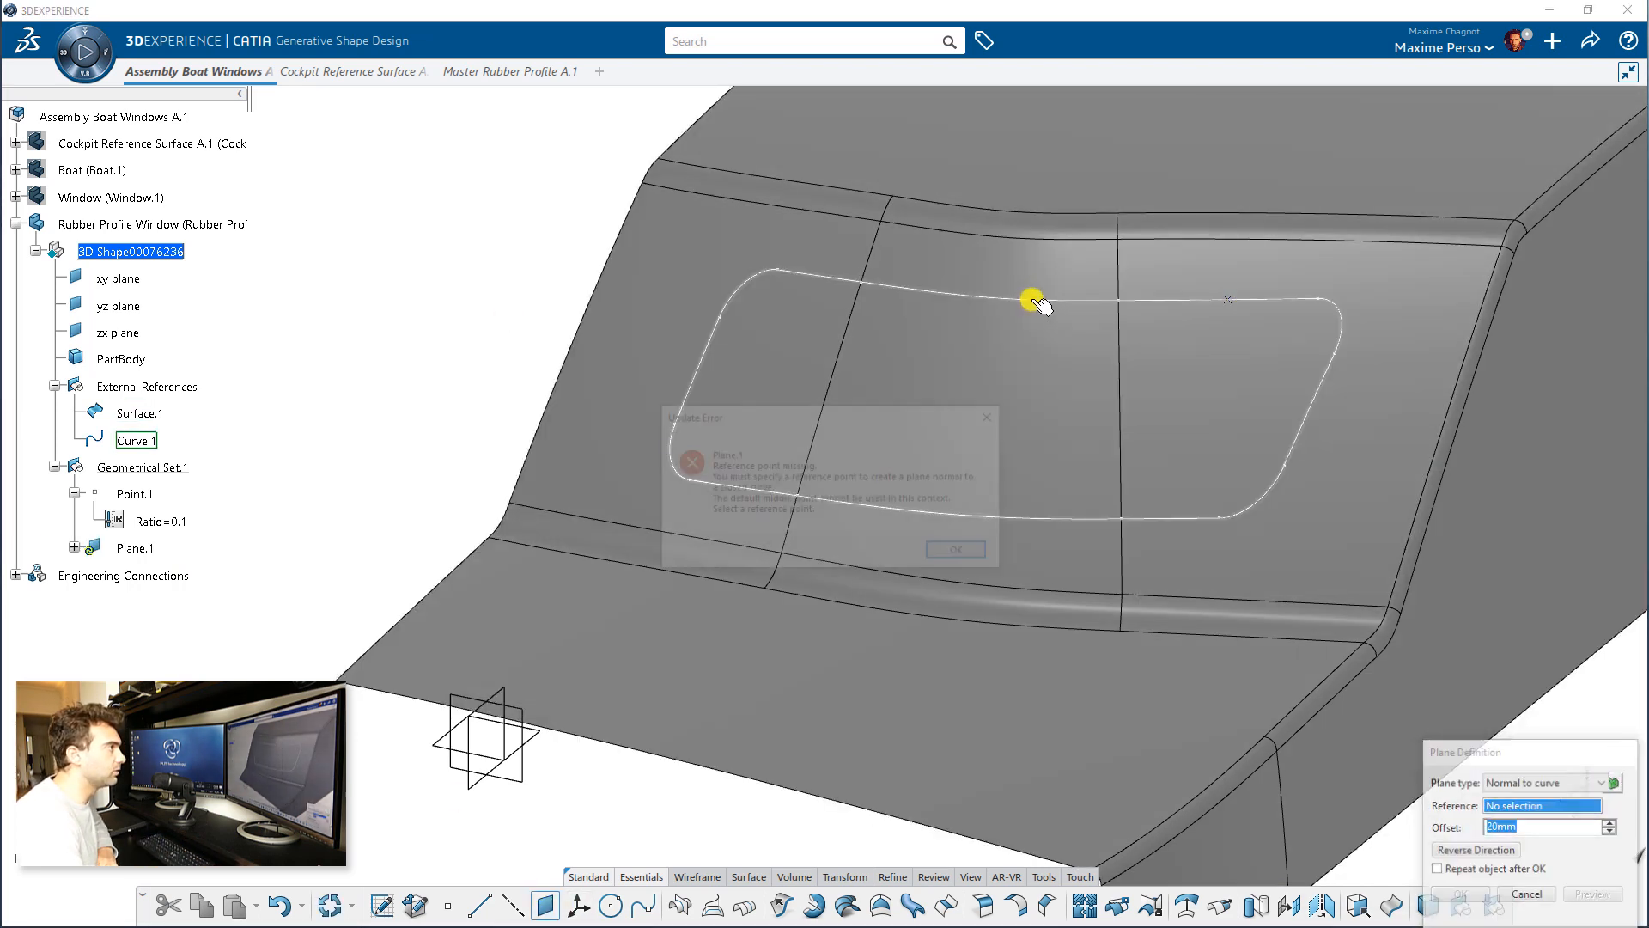
{"action": "left_click", "coordinate": [948, 555]}
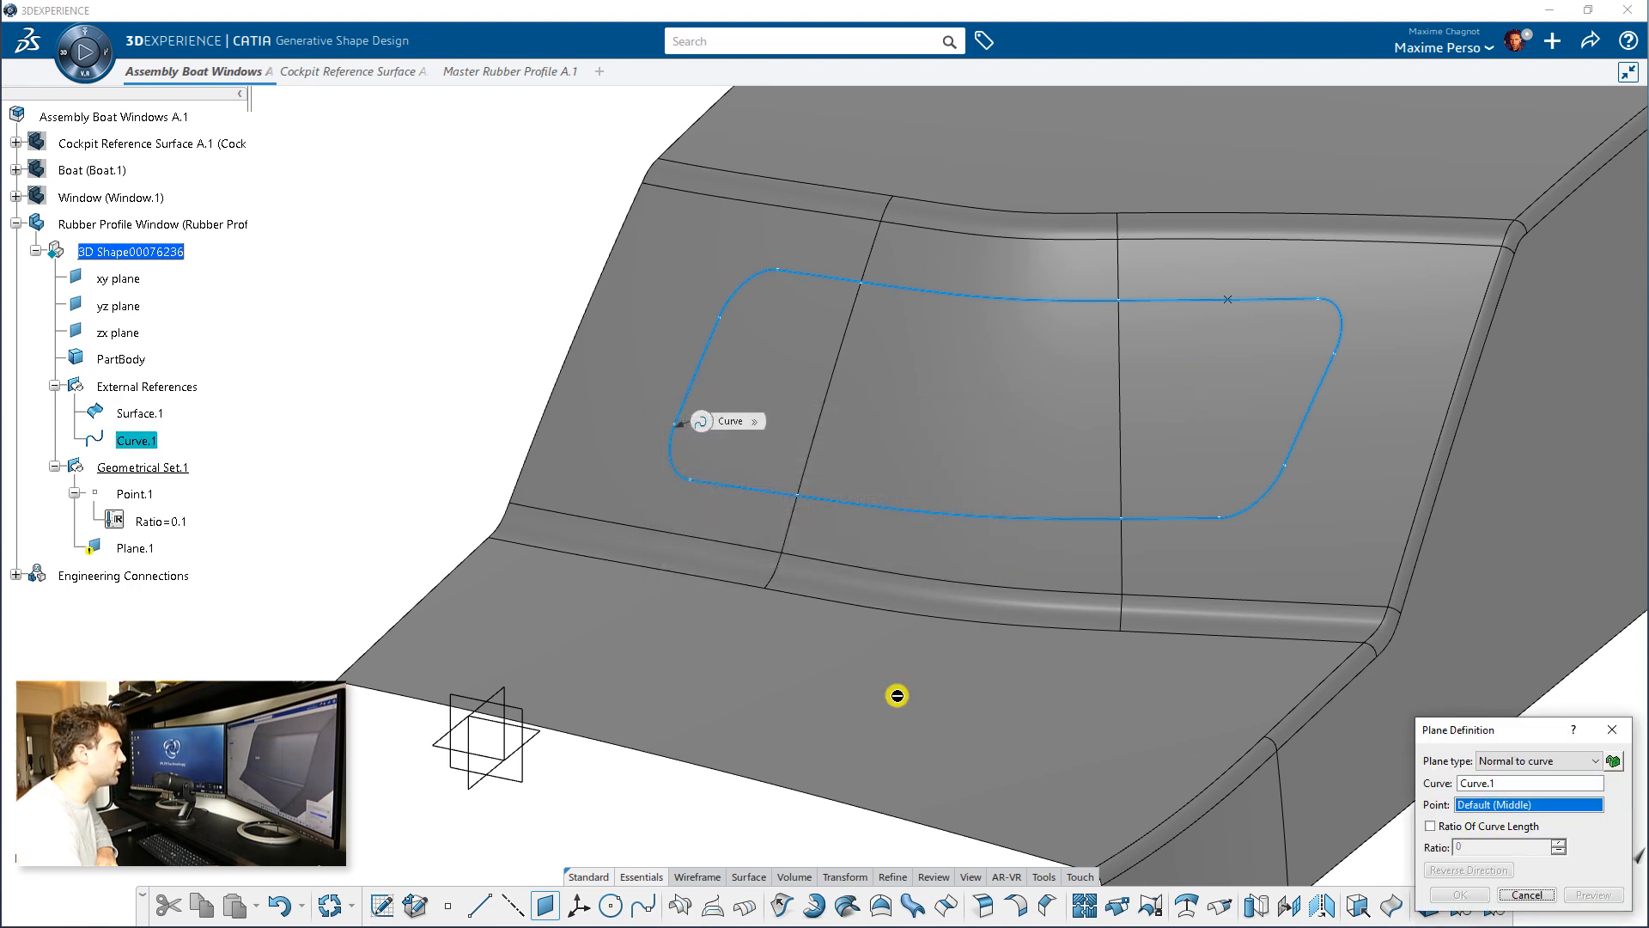
{"action": "left_click", "coordinate": [131, 495]}
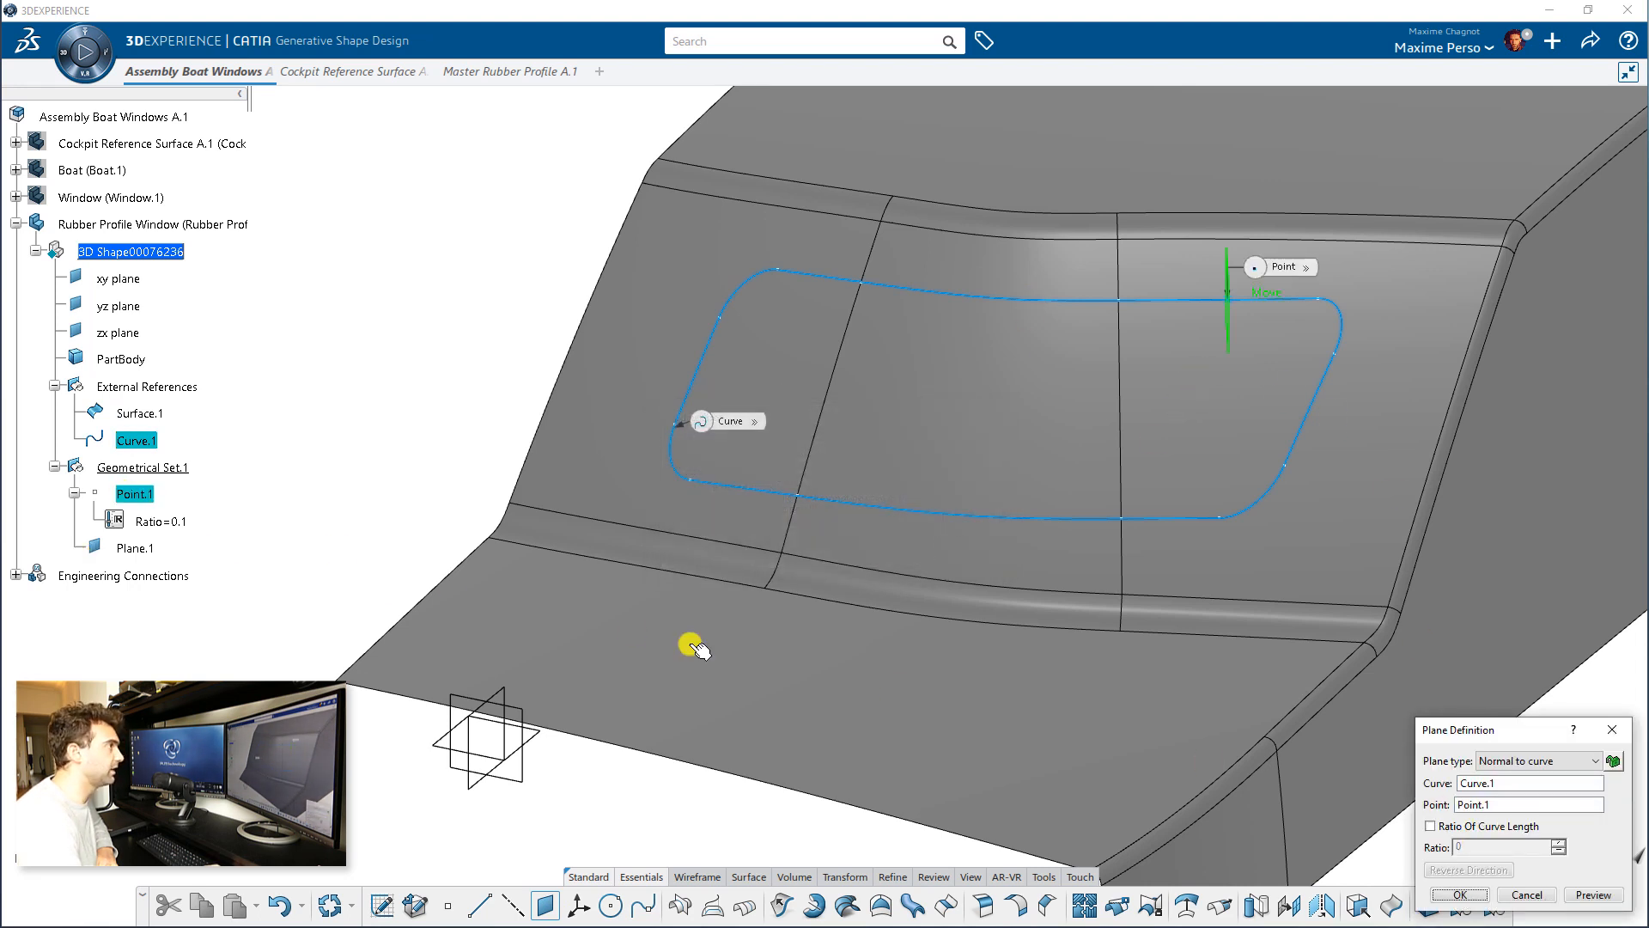
{"action": "left_click", "coordinate": [1460, 894]}
Define the PartBody as the work object and switch to Part Design.
{"action": "middle_click_drag", "start_coordinate": [1116, 516], "coordinate": [1211, 394]}
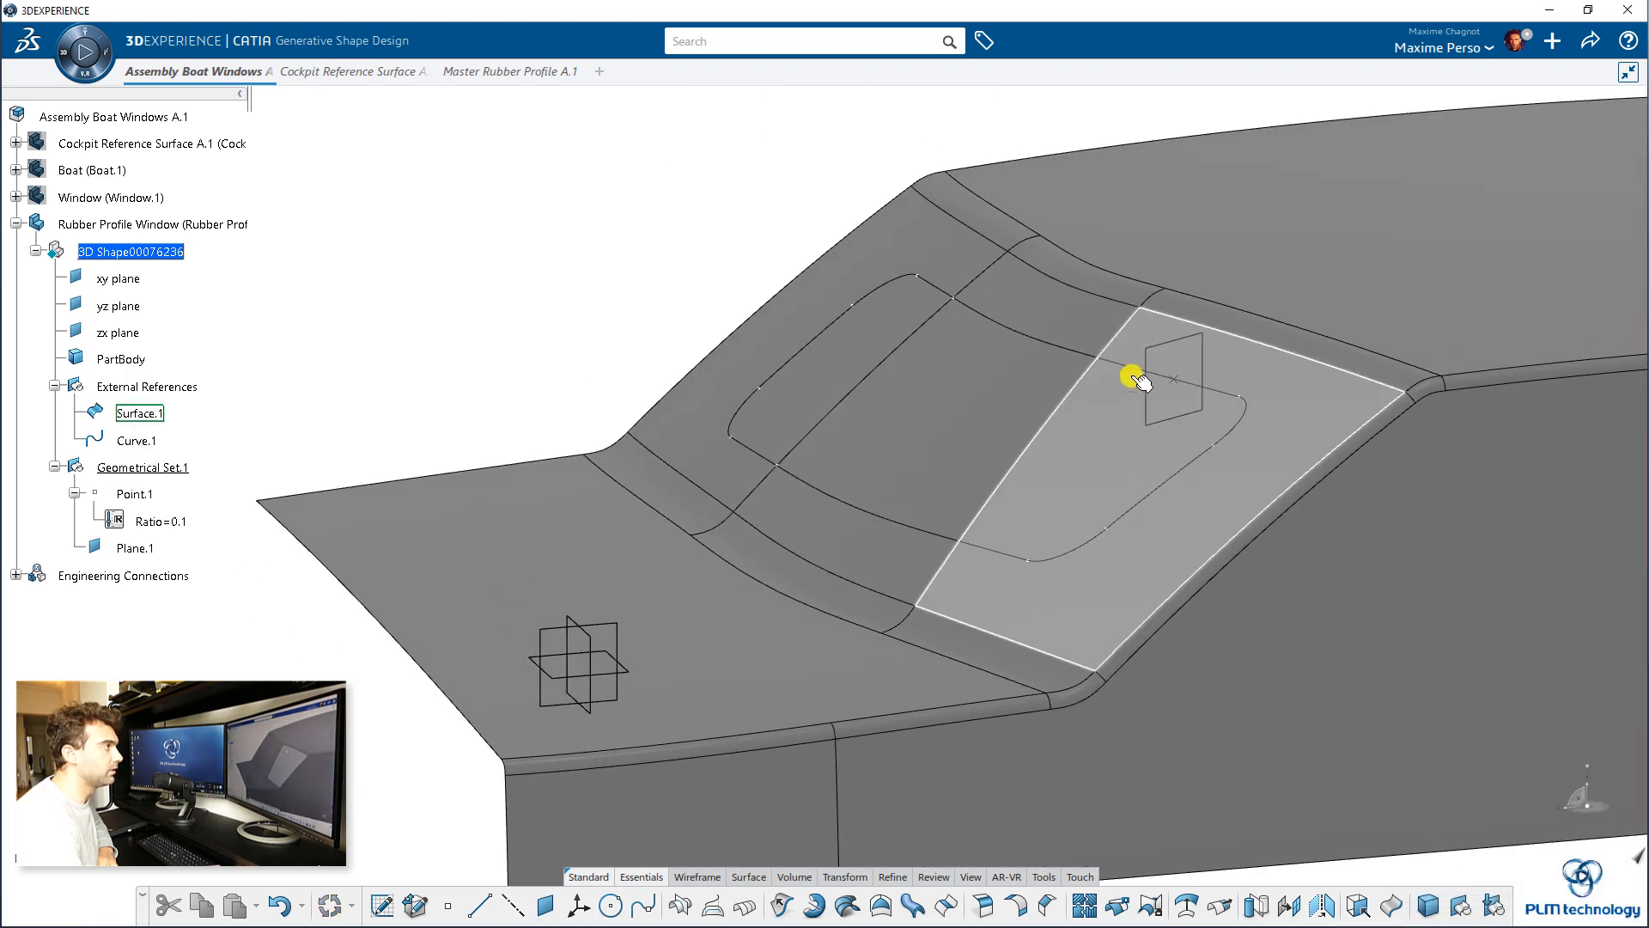
{"action": "middle_click_drag", "start_coordinate": [275, 458], "coordinate": [204, 472]}
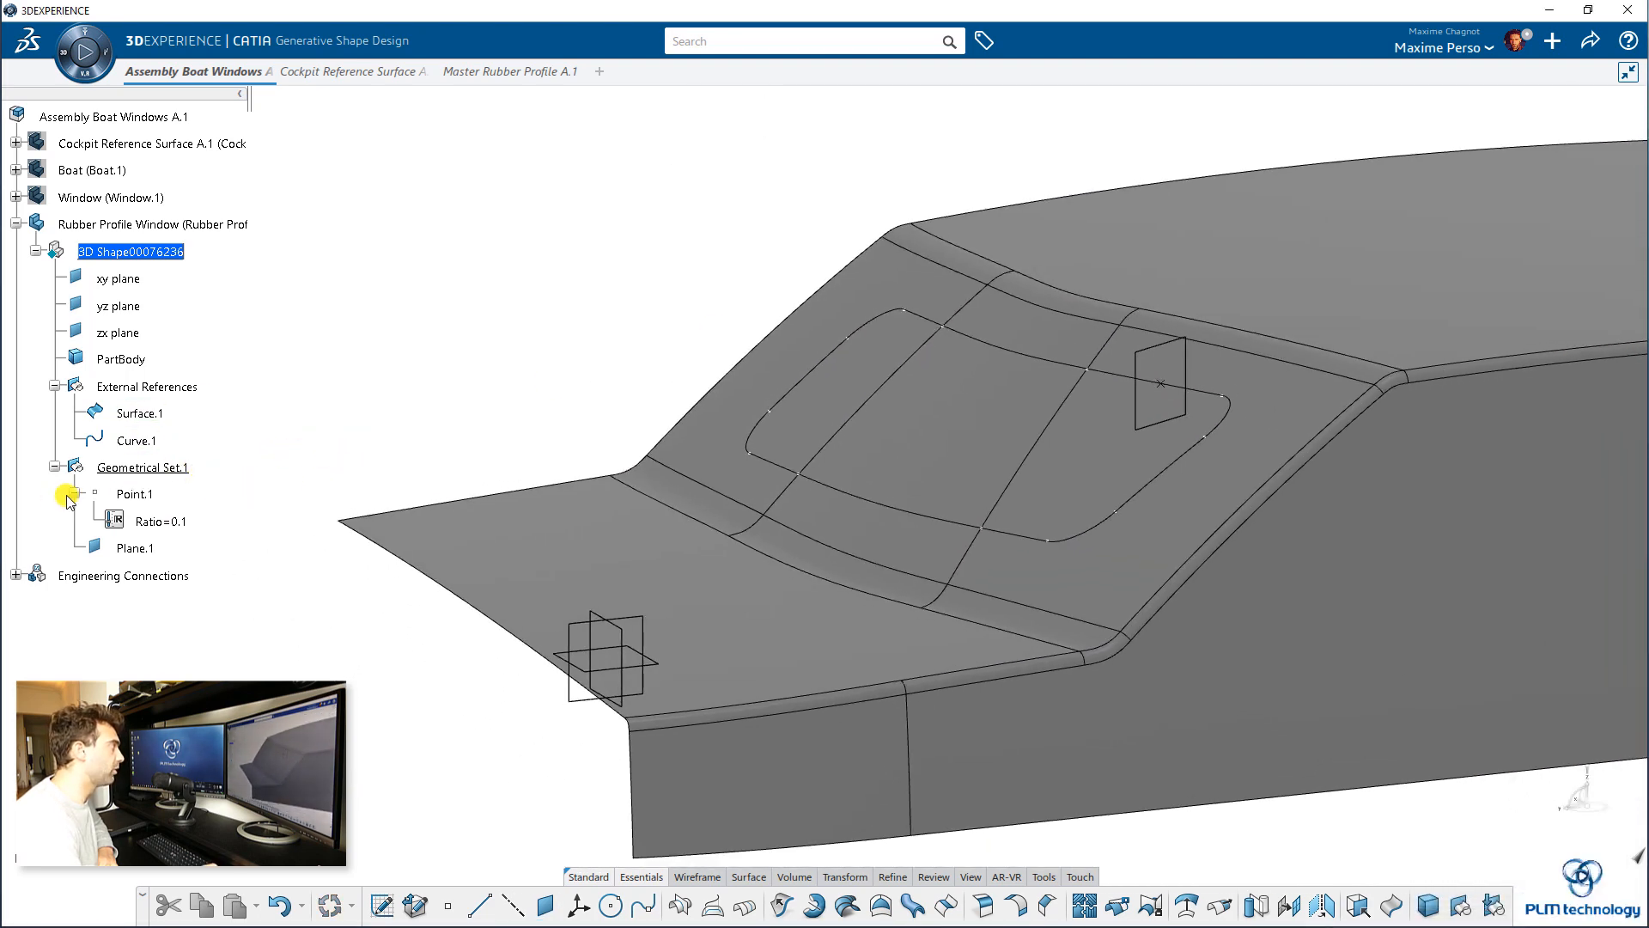
{"action": "right_click", "coordinate": [153, 359]}
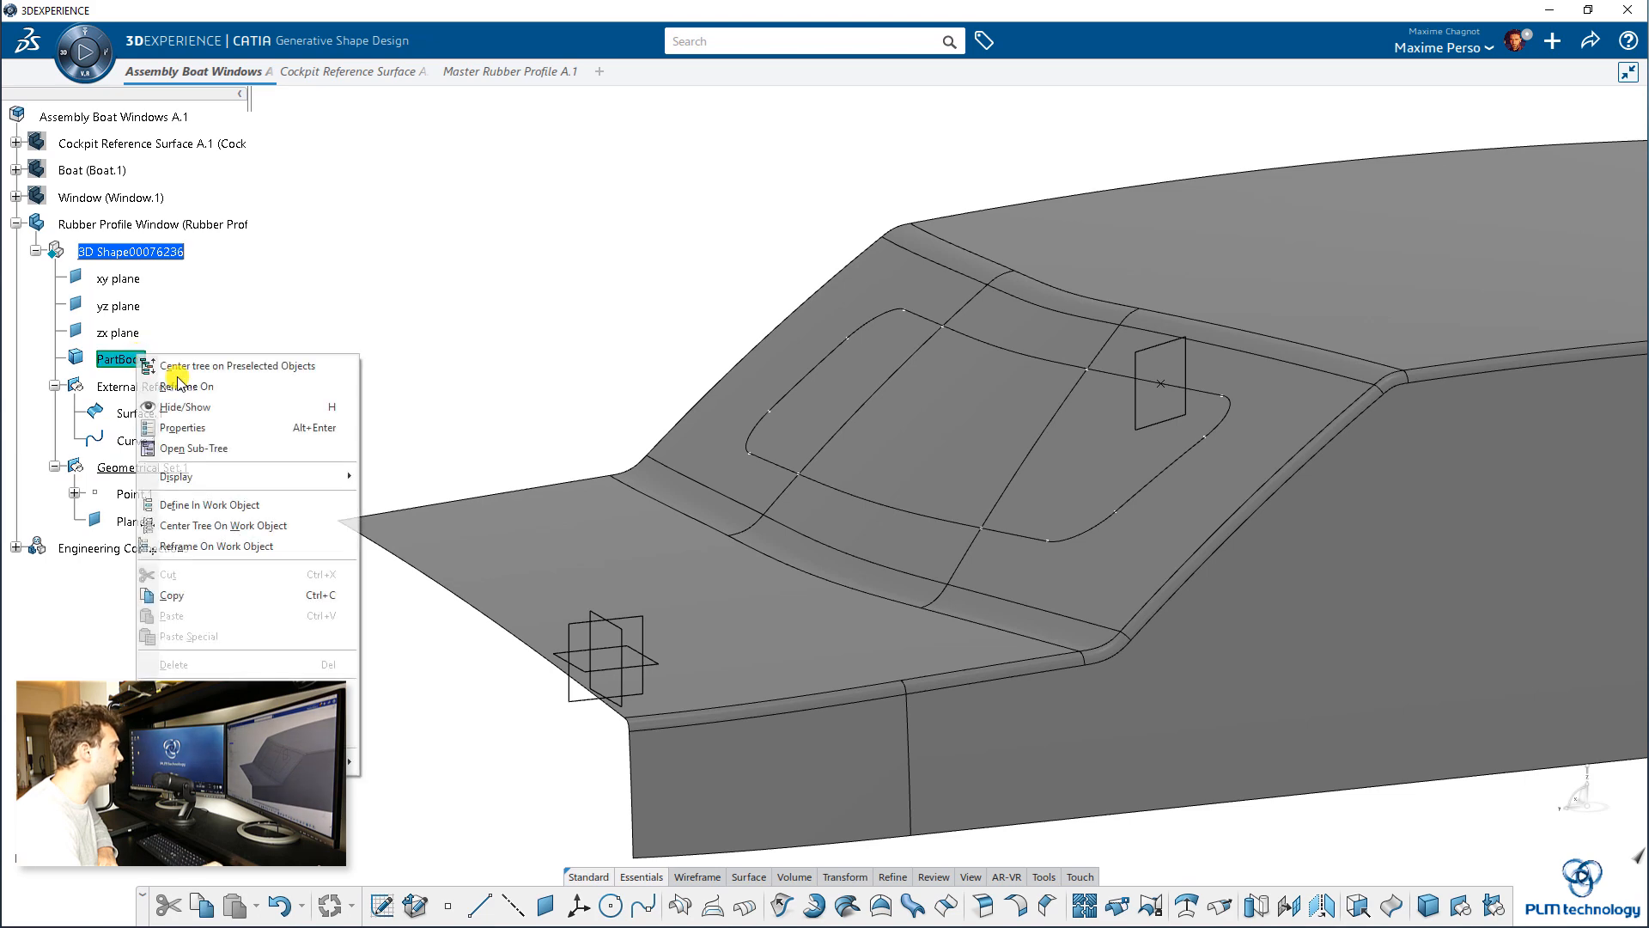
{"action": "left_click", "coordinate": [206, 480]}
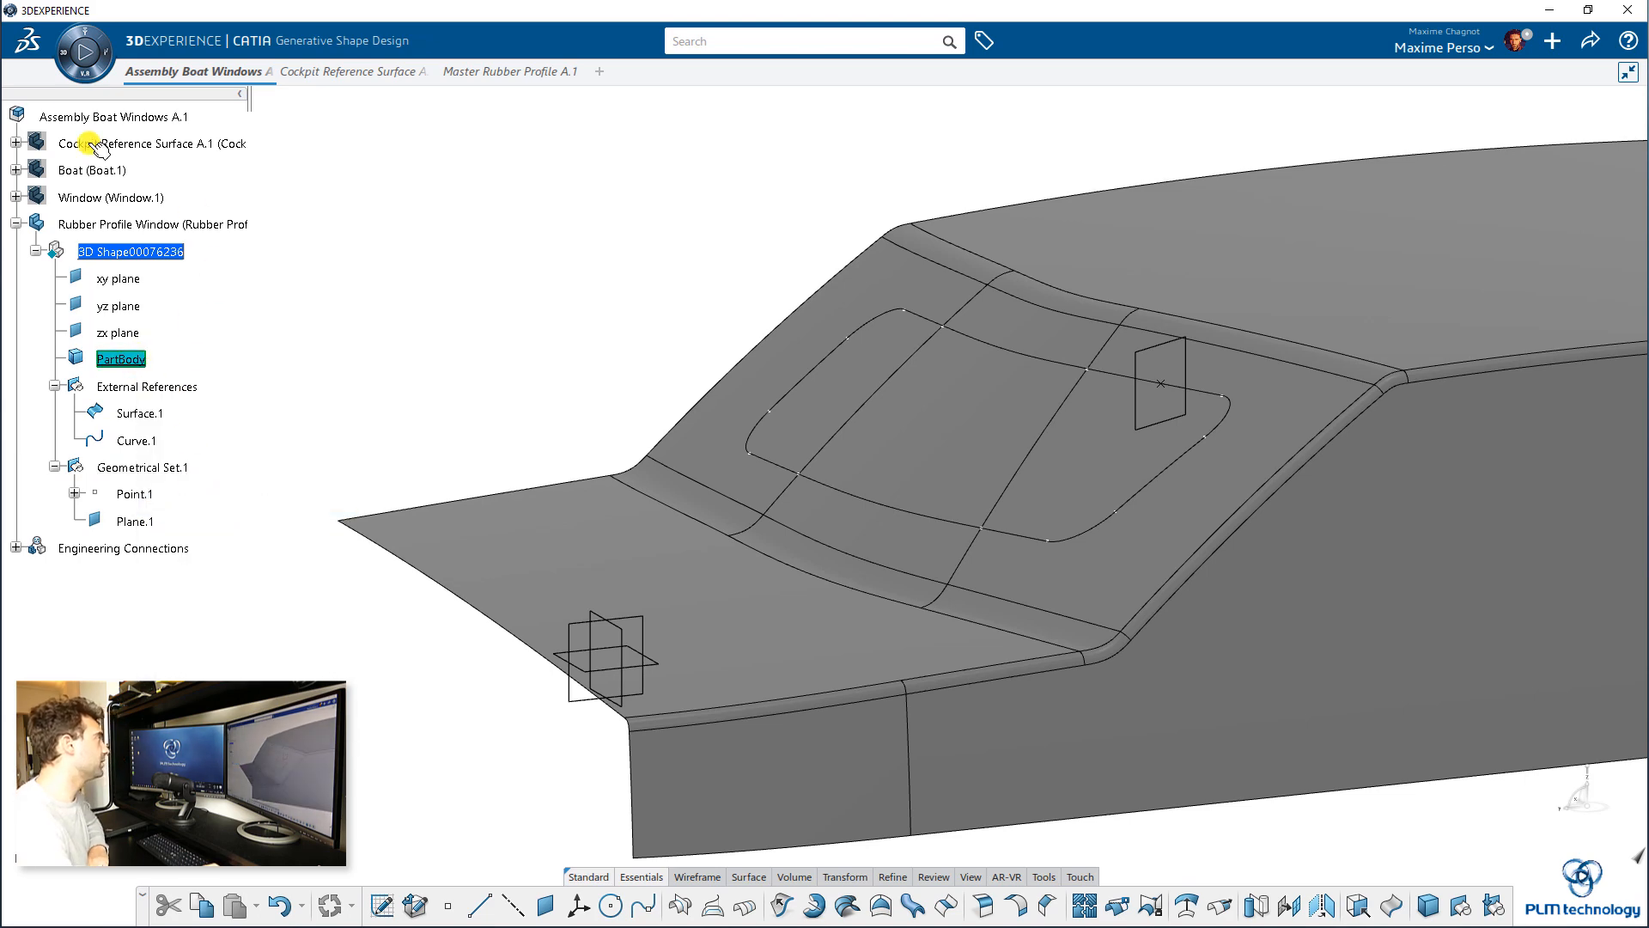
{"action": "left_click", "coordinate": [59, 44]}
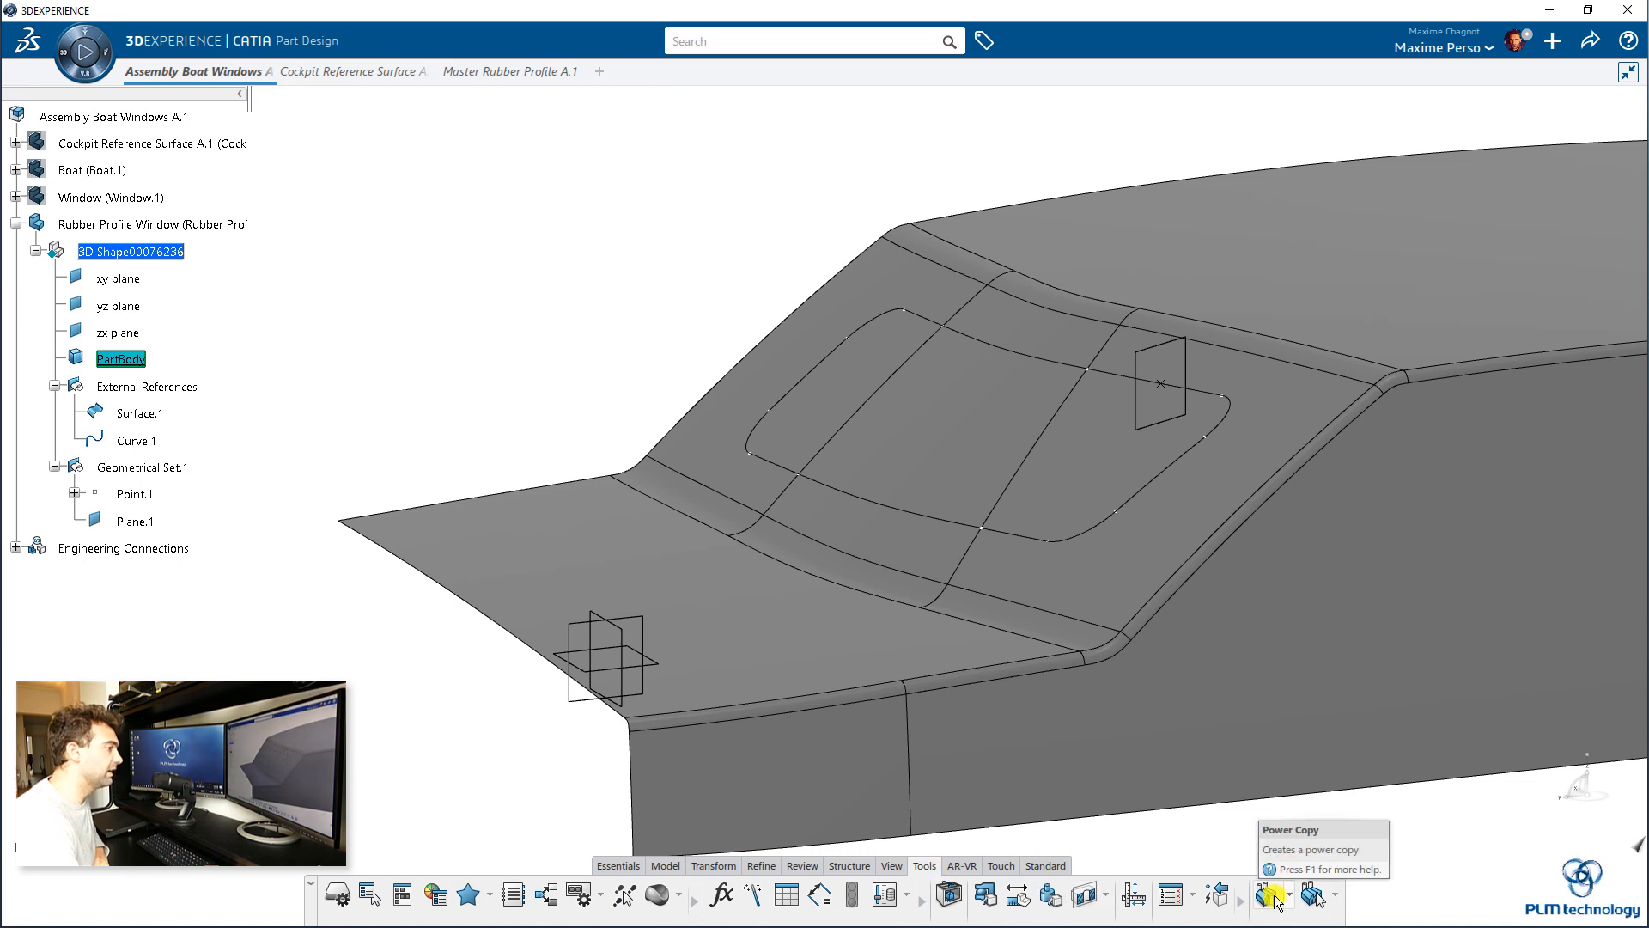
Start an Instantiation From Selection using the Rubber Profile power copy of the Master Rubber Profile part, with the boat assembly's PartBody as destination.
{"action": "left_click", "coordinate": [1335, 897]}
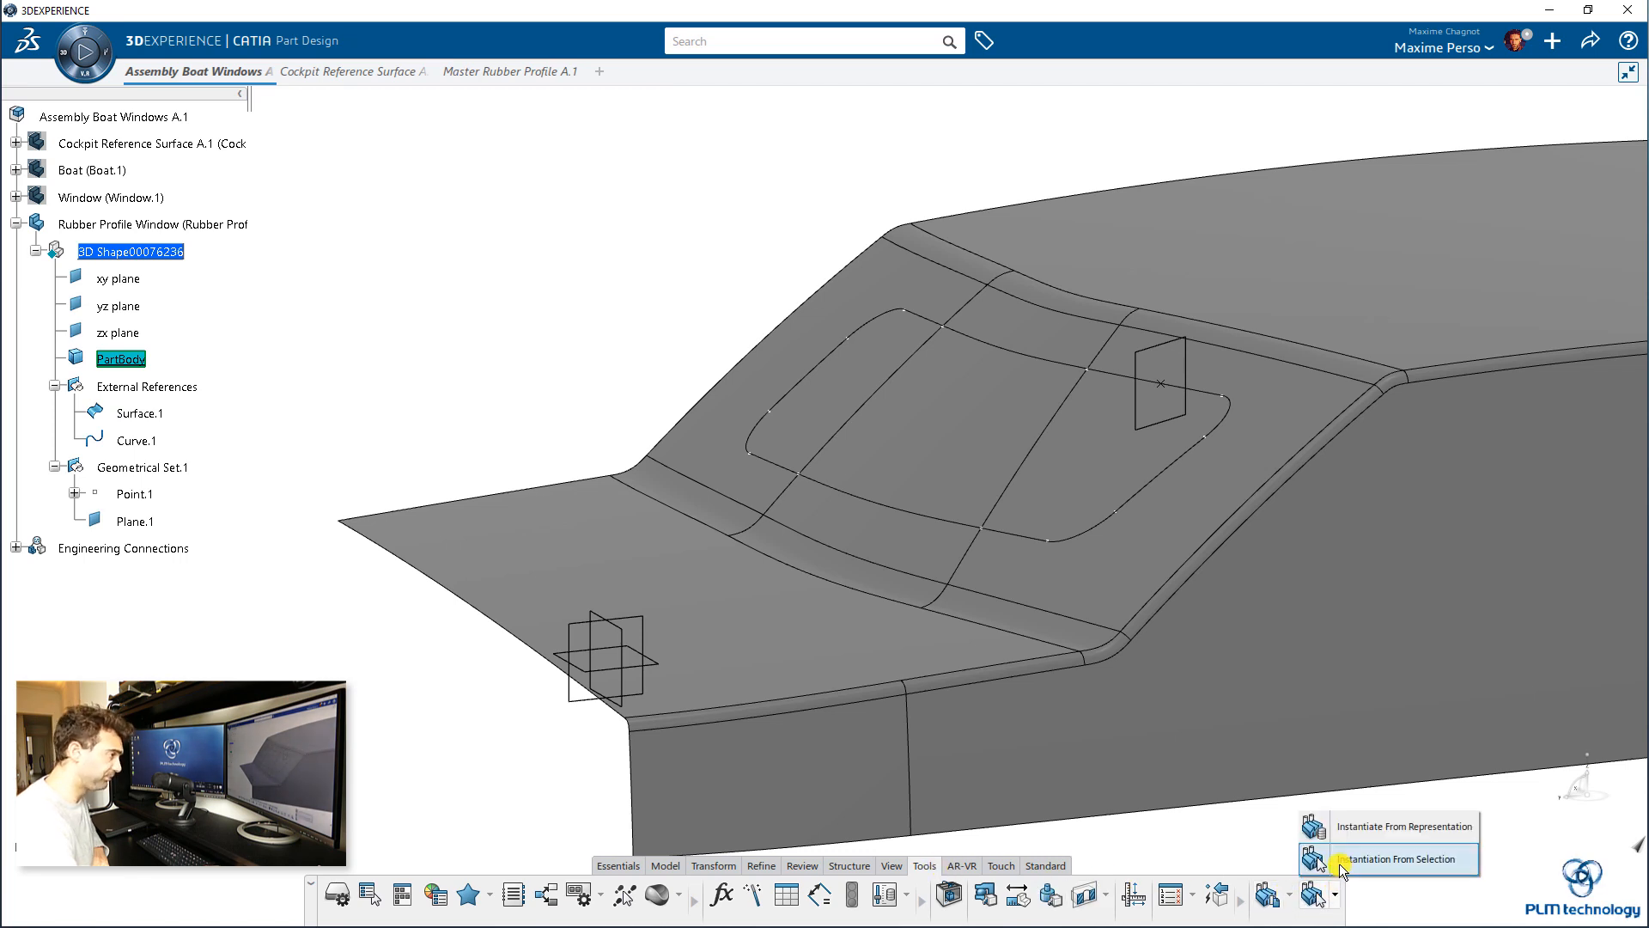
{"action": "left_click", "coordinate": [1359, 857]}
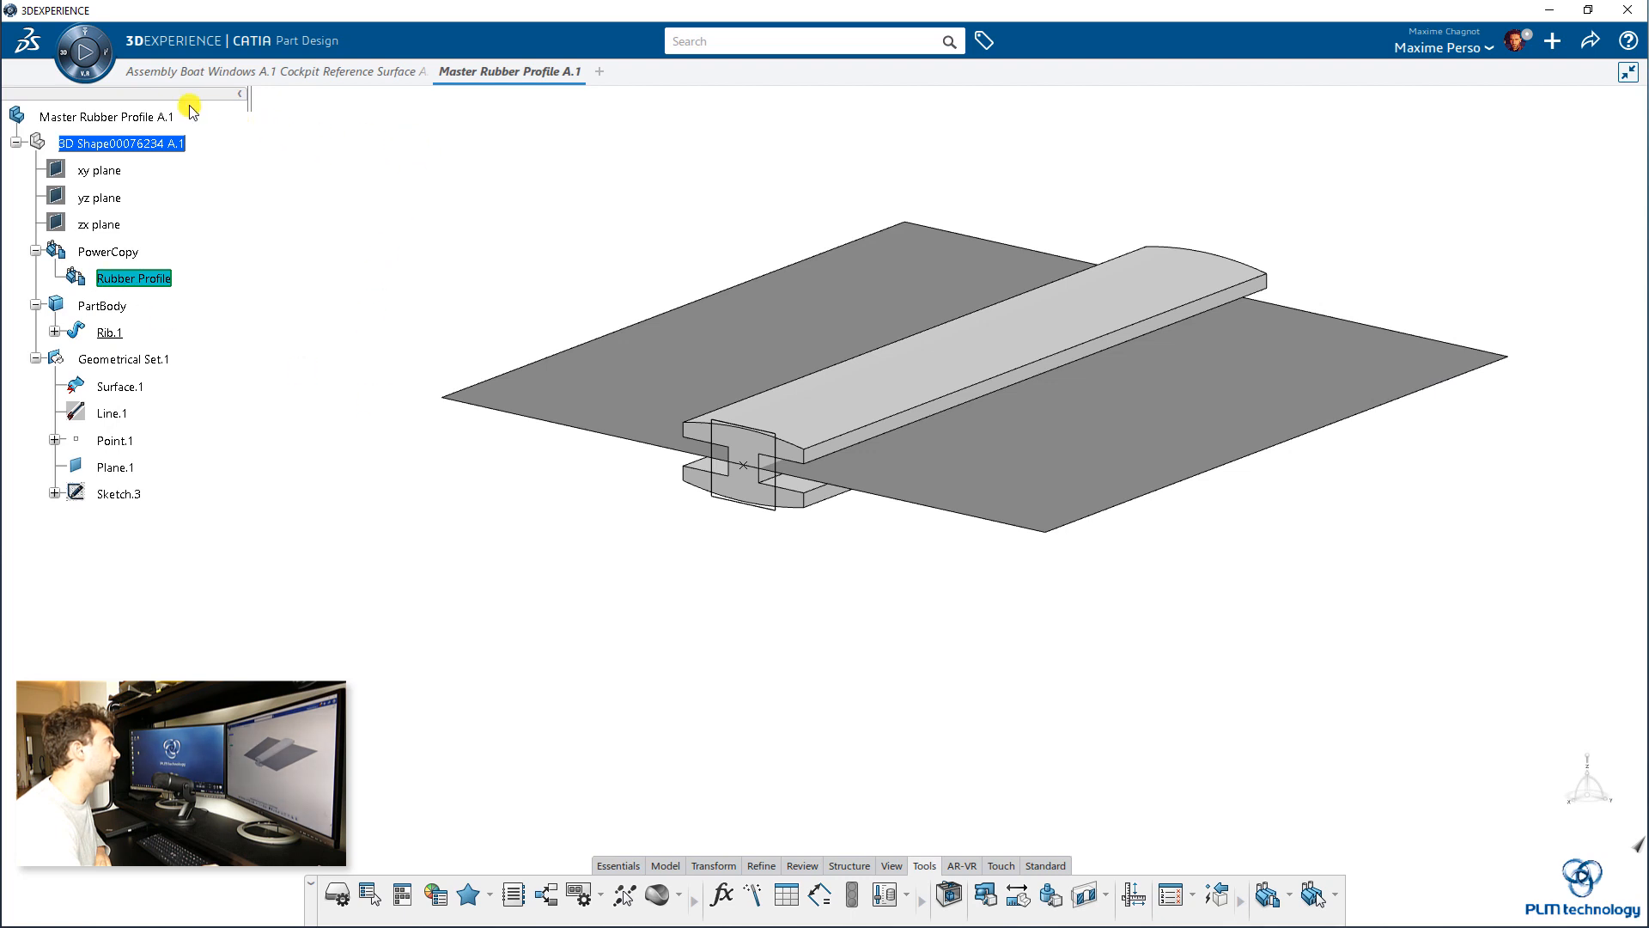
{"action": "left_click", "coordinate": [160, 74]}
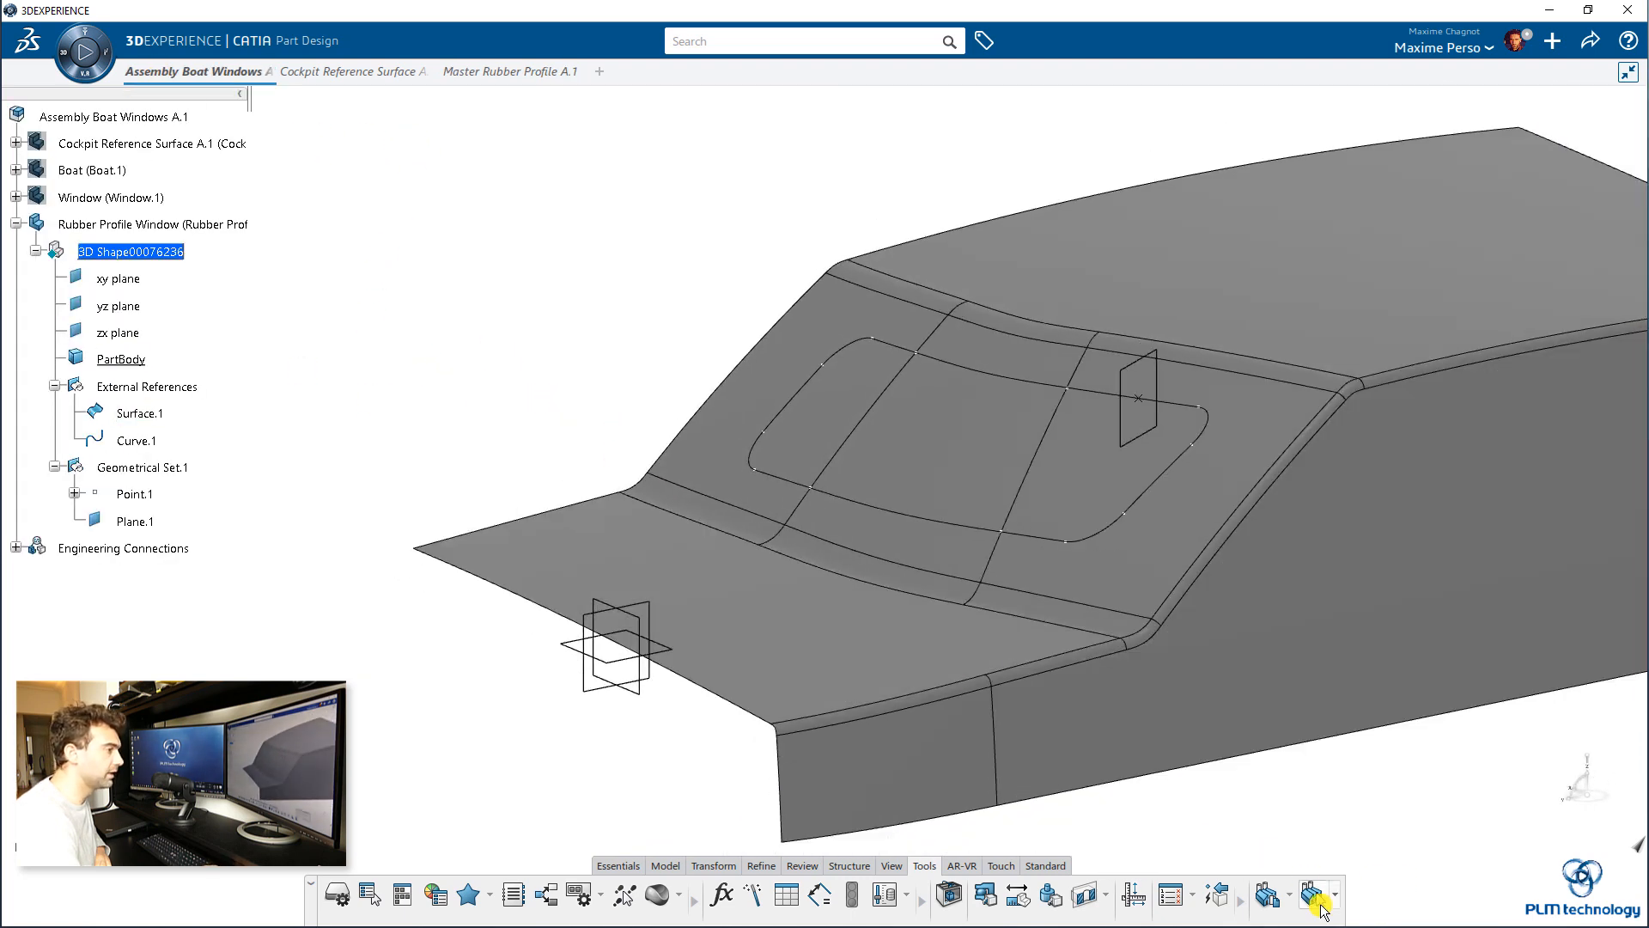
{"action": "left_click", "coordinate": [1316, 900]}
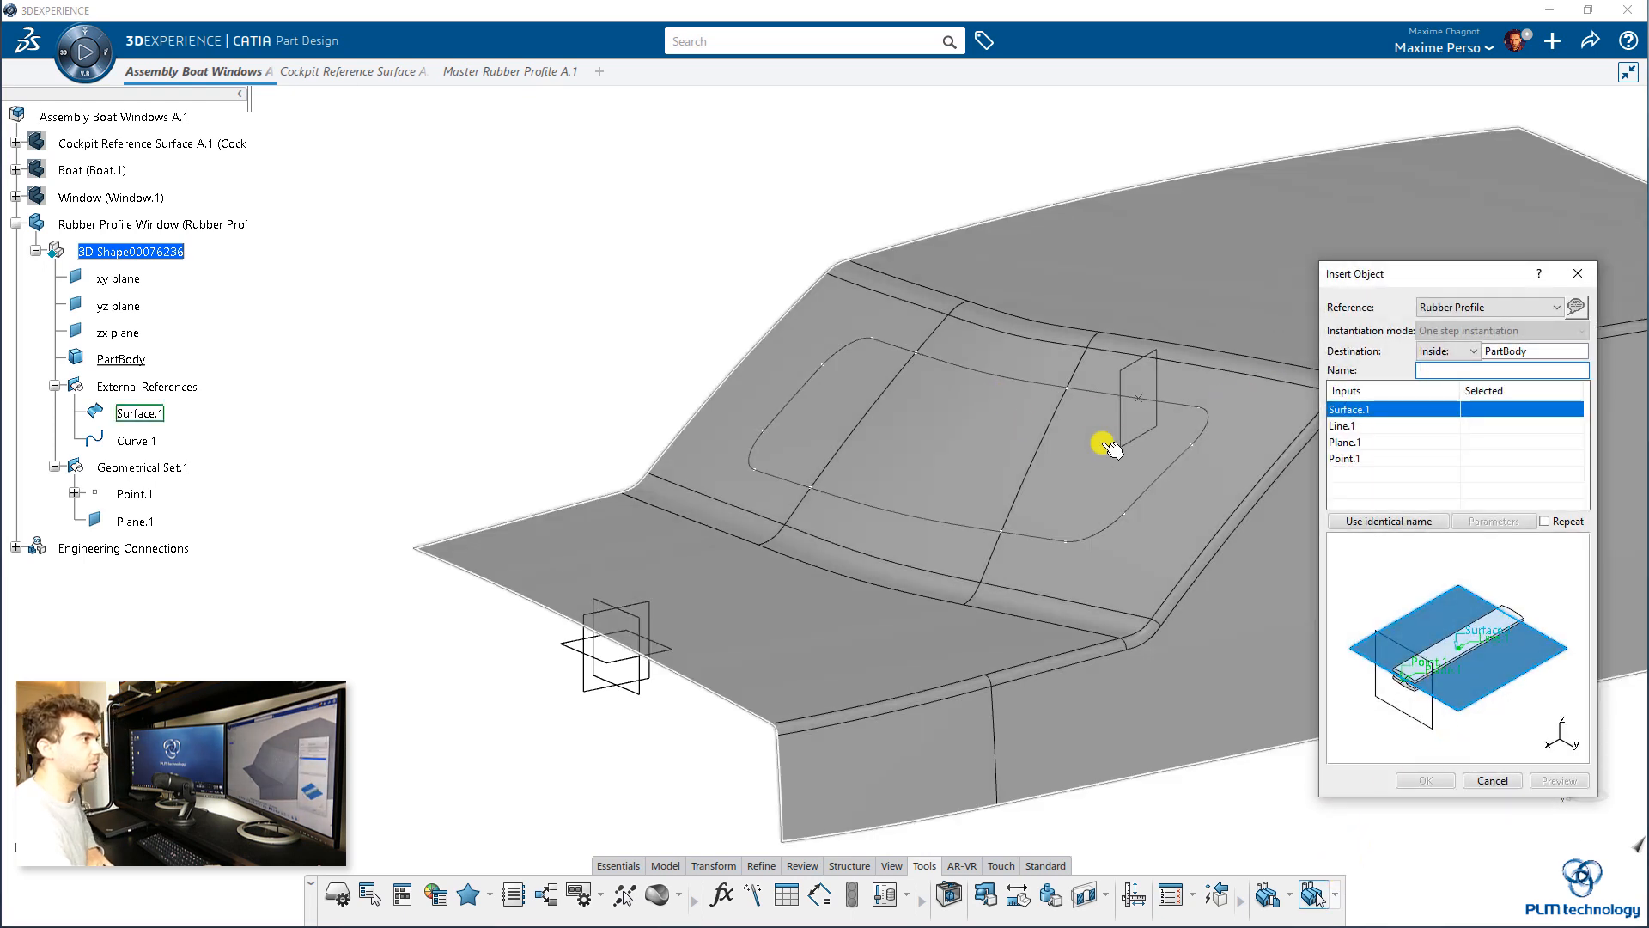
Assign Surface.1, Curve.1, Plane.1 and Point.1 to the power copy's surface, line, plane and point inputs, and insert the previewed profile.
{"action": "middle_click_drag", "start_coordinate": [729, 287], "coordinate": [622, 336]}
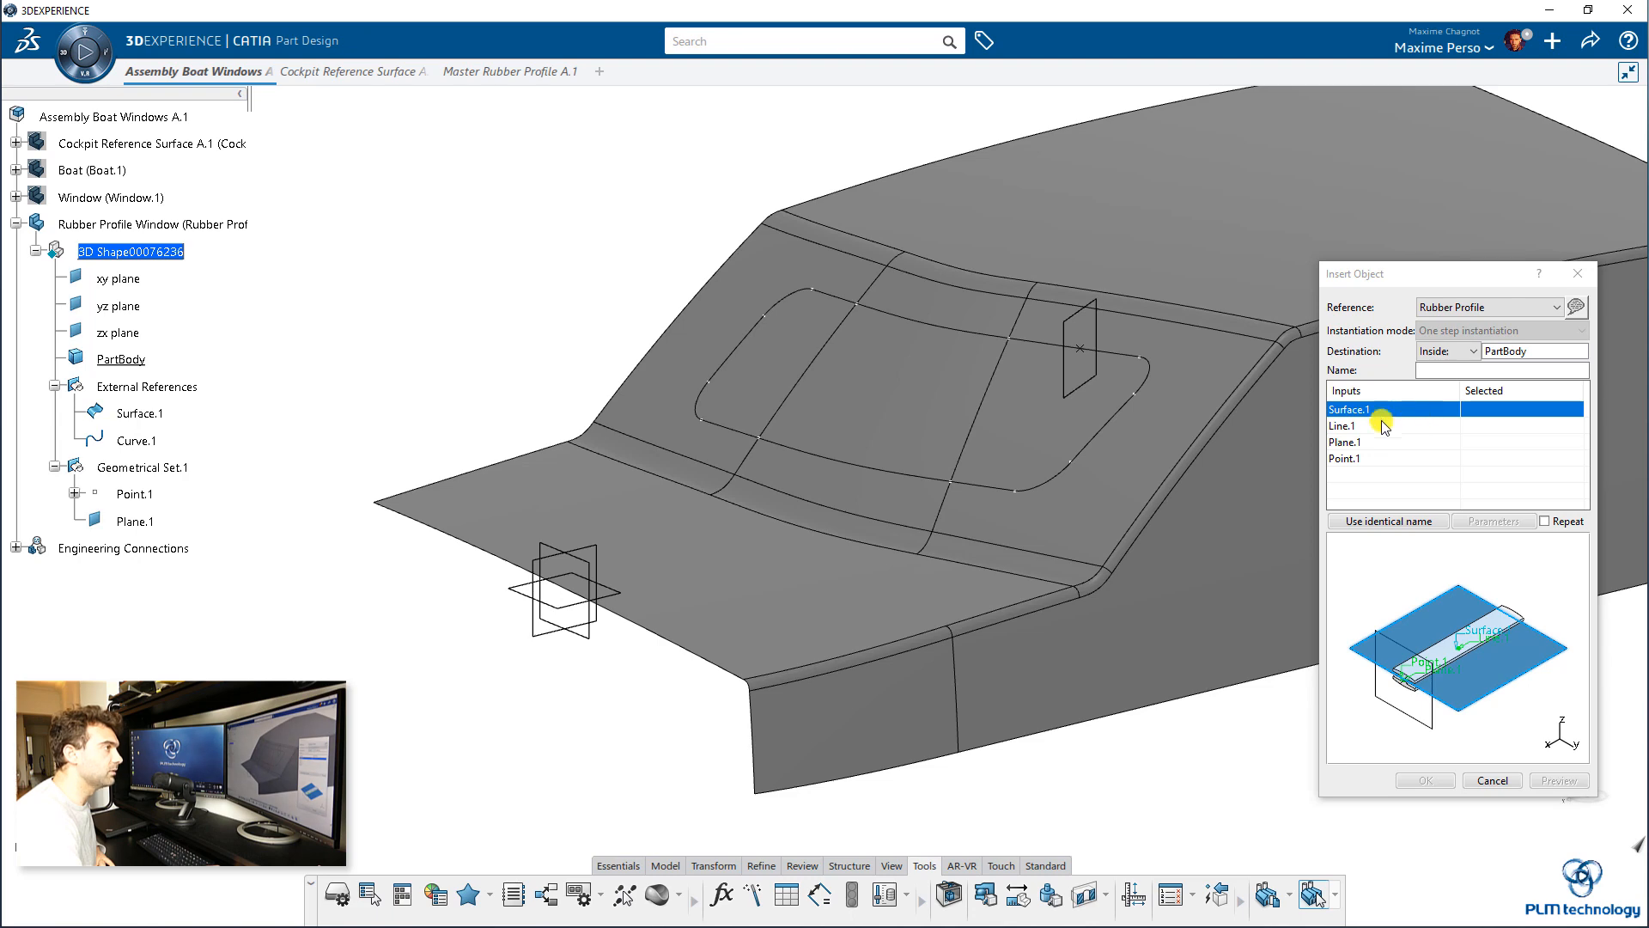
{"action": "left_click", "coordinate": [804, 273]}
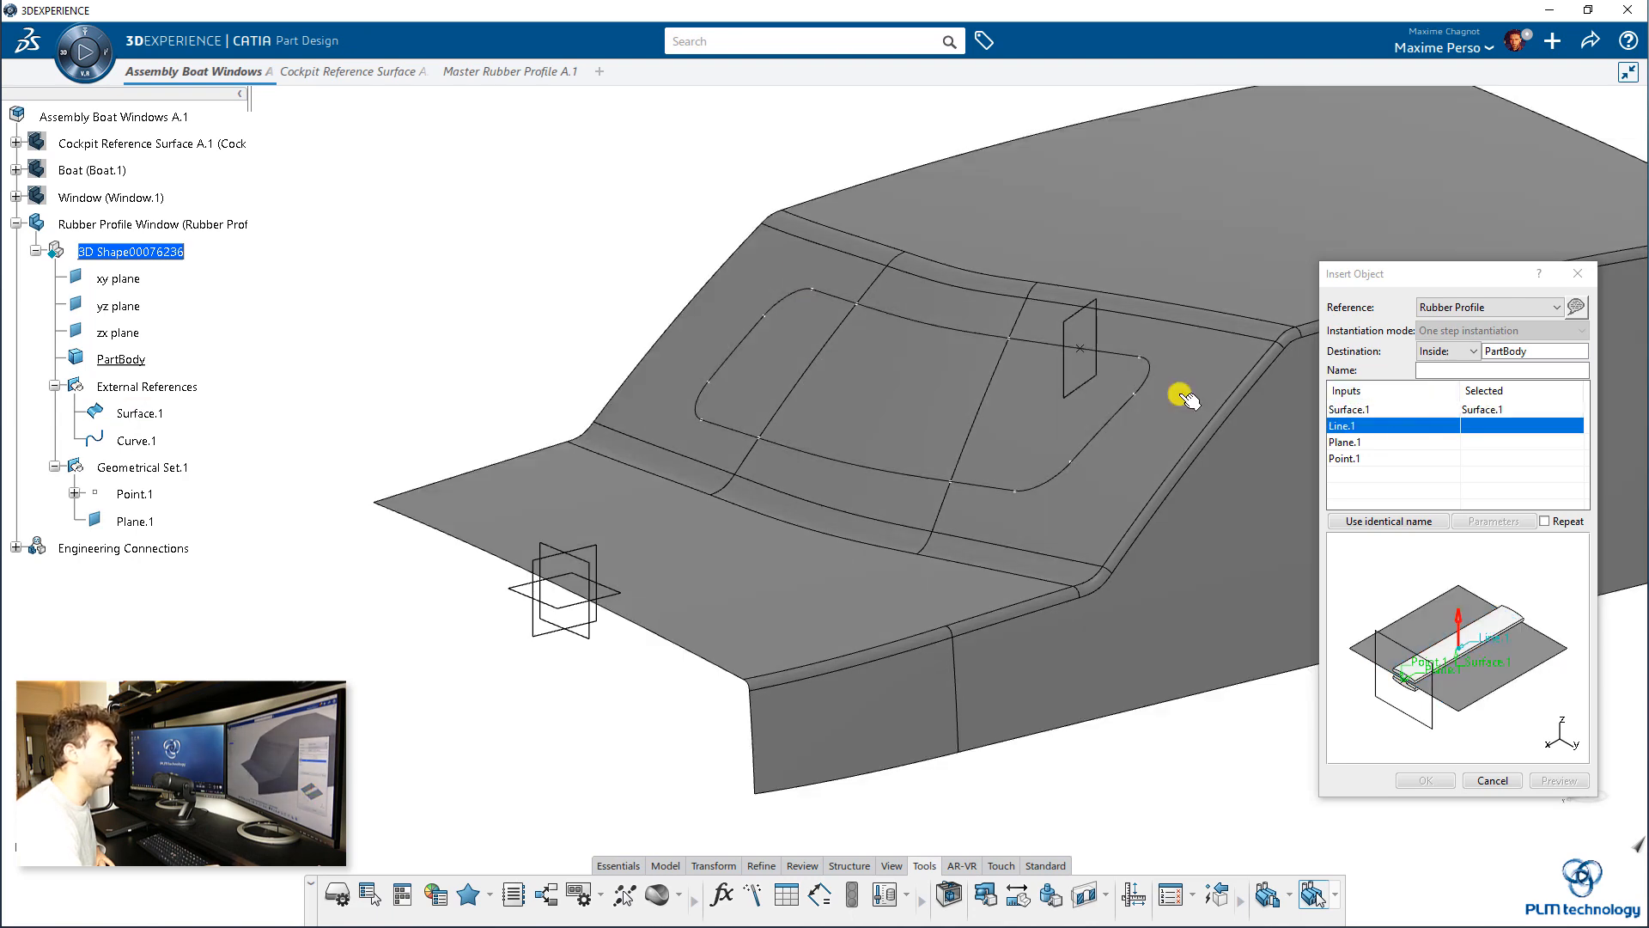
{"action": "left_click", "coordinate": [837, 305]}
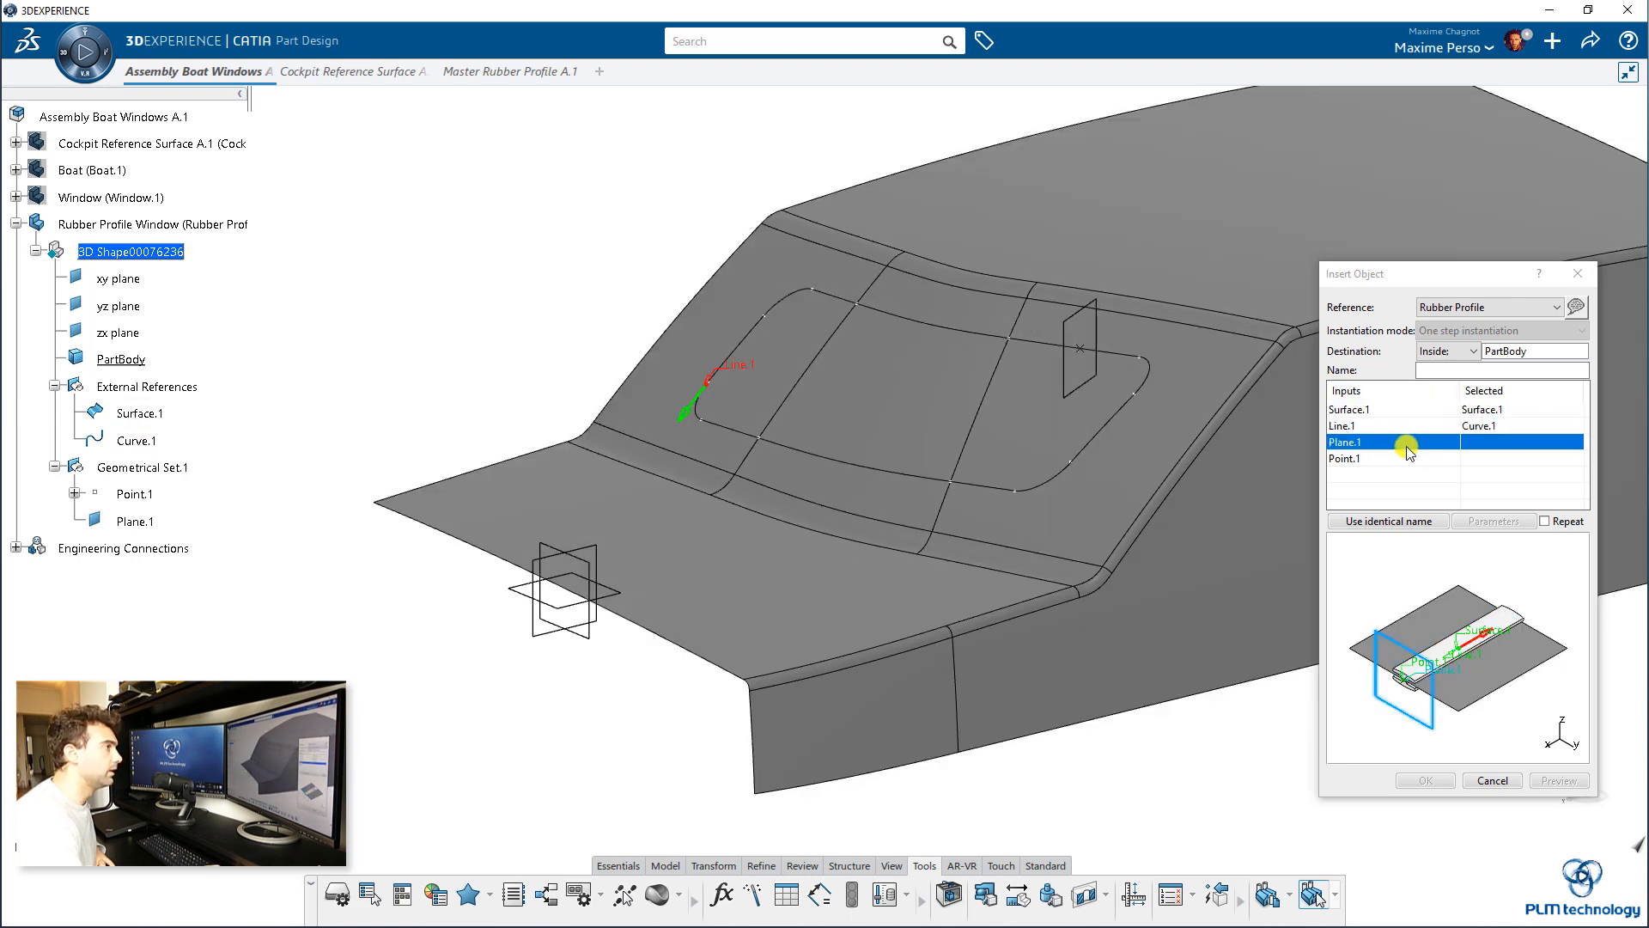
{"action": "left_click", "coordinate": [1065, 392]}
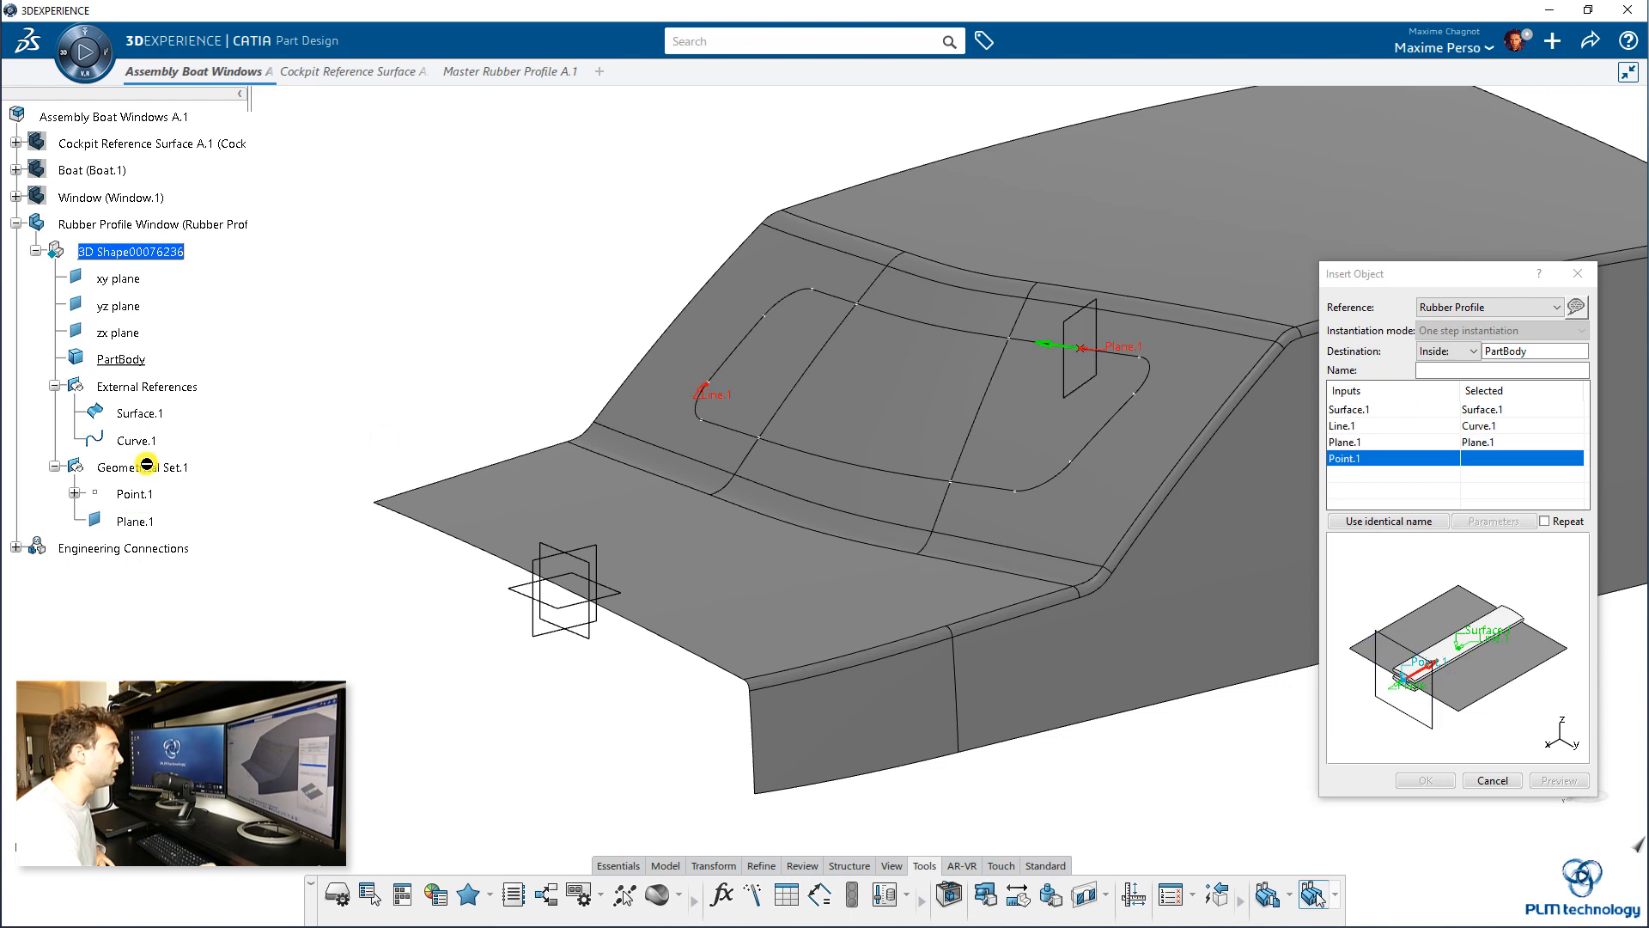
{"action": "left_click", "coordinate": [129, 493]}
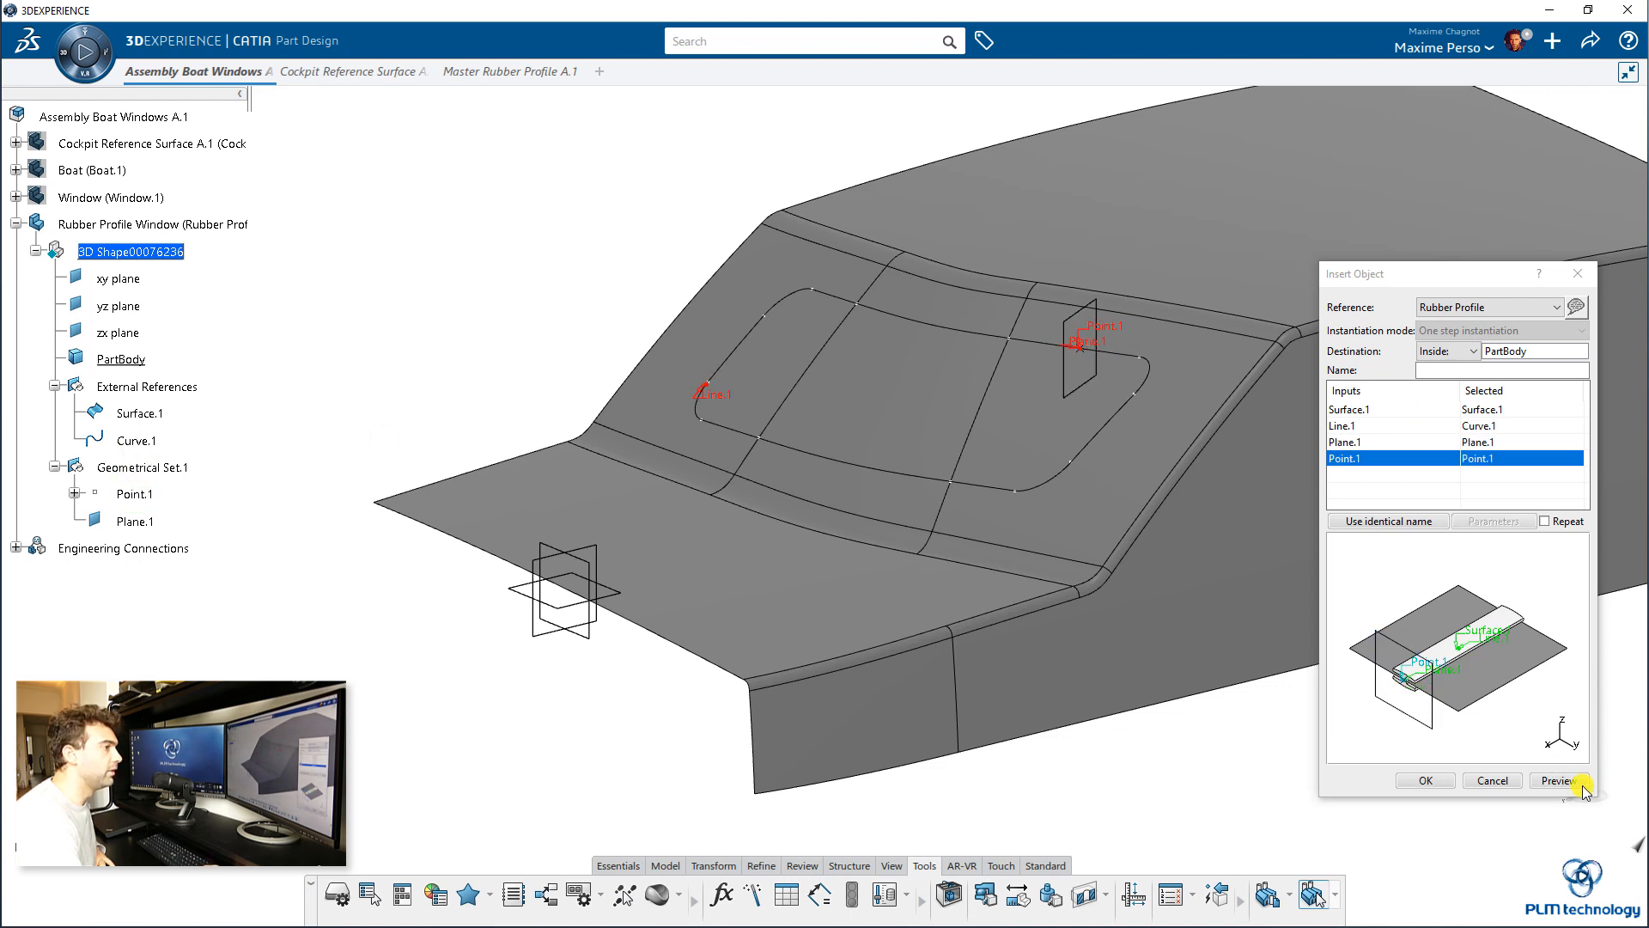
{"action": "left_click", "coordinate": [1561, 781]}
{"action": "middle_click_drag", "start_coordinate": [1265, 702], "coordinate": [284, 568]}
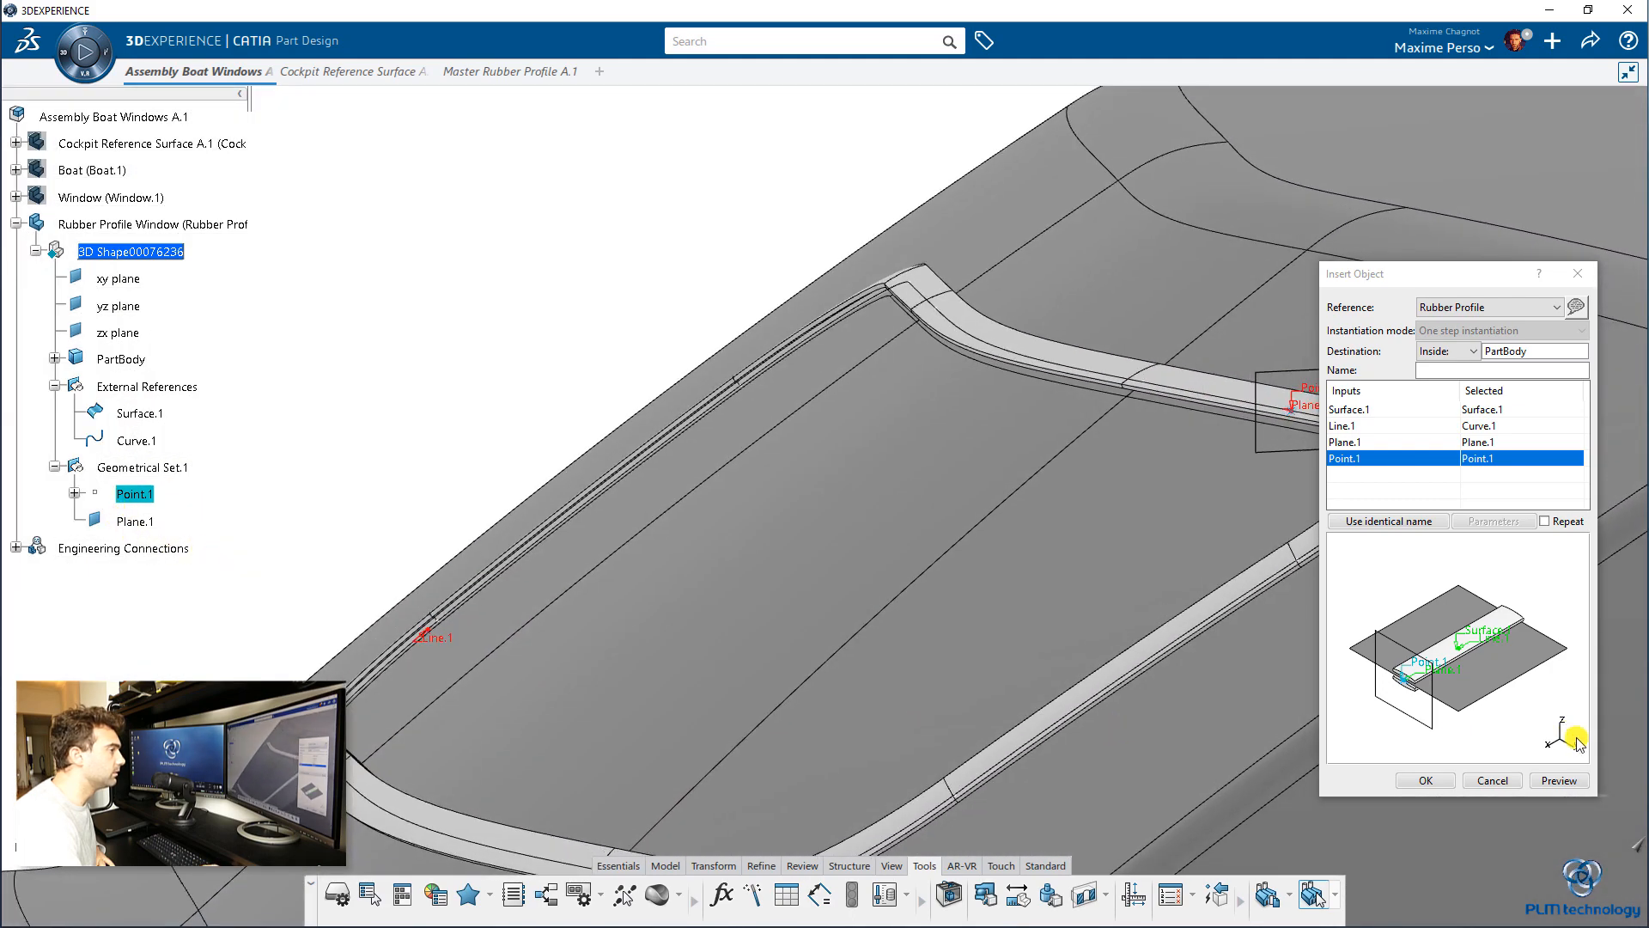
{"action": "left_click", "coordinate": [1433, 779]}
Hide the External References and Geometrical Set.1 of the Rubber Profile Window part and collapse them in the tree.
{"action": "middle_click_drag", "start_coordinate": [625, 415], "coordinate": [455, 400]}
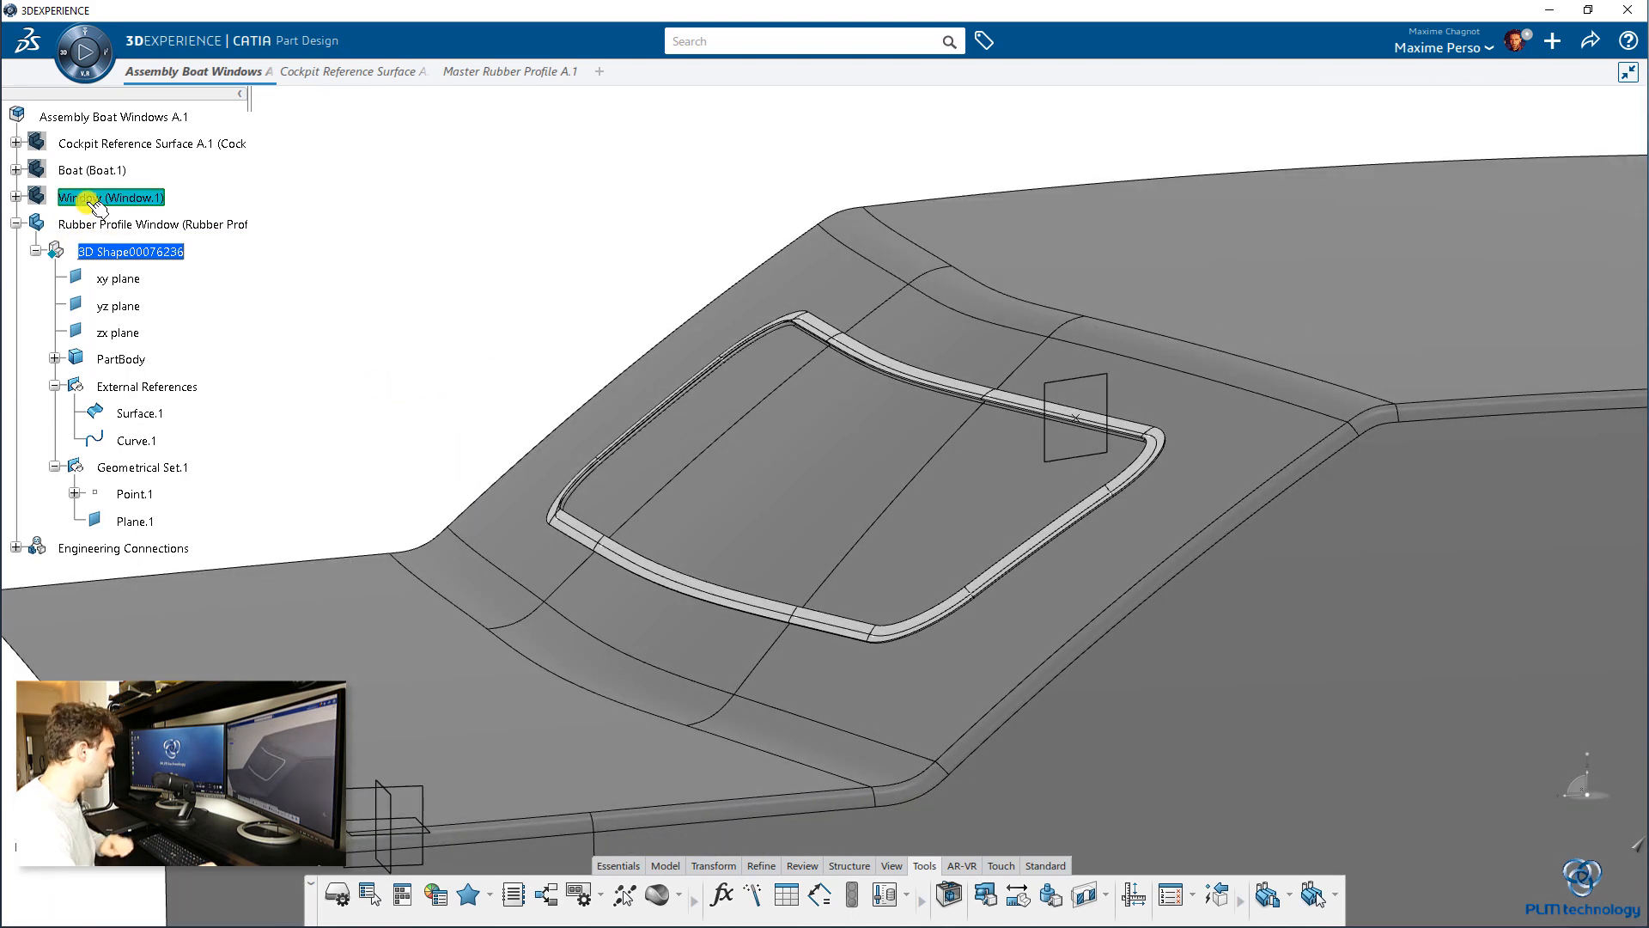
{"action": "right_click", "coordinate": [142, 391]}
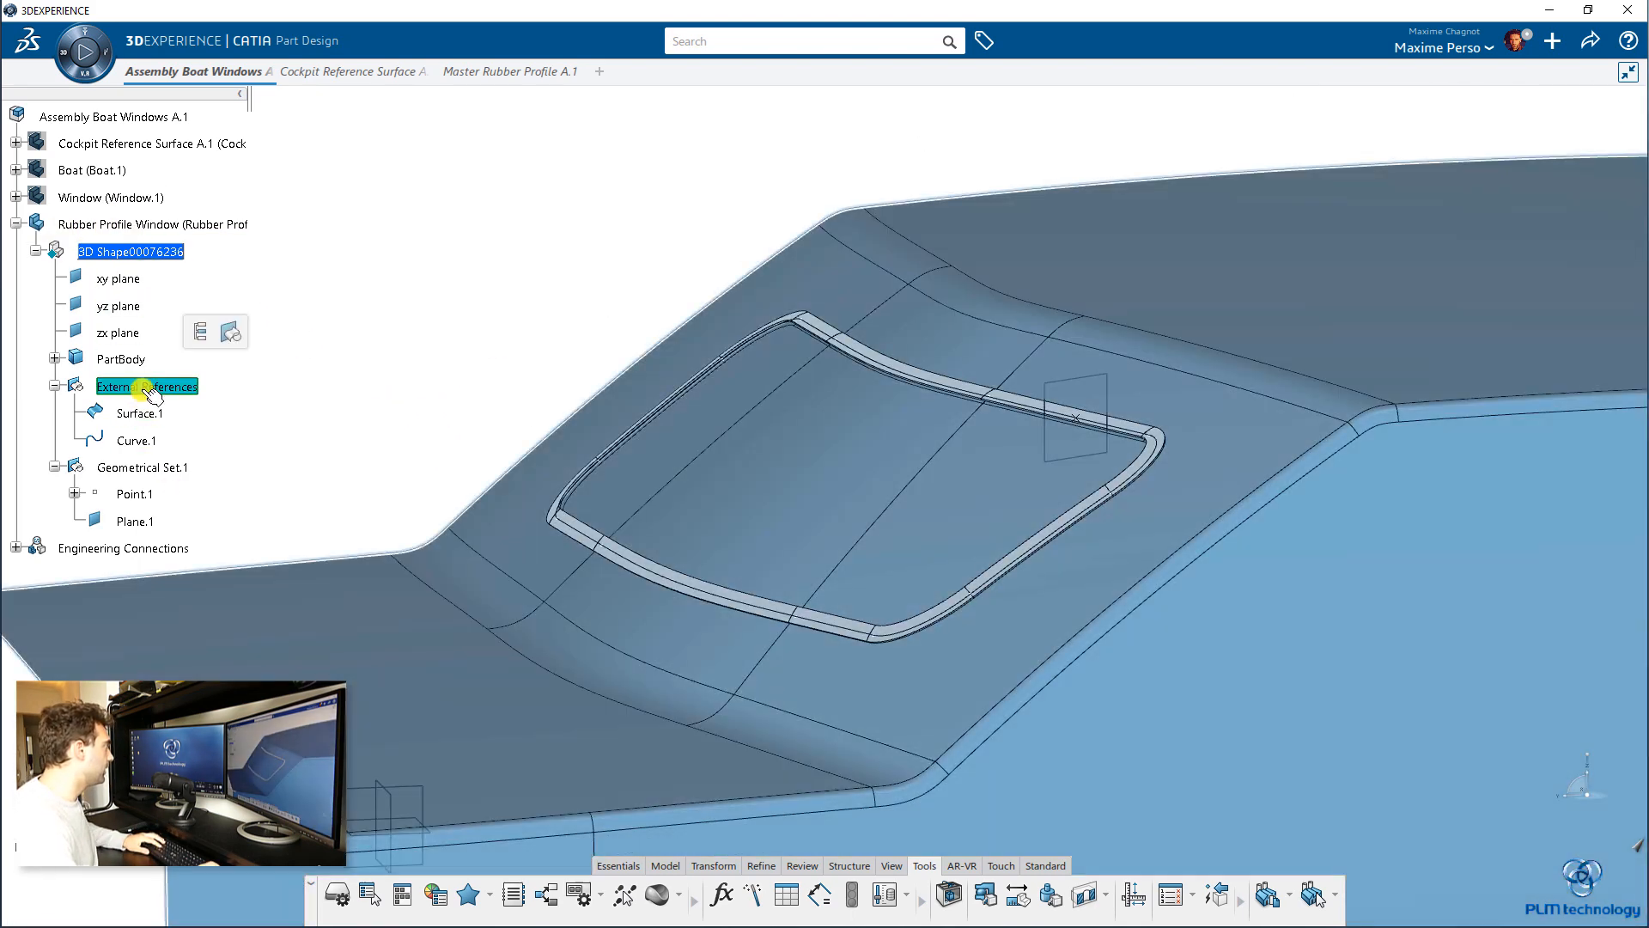
{"action": "left_click", "coordinate": [194, 443]}
{"action": "right_click", "coordinate": [170, 467]}
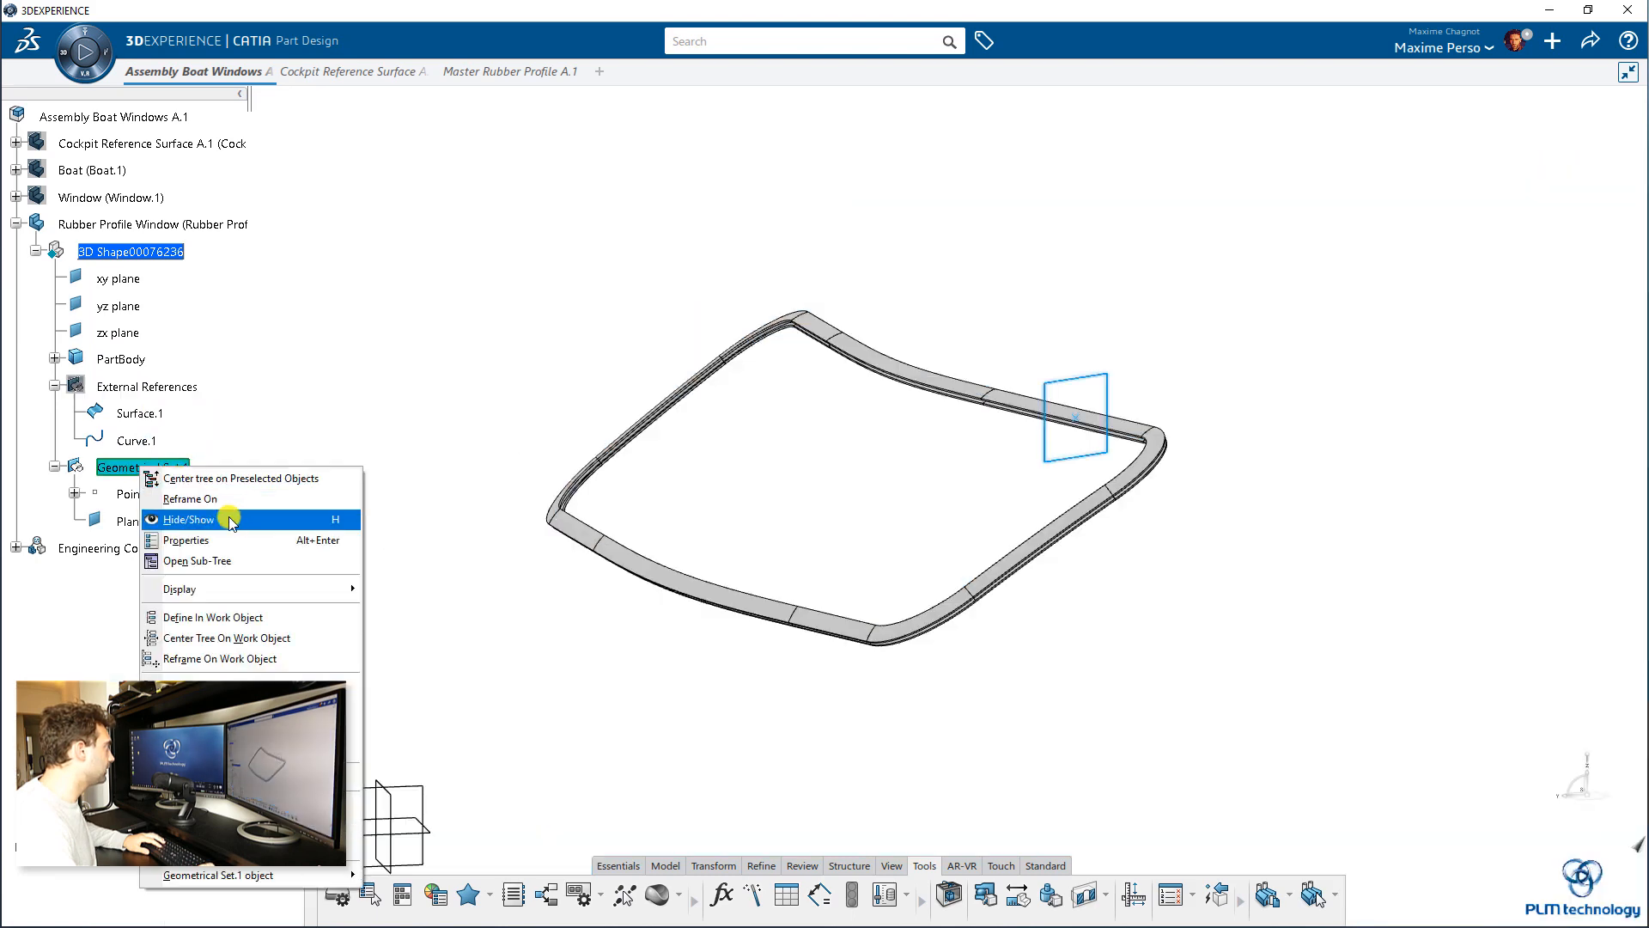
{"action": "left_click", "coordinate": [215, 519]}
{"action": "left_click", "coordinate": [54, 385]}
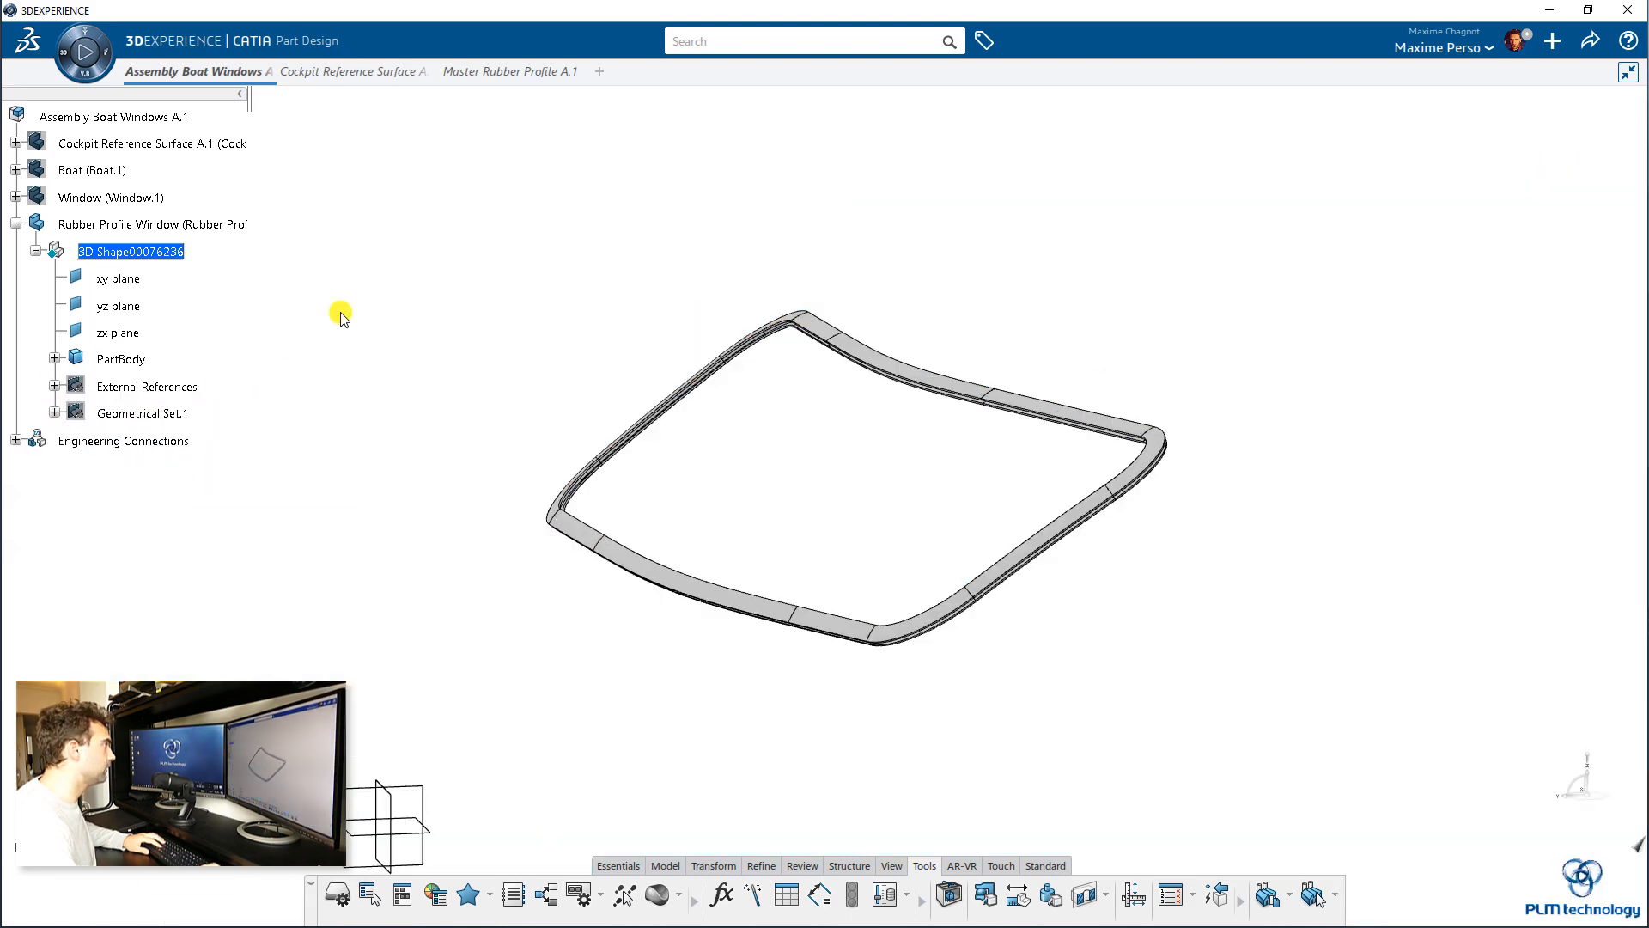
Show the Boat and Window parts in the assembly.
{"action": "right_click", "coordinate": [103, 175]}
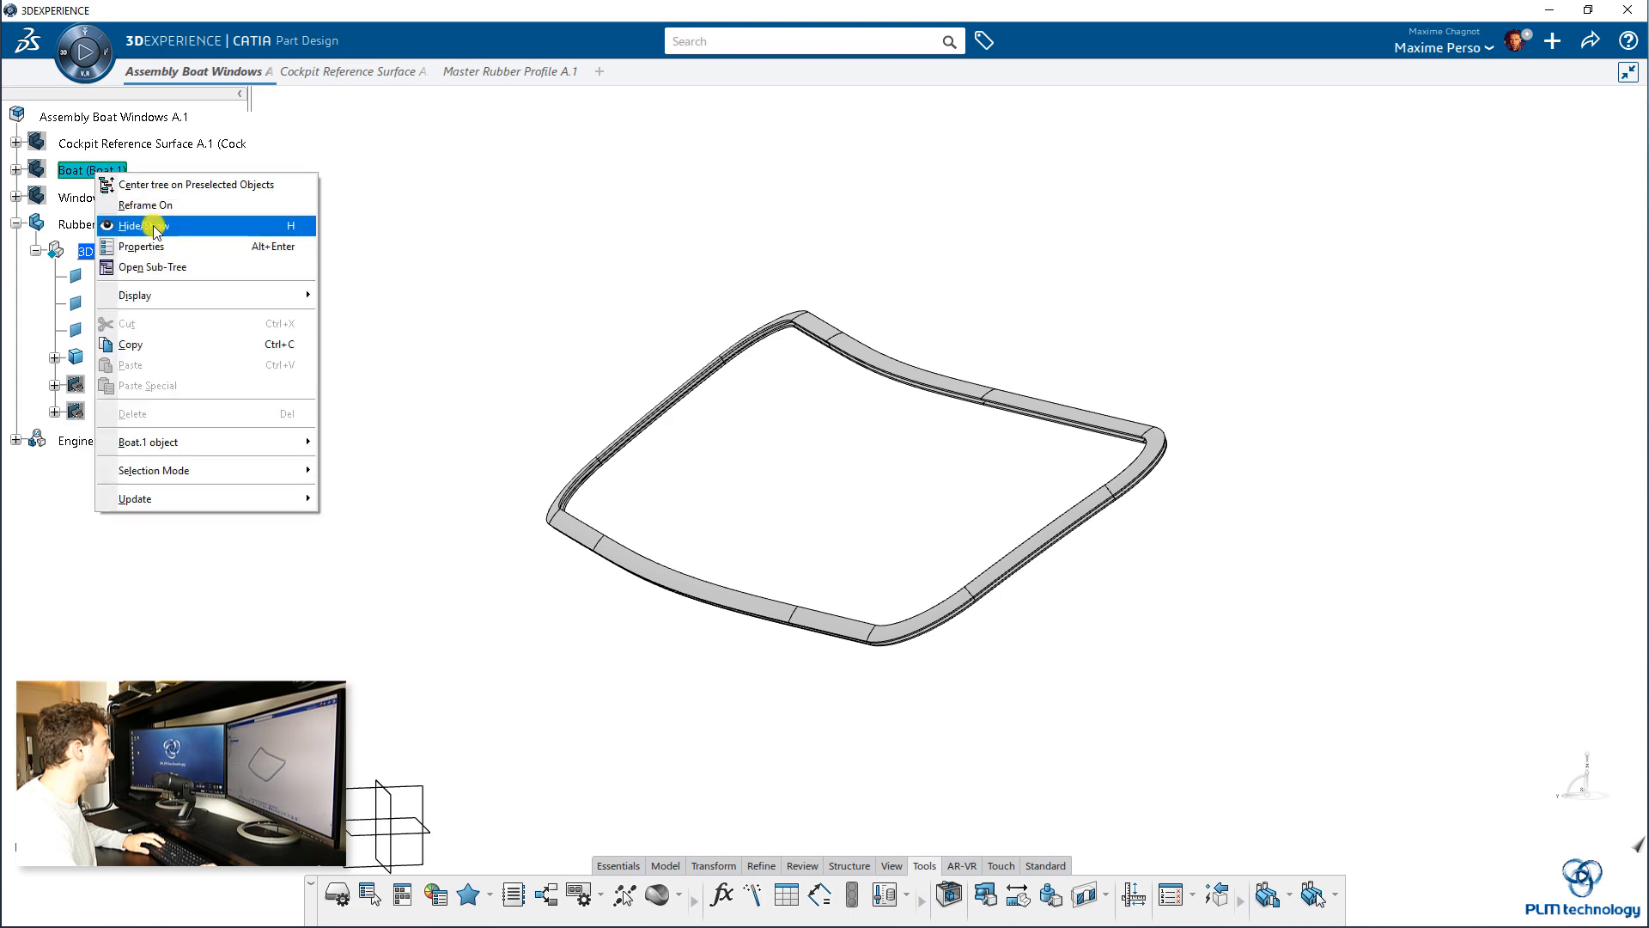
{"action": "left_click", "coordinate": [154, 223]}
{"action": "right_click", "coordinate": [121, 199]}
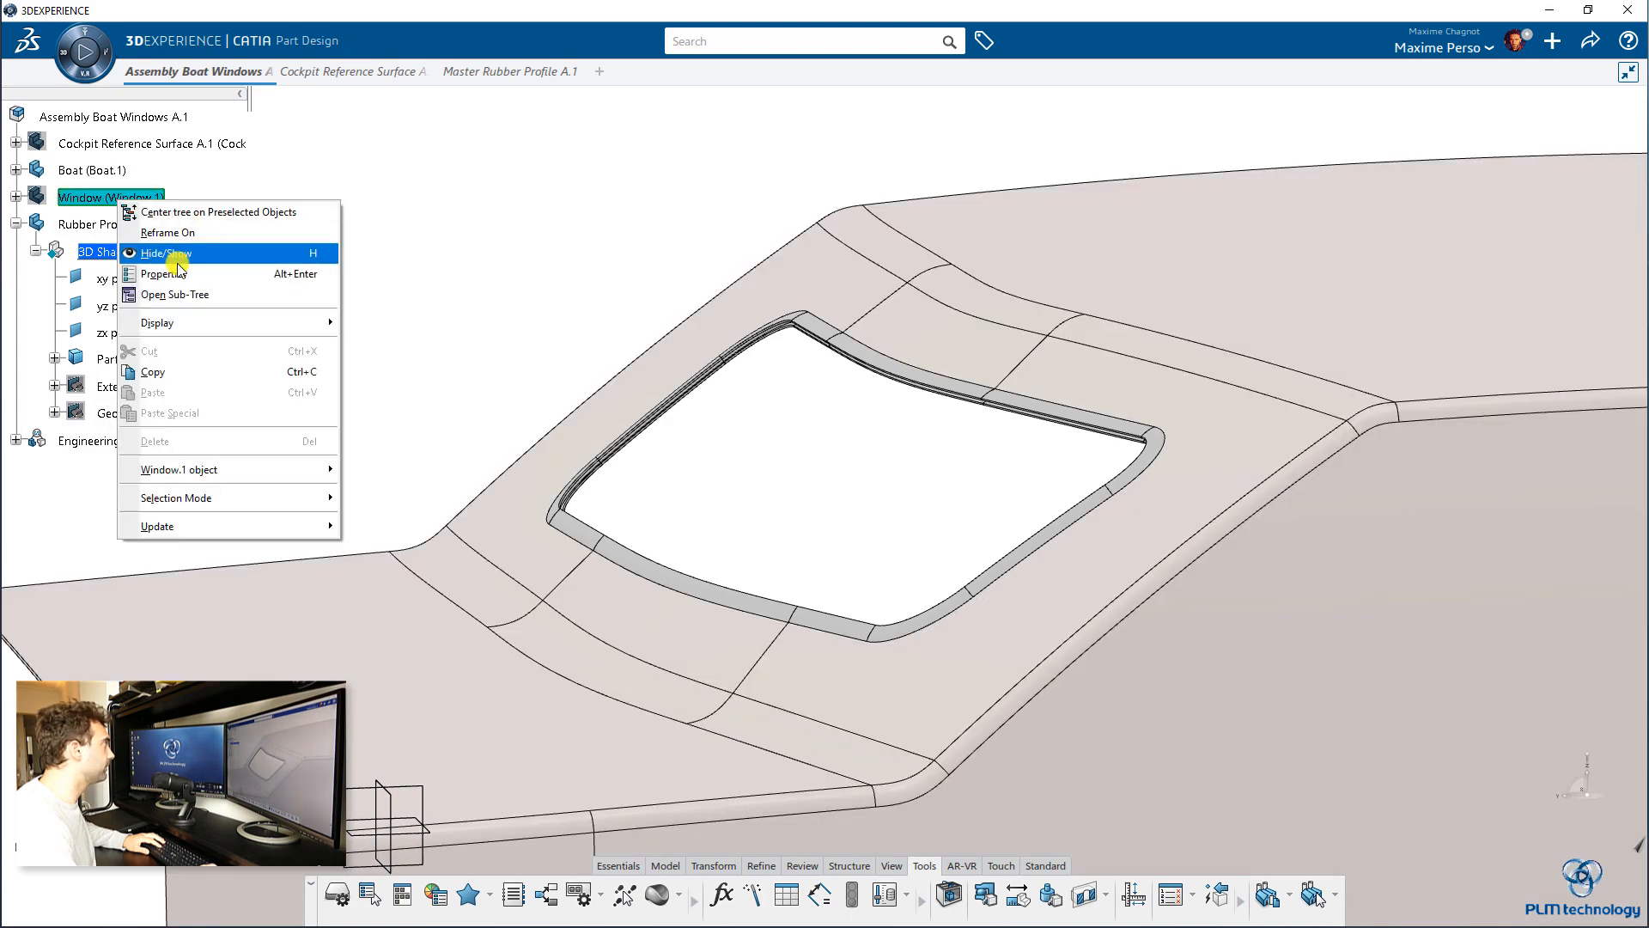
{"action": "left_click", "coordinate": [173, 254]}
Set the fill color of the rubber profile's PartBody to dark grey in its graphic properties.
{"action": "scroll", "coordinate": [564, 399], "scroll_direction": "up", "scroll_amount": 2}
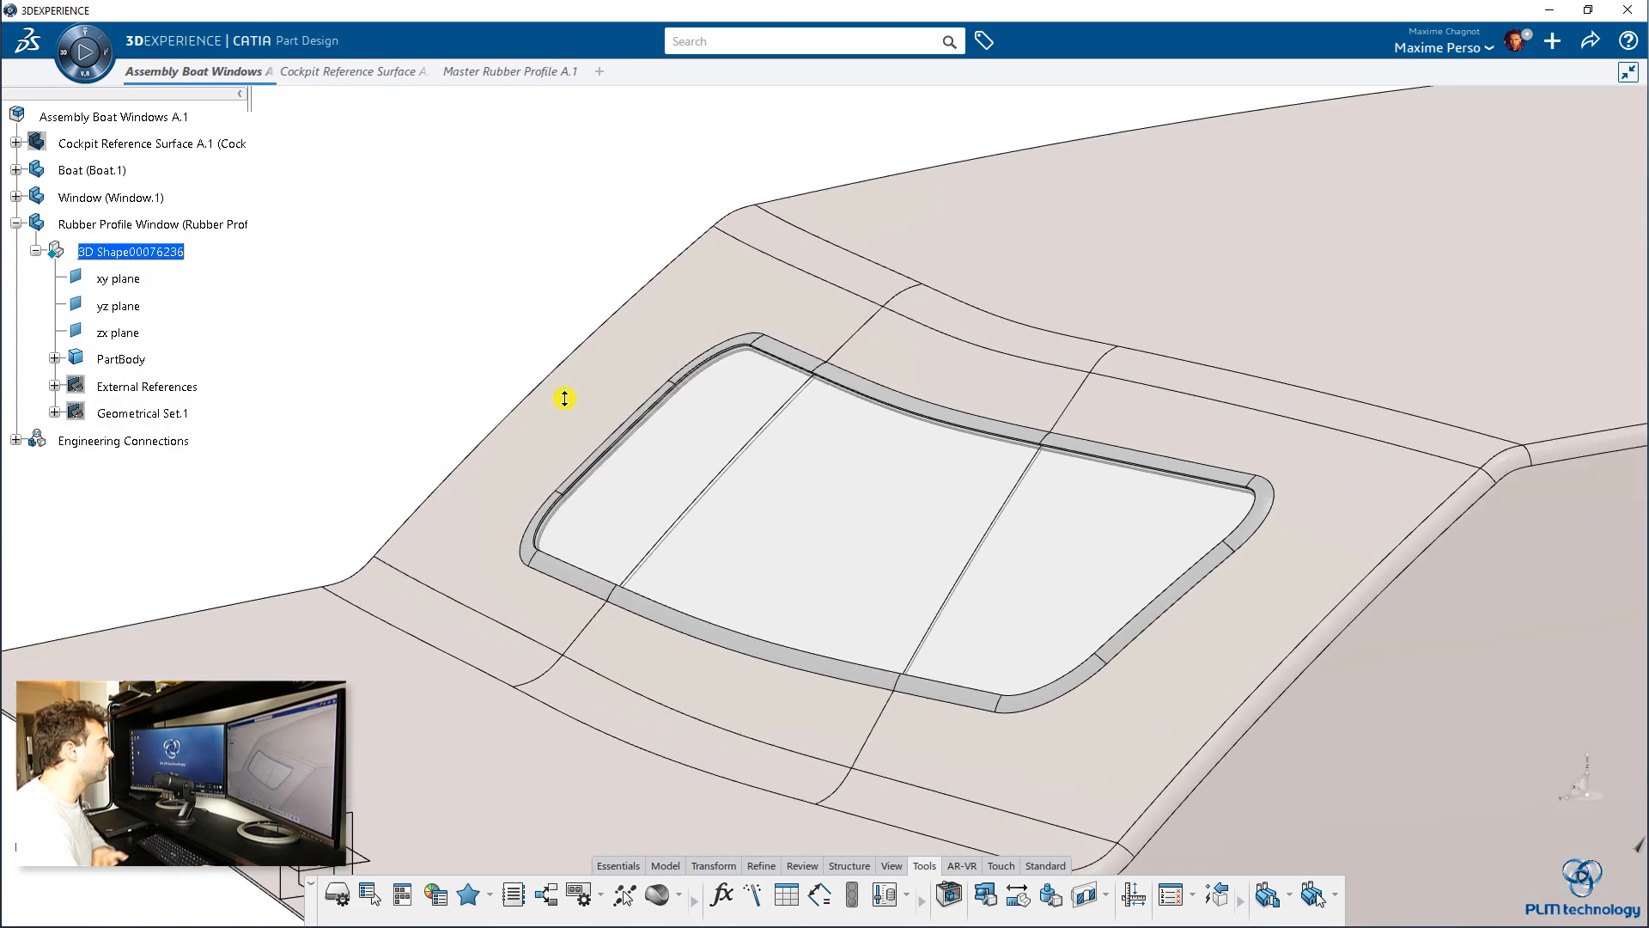
{"action": "middle_click_drag", "start_coordinate": [564, 398], "coordinate": [602, 257]}
{"action": "middle_click_drag", "start_coordinate": [770, 373], "coordinate": [1206, 677]}
{"action": "middle_click", "coordinate": [611, 563]}
{"action": "middle_click_drag", "start_coordinate": [488, 545], "coordinate": [558, 574]}
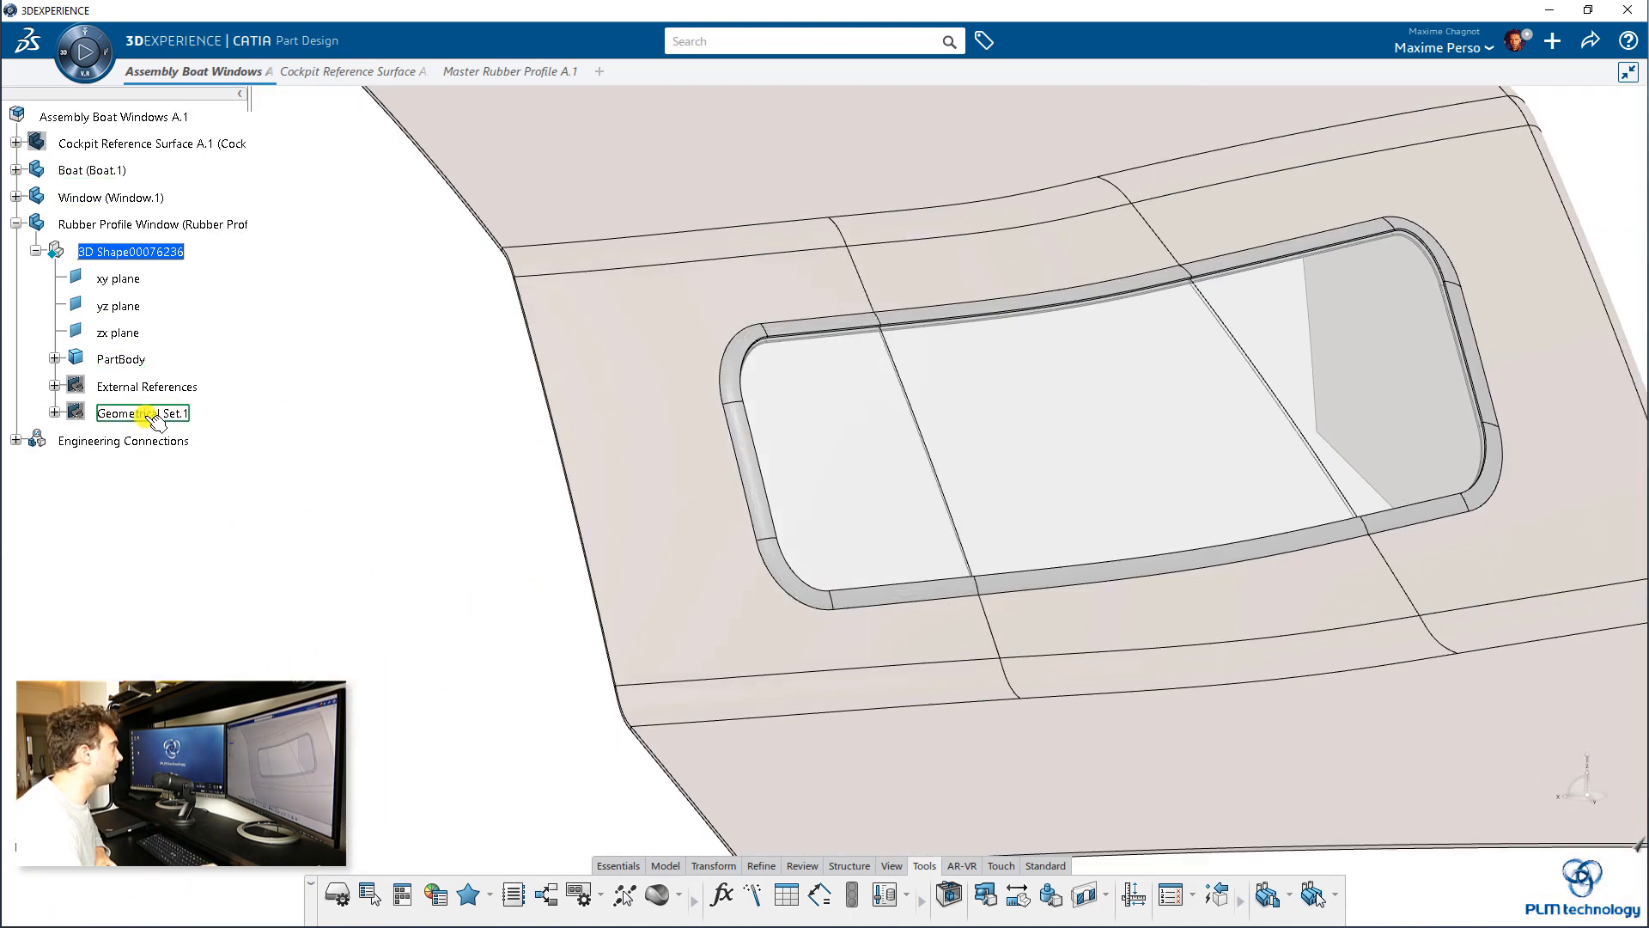
{"action": "right_click", "coordinate": [129, 359]}
{"action": "left_click", "coordinate": [160, 432]}
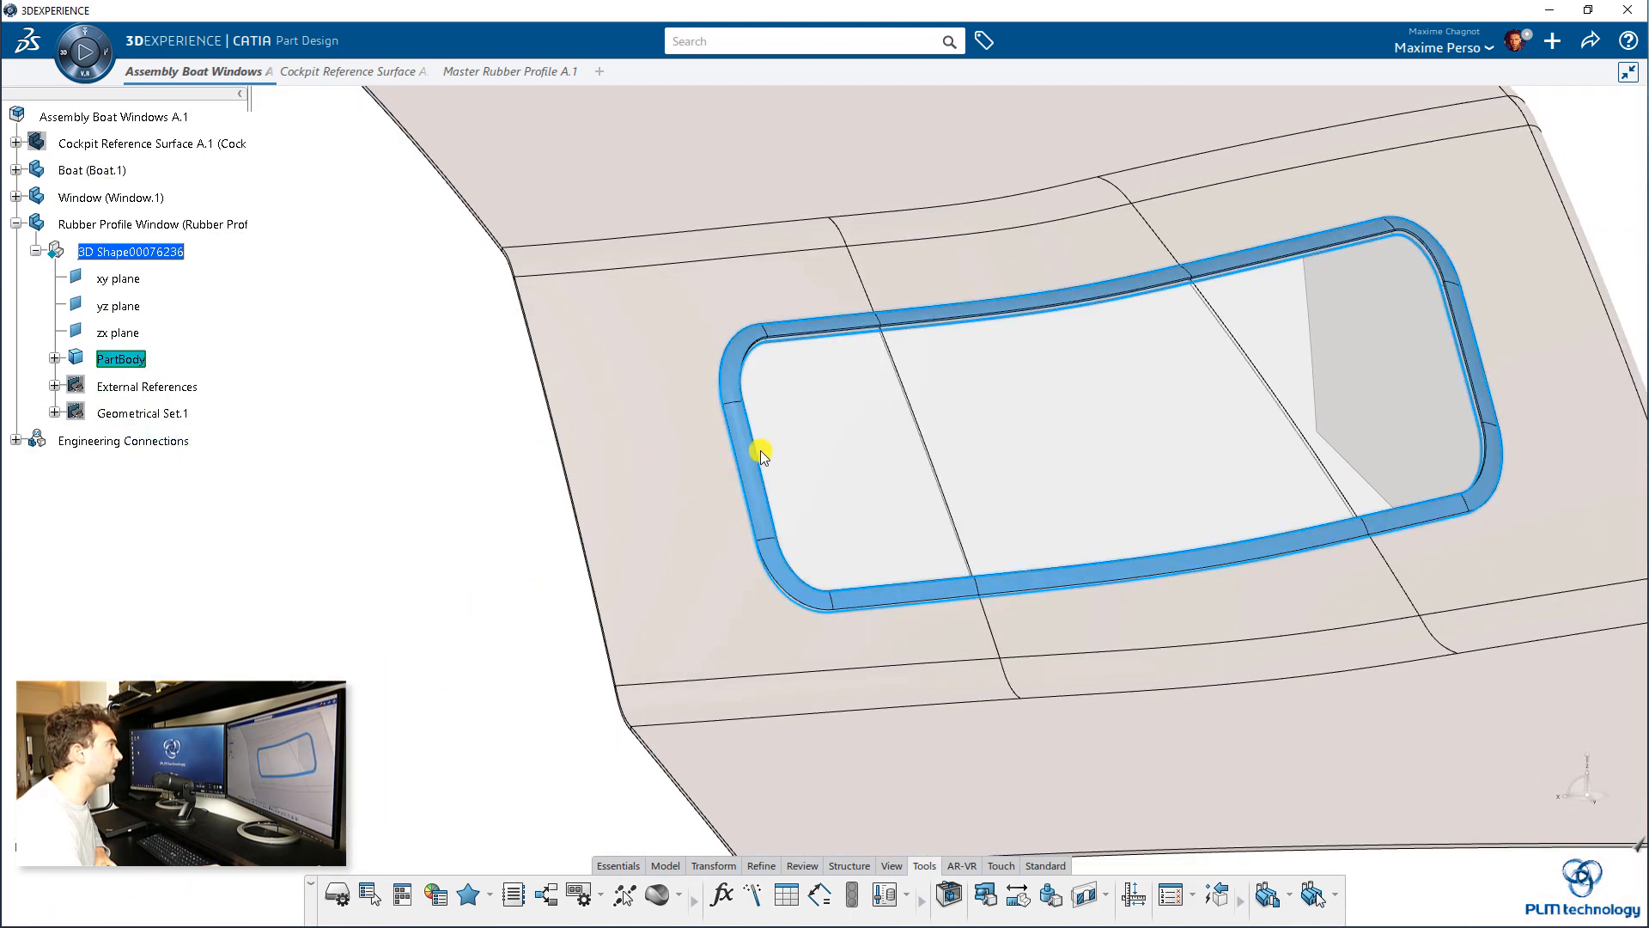
{"action": "left_click", "coordinate": [968, 250]}
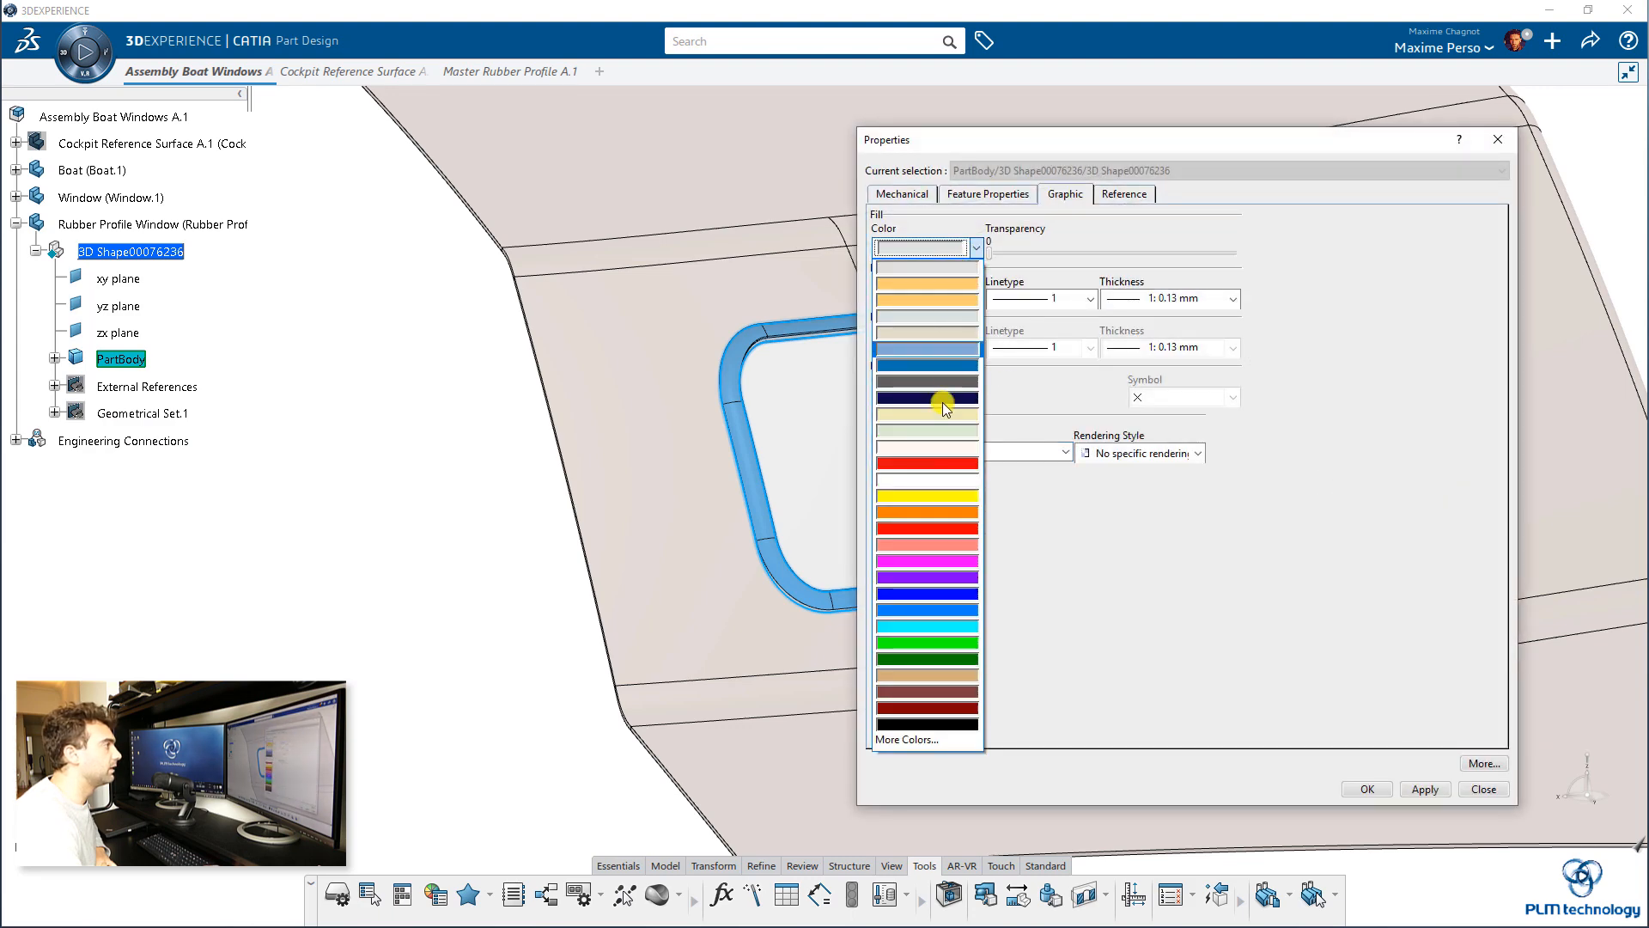
{"action": "left_click", "coordinate": [948, 382]}
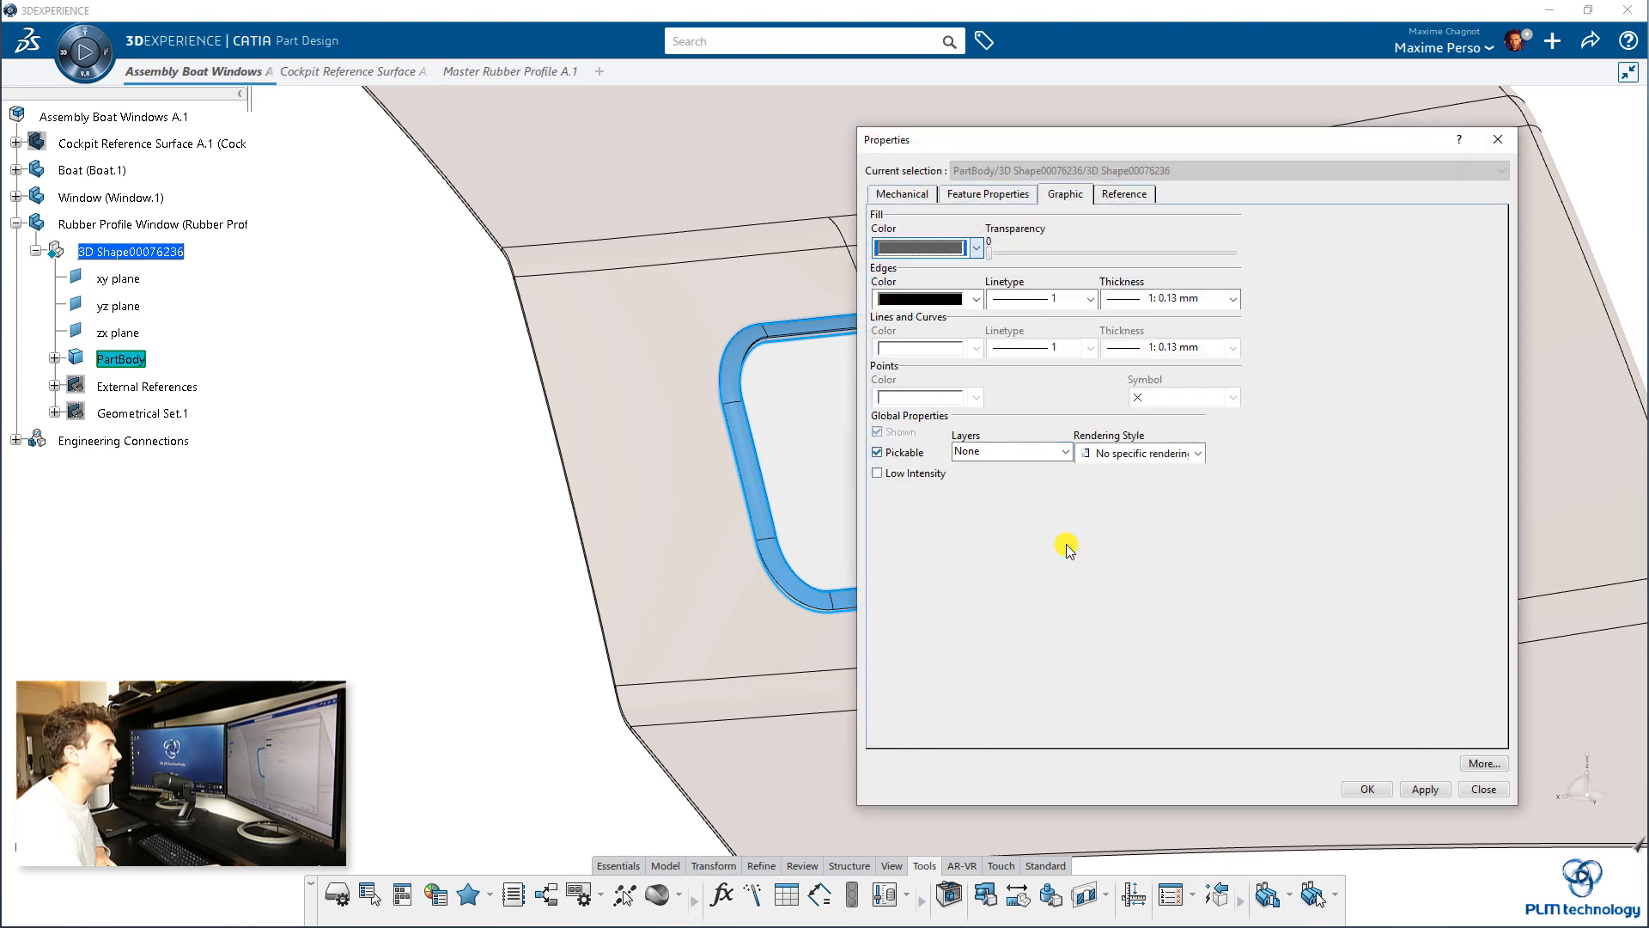
{"action": "left_click", "coordinate": [1429, 787]}
{"action": "left_click", "coordinate": [1380, 790]}
{"action": "left_click", "coordinate": [441, 577]}
Inspect the boat window with its rubber seal from several sides and set the display style to Shading with Material.
{"action": "middle_click_drag", "start_coordinate": [442, 577], "coordinate": [1263, 289]}
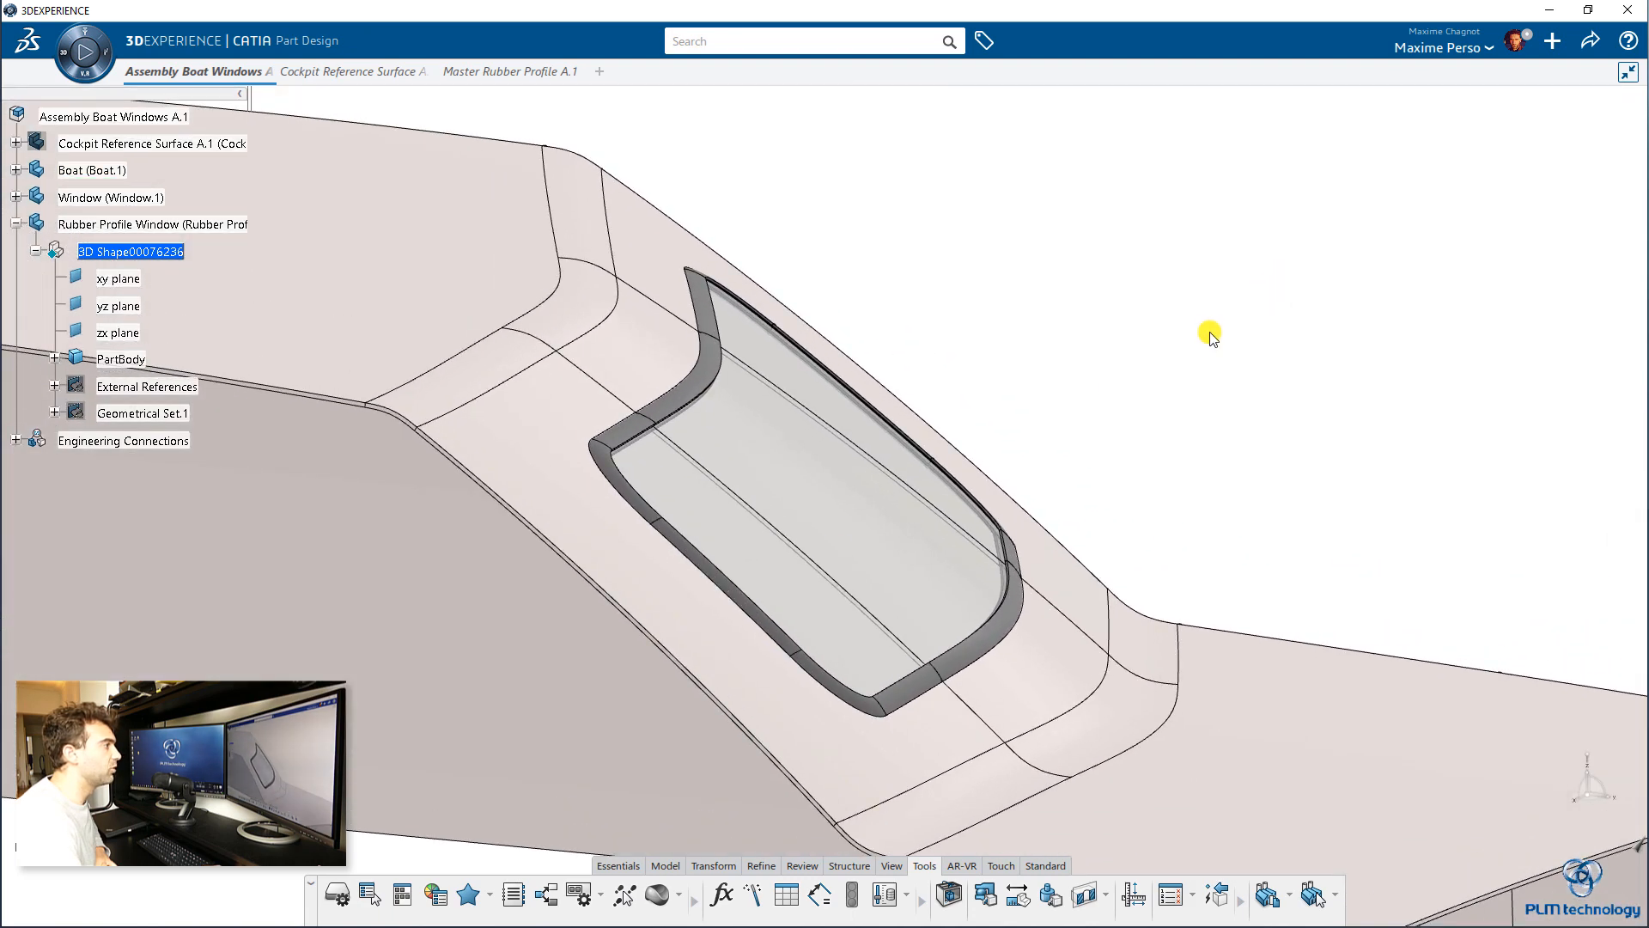
{"action": "middle_click_drag", "start_coordinate": [1206, 340], "coordinate": [427, 412]}
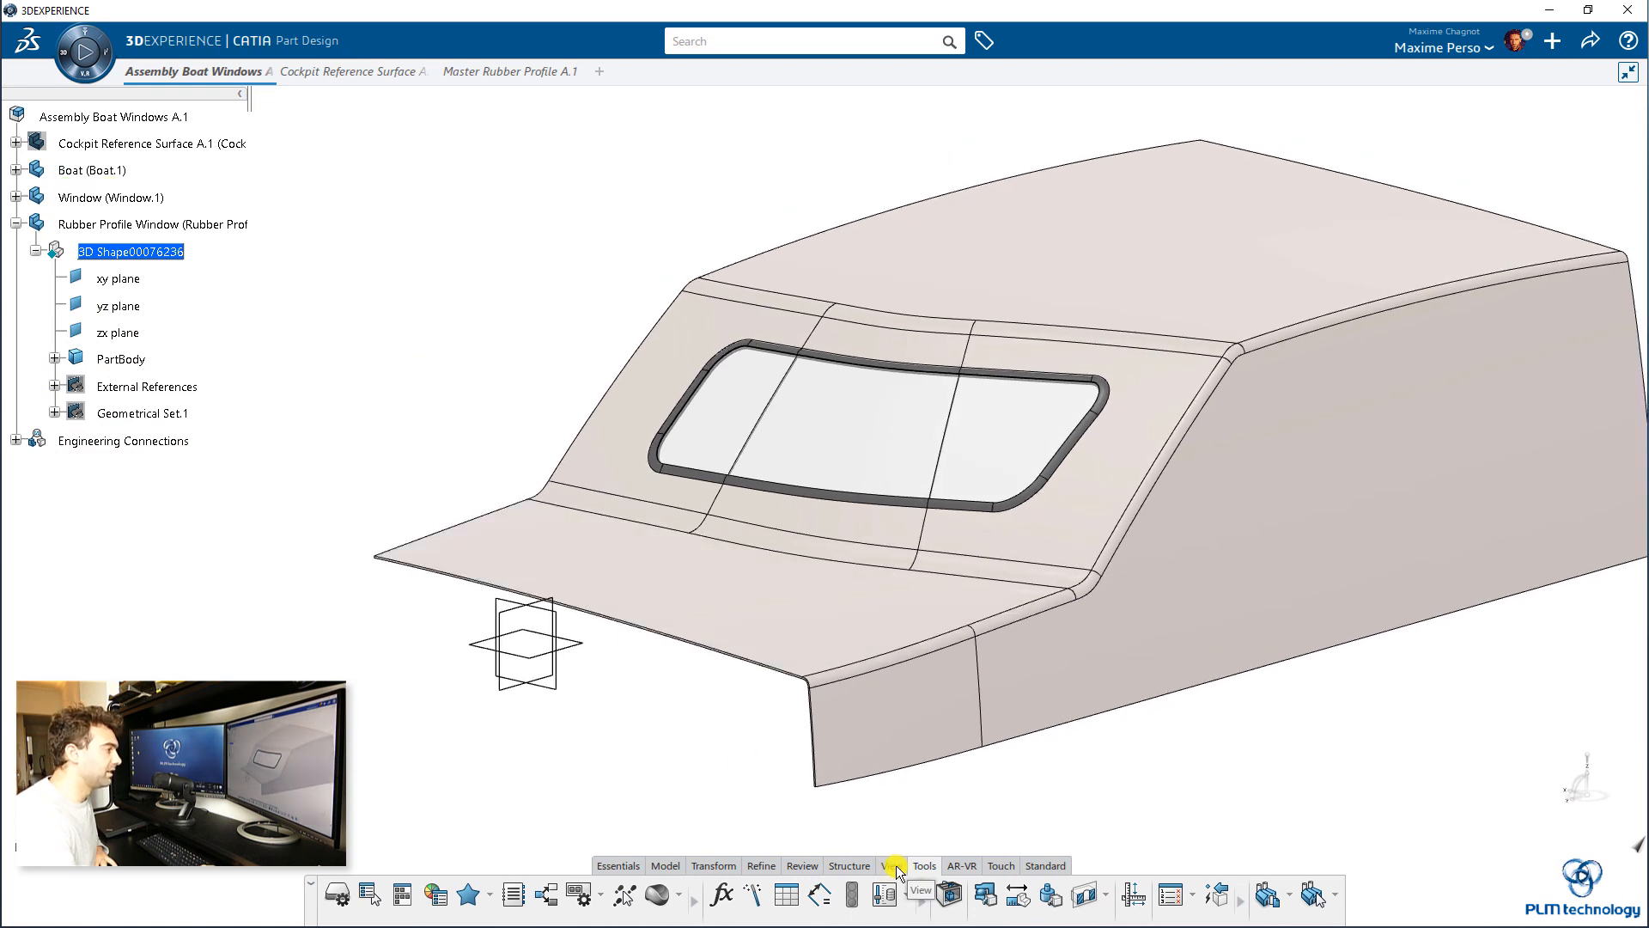
{"action": "left_click", "coordinate": [894, 865]}
{"action": "left_click", "coordinate": [878, 894]}
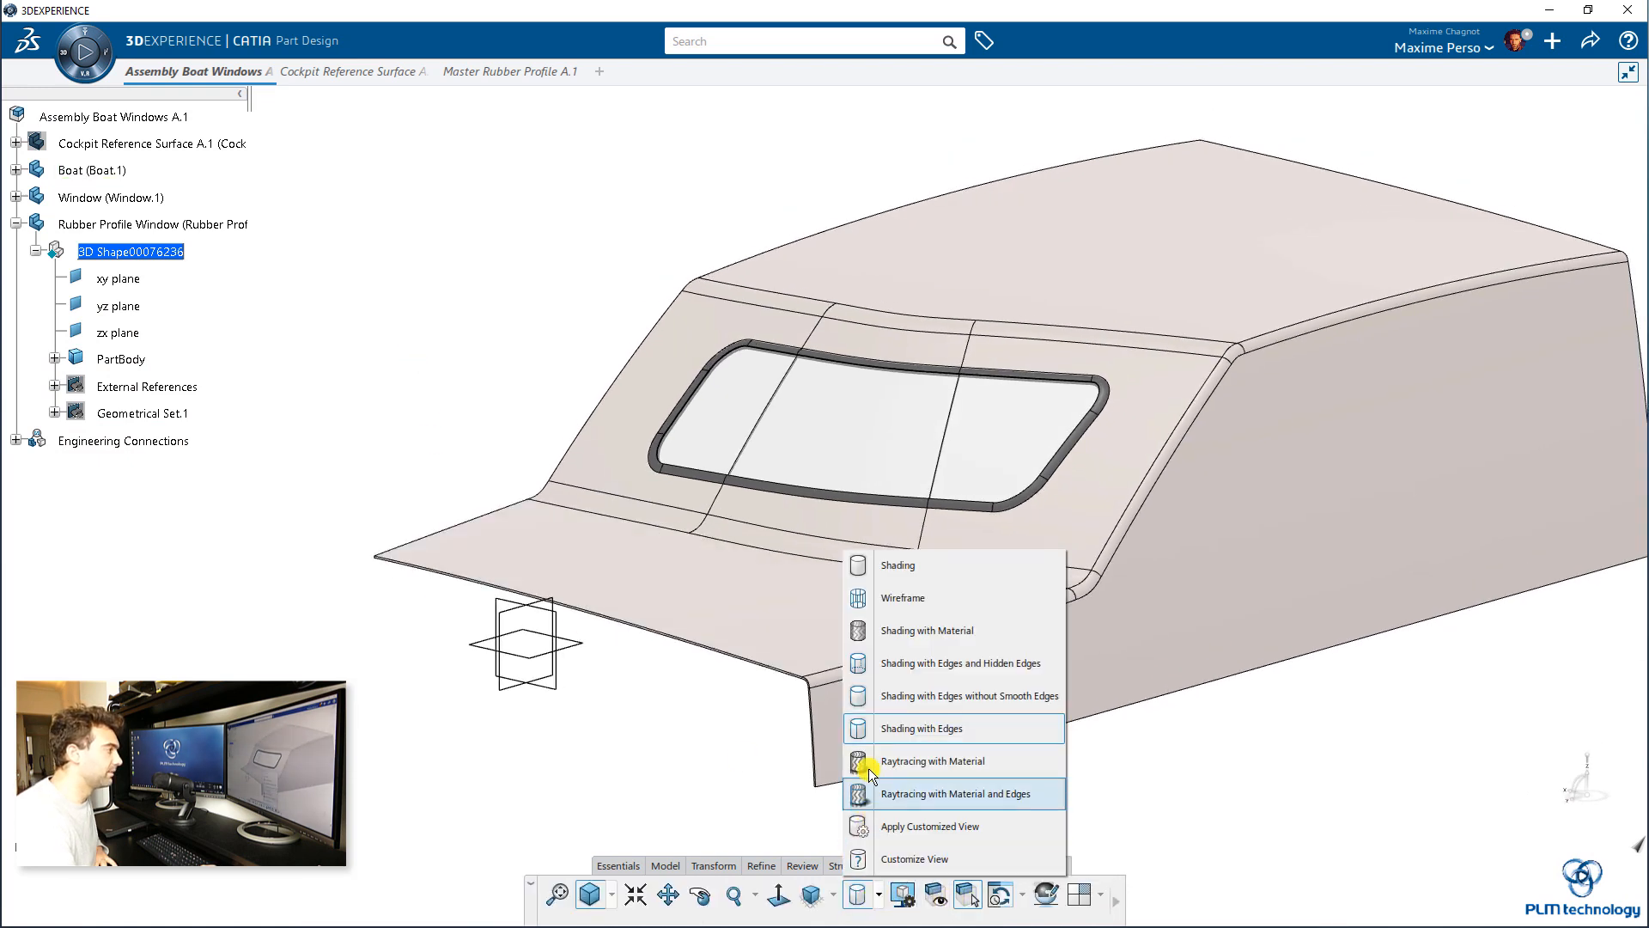
{"action": "left_click", "coordinate": [869, 622]}
{"action": "mouse_move", "coordinate": [588, 767]}
{"action": "middle_mouse_down"}
{"action": "mouse_move", "coordinate": [564, 750]}
{"action": "mouse_move", "coordinate": [530, 775]}
{"action": "mouse_move", "coordinate": [575, 761]}
{"action": "mouse_move", "coordinate": [509, 445]}
{"action": "middle_mouse_up"}
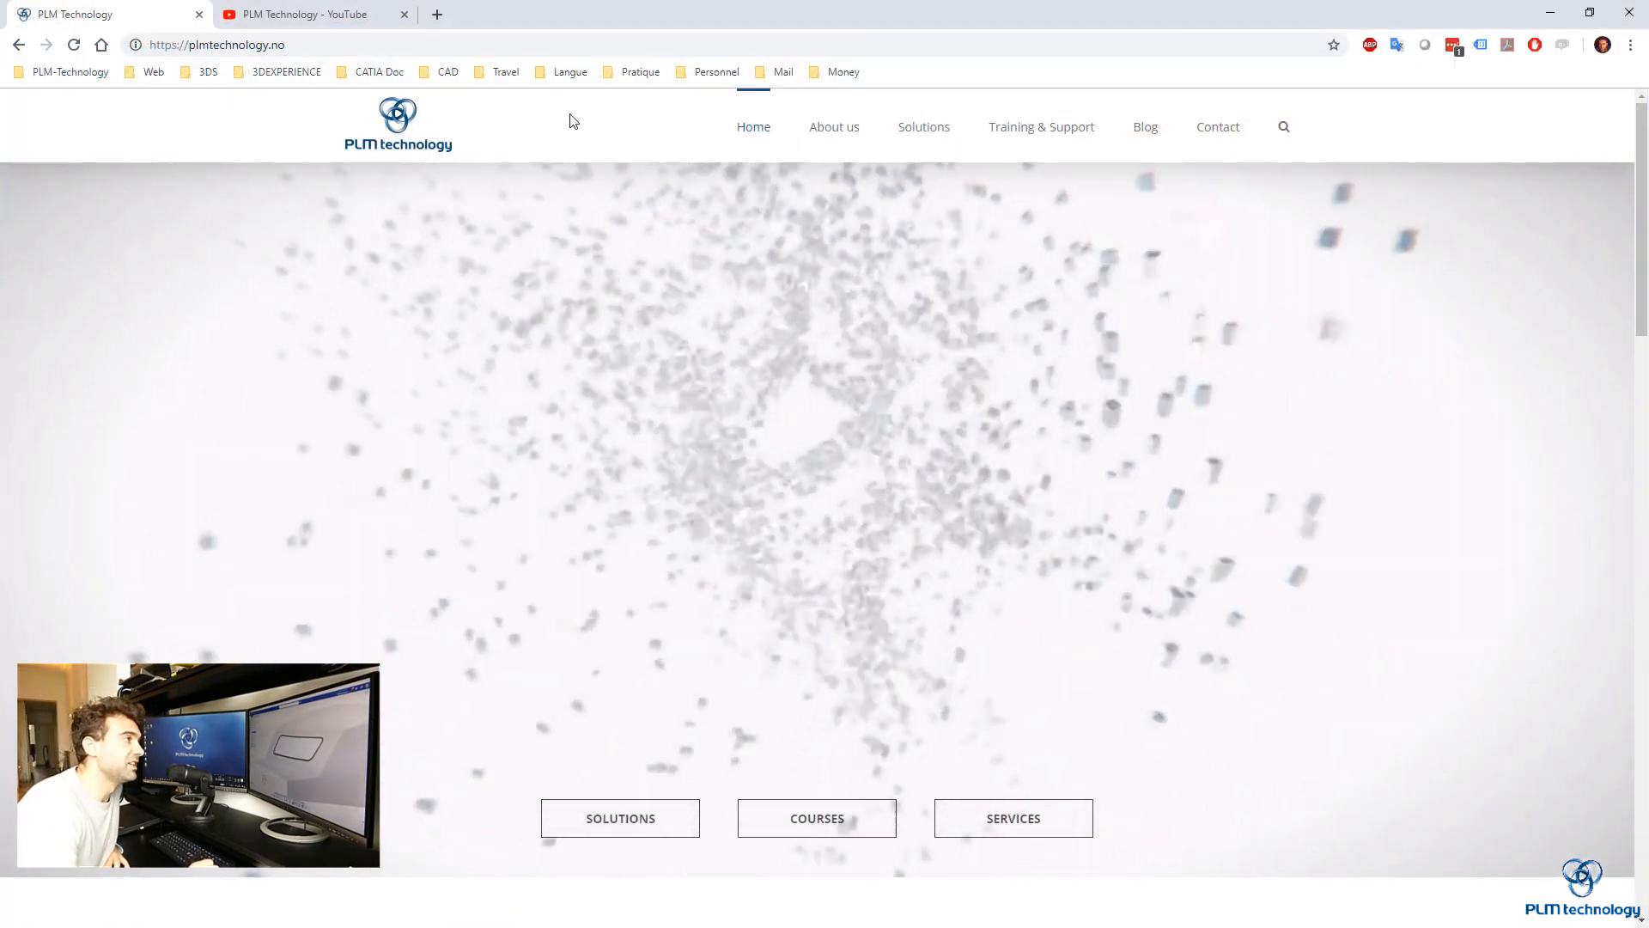
Switch to the web browser and look through the PLM Technology home page and its Training & Support page.
{"action": "scroll", "coordinate": [571, 121], "scroll_direction": "down", "scroll_amount": 12}
{"action": "scroll", "coordinate": [477, 327], "scroll_direction": "down", "scroll_amount": 10}
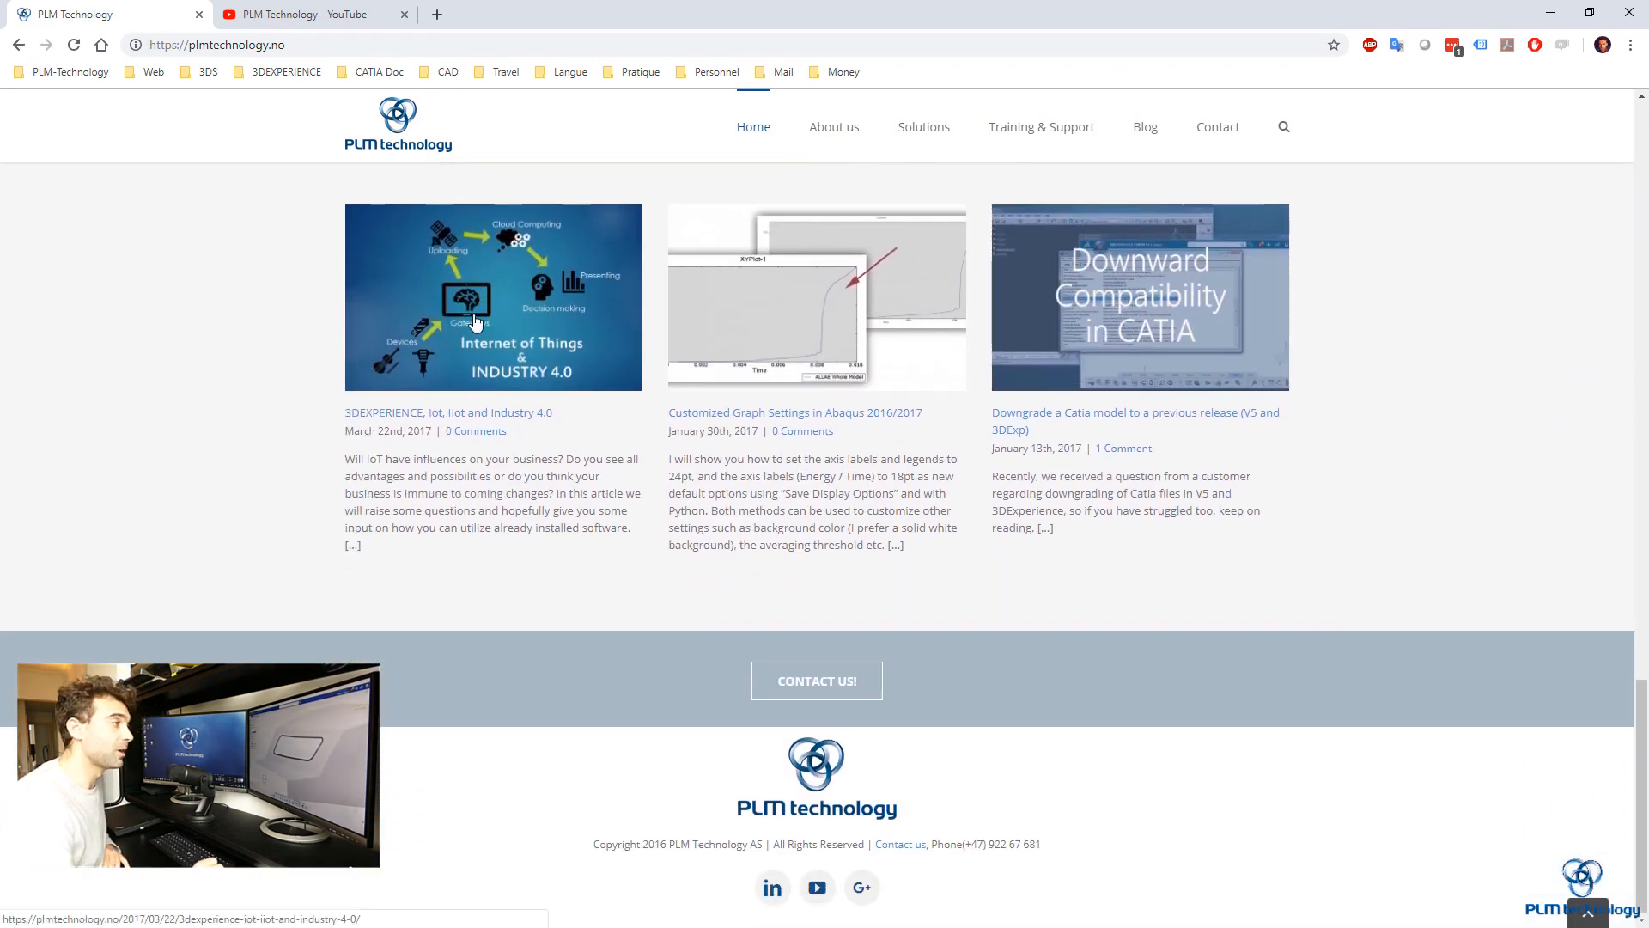
{"action": "mouse_move", "coordinate": [950, 130]}
{"action": "mouse_move", "coordinate": [1038, 138]}
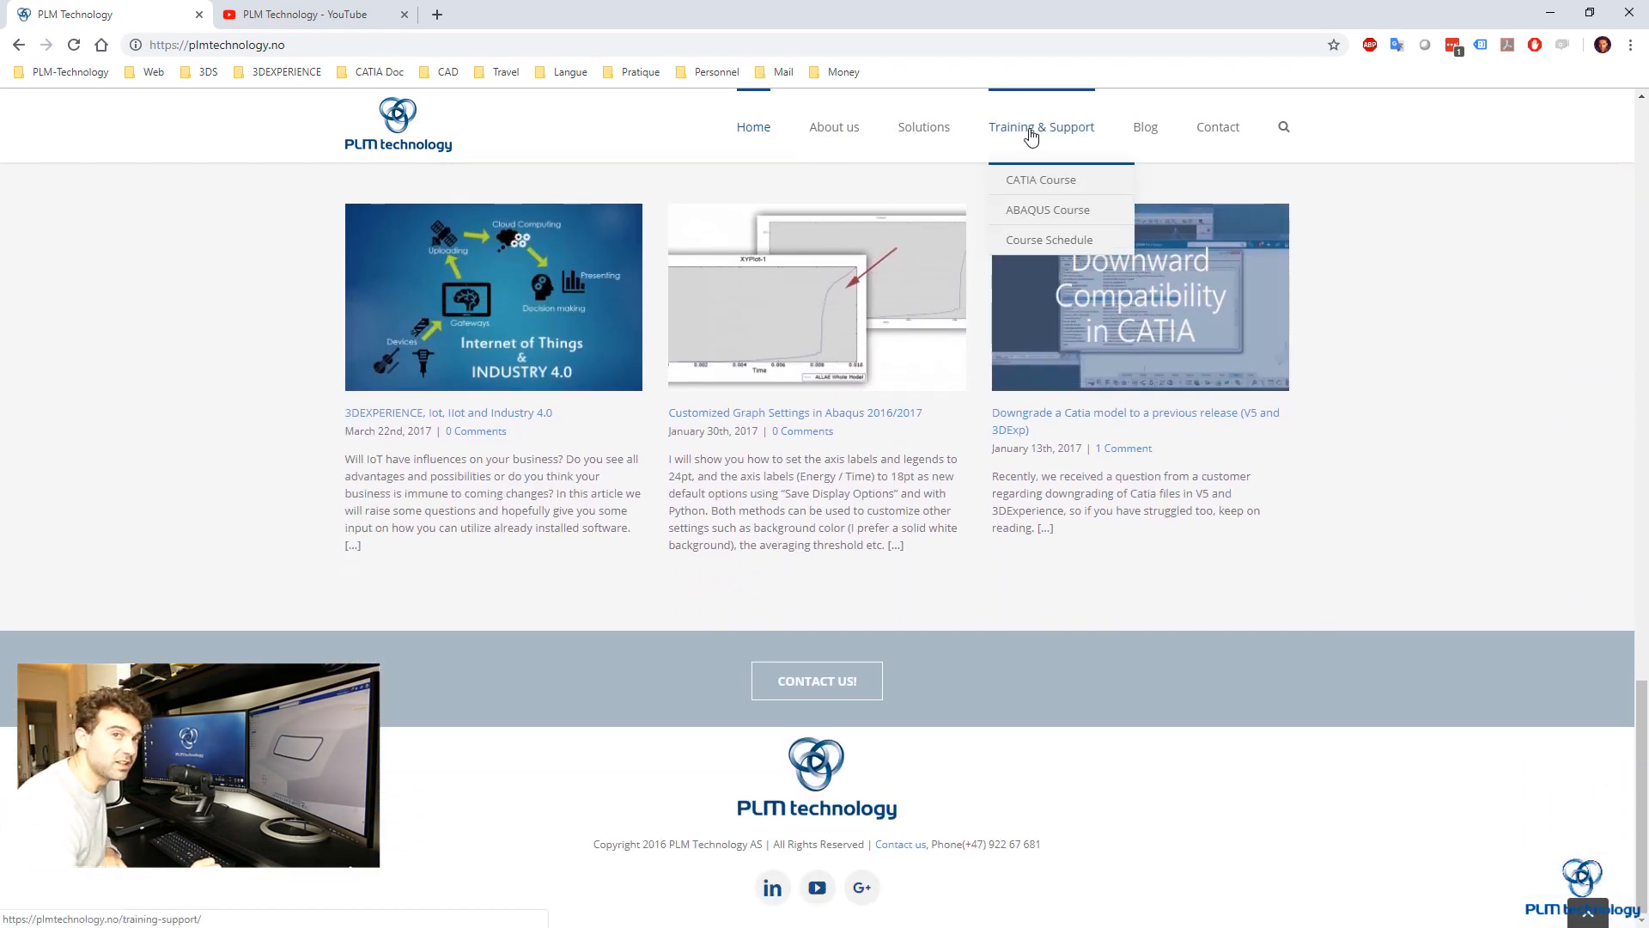
{"action": "left_click", "coordinate": [1037, 138]}
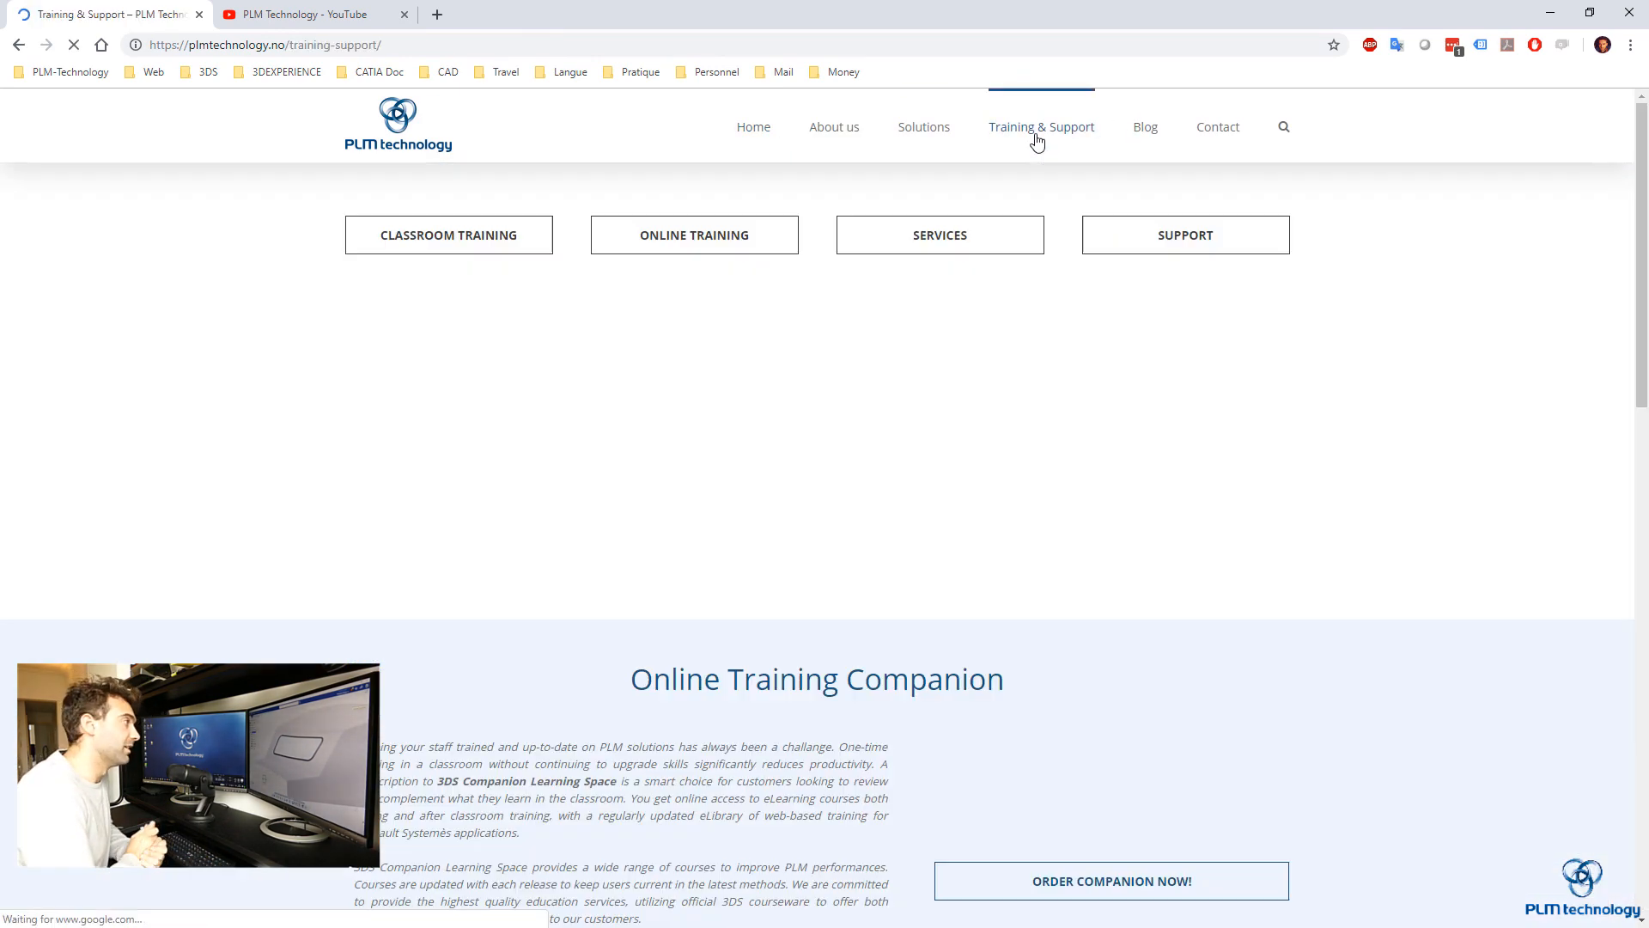
{"action": "scroll", "coordinate": [767, 335], "scroll_direction": "down", "scroll_amount": 11}
{"action": "scroll", "coordinate": [767, 335], "scroll_direction": "up", "scroll_amount": 9}
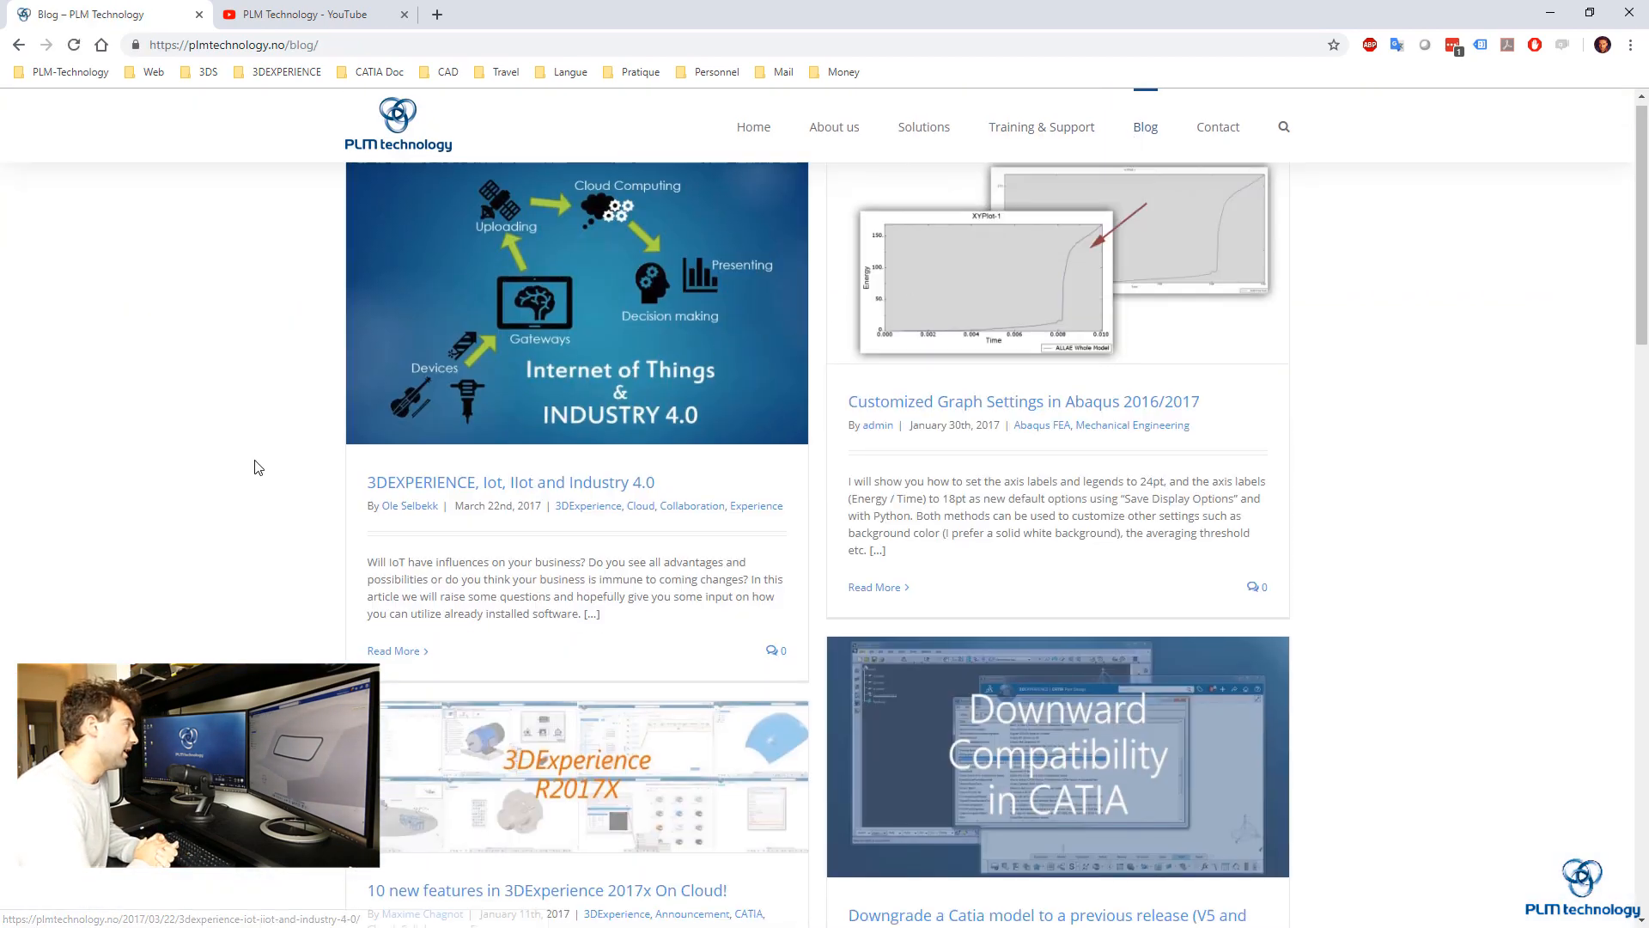
Look through the posts on the PLM Technology blog page.
{"action": "scroll", "coordinate": [257, 455], "scroll_direction": "down", "scroll_amount": 10}
{"action": "scroll", "coordinate": [262, 412], "scroll_direction": "down", "scroll_amount": 3}
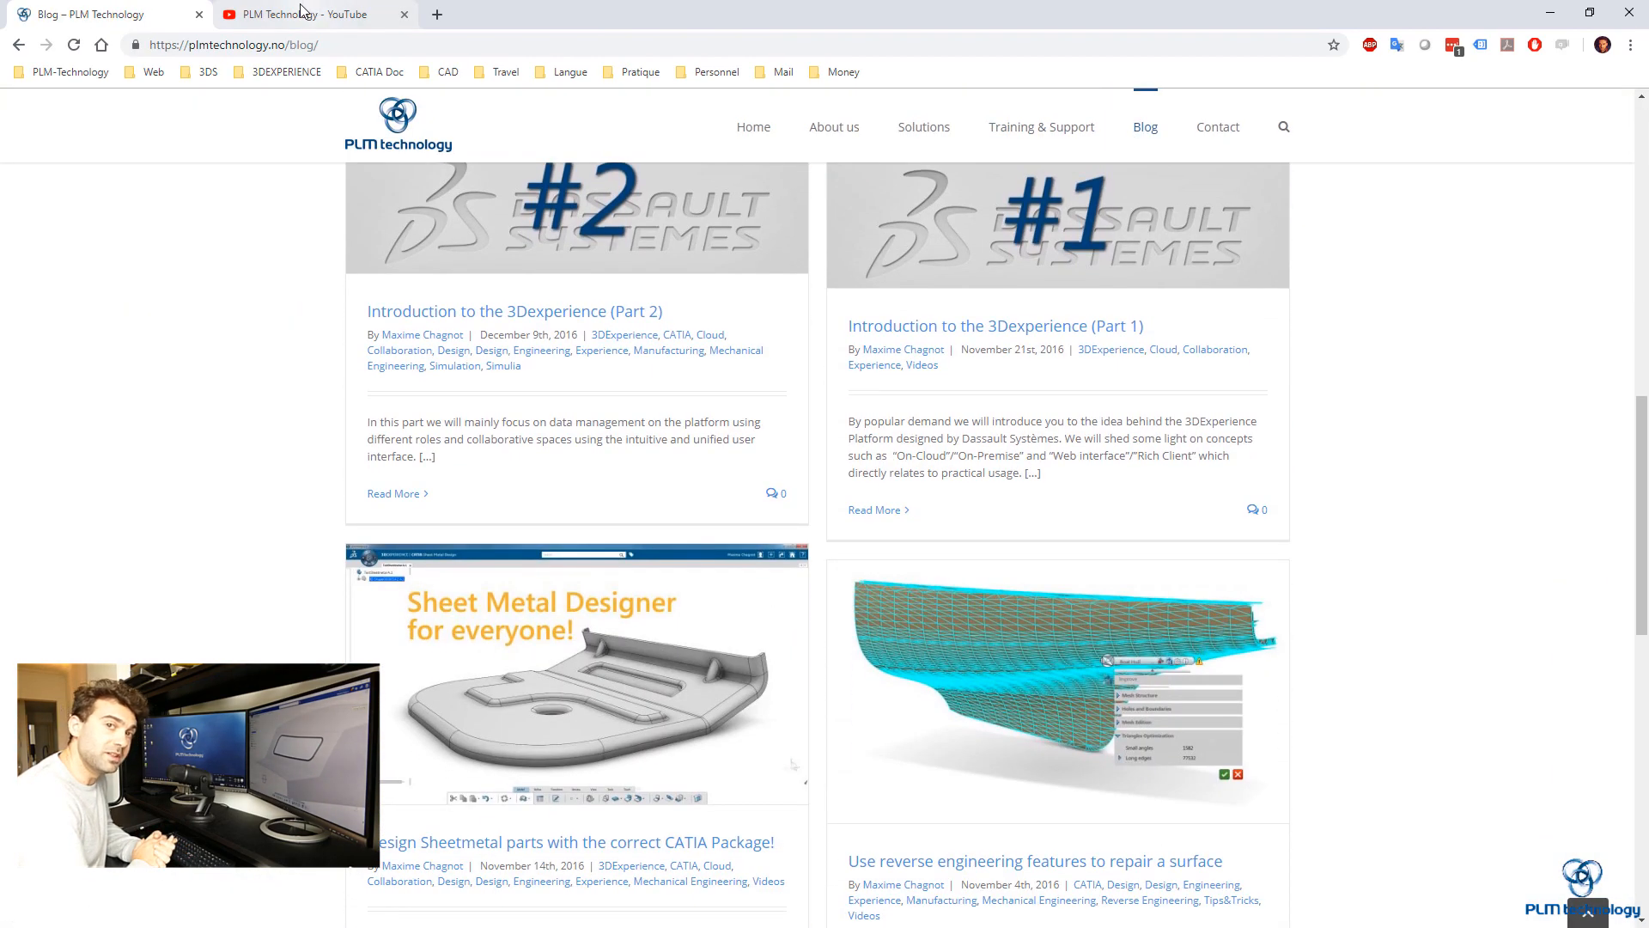
Switch to the PLM Technology YouTube channel and browse its list of uploaded videos.
{"action": "left_click", "coordinate": [309, 14]}
{"action": "left_click", "coordinate": [519, 468]}
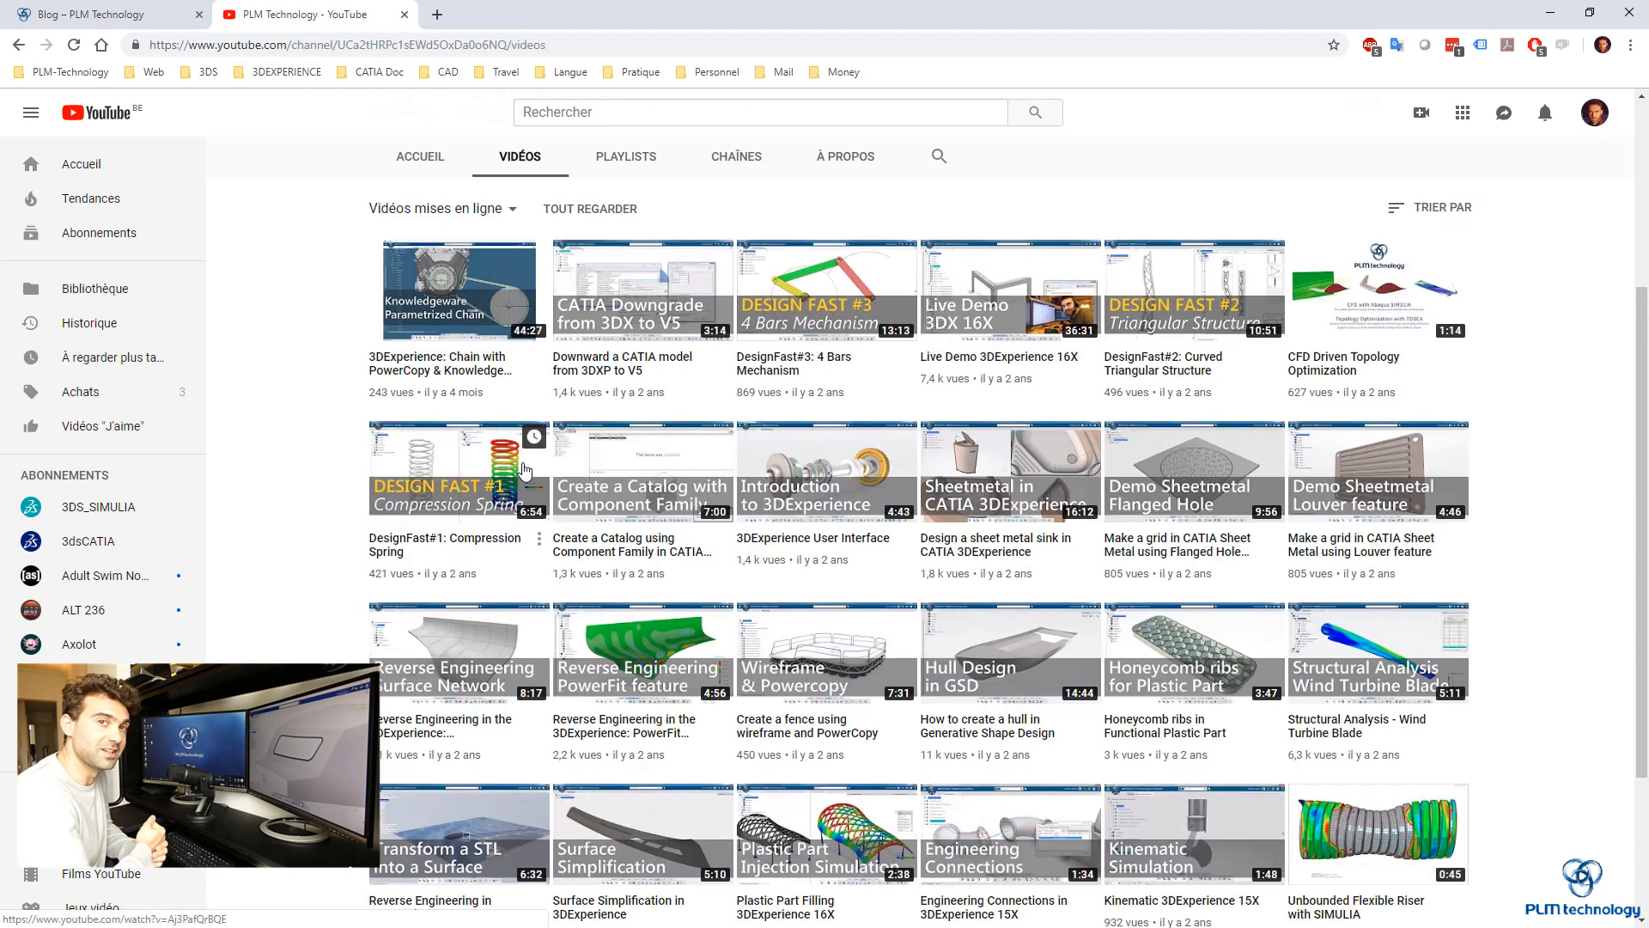
{"action": "scroll", "coordinate": [316, 329], "scroll_direction": "down", "scroll_amount": 2}
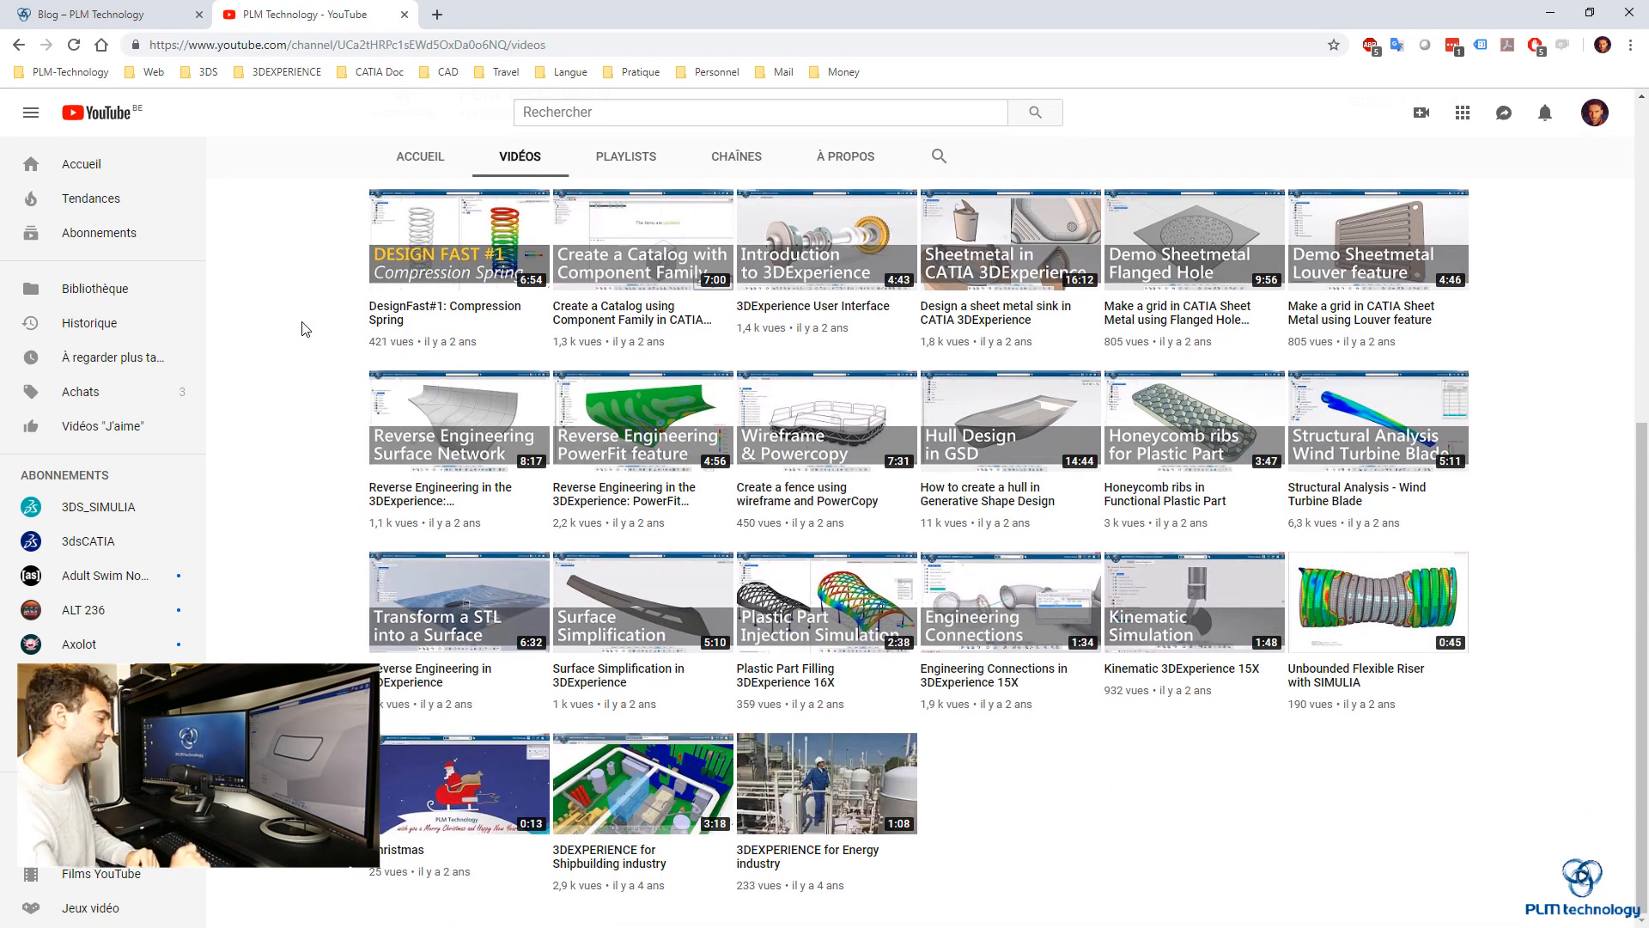